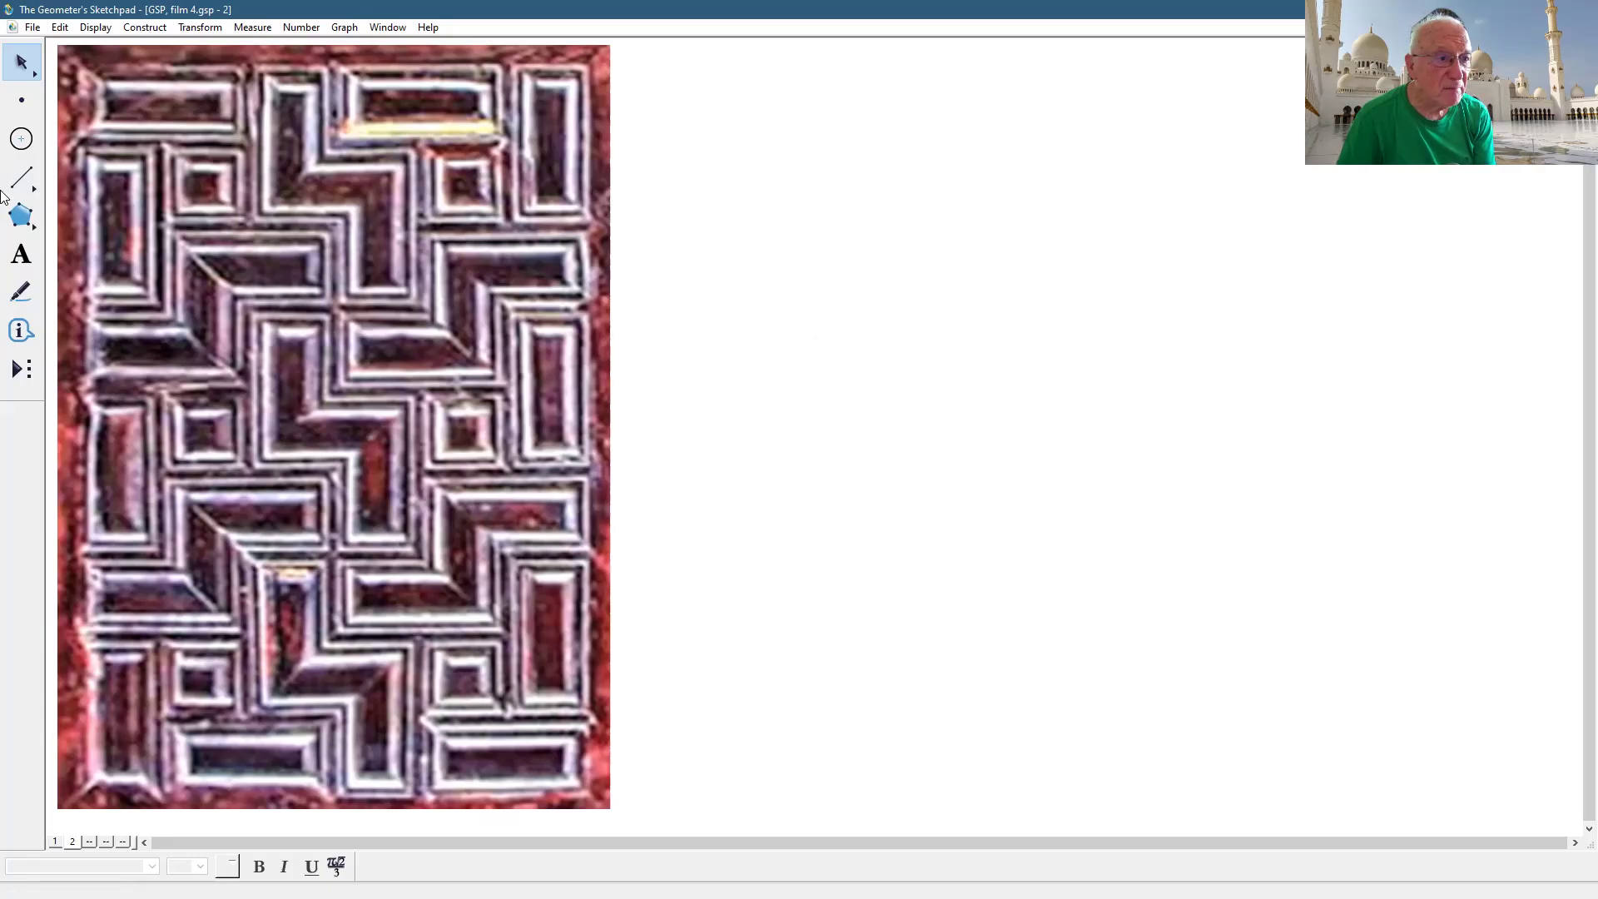
# - Draw a vertical segment down the middle of the pattern photo and give it a thicker line style
pyautogui.click(30, 193)
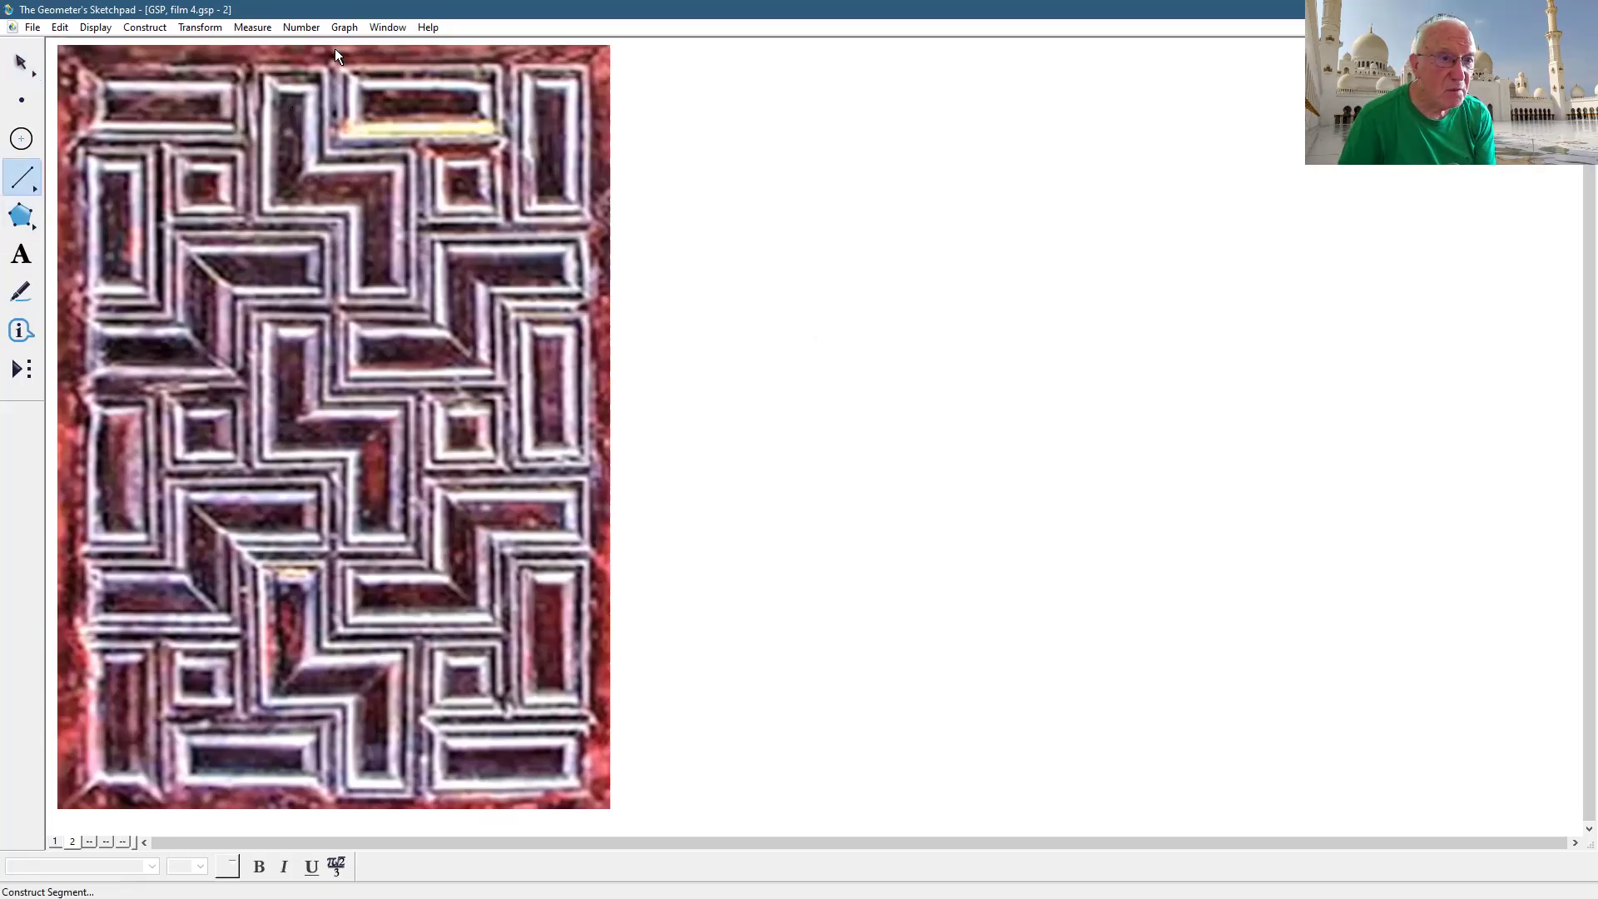
pyautogui.moveTo(336, 52); pyautogui.dragTo(335, 805)
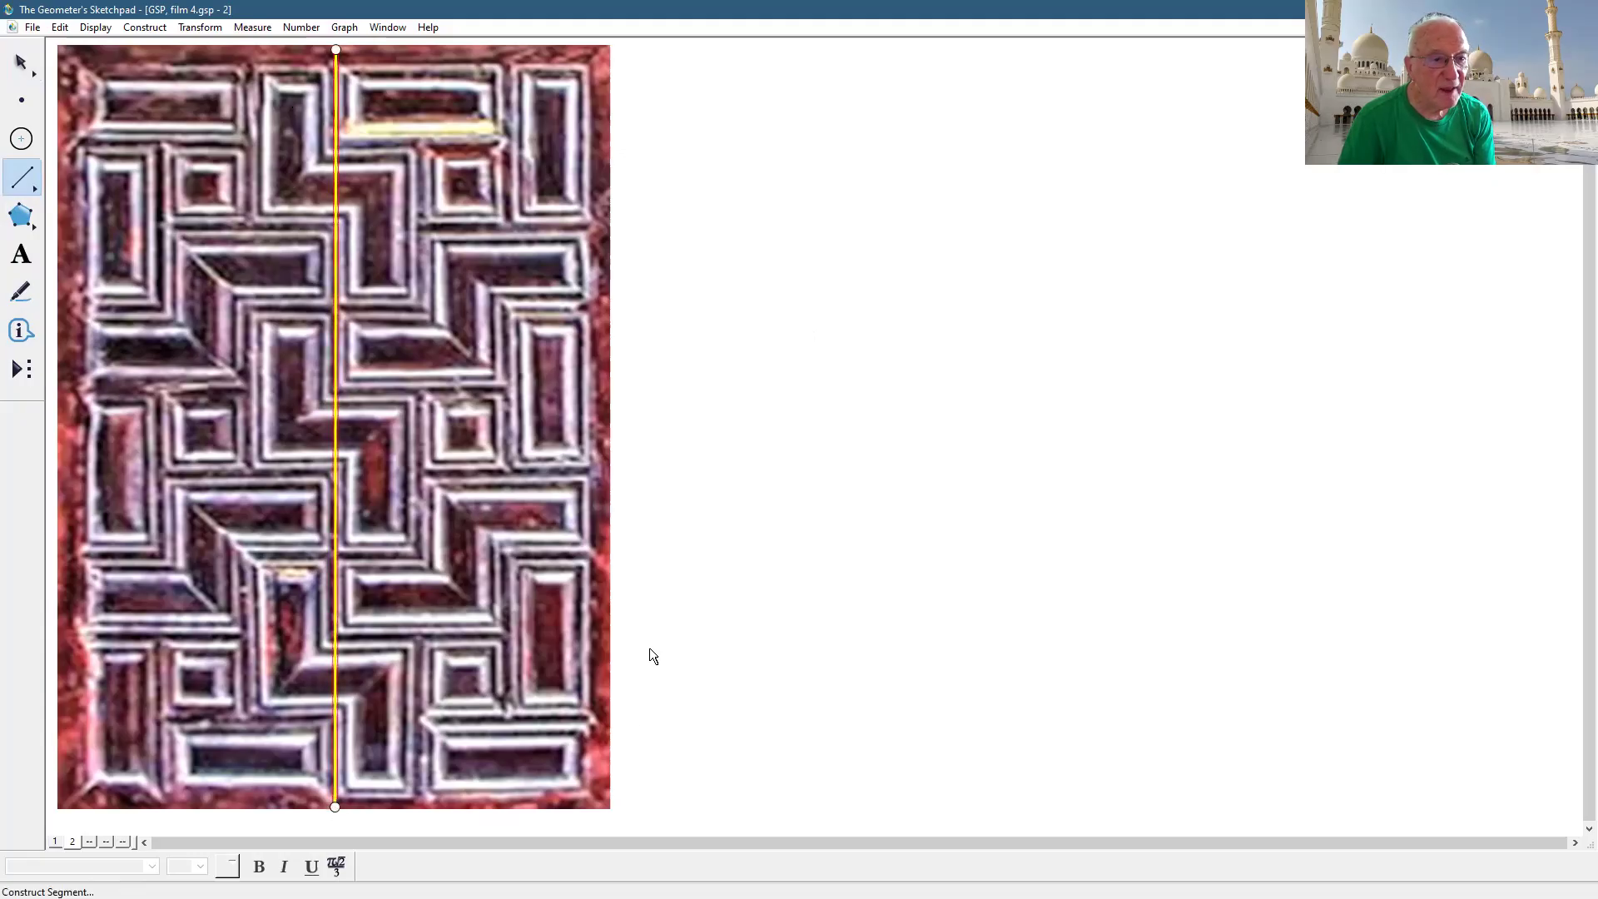
pyautogui.click(95, 28)
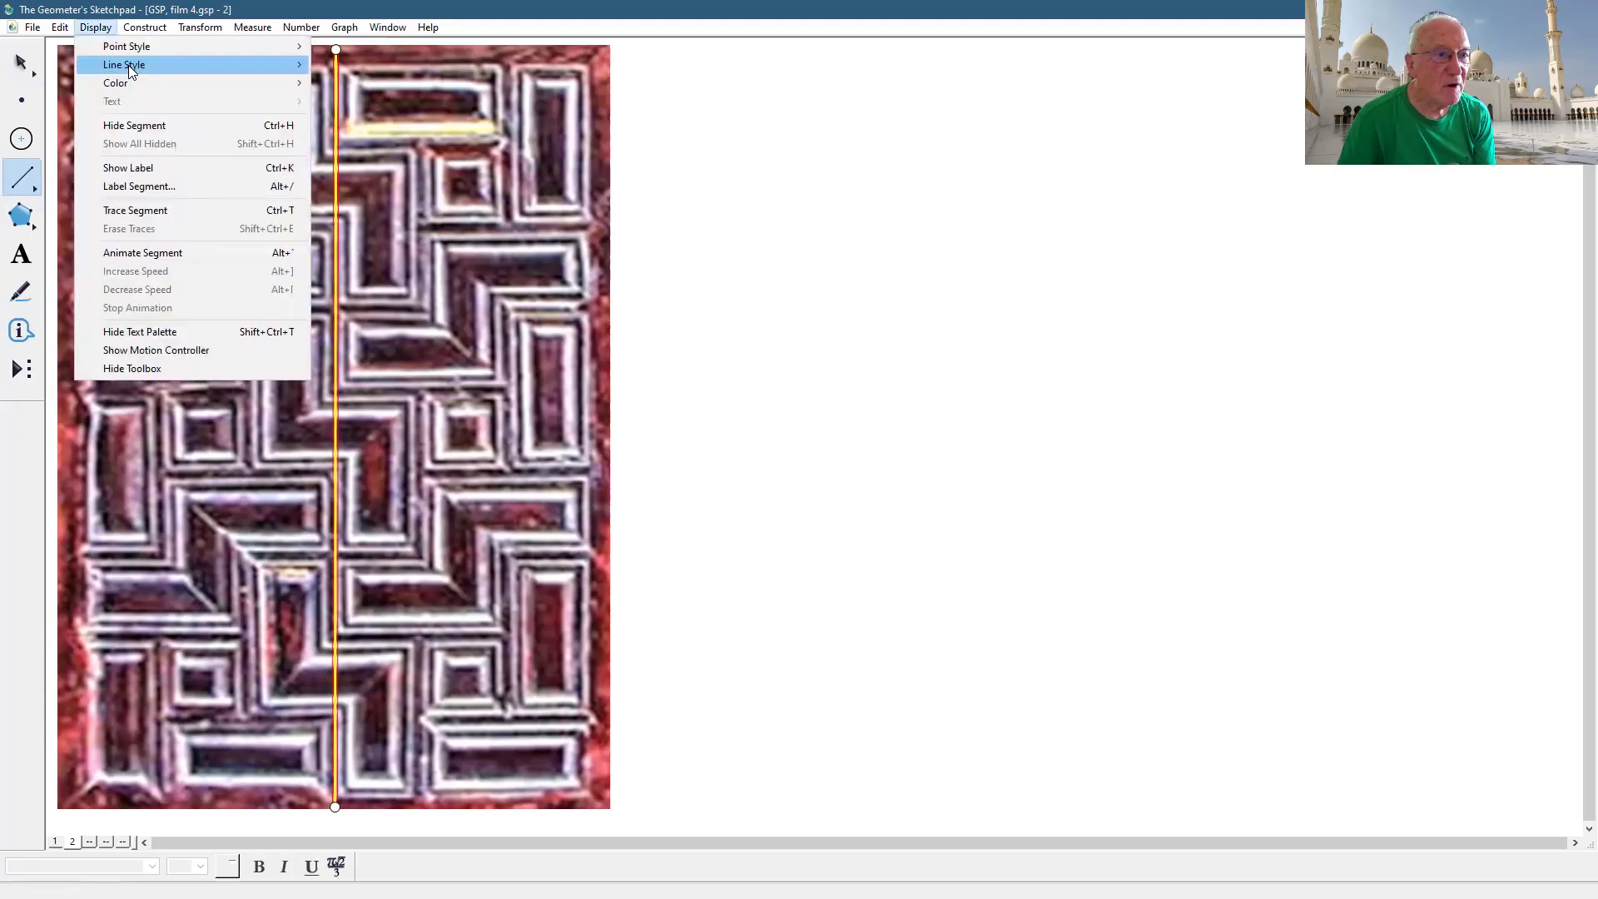
pyautogui.moveTo(128, 65)
pyautogui.click(331, 119)
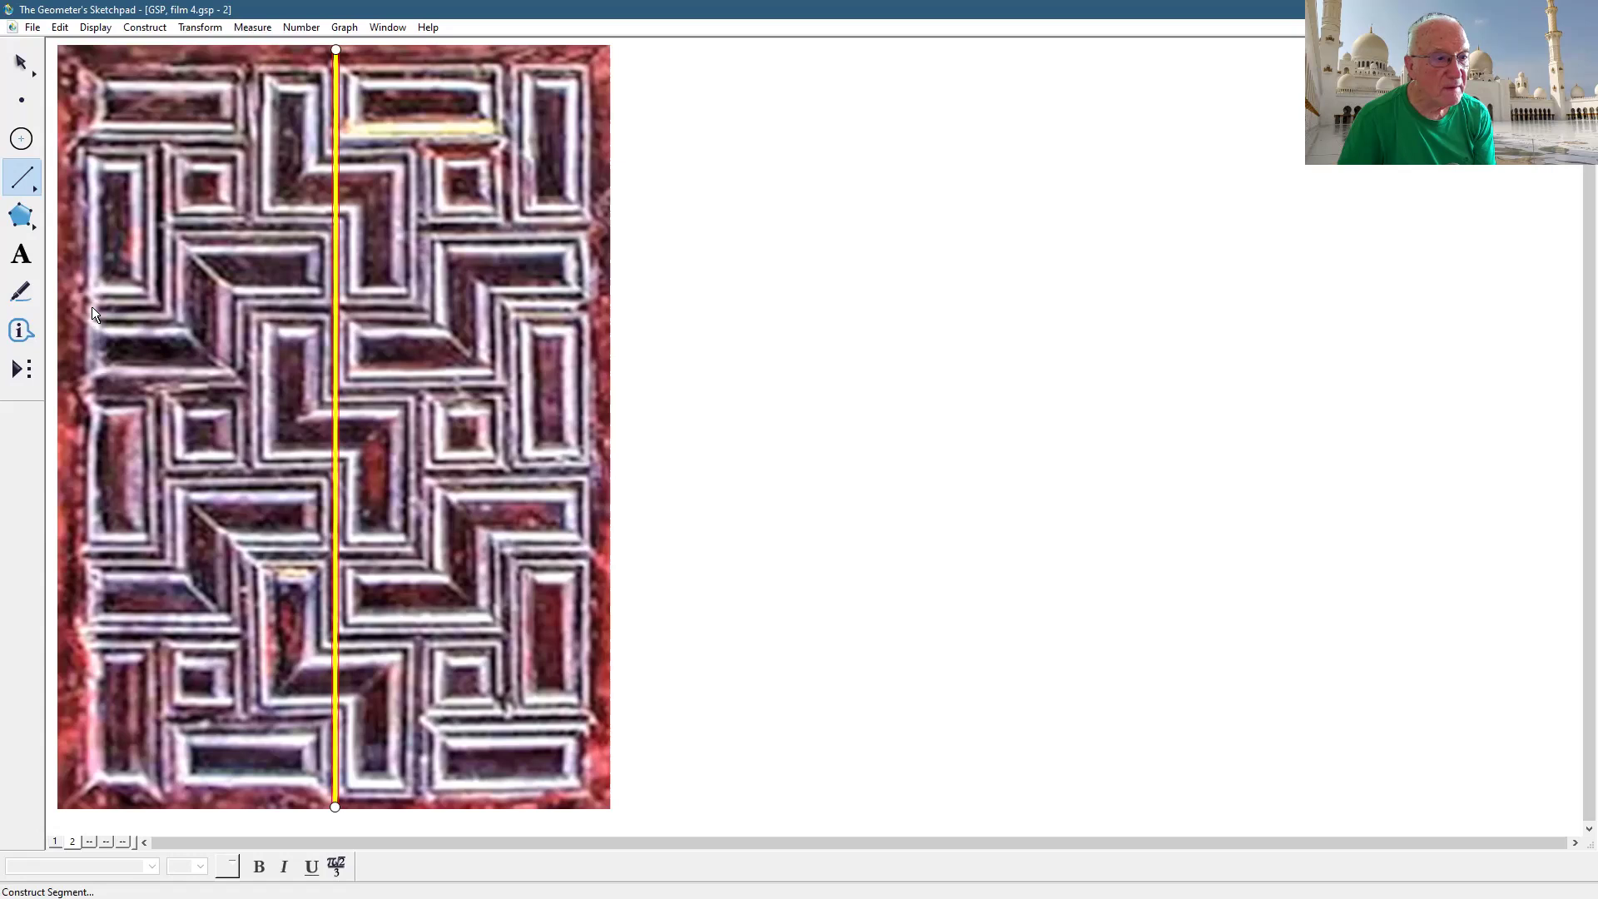
# - Draw two horizontal segments across the photo at its third-height divisions and frame the pattern with segments along its outer edges
pyautogui.moveTo(92, 308)
pyautogui.mouseDown()
pyautogui.moveTo(188, 293)
pyautogui.moveTo(591, 307)
pyautogui.mouseUp()
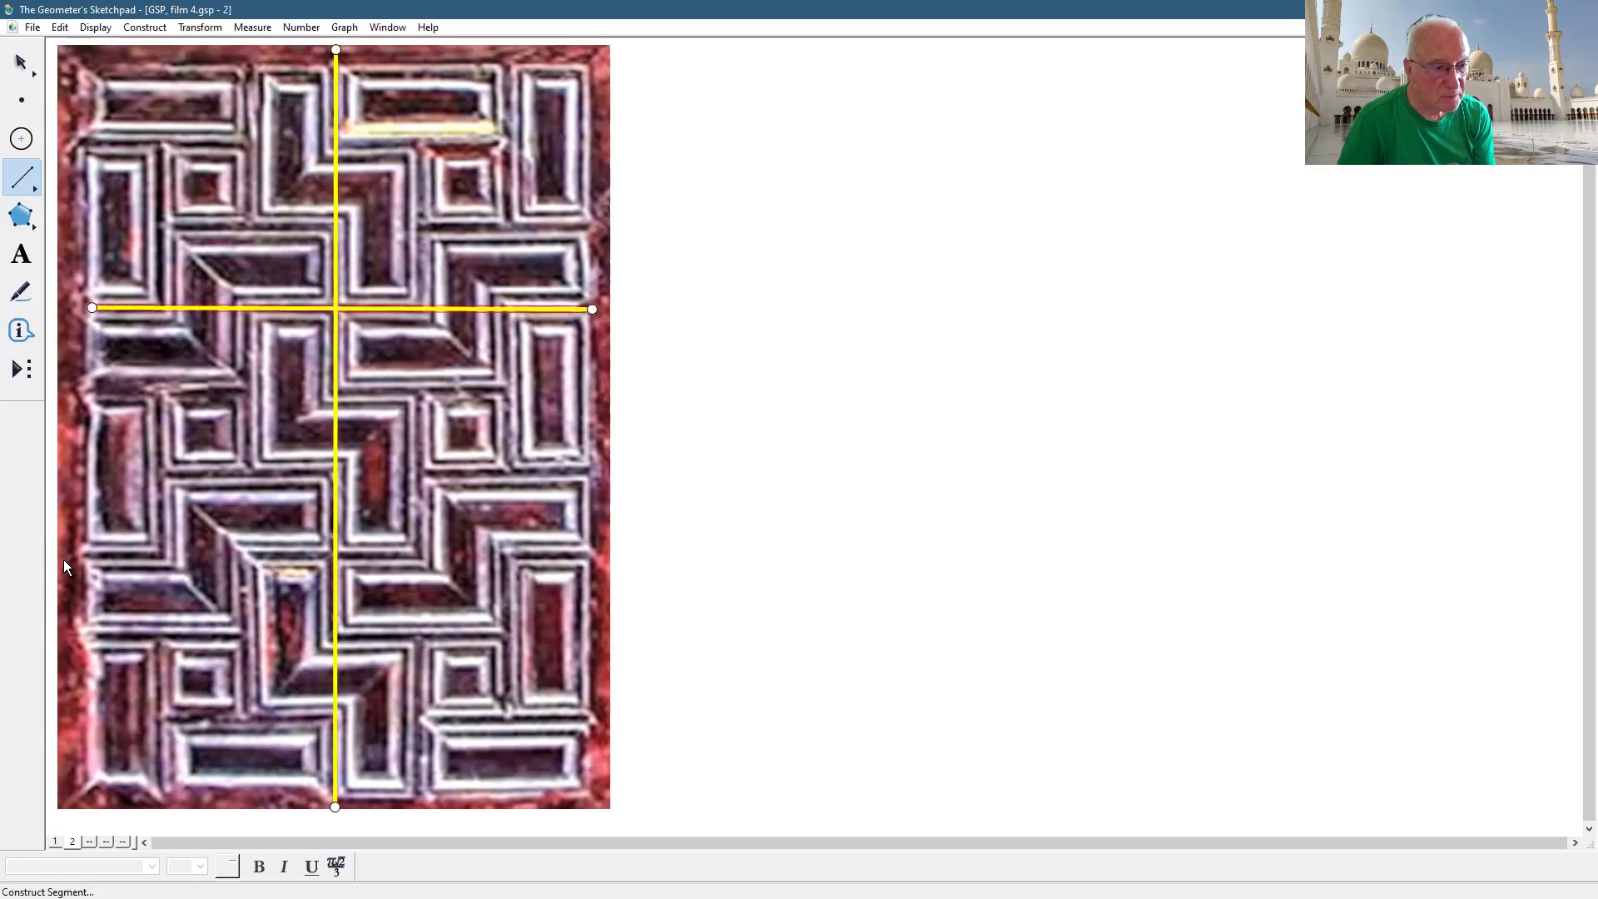
pyautogui.moveTo(80, 553); pyautogui.dragTo(586, 556)
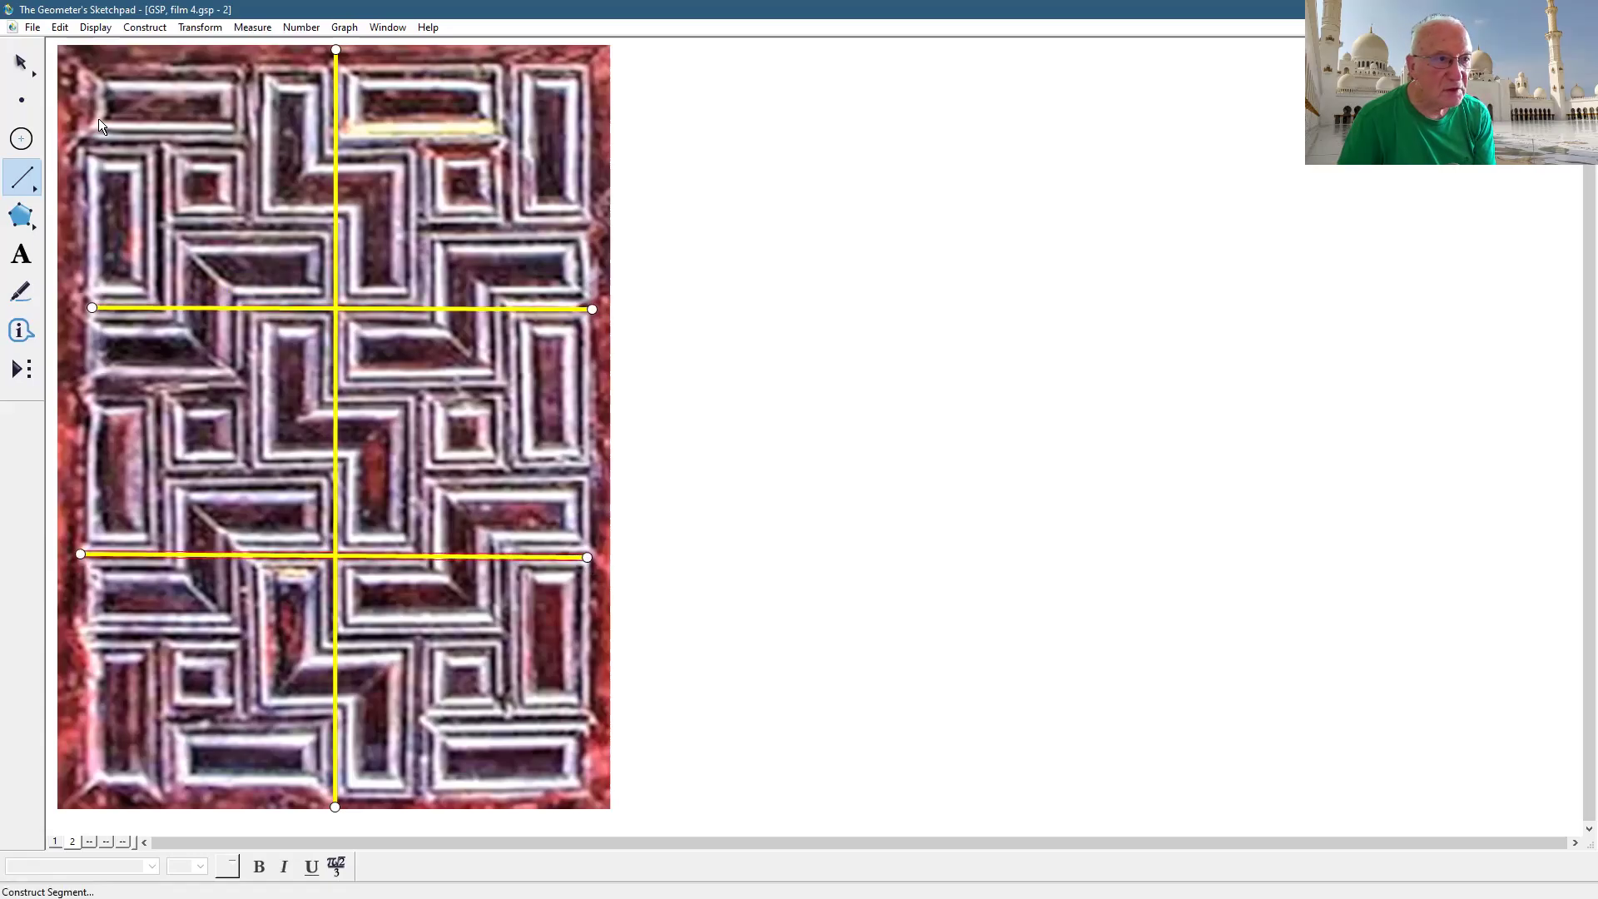
pyautogui.moveTo(78, 56)
pyautogui.mouseDown()
pyautogui.moveTo(74, 775)
pyautogui.moveTo(461, 798)
pyautogui.moveTo(611, 789)
pyautogui.moveTo(585, 791)
pyautogui.moveTo(614, 443)
pyautogui.moveTo(616, 101)
pyautogui.moveTo(593, 65)
pyautogui.moveTo(306, 88)
pyautogui.moveTo(80, 70)
pyautogui.mouseUp()
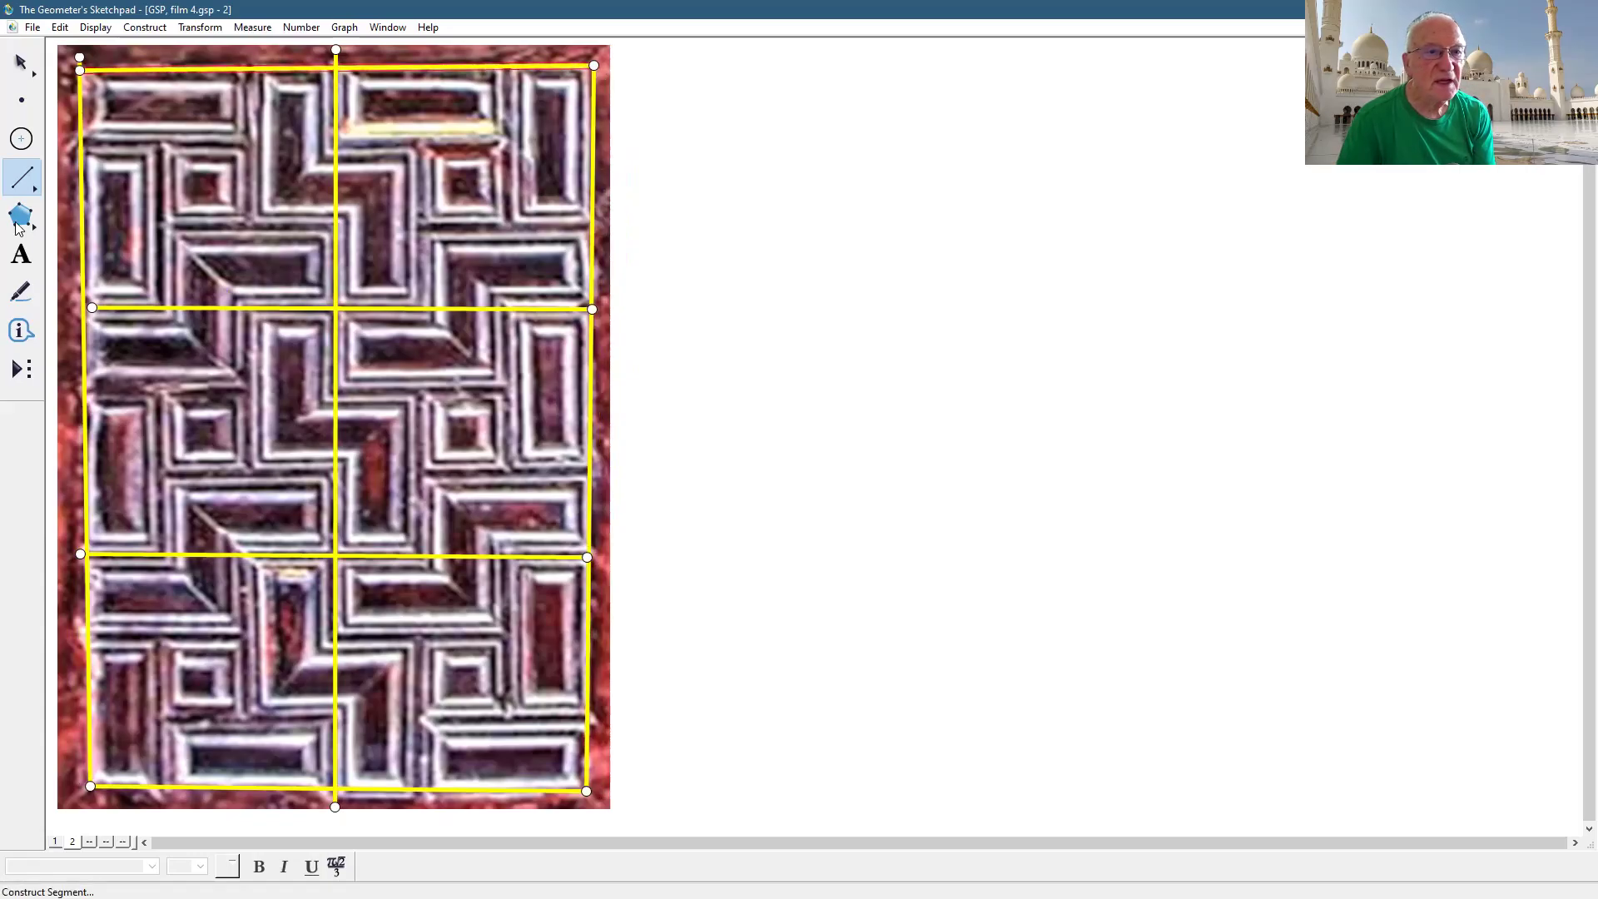
# - Adjust the right endpoint of the upper horizontal segment and the frame's upper-right corner to fit the pattern
pyautogui.click(21, 62)
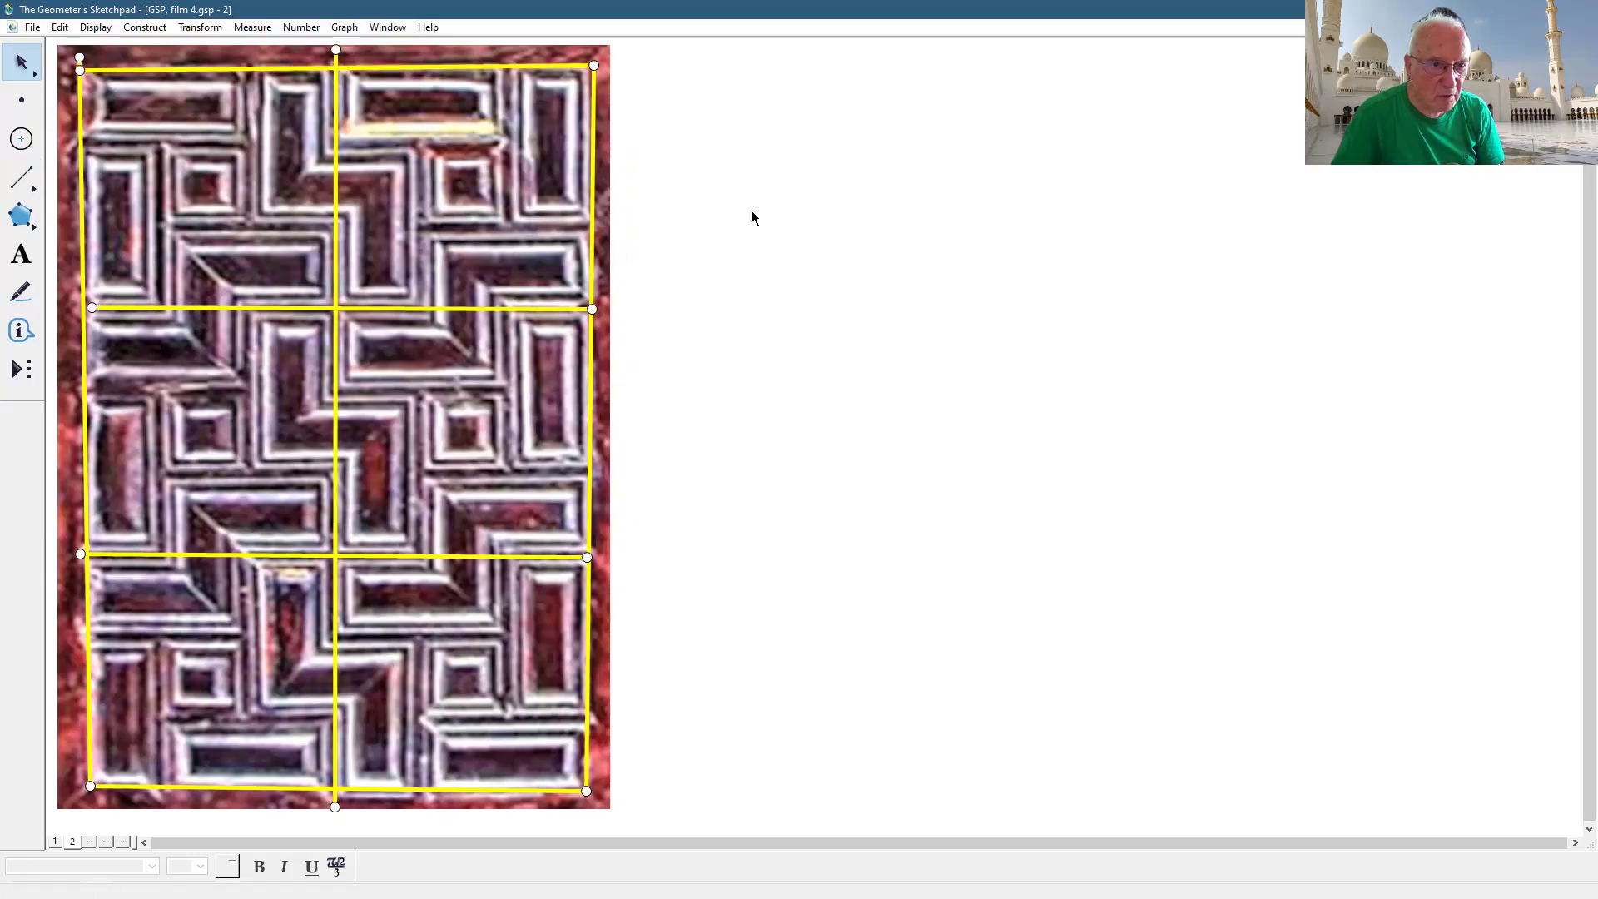
pyautogui.moveTo(596, 303); pyautogui.dragTo(595, 300)
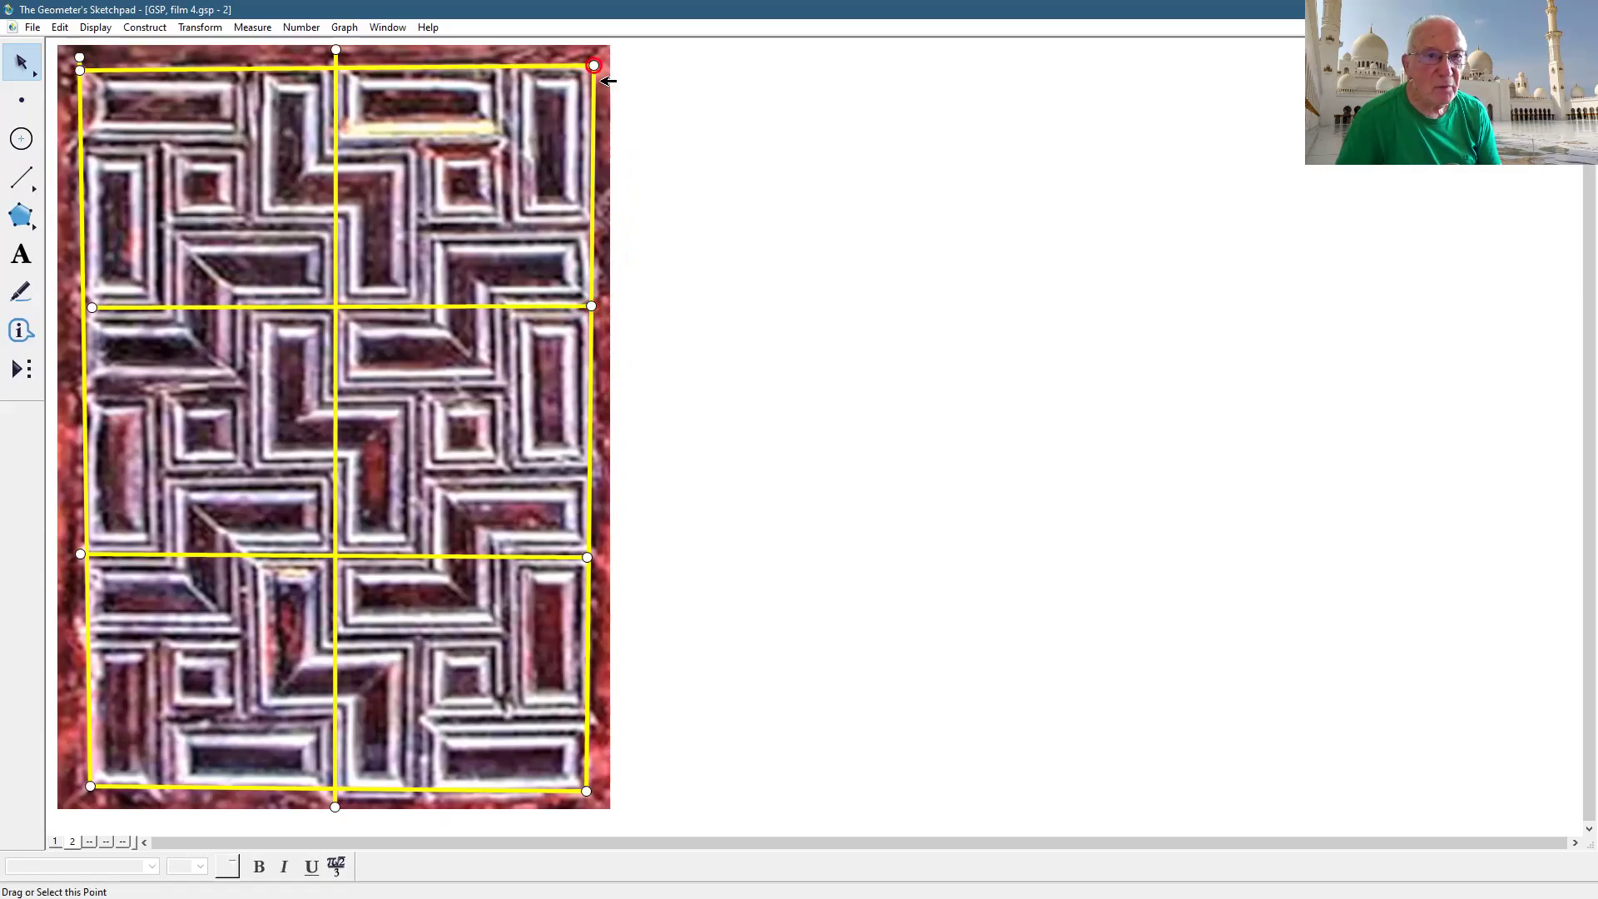
pyautogui.moveTo(608, 81); pyautogui.dragTo(600, 81)
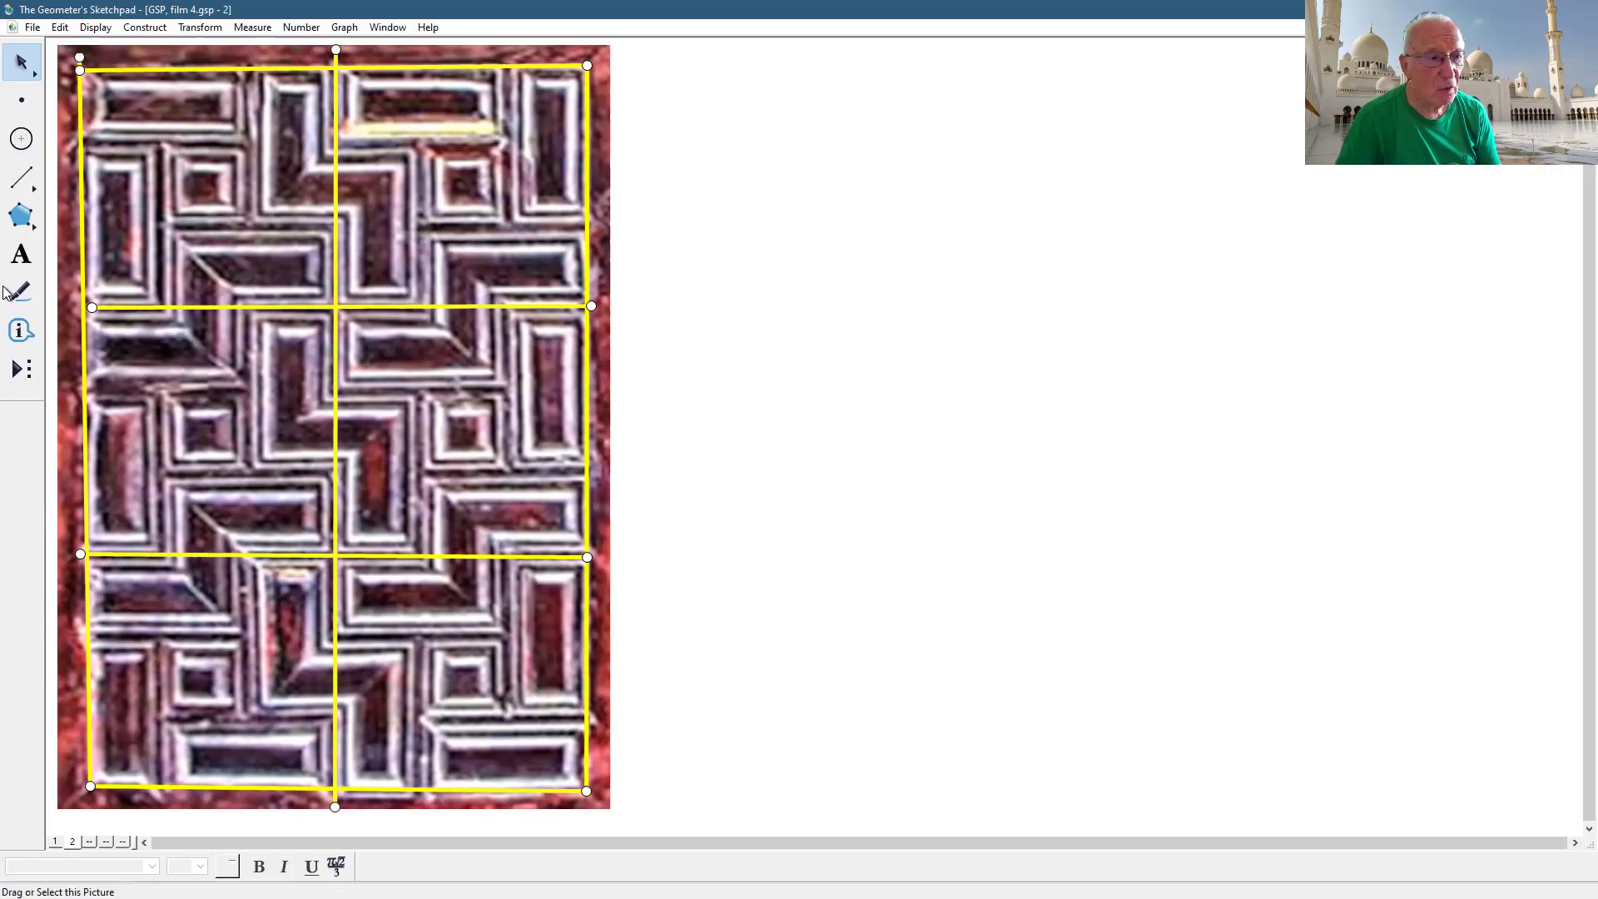
# - Add the caption "No reflections" in the empty area beside the photo
pyautogui.click(21, 254)
pyautogui.moveTo(691, 197); pyautogui.dragTo(1024, 333)
pyautogui.write('No')
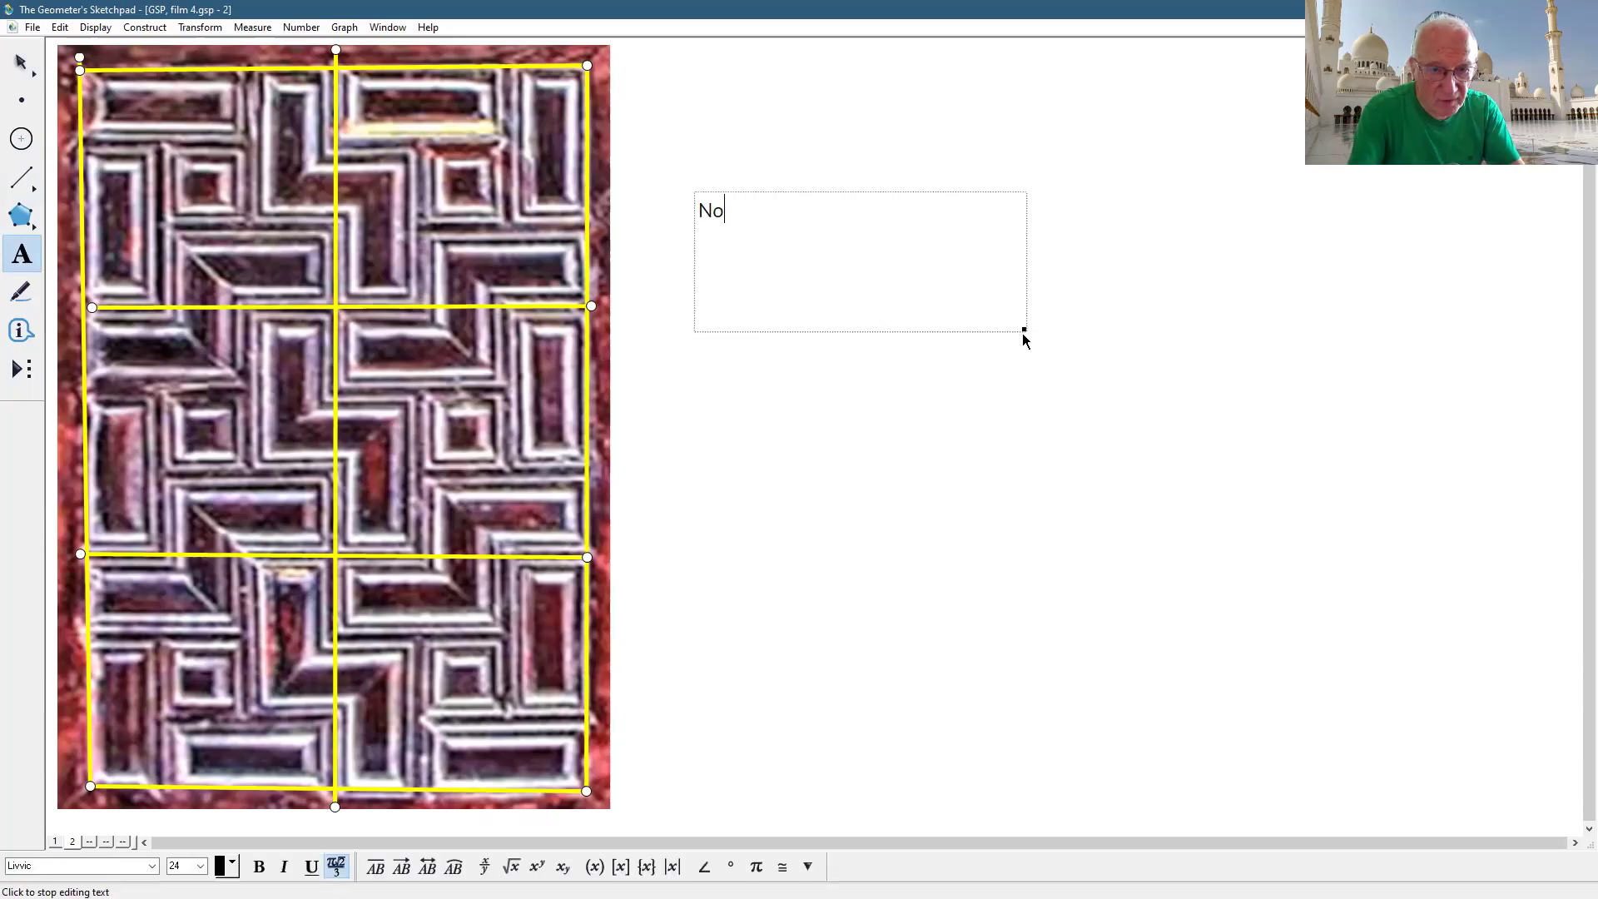
pyautogui.write(' ref')
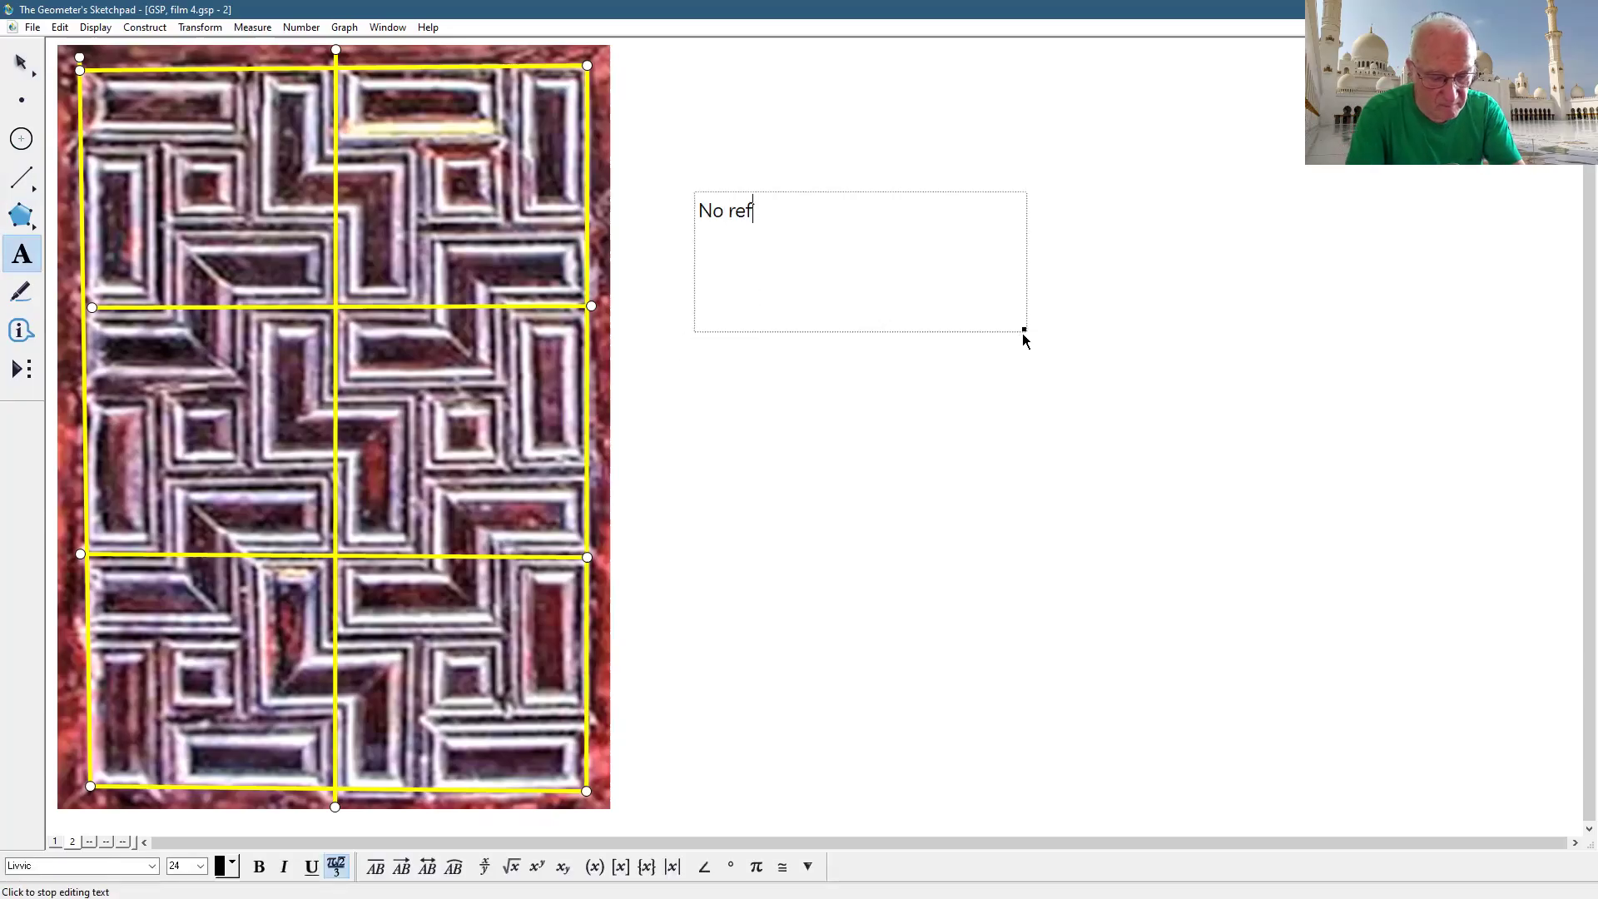
pyautogui.write('lectiond')
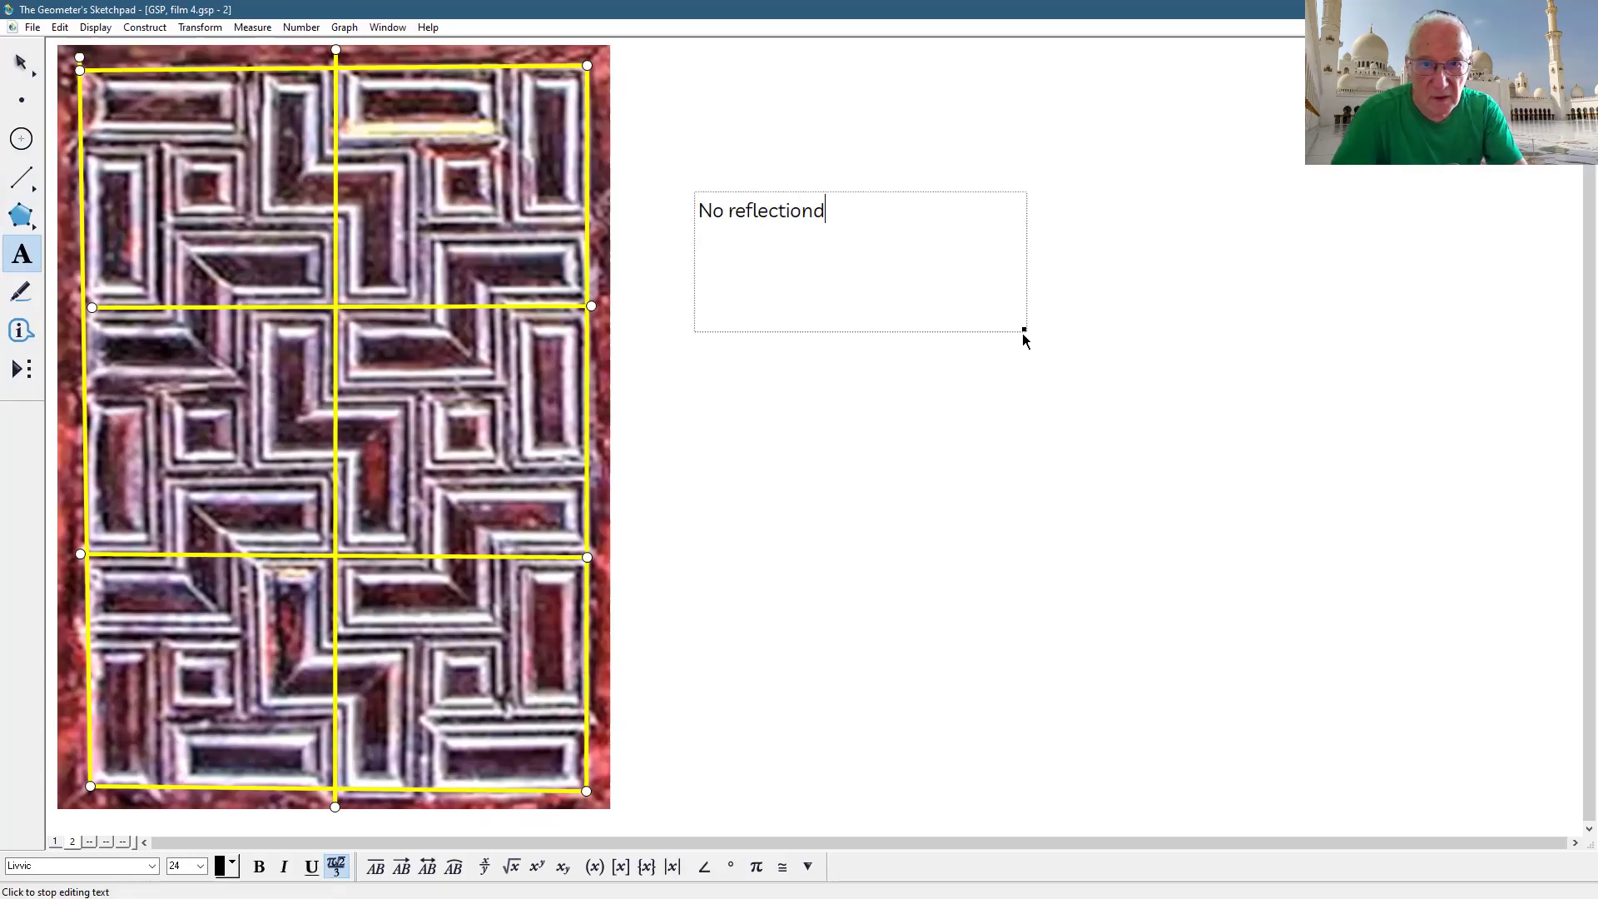
pyautogui.press('BackSpace')
pyautogui.write('s')
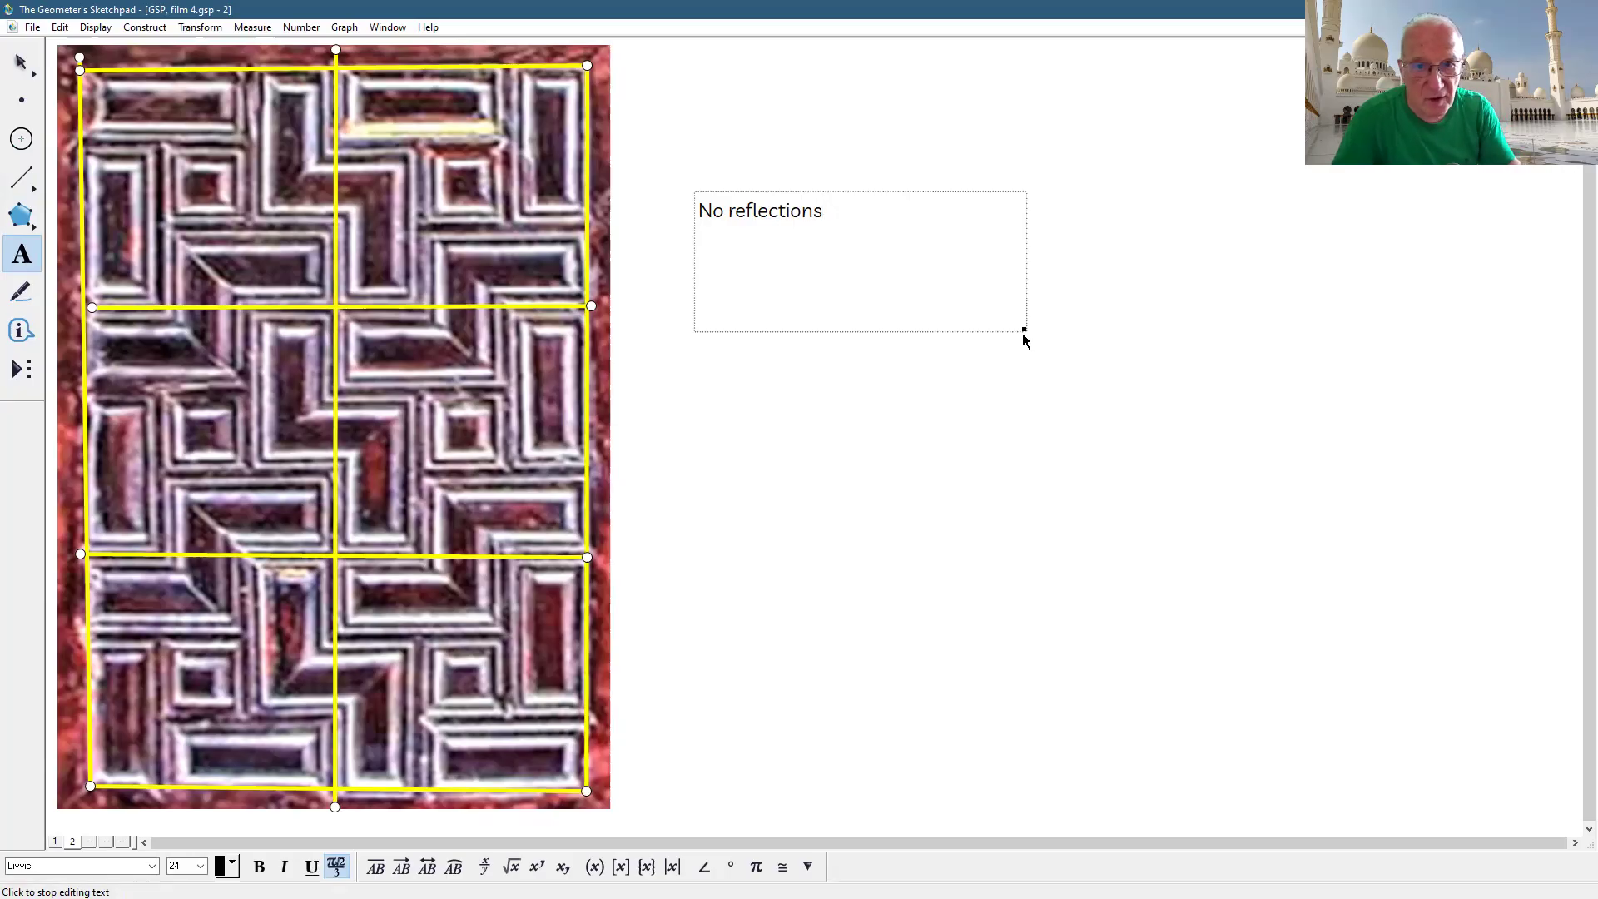
pyautogui.click(21, 62)
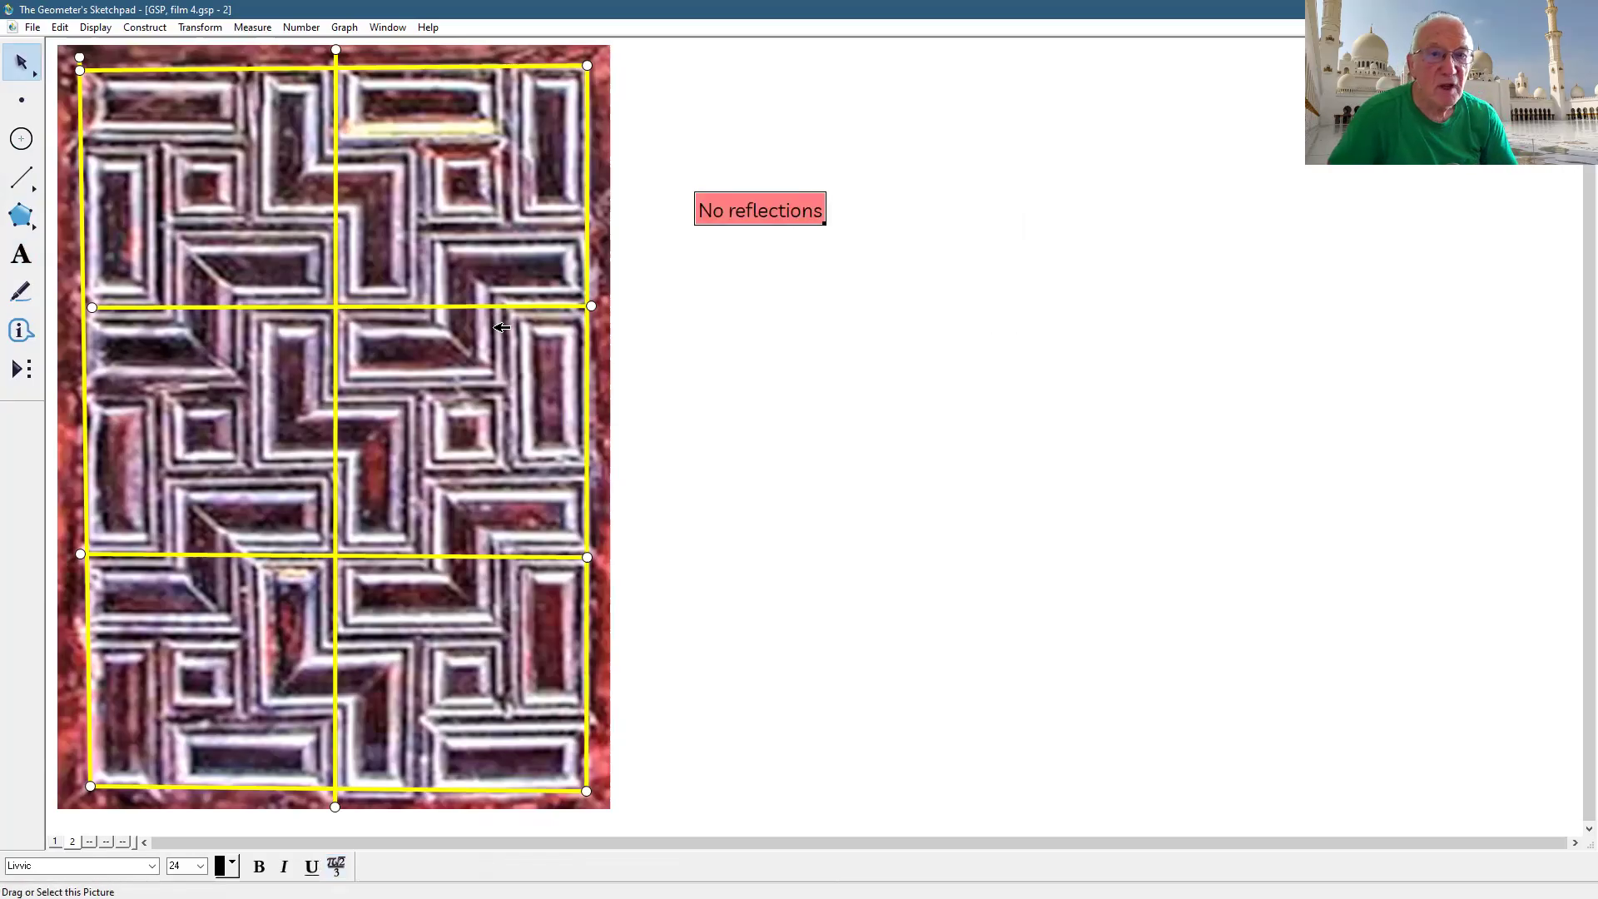
pyautogui.click(807, 256)
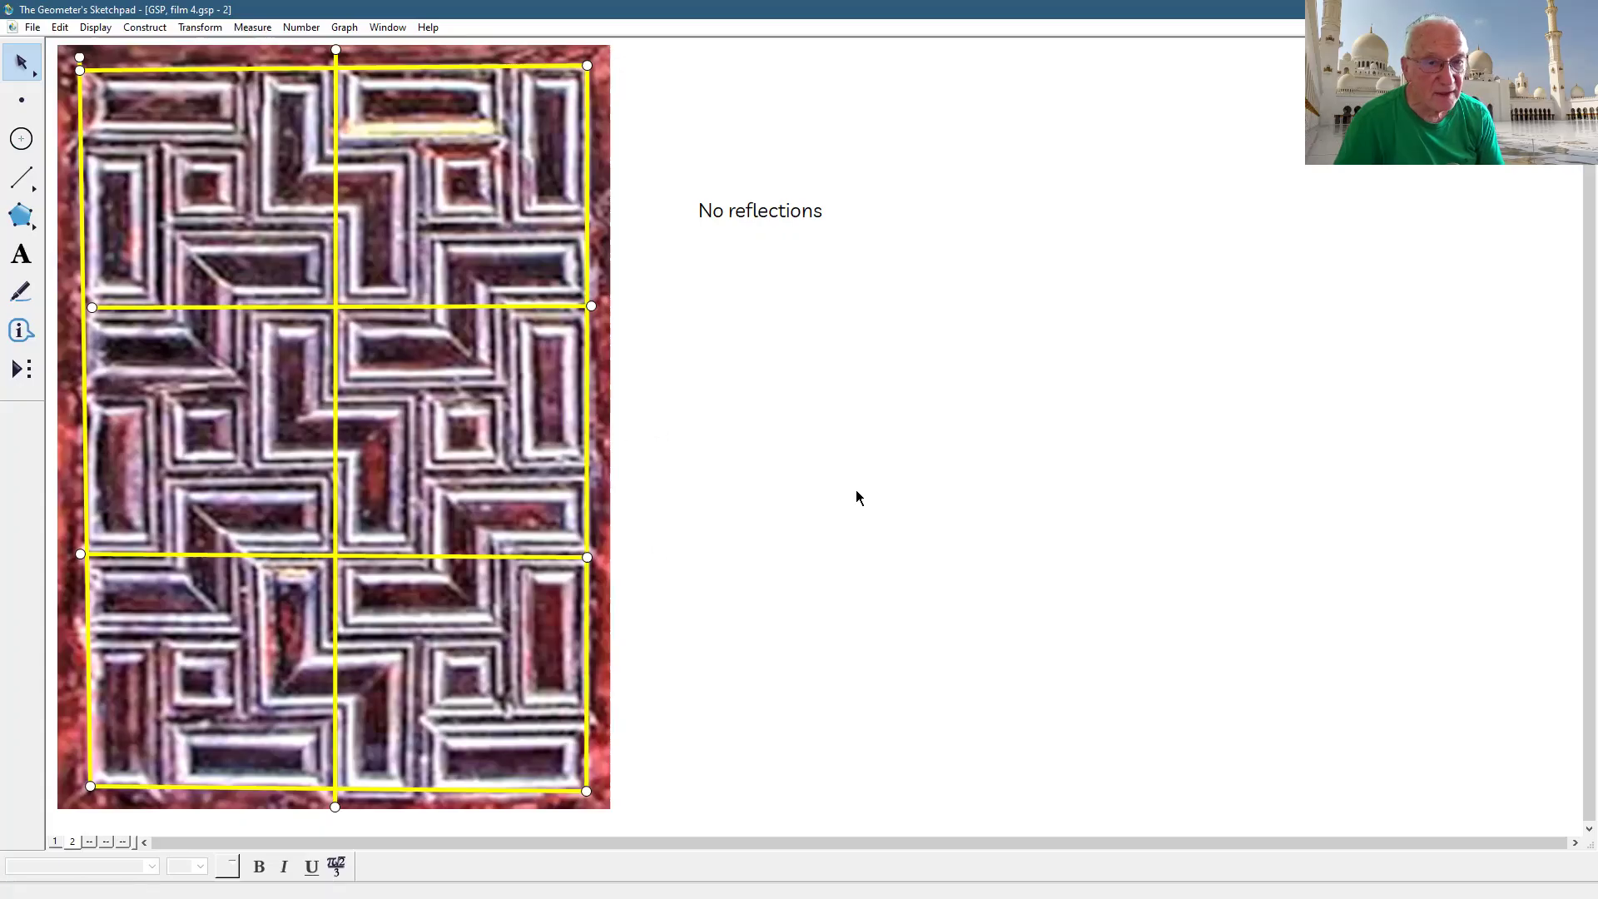
# - Extend the caption with a comma and a second line "translations", and level the lower horizontal segment by its right endpoint
pyautogui.click(21, 254)
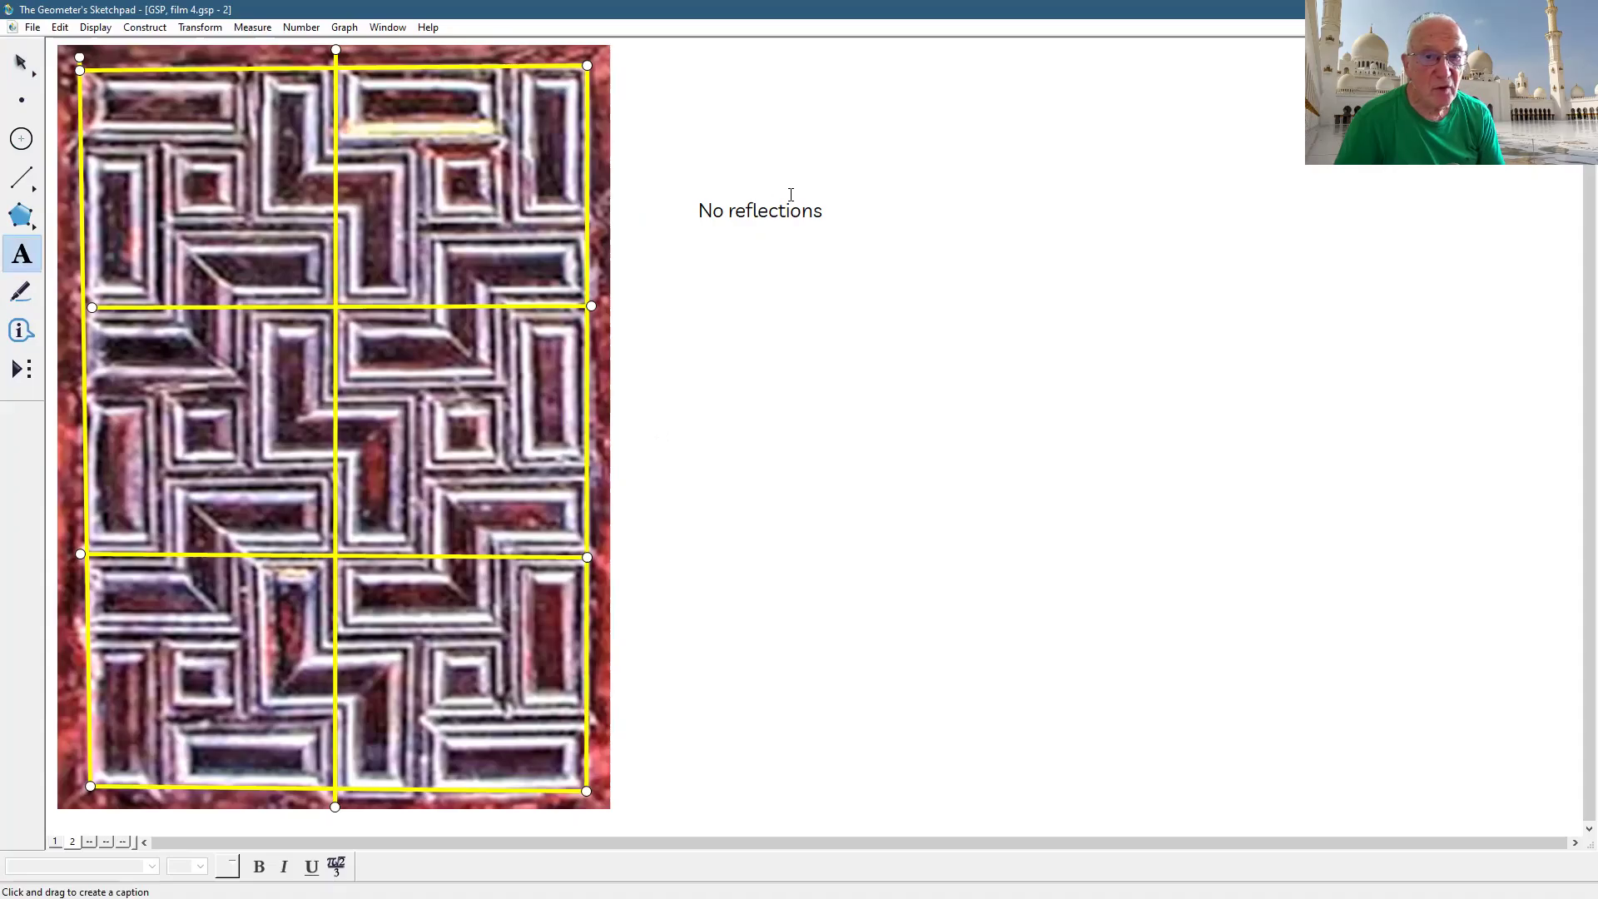
pyautogui.click(818, 209)
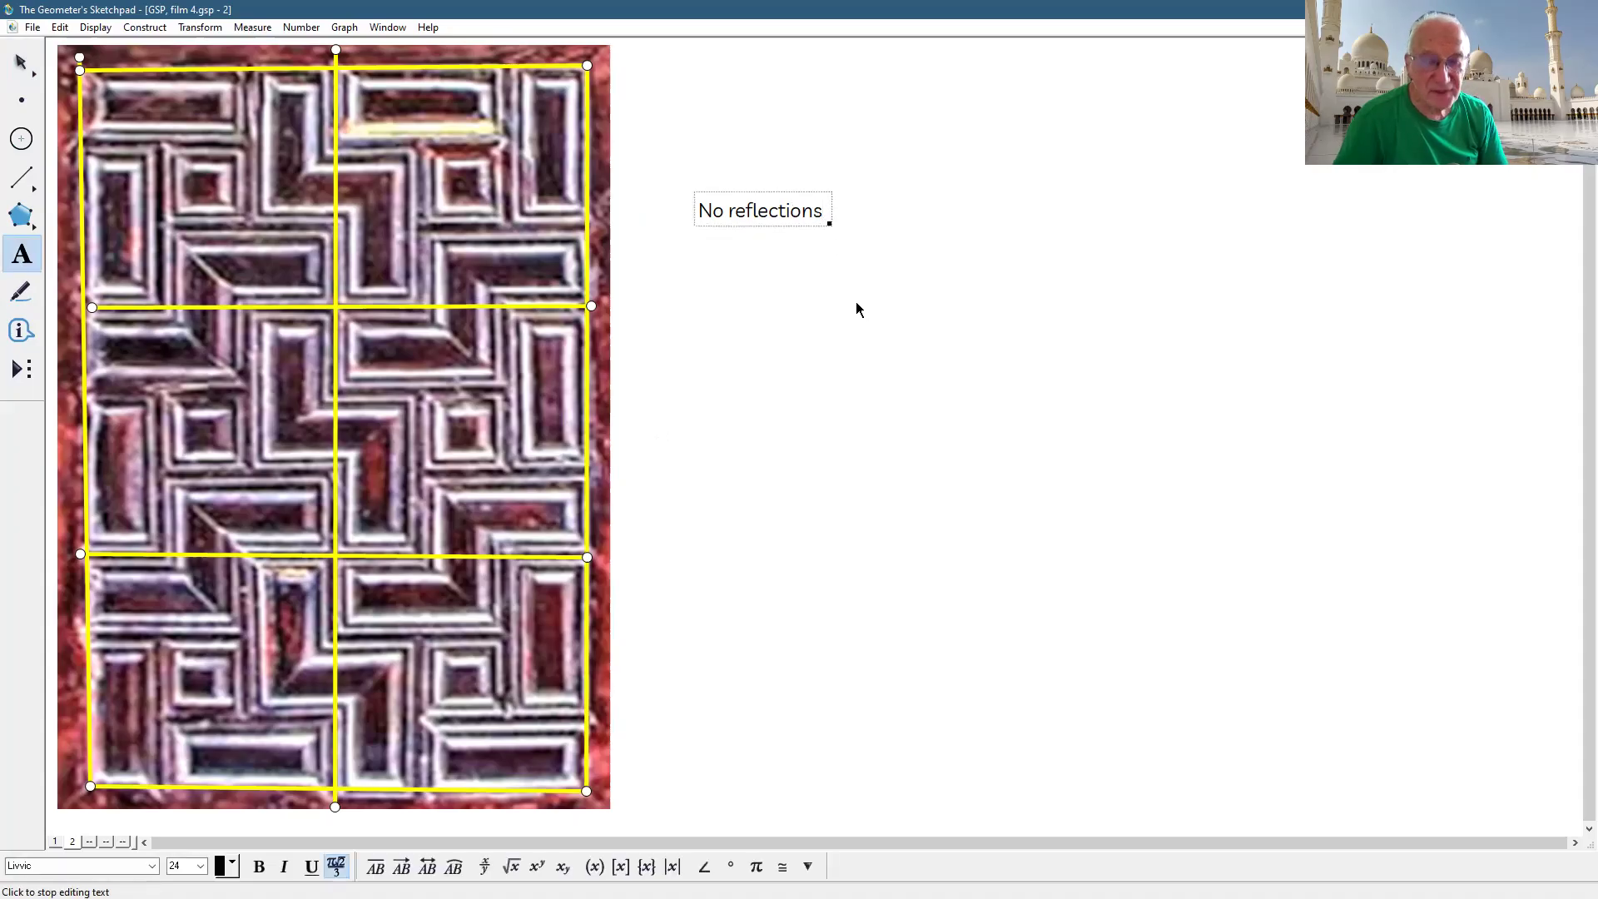
pyautogui.write(',')
pyautogui.press('Return')
pyautogui.write('trans')
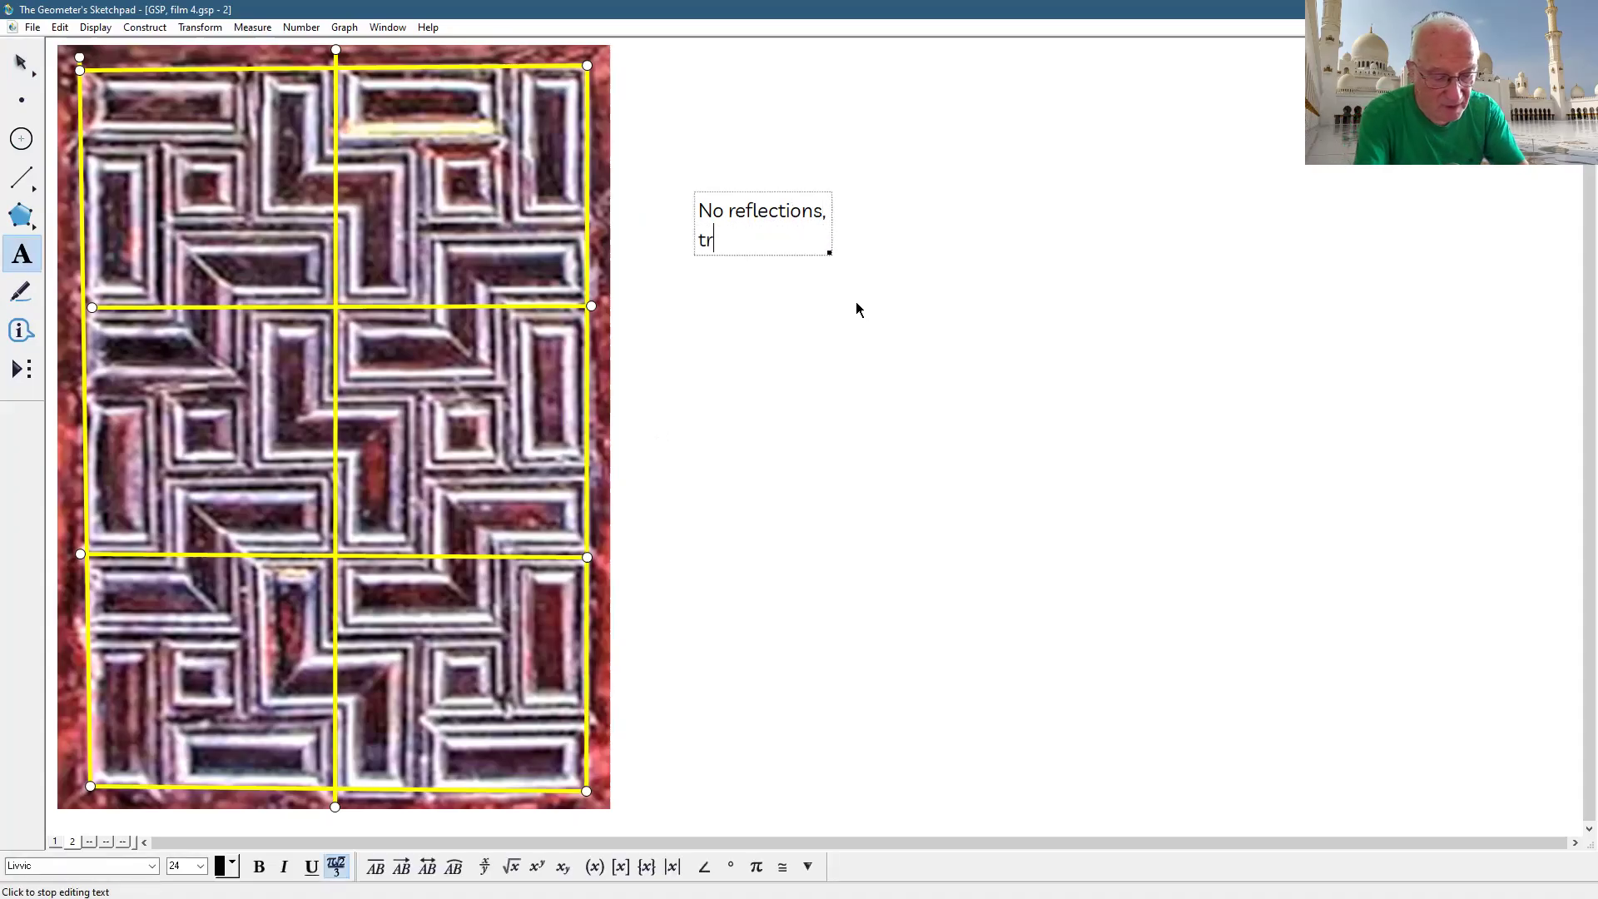
pyautogui.write('lations')
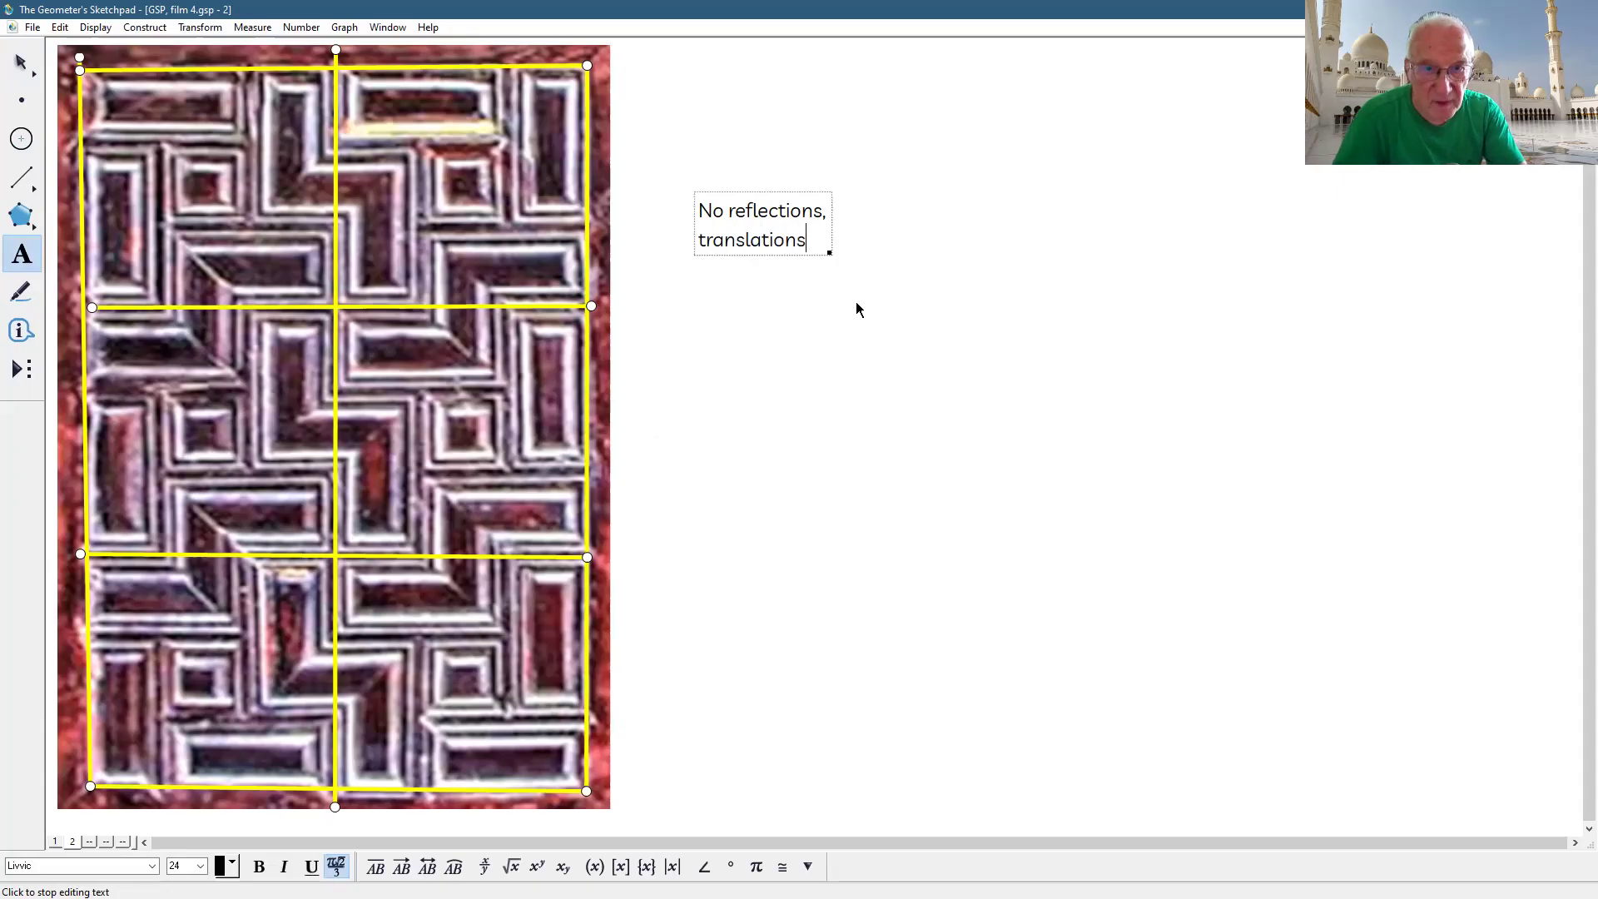
pyautogui.click(16, 61)
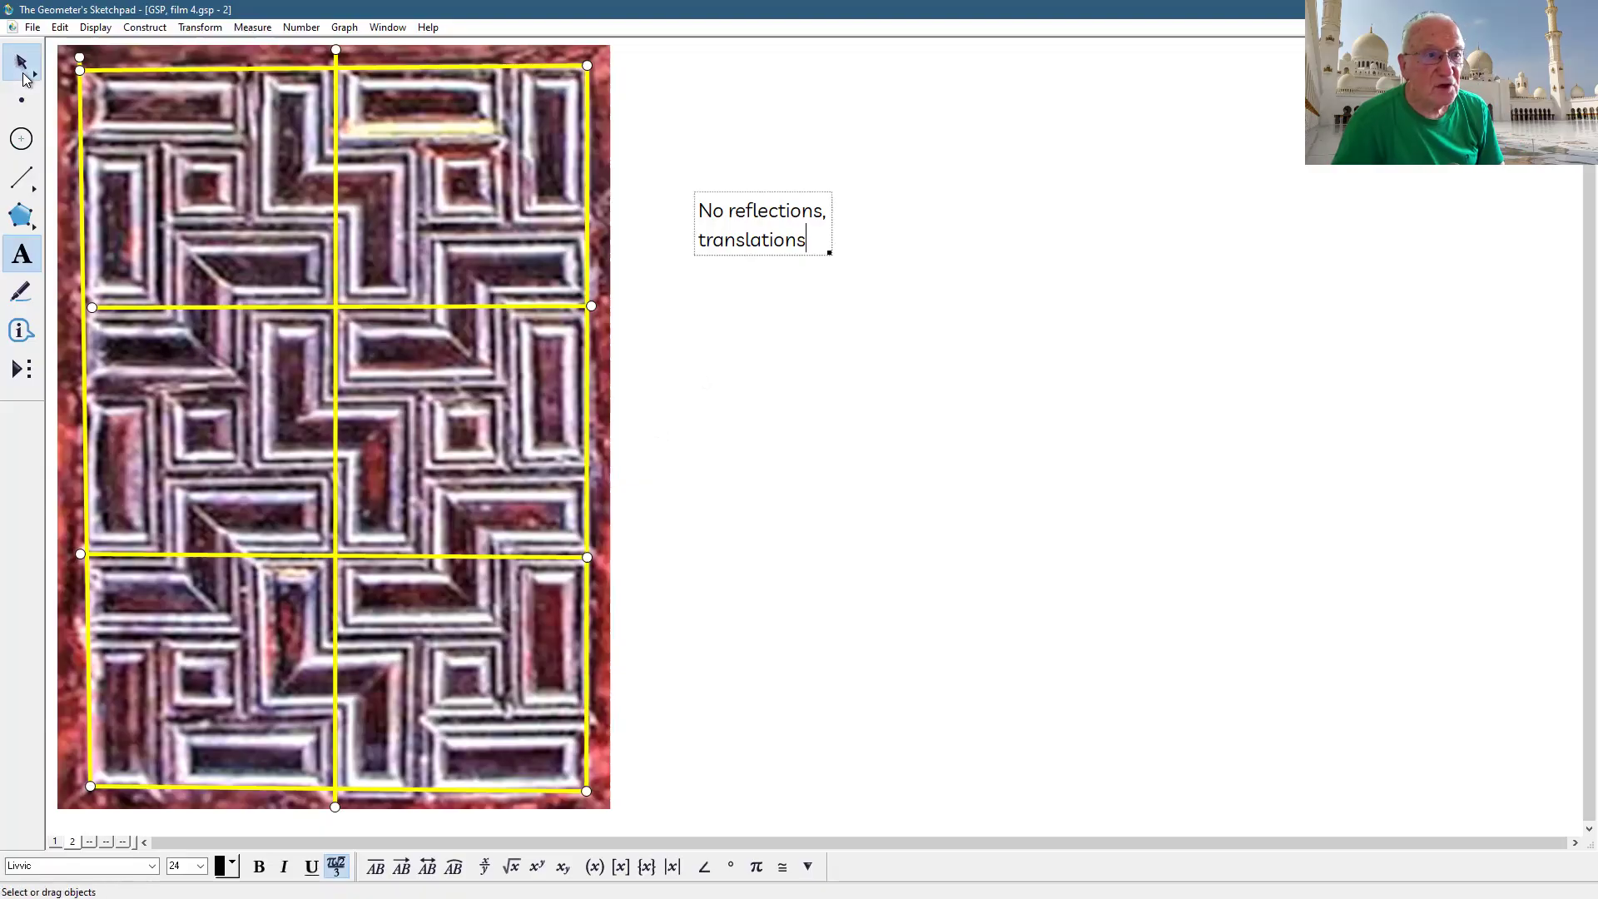
pyautogui.click(742, 291)
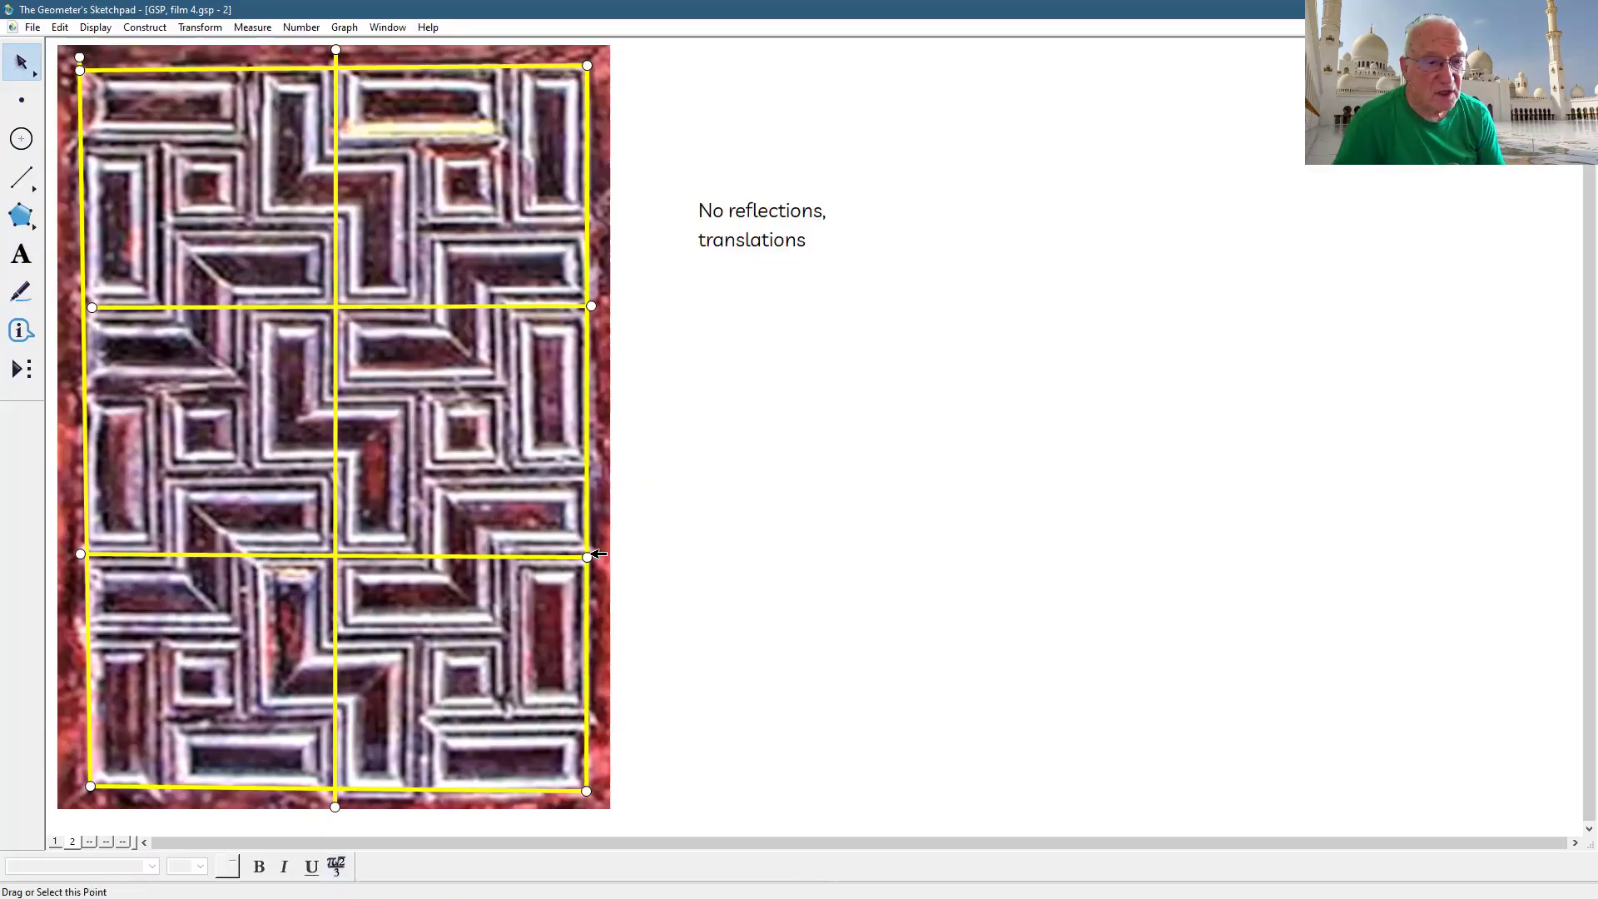
pyautogui.moveTo(593, 555); pyautogui.dragTo(593, 551)
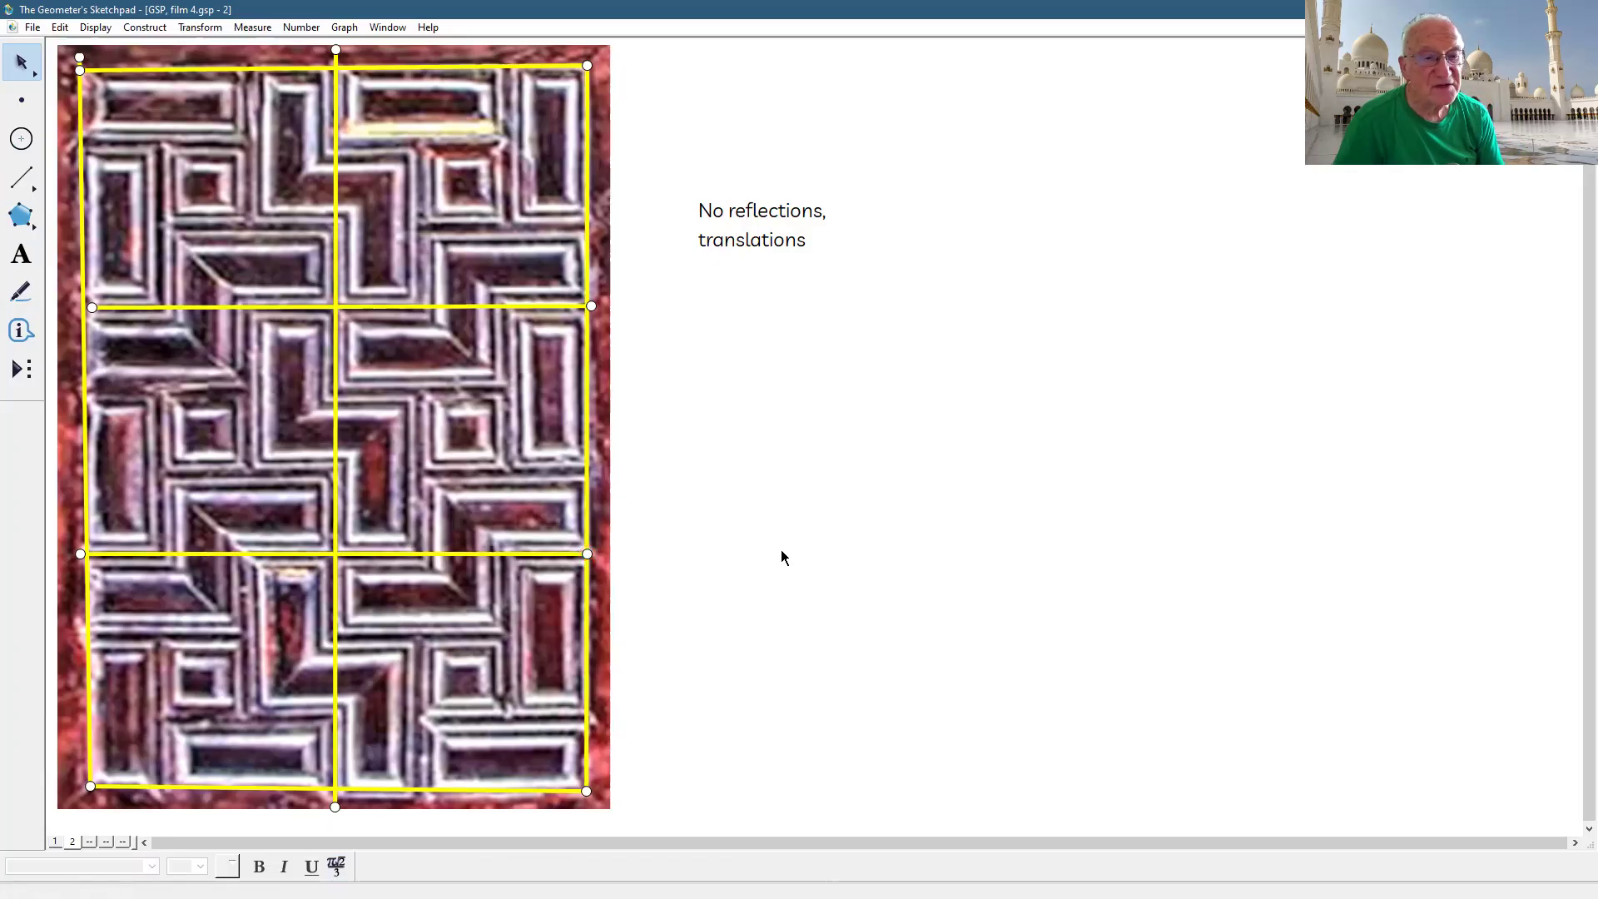
# - Construct a square below the caption with the square (4) custom tool and delete its fill, keeping the corner points
pyautogui.click(8, 373)
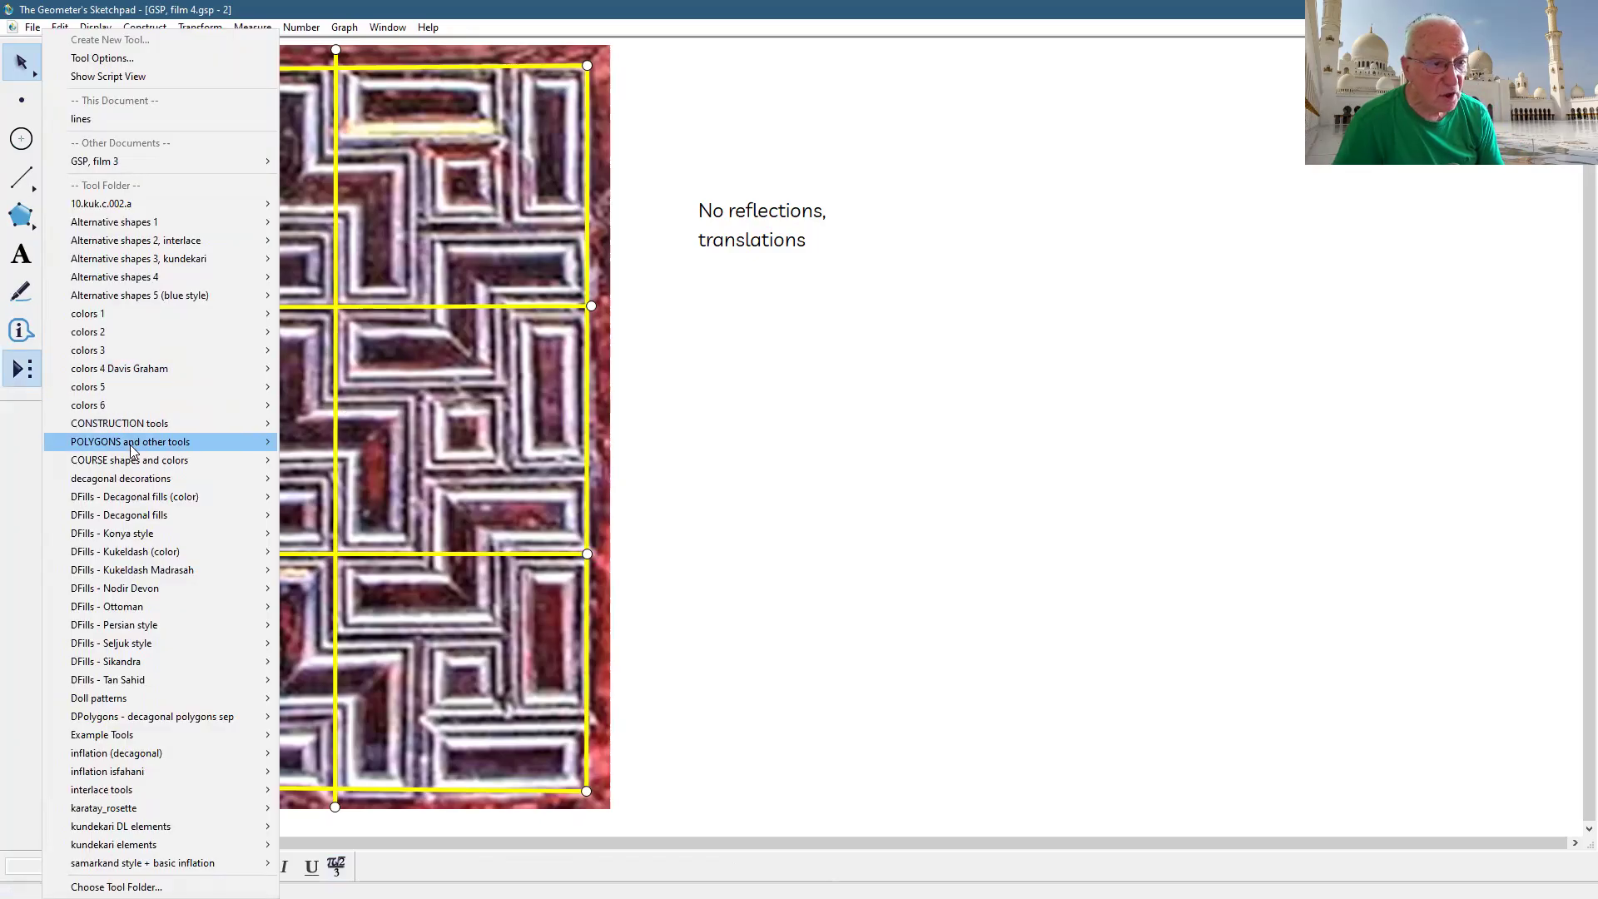
pyautogui.moveTo(131, 450)
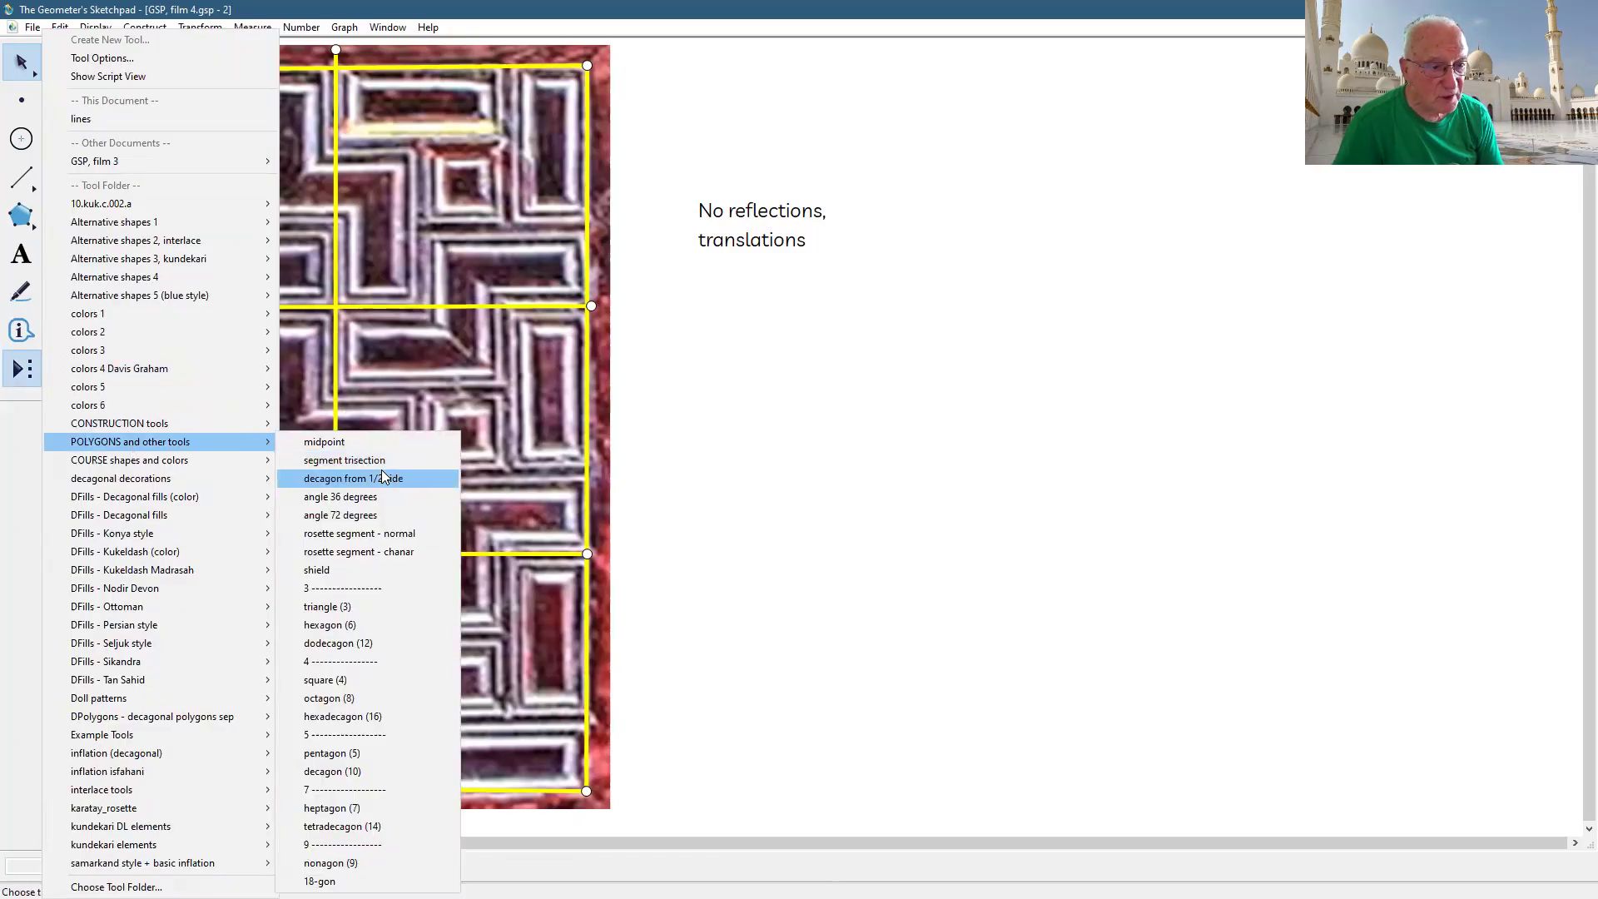
pyautogui.click(346, 681)
pyautogui.click(786, 675)
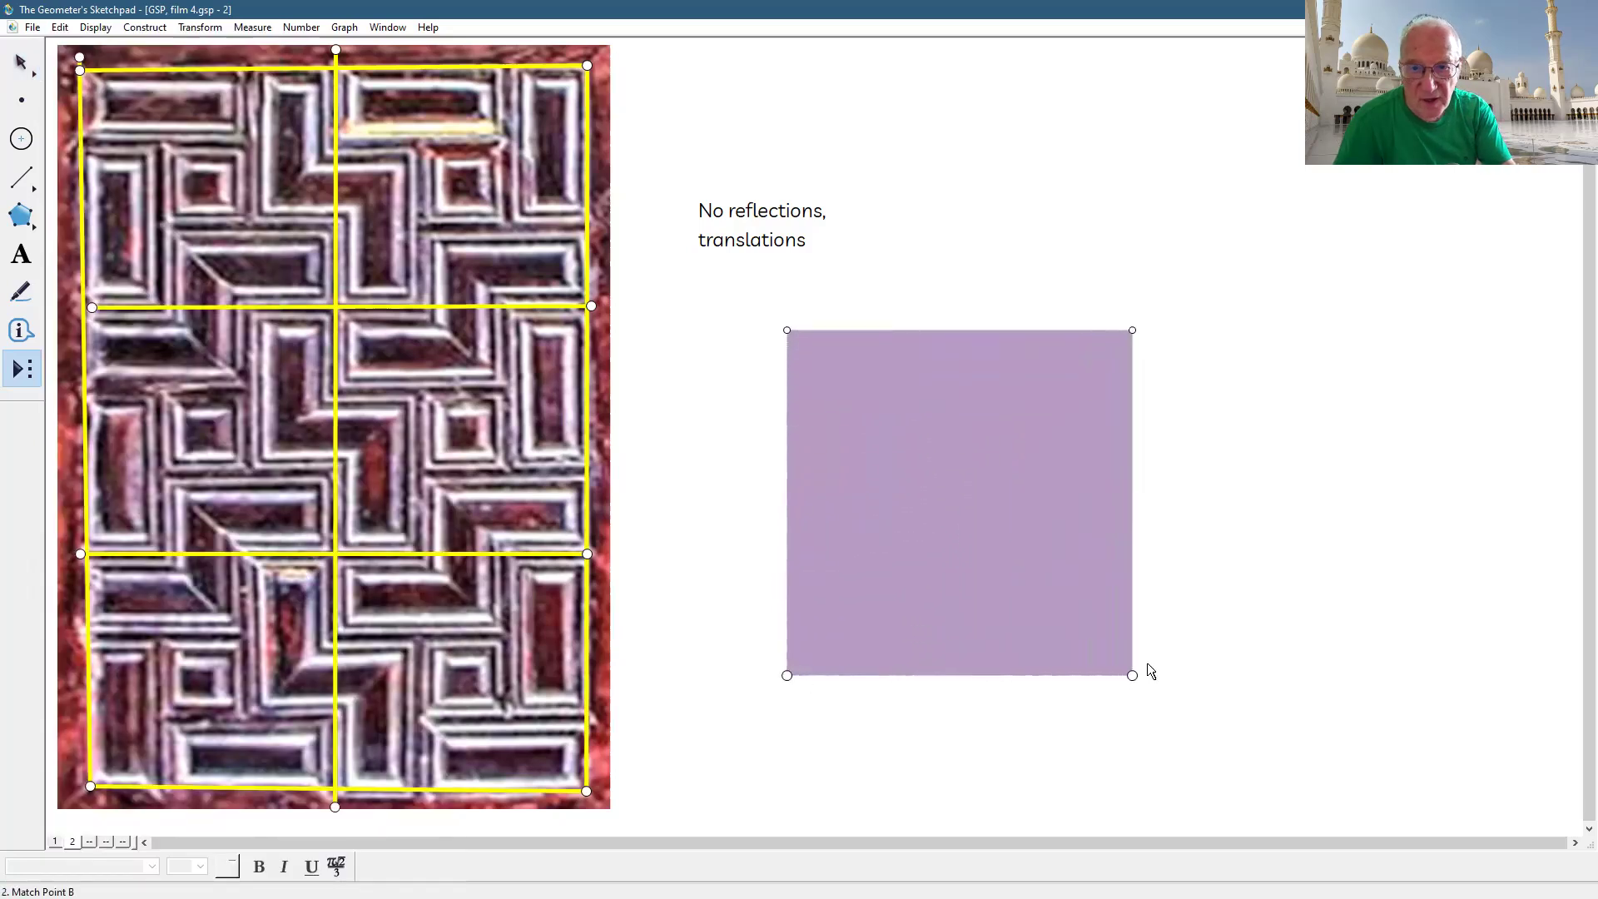
pyautogui.click(1181, 674)
pyautogui.press('Escape')
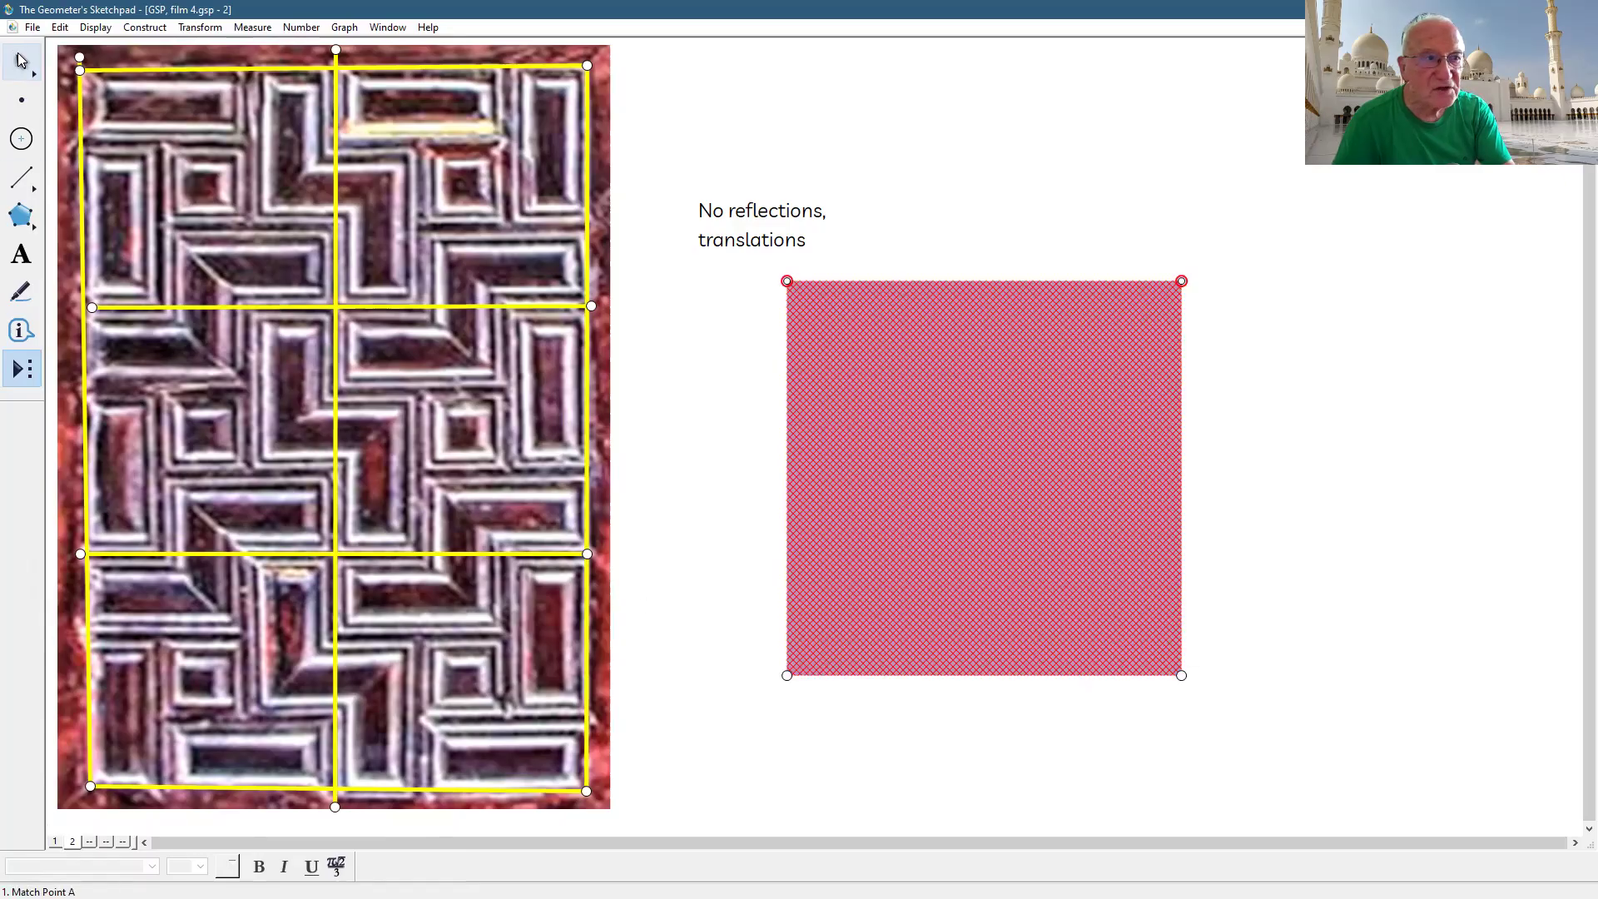
pyautogui.click(1017, 173)
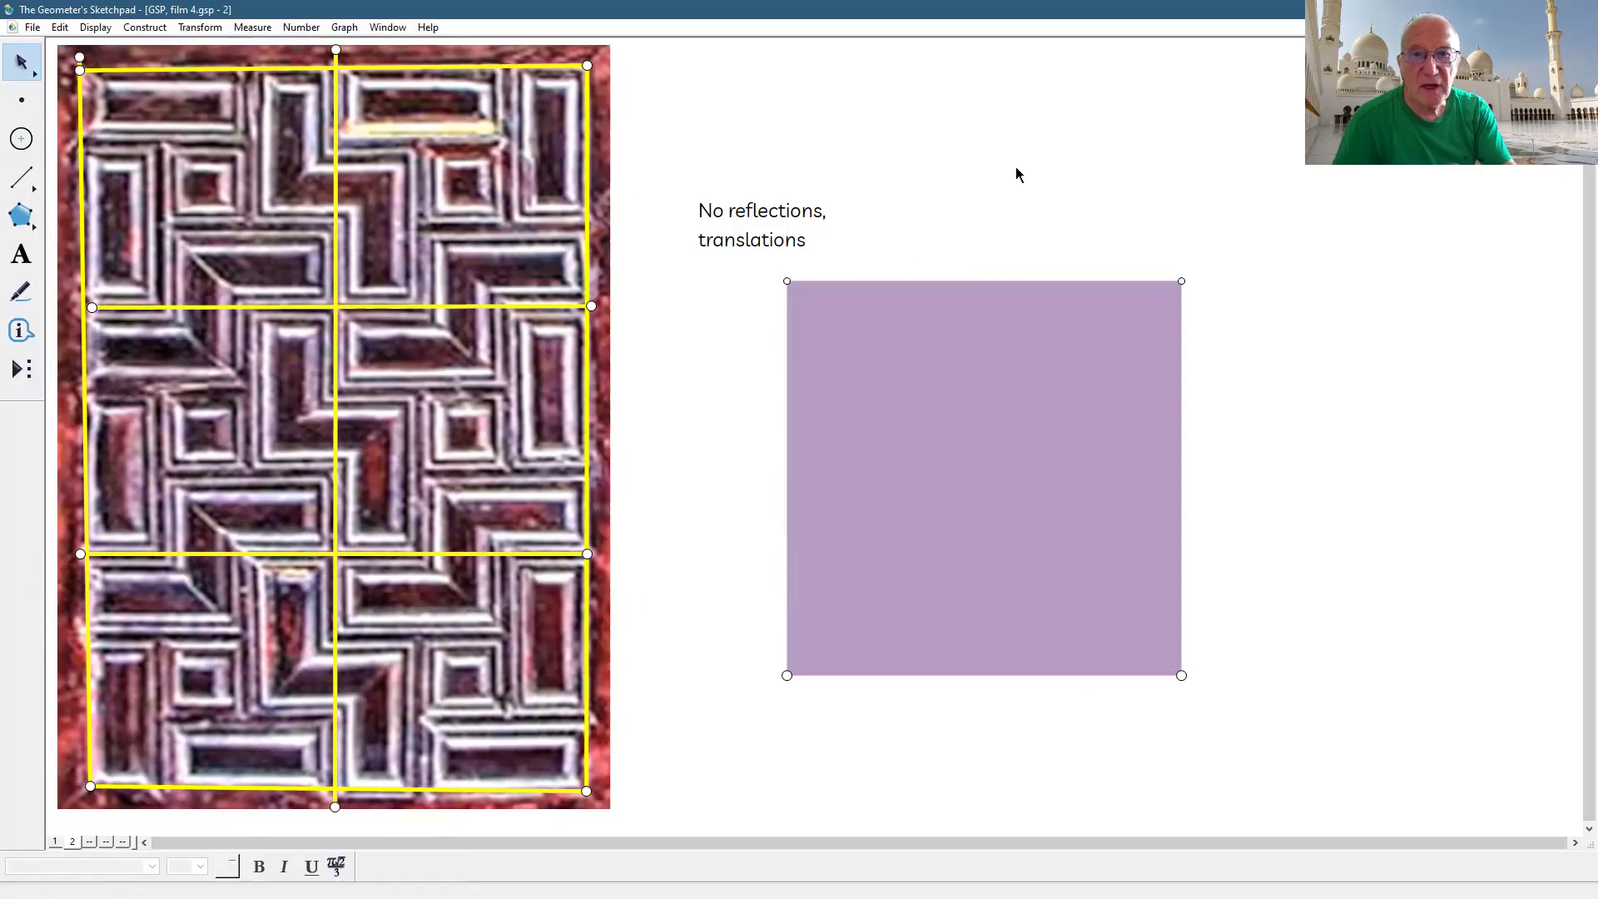
pyautogui.click(1041, 476)
pyautogui.press('Delete')
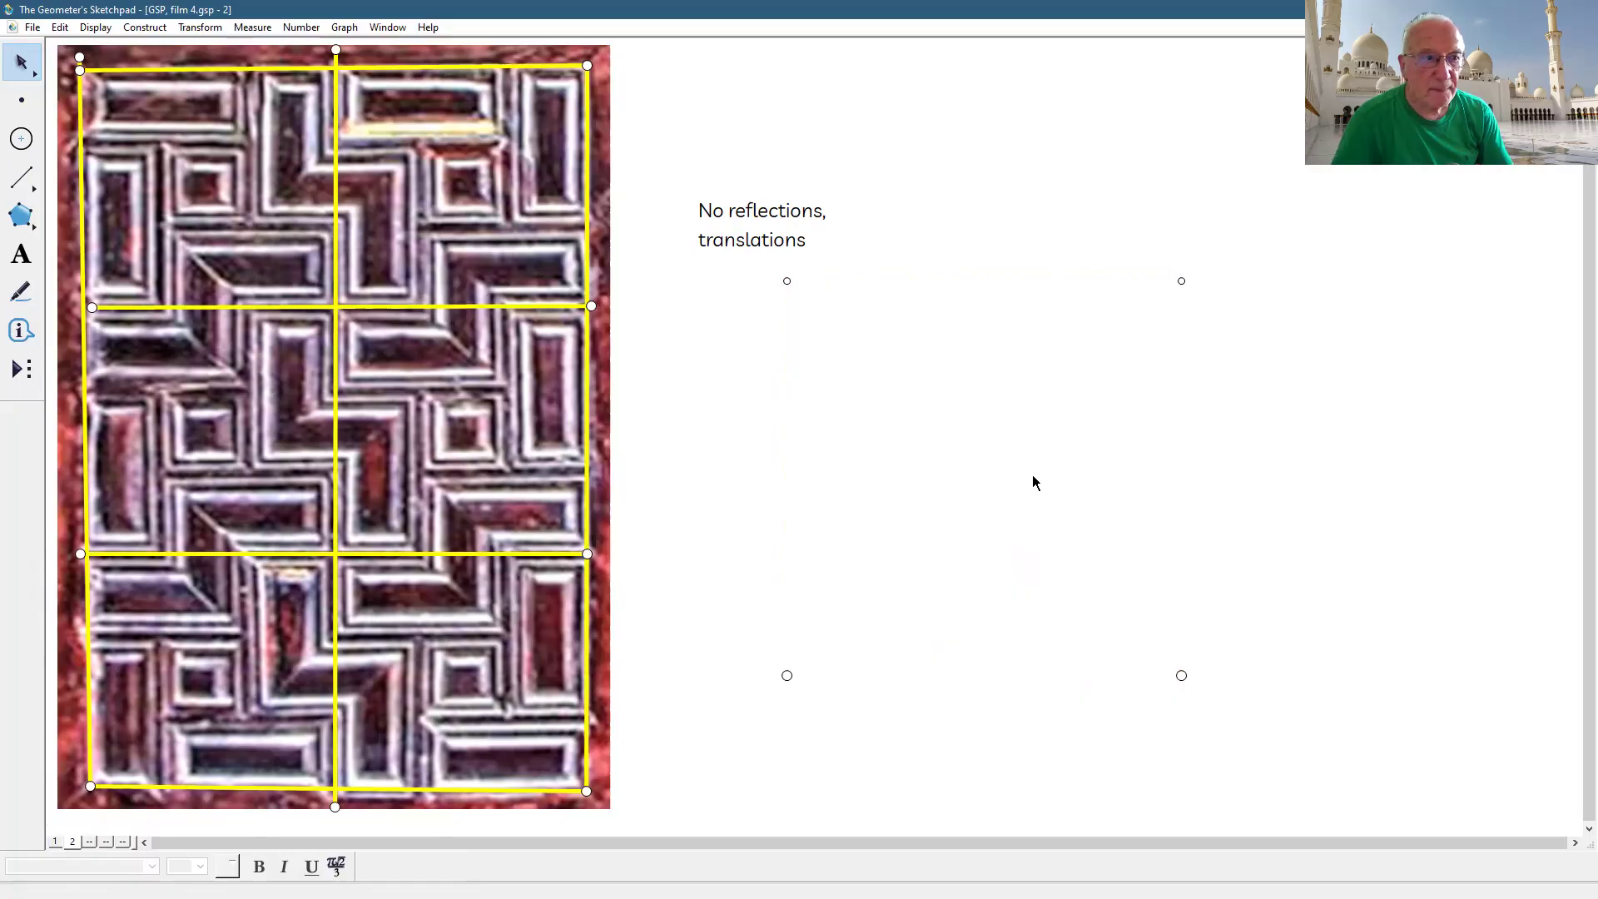
# - Draw the square's left side as a segment between its corner points and give it a thinner line style
pyautogui.click(23, 178)
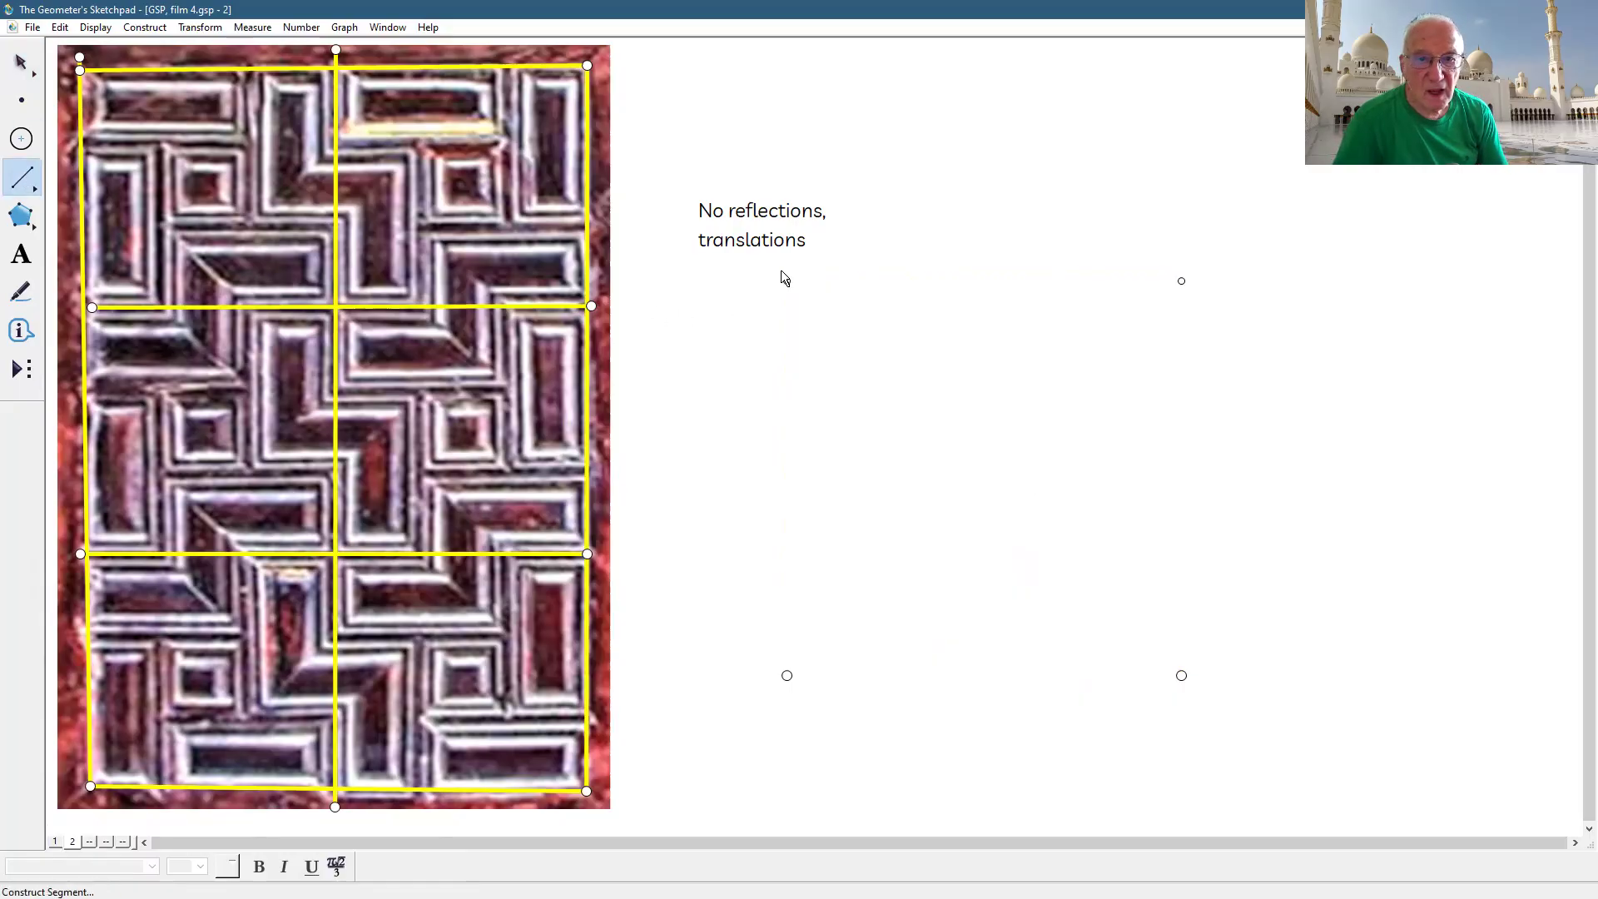
pyautogui.moveTo(787, 281); pyautogui.dragTo(788, 676)
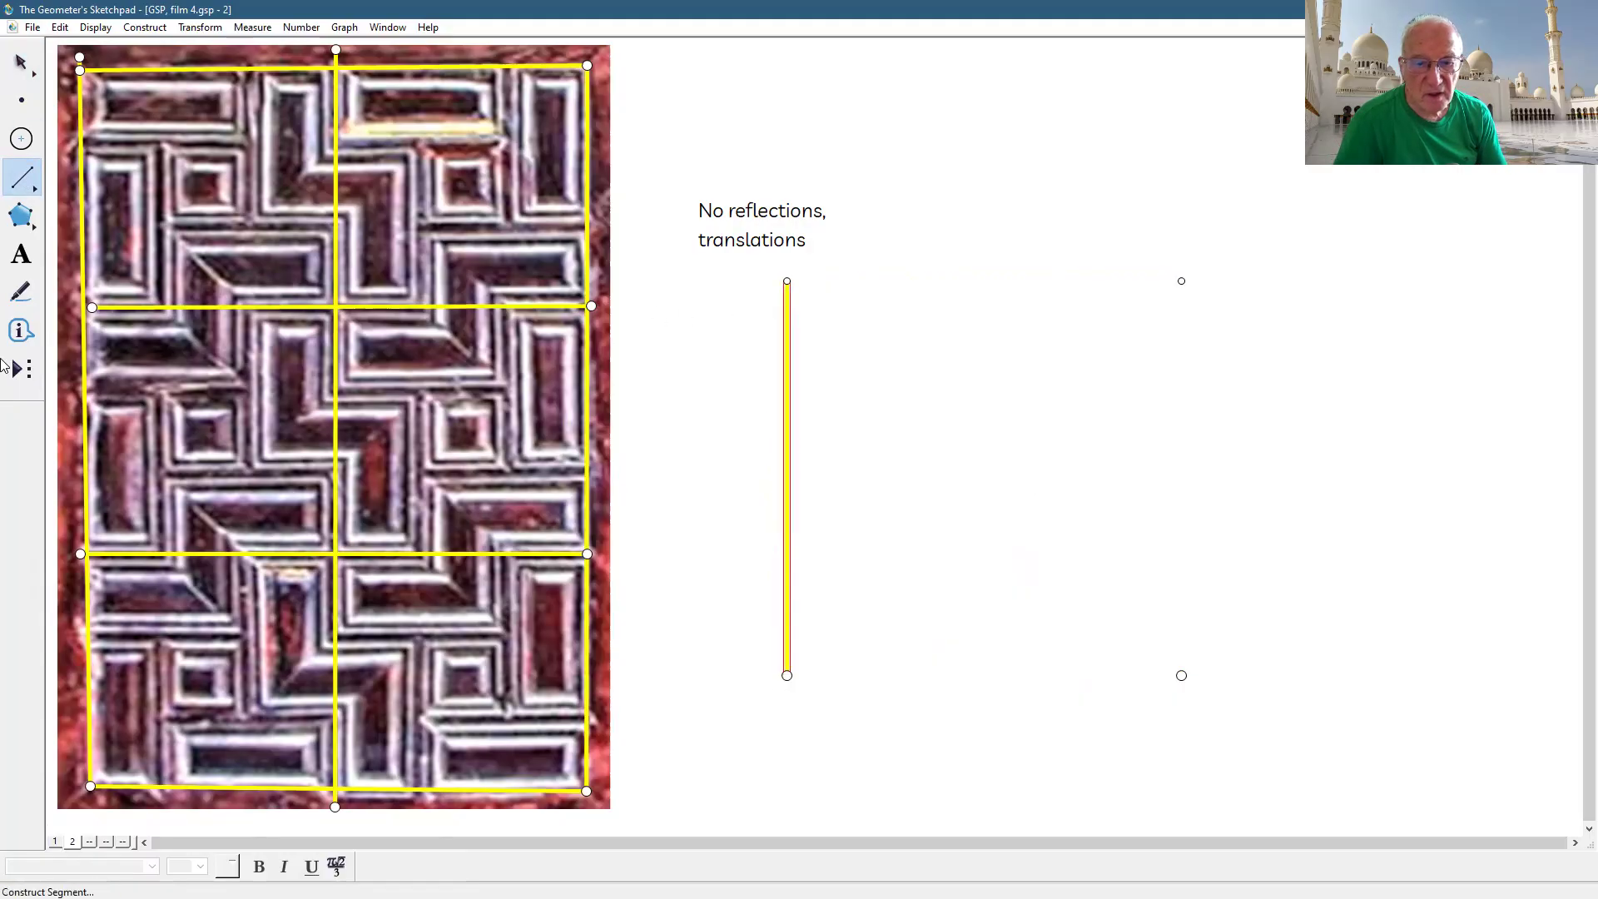
pyautogui.click(98, 28)
pyautogui.moveTo(113, 68)
pyautogui.click(377, 88)
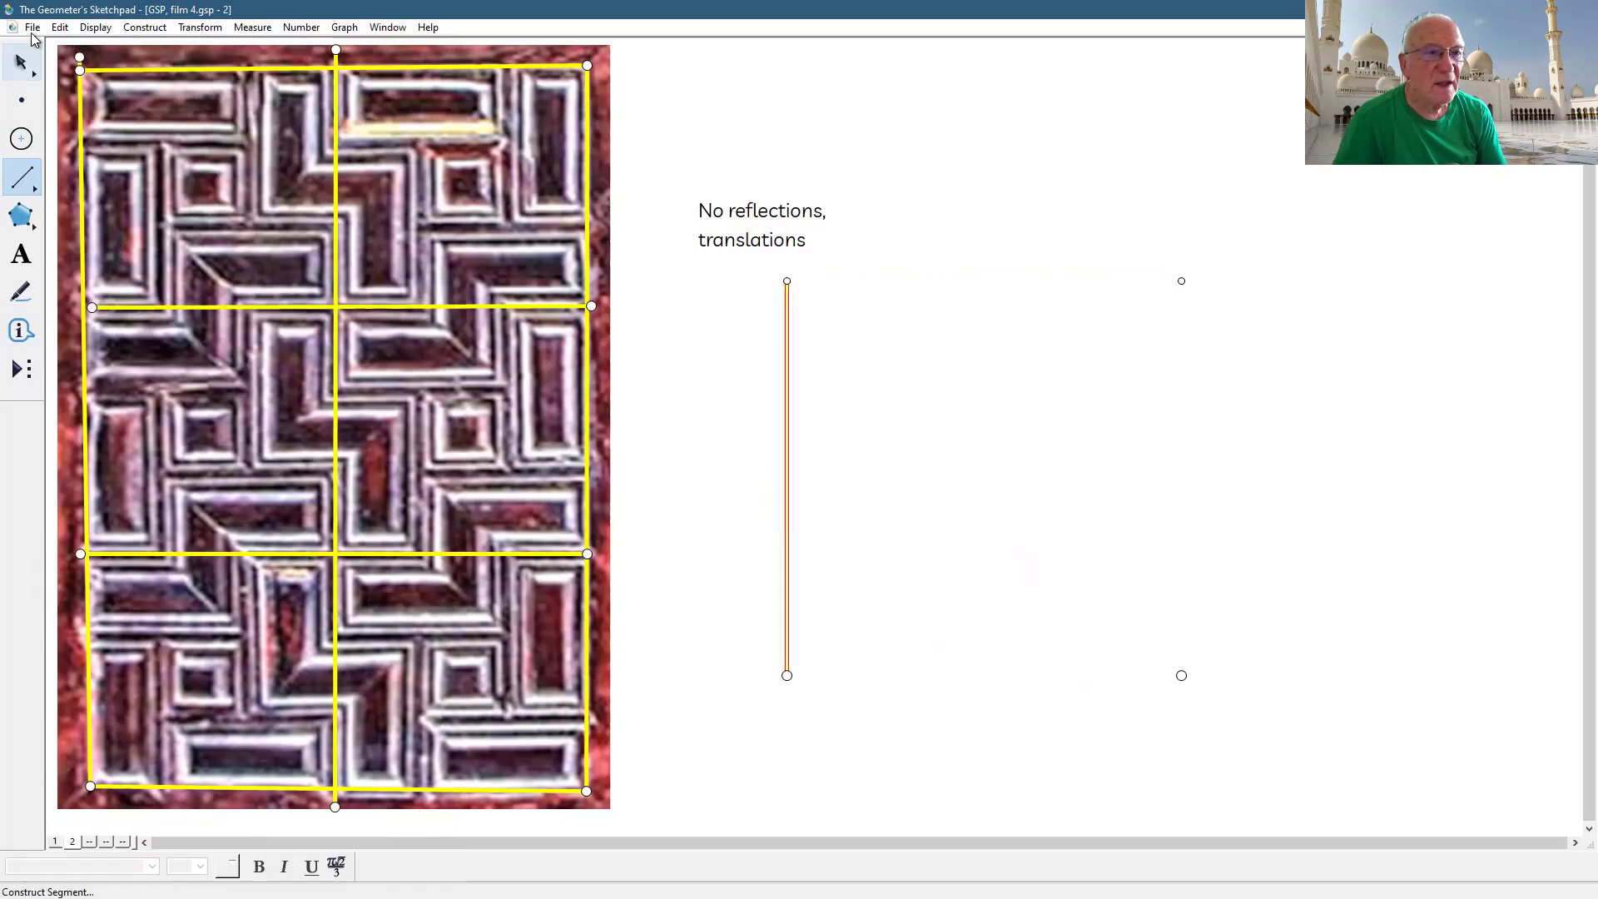
# - Colour the left side black and draw the square's other three sides as segments between the corner points
pyautogui.click(105, 30)
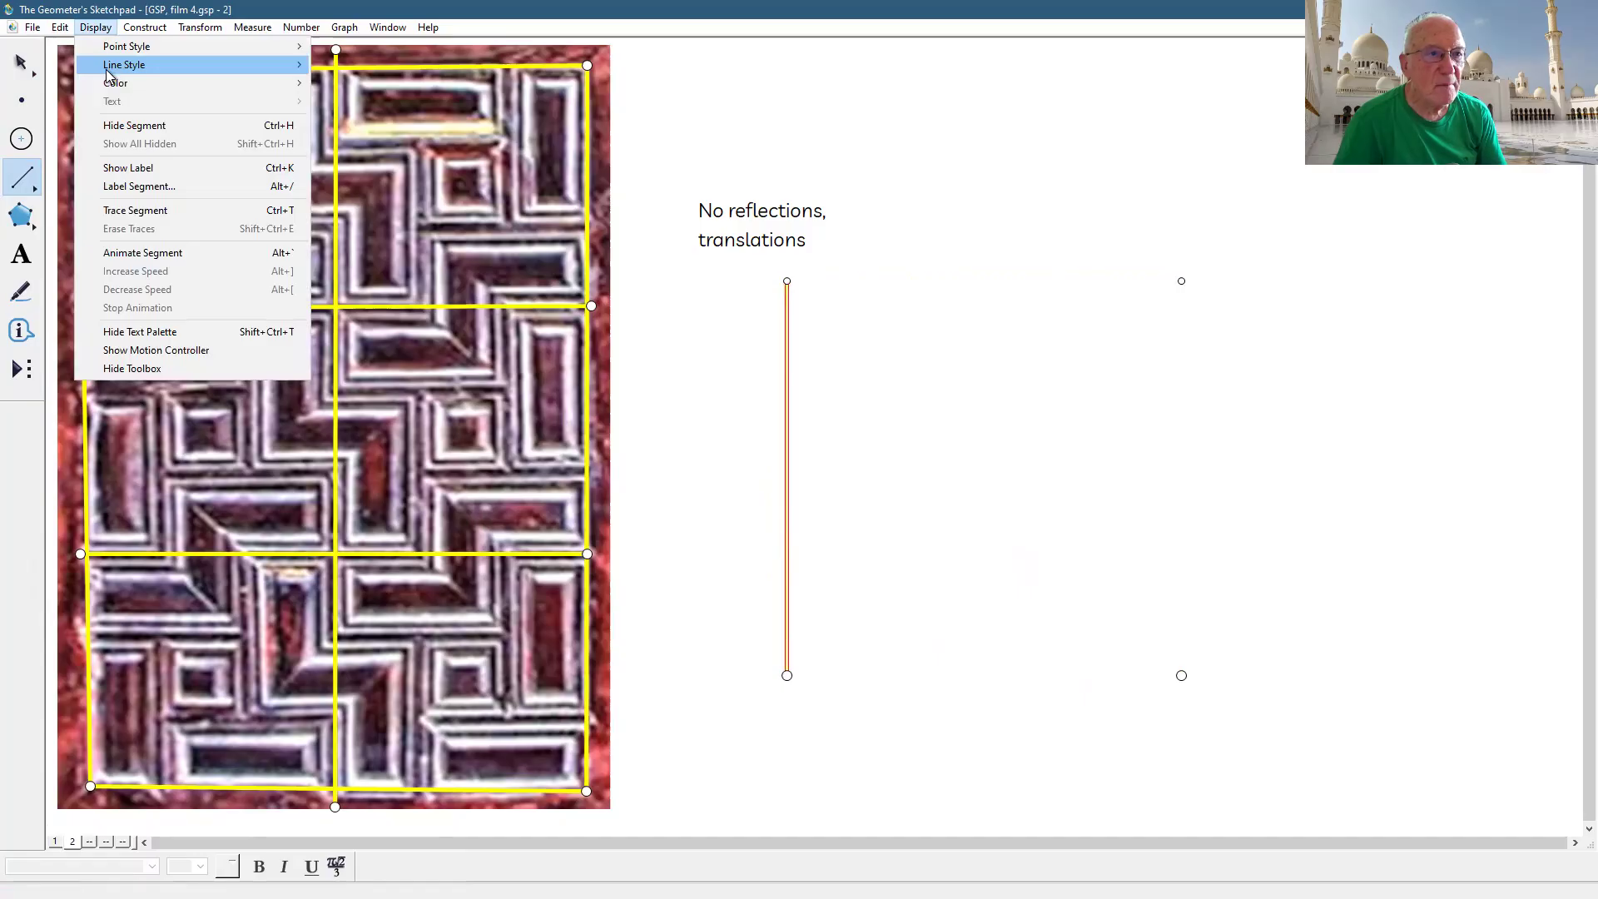
pyautogui.moveTo(111, 83)
pyautogui.click(348, 85)
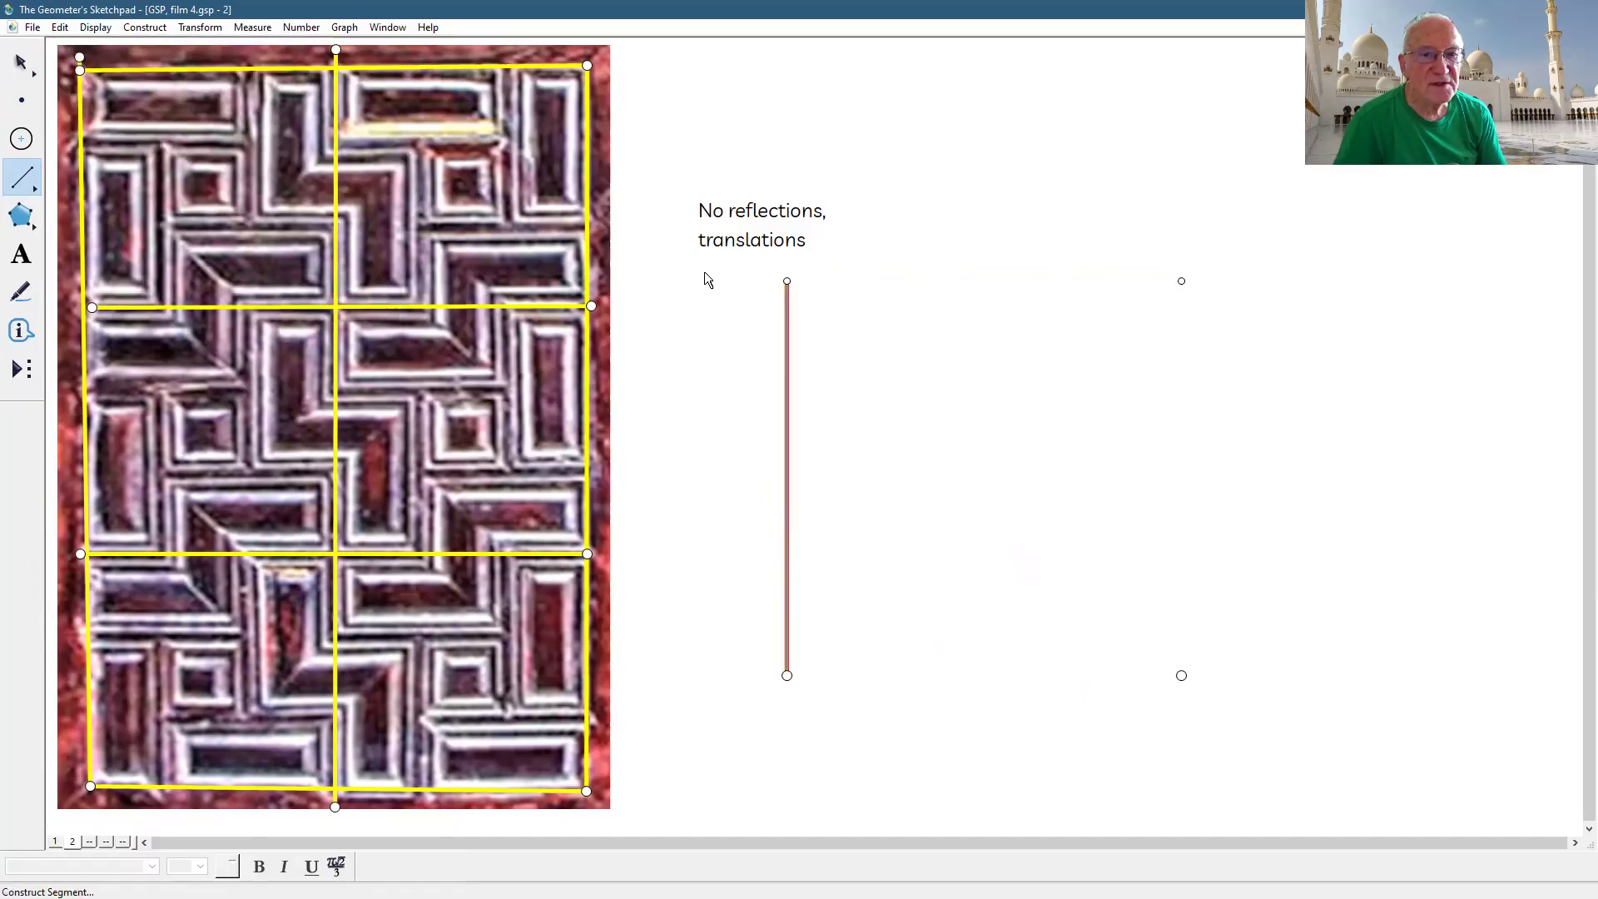
pyautogui.moveTo(786, 282)
pyautogui.mouseDown()
pyautogui.moveTo(1212, 298)
pyautogui.moveTo(1173, 282)
pyautogui.moveTo(1181, 675)
pyautogui.moveTo(706, 660)
pyautogui.moveTo(787, 674)
pyautogui.mouseUp()
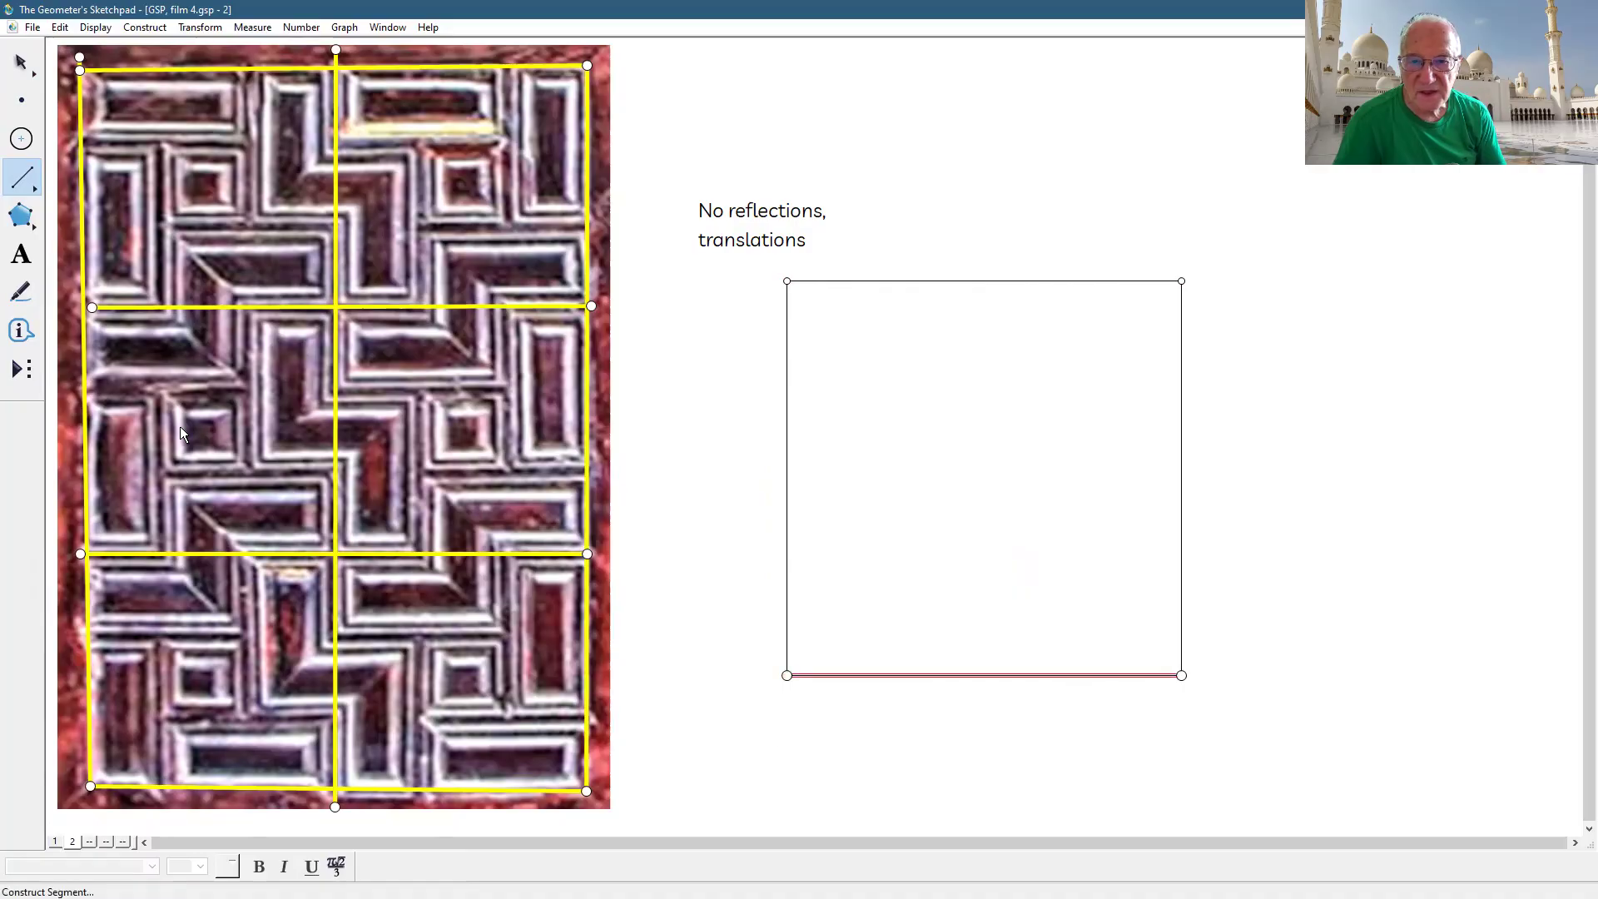
# - Give the square's two lower corner points a smaller point style, matching the upper corners
pyautogui.click(21, 63)
pyautogui.click(822, 643)
pyautogui.click(786, 675)
pyautogui.click(1182, 675)
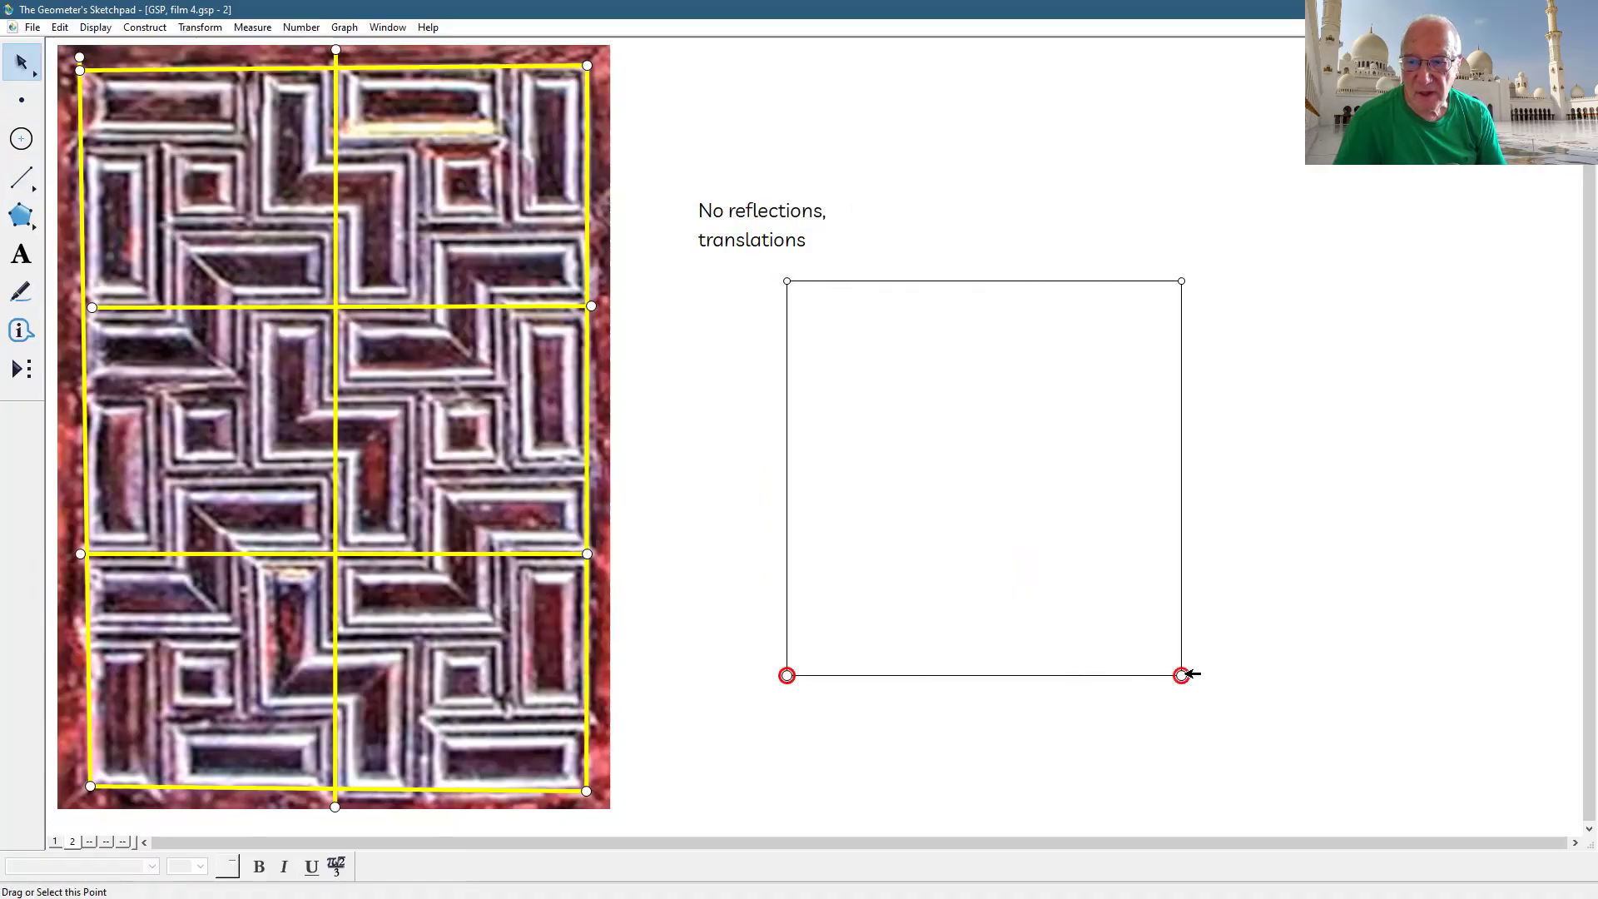
pyautogui.click(95, 27)
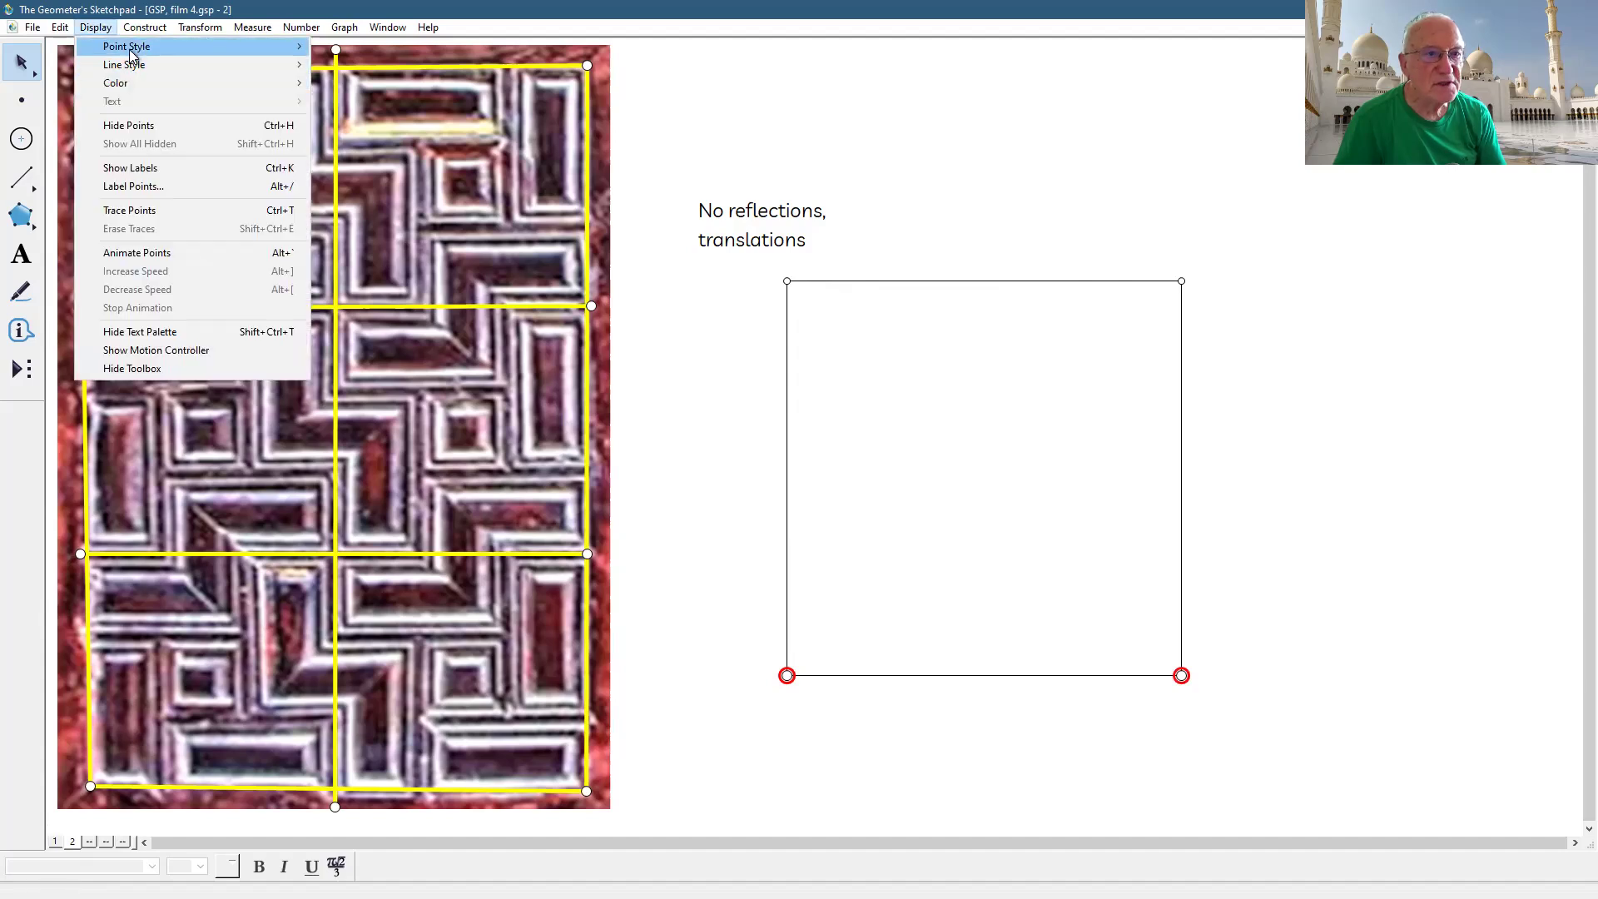
pyautogui.moveTo(131, 50)
pyautogui.click(1300, 566)
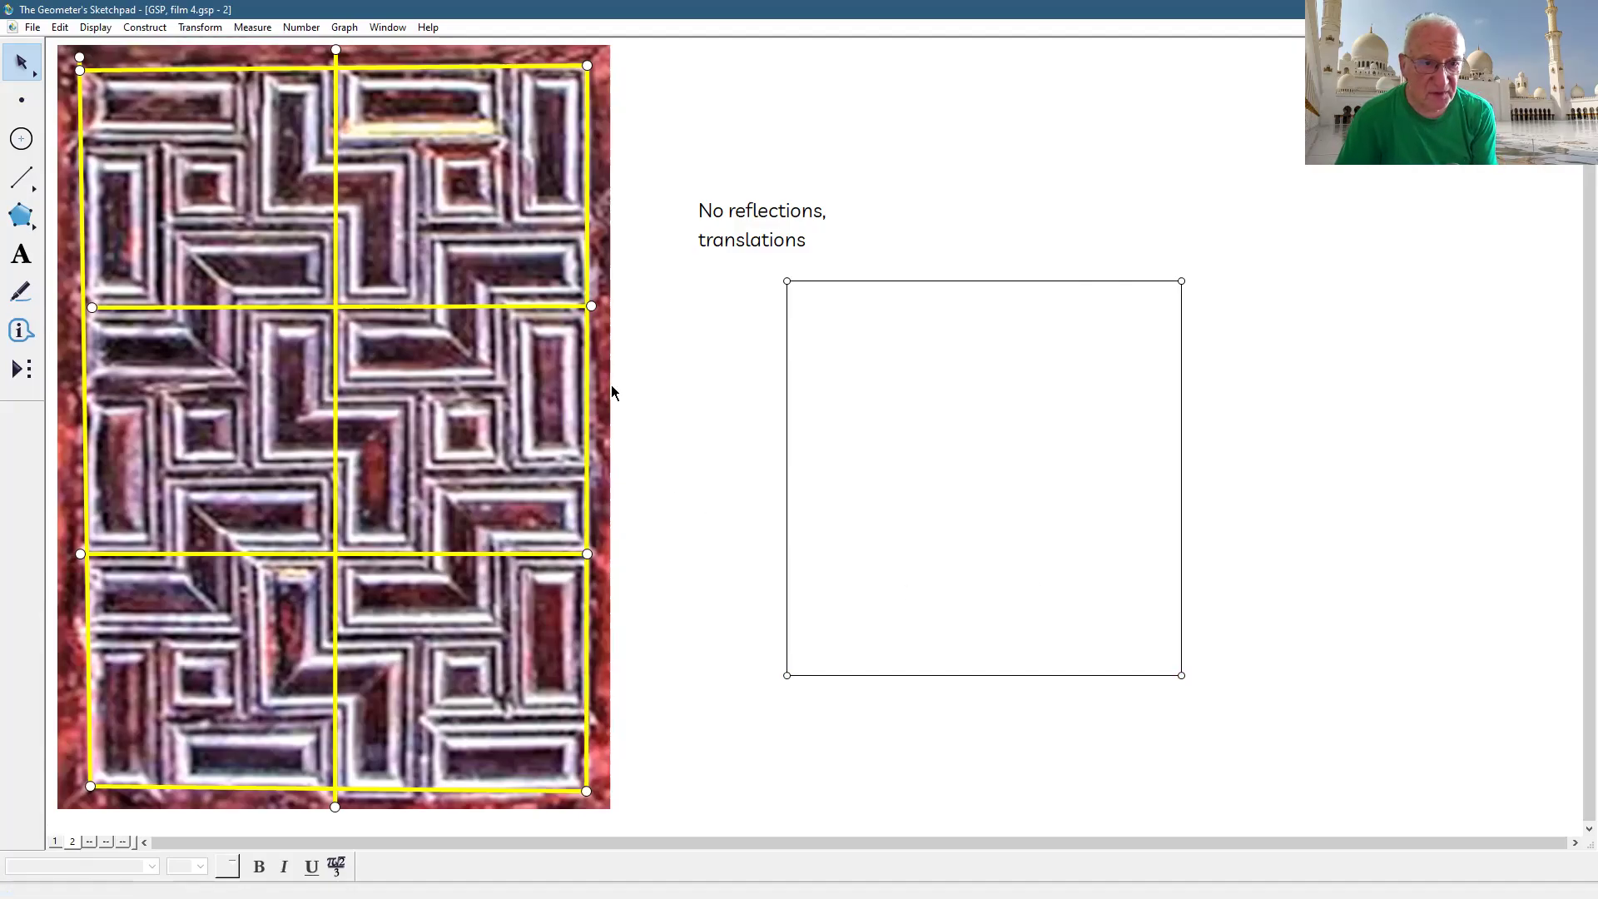
# - Draw two vertical and two horizontal segments over the photo's middle-right repeat unit, dividing it into a three-by-three grid
pyautogui.click(1023, 280)
pyautogui.click(990, 675)
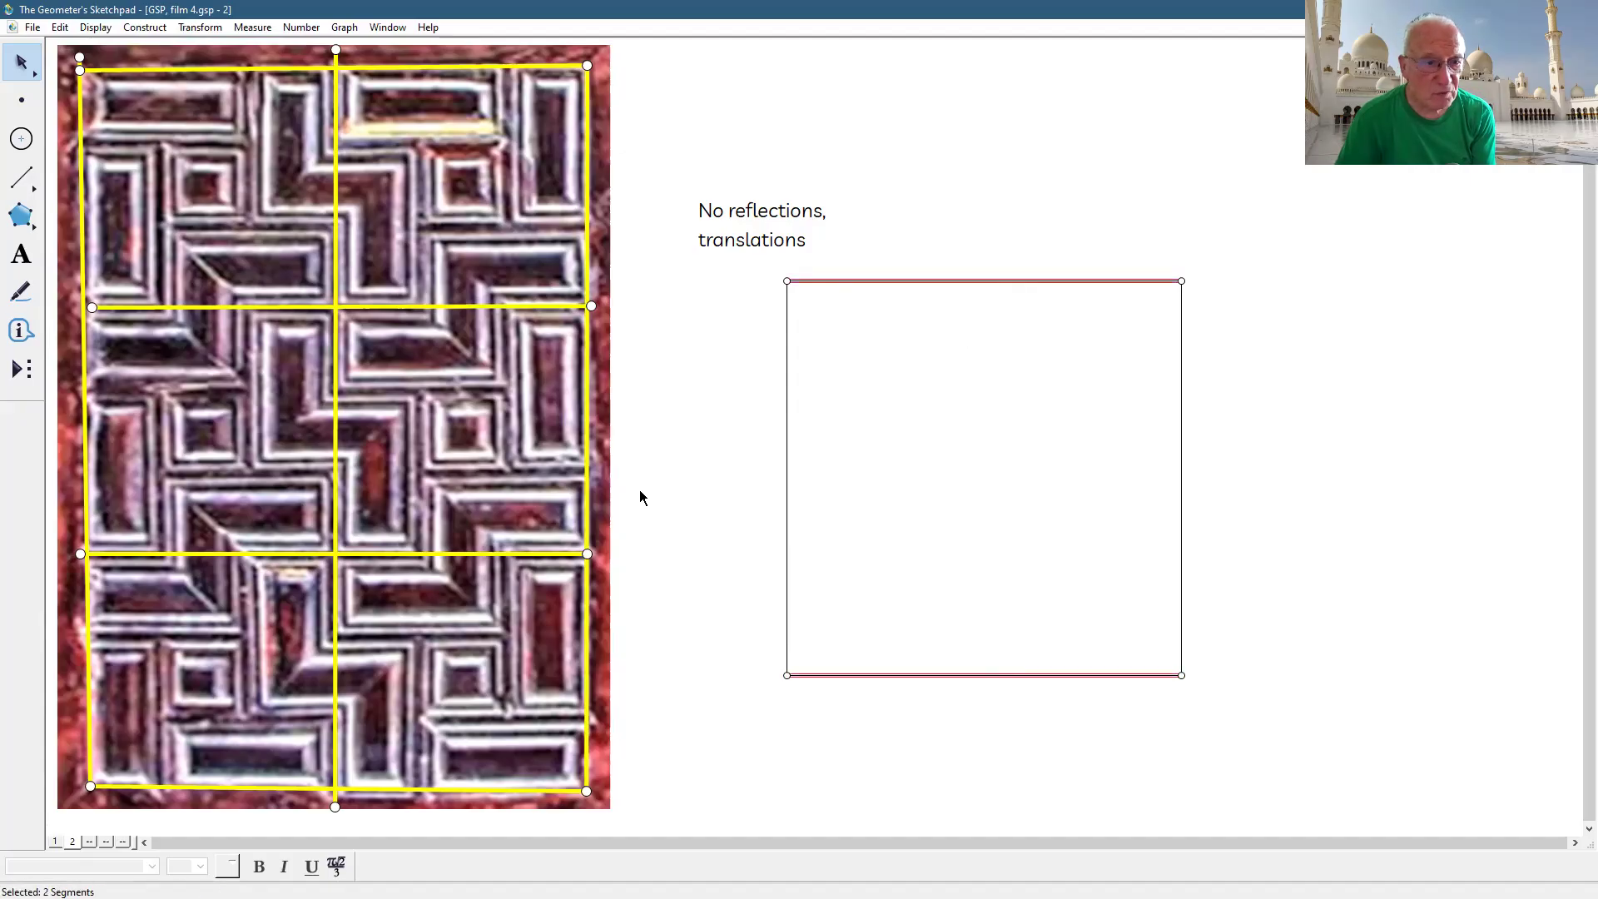
pyautogui.click(22, 177)
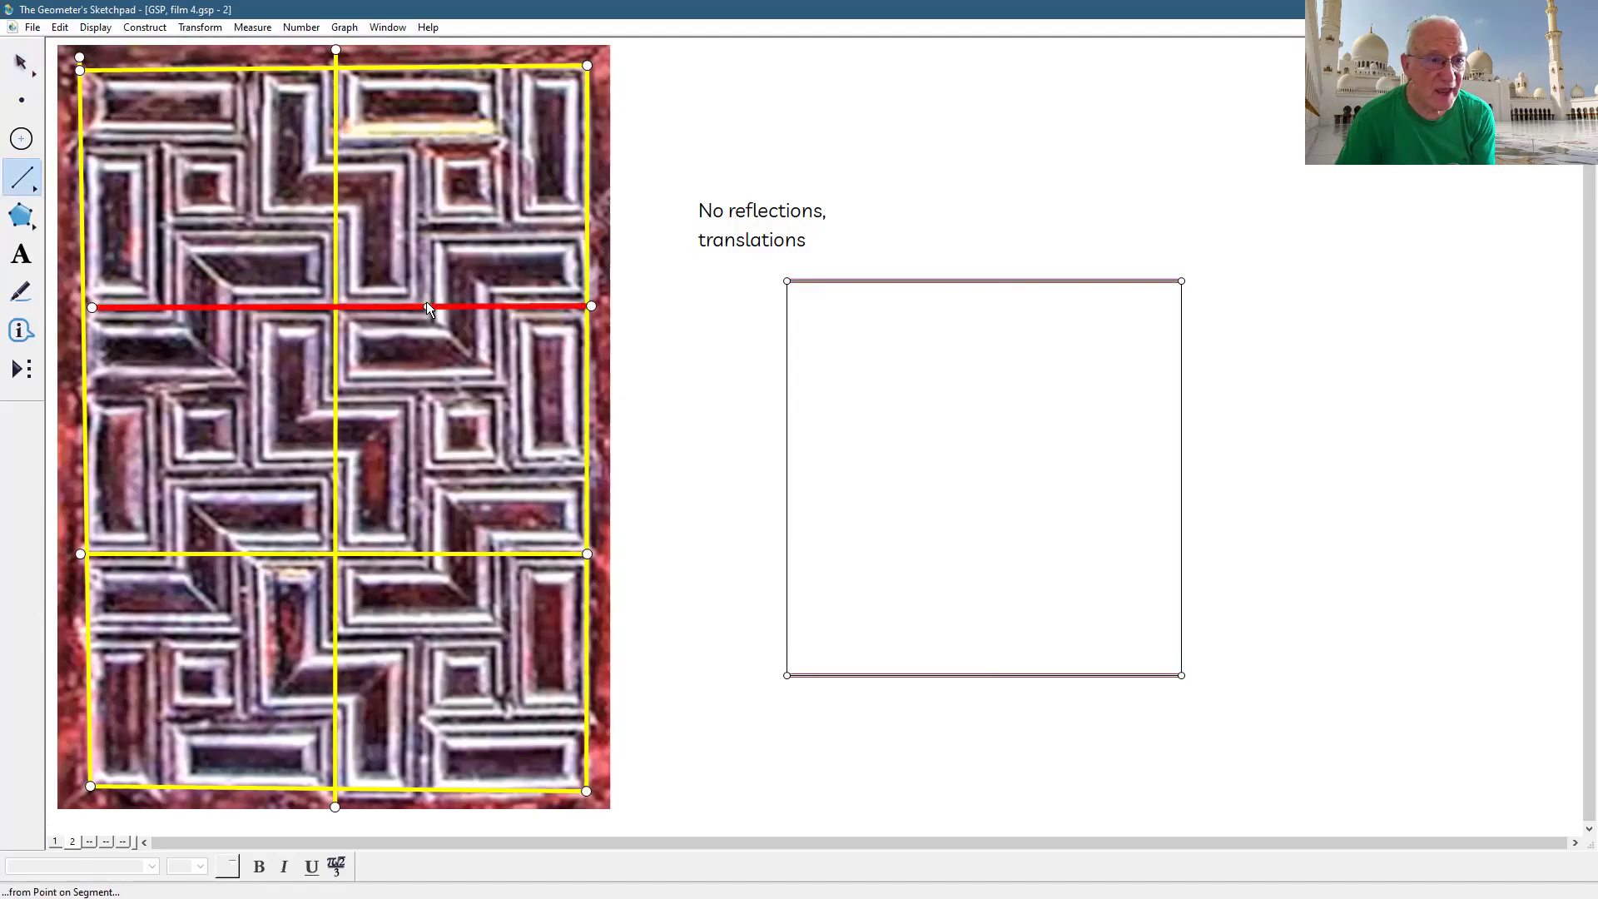
pyautogui.moveTo(421, 280); pyautogui.dragTo(415, 287)
pyautogui.moveTo(418, 509); pyautogui.dragTo(416, 568)
pyautogui.moveTo(501, 280); pyautogui.dragTo(502, 563)
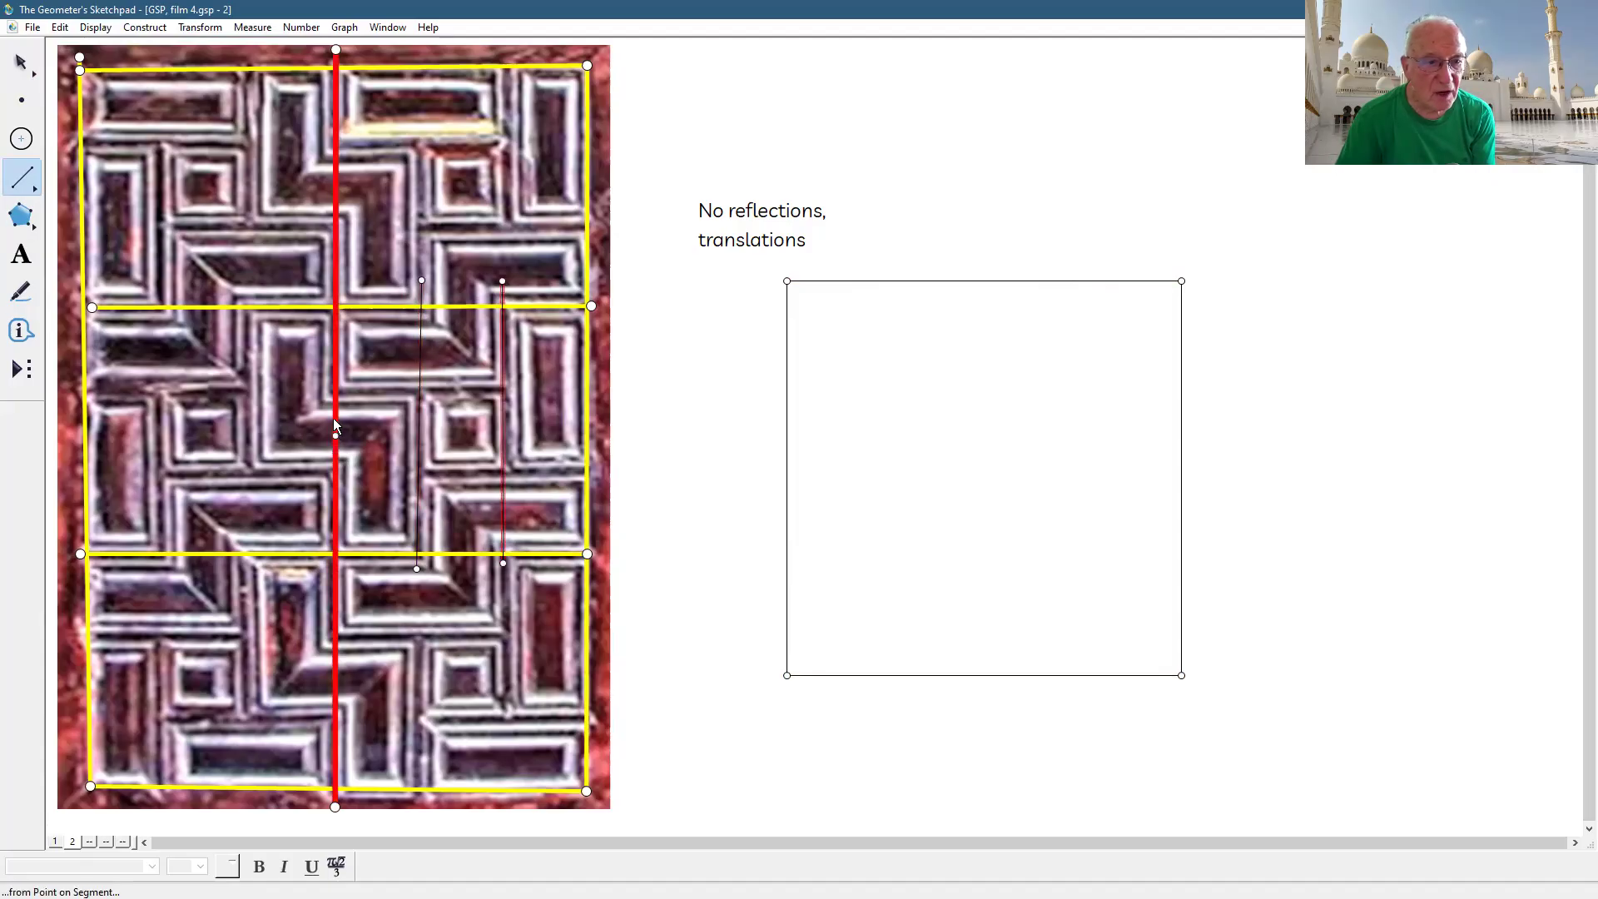
pyautogui.moveTo(325, 391); pyautogui.dragTo(601, 397)
pyautogui.moveTo(323, 476)
pyautogui.mouseDown()
pyautogui.moveTo(512, 496)
pyautogui.moveTo(587, 473)
pyautogui.mouseUp()
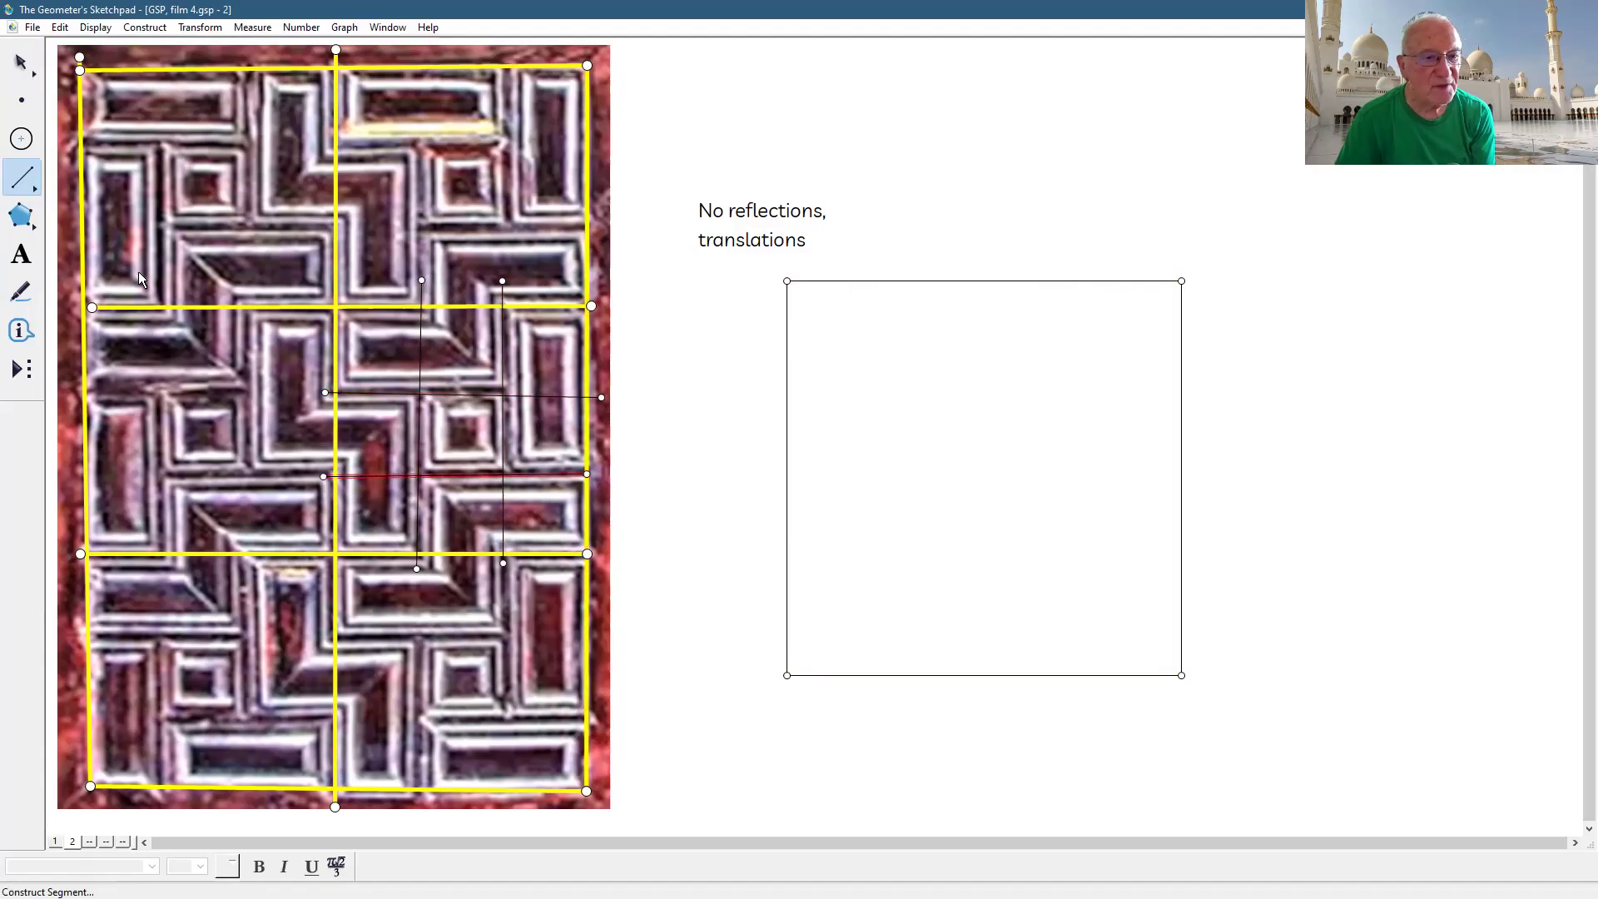
# - Divide all four sides of the constructed square into thirds with the segment trisection custom tool
pyautogui.click(18, 369)
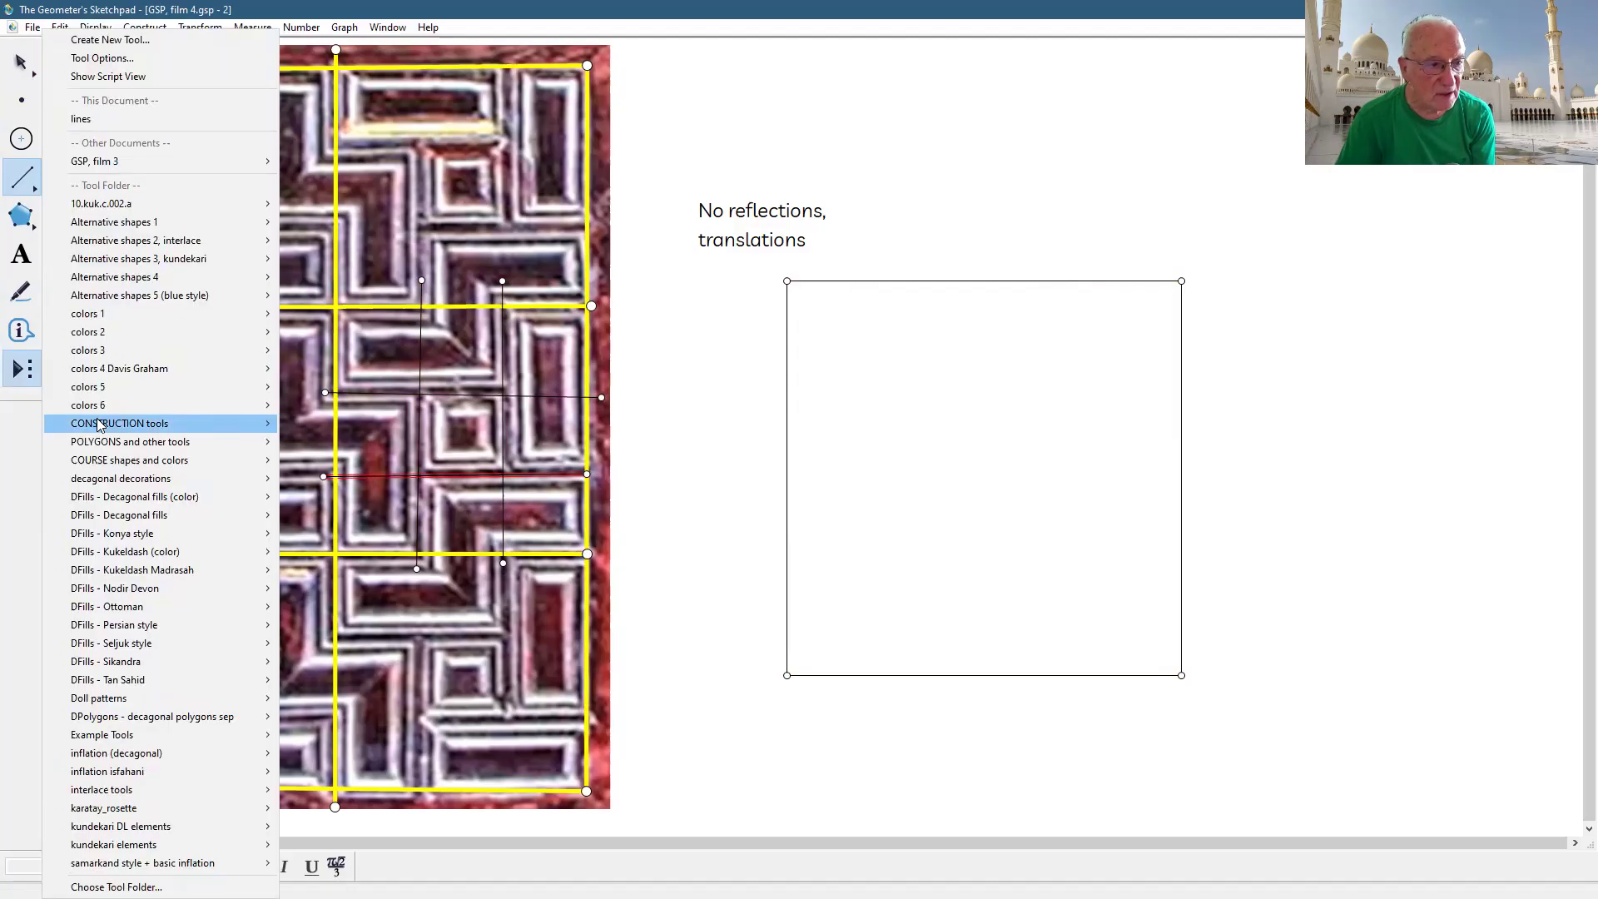
pyautogui.moveTo(98, 424)
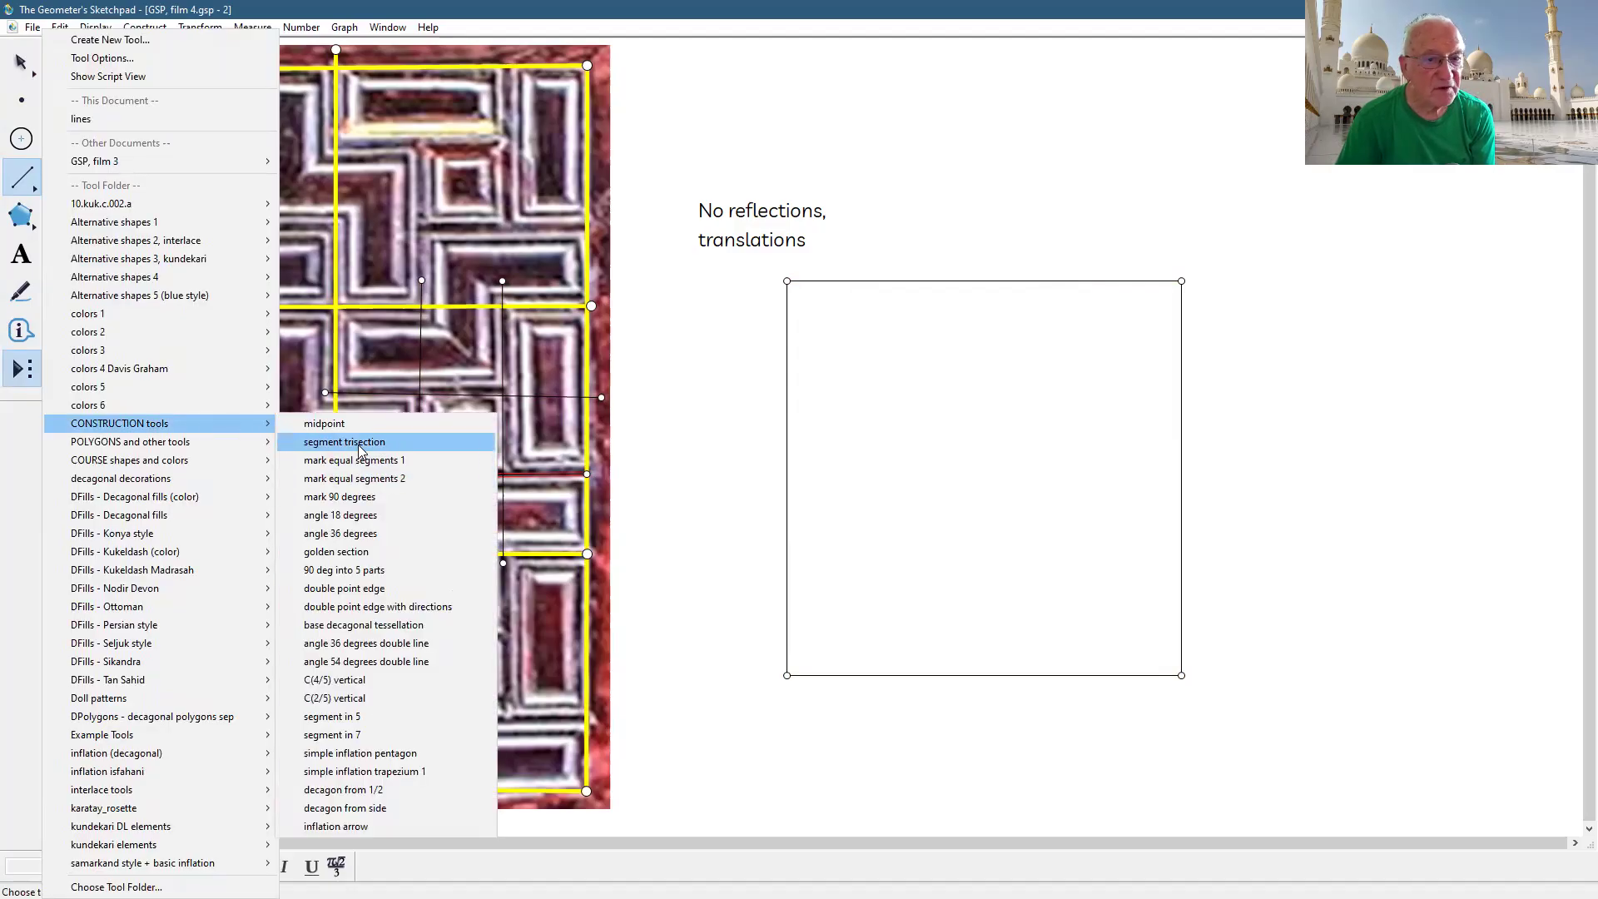
pyautogui.click(360, 450)
pyautogui.click(787, 282)
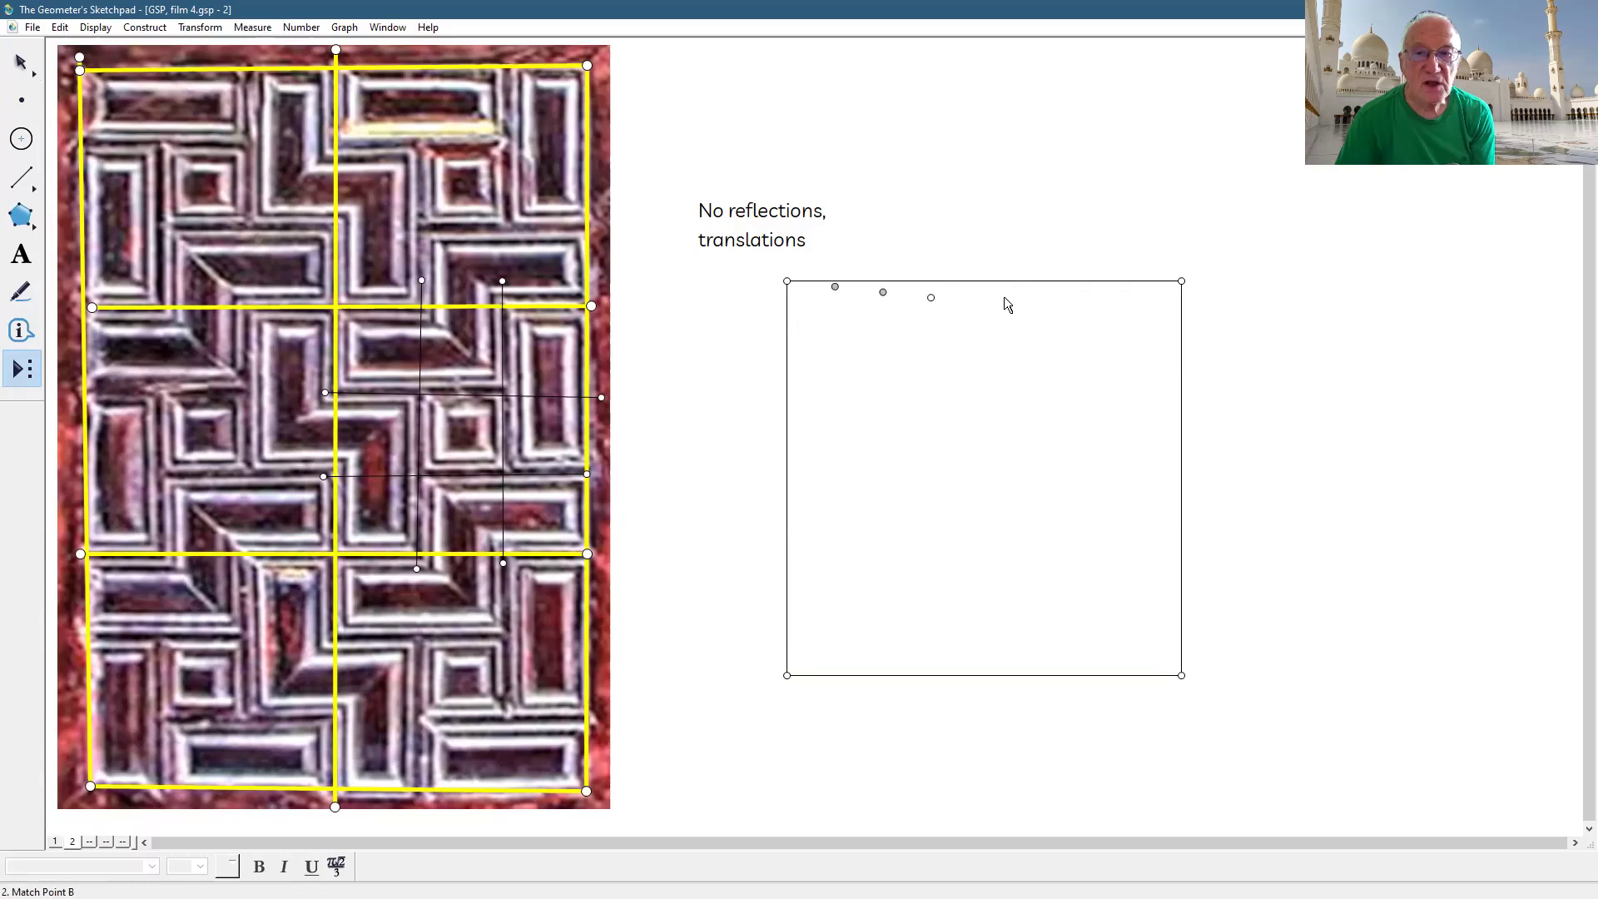
pyautogui.click(1181, 281)
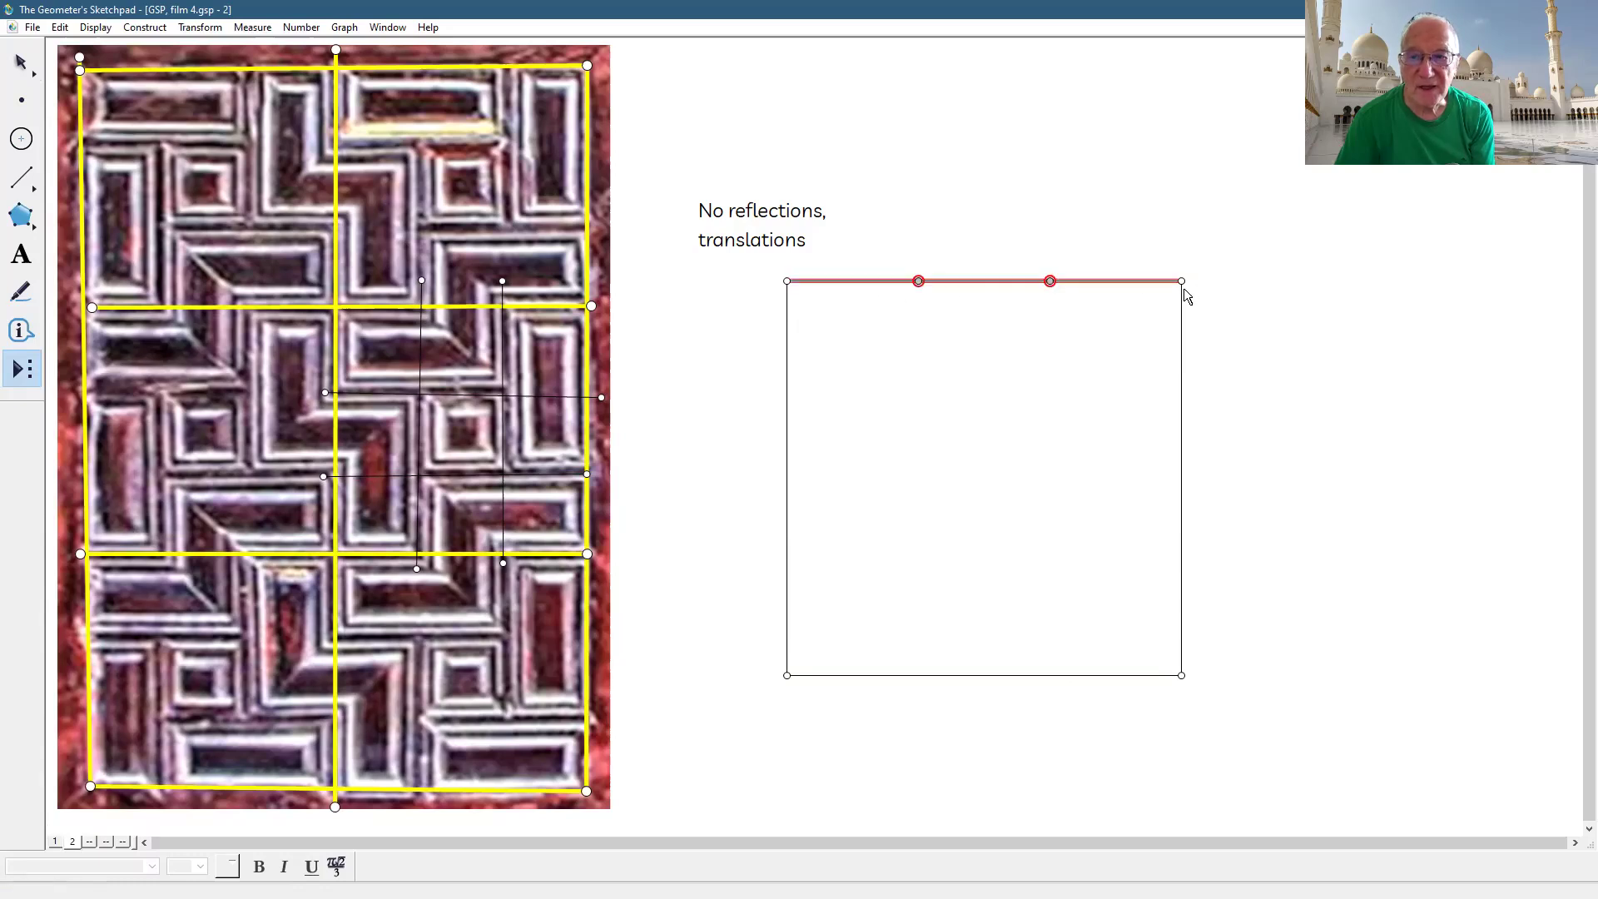
pyautogui.click(1181, 675)
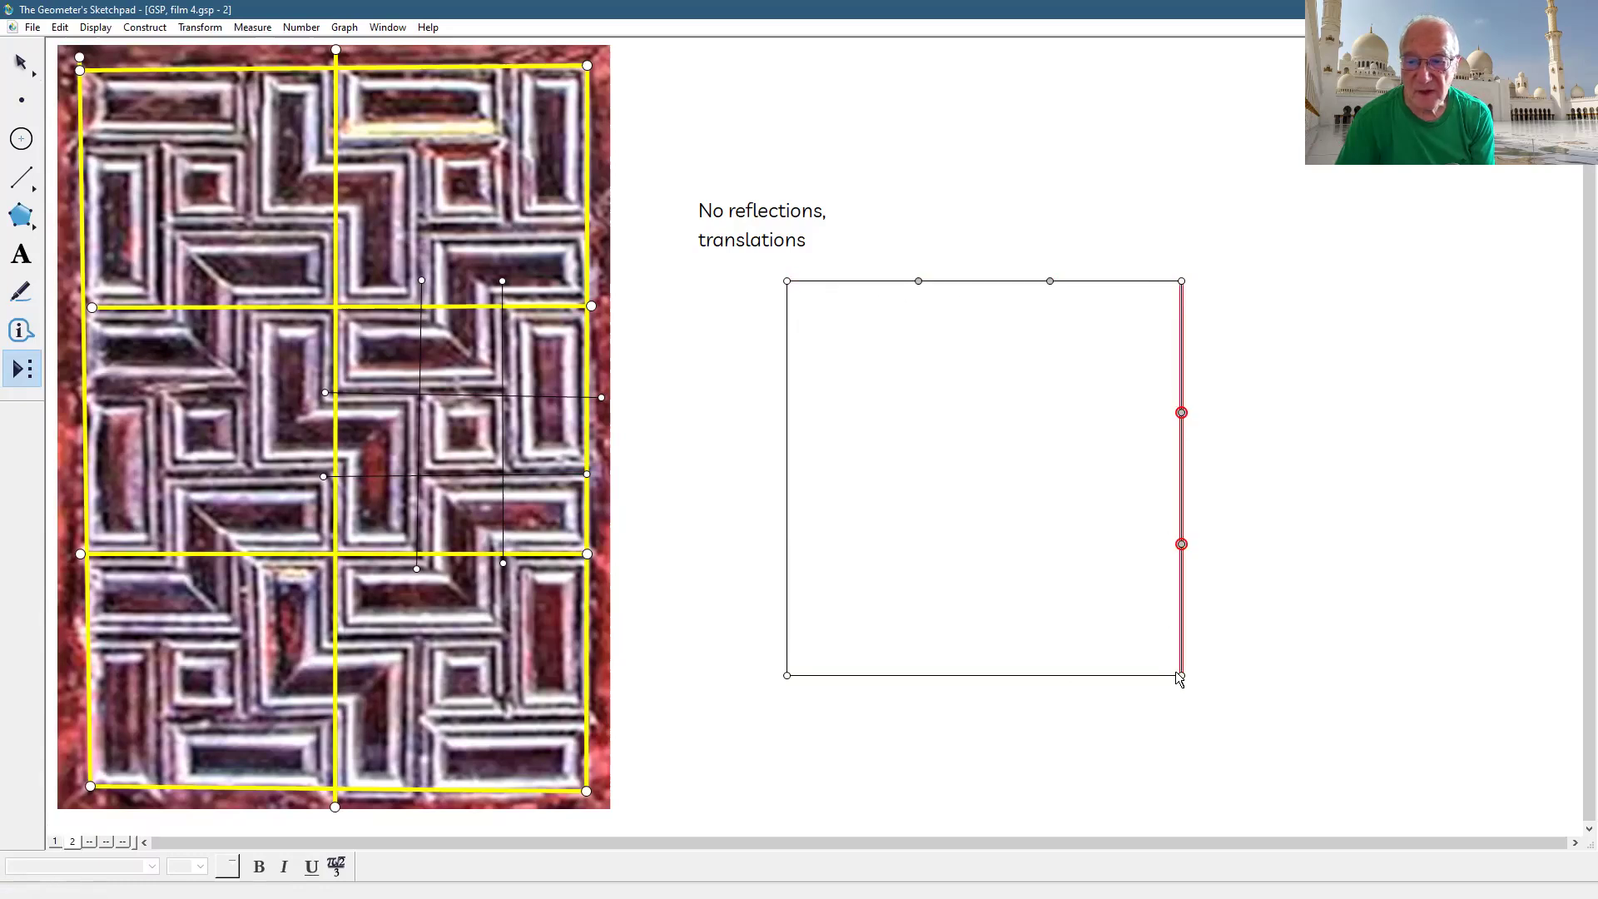
pyautogui.click(786, 675)
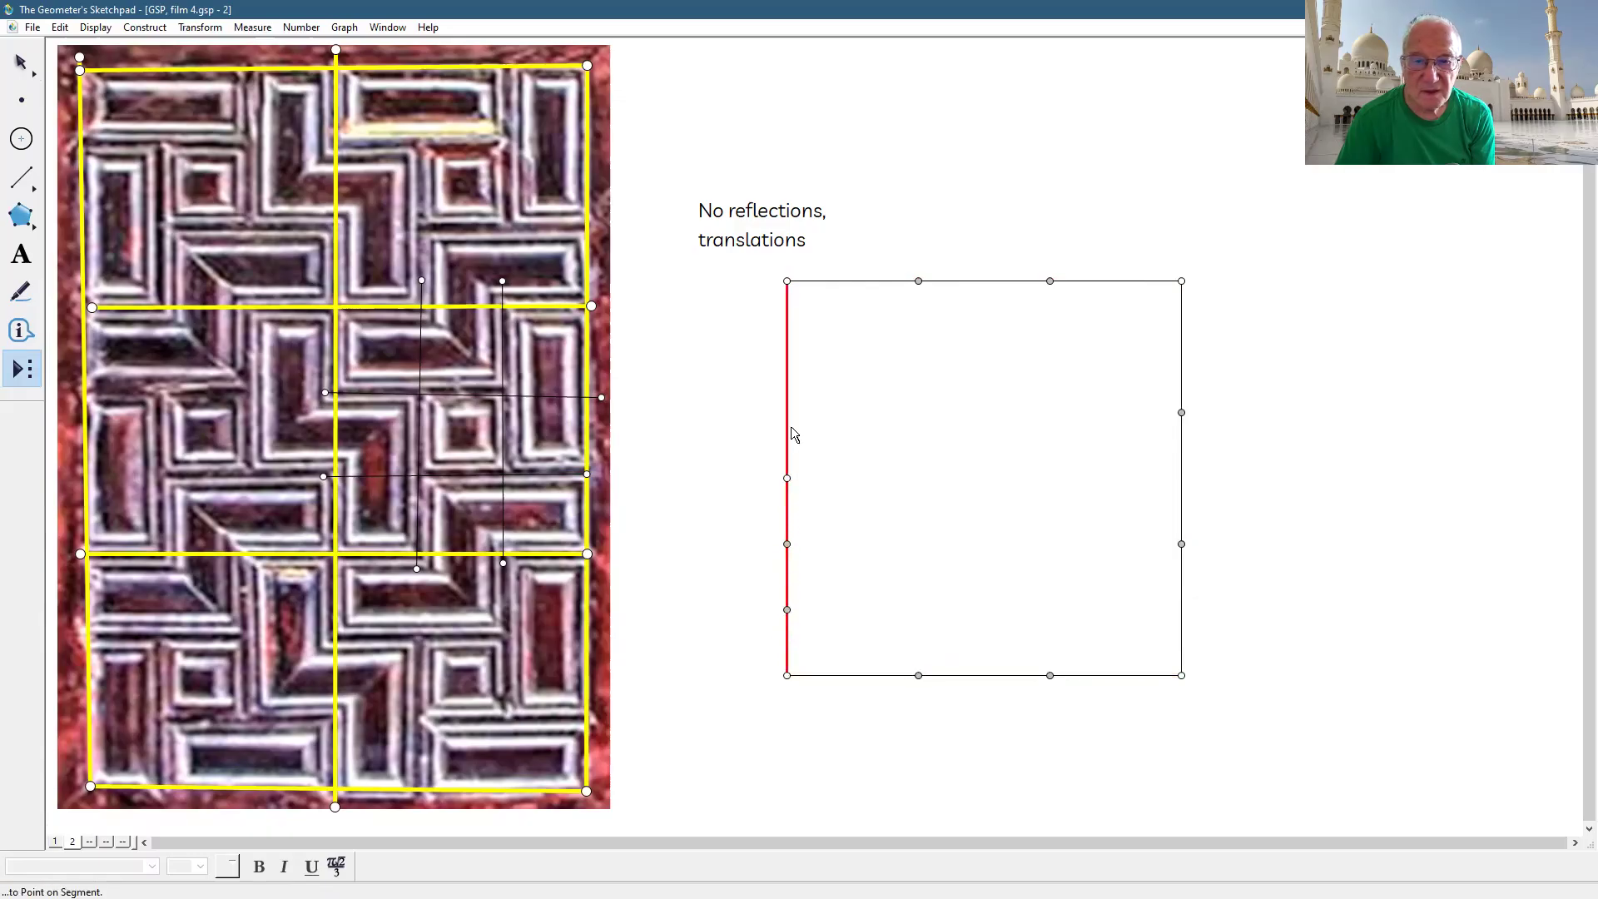
pyautogui.click(786, 281)
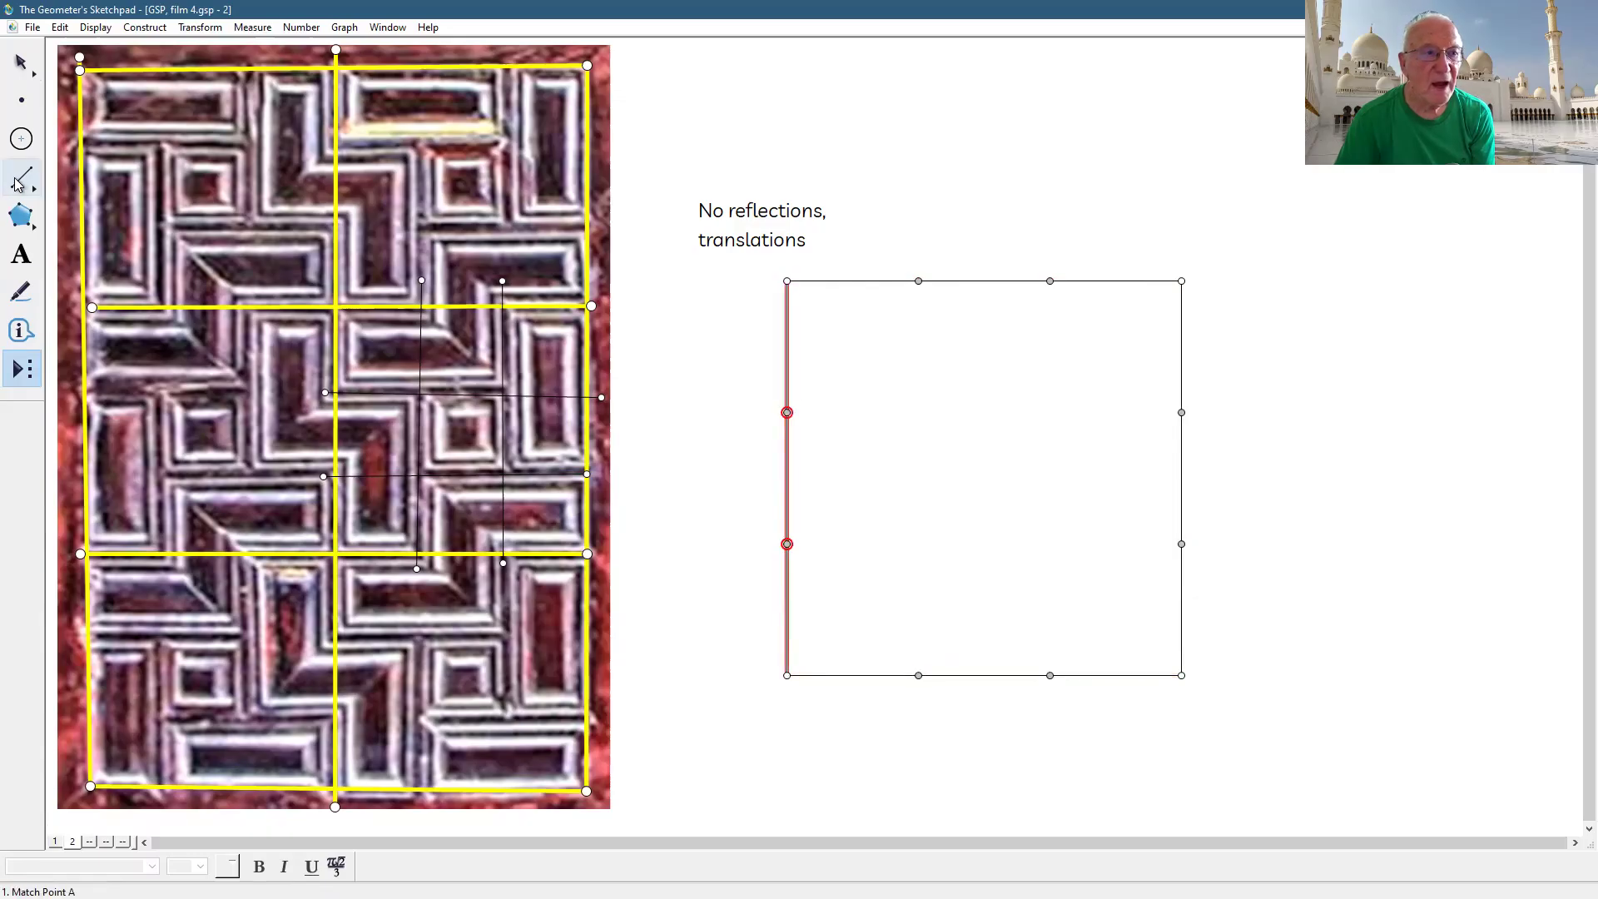
# - Join the opposite trisection points with two vertical and two horizontal segments to form a three-by-three grid in the square
pyautogui.click(21, 178)
pyautogui.moveTo(918, 282)
pyautogui.mouseDown()
pyautogui.moveTo(933, 625)
pyautogui.moveTo(919, 675)
pyautogui.mouseUp()
pyautogui.moveTo(1049, 281); pyautogui.dragTo(1049, 675)
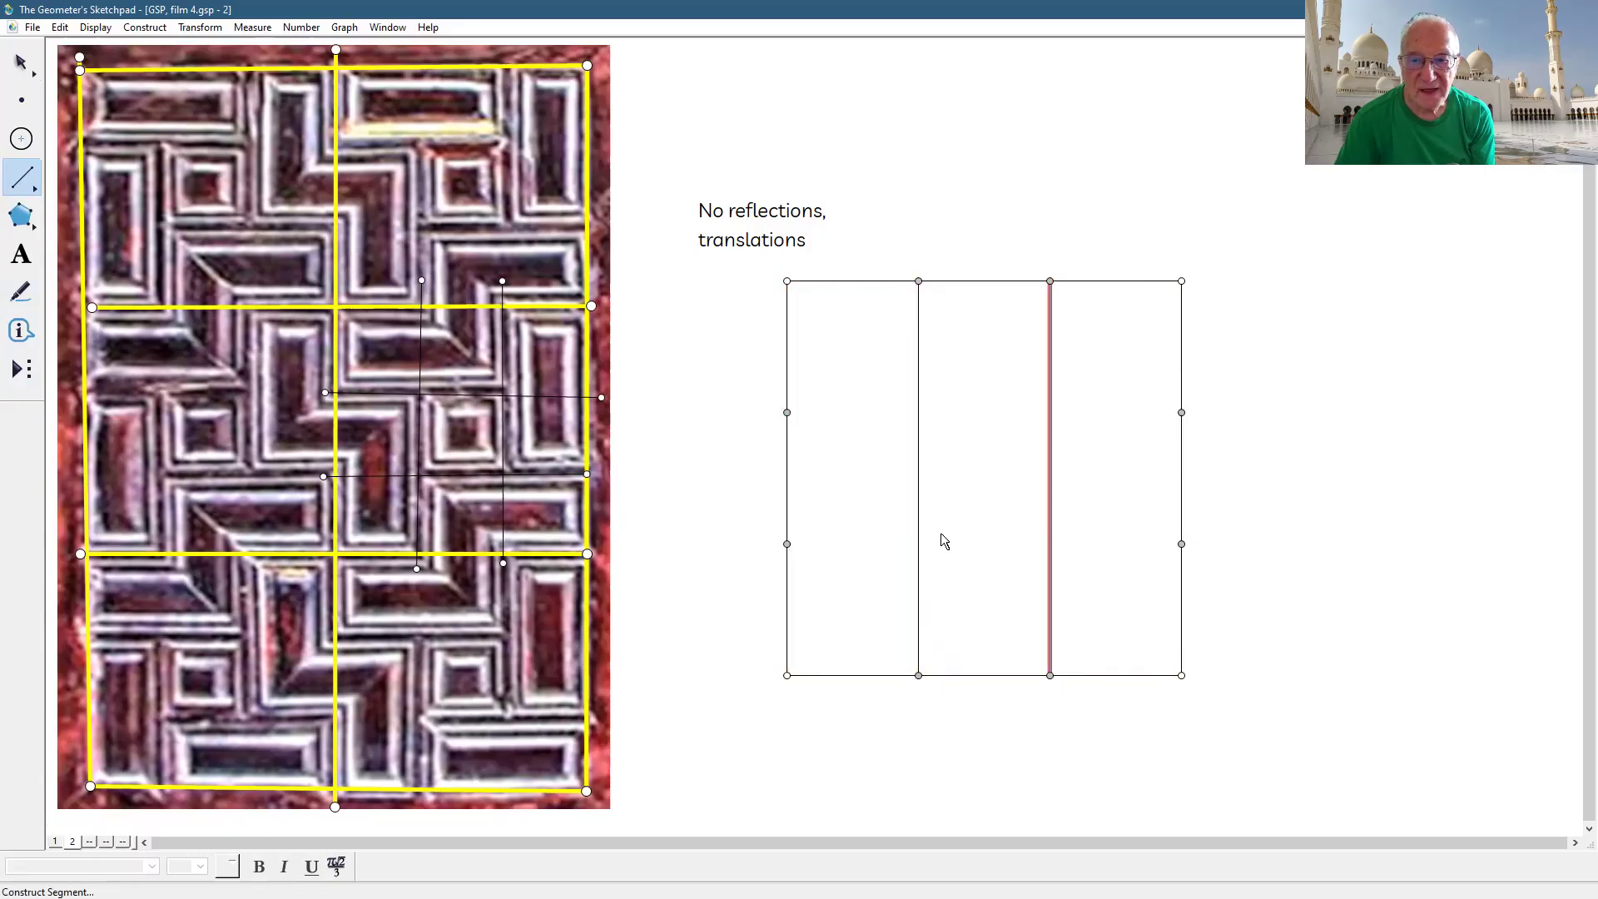
pyautogui.moveTo(786, 412)
pyautogui.mouseDown()
pyautogui.moveTo(1156, 431)
pyautogui.moveTo(1181, 411)
pyautogui.mouseUp()
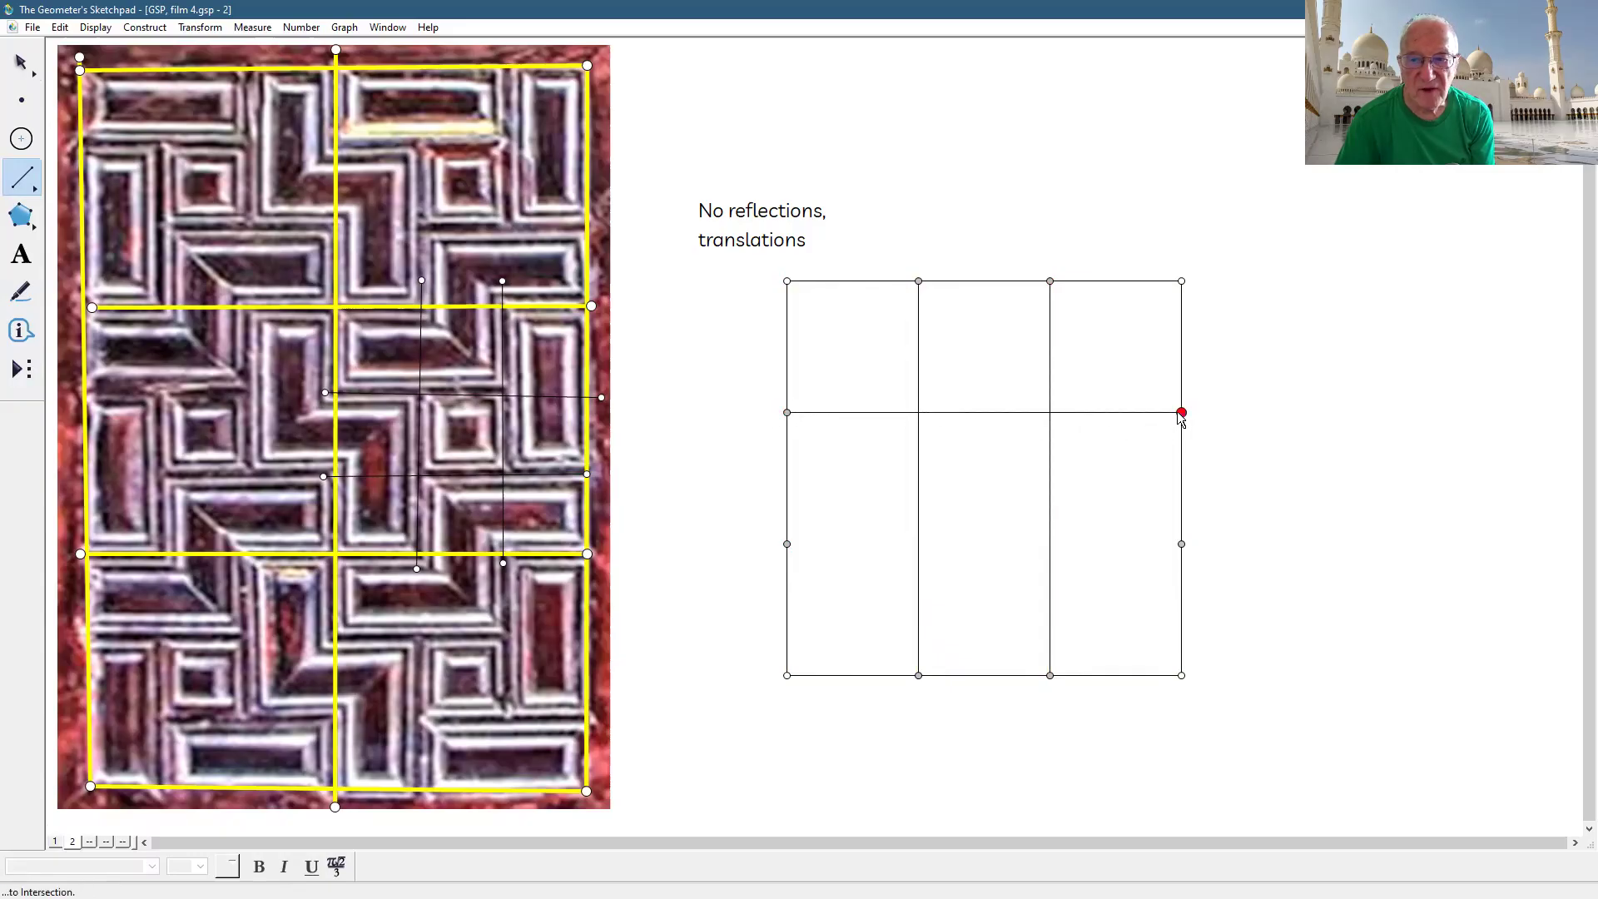
pyautogui.moveTo(787, 544); pyautogui.dragTo(1181, 544)
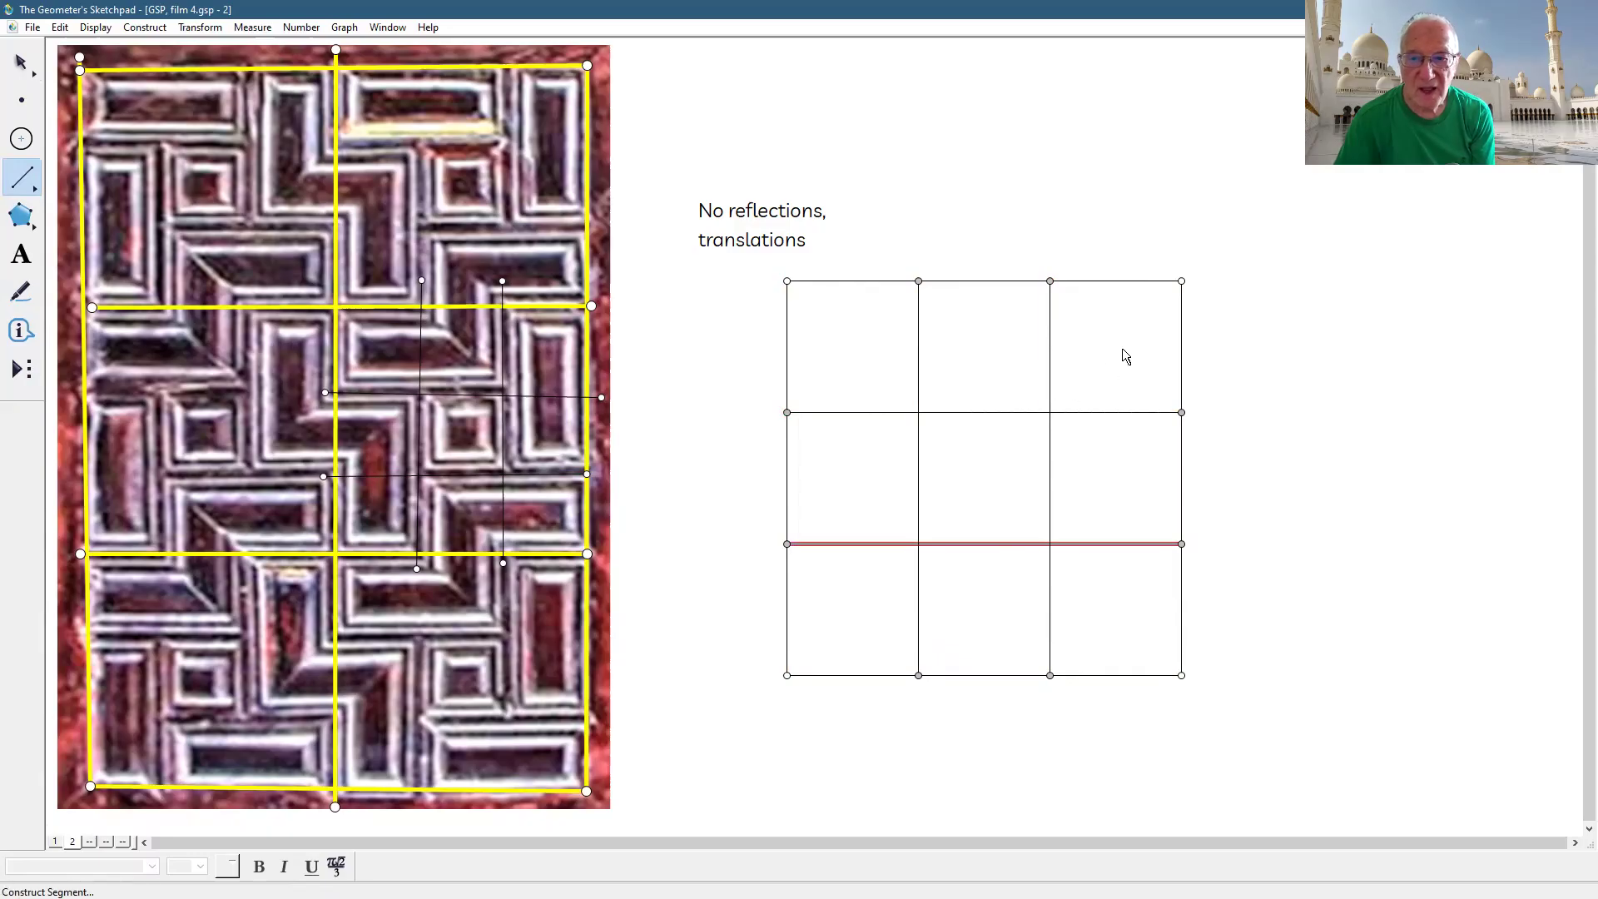
# - Mark the square's centre by drawing a diagonal from corner to corner, constructing its midpoint and hiding the diagonal
pyautogui.moveTo(1178, 283)
pyautogui.mouseDown()
pyautogui.moveTo(849, 593)
pyautogui.moveTo(784, 686)
pyautogui.mouseUp()
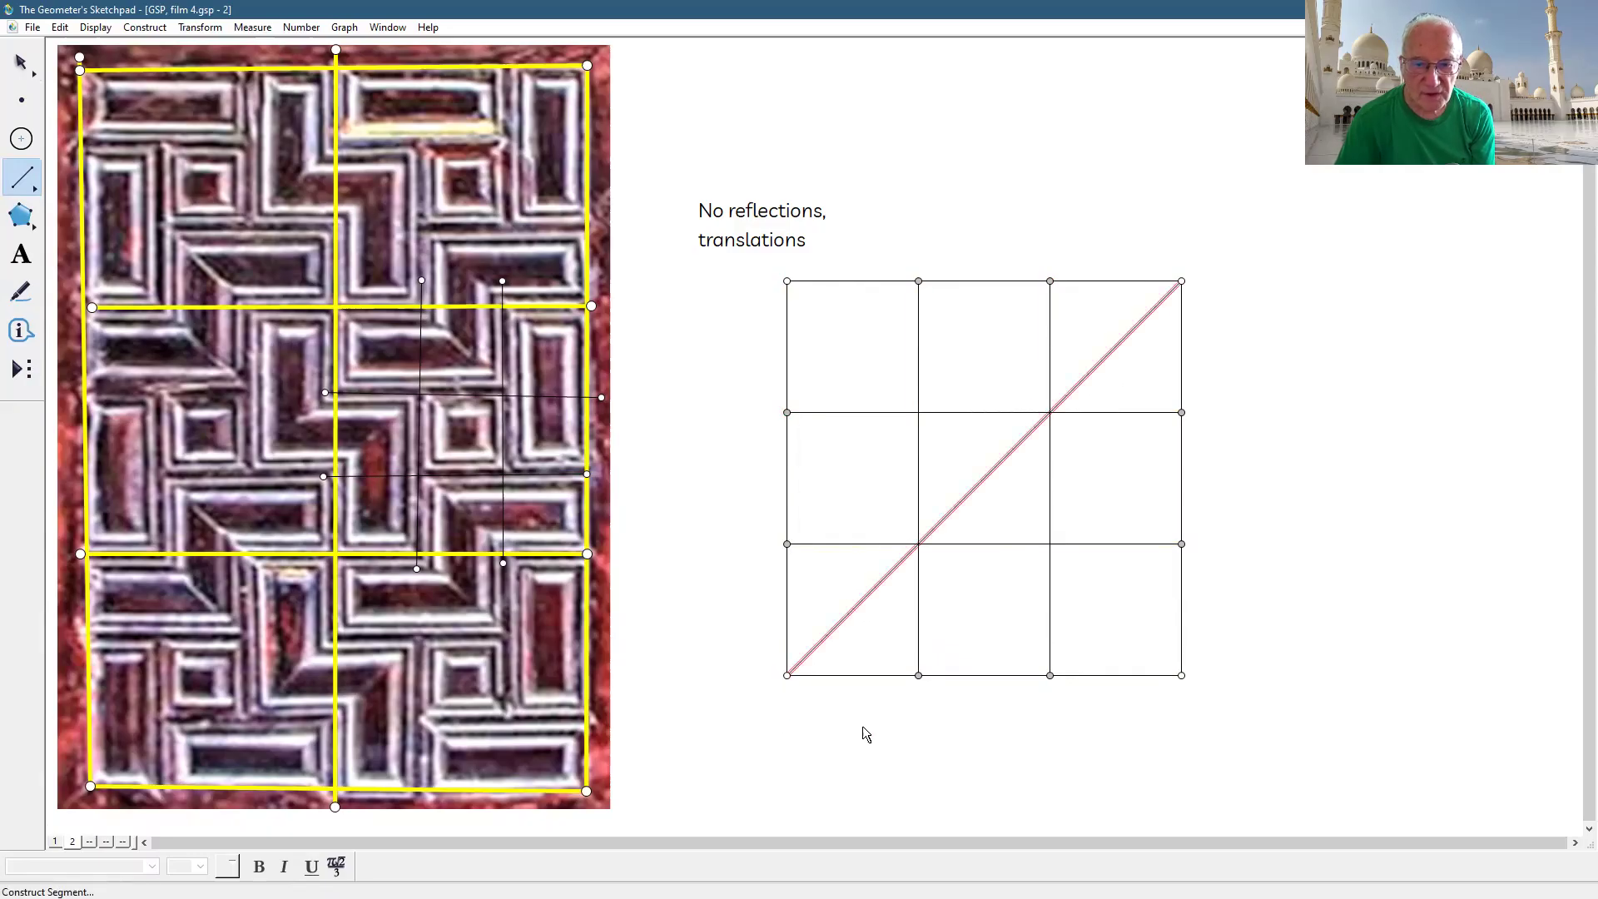
pyautogui.click(145, 27)
pyautogui.click(159, 65)
pyautogui.click(21, 62)
pyautogui.click(1227, 424)
pyautogui.click(1086, 379)
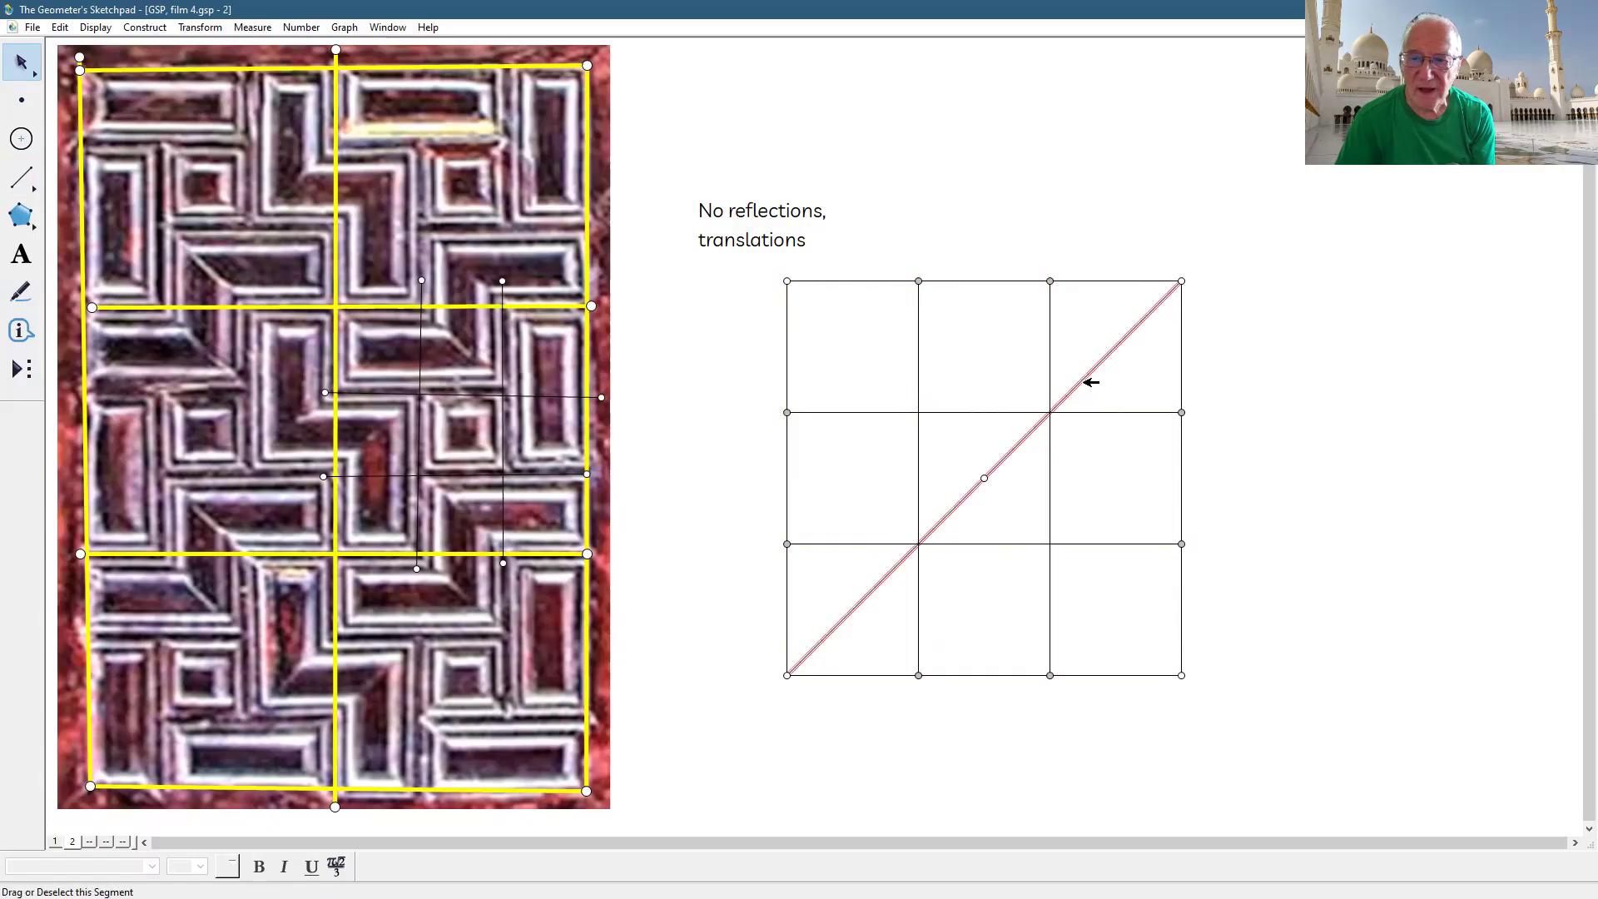
pyautogui.click(92, 28)
pyautogui.click(117, 124)
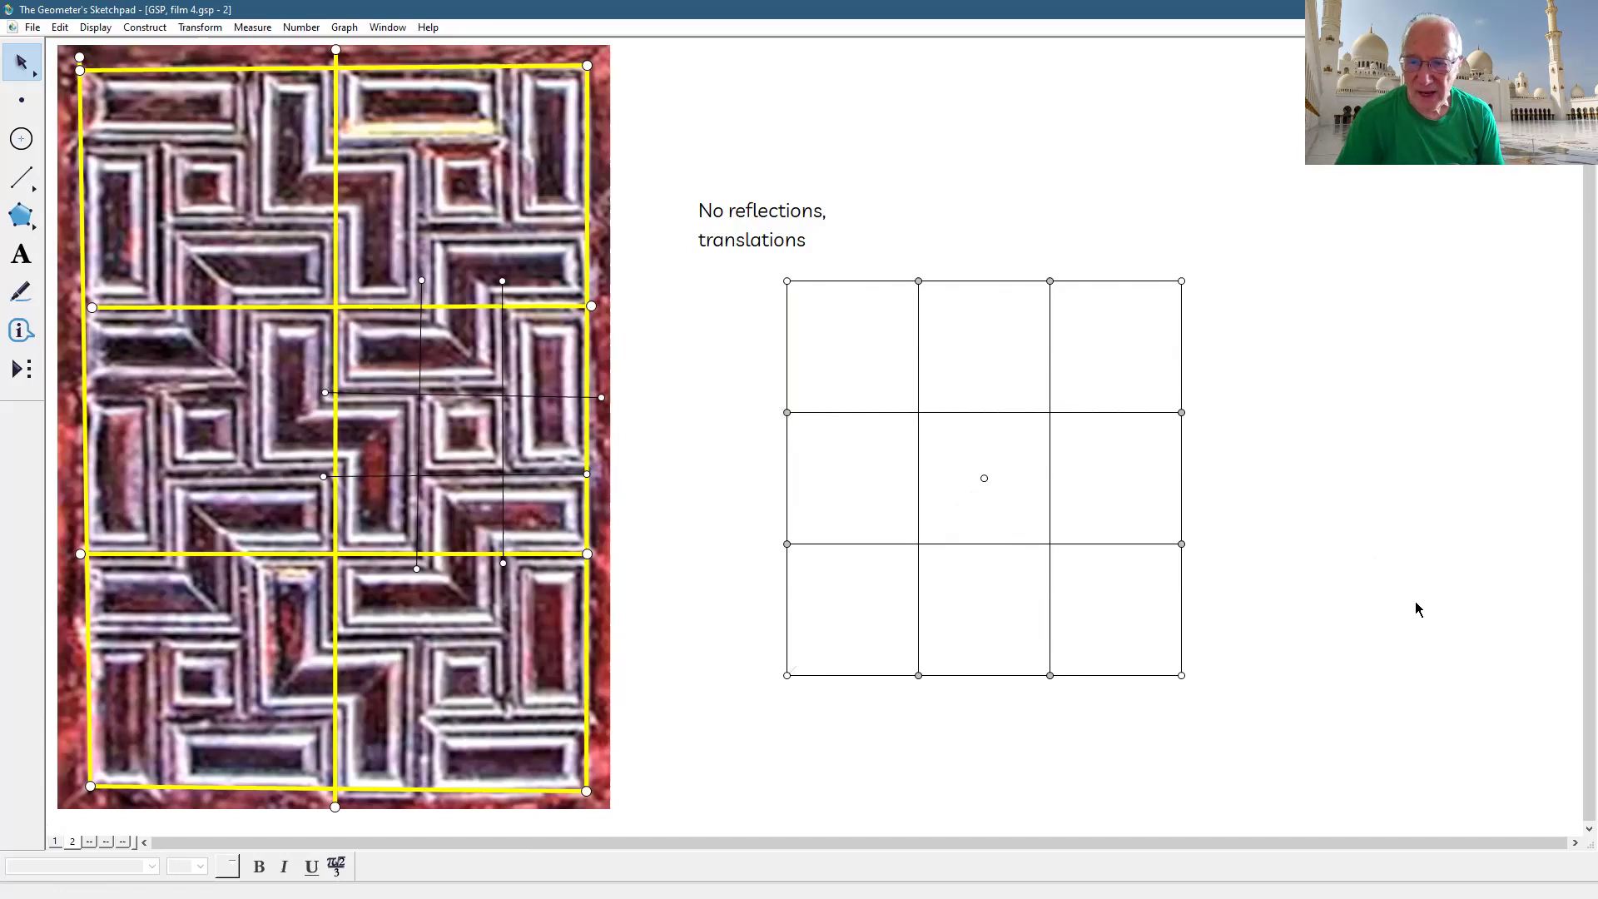
# - Add a duplicate of page 2 to the document as a new page
pyautogui.click(31, 28)
pyautogui.click(100, 196)
pyautogui.click(876, 277)
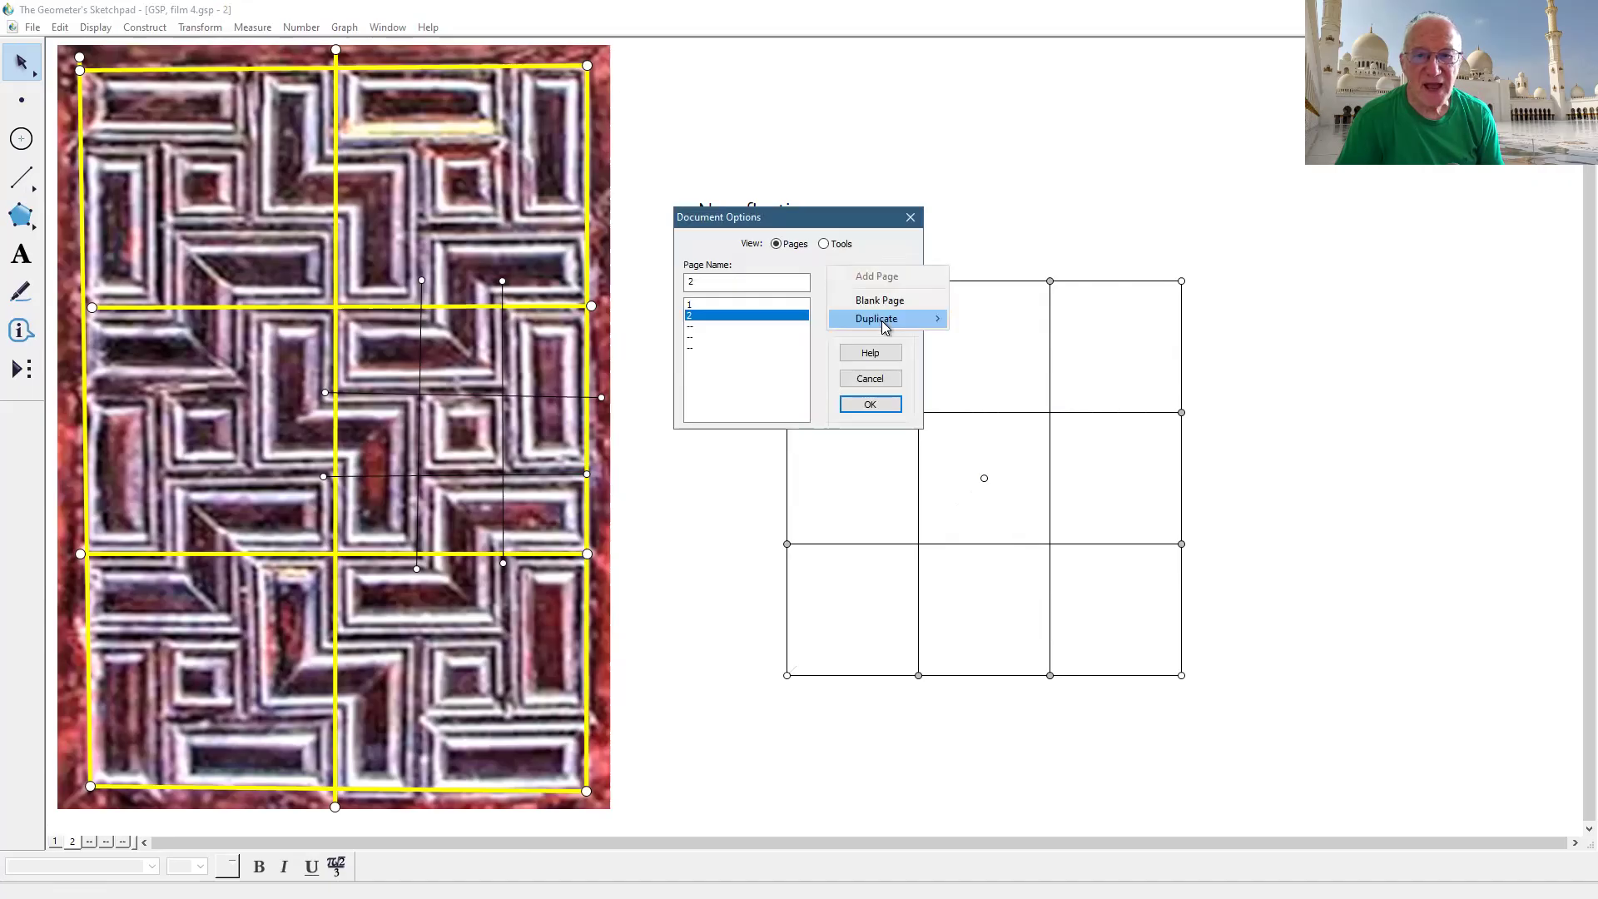
pyautogui.moveTo(881, 321)
pyautogui.click(991, 355)
pyautogui.click(887, 408)
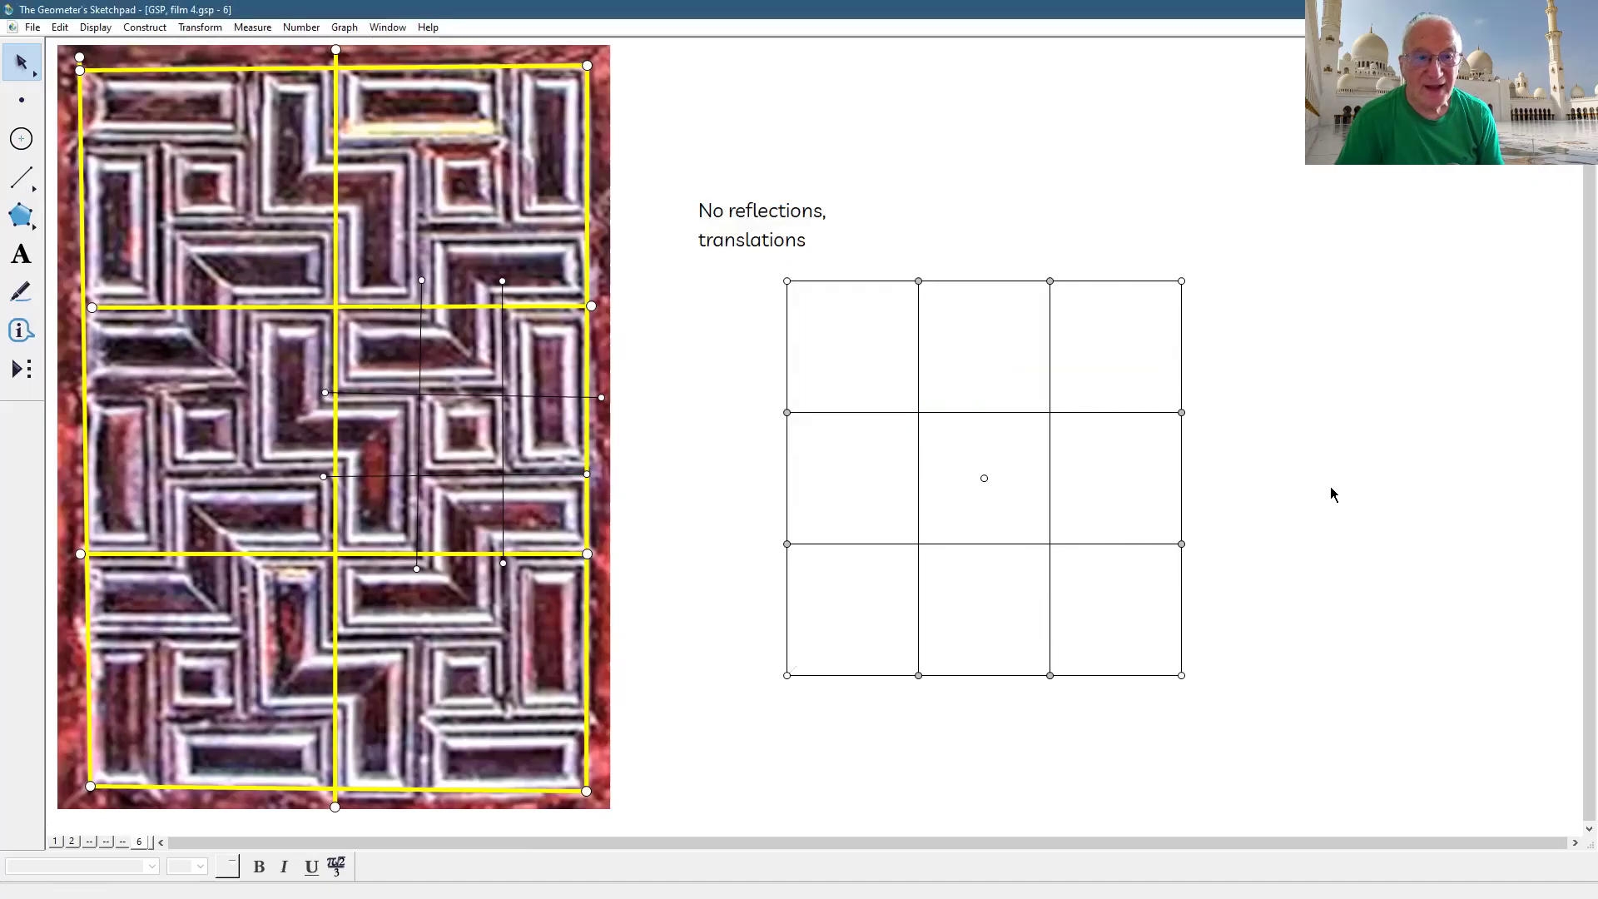
# - Draw a segment along the left third of the square's top side and give it a thicker line style
pyautogui.click(22, 177)
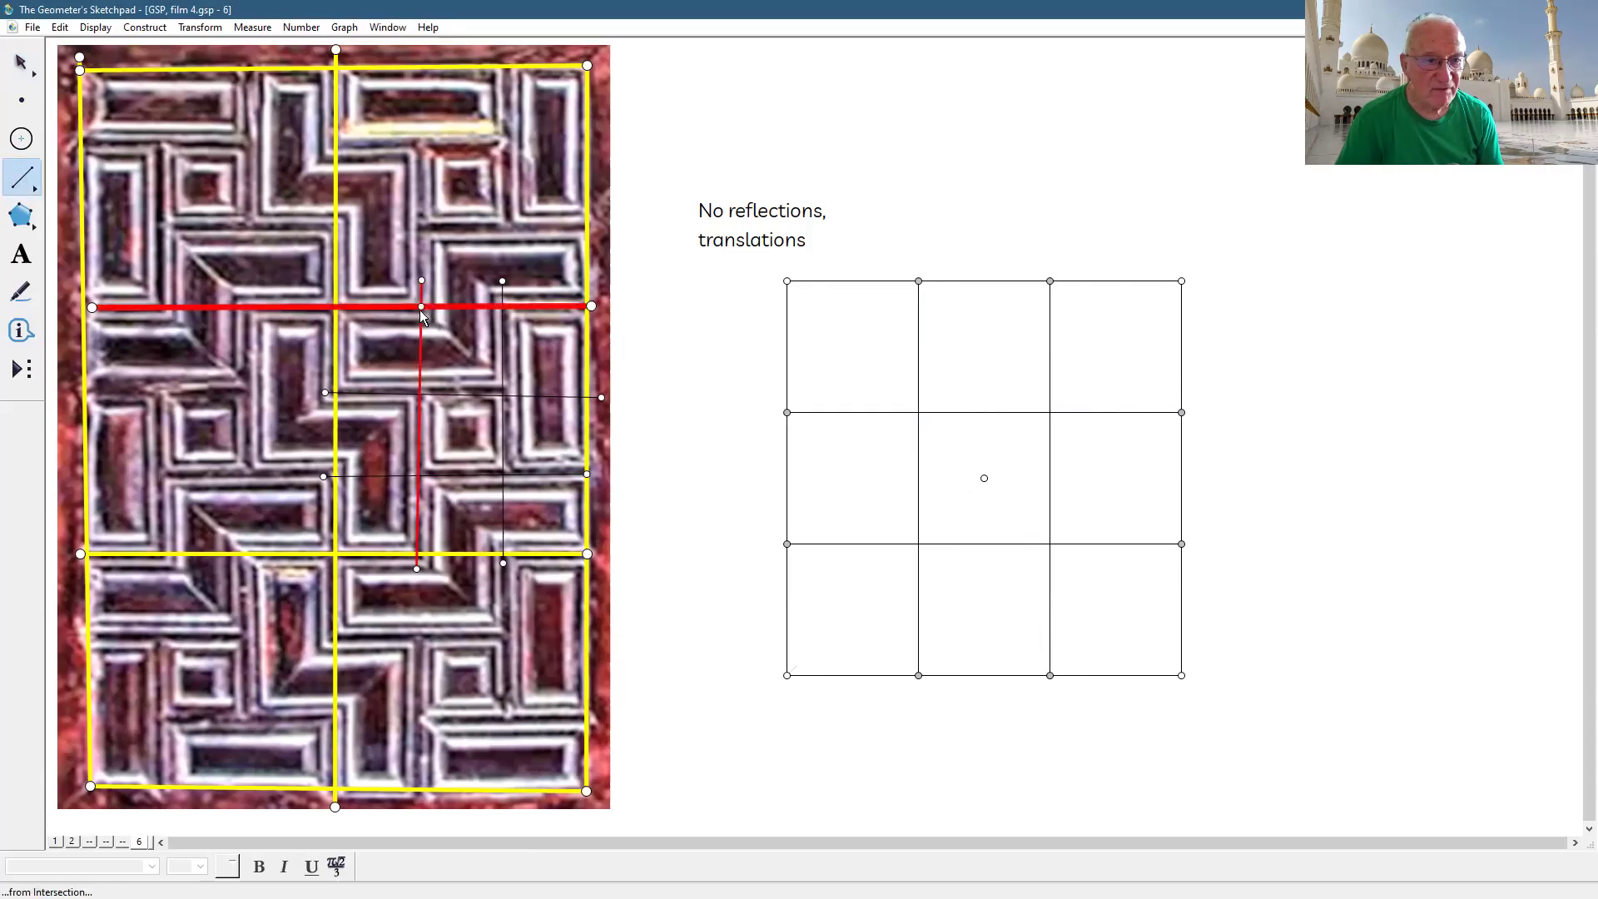
pyautogui.click(919, 284)
pyautogui.click(787, 281)
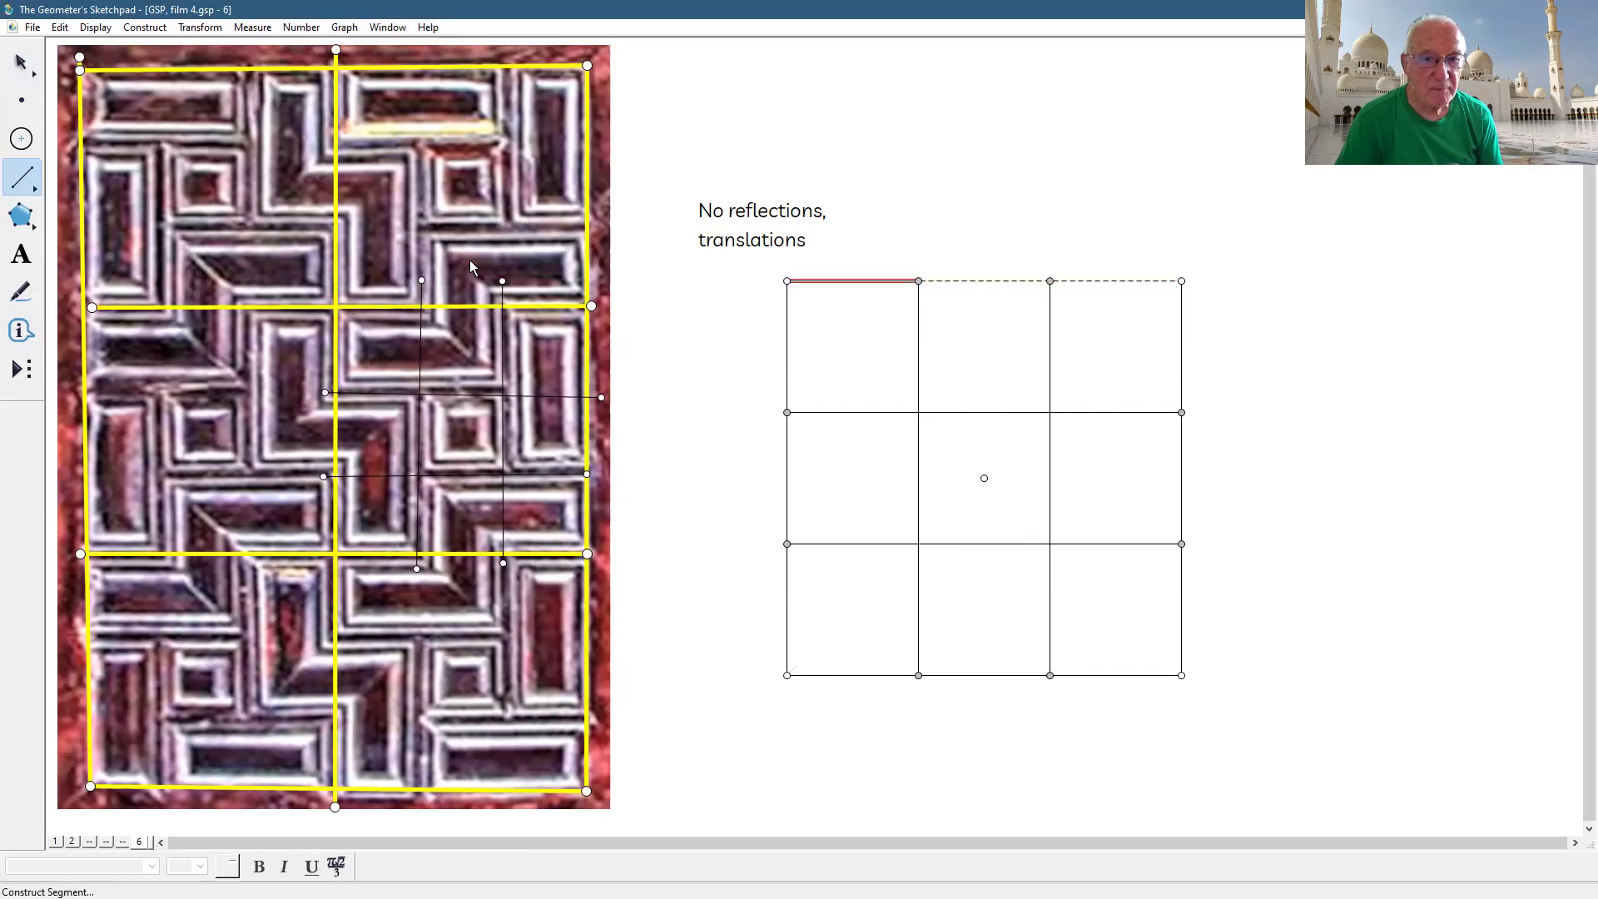
pyautogui.click(106, 32)
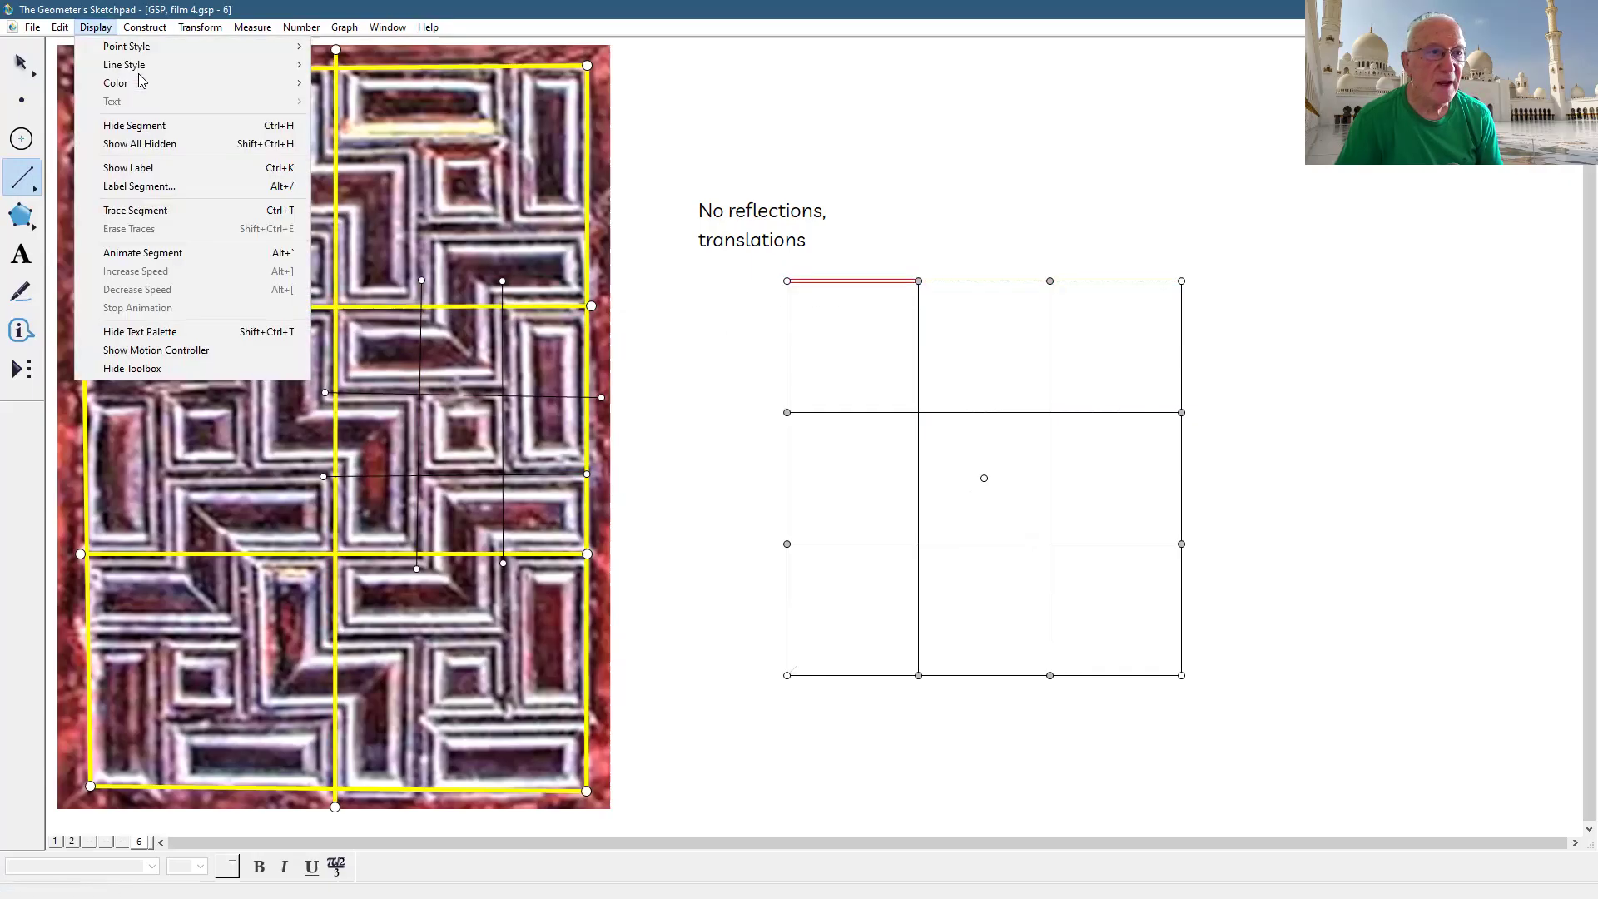
pyautogui.moveTo(139, 72)
pyautogui.click(328, 103)
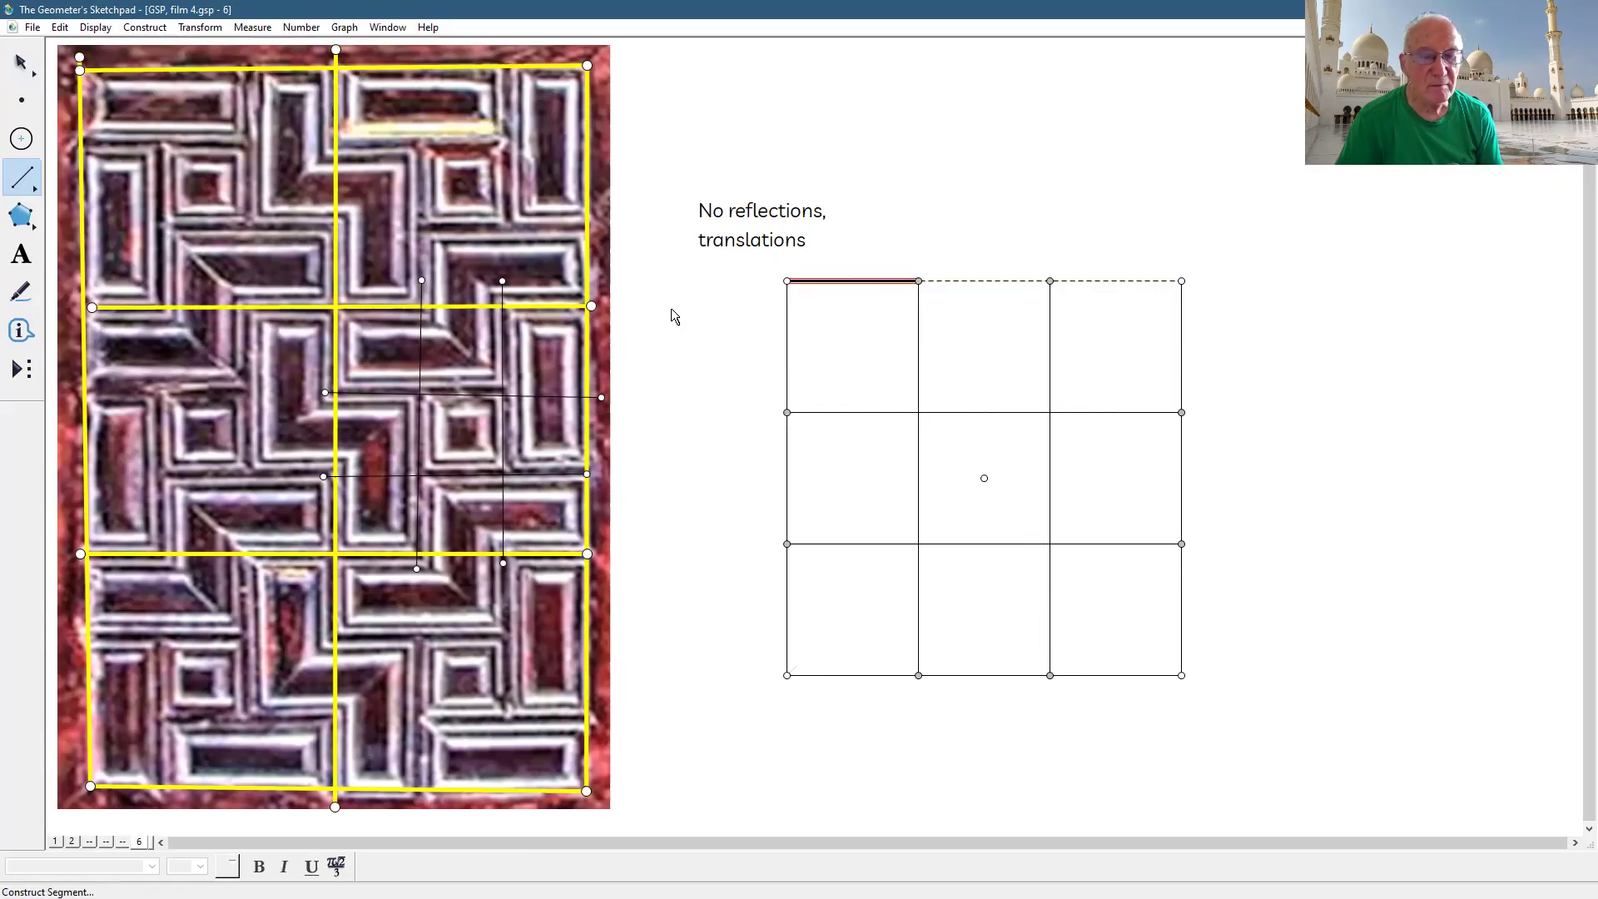
# - Draw thick segments along the upper third of the left side and the first two thirds of the upper horizontal grid line
pyautogui.moveTo(787, 282)
pyautogui.mouseDown()
pyautogui.moveTo(788, 414)
pyautogui.moveTo(1050, 416)
pyautogui.mouseUp()
pyautogui.press('Escape')
pyautogui.click(1339, 523)
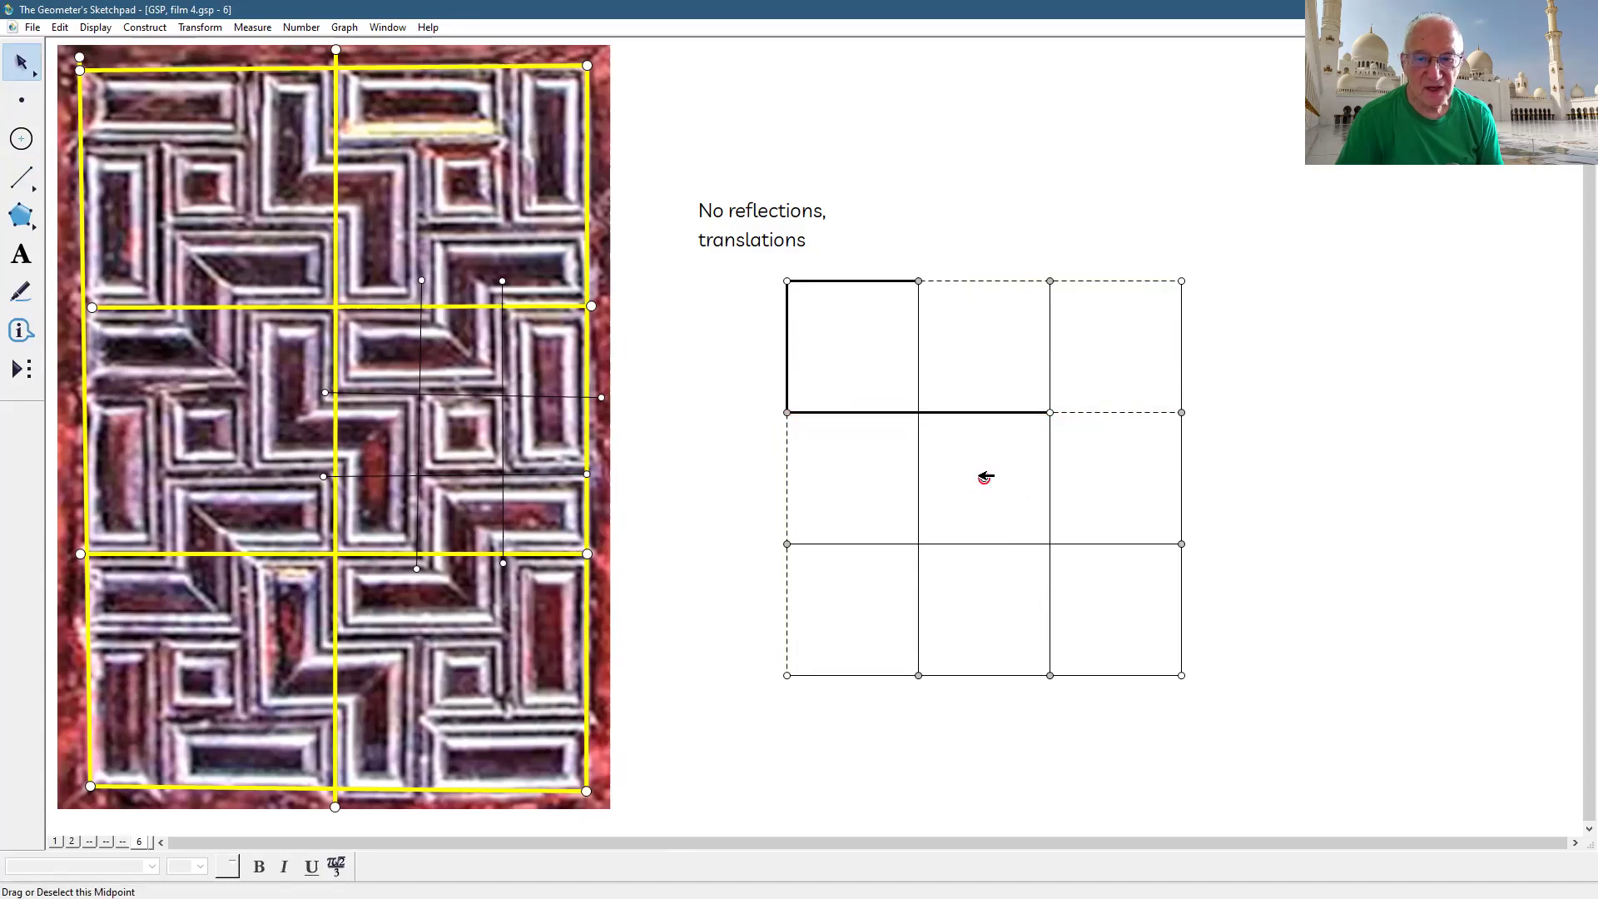
# - Rotate the three thick segments and the left side's upper trisection point by 90 degrees about the square's centre
pyautogui.click(985, 414)
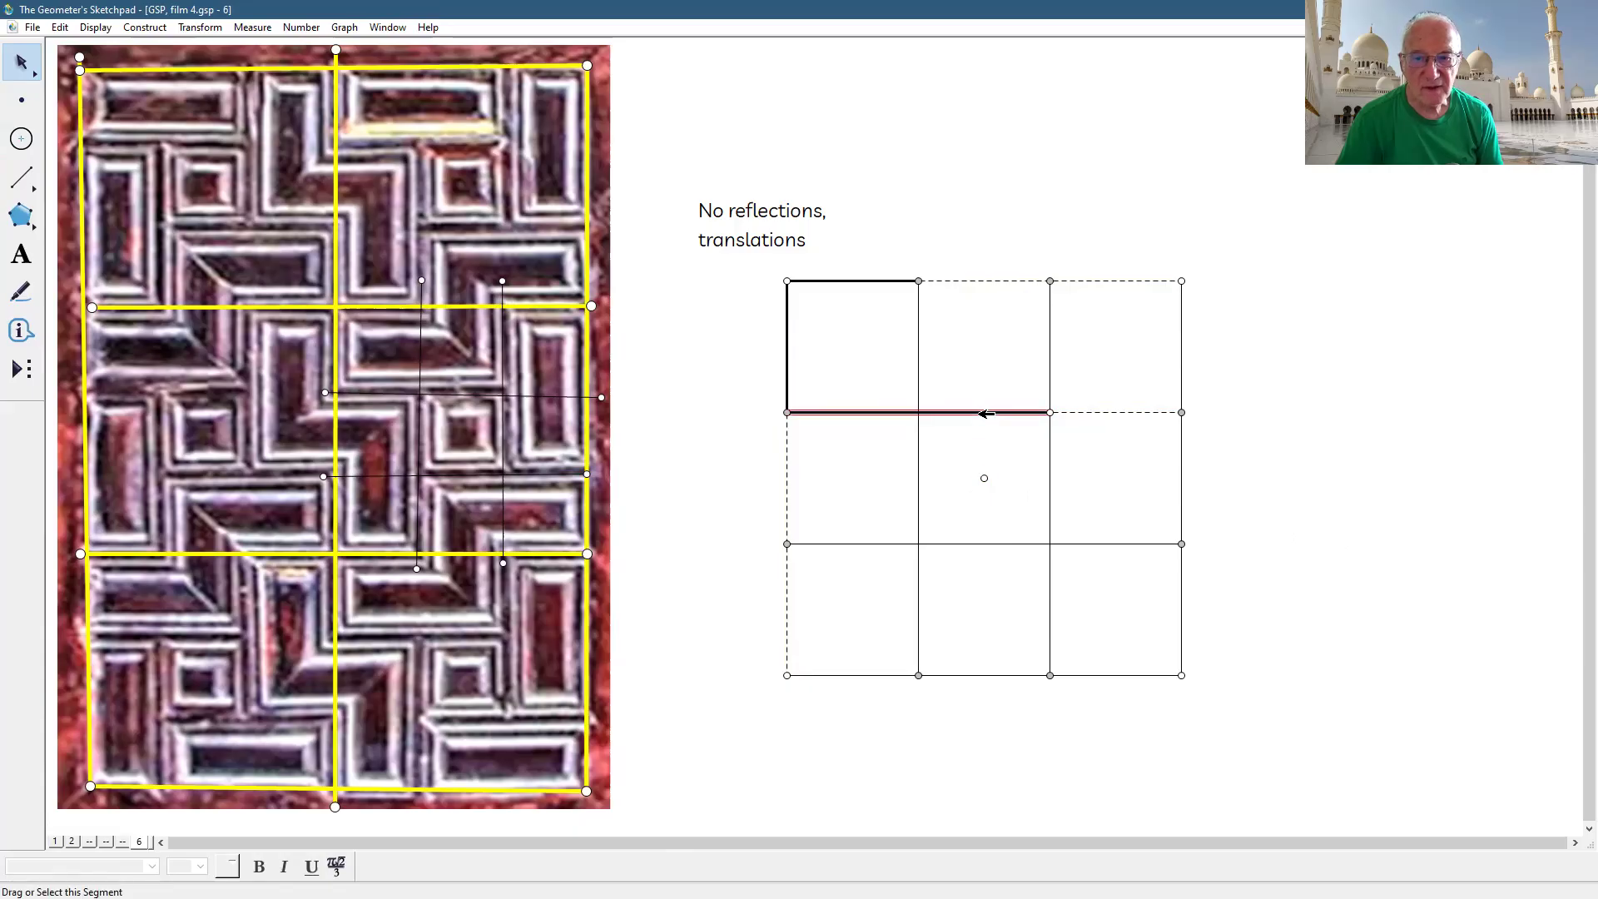
pyautogui.click(791, 411)
pyautogui.click(788, 390)
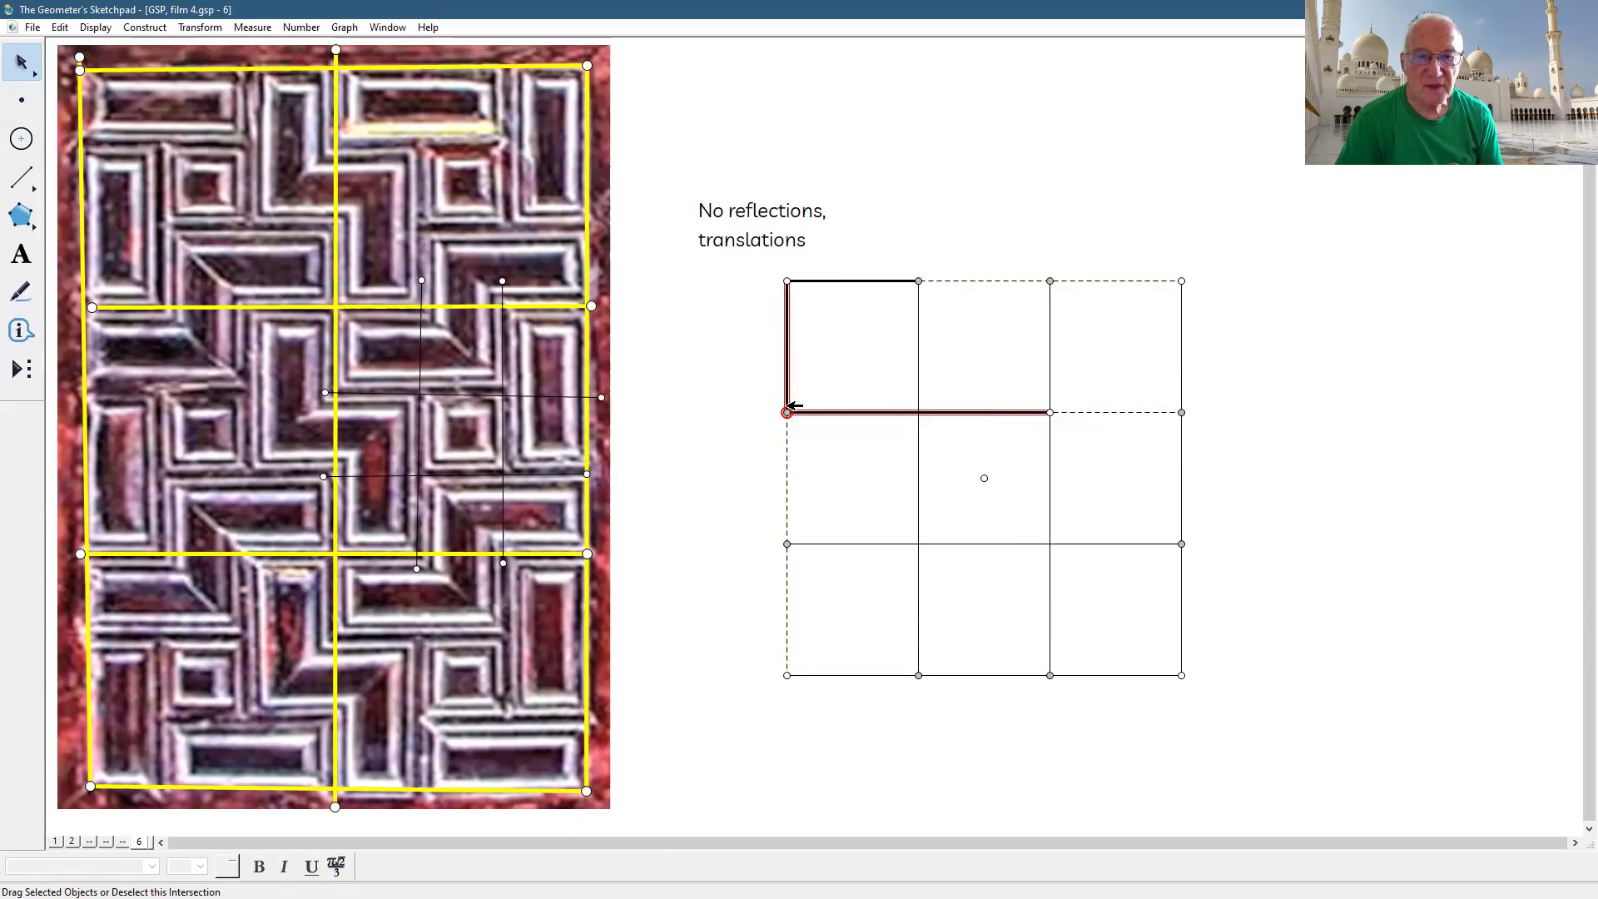
pyautogui.click(840, 282)
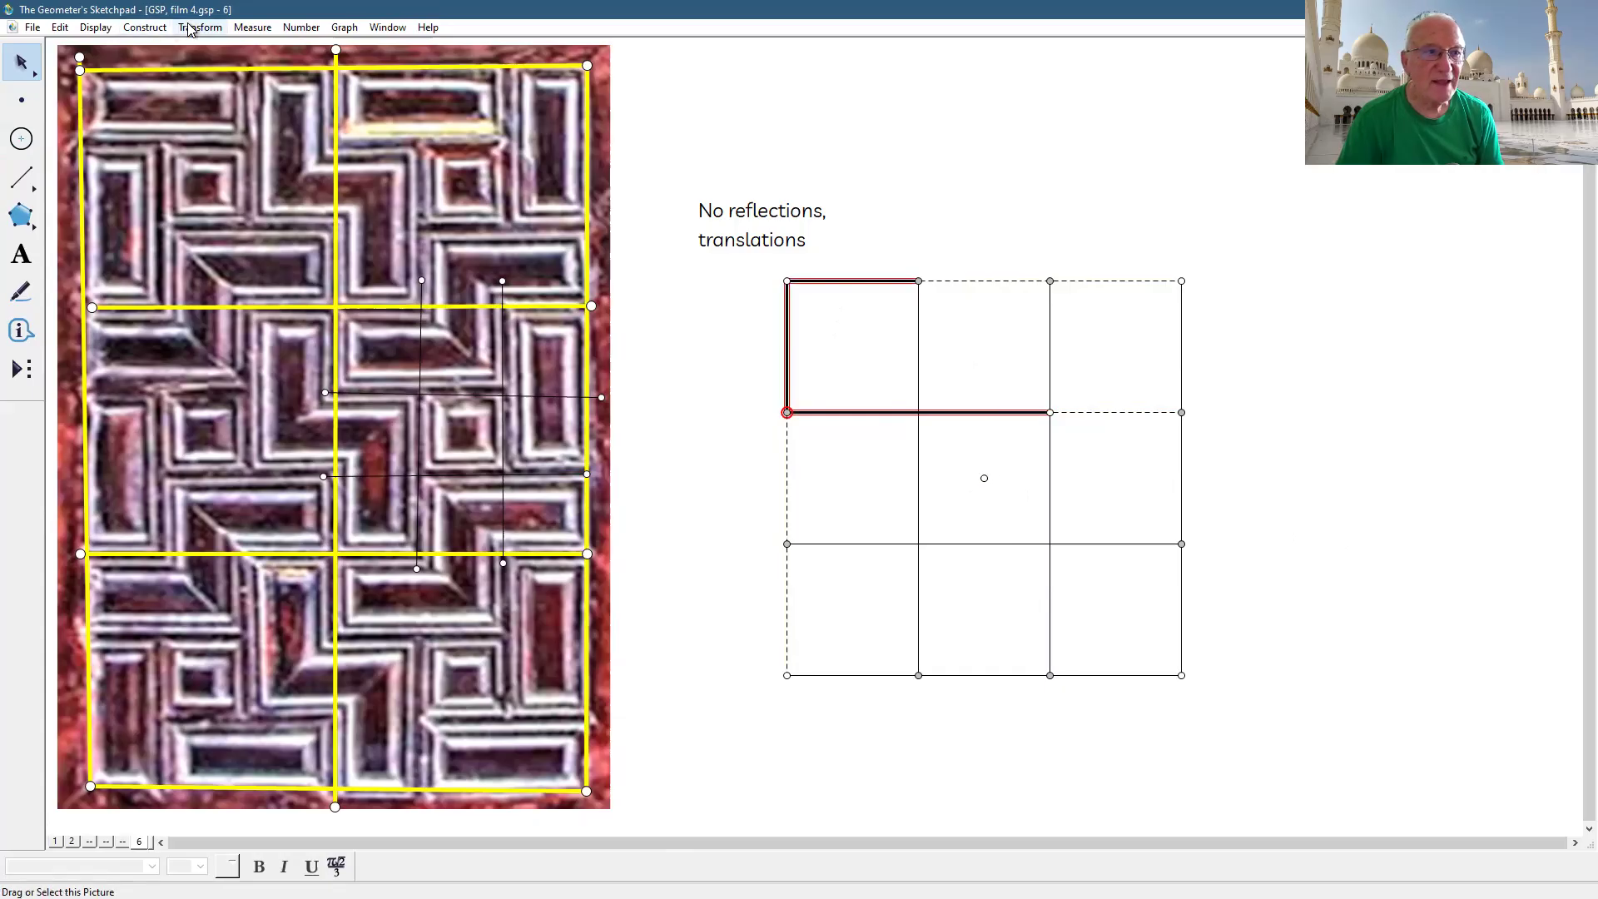
pyautogui.click(233, 182)
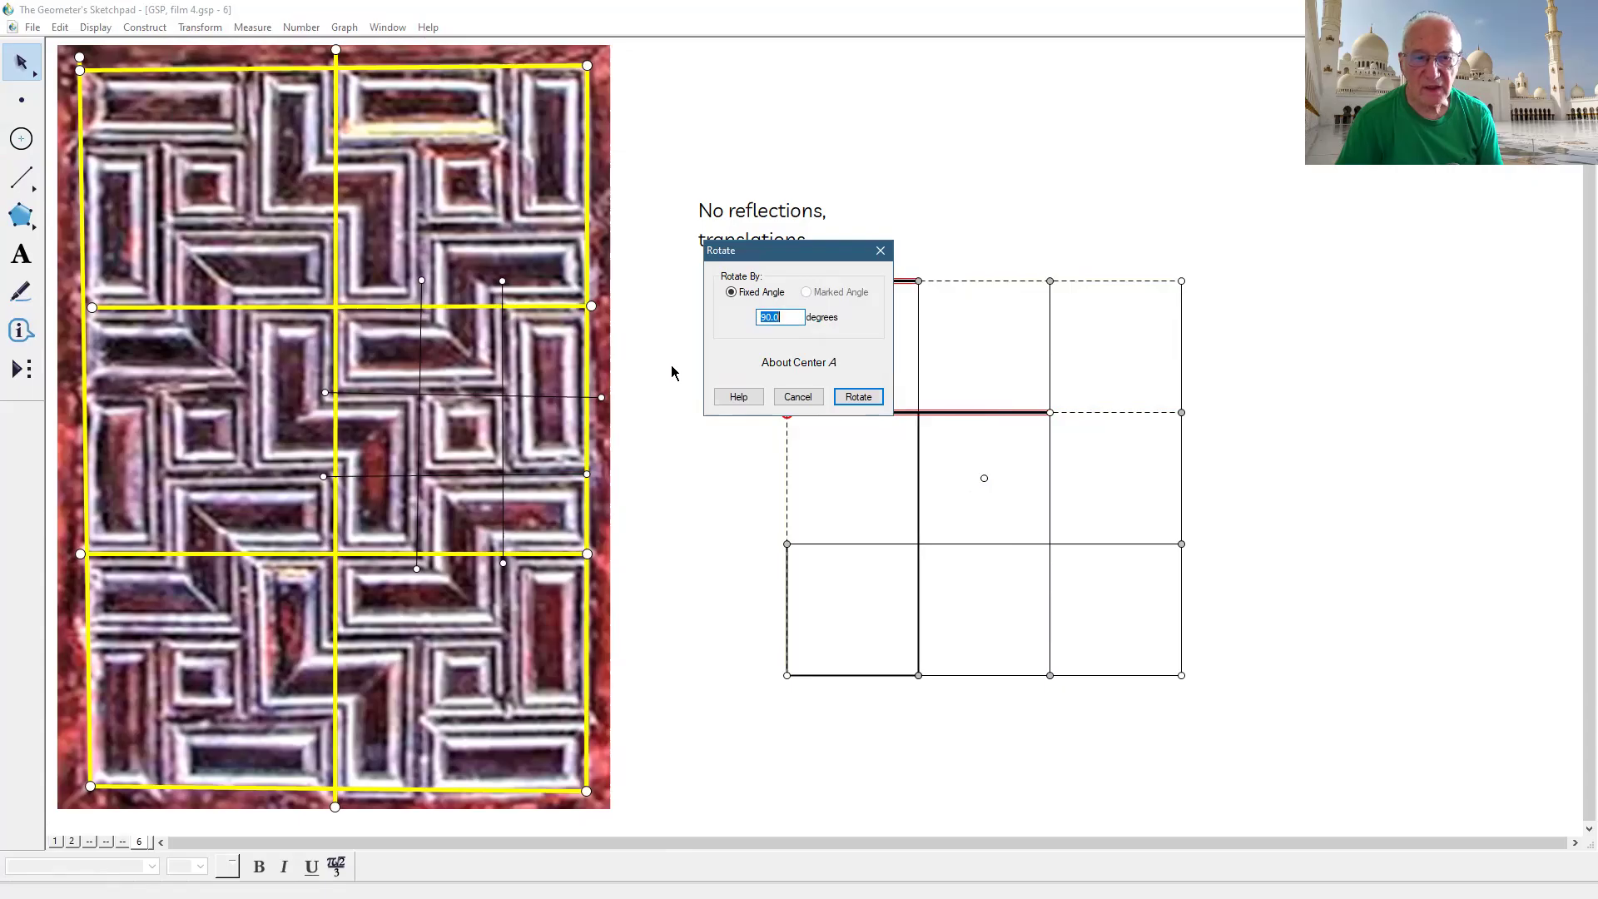
pyautogui.click(857, 397)
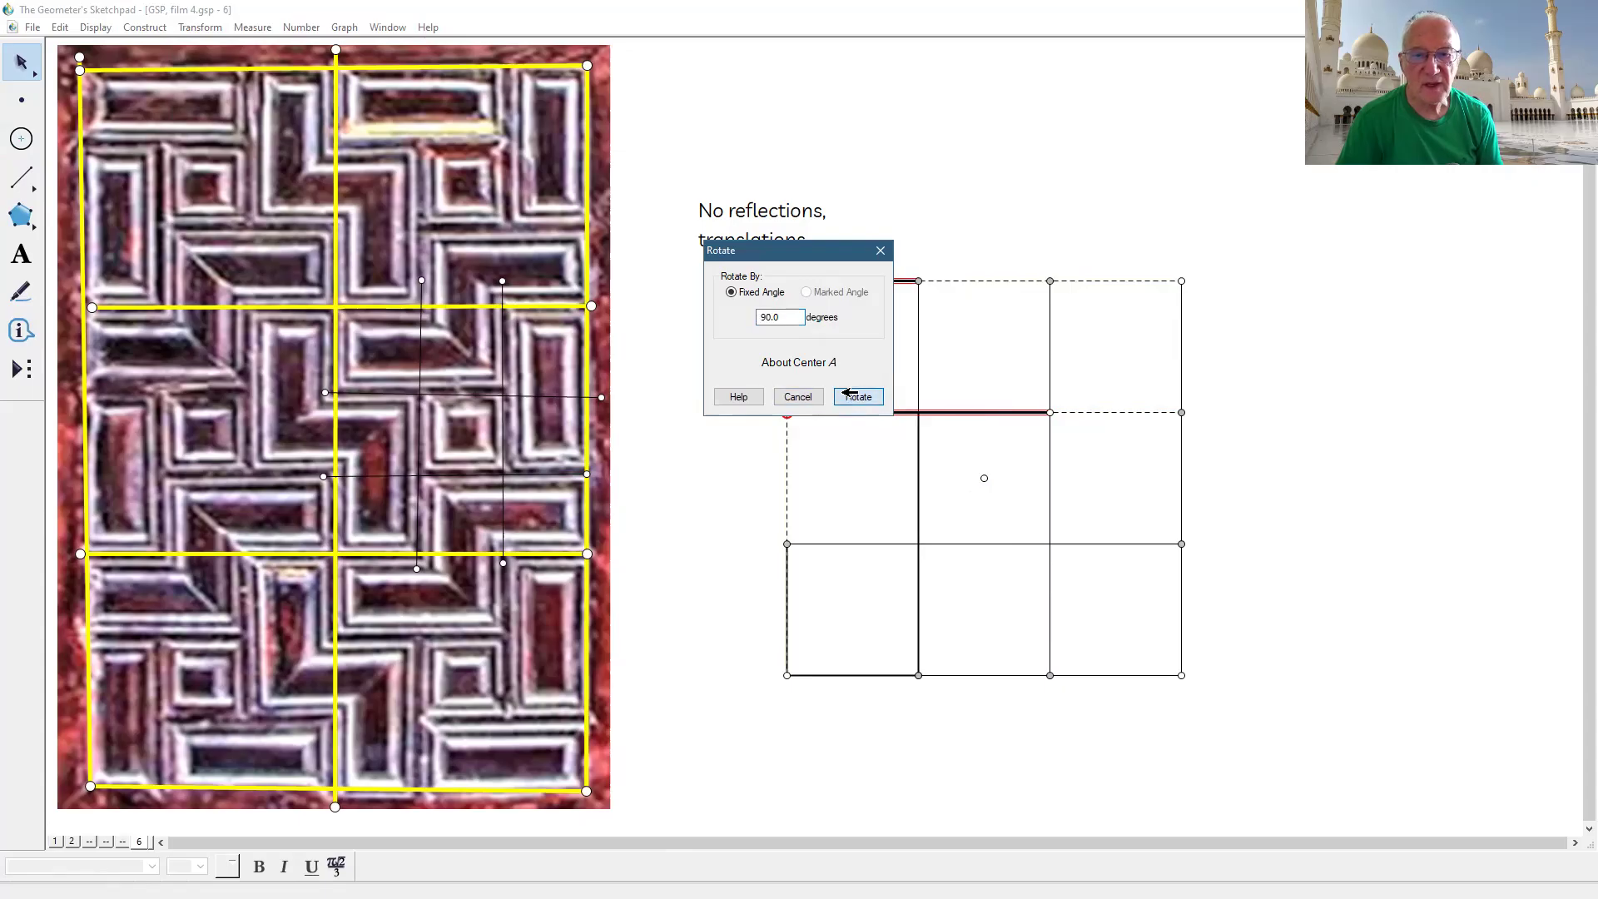
# - Rotate the resulting copies by 90 degrees about the square's centre two more times to complete the fourfold set
pyautogui.click(188, 27)
pyautogui.click(223, 183)
pyautogui.click(860, 397)
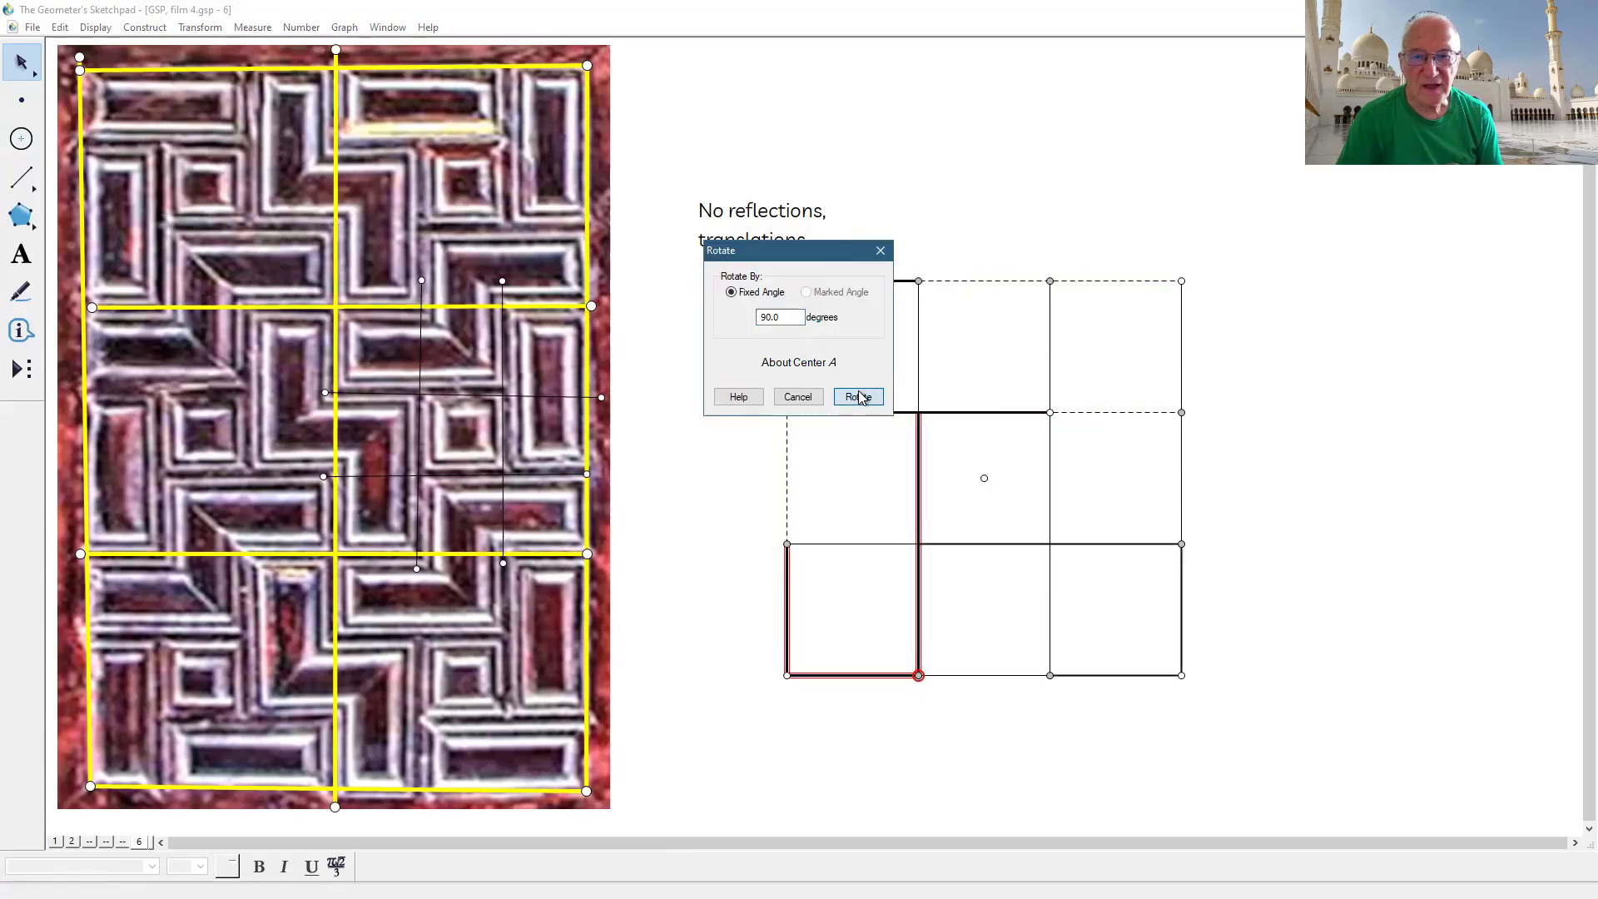
pyautogui.click(196, 28)
pyautogui.click(218, 174)
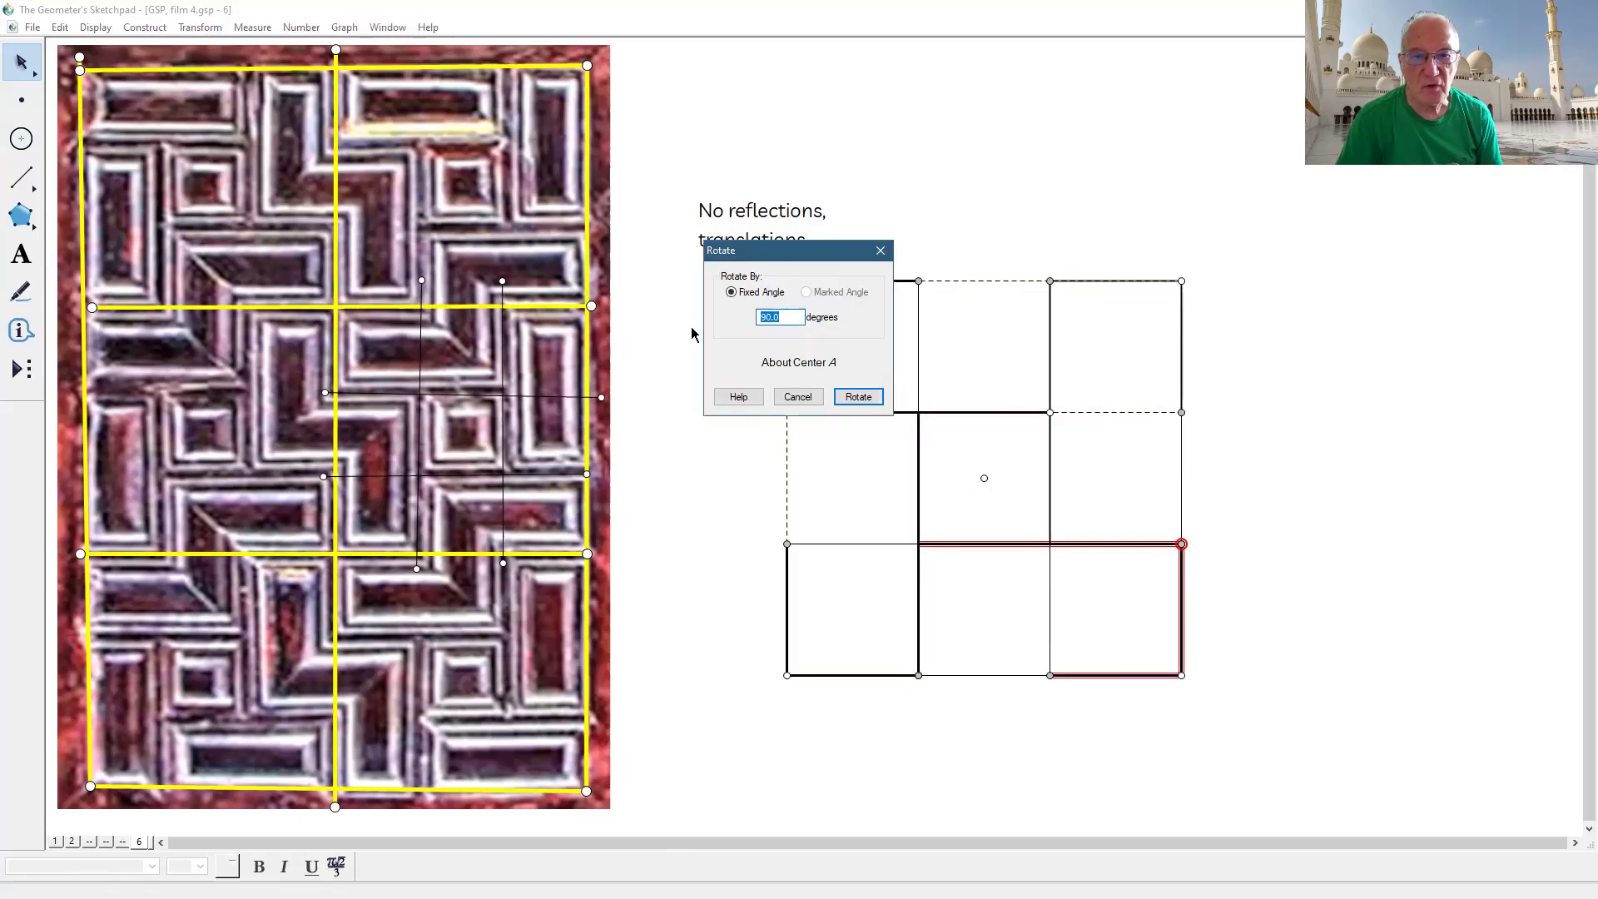
pyautogui.click(846, 397)
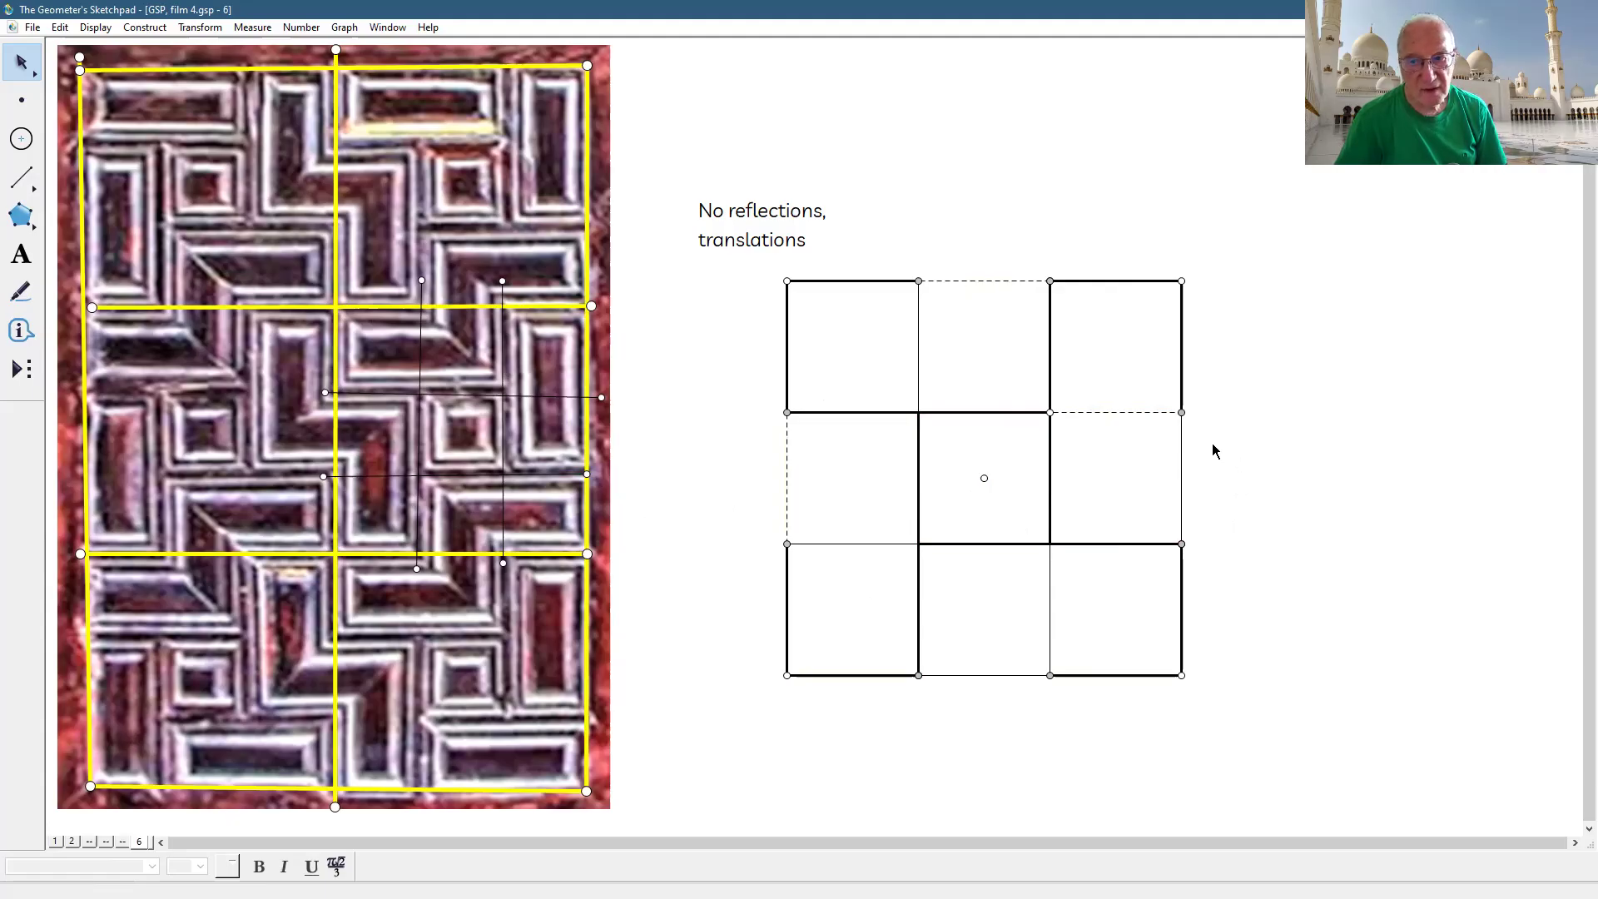
# - Add a new page to the document as a duplicate of page 6
pyautogui.click(32, 28)
pyautogui.click(124, 190)
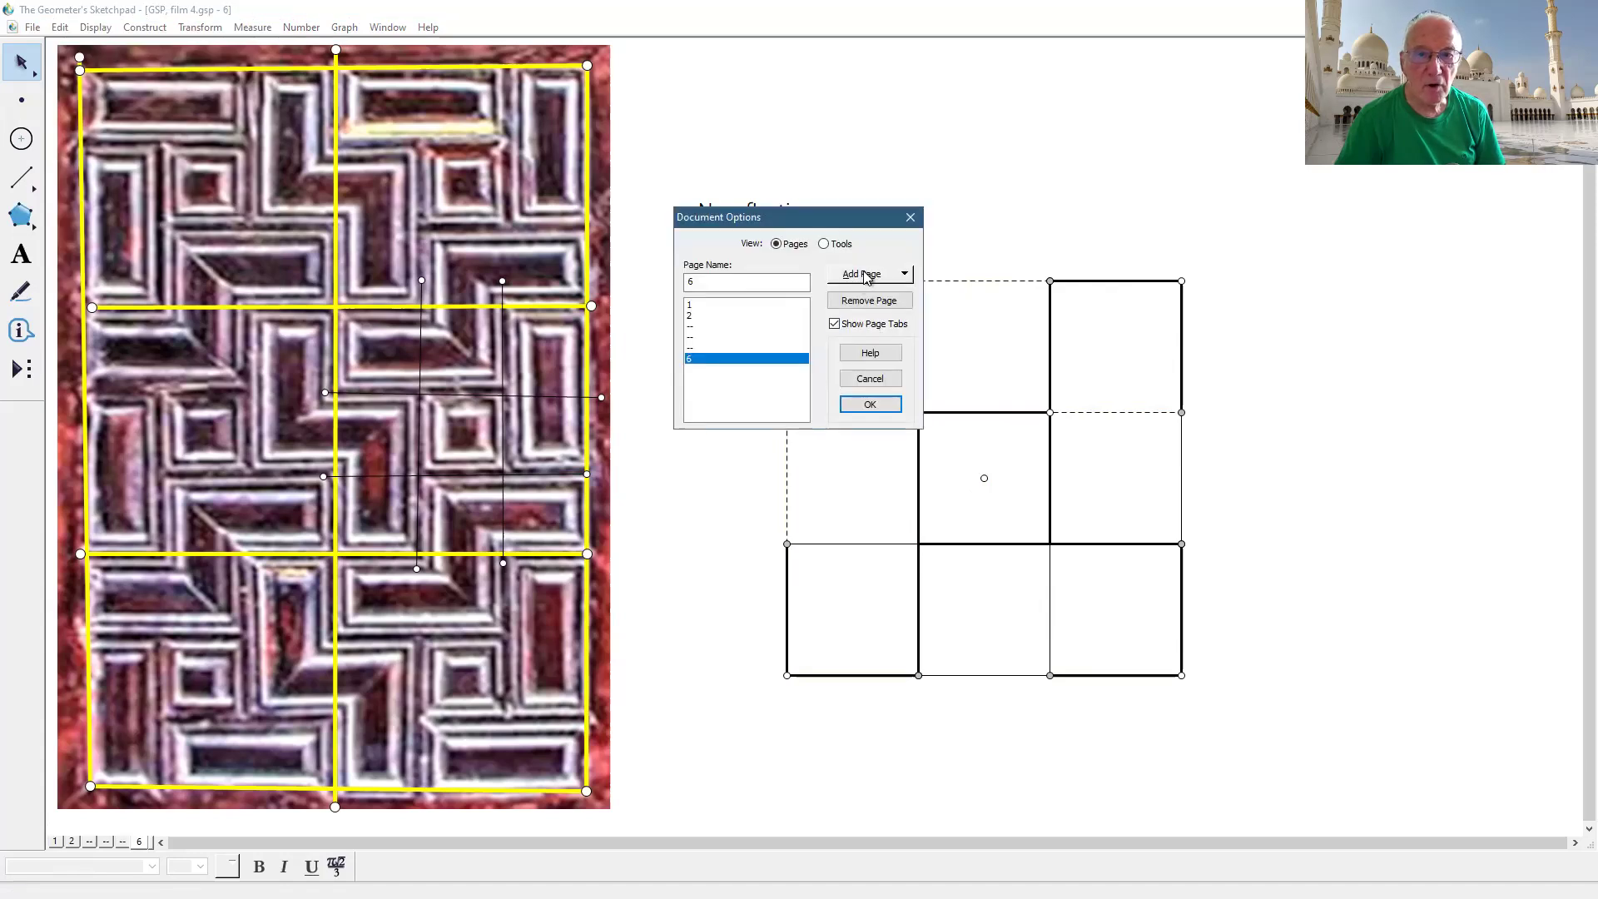
pyautogui.click(865, 277)
pyautogui.moveTo(876, 319)
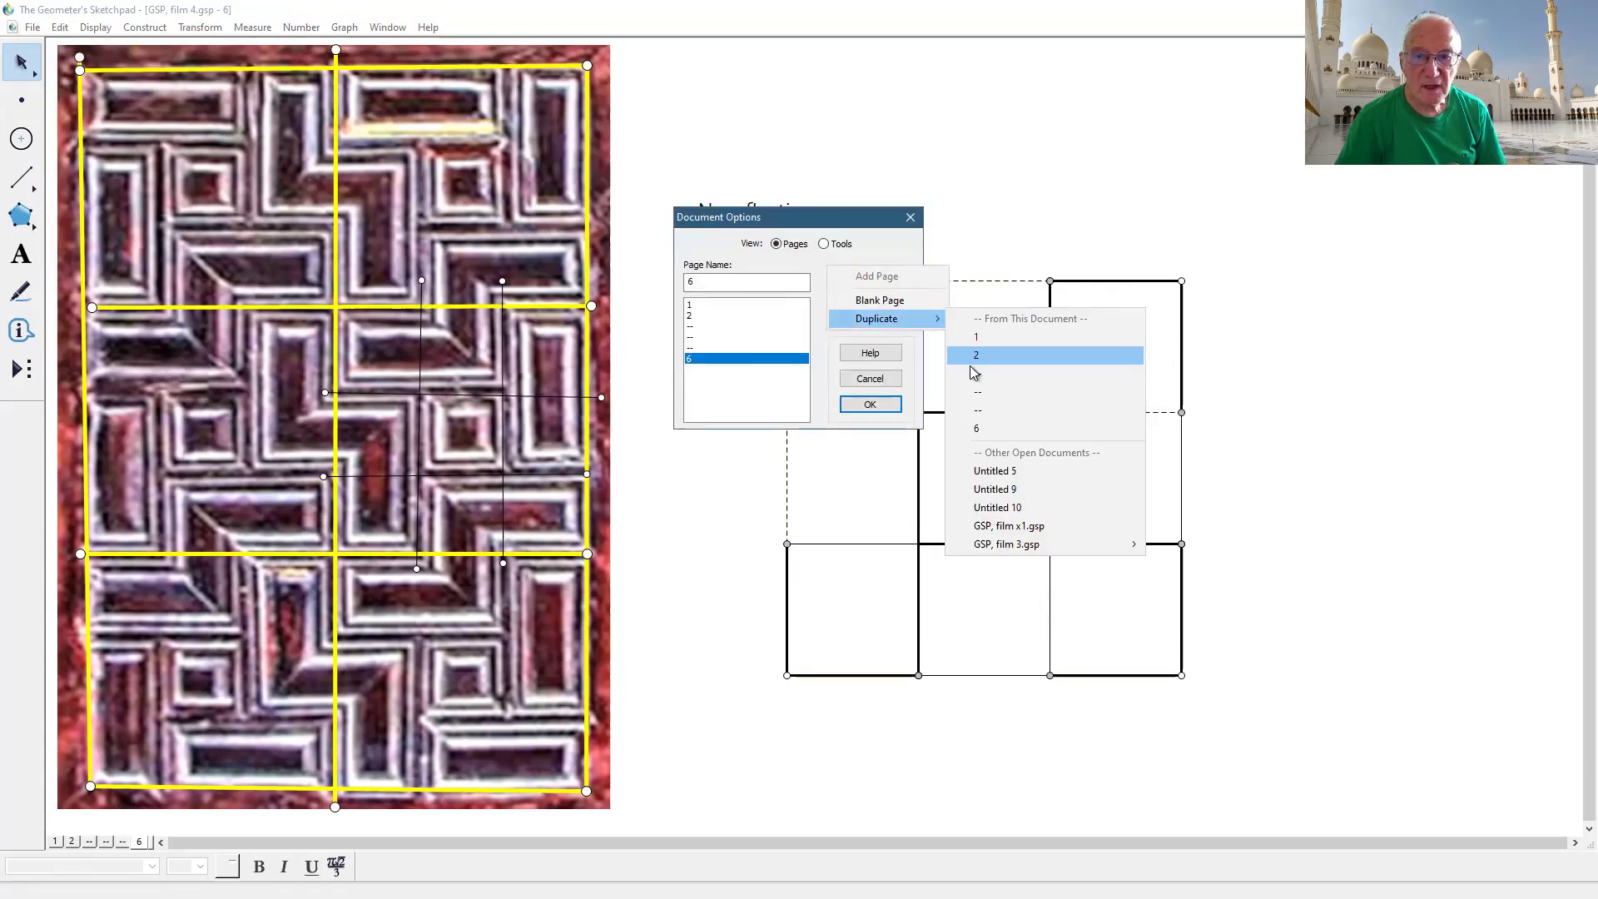
pyautogui.click(970, 428)
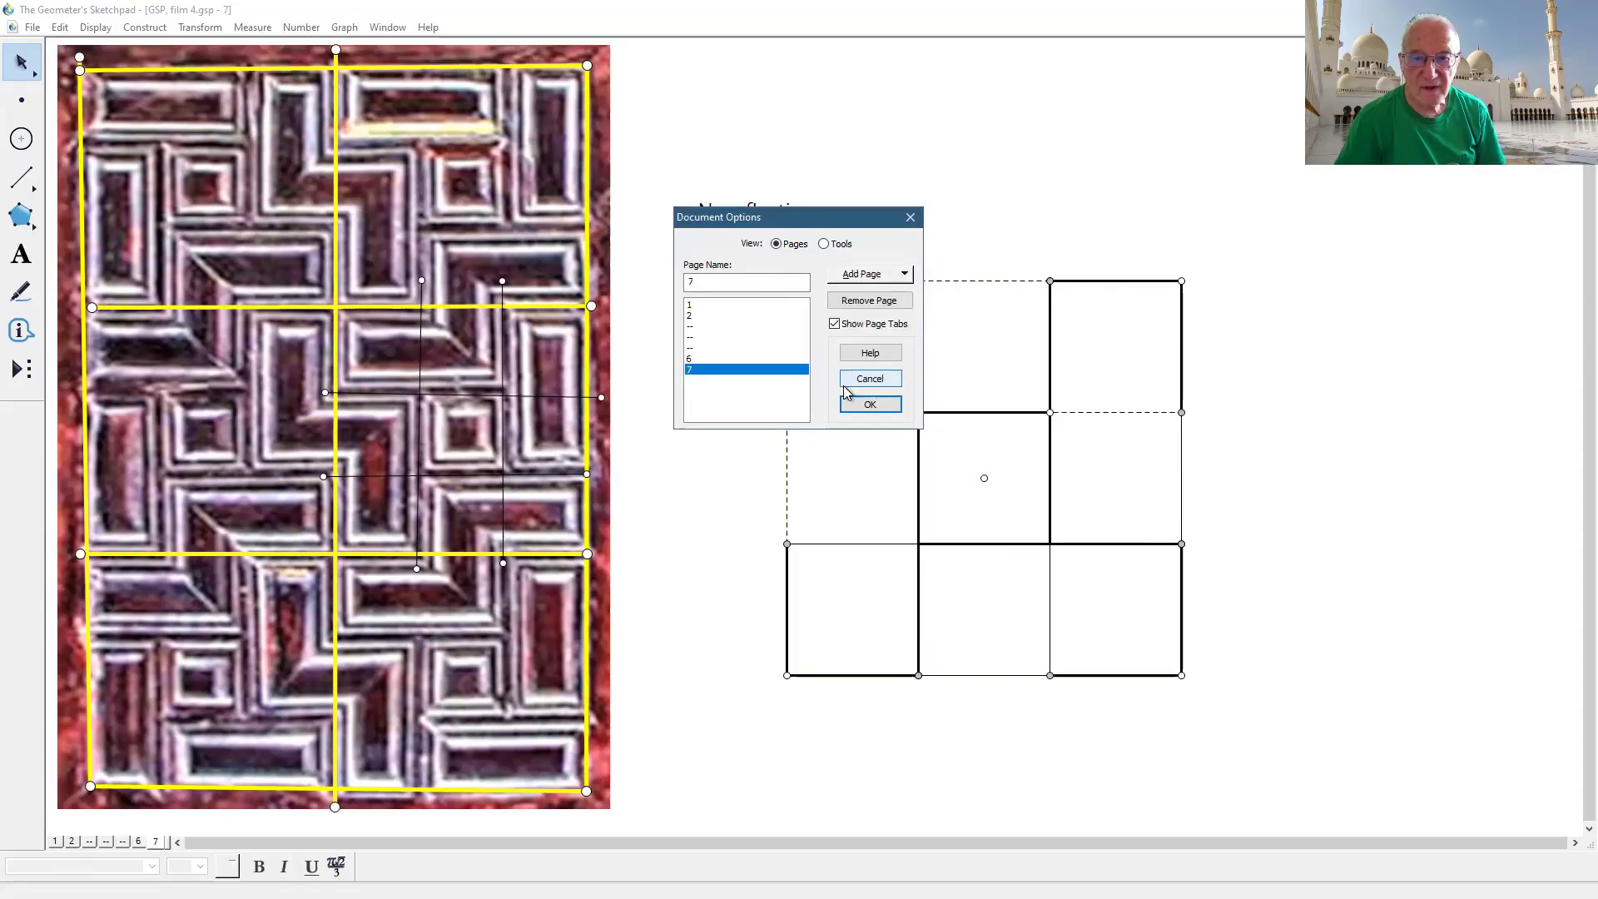
pyautogui.click(870, 404)
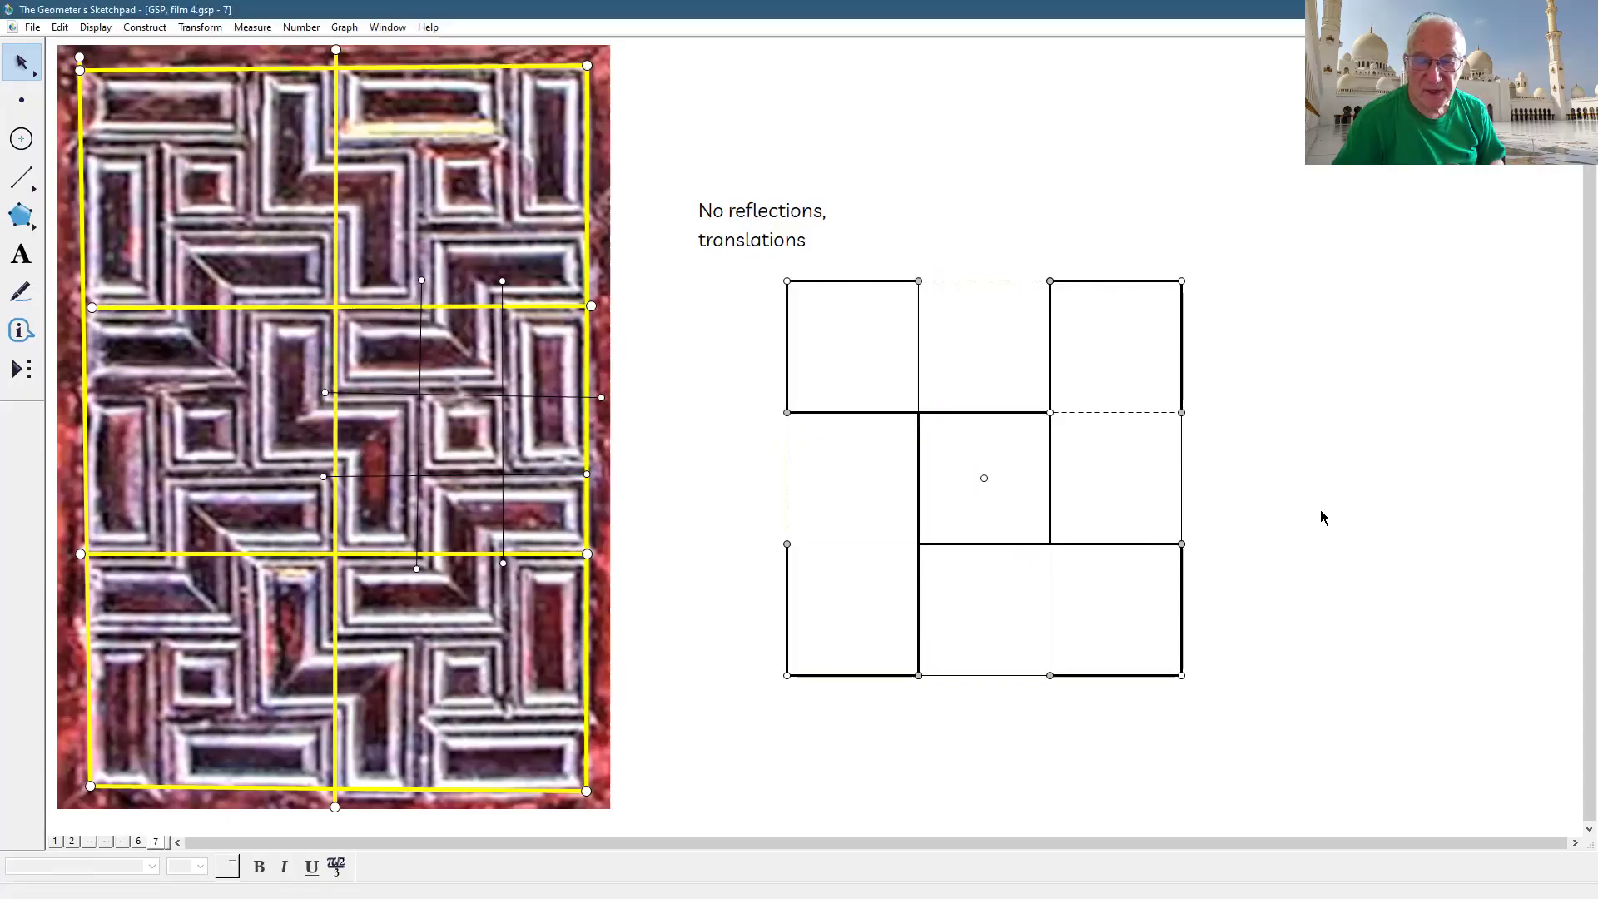
pyautogui.click(787, 474)
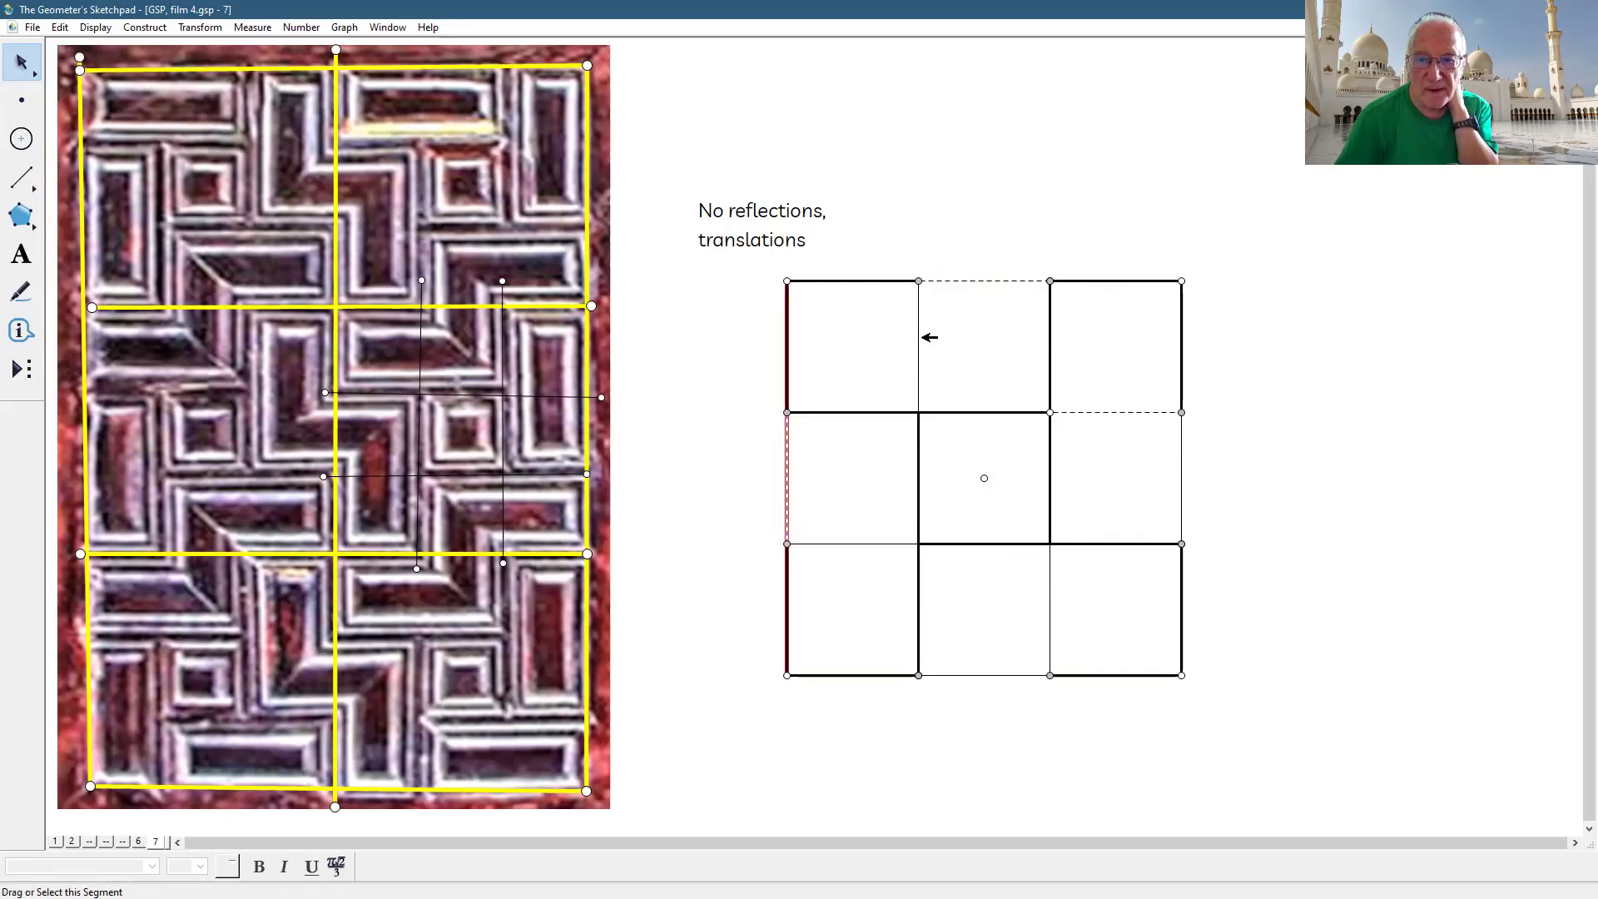
pyautogui.click(921, 337)
pyautogui.click(981, 278)
pyautogui.click(1180, 448)
pyautogui.click(1152, 412)
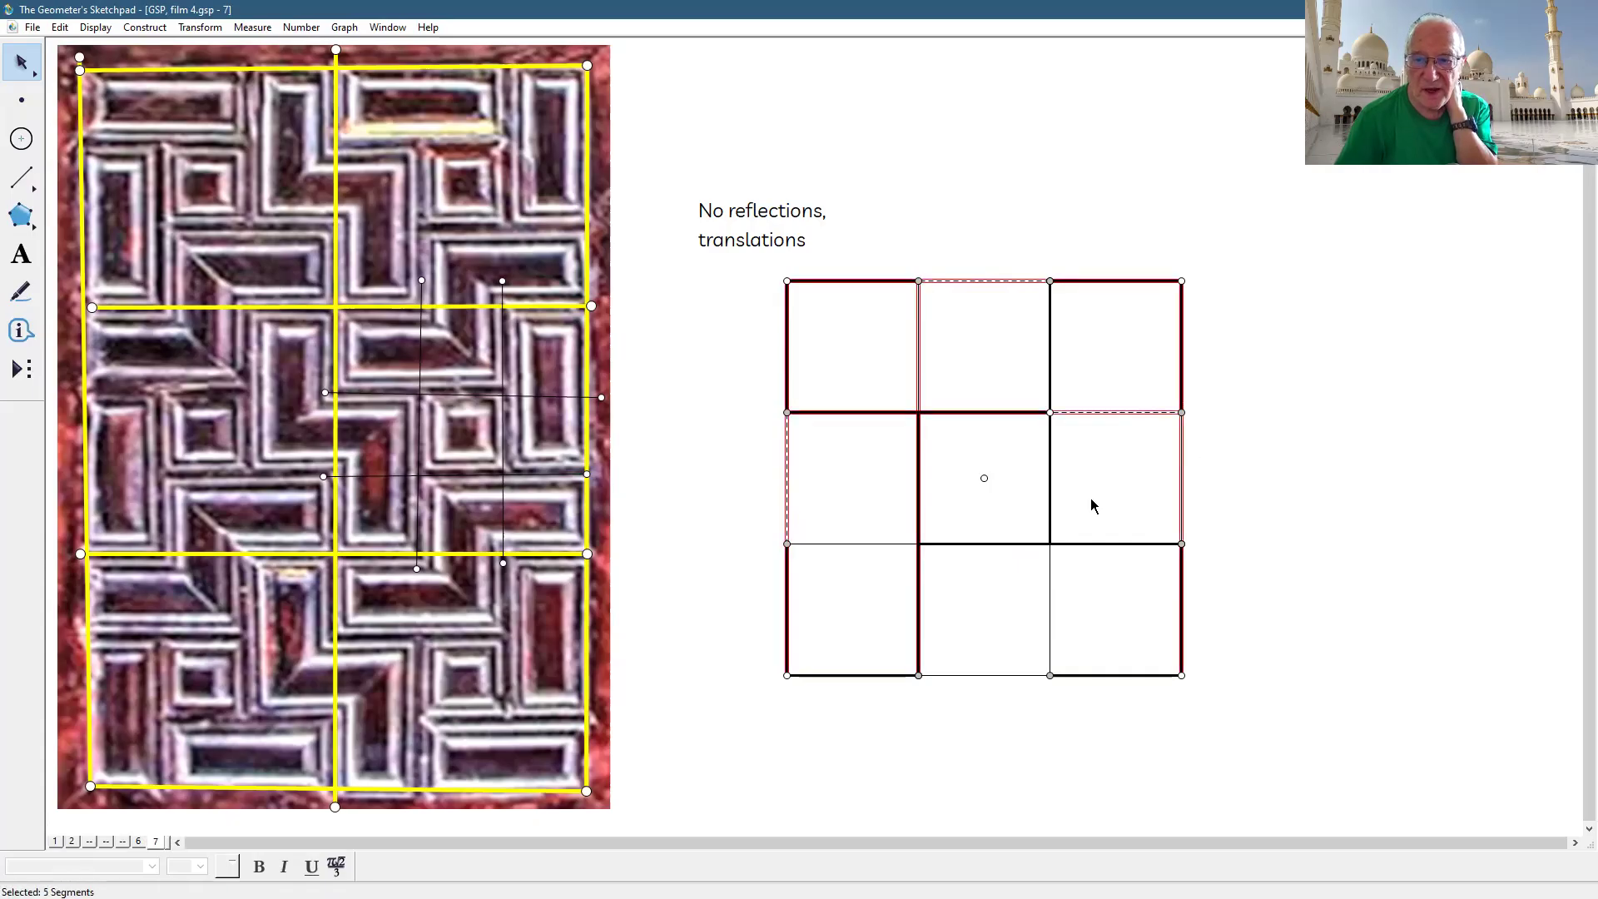
pyautogui.click(1052, 578)
pyautogui.click(1337, 525)
# - Create a Hide/Show action button for the eight thin and dashed line segments of the three-by-three grid
pyautogui.click(980, 282)
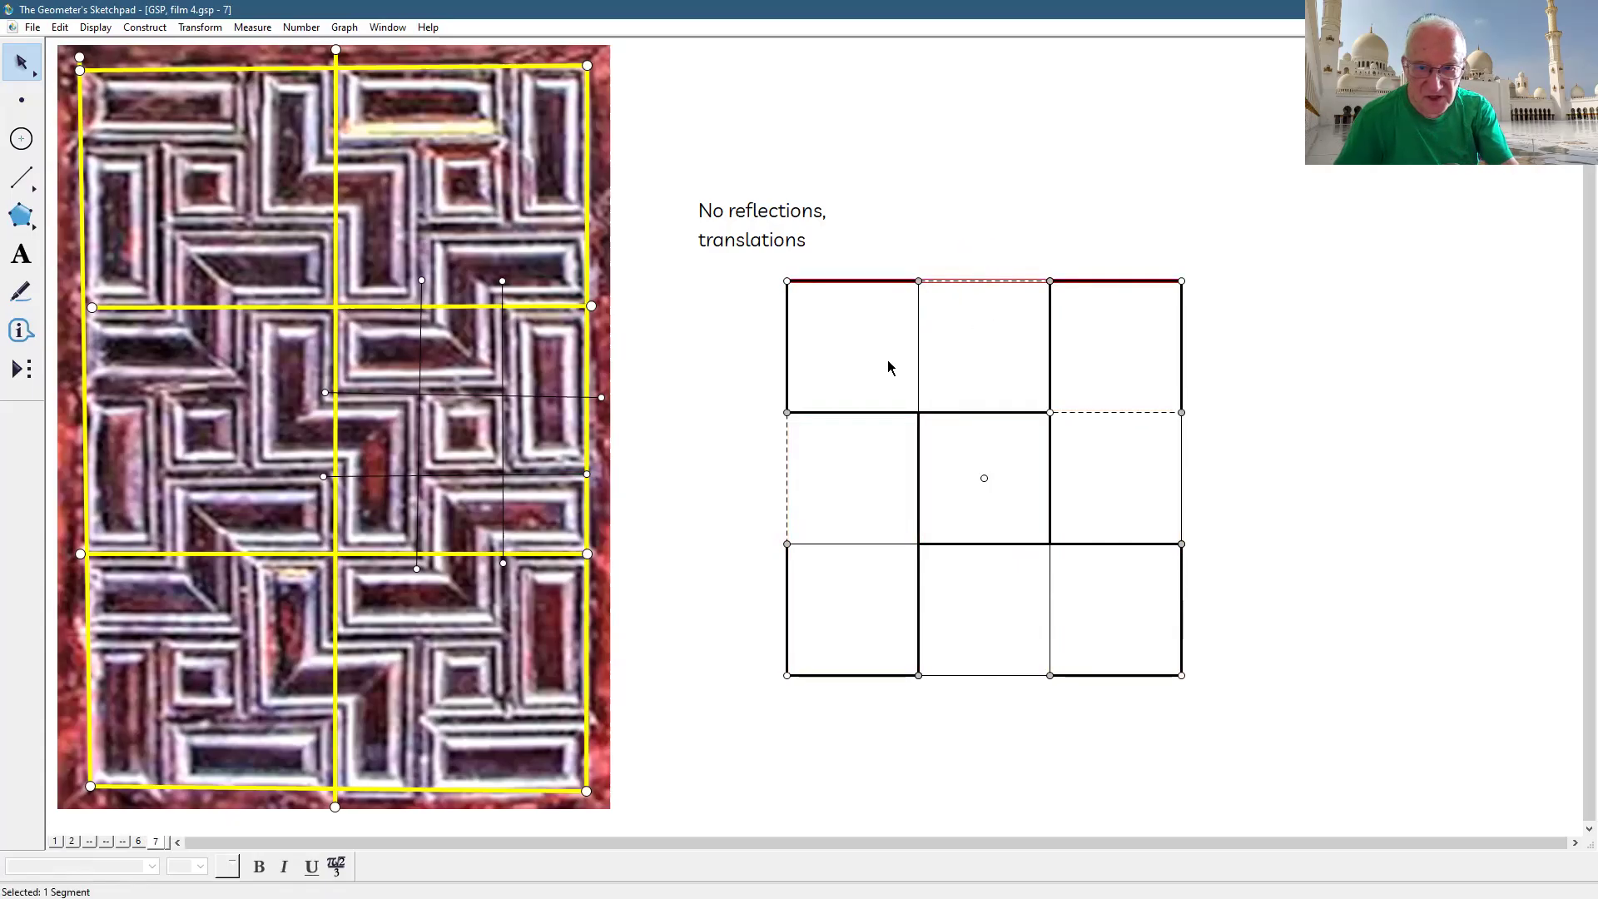
pyautogui.click(1109, 412)
pyautogui.click(903, 543)
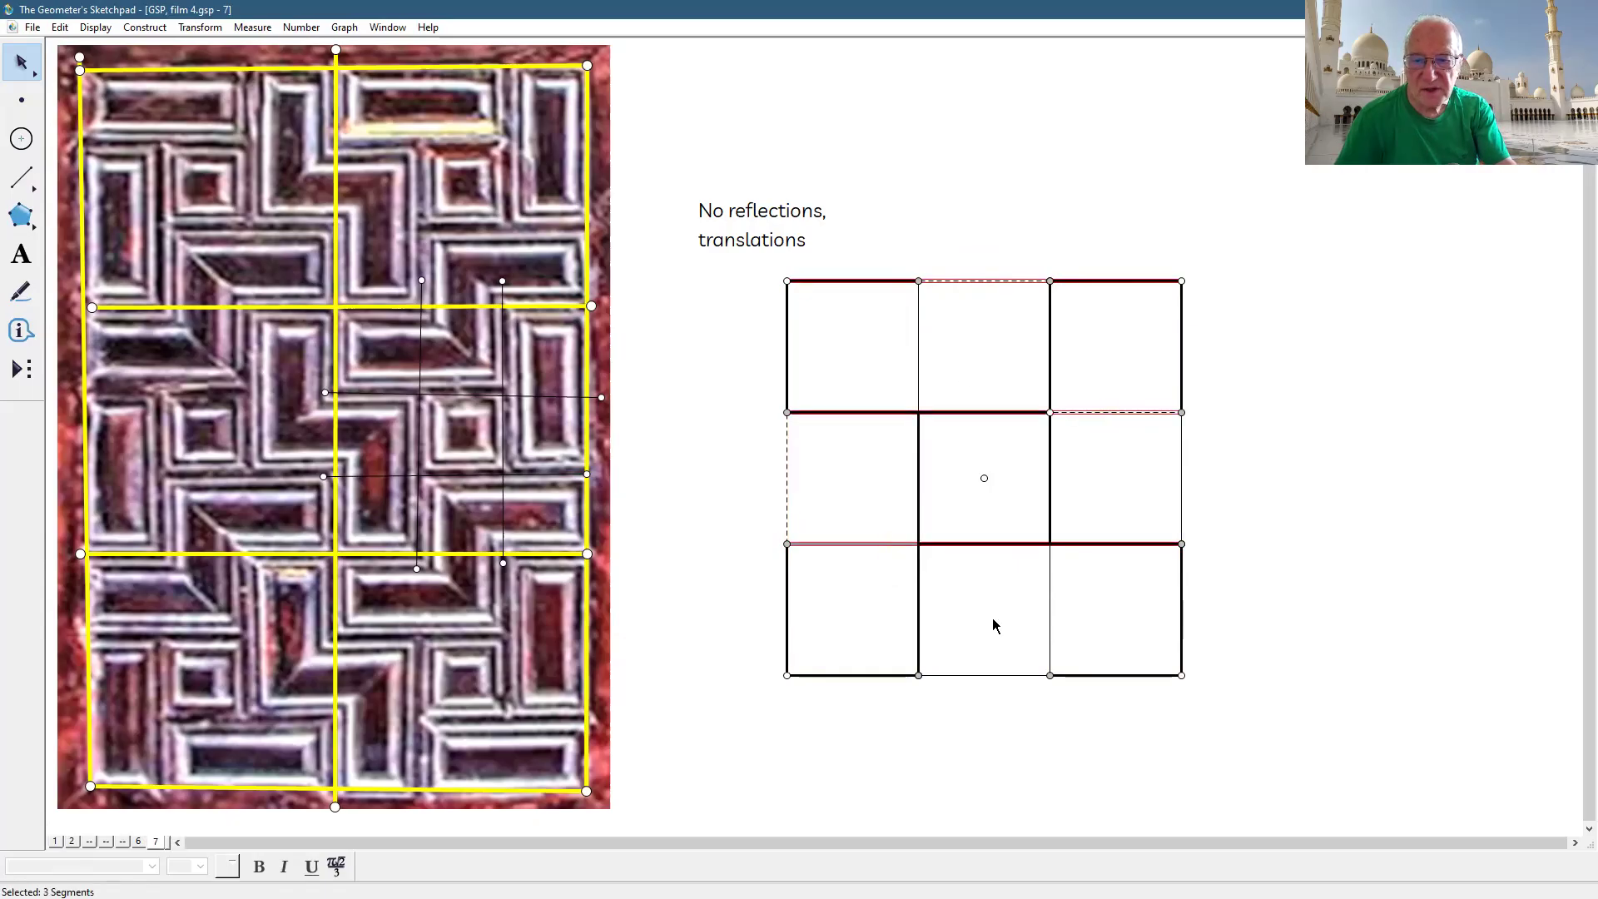
pyautogui.click(1049, 611)
pyautogui.click(917, 370)
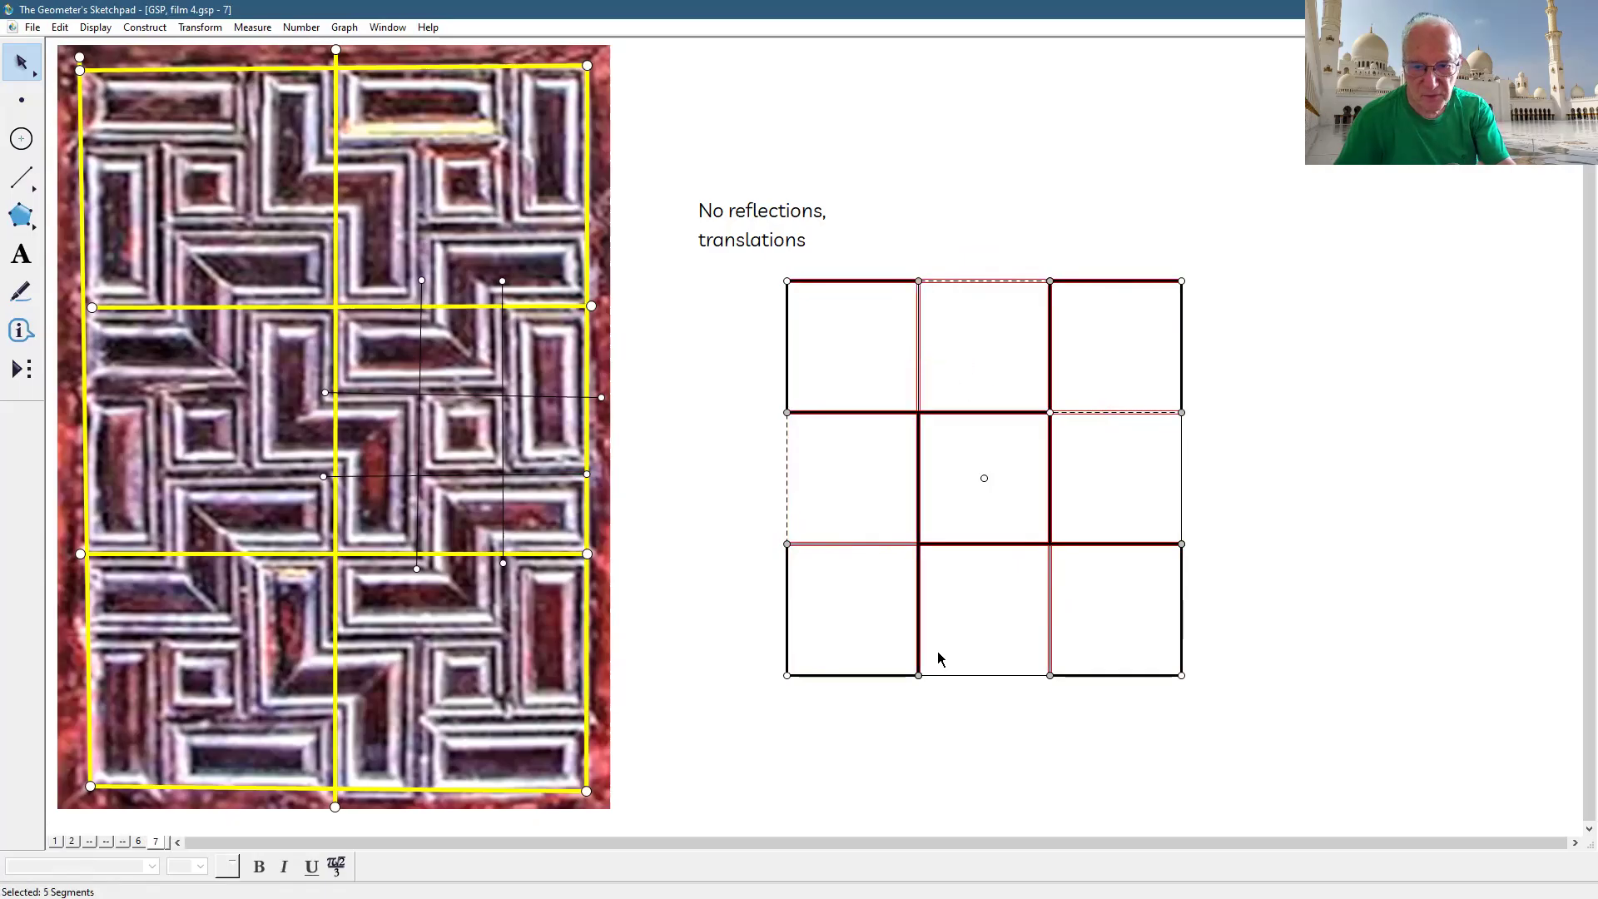
pyautogui.click(787, 510)
pyautogui.click(1013, 675)
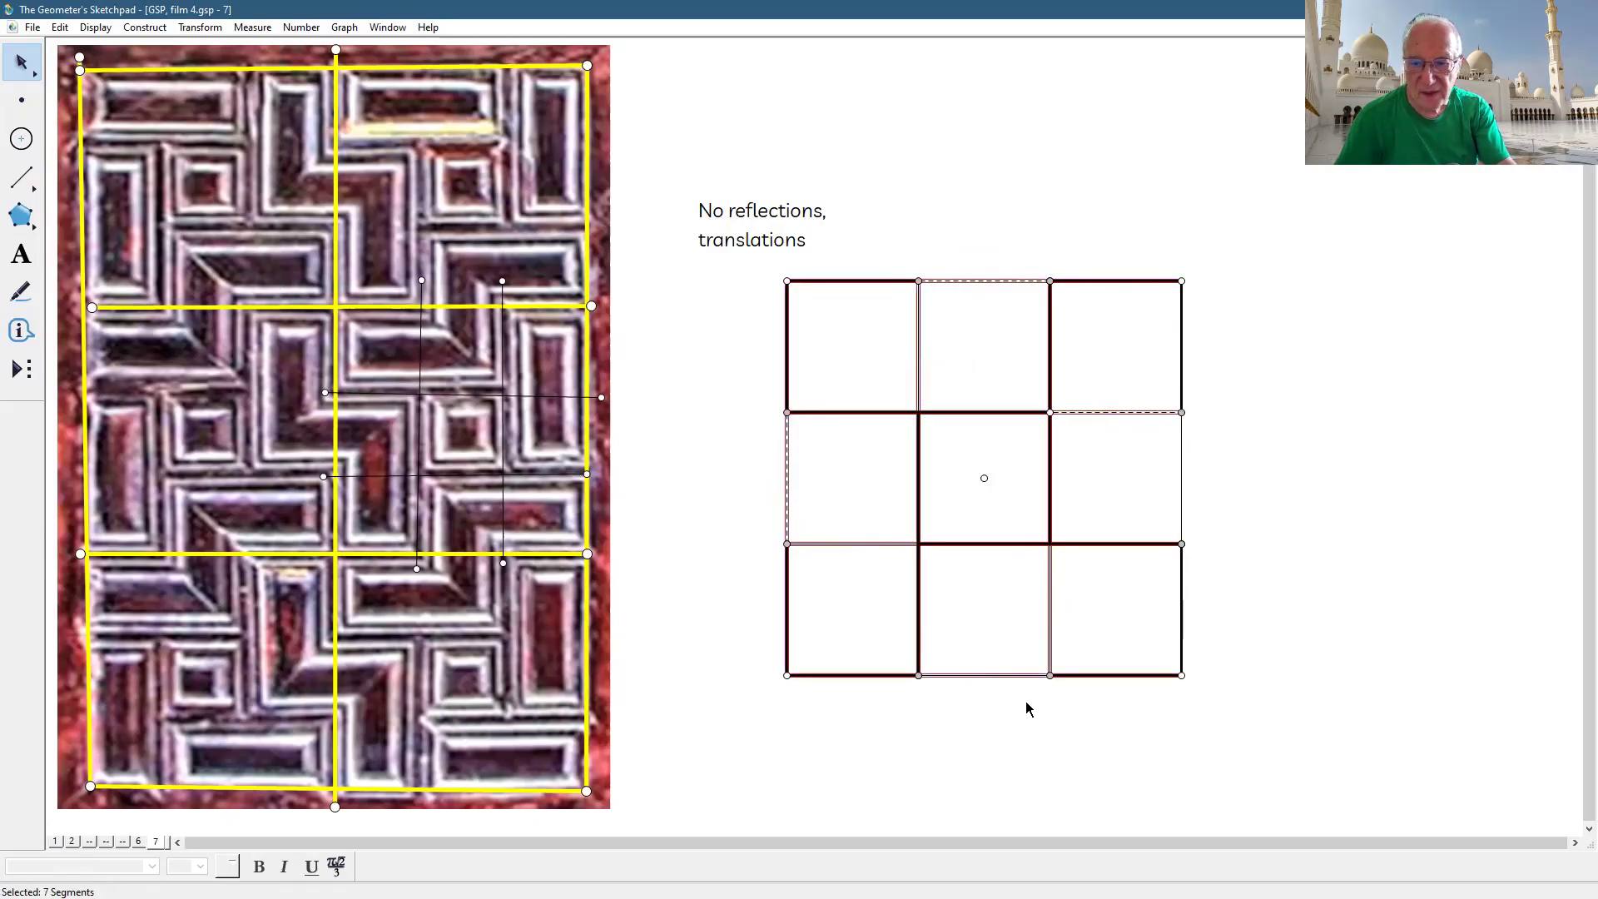
pyautogui.click(1183, 464)
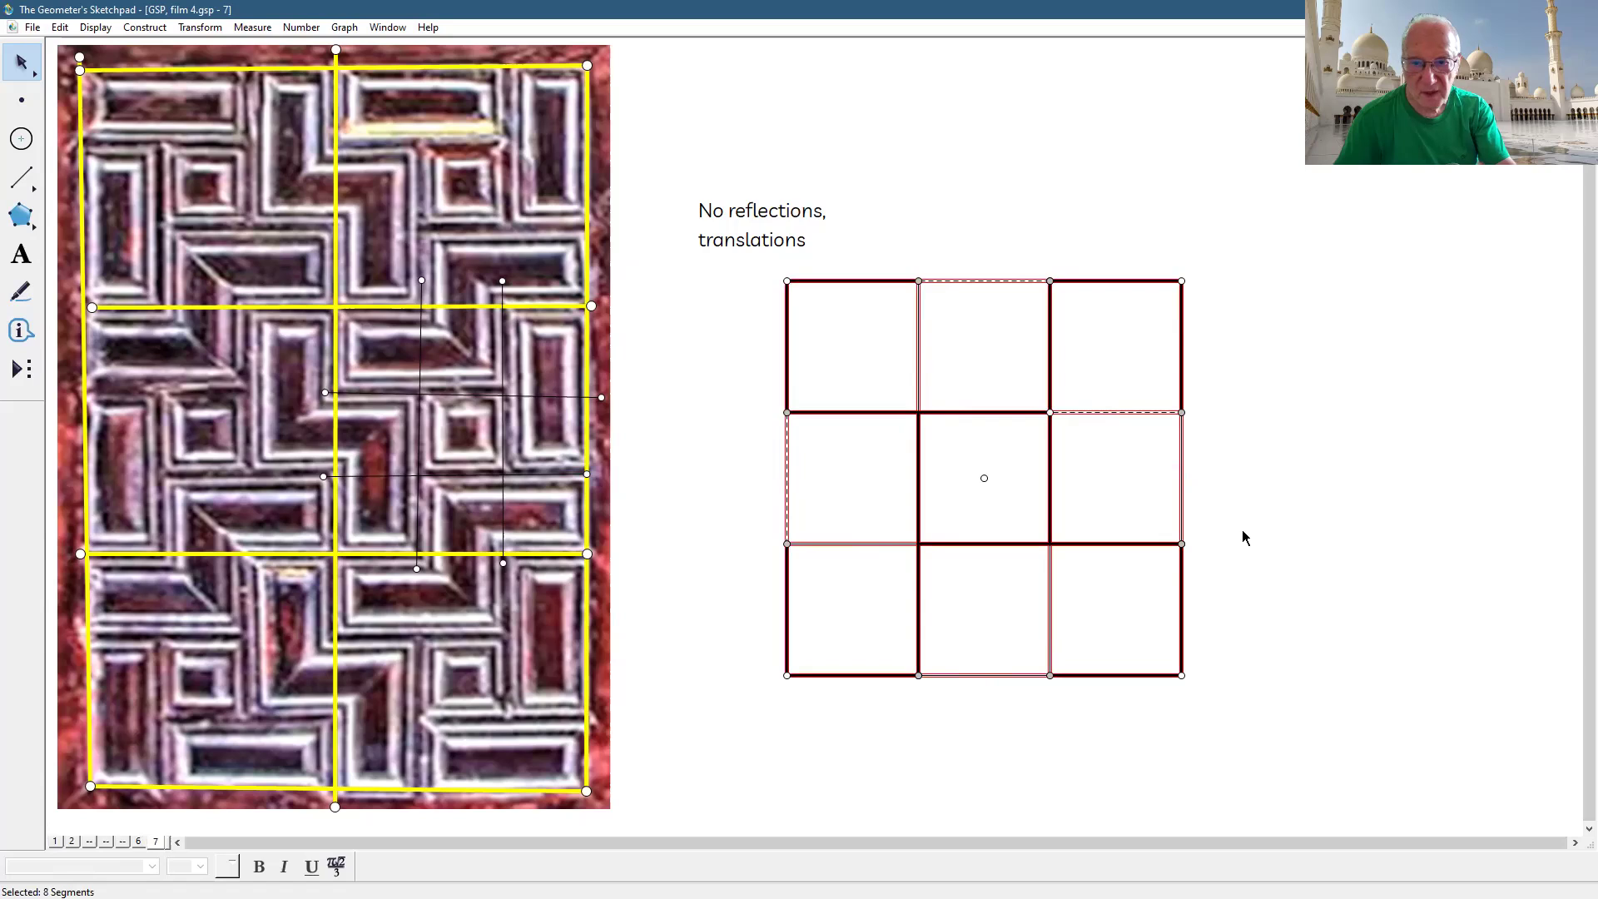
pyautogui.click(98, 29)
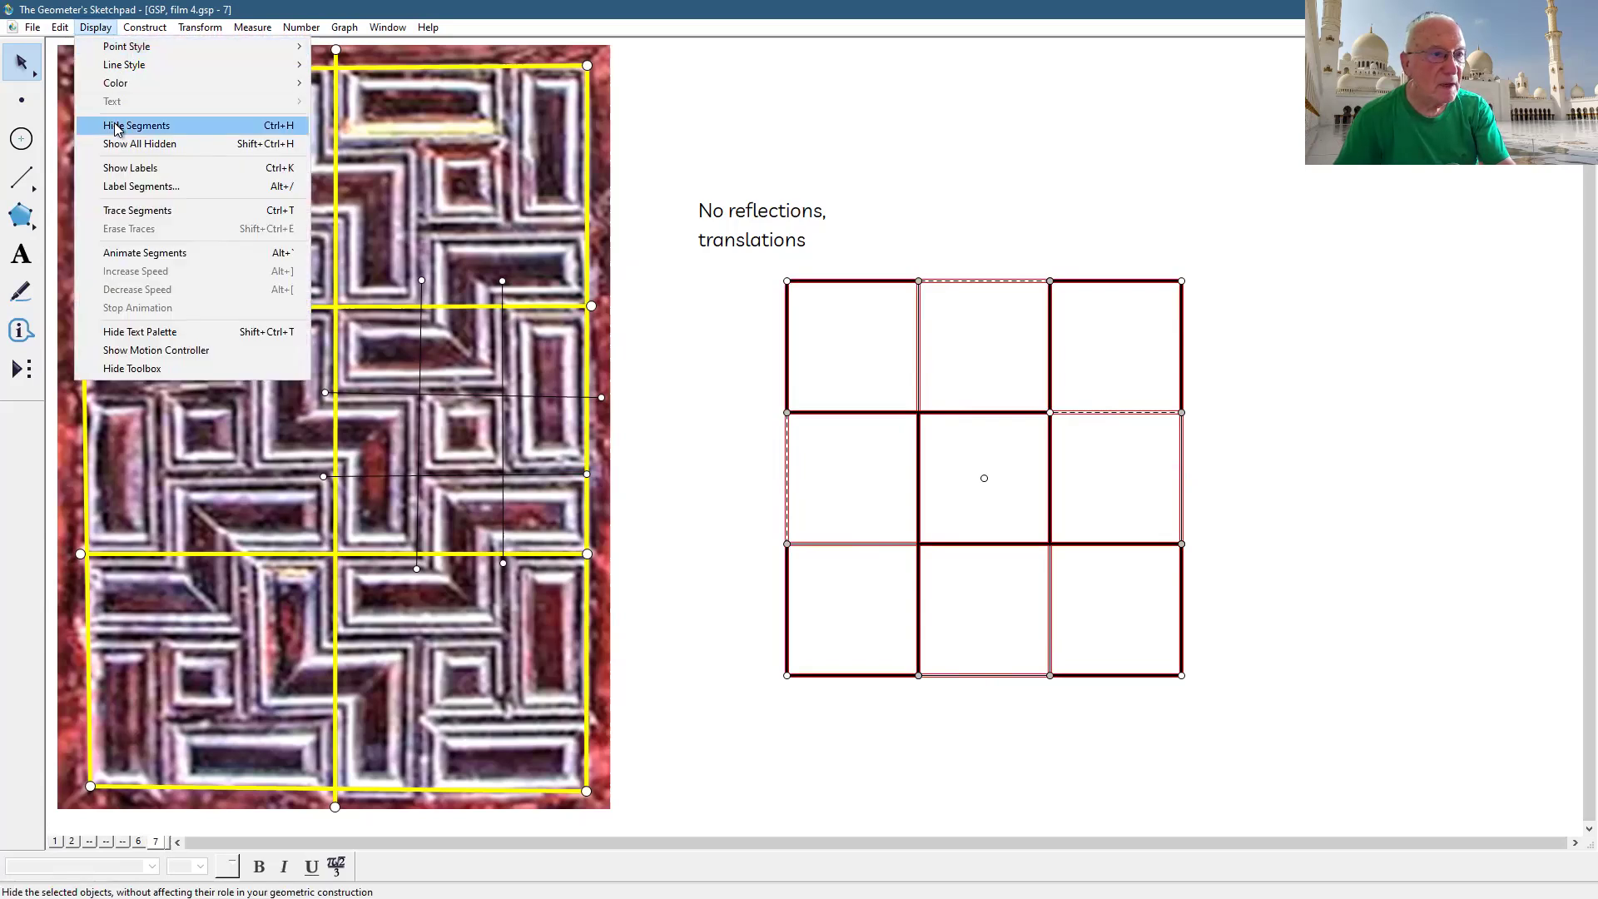
pyautogui.moveTo(60, 28)
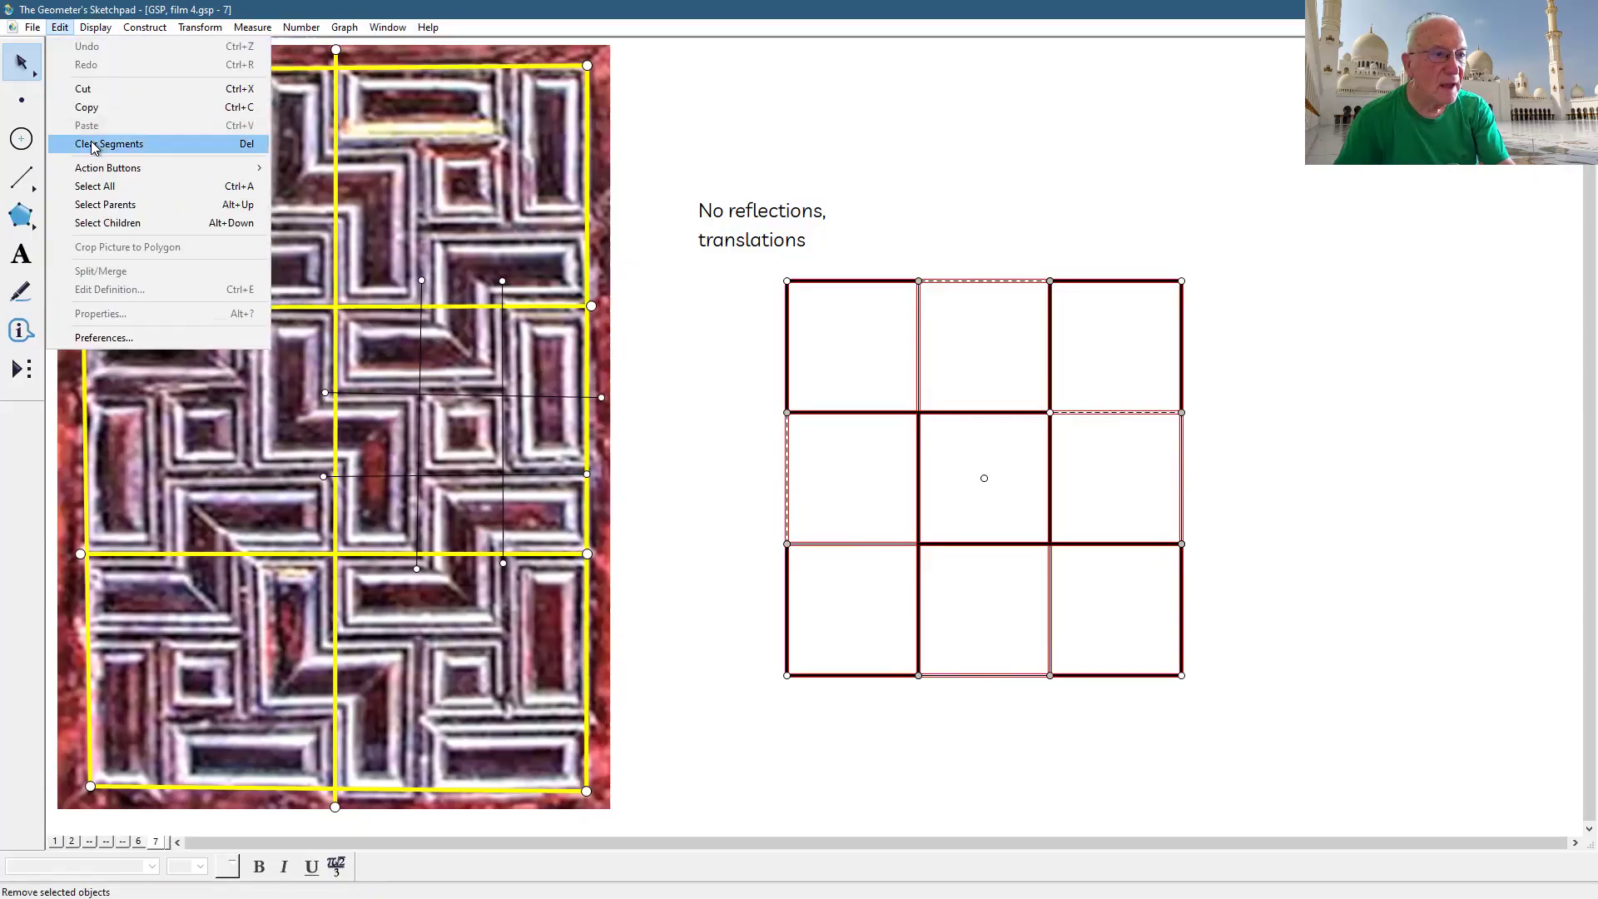
pyautogui.moveTo(100, 167)
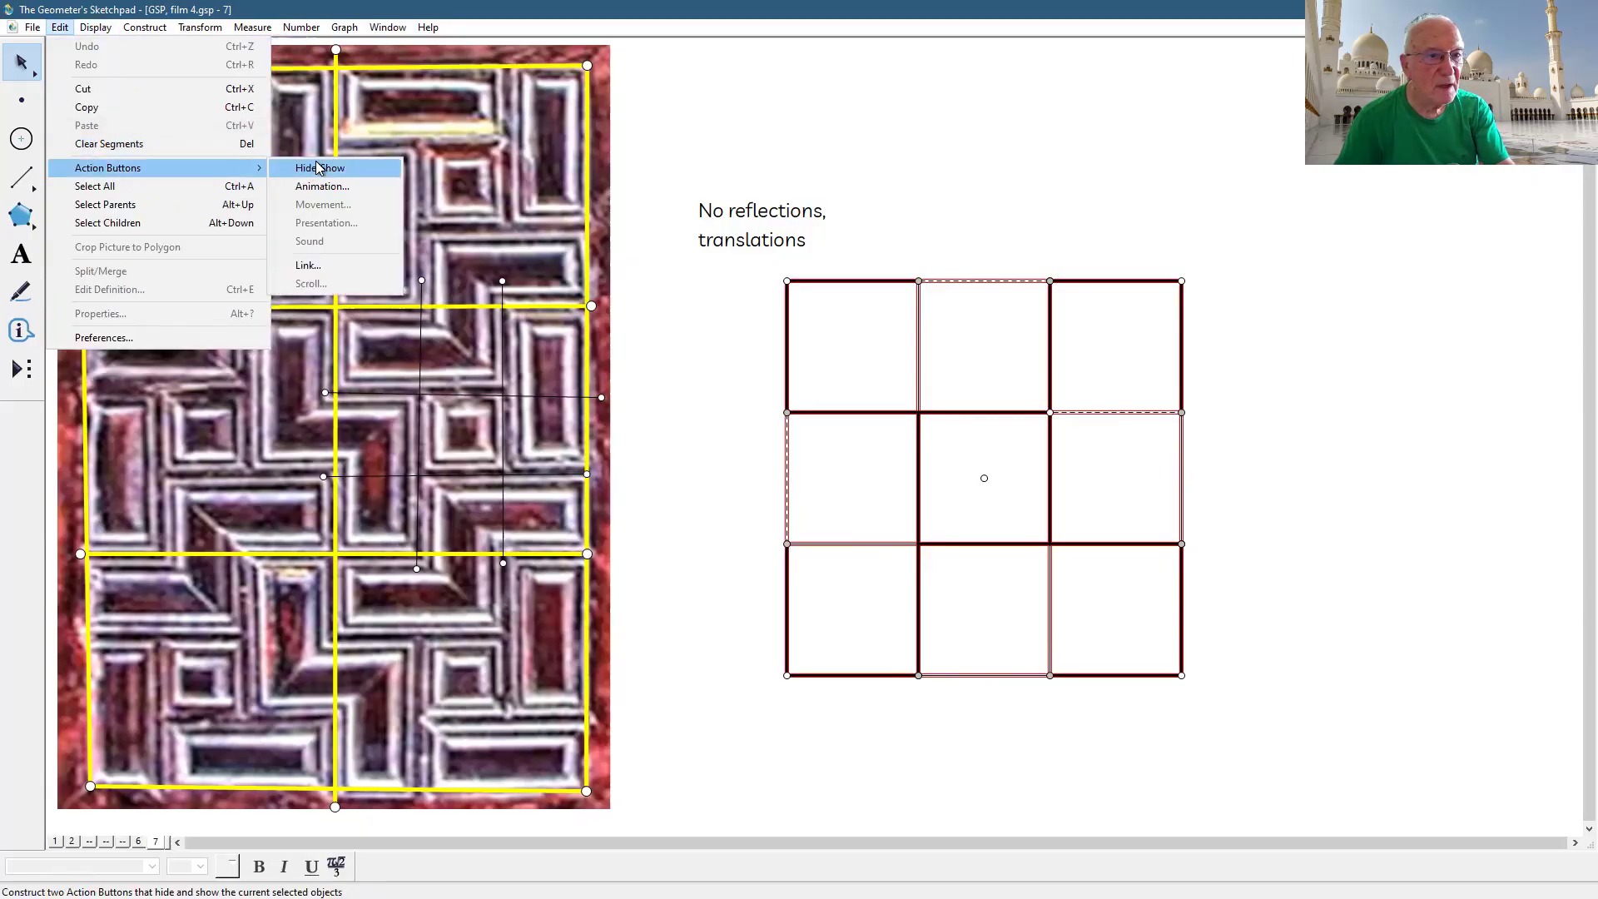
pyautogui.click(317, 170)
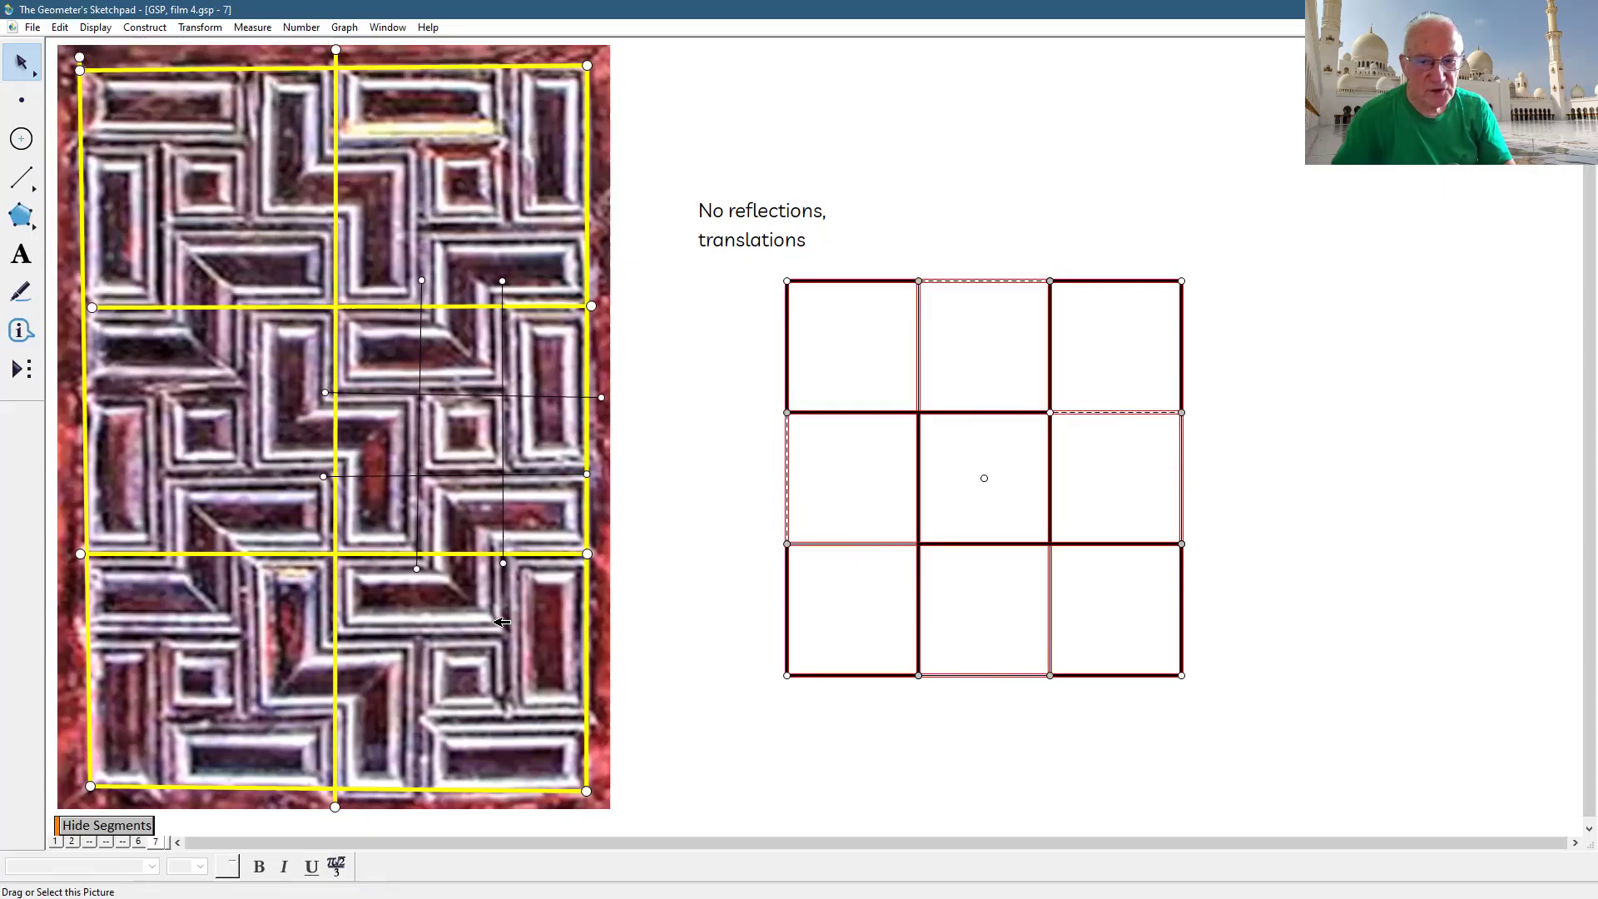
pyautogui.click(693, 587)
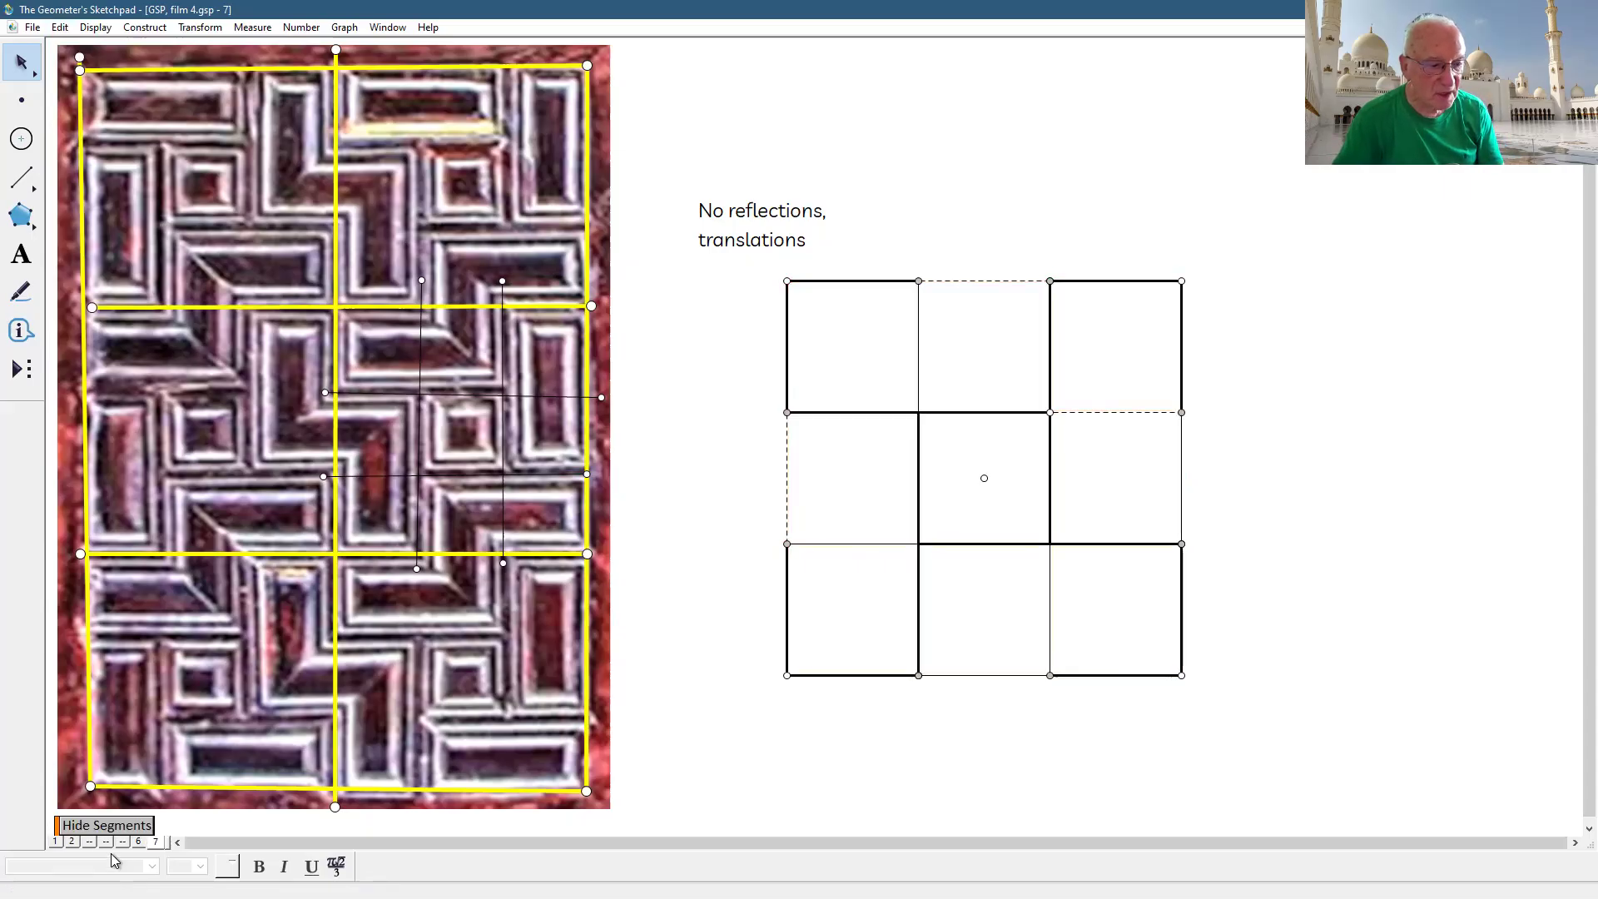
# - Move the Hide Segments button above the text note, and test it by hiding and showing the grid segments
pyautogui.moveTo(57, 825); pyautogui.dragTo(710, 121)
pyautogui.click(852, 158)
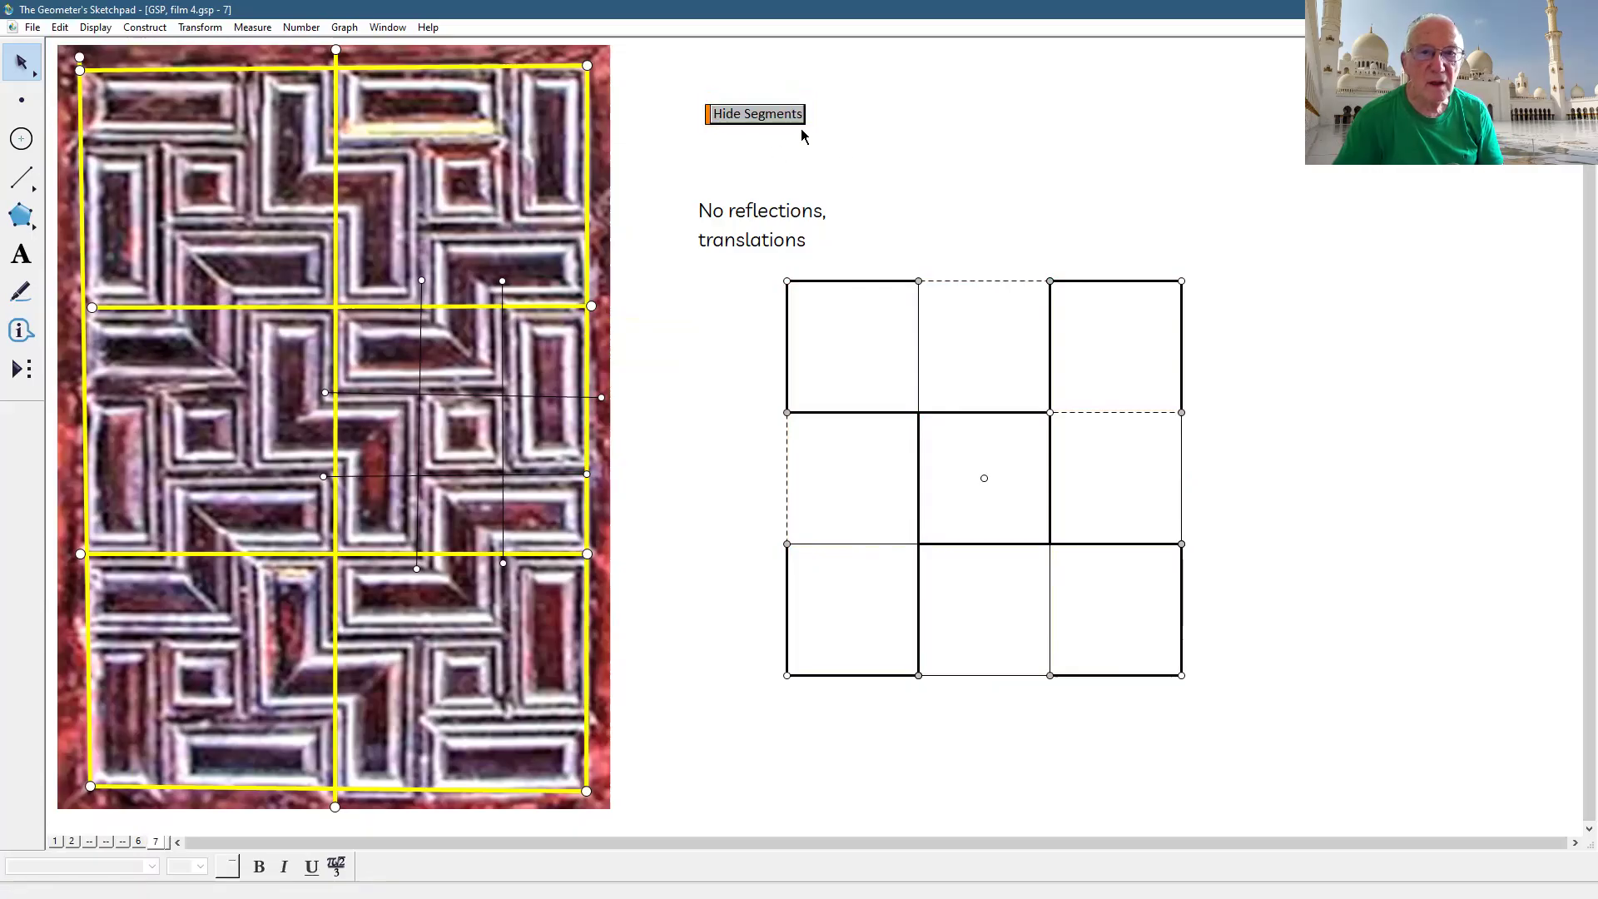
pyautogui.click(783, 121)
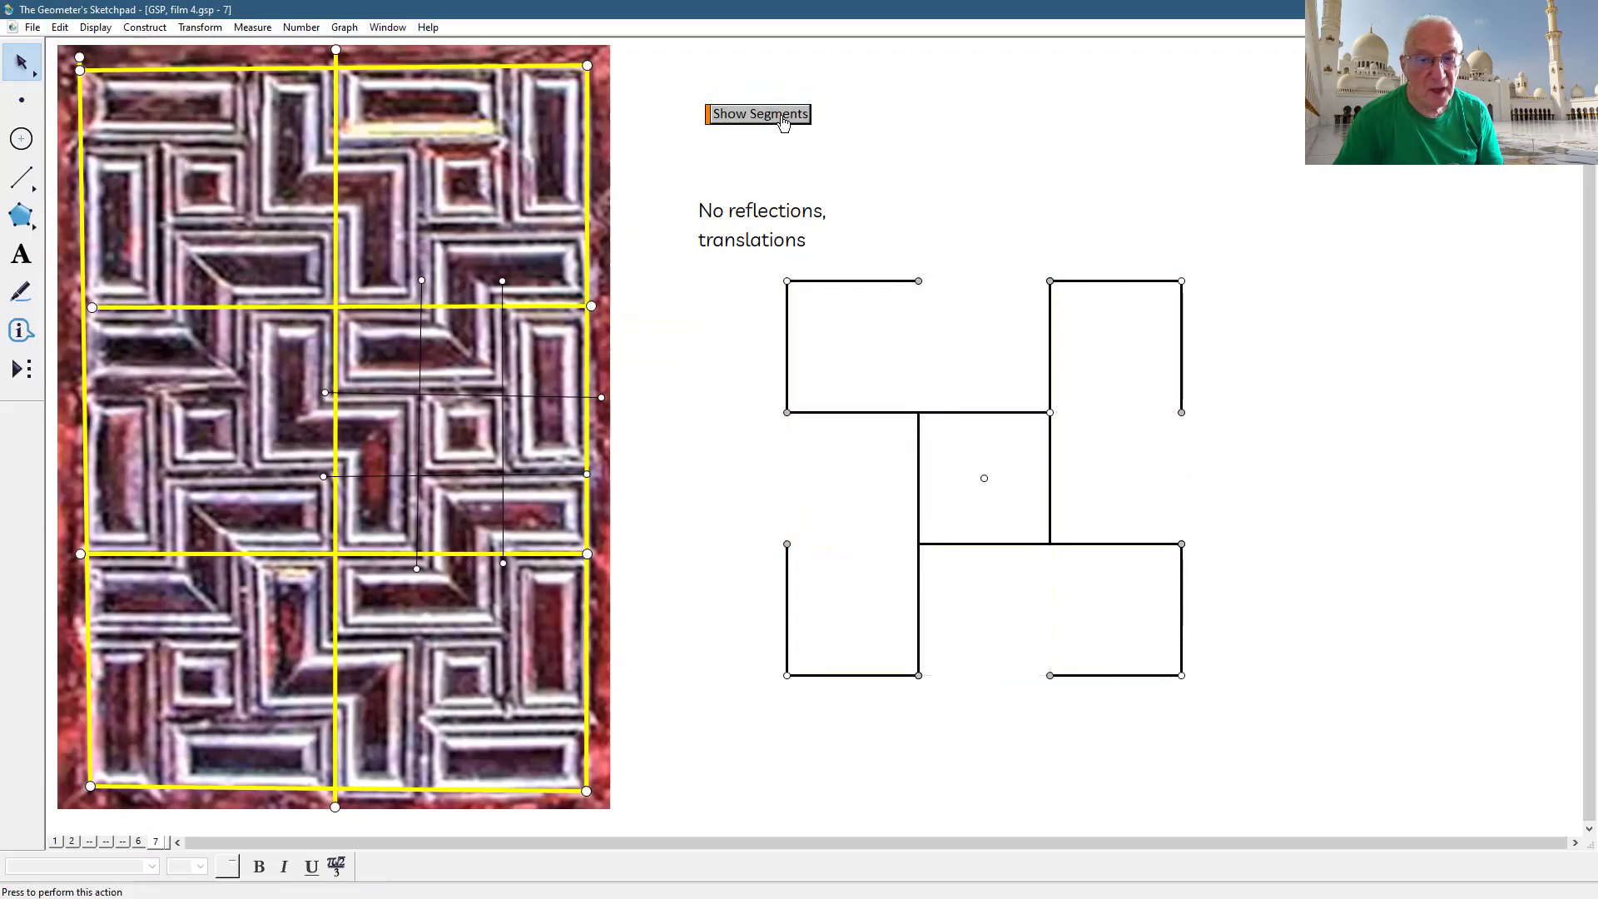
pyautogui.click(783, 121)
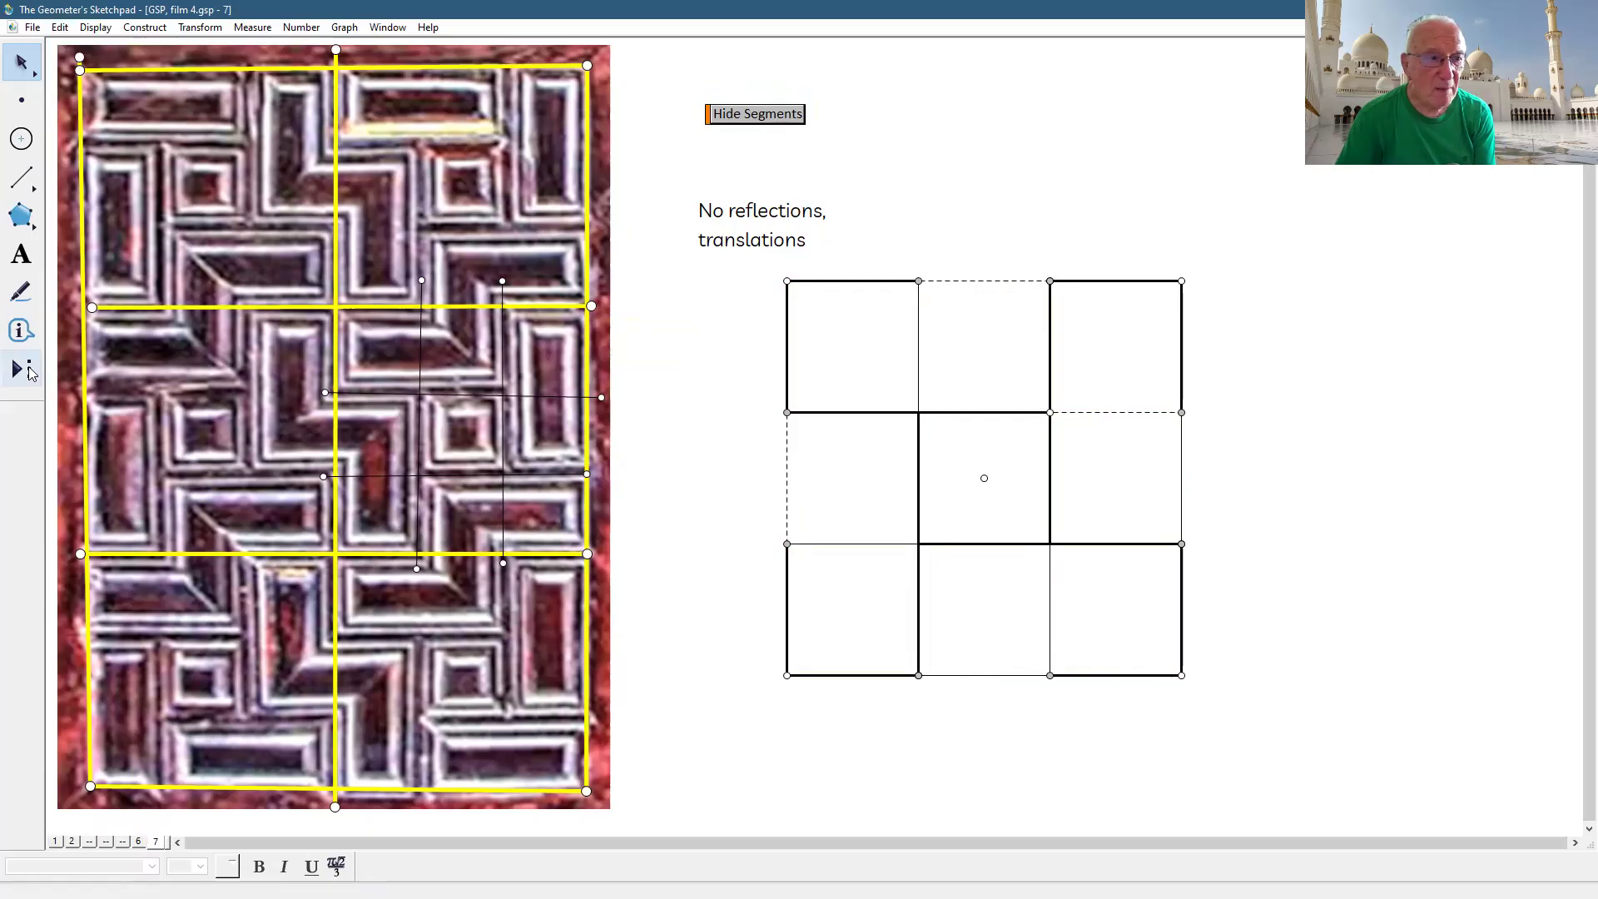
# - Apply the custom tool lines to the square's lower-left corner and the first trisection point of its bottom side
pyautogui.click(25, 370)
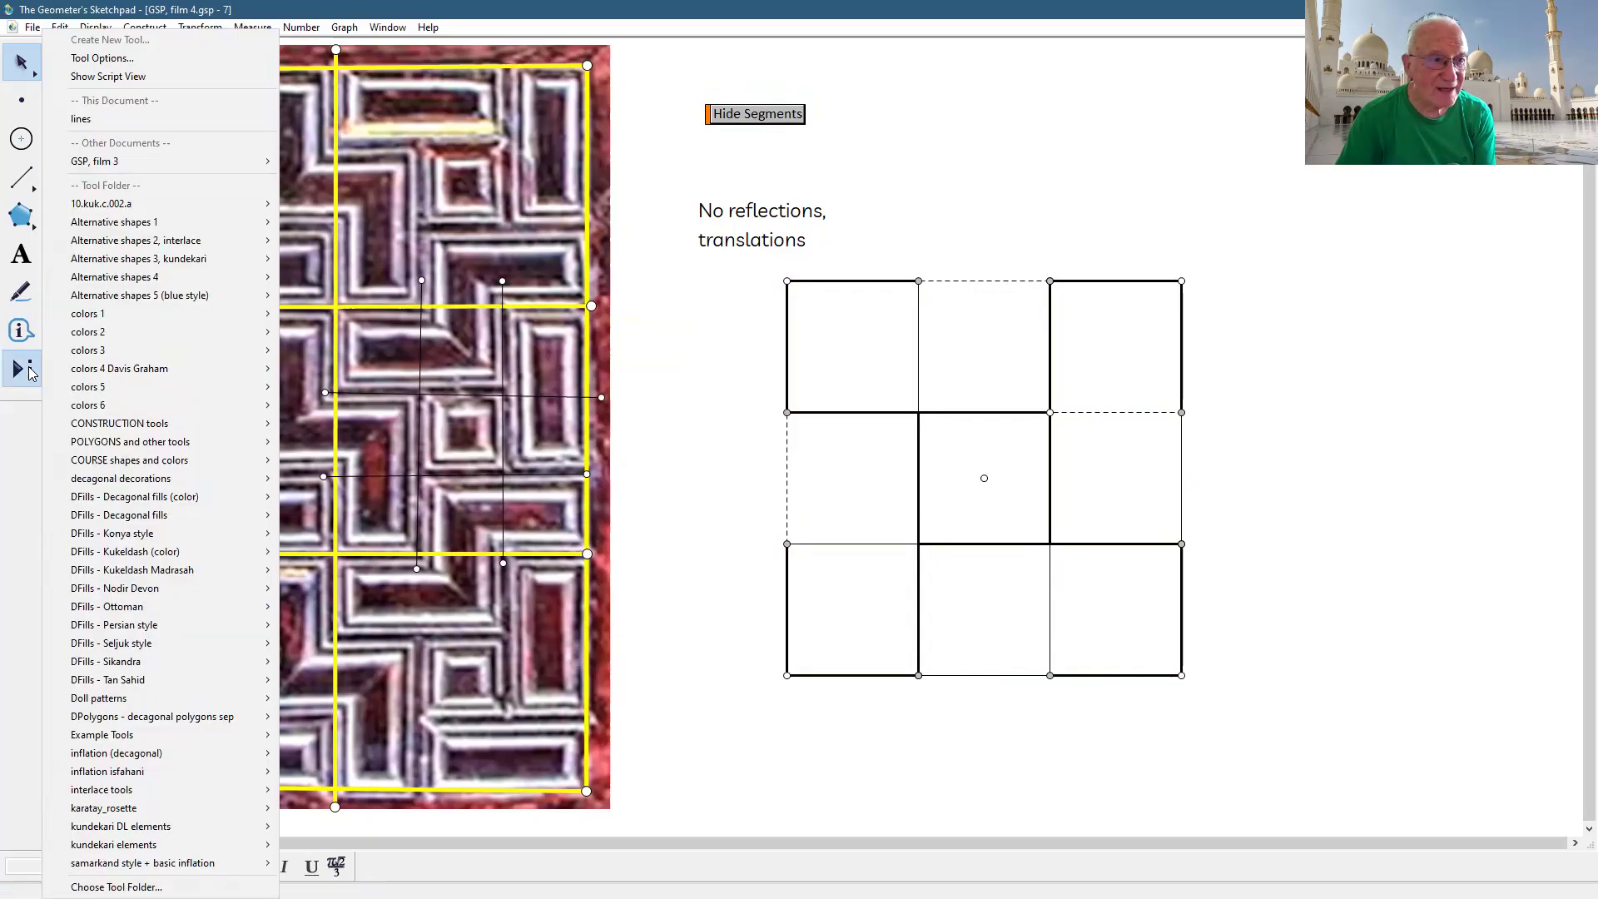
pyautogui.click(80, 120)
pyautogui.click(787, 676)
pyautogui.click(914, 677)
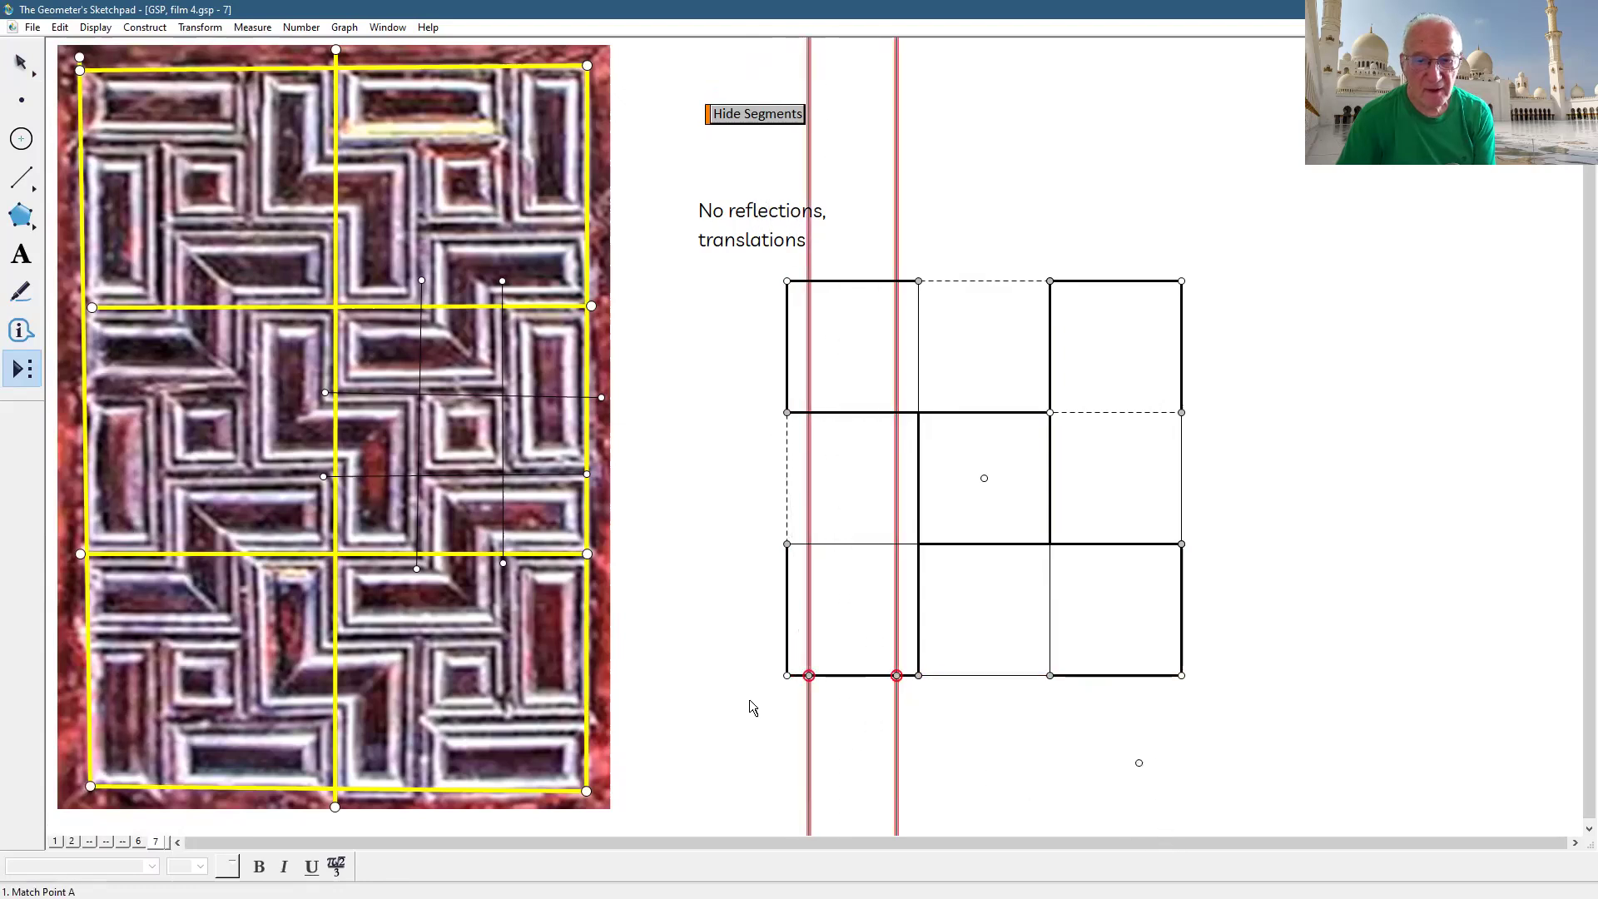
pyautogui.click(20, 63)
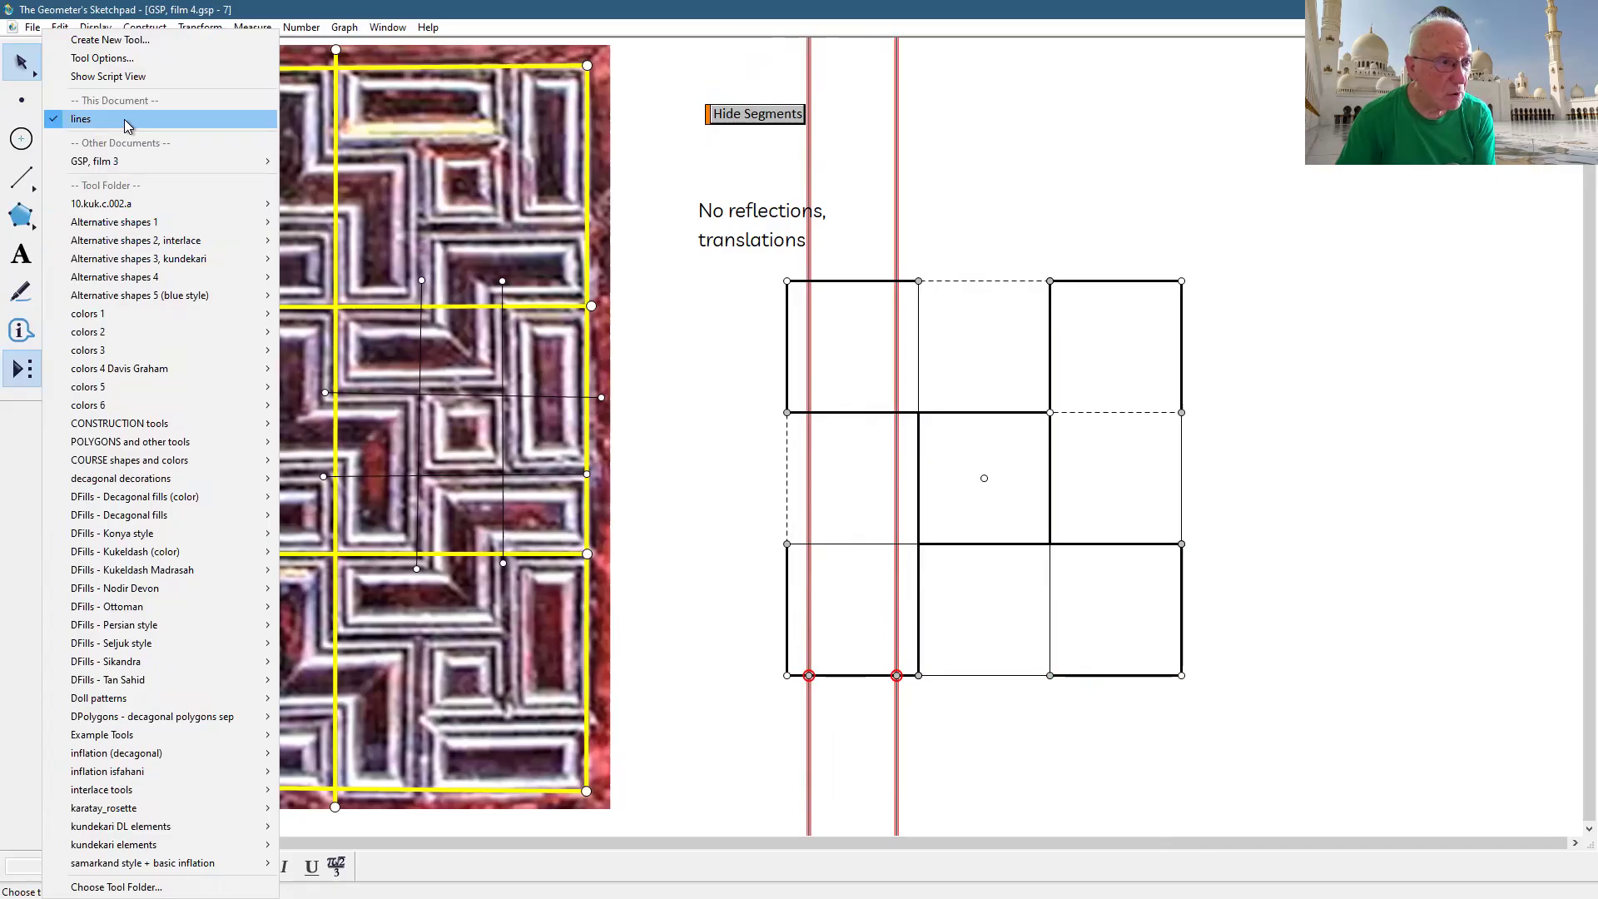
# - Show the script view of the lines tool, move its window lower, and deselect the constructed points and lines
pyautogui.click(21, 370)
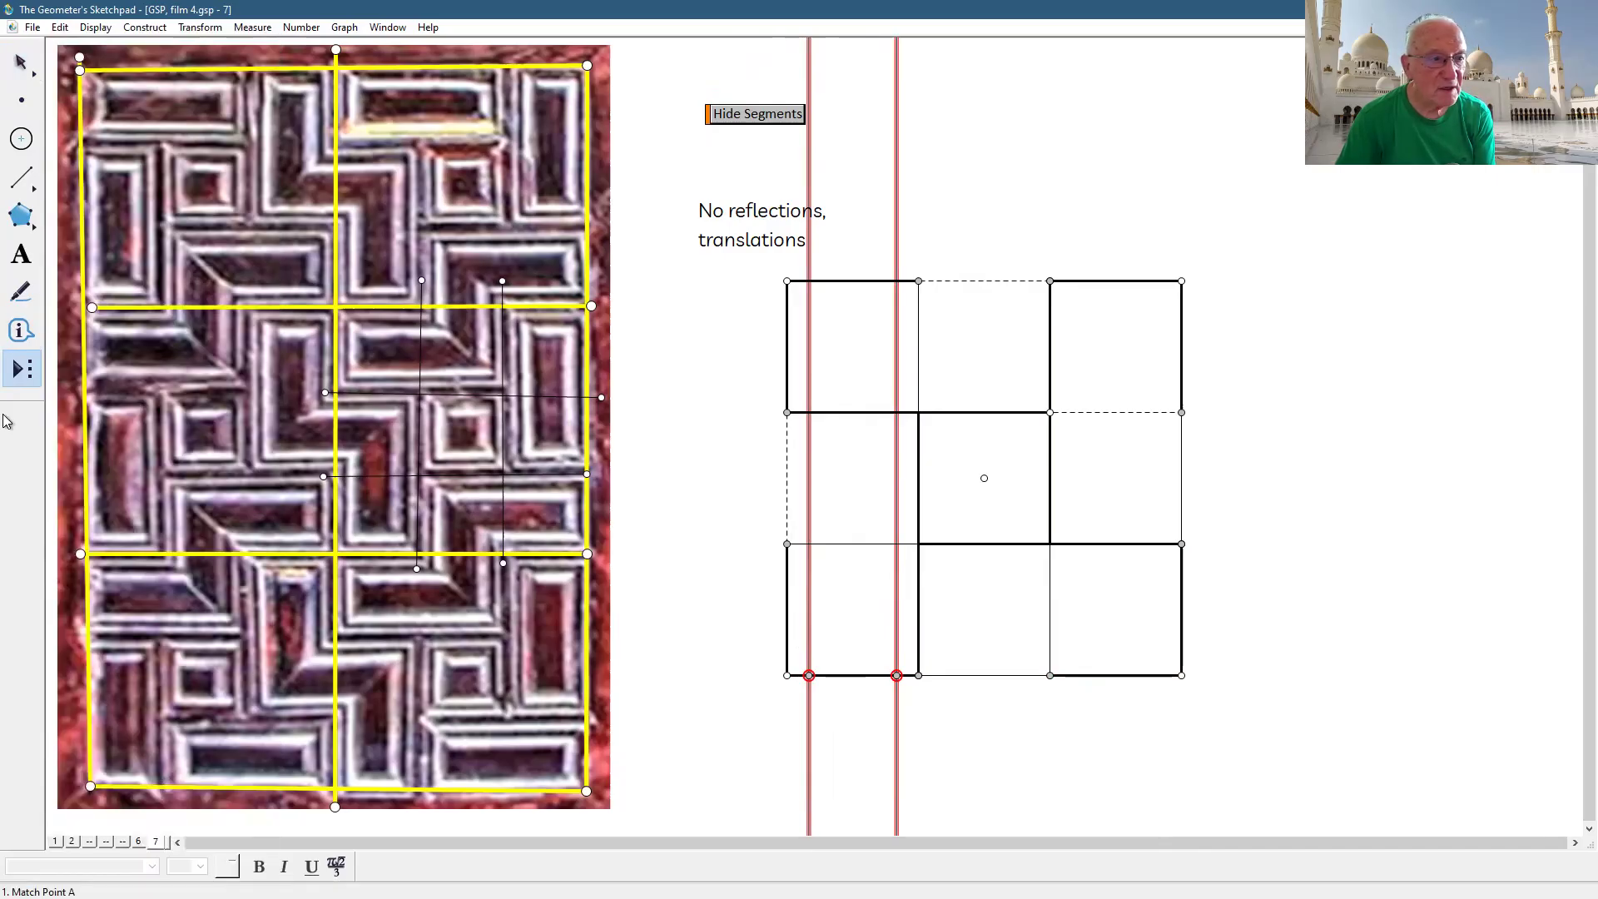
pyautogui.click(21, 371)
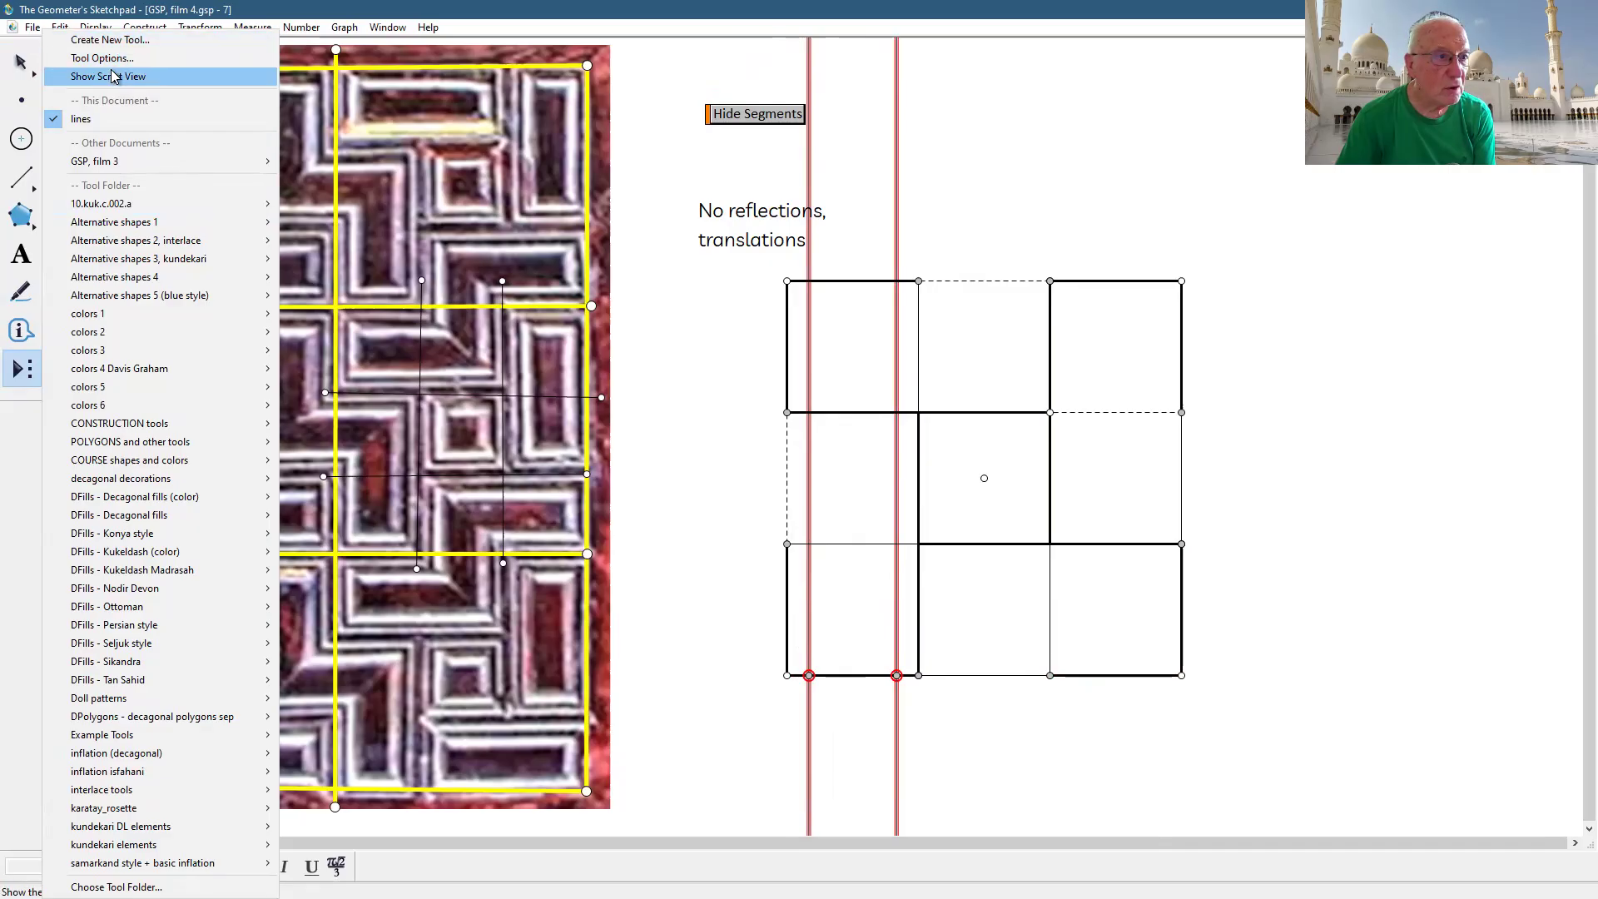
pyautogui.click(113, 78)
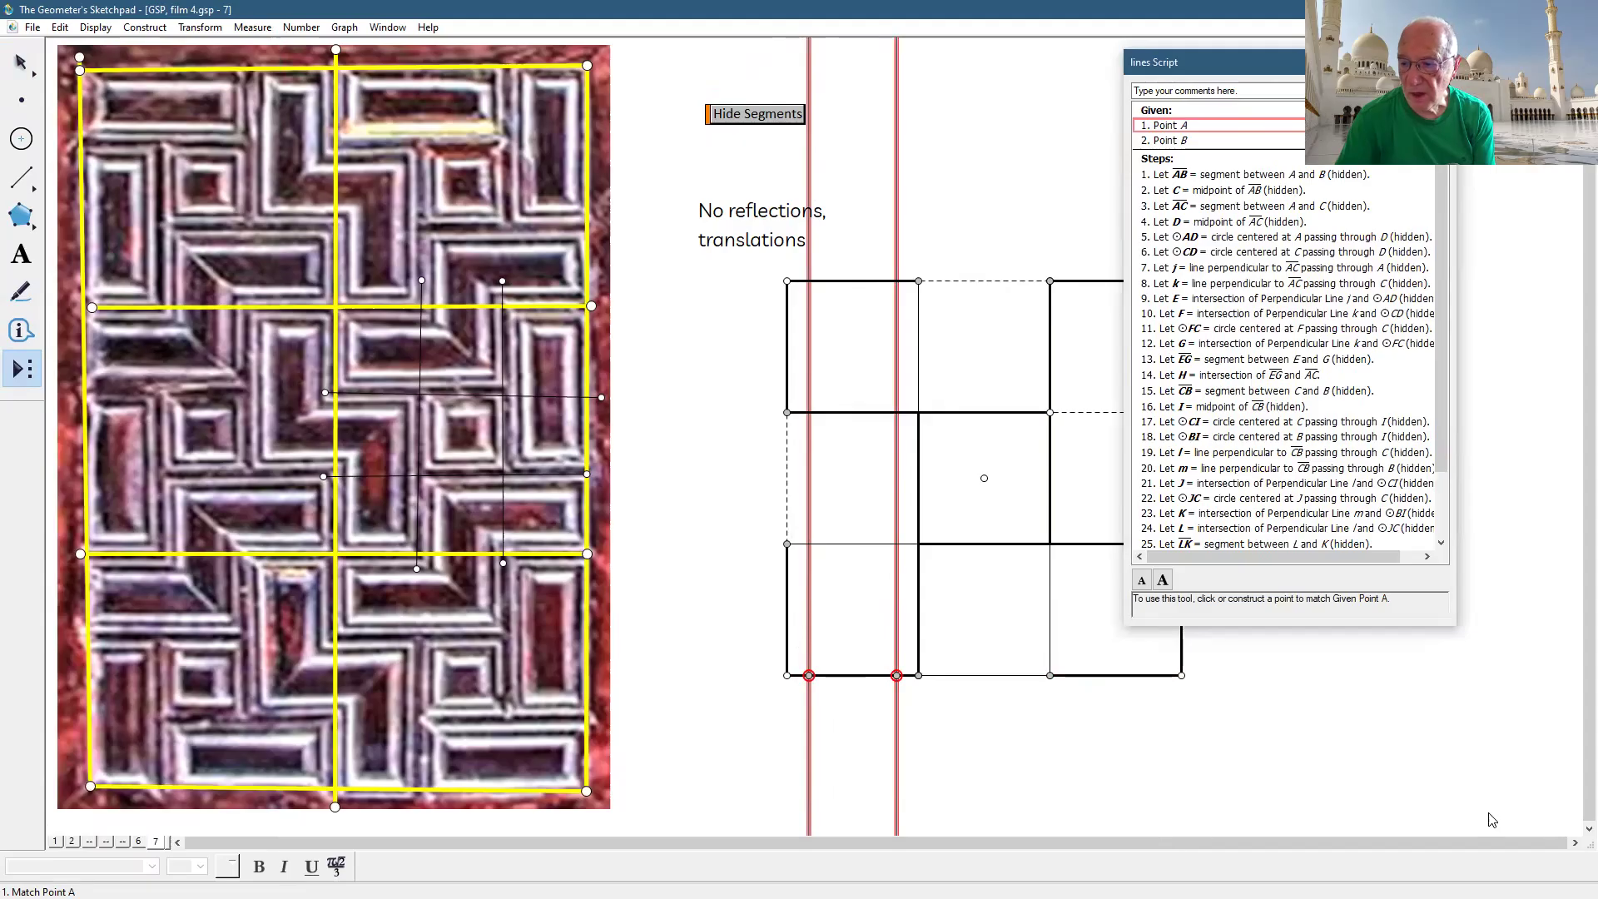
pyautogui.moveTo(1439, 622); pyautogui.dragTo(1486, 815)
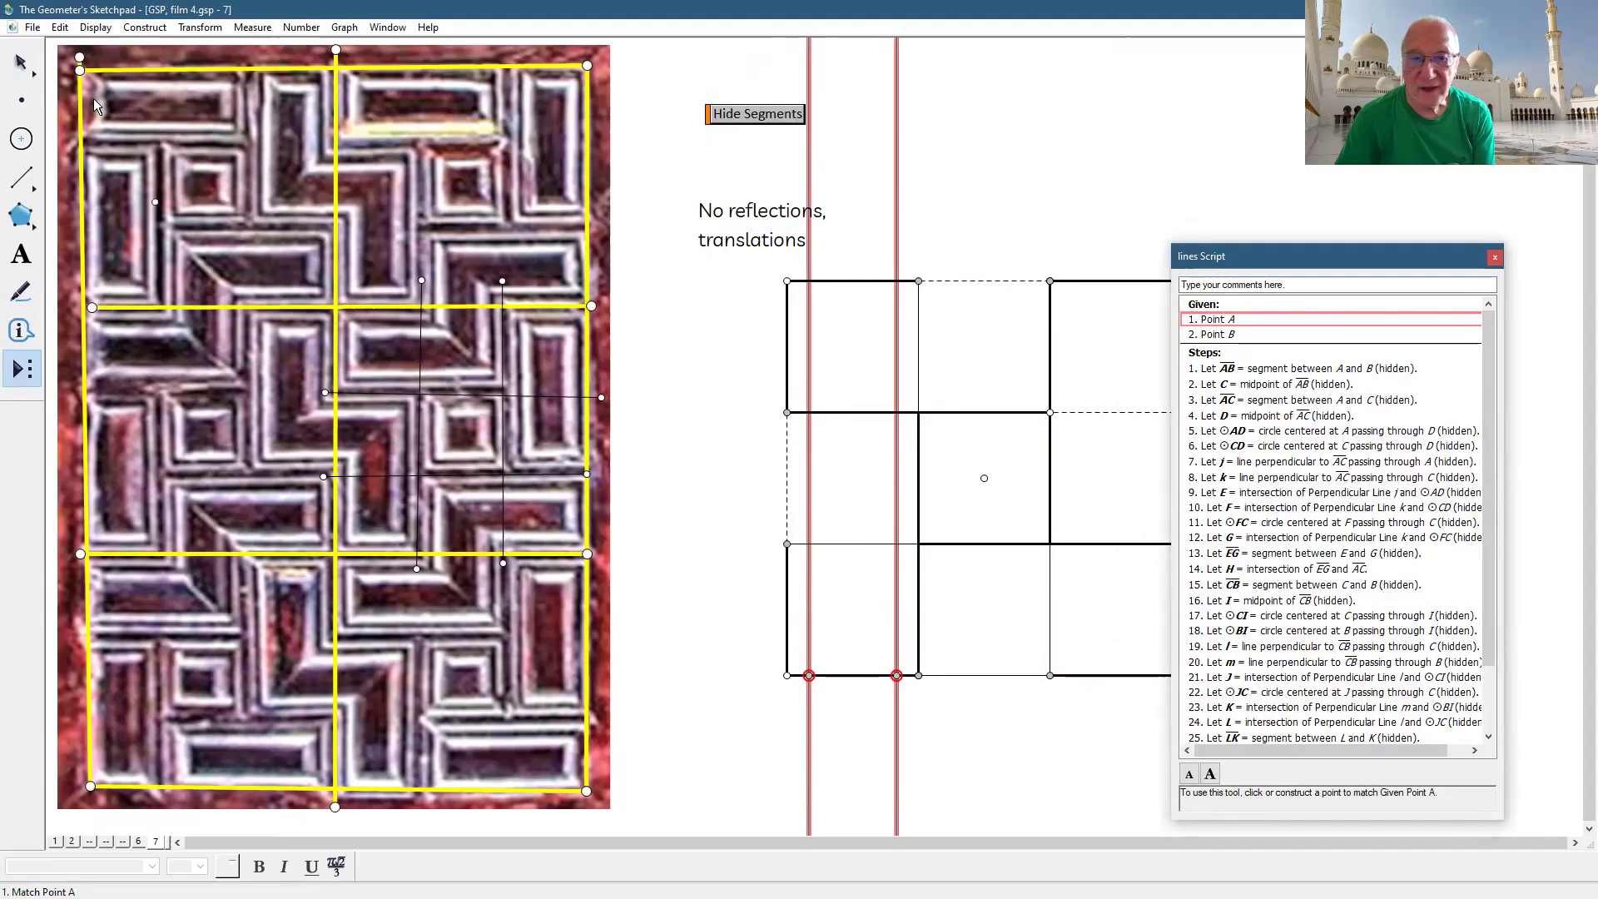
pyautogui.click(15, 56)
pyautogui.click(1005, 732)
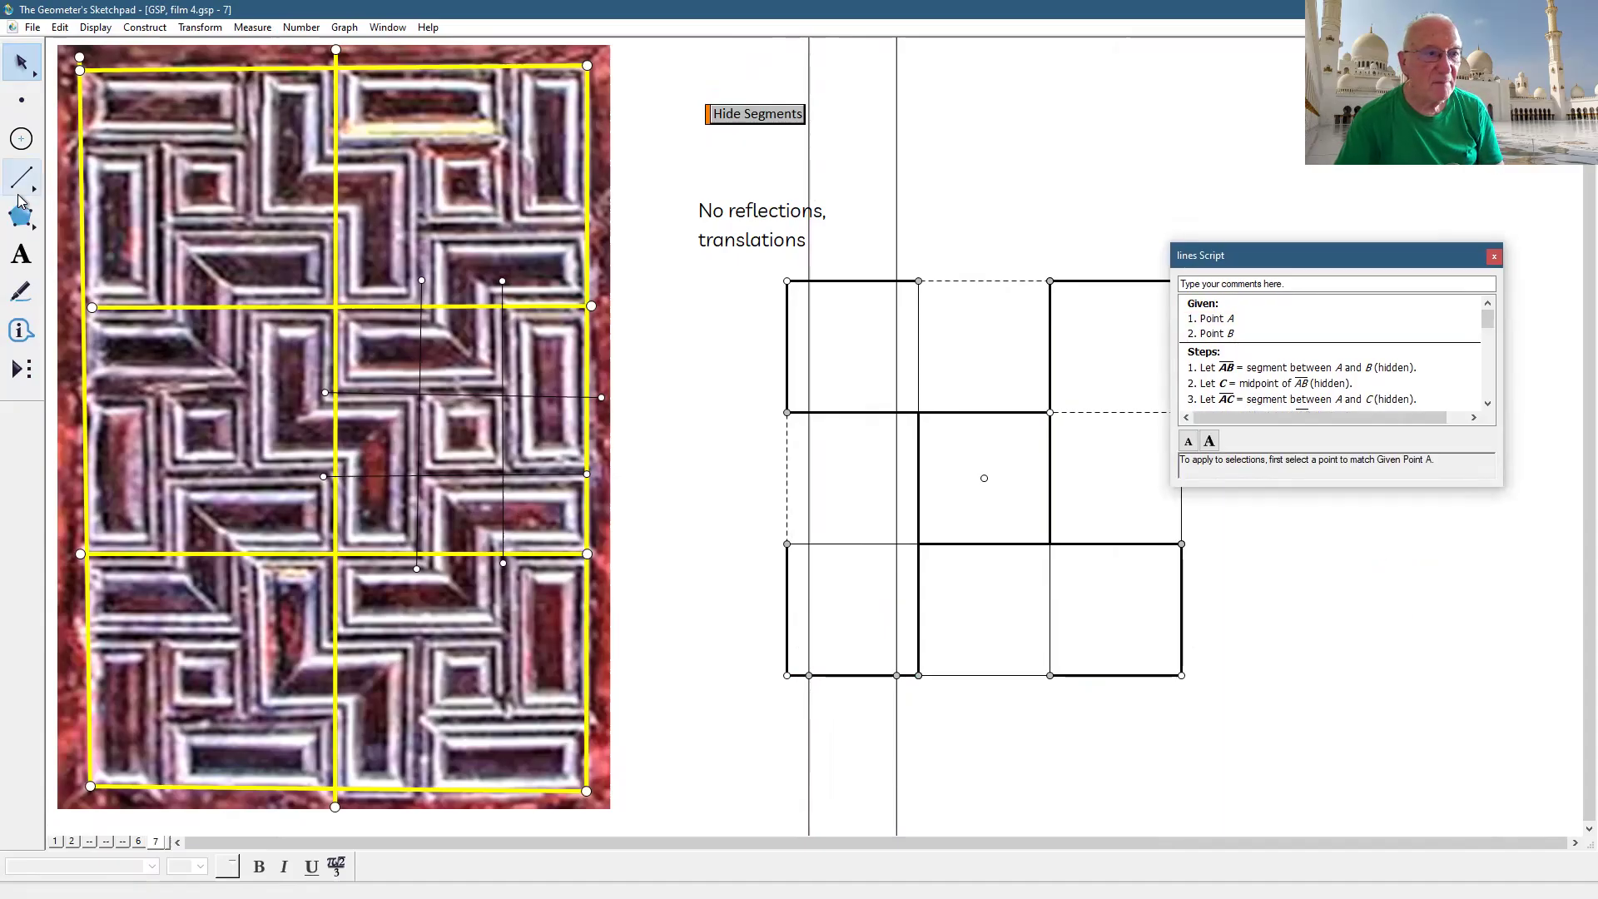
# - Place two free points below the square's lower-right corner as given points A and B for the lines script
pyautogui.click(20, 99)
pyautogui.click(217, 294)
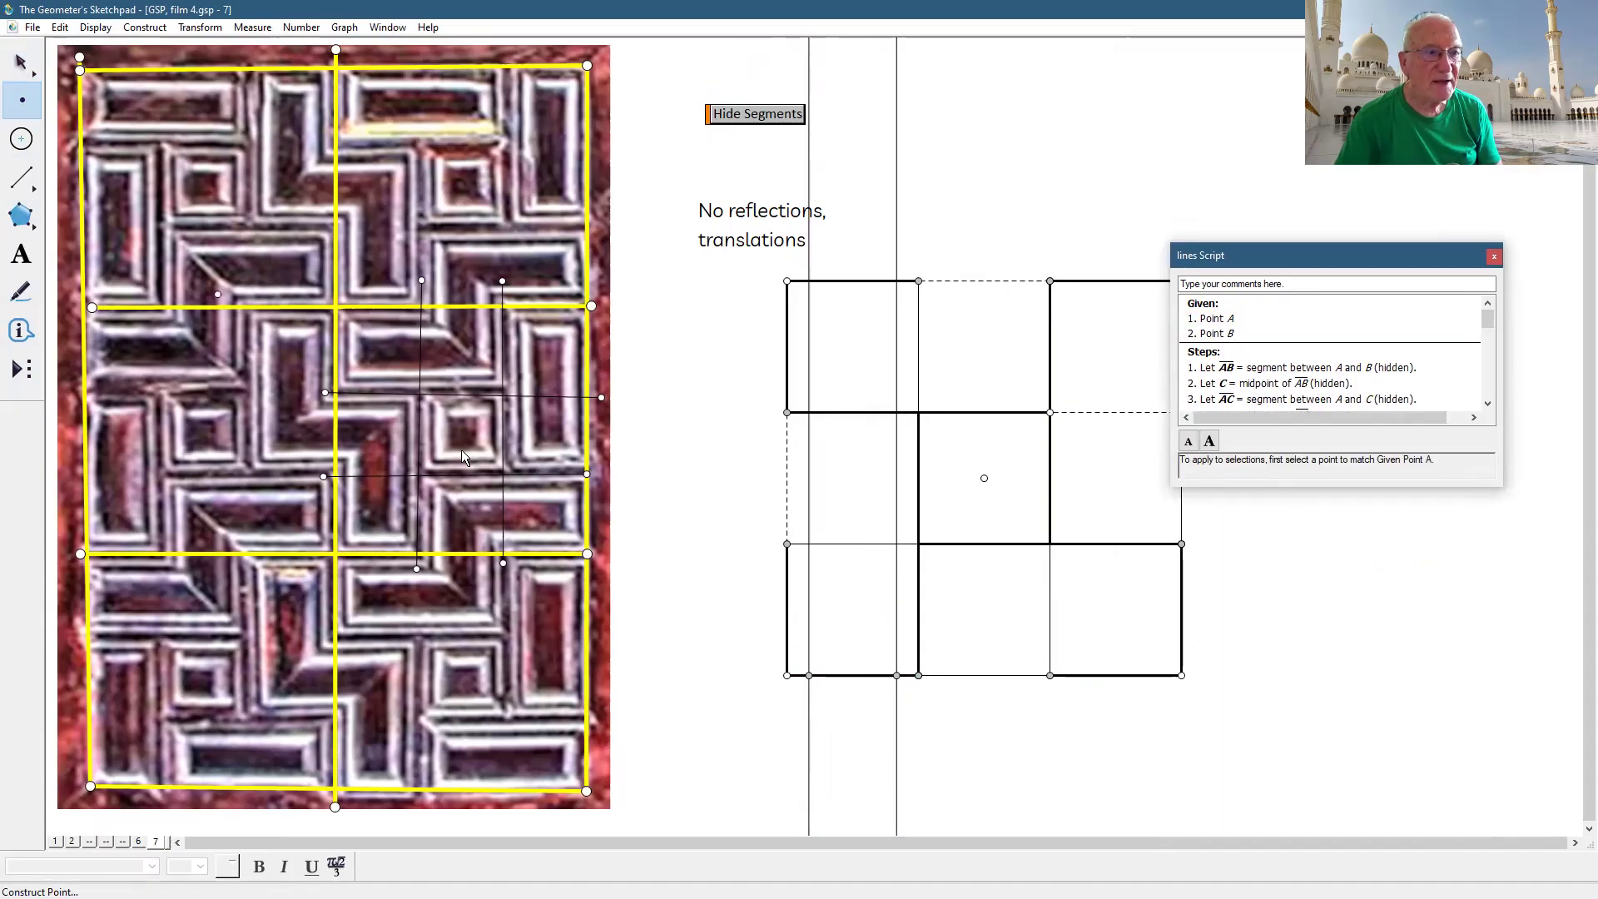
pyautogui.click(1178, 782)
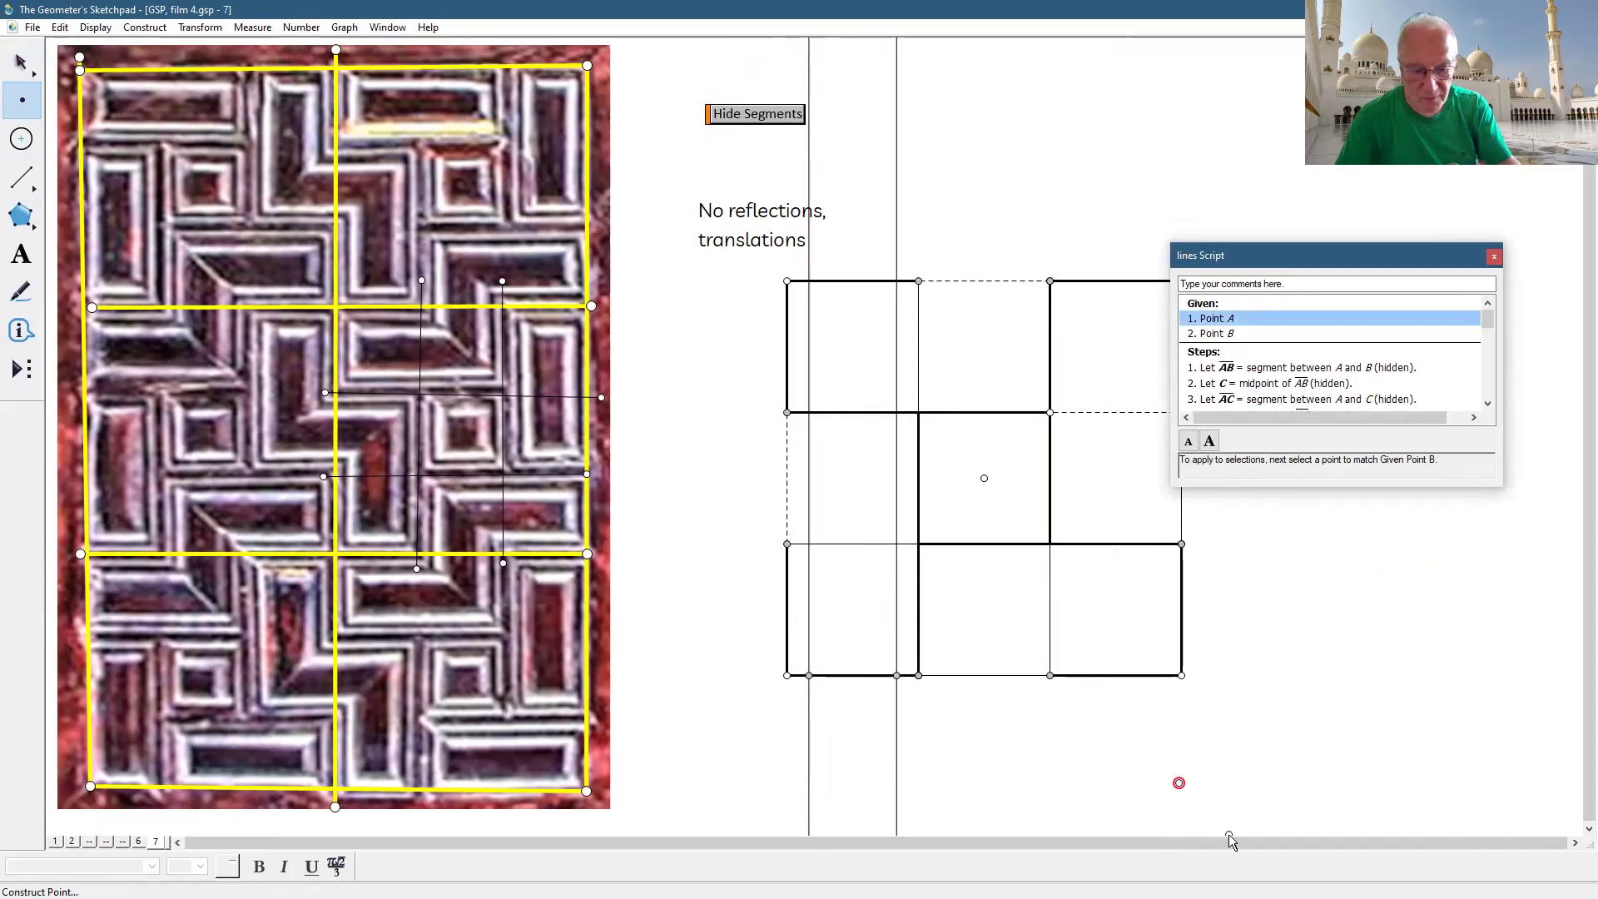
pyautogui.click(1304, 776)
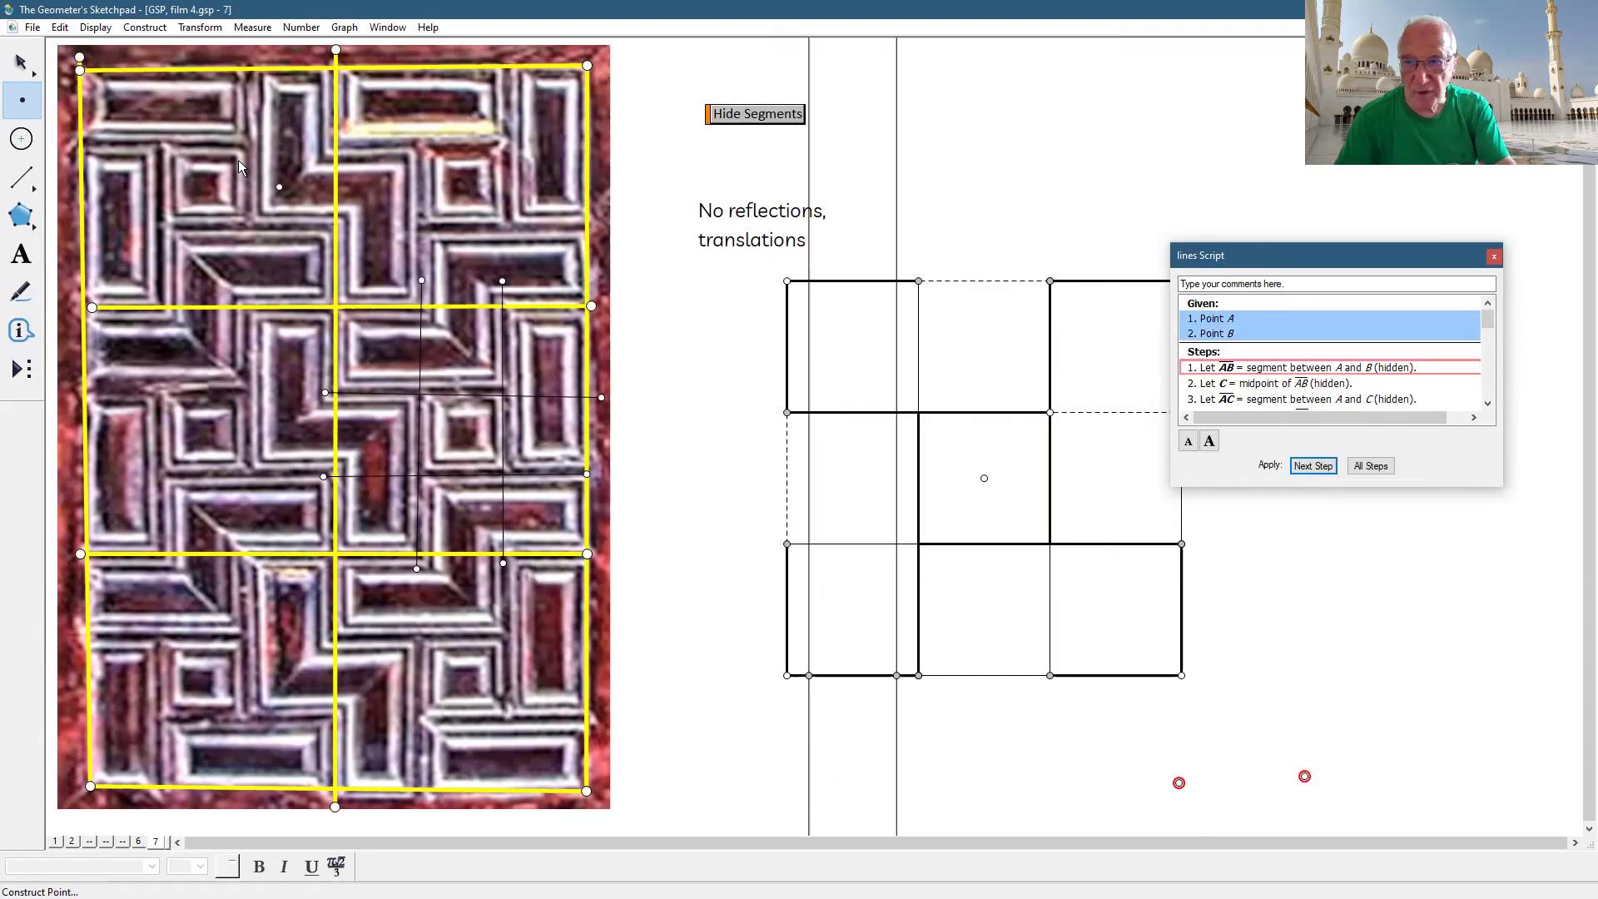
pyautogui.click(21, 63)
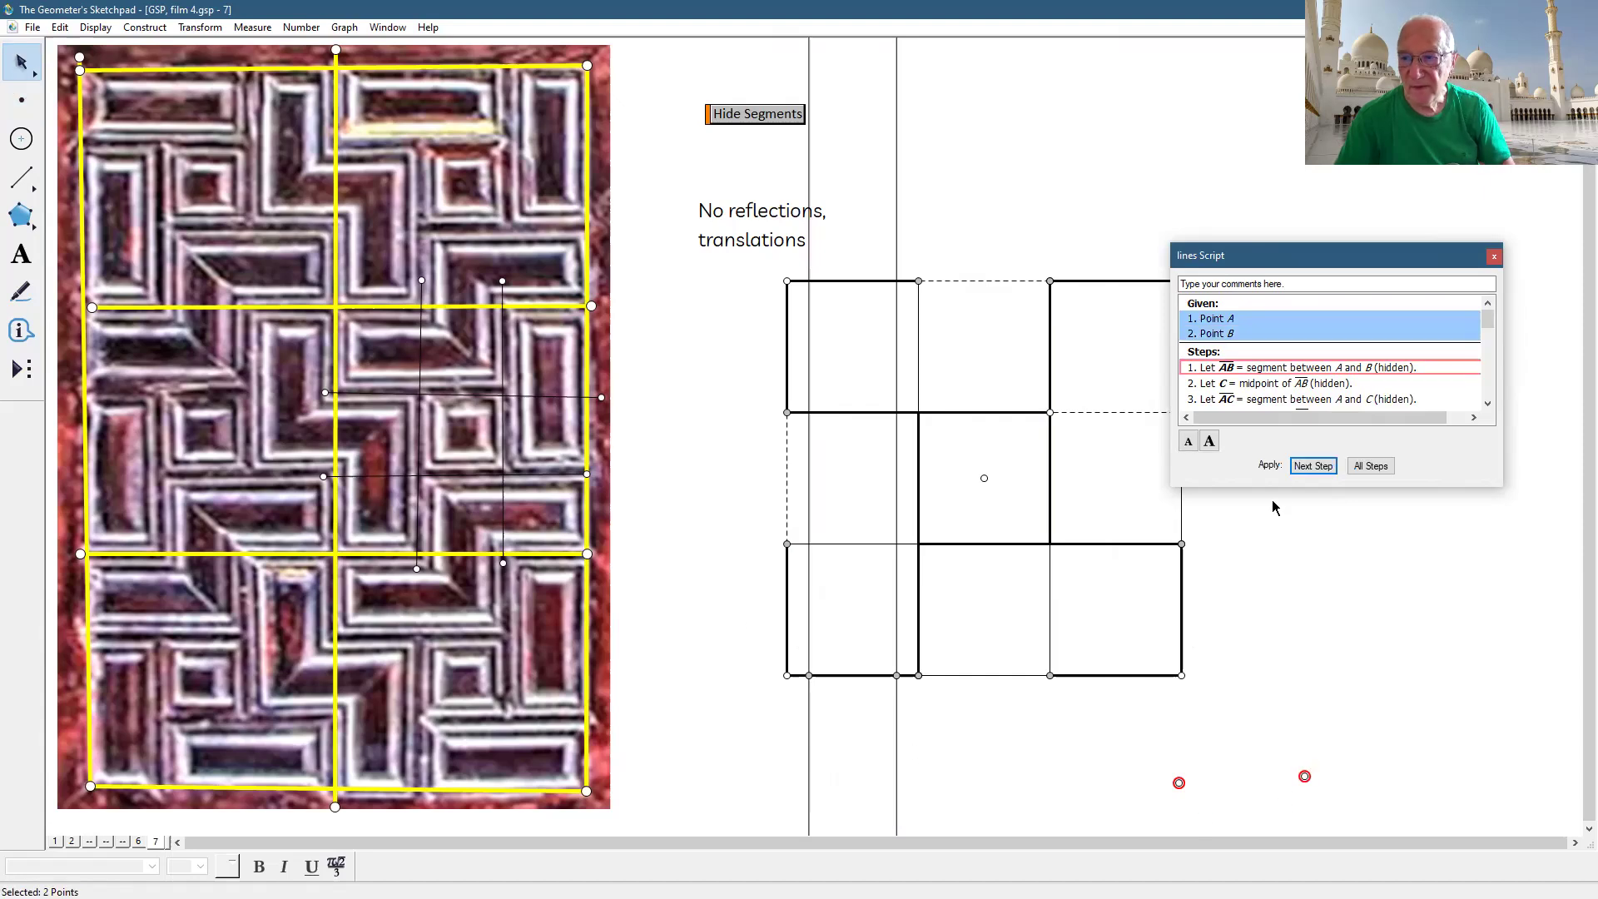
# - Apply steps 1 to 9 of the lines script to the two free points, constructing segment AB, midpoints C and D, circles, perpendiculars and intersection E
pyautogui.click(1305, 471)
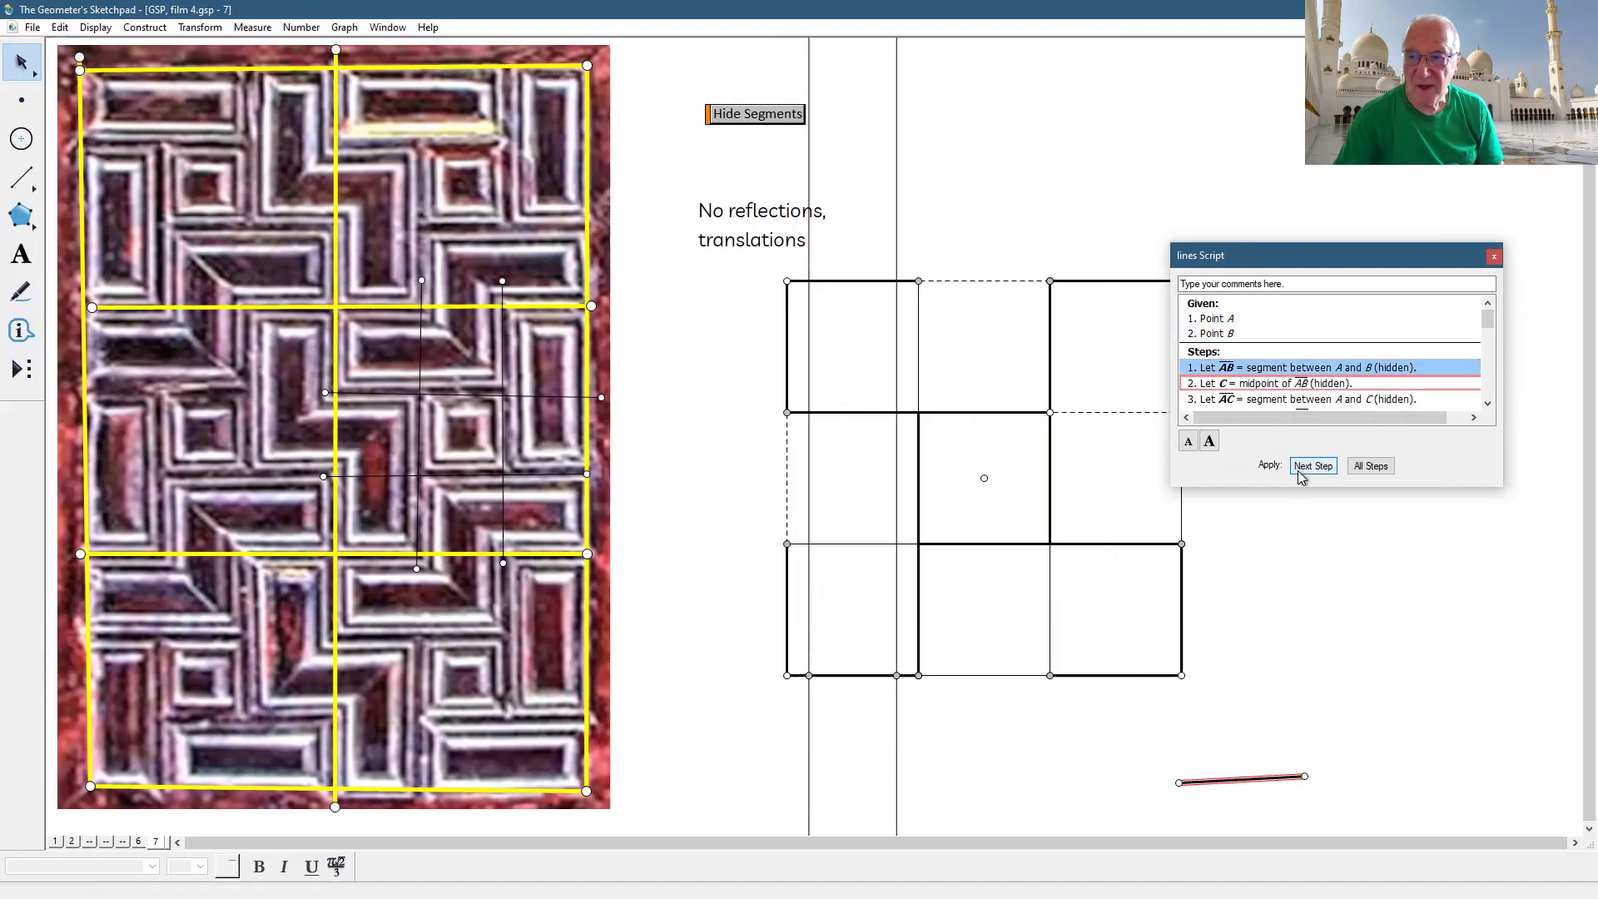
pyautogui.click(1306, 470)
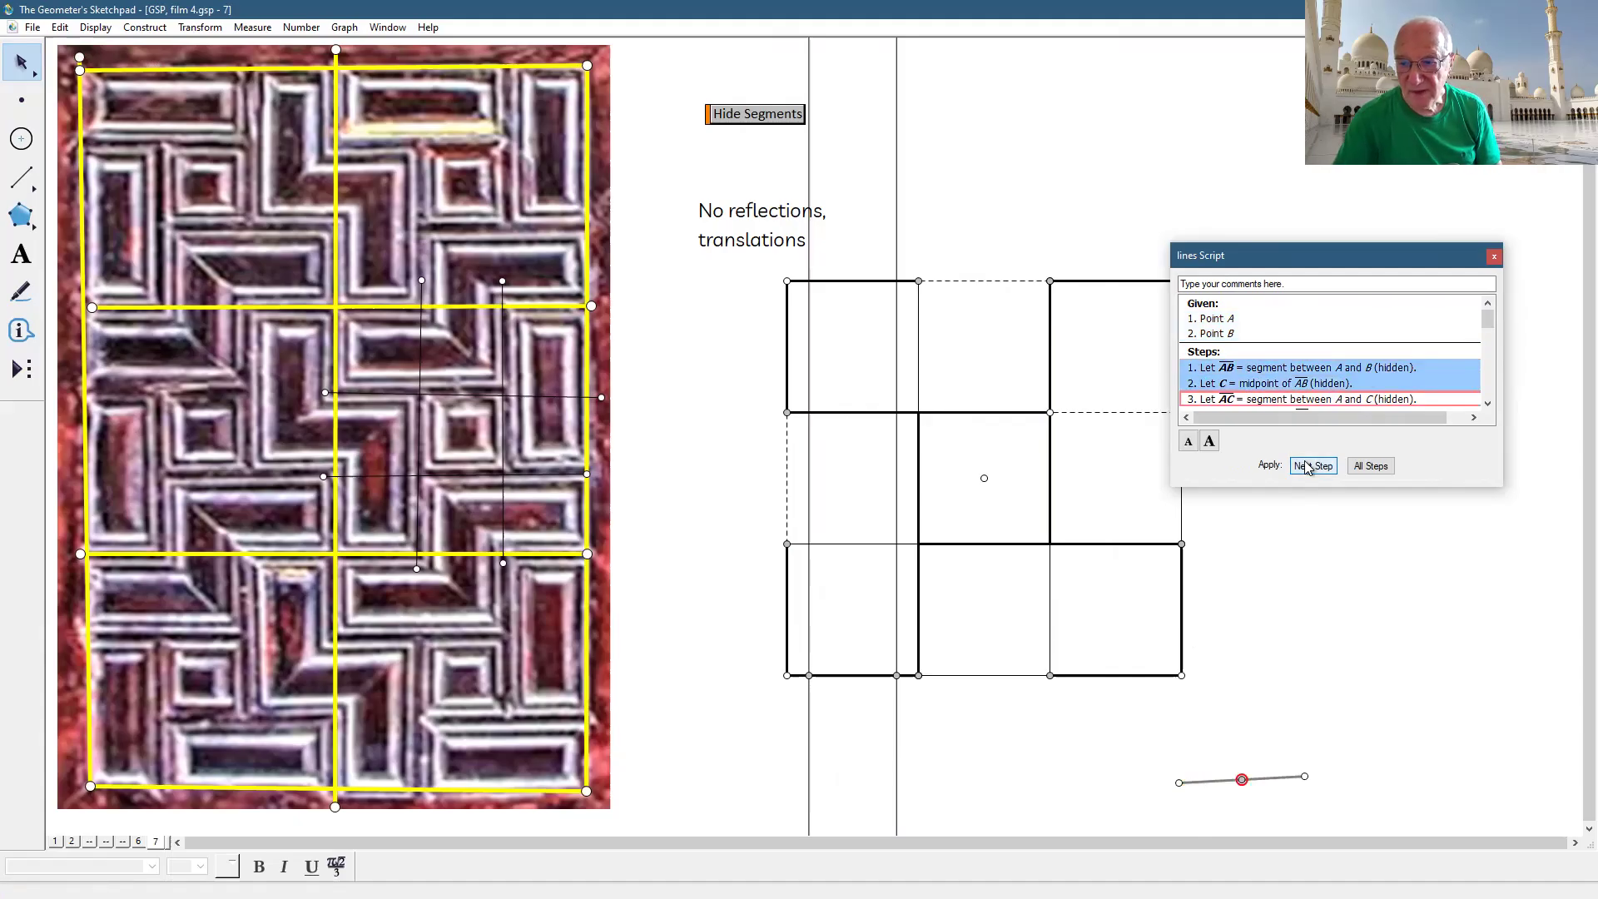
pyautogui.click(1305, 469)
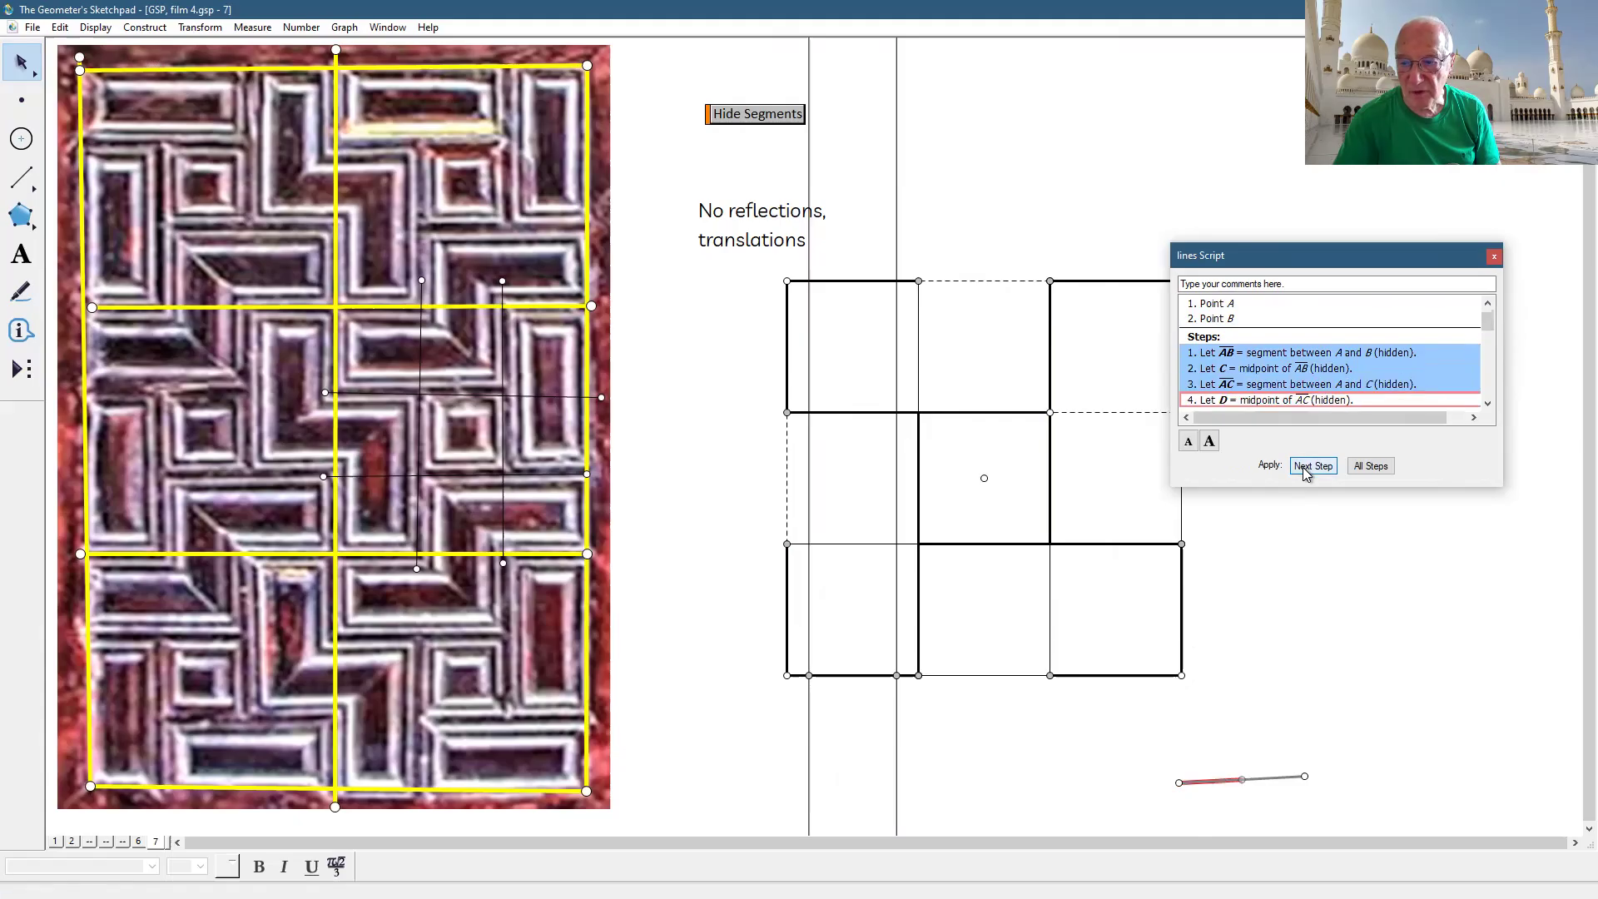
pyautogui.click(1305, 469)
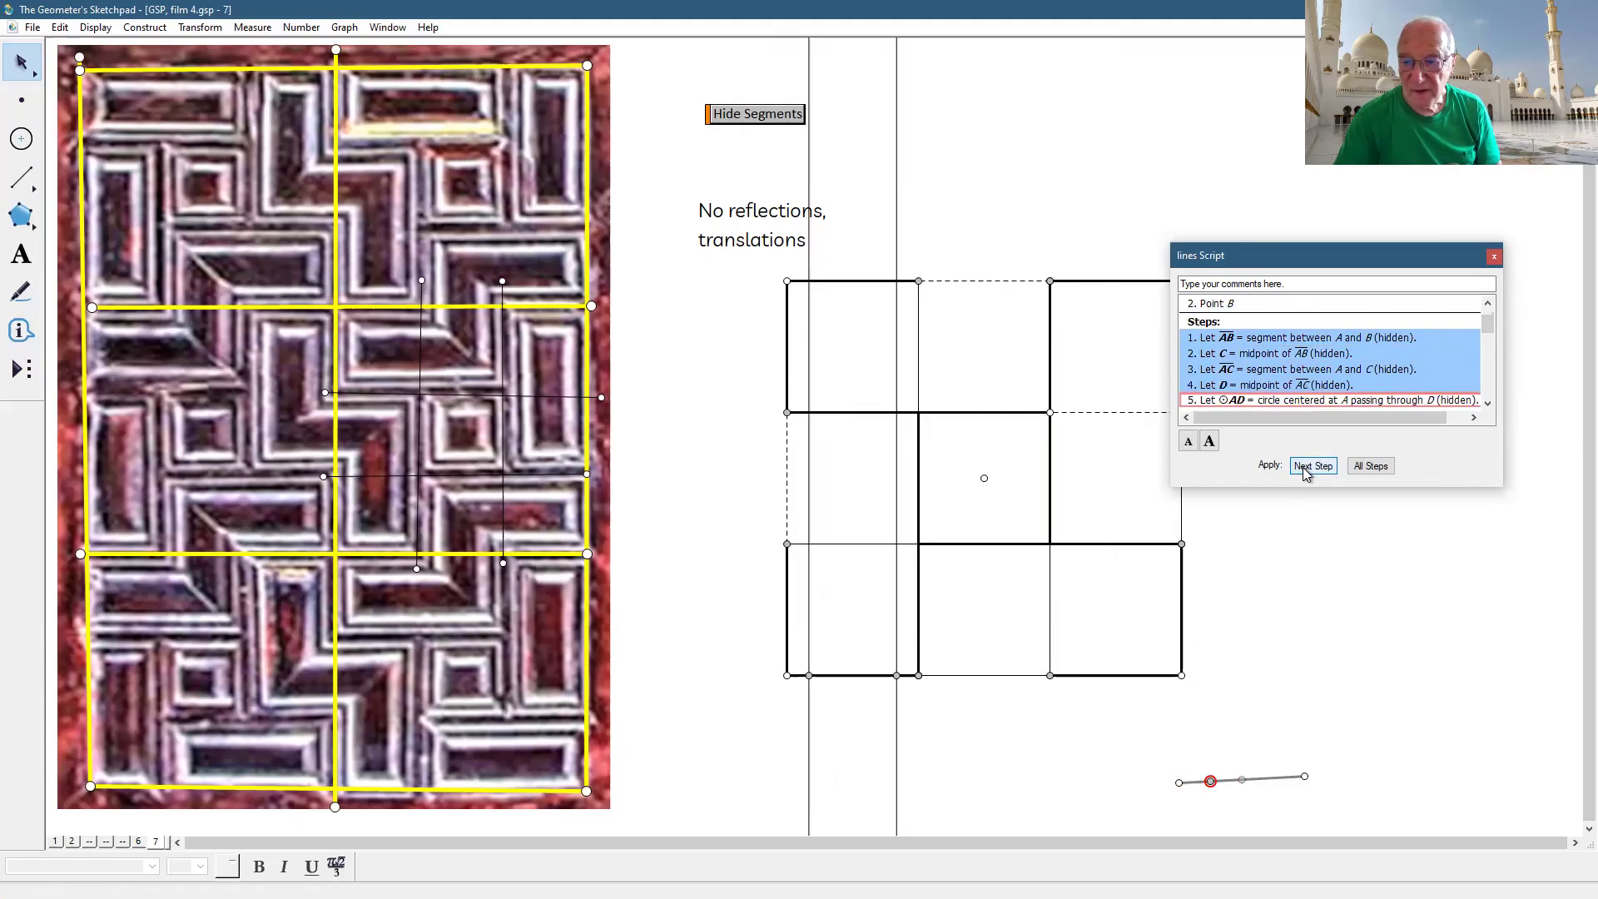
pyautogui.click(1304, 469)
pyautogui.click(1305, 469)
pyautogui.click(1304, 470)
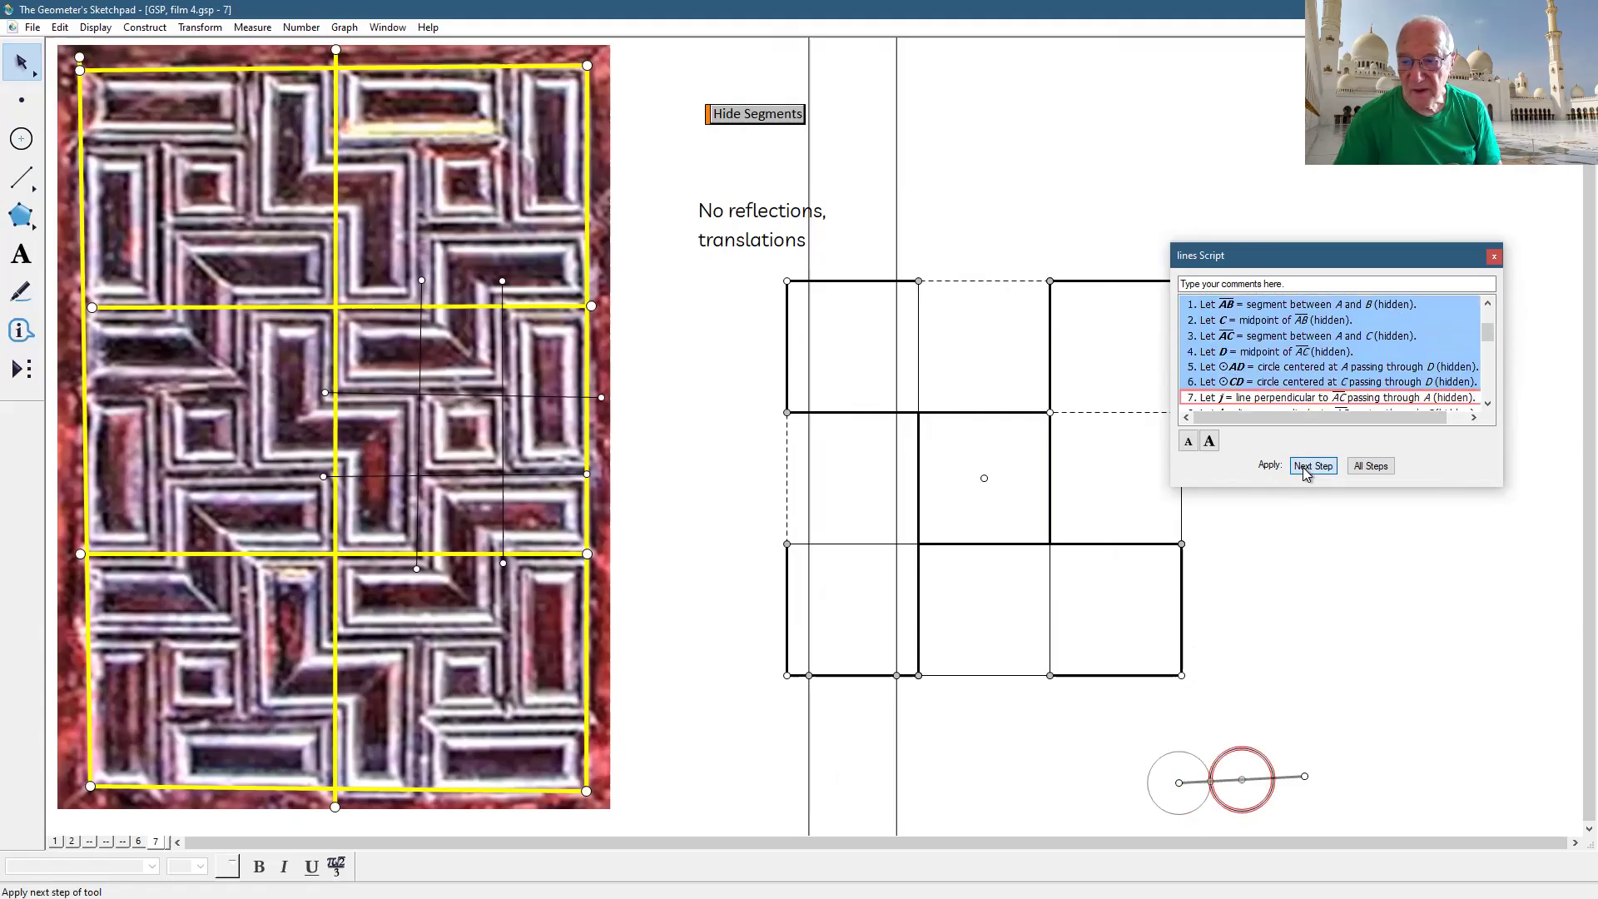
pyautogui.click(1305, 469)
pyautogui.click(1305, 469)
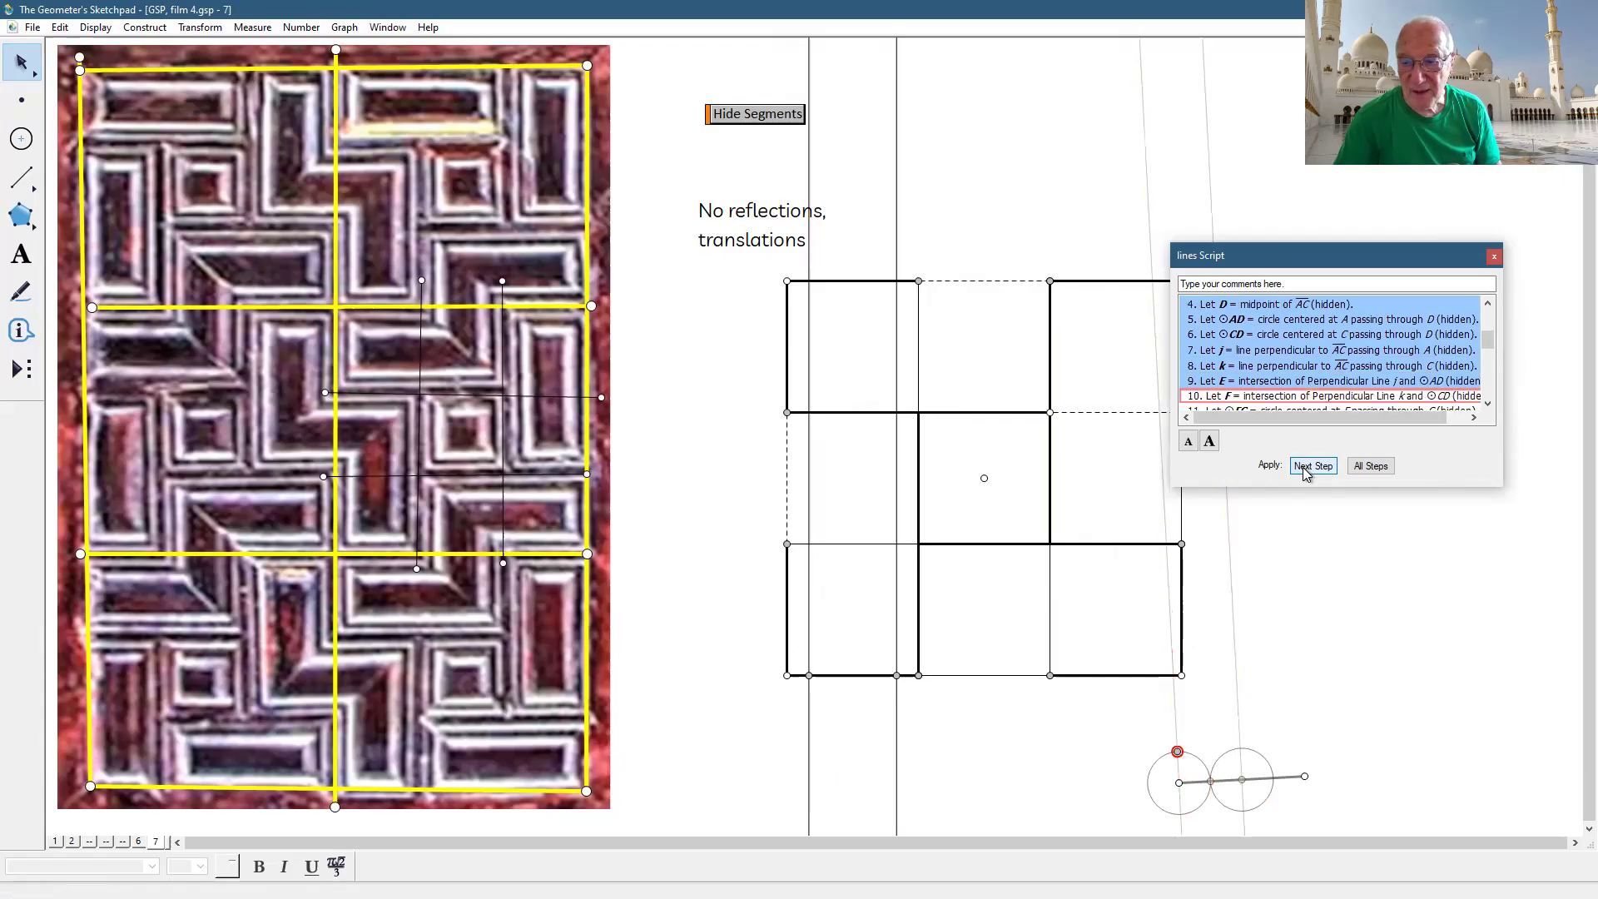
# - Apply steps 10 to 17 of the lines script, constructing point H on AC, midpoint I of CB and circle CI
pyautogui.click(1305, 468)
pyautogui.click(1305, 468)
pyautogui.click(1305, 468)
pyautogui.click(1304, 467)
pyautogui.click(1305, 467)
pyautogui.click(1304, 467)
pyautogui.click(1305, 468)
pyautogui.click(1304, 467)
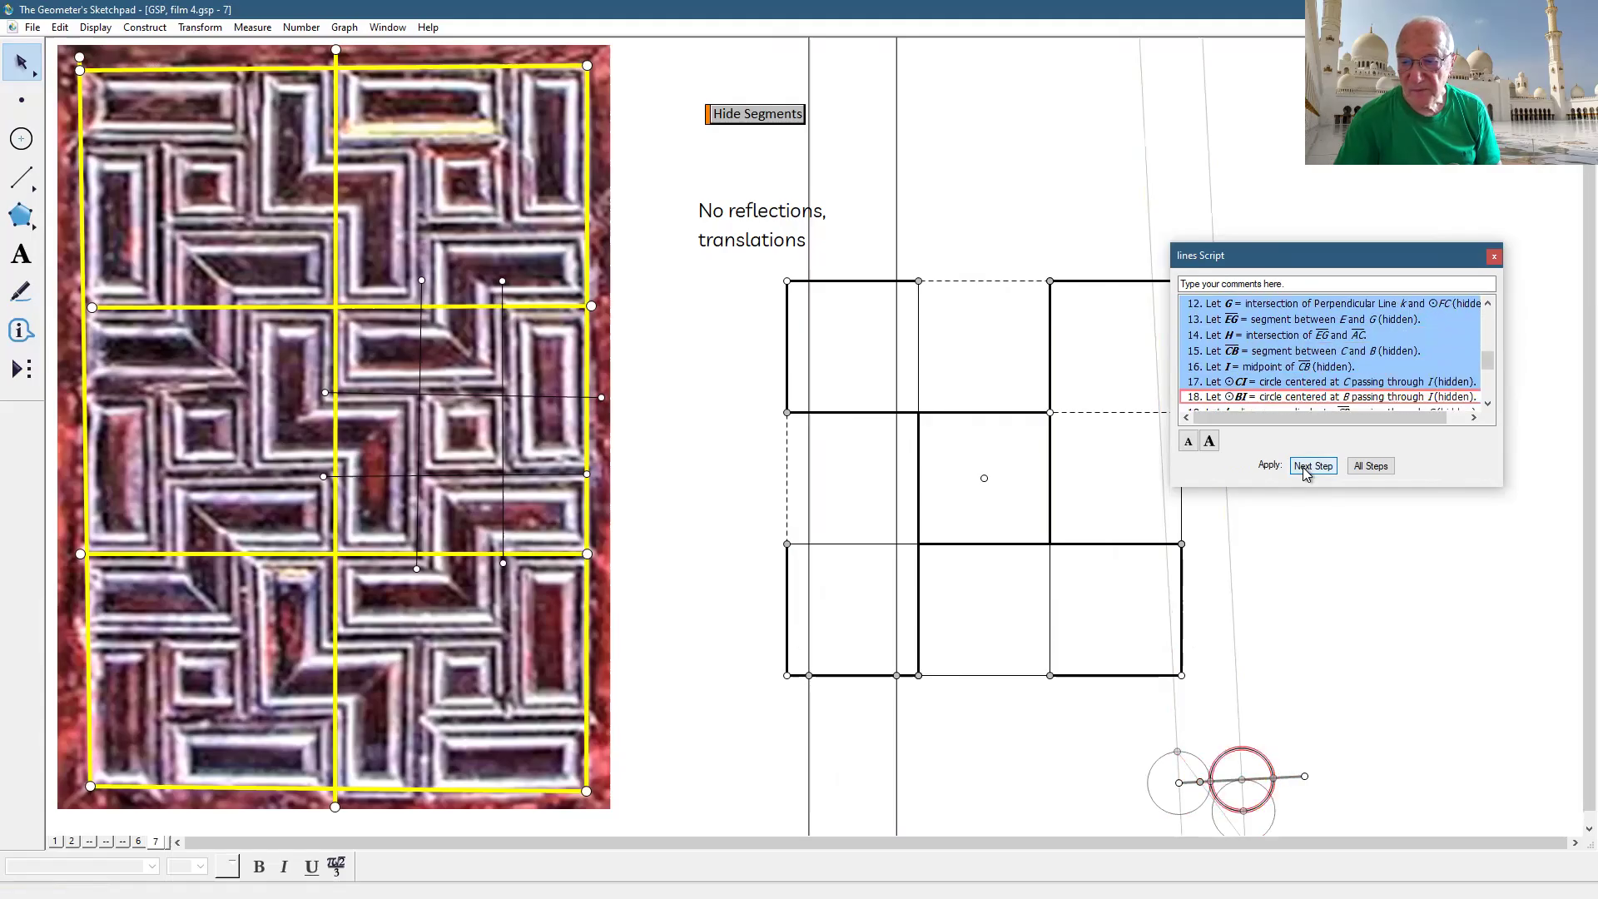
# - Apply the remaining lines script steps from 18 on, constructing point M on CB and the two perpendicular lines through H and M
pyautogui.click(1305, 467)
pyautogui.click(1305, 468)
pyautogui.click(1305, 468)
pyautogui.click(1305, 468)
pyautogui.click(1305, 467)
pyautogui.click(1305, 467)
pyautogui.click(1305, 468)
pyautogui.click(1305, 468)
pyautogui.click(1305, 468)
pyautogui.click(1304, 467)
pyautogui.click(1312, 466)
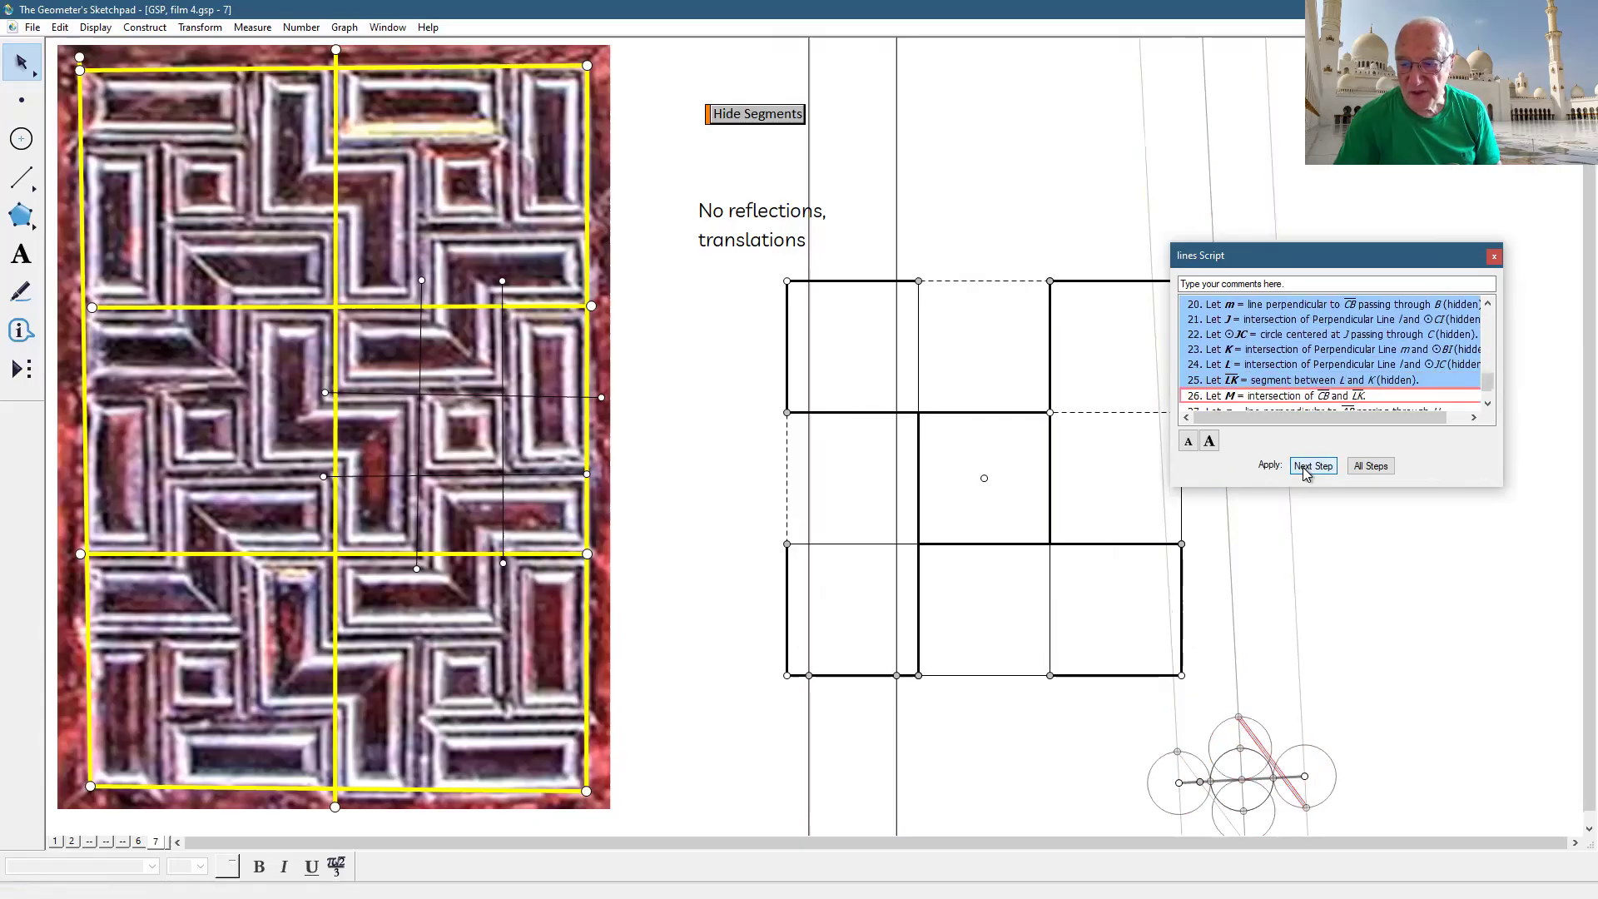
pyautogui.click(1312, 466)
pyautogui.click(1313, 466)
pyautogui.click(1312, 466)
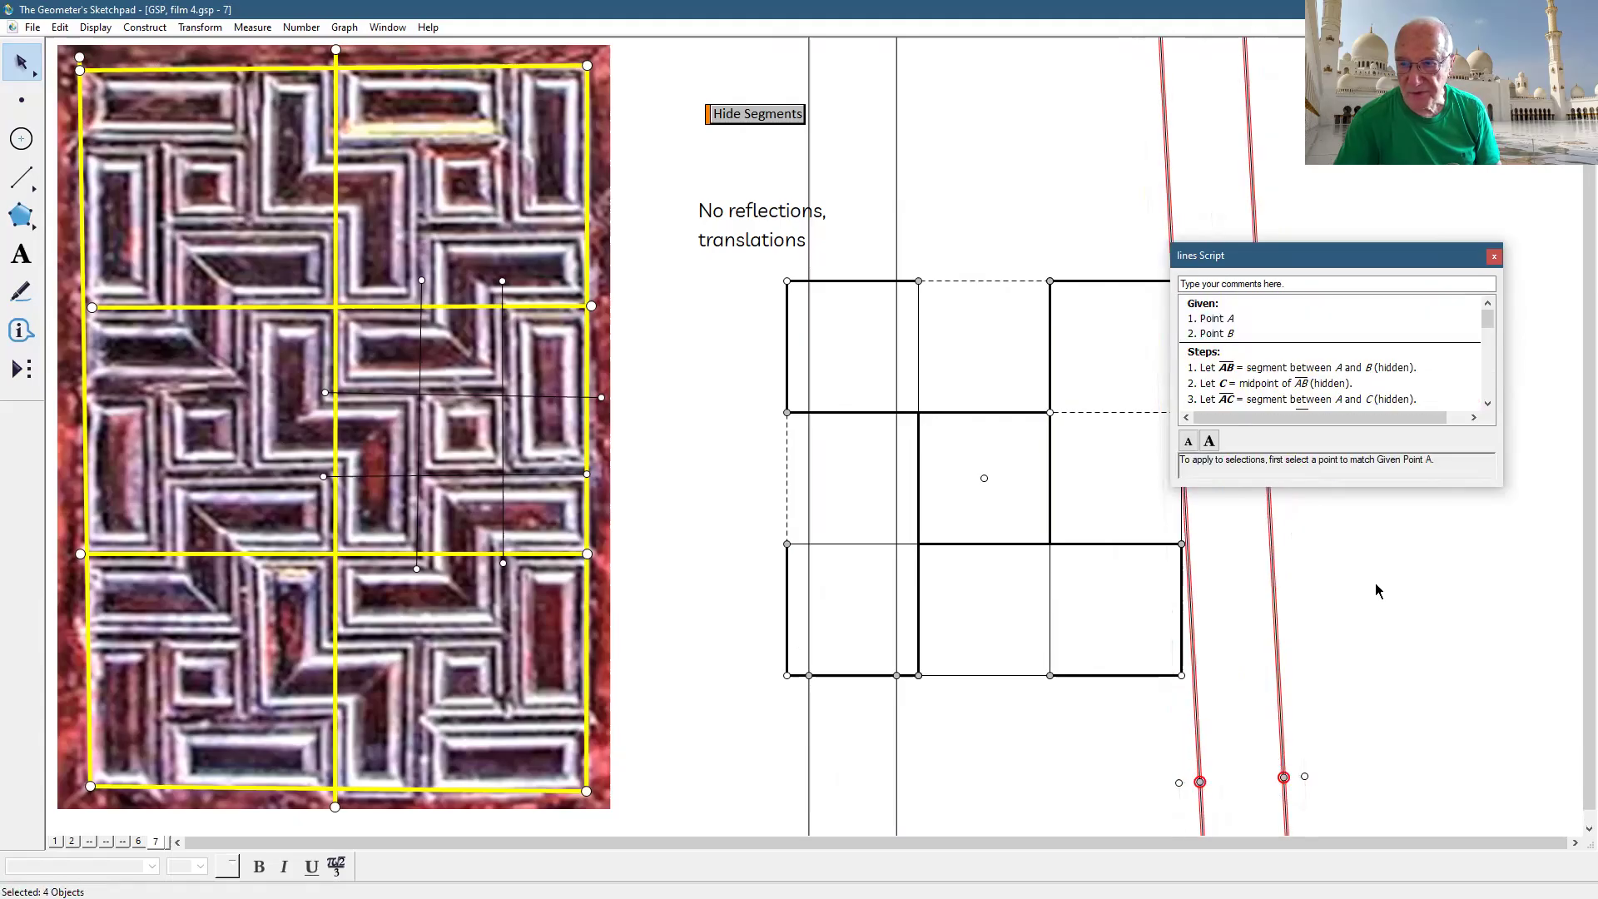
# - With the script view out of the way, draw a segment joining the two free points and construct its midpoint
pyautogui.moveTo(1246, 258); pyautogui.dragTo(1247, 432)
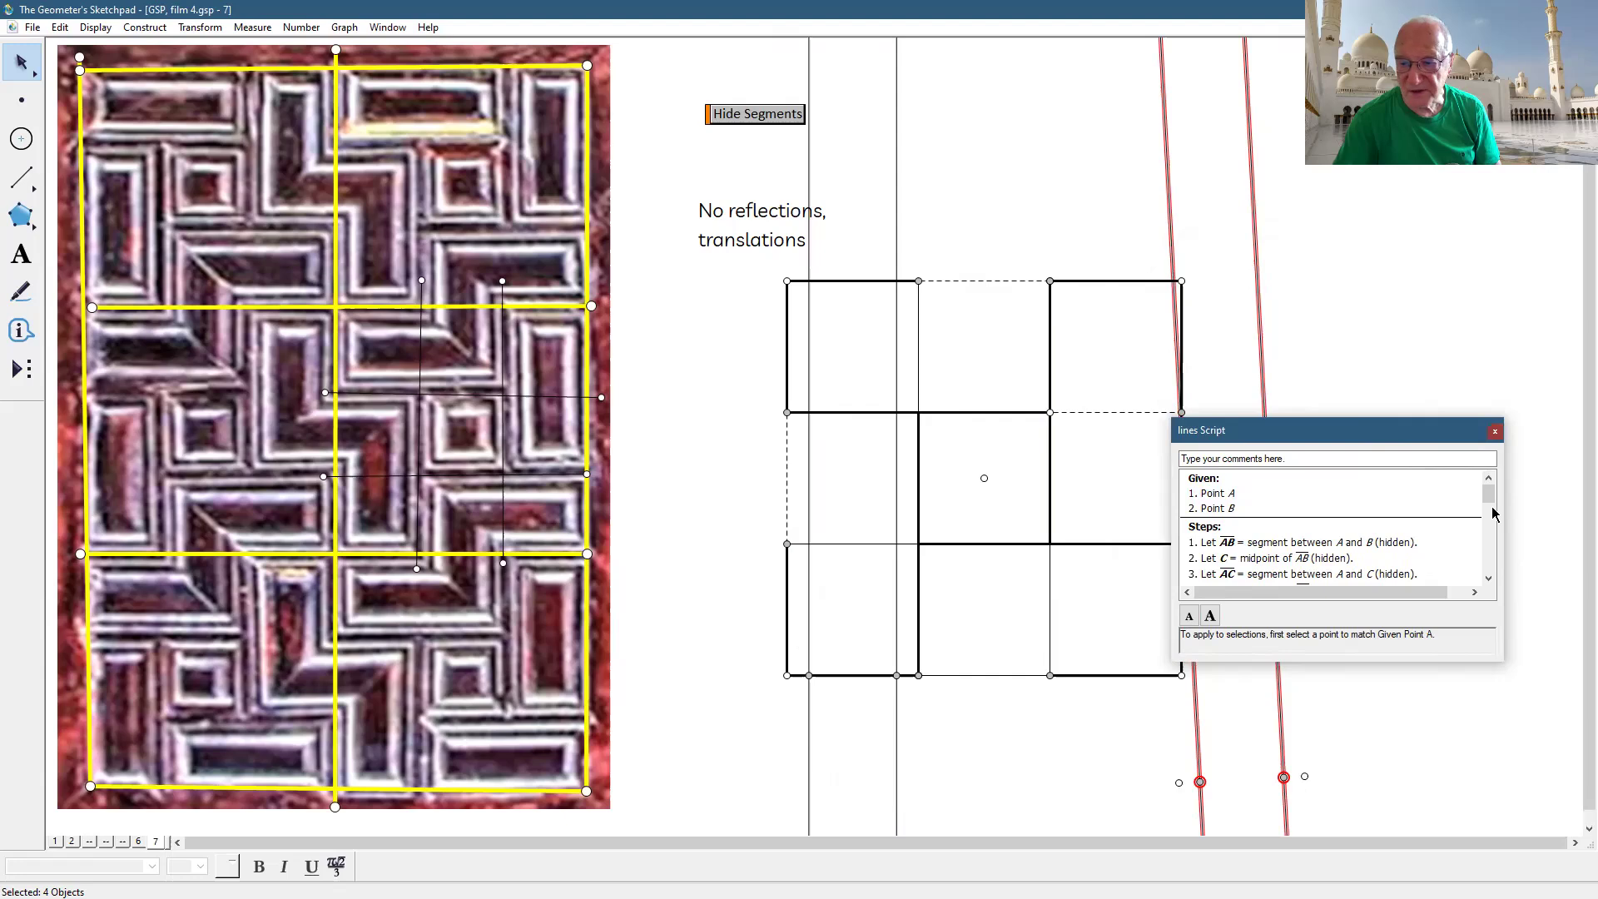
pyautogui.click(1163, 801)
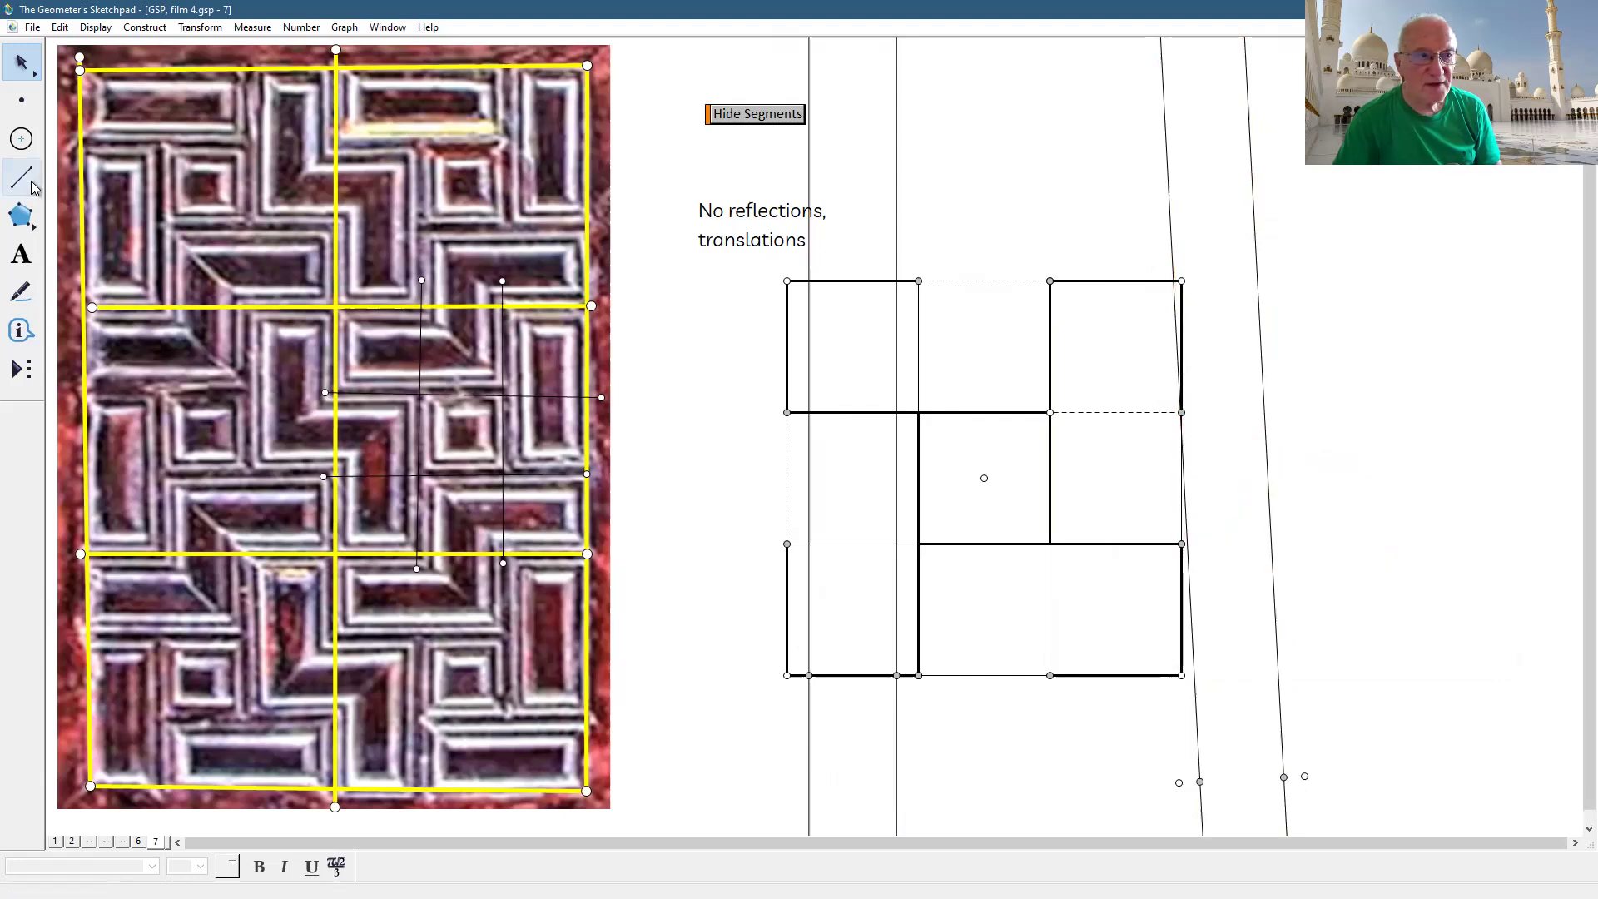
pyautogui.click(22, 177)
pyautogui.moveTo(1179, 782); pyautogui.dragTo(1303, 777)
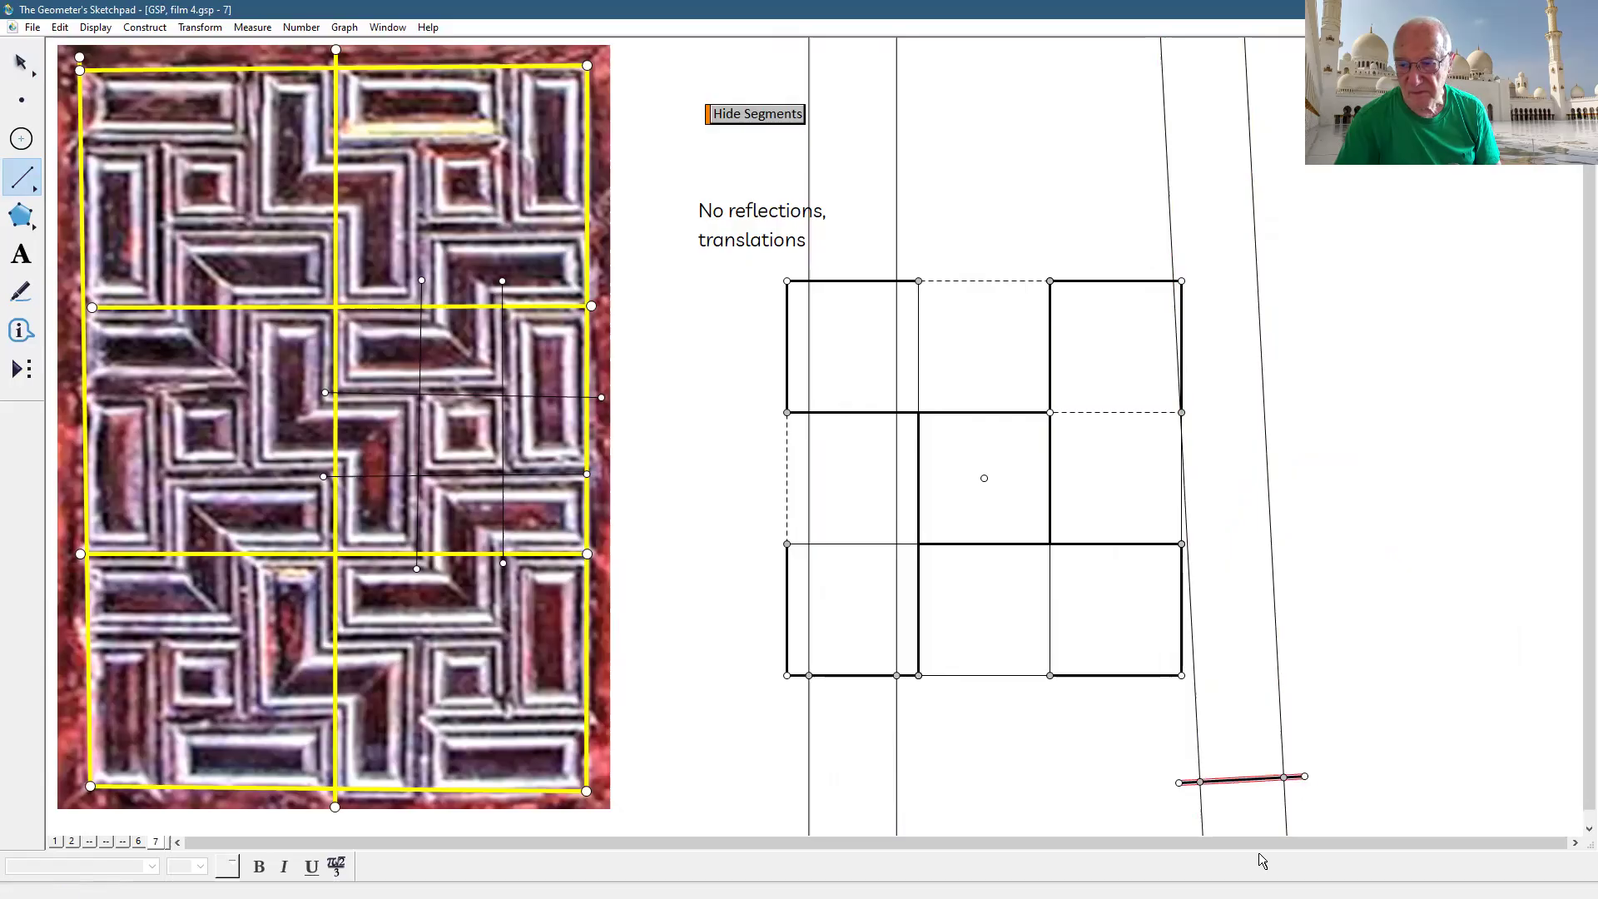
pyautogui.click(139, 31)
pyautogui.click(196, 65)
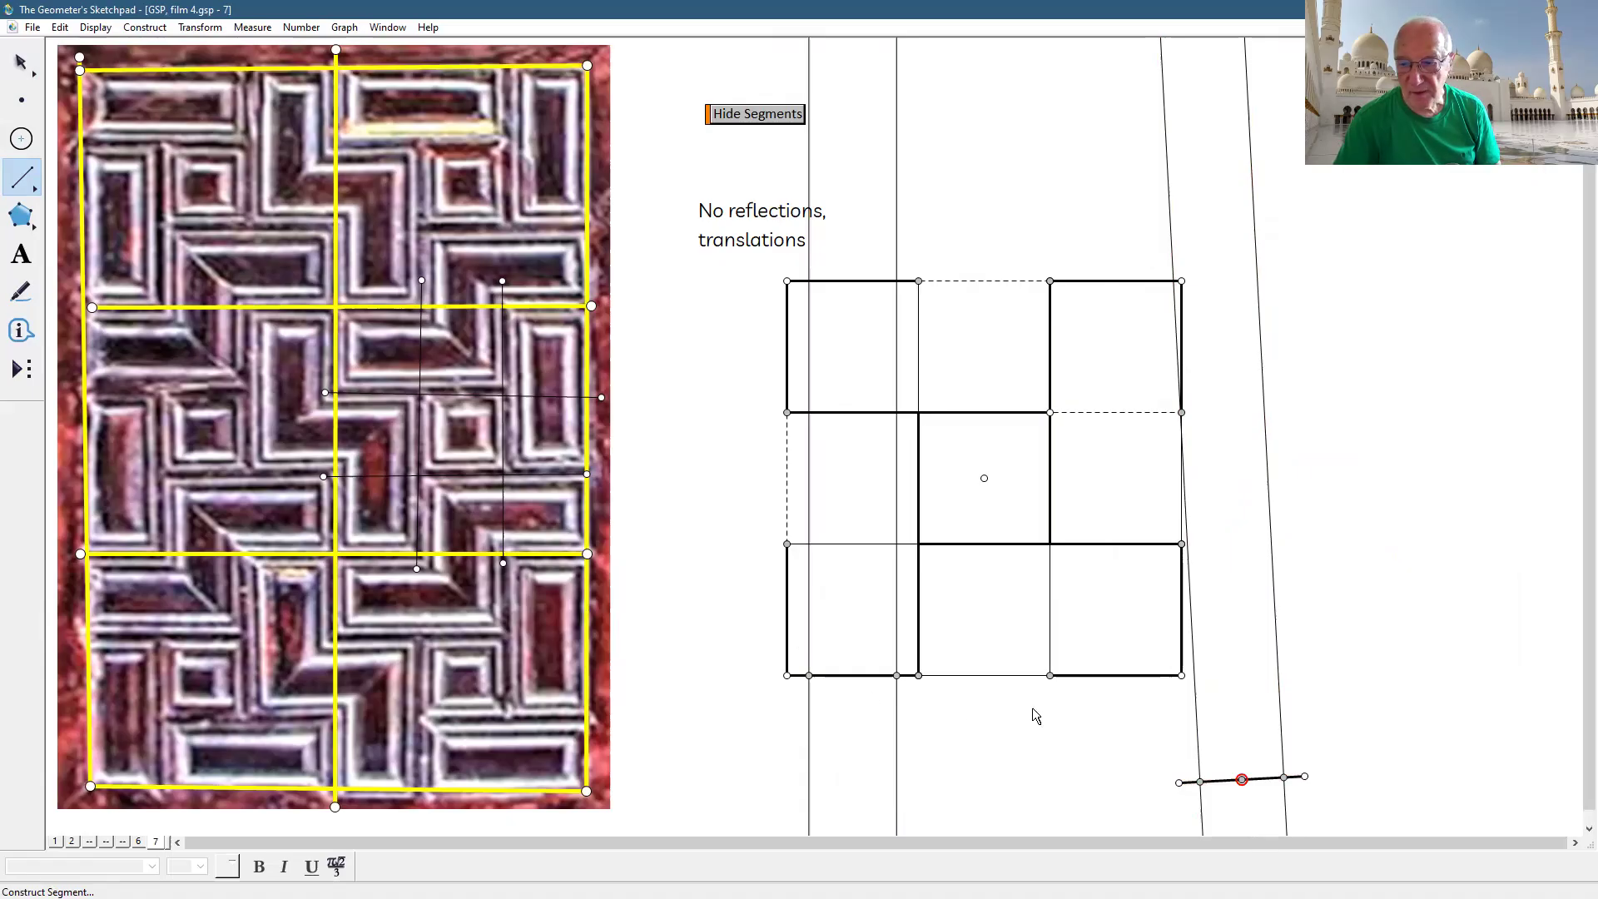
pyautogui.click(21, 368)
pyautogui.click(1360, 665)
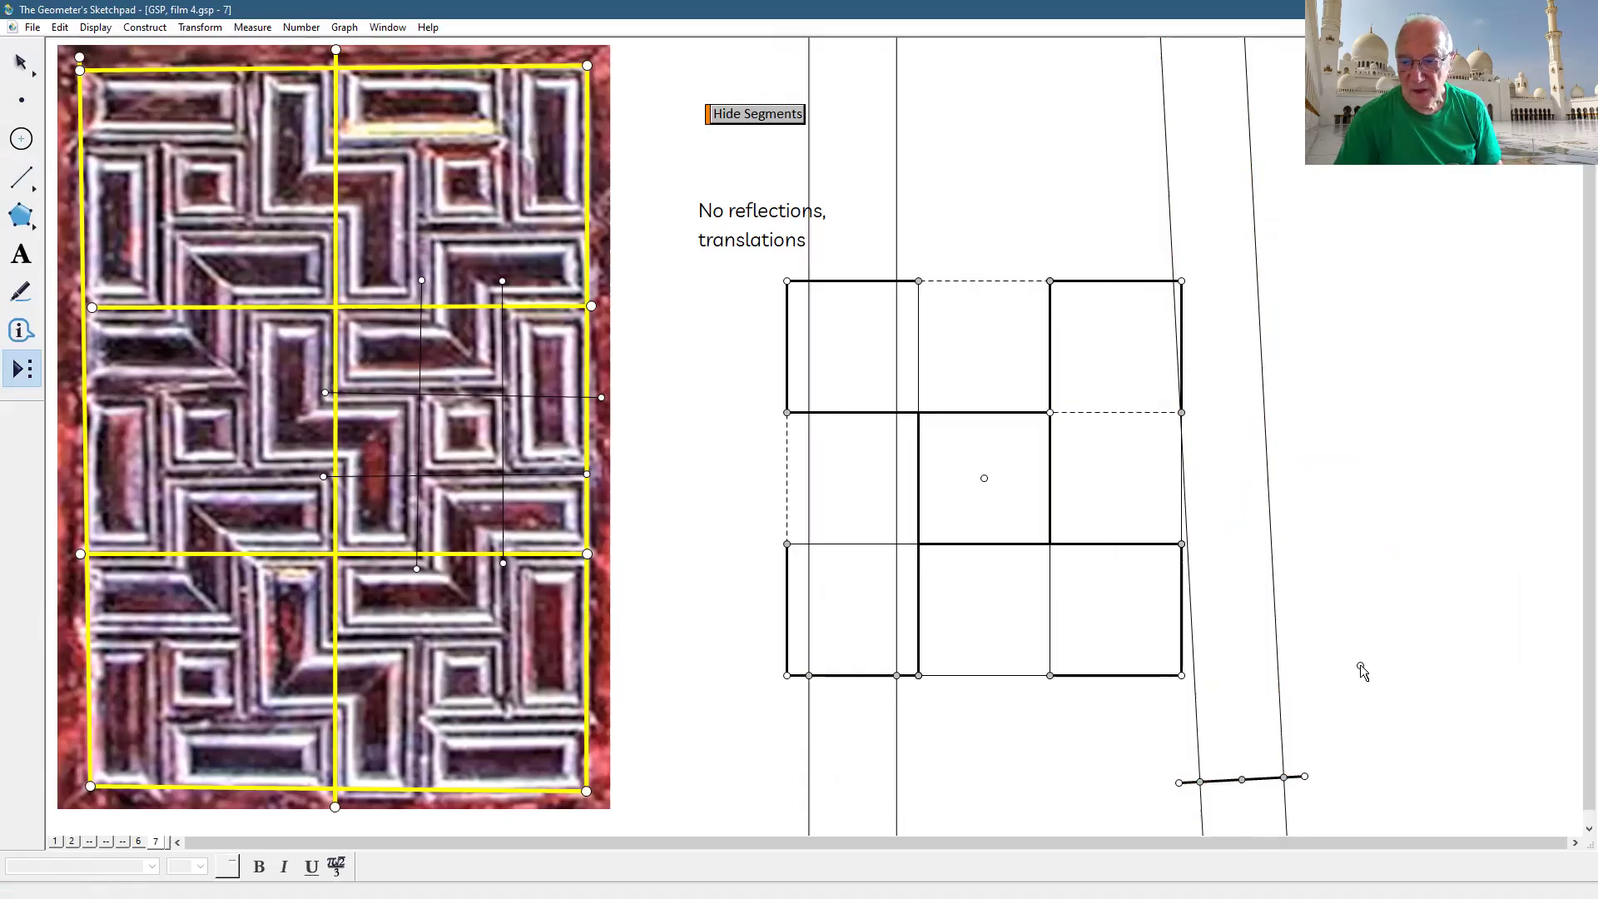
pyautogui.press('Escape')
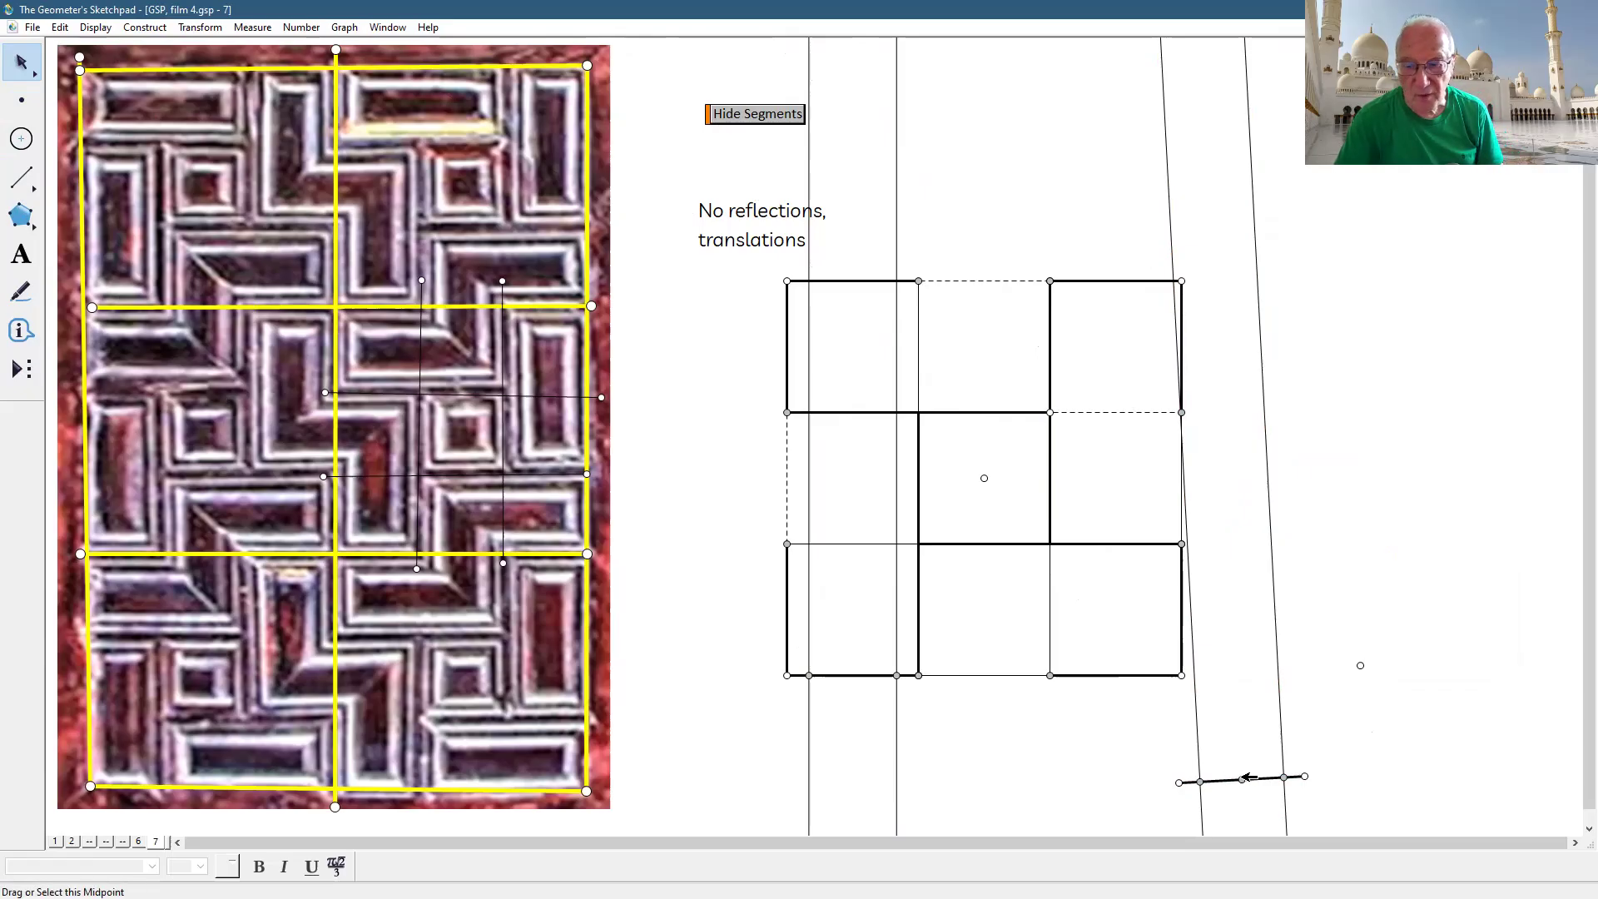
# - Trisect both halves of the new segment with the segment trisection tool, and remove the stray free point above it
pyautogui.click(25, 377)
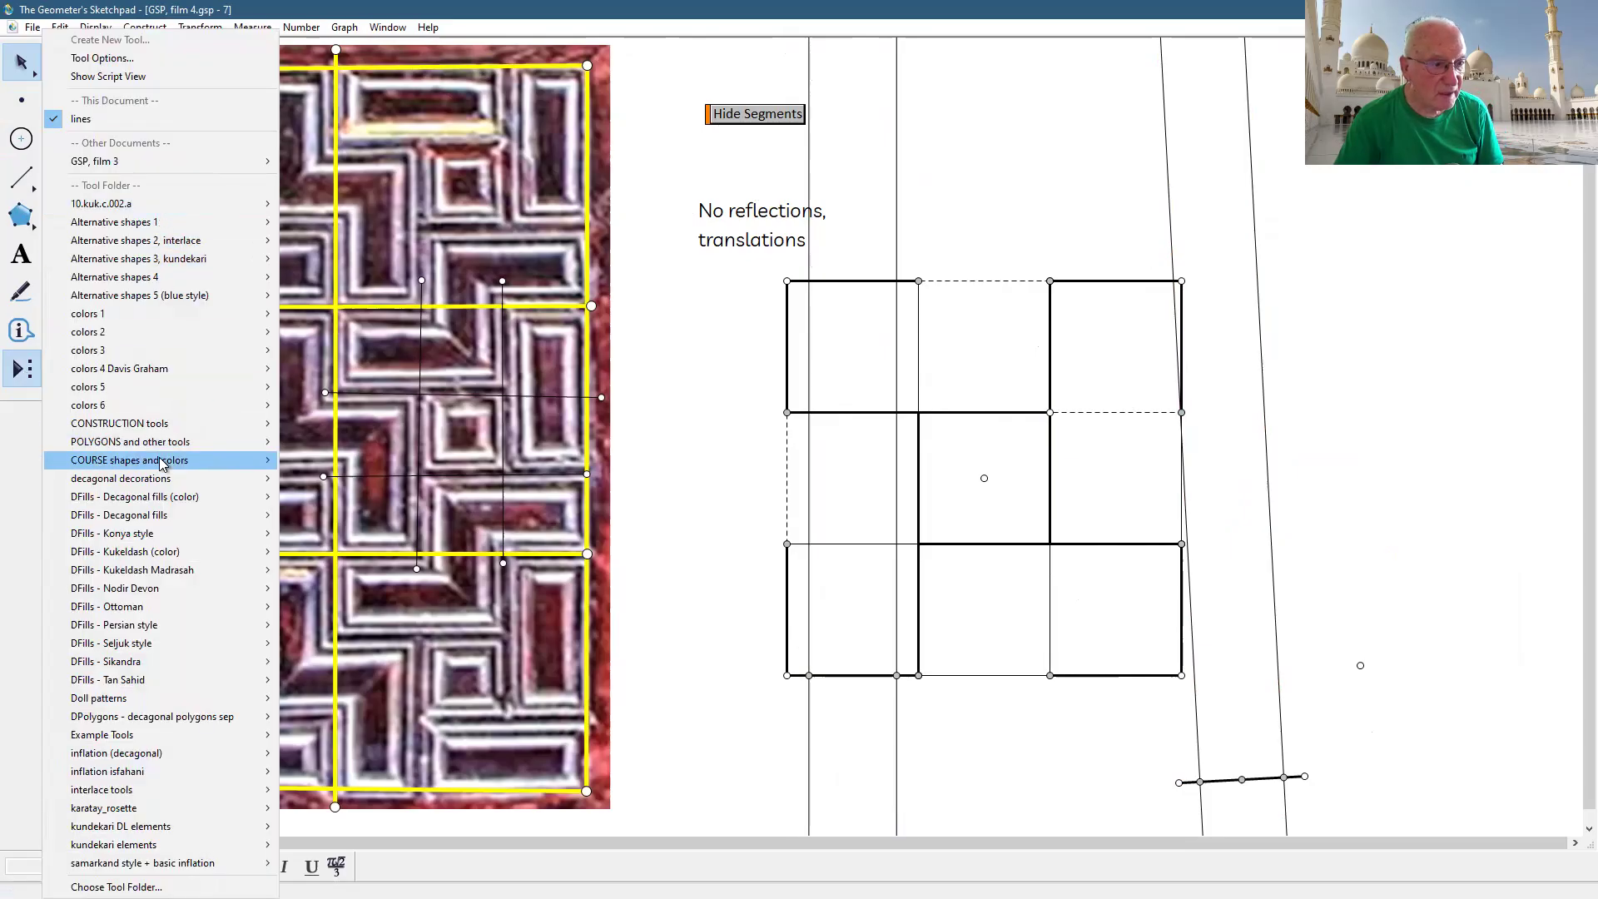
pyautogui.moveTo(162, 446)
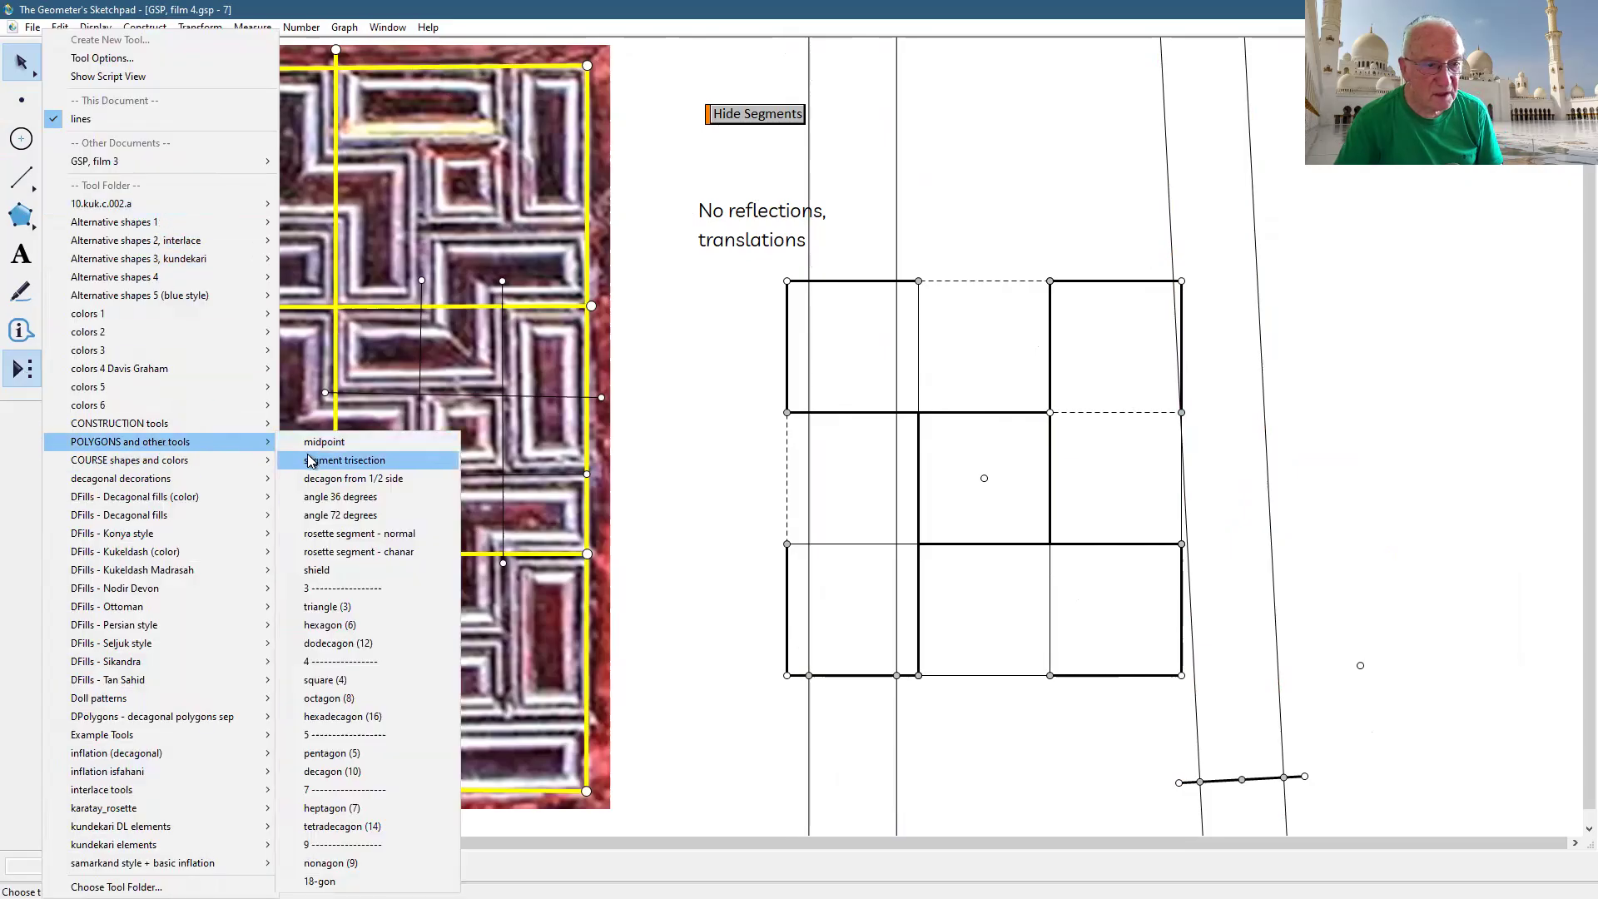
pyautogui.click(310, 464)
pyautogui.click(1178, 783)
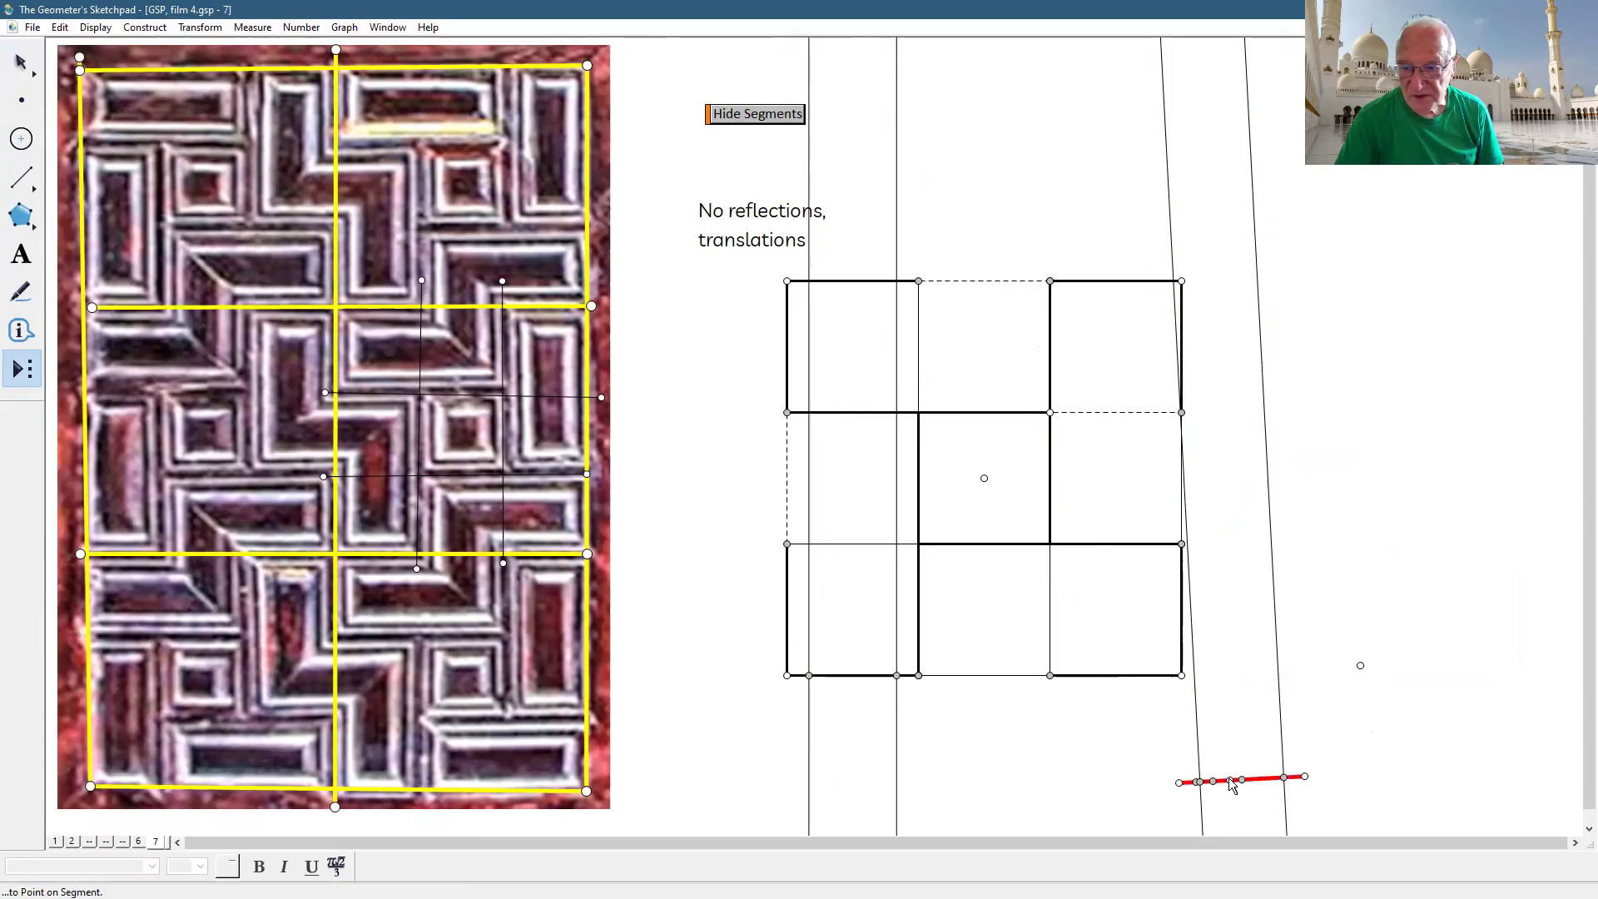
pyautogui.click(1241, 781)
pyautogui.click(1304, 777)
pyautogui.press('Escape')
pyautogui.click(1395, 620)
pyautogui.click(1359, 665)
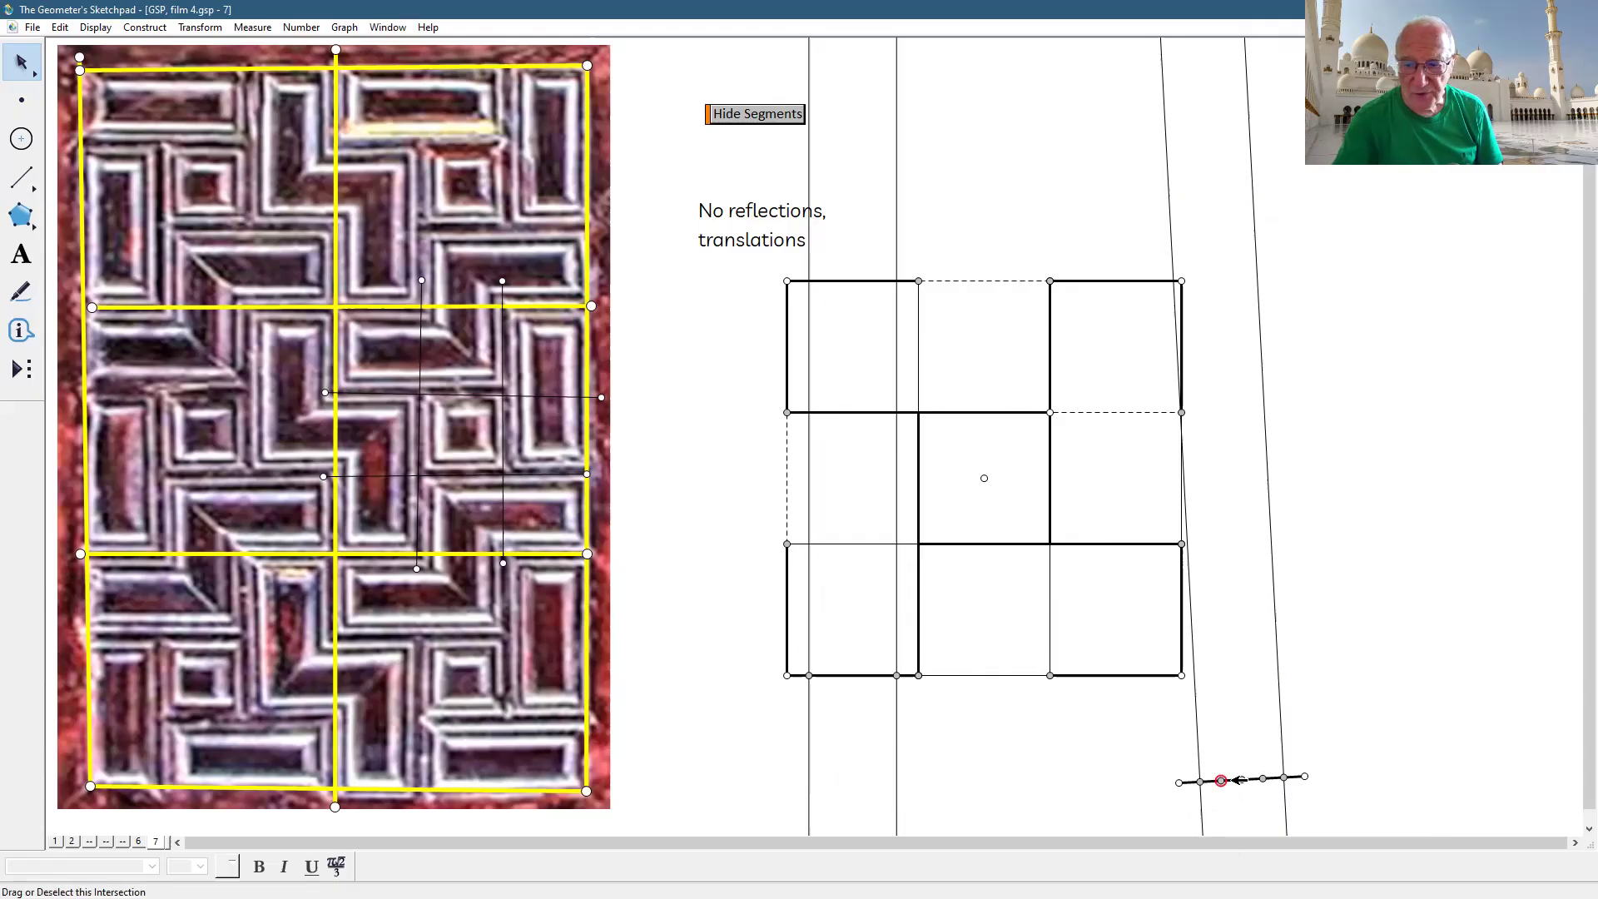
# - Hide the segment's midpoint and two inner trisection points, followed by all remaining demonstration points and lines beside the square
pyautogui.click(1262, 778)
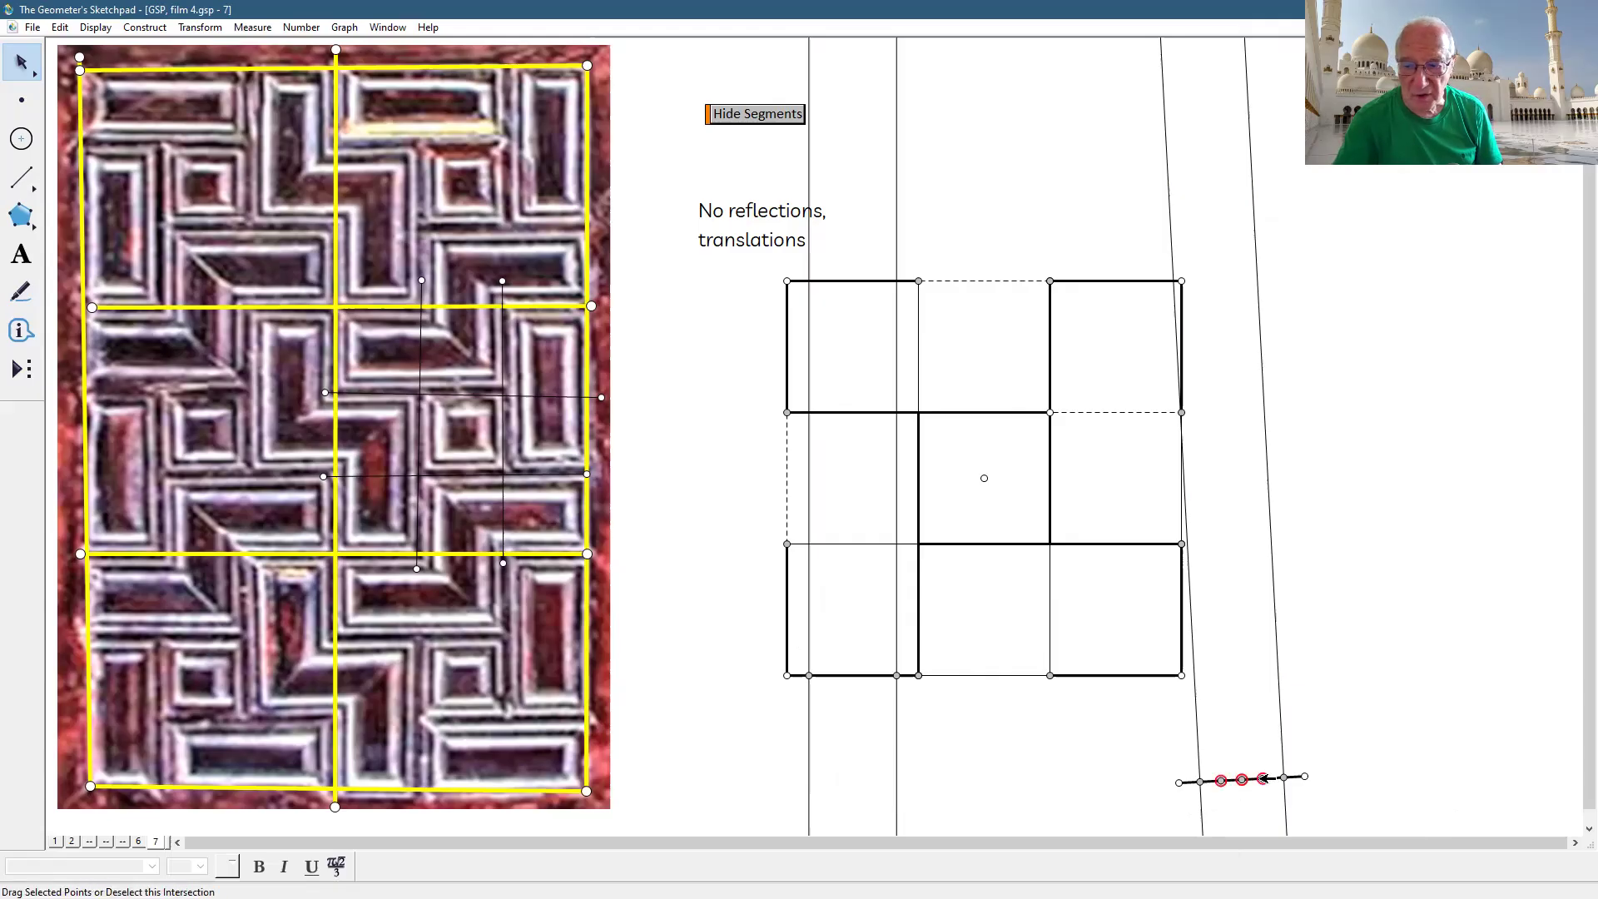
pyautogui.click(111, 28)
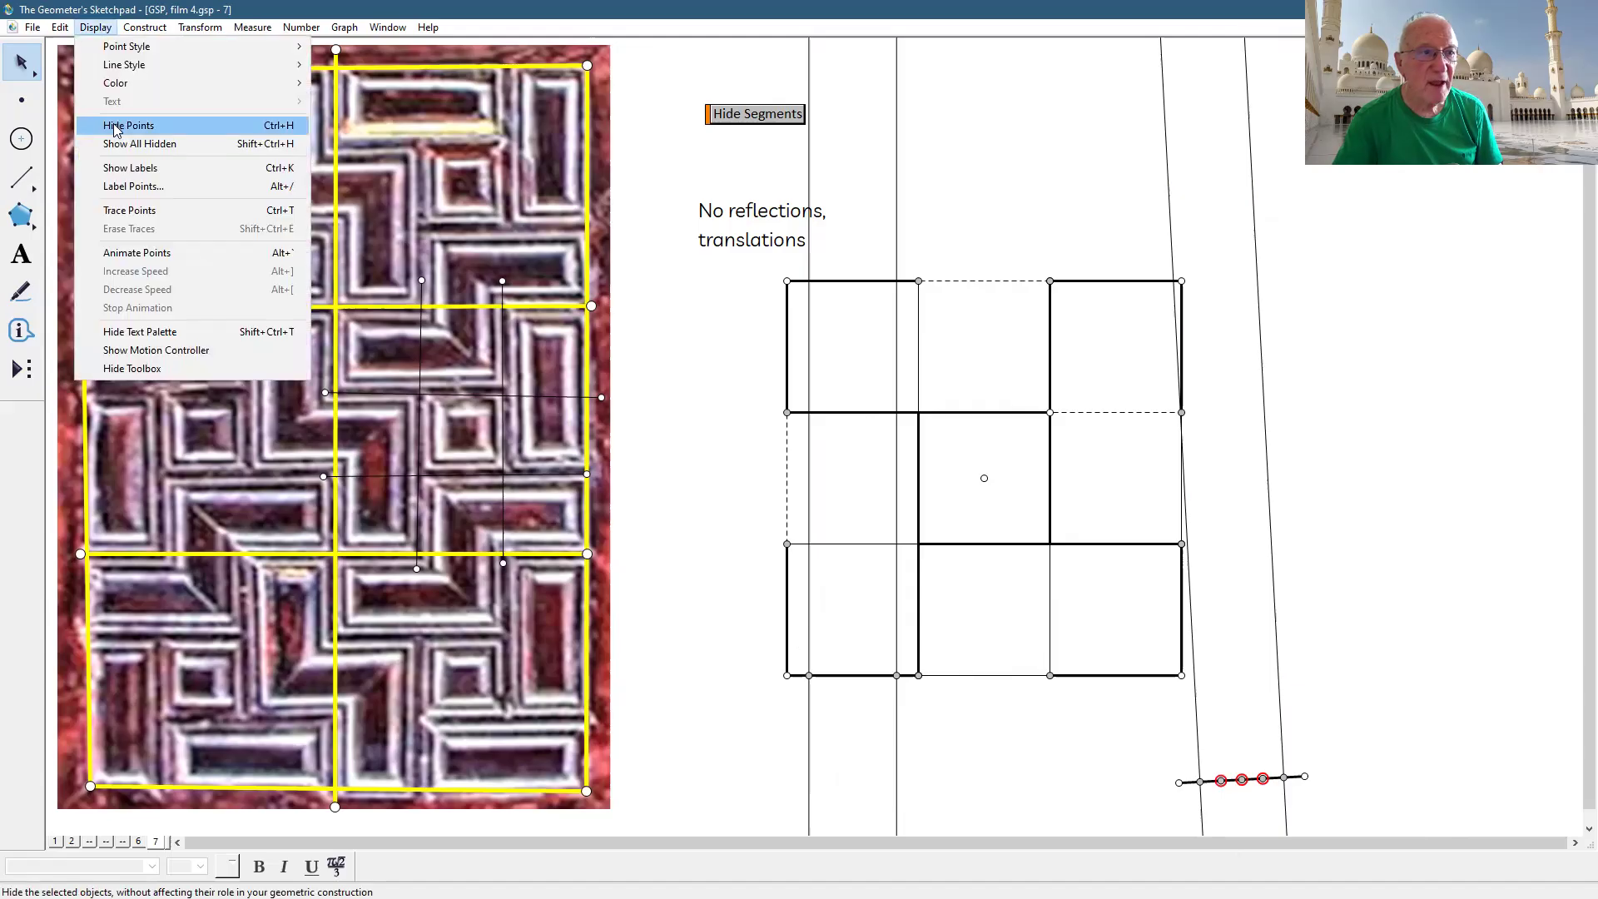
pyautogui.click(117, 129)
pyautogui.moveTo(1145, 747); pyautogui.dragTo(1378, 787)
pyautogui.hotkey('ctrl', 'h')
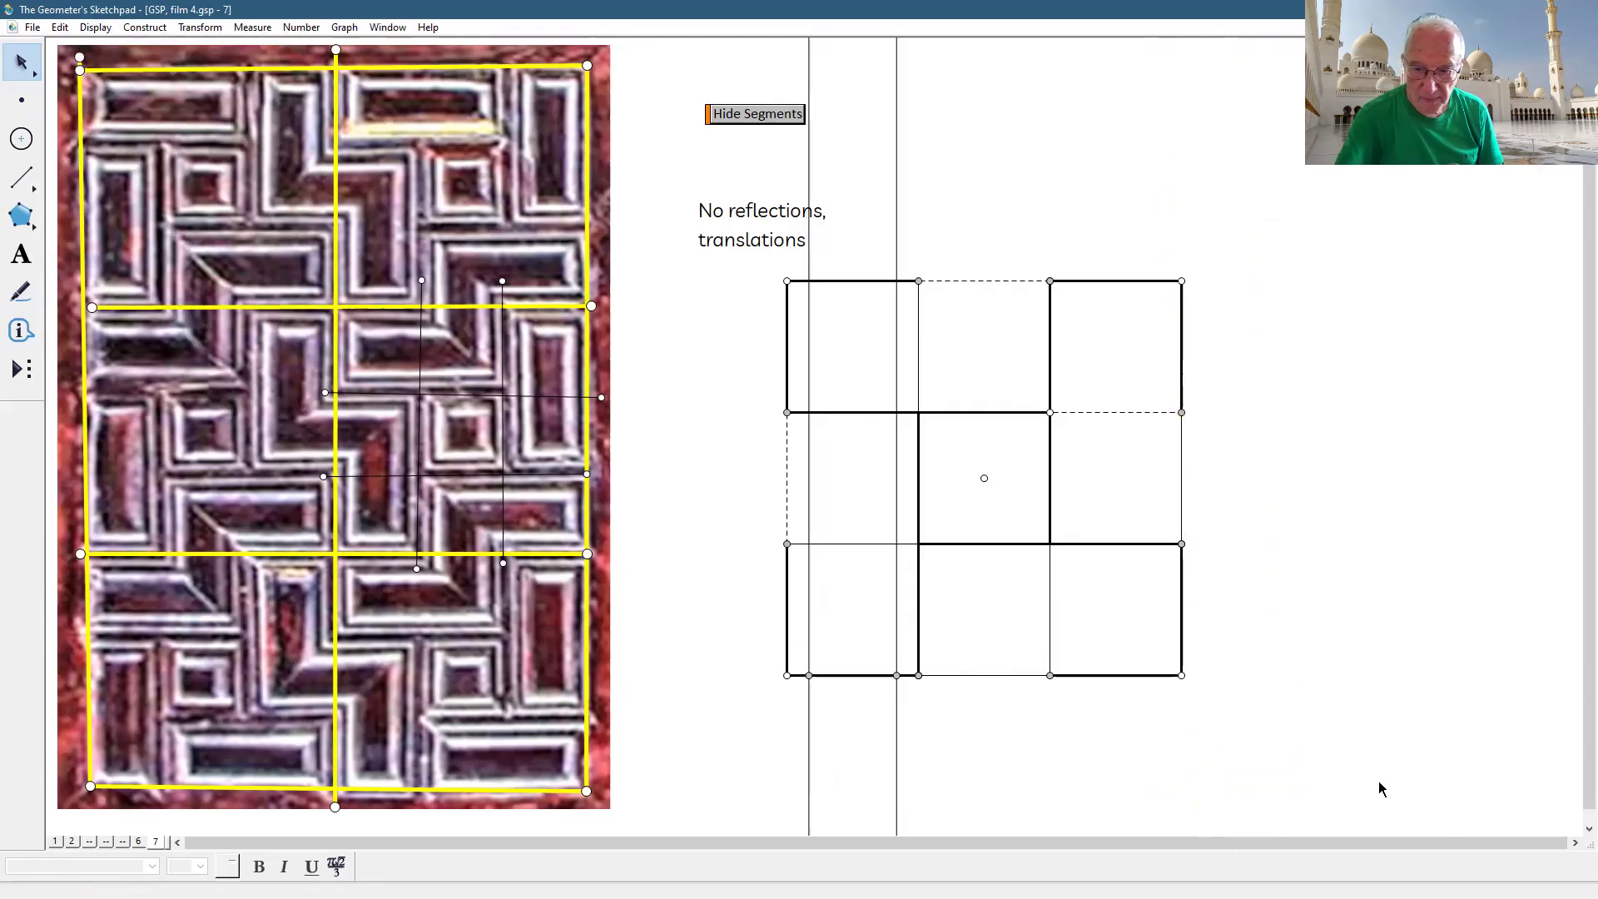
# - Apply the custom tool lines to the middle and right thirds of the square's bottom side
pyautogui.click(14, 369)
pyautogui.click(117, 120)
pyautogui.click(918, 674)
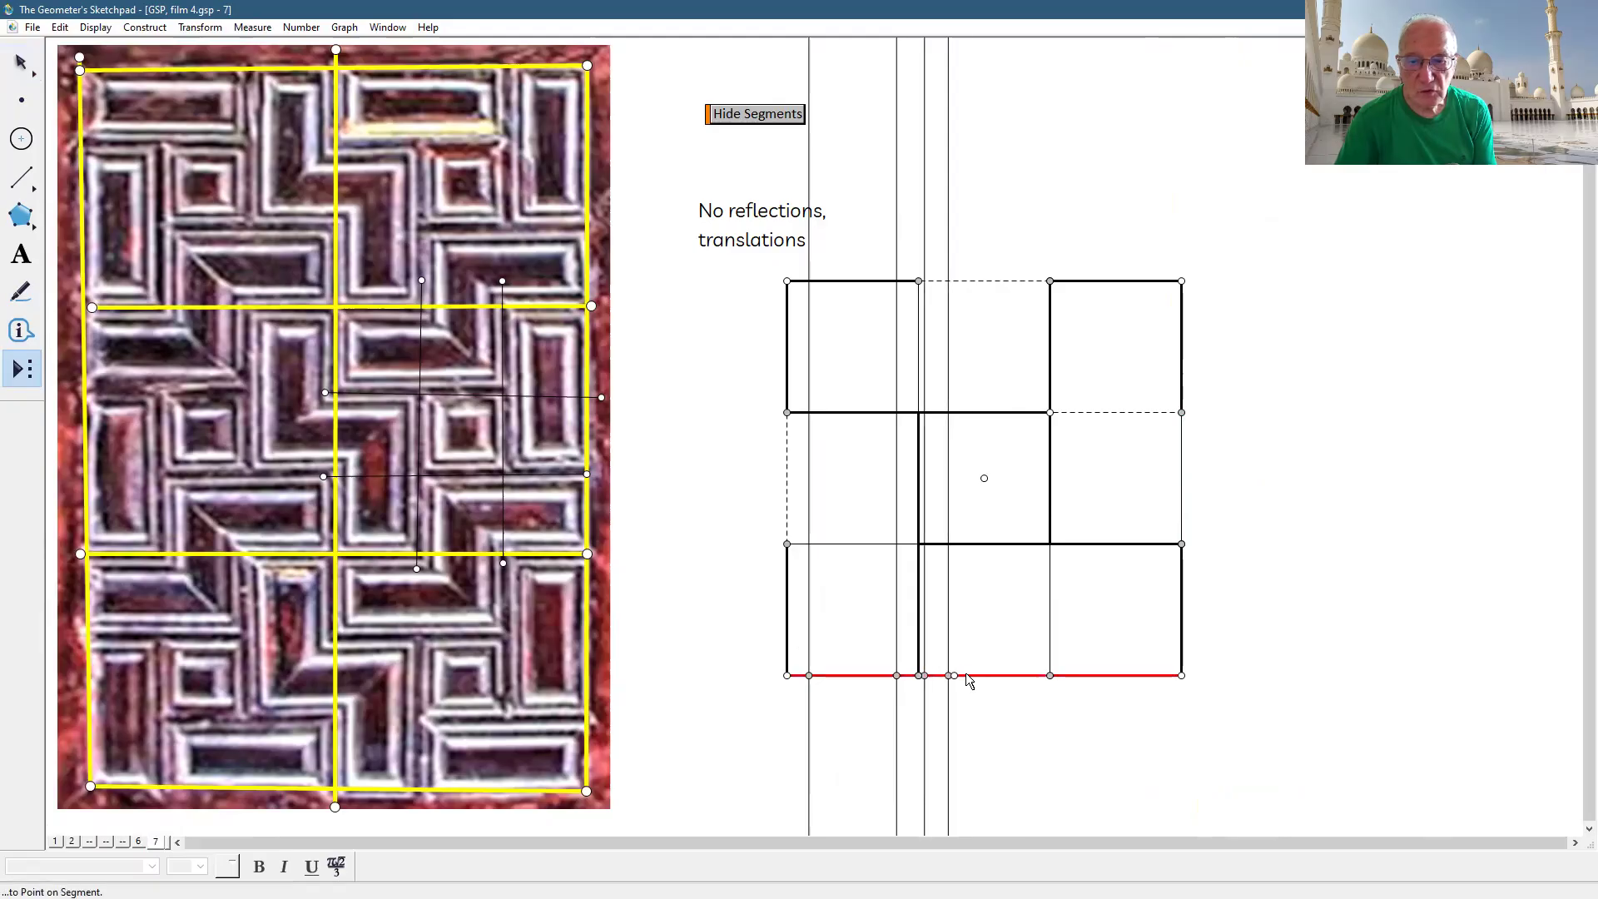
pyautogui.click(1048, 676)
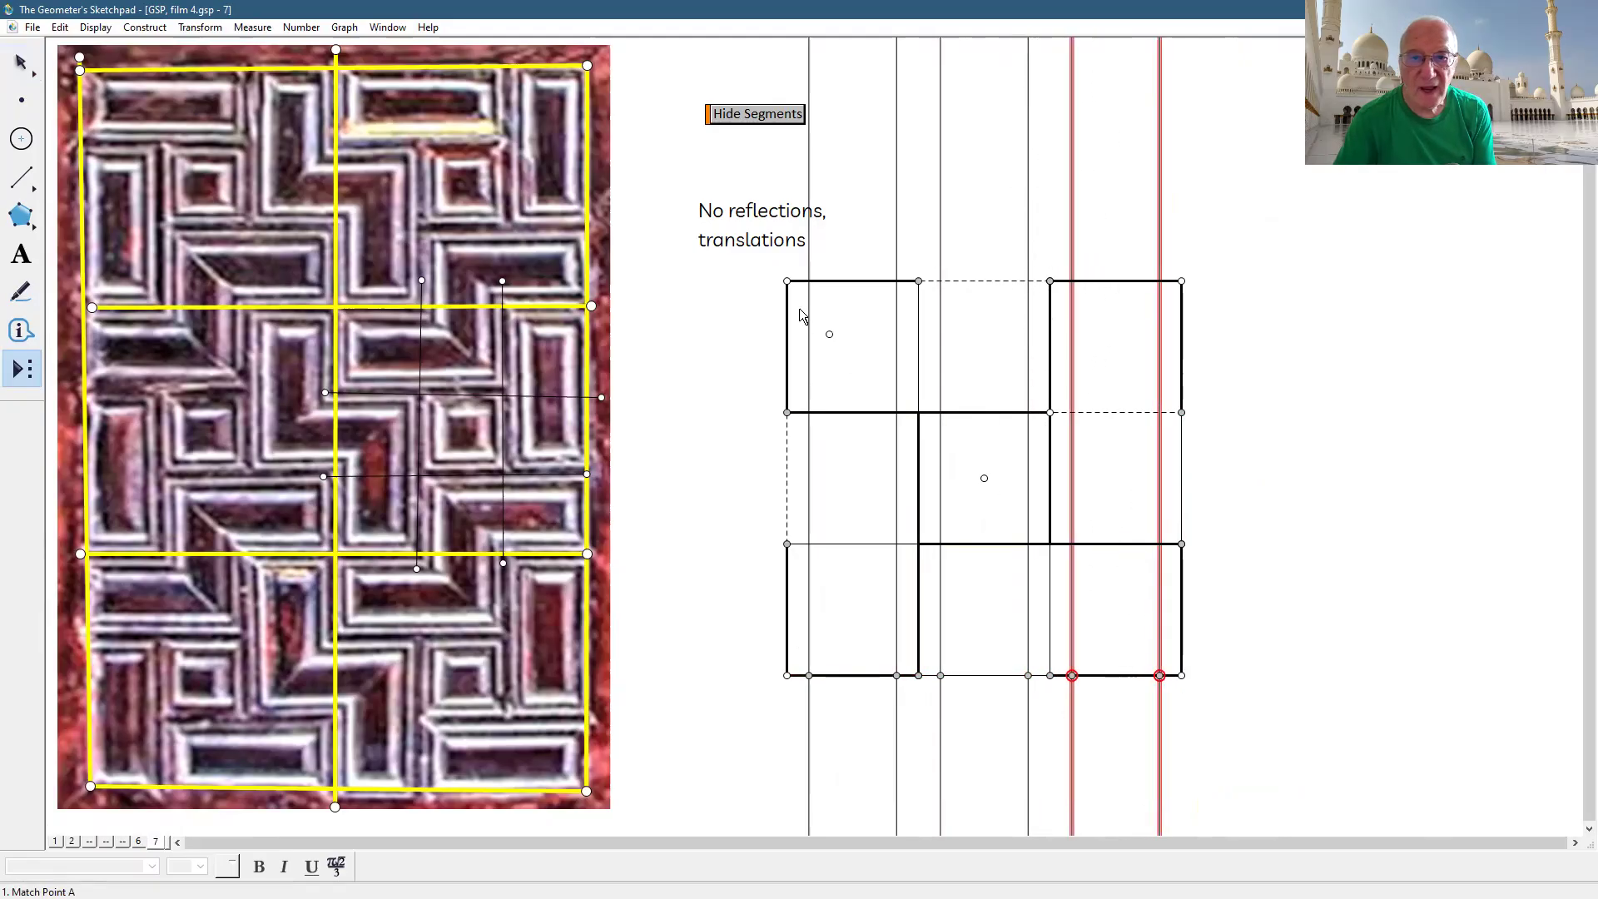
# - Apply the custom tool lines to all three thirds of the square's left side, and deselect the constructed objects
pyautogui.click(787, 282)
pyautogui.click(786, 412)
pyautogui.click(787, 412)
pyautogui.click(785, 544)
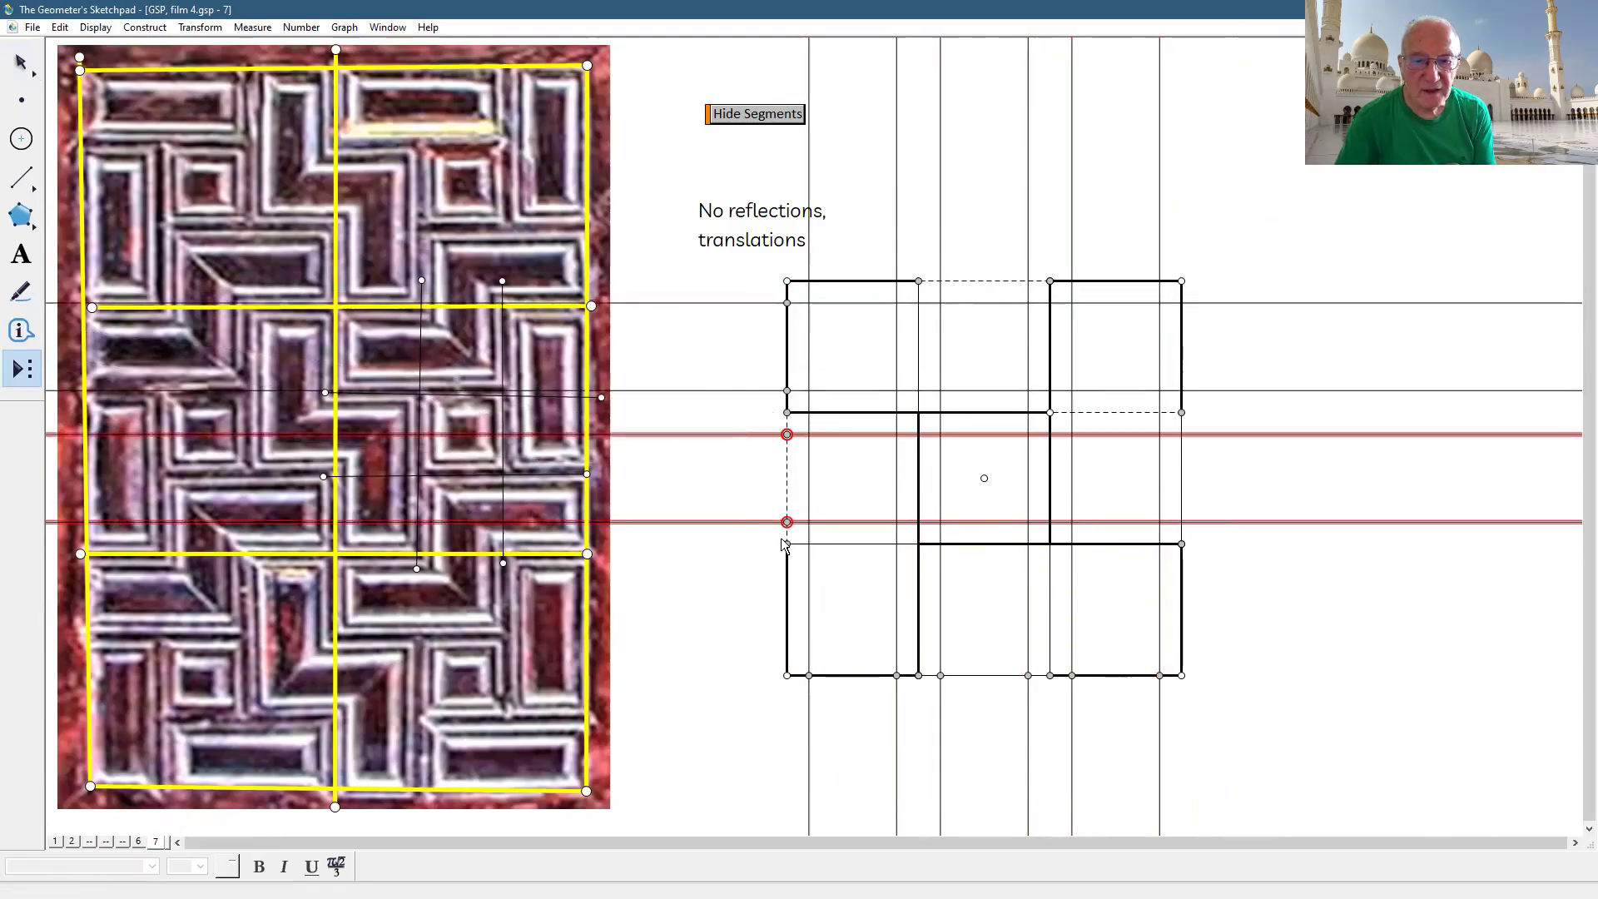
pyautogui.click(787, 544)
pyautogui.click(786, 675)
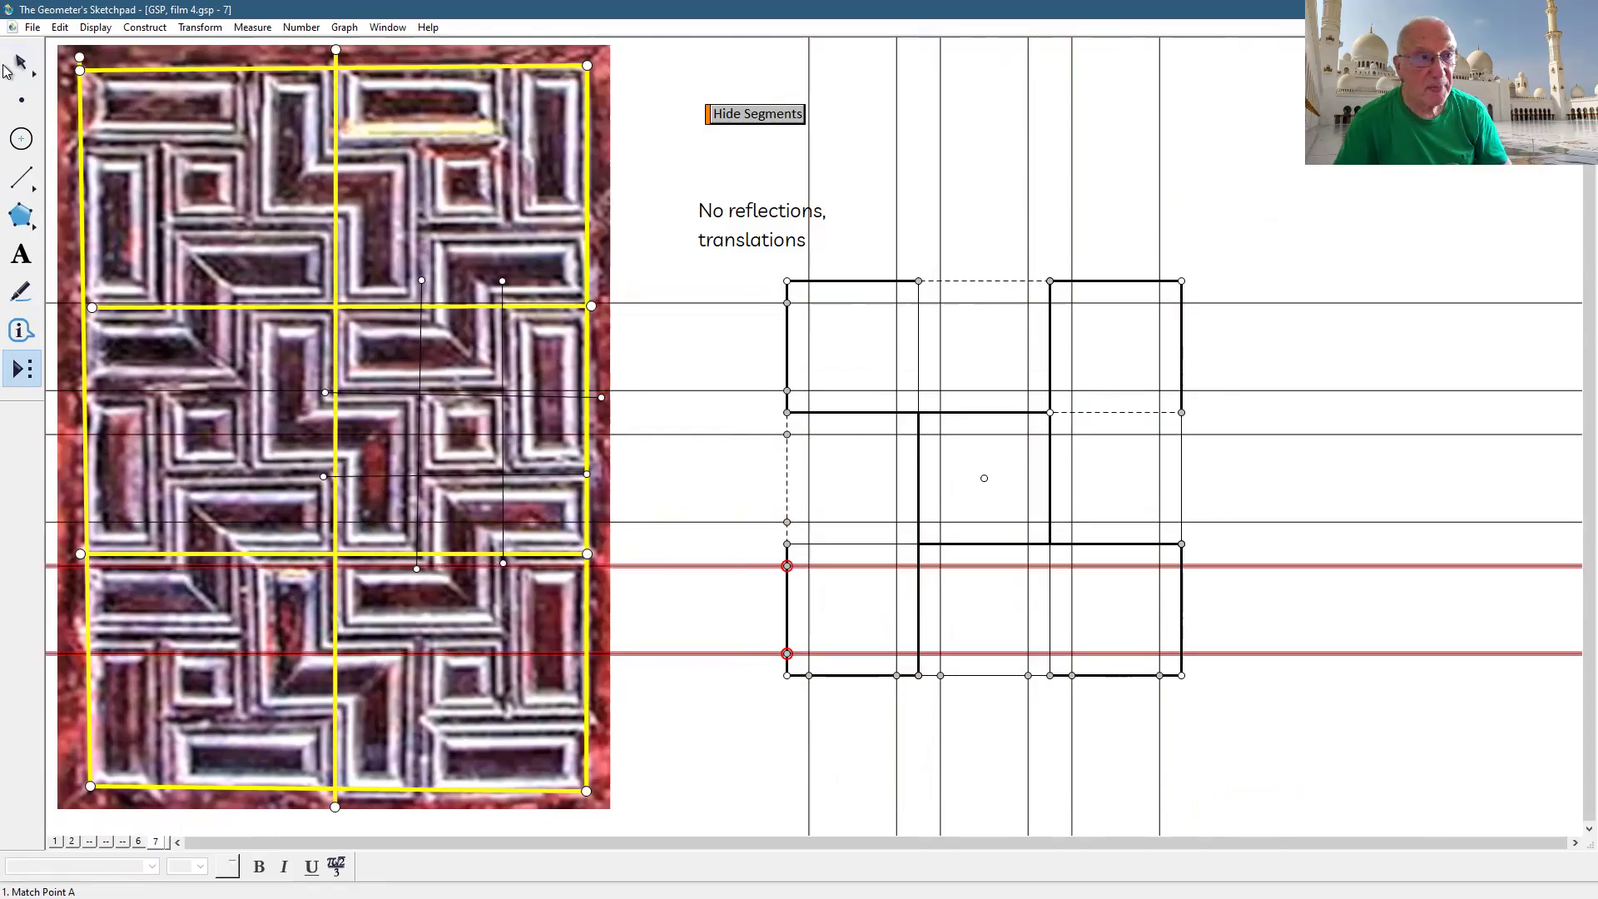
pyautogui.press('Escape')
pyautogui.click(1325, 354)
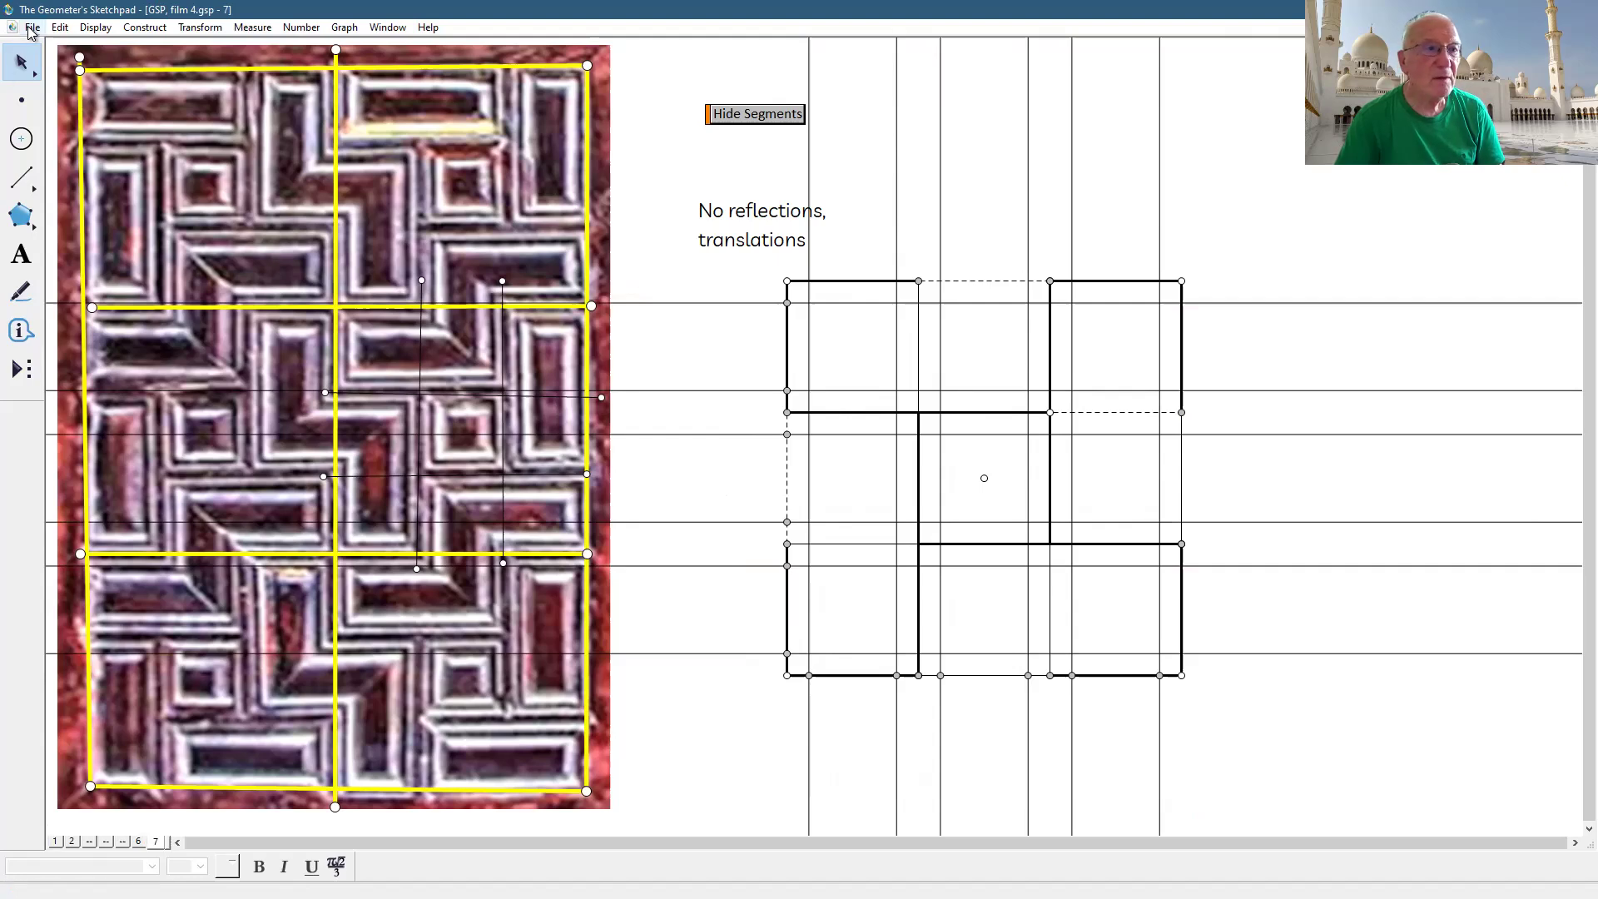
# - Add a duplicate of page 7 to the document
pyautogui.click(31, 27)
pyautogui.click(57, 192)
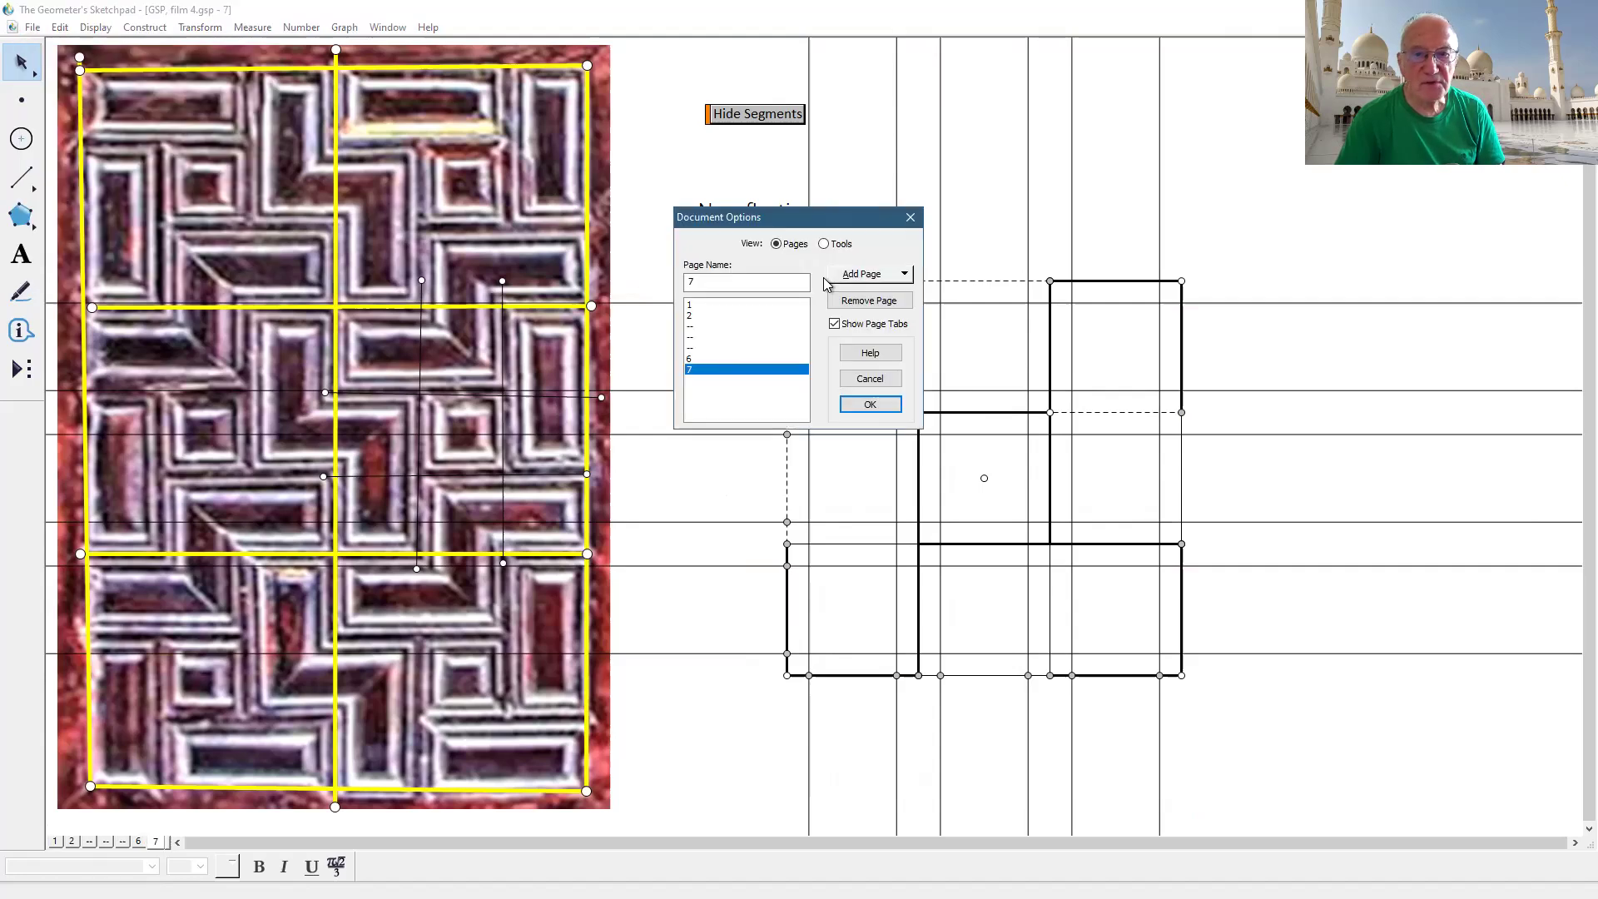
pyautogui.click(876, 276)
pyautogui.moveTo(884, 321)
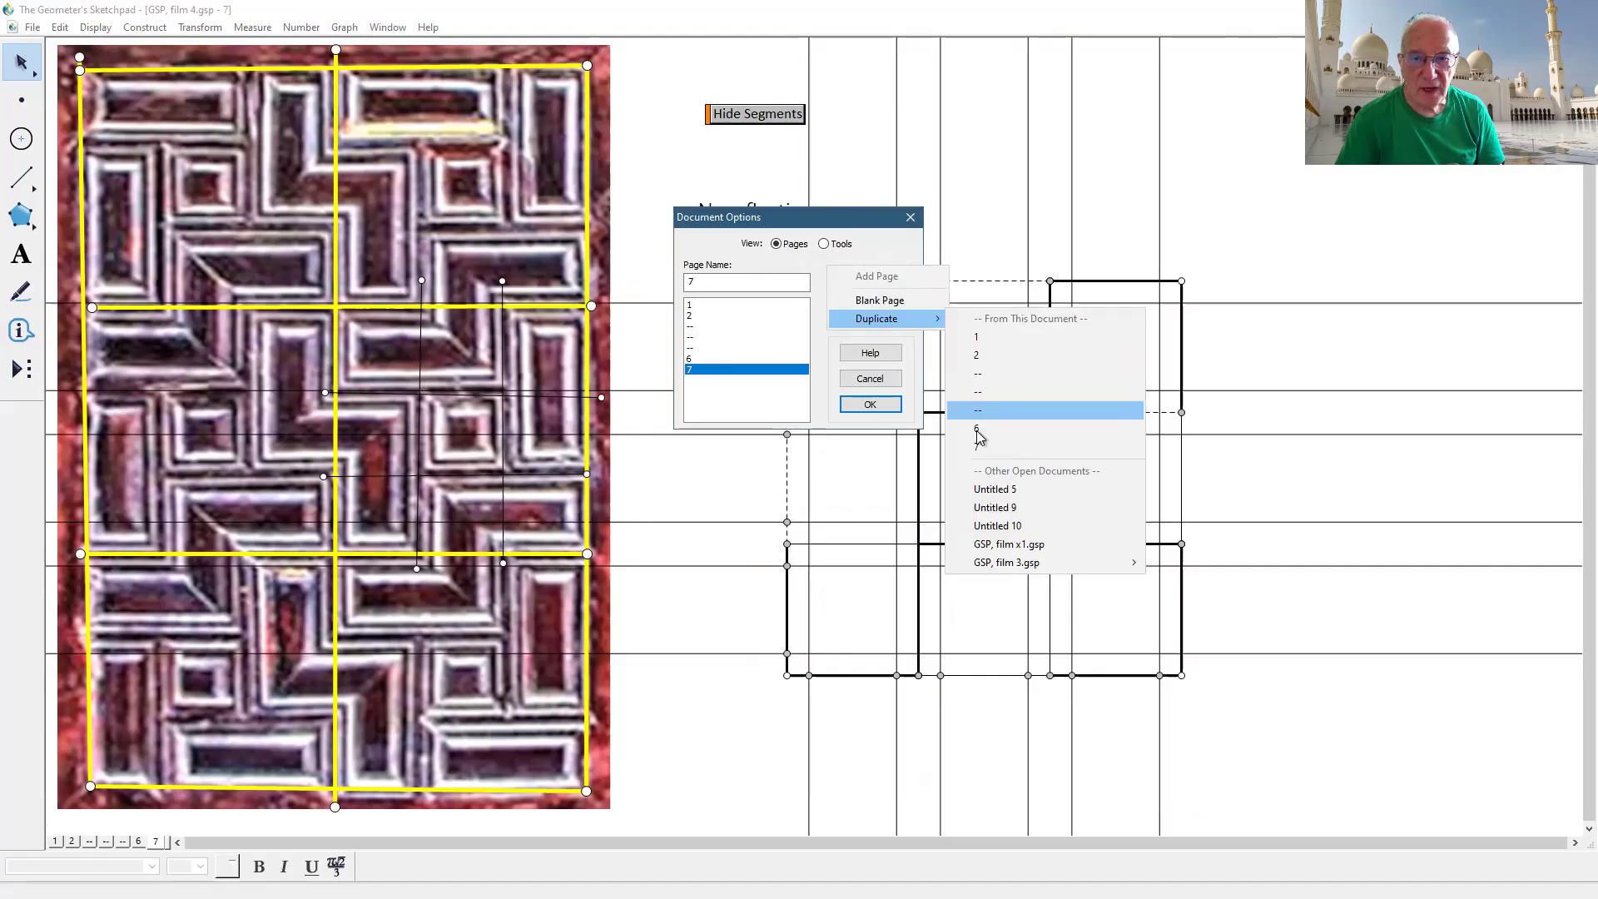
pyautogui.click(888, 405)
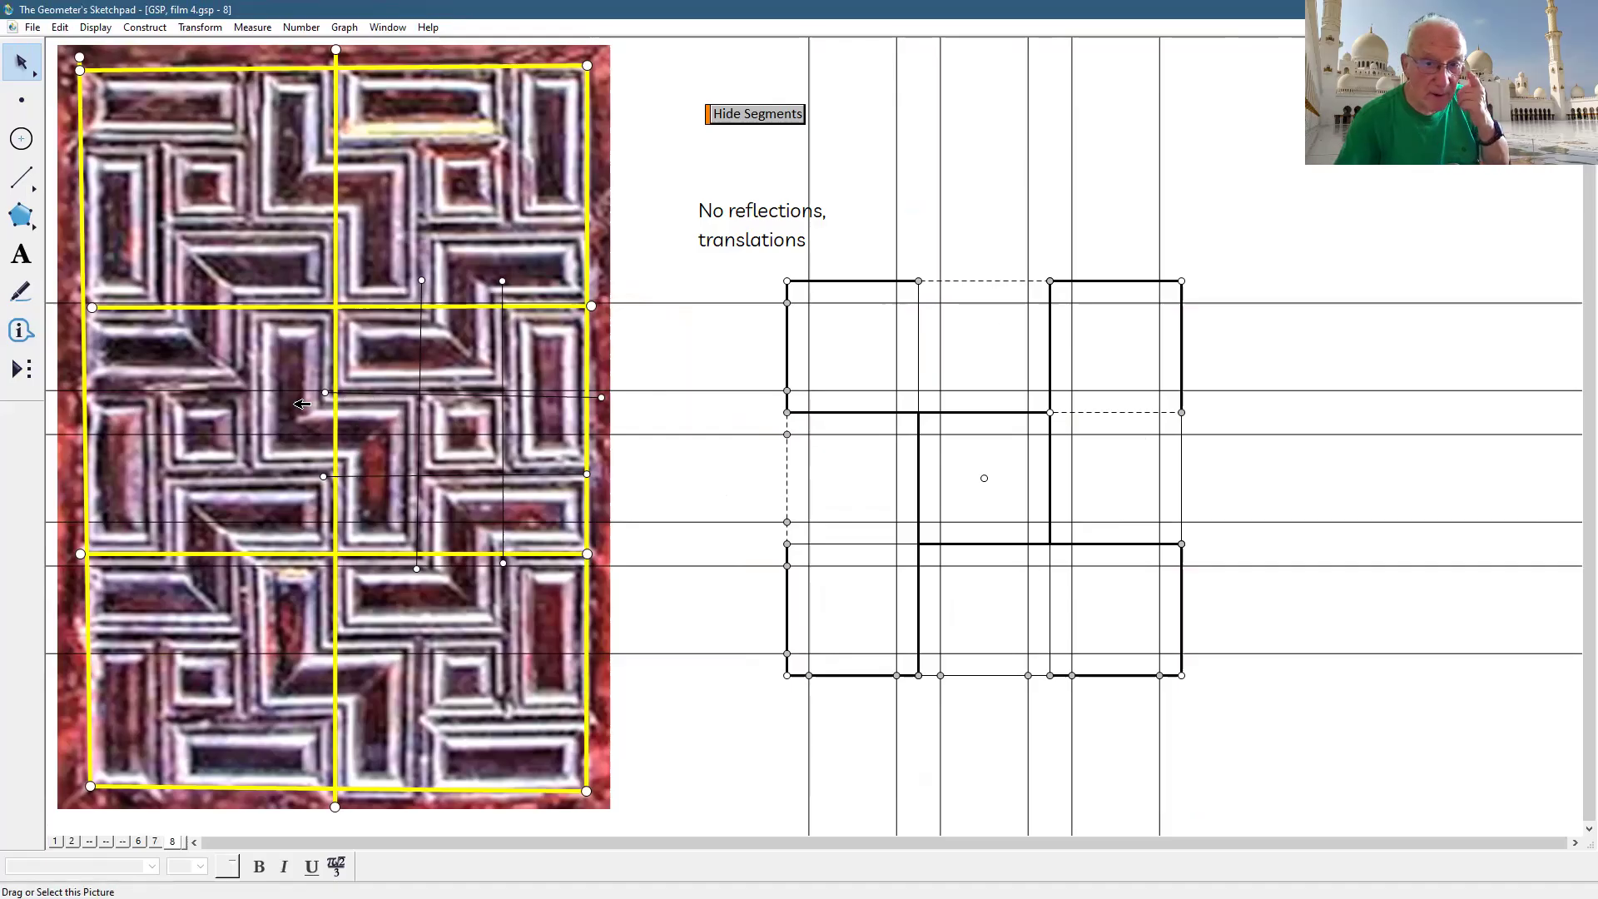
# - Draw blue segments along the inner lines of the top row's left two cells, forming an open outline that starts and ends on the square's top side
pyautogui.click(22, 177)
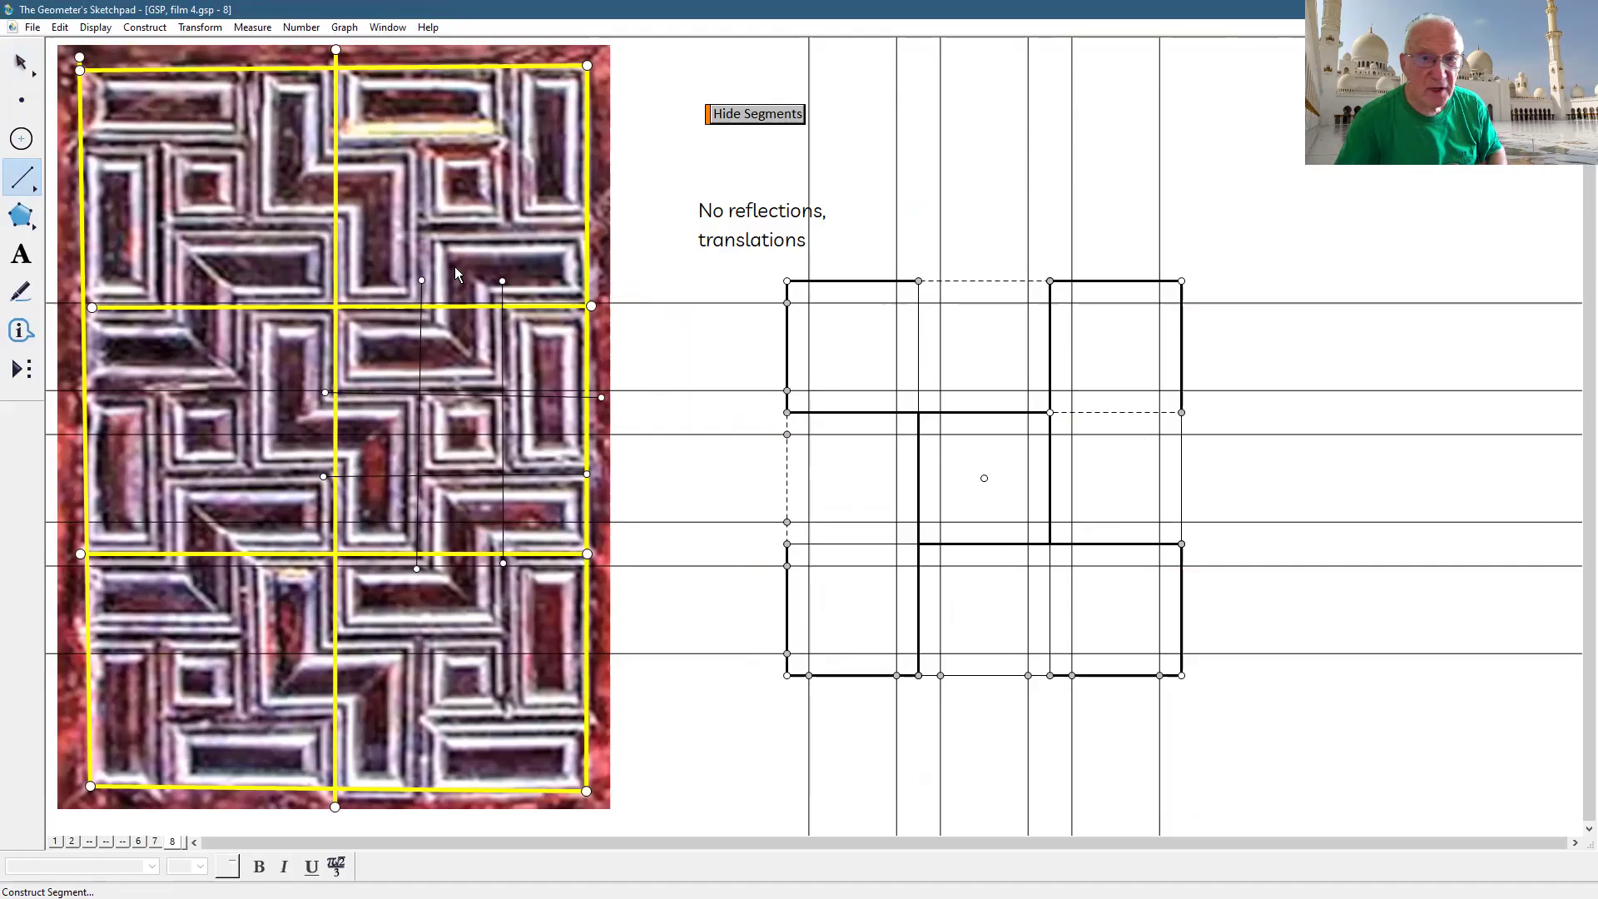
pyautogui.click(1029, 283)
pyautogui.click(1028, 389)
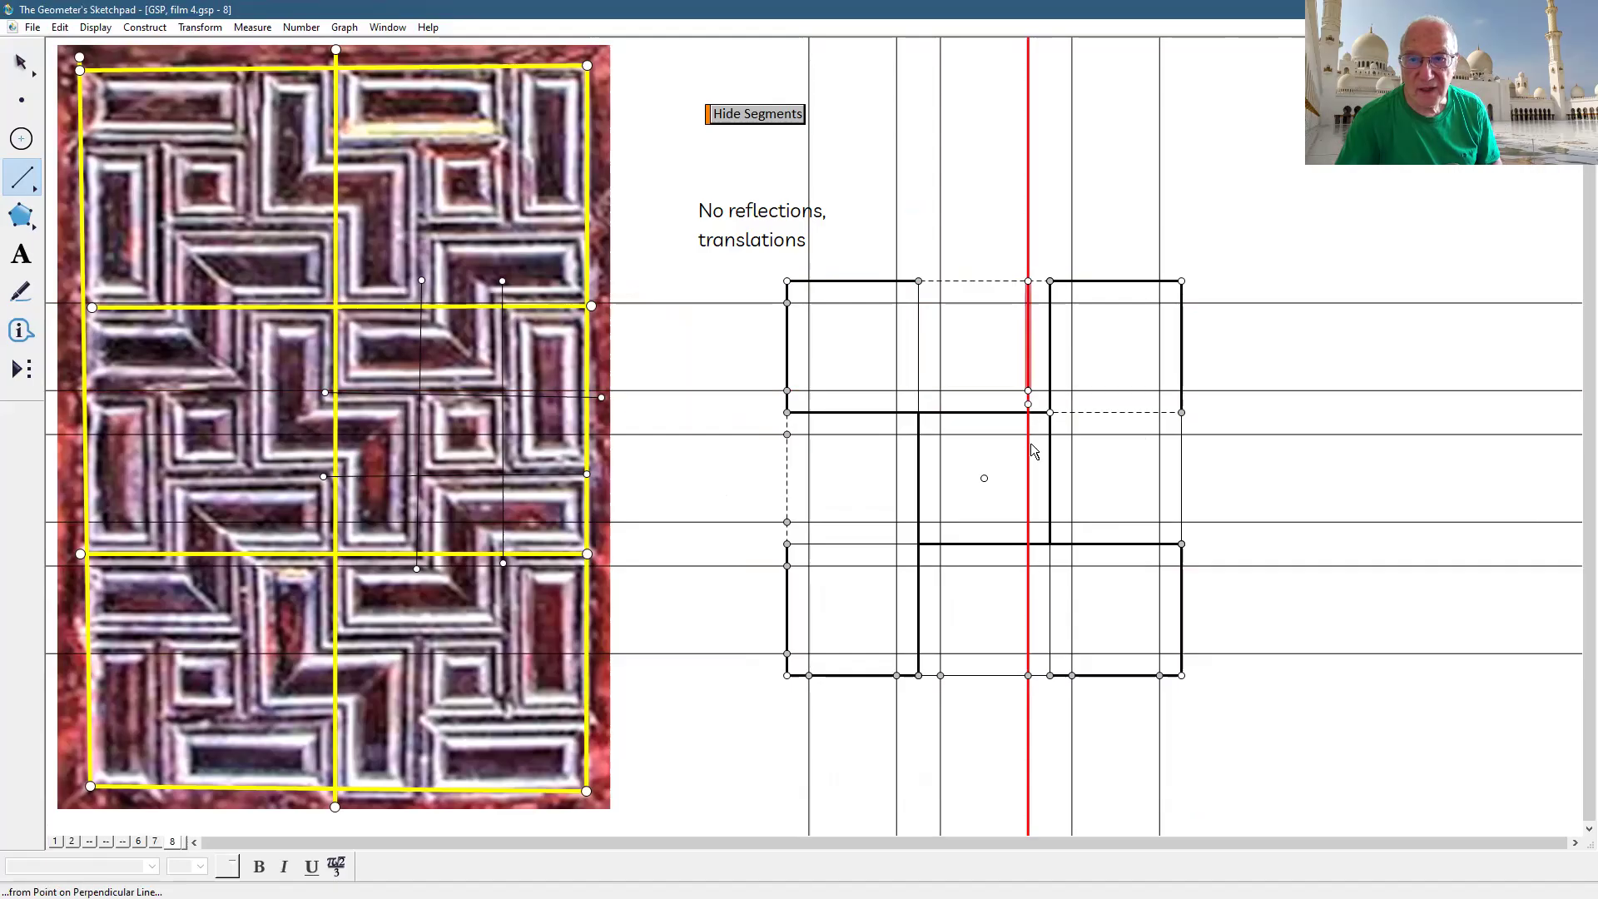
pyautogui.click(96, 30)
pyautogui.moveTo(249, 64)
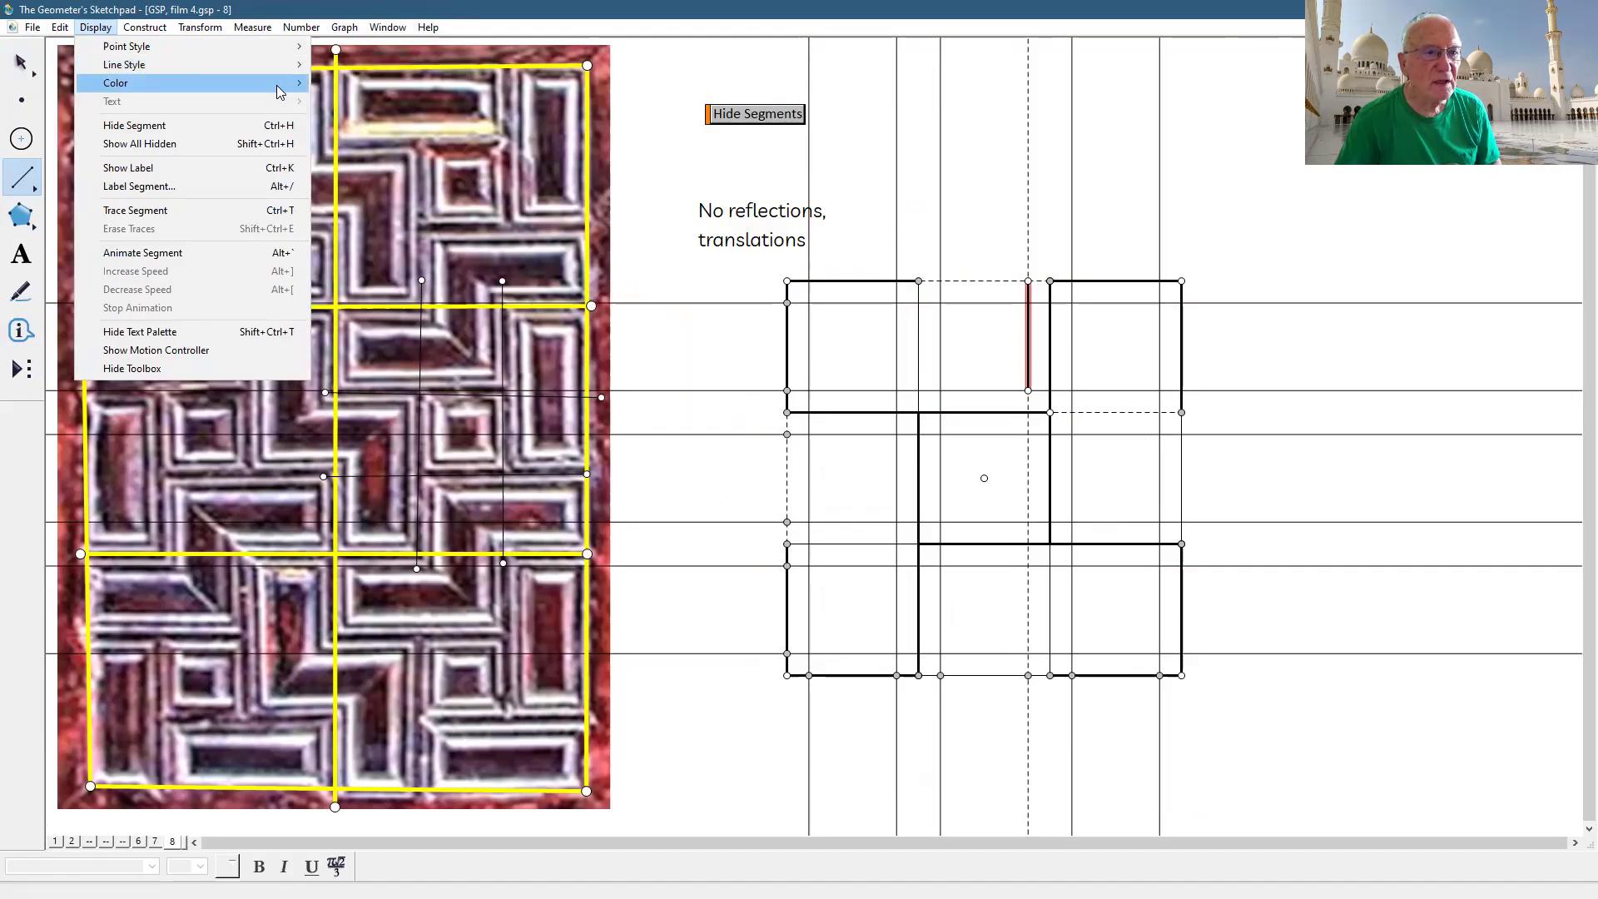
pyautogui.click(371, 160)
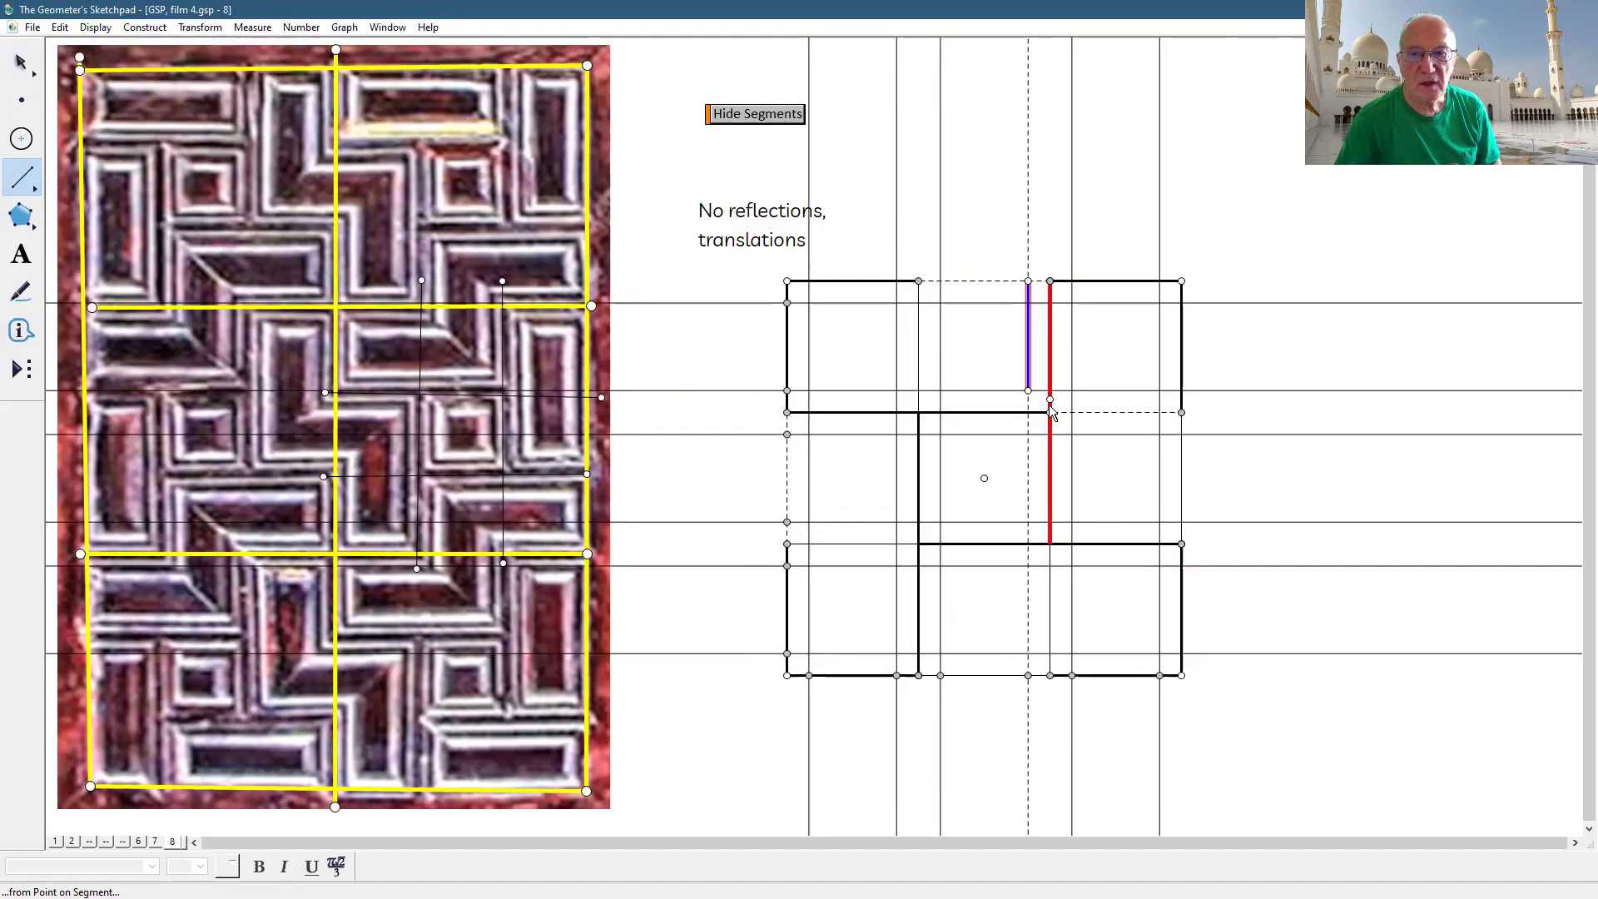
pyautogui.moveTo(1024, 389)
pyautogui.mouseDown()
pyautogui.moveTo(809, 390)
pyautogui.moveTo(809, 303)
pyautogui.moveTo(938, 302)
pyautogui.moveTo(941, 281)
pyautogui.mouseUp()
pyautogui.click(39, 62)
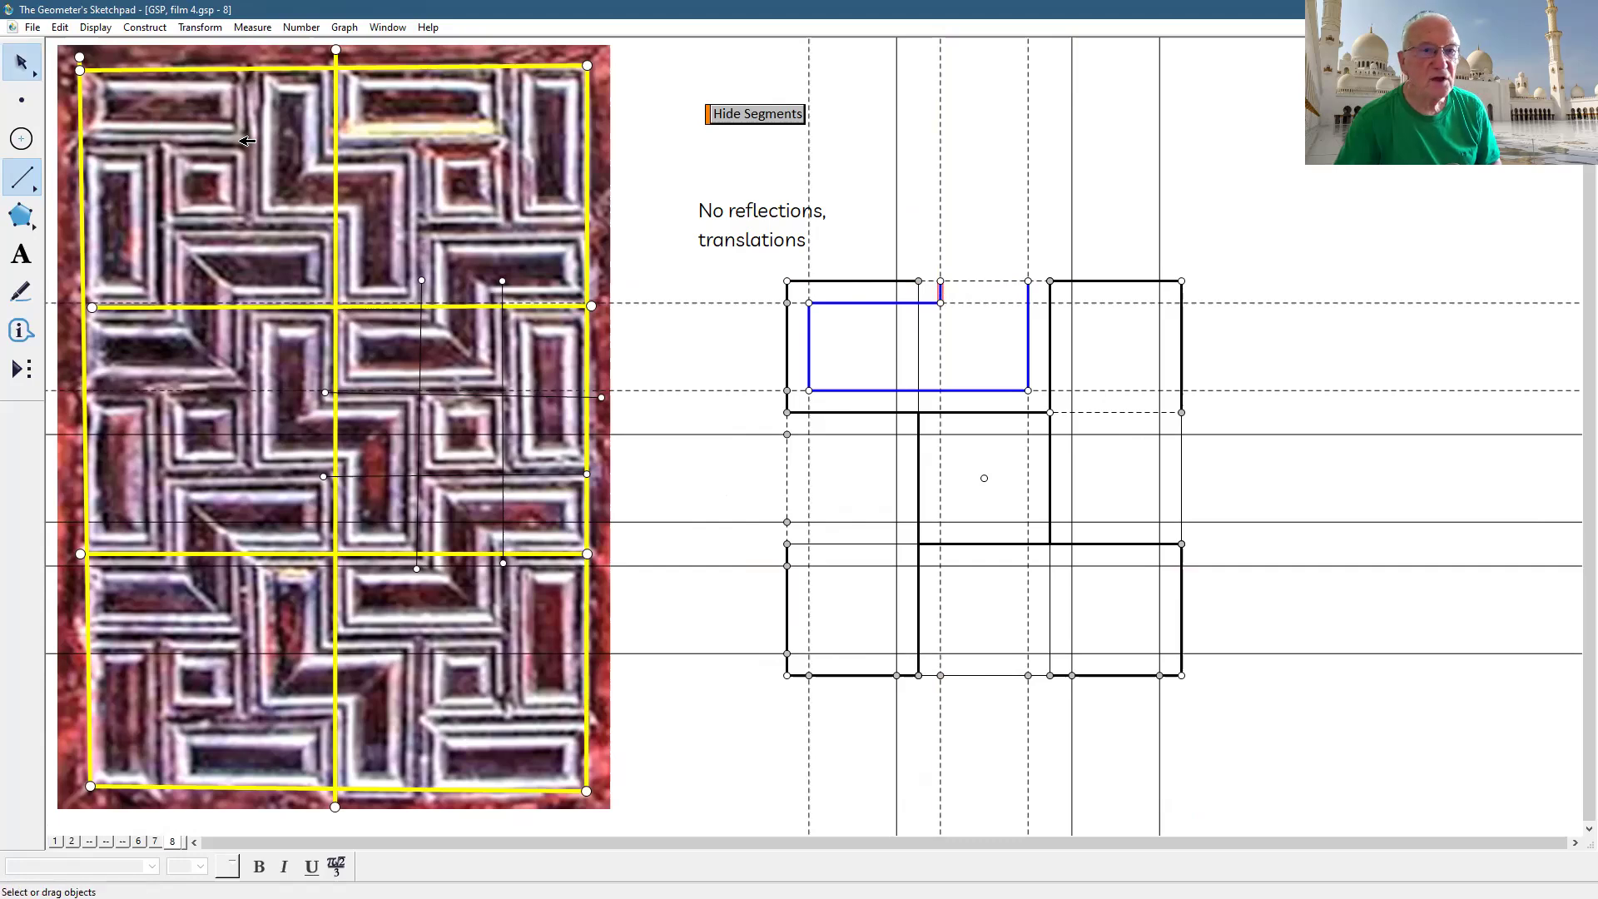
# - Draw blue diagonal segments linking the blue outline's four inner corners to the surrounding black outline's corners
pyautogui.click(1271, 360)
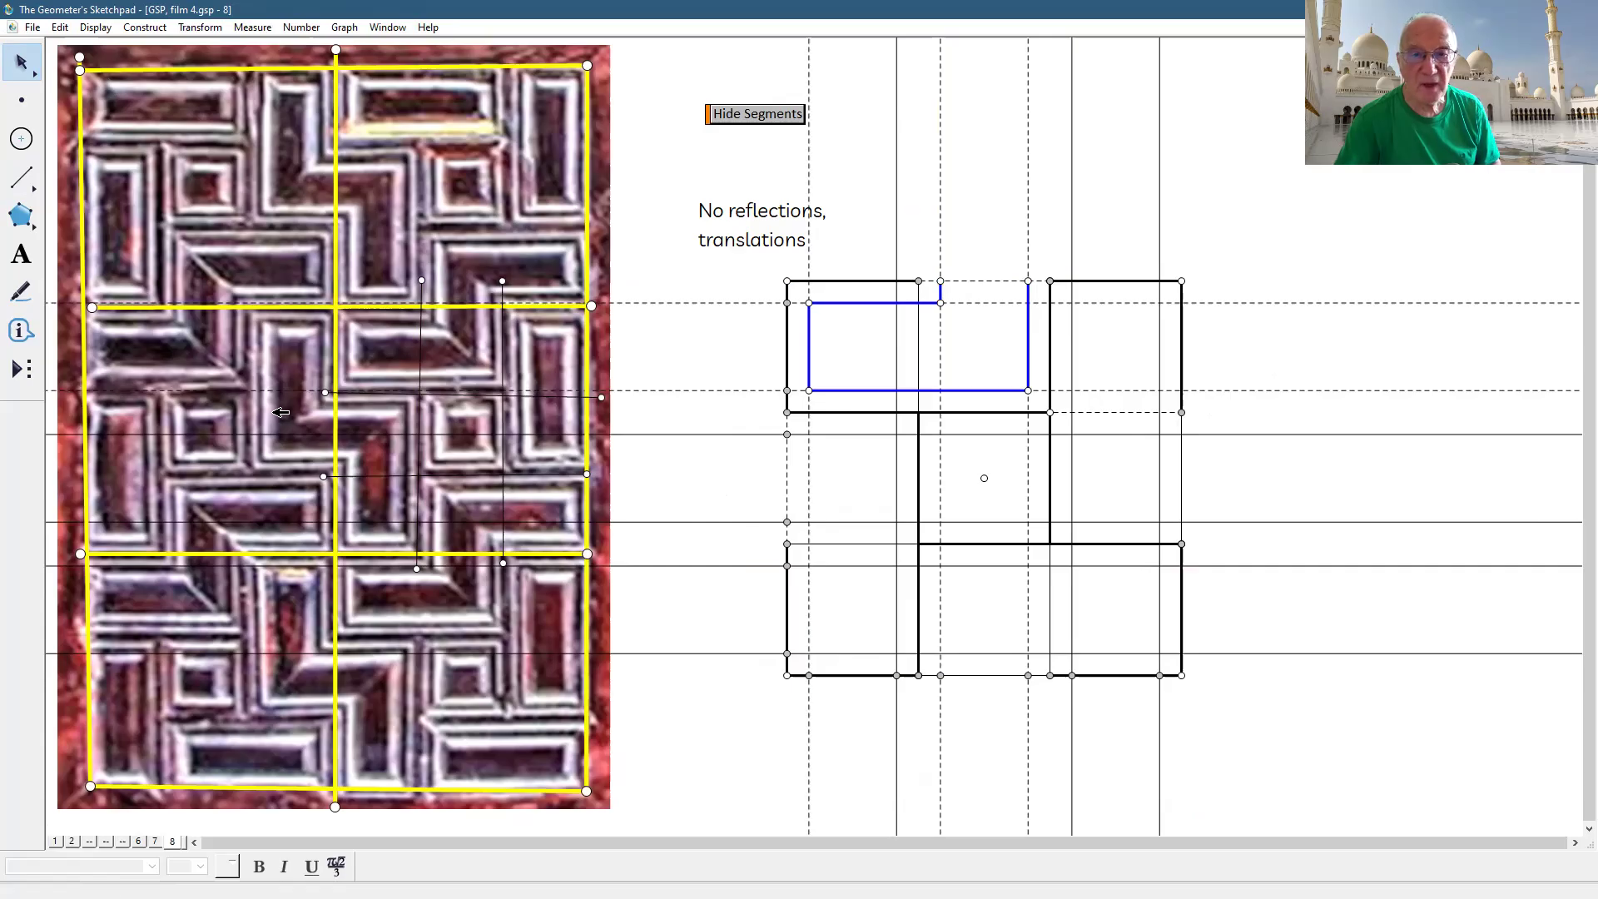
pyautogui.click(22, 177)
pyautogui.moveTo(787, 281); pyautogui.dragTo(809, 303)
pyautogui.moveTo(918, 282); pyautogui.dragTo(940, 303)
pyautogui.moveTo(809, 390); pyautogui.dragTo(787, 412)
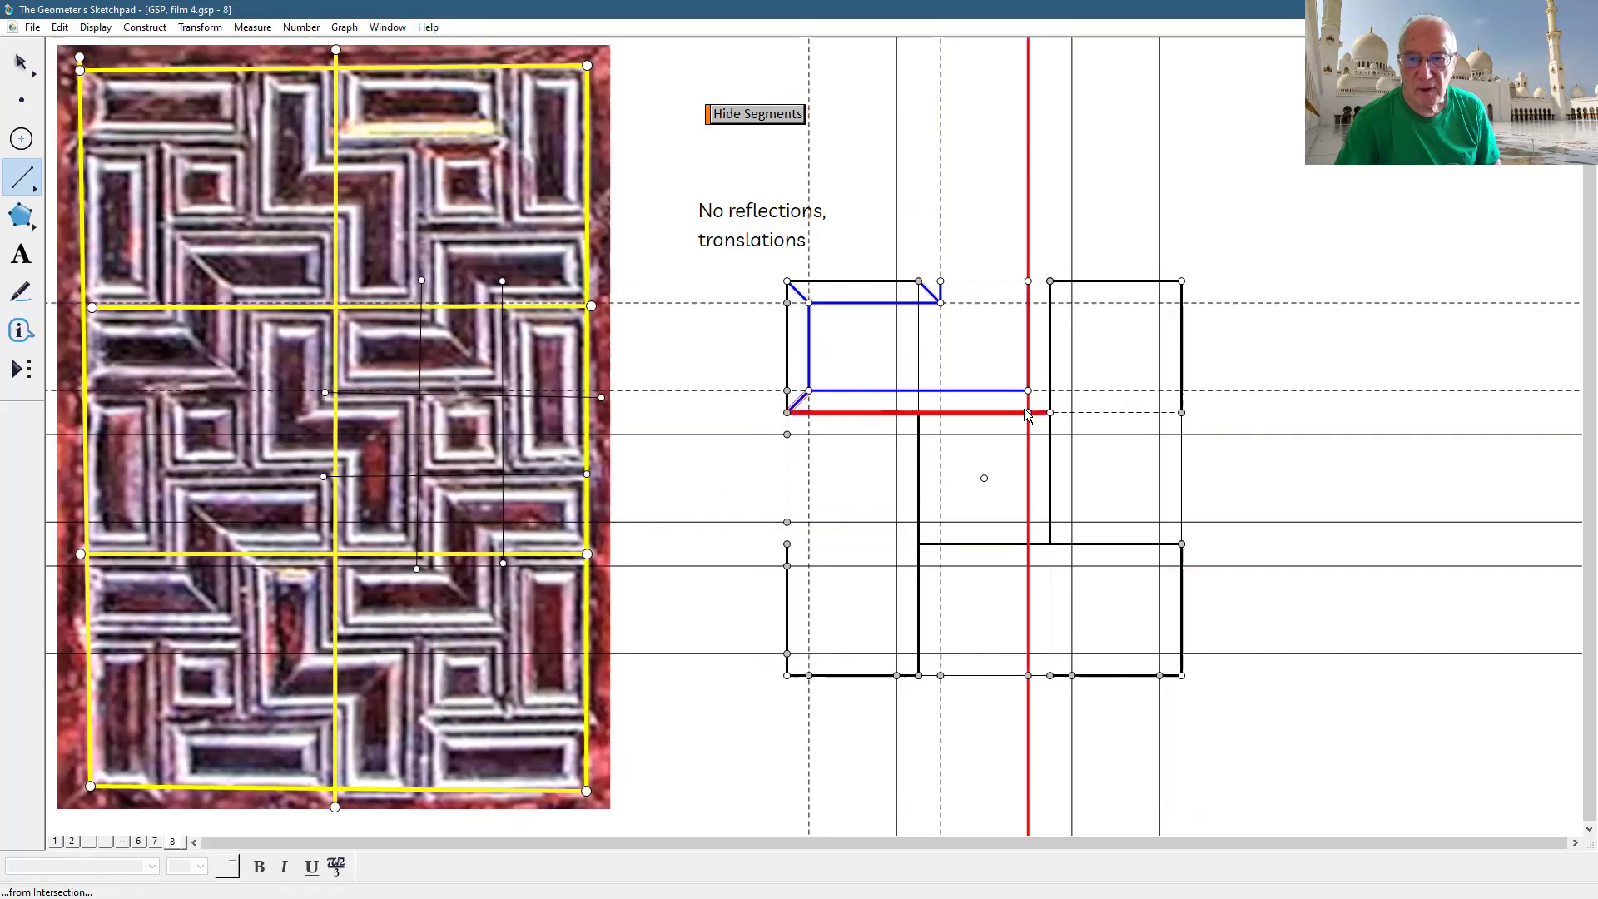
pyautogui.moveTo(1028, 390); pyautogui.dragTo(1051, 422)
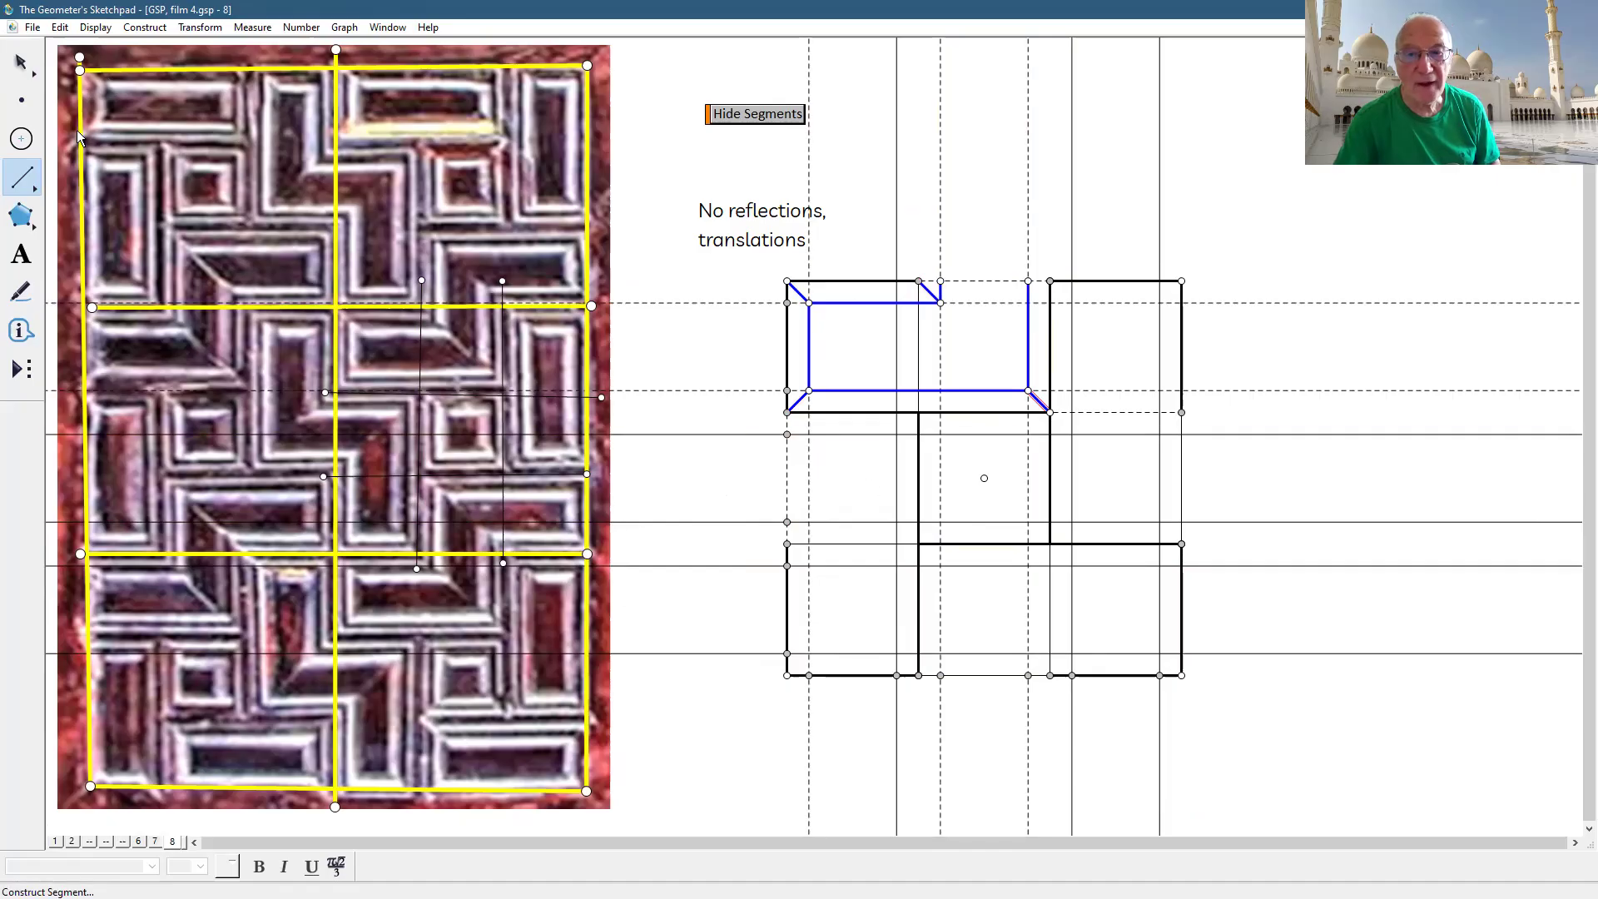
# - Rotate the blue outline, including its corner points and diagonals, by 90 degrees about the square's marked midpoint
pyautogui.click(21, 63)
pyautogui.click(1325, 358)
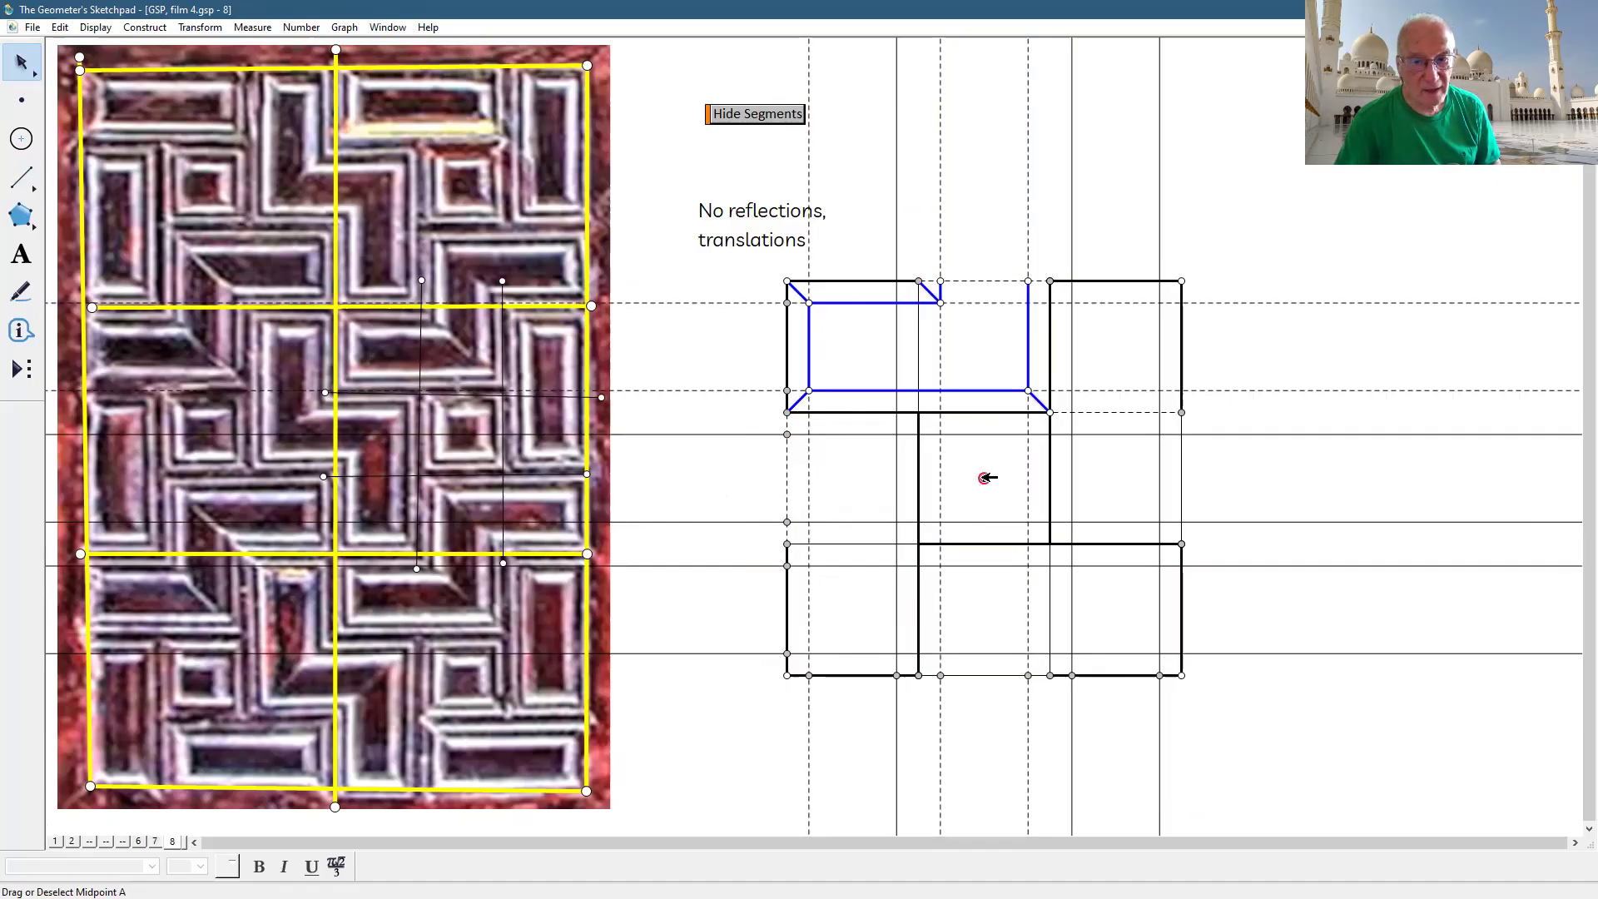
pyautogui.click(984, 391)
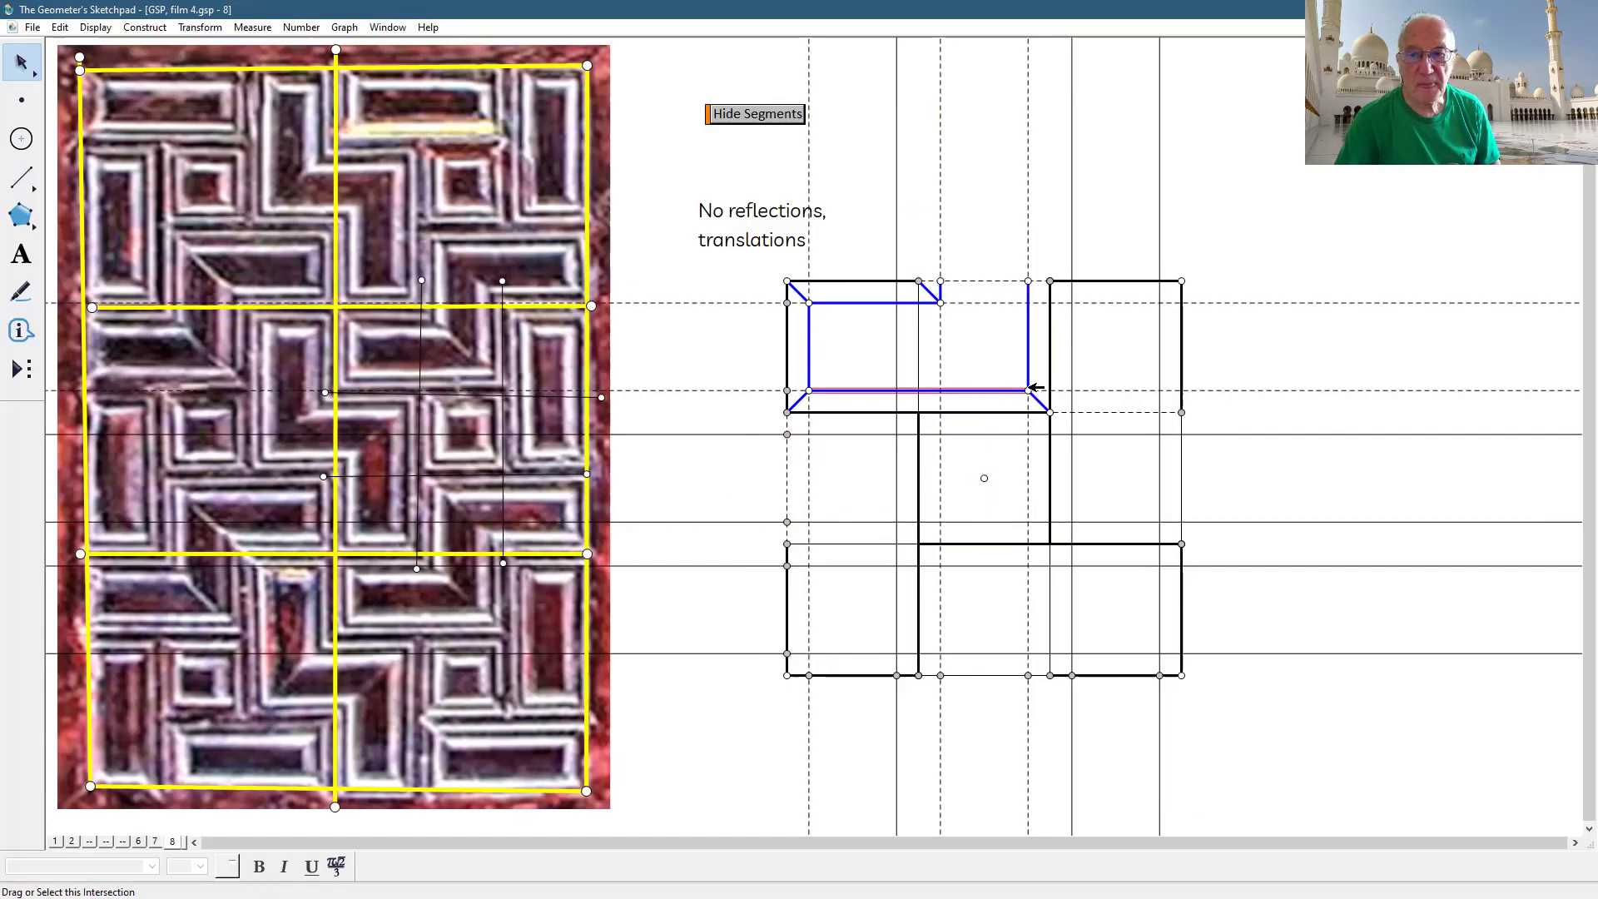
pyautogui.click(1029, 381)
pyautogui.click(1029, 281)
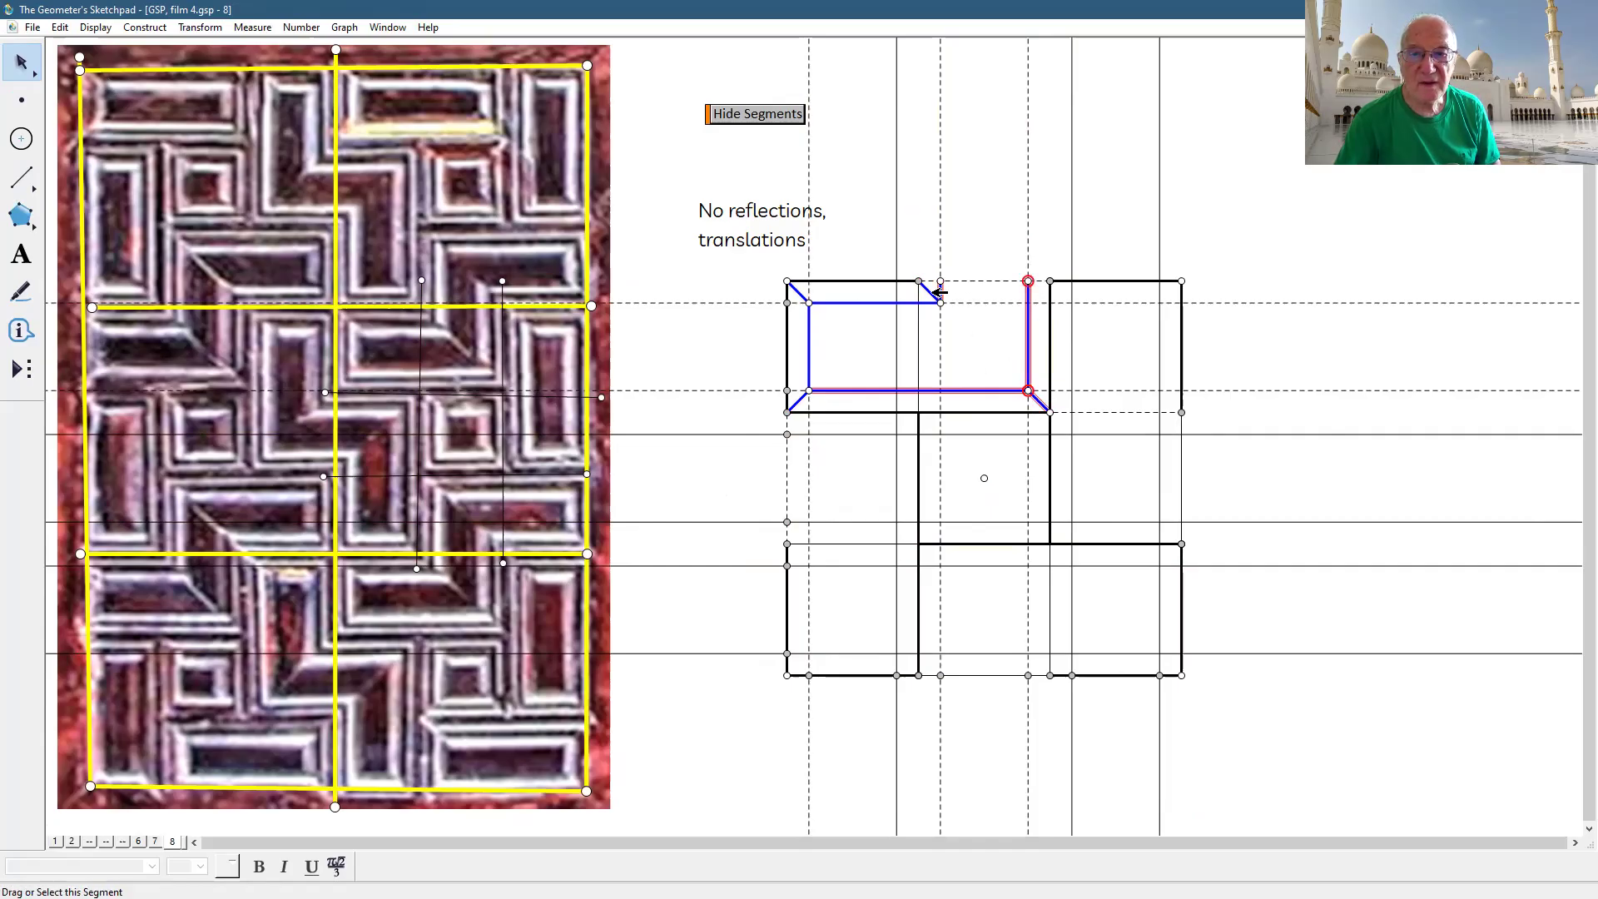
pyautogui.click(867, 303)
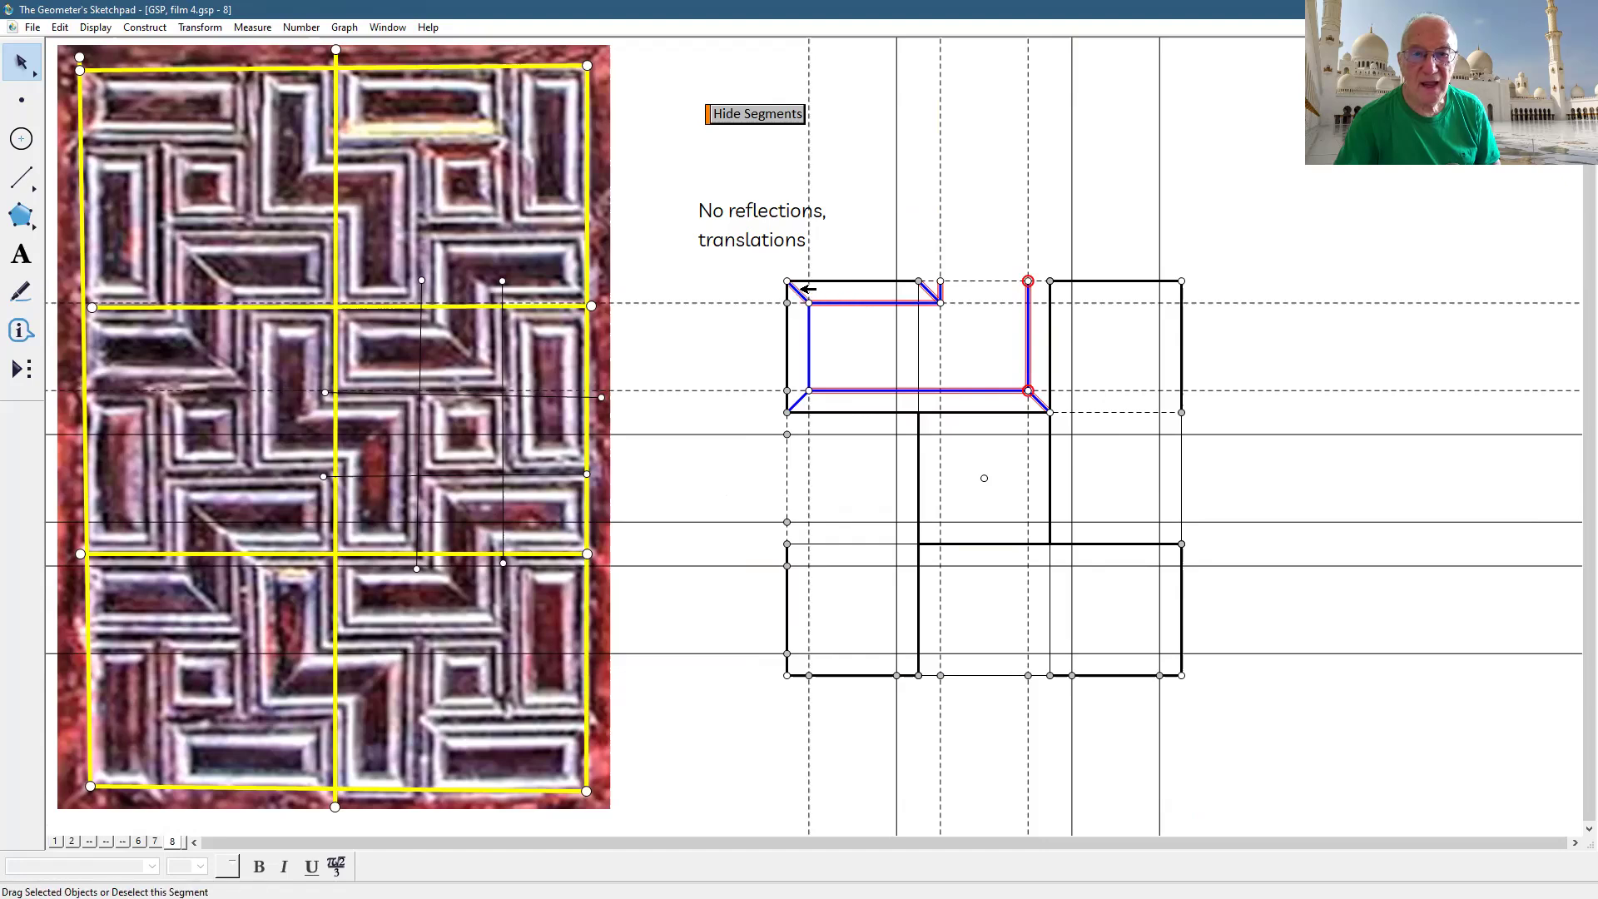
pyautogui.click(816, 304)
pyautogui.click(942, 304)
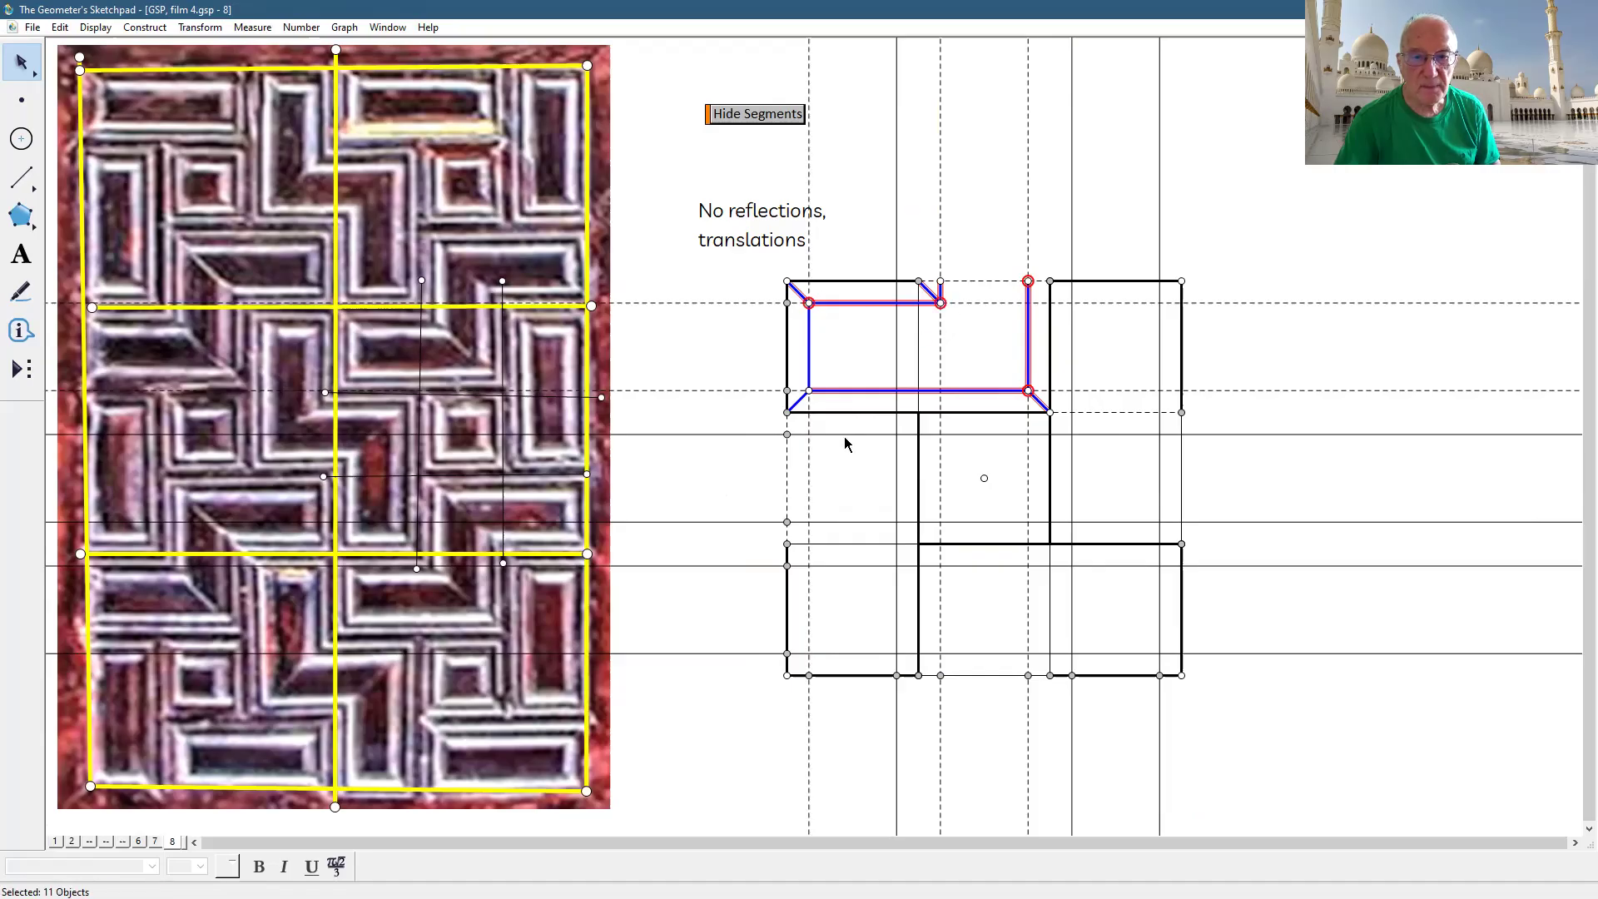
pyautogui.click(808, 390)
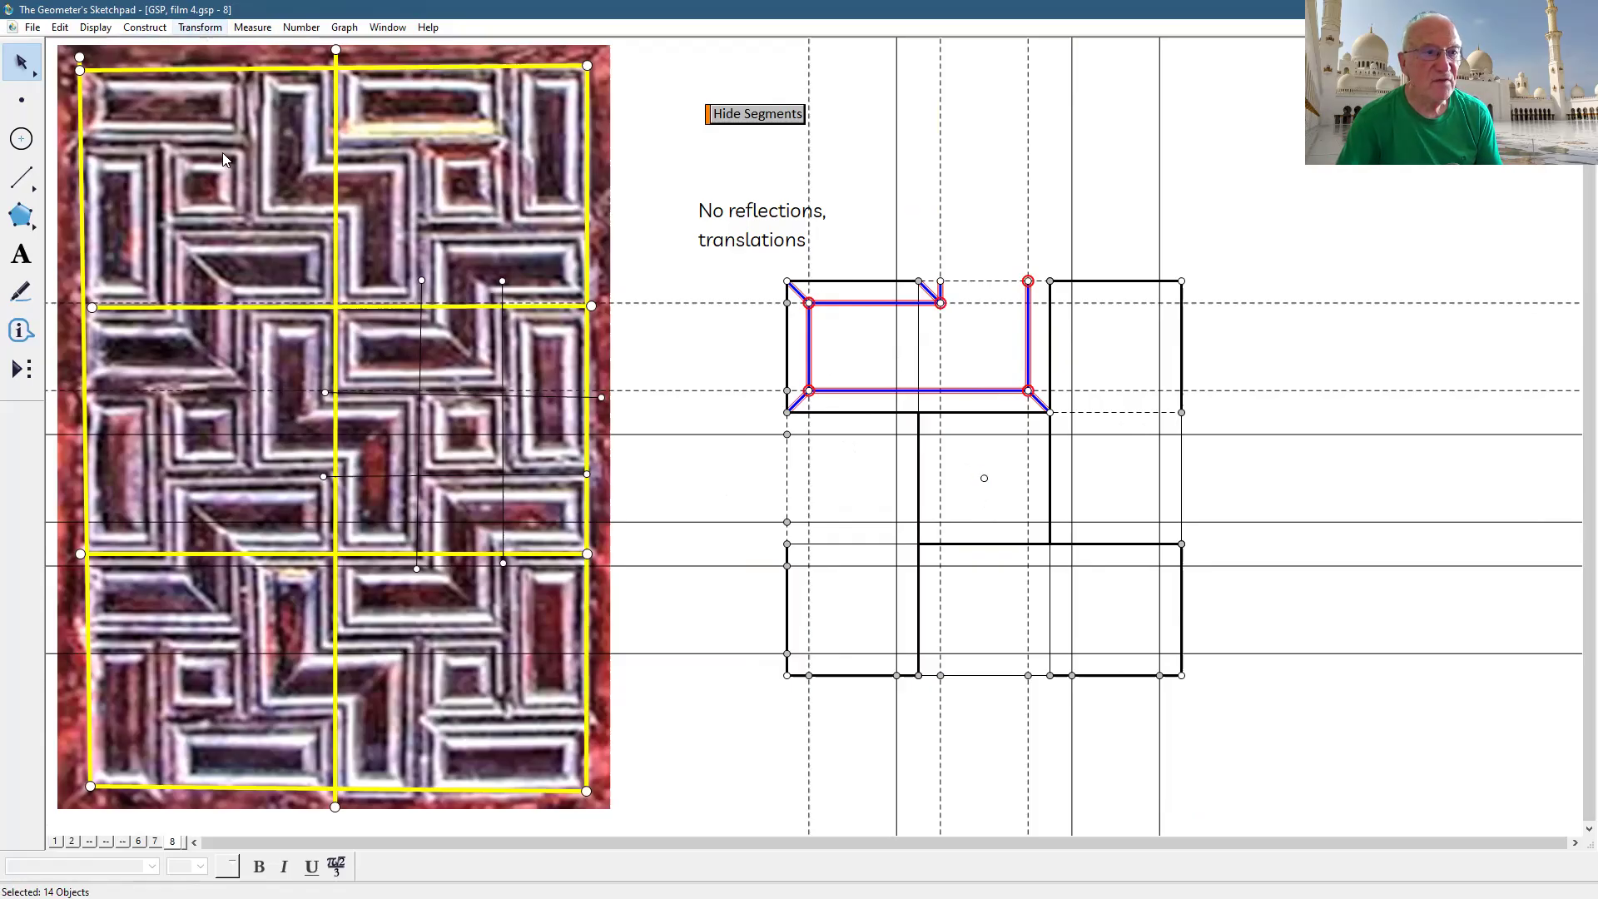
pyautogui.click(199, 27)
pyautogui.click(218, 180)
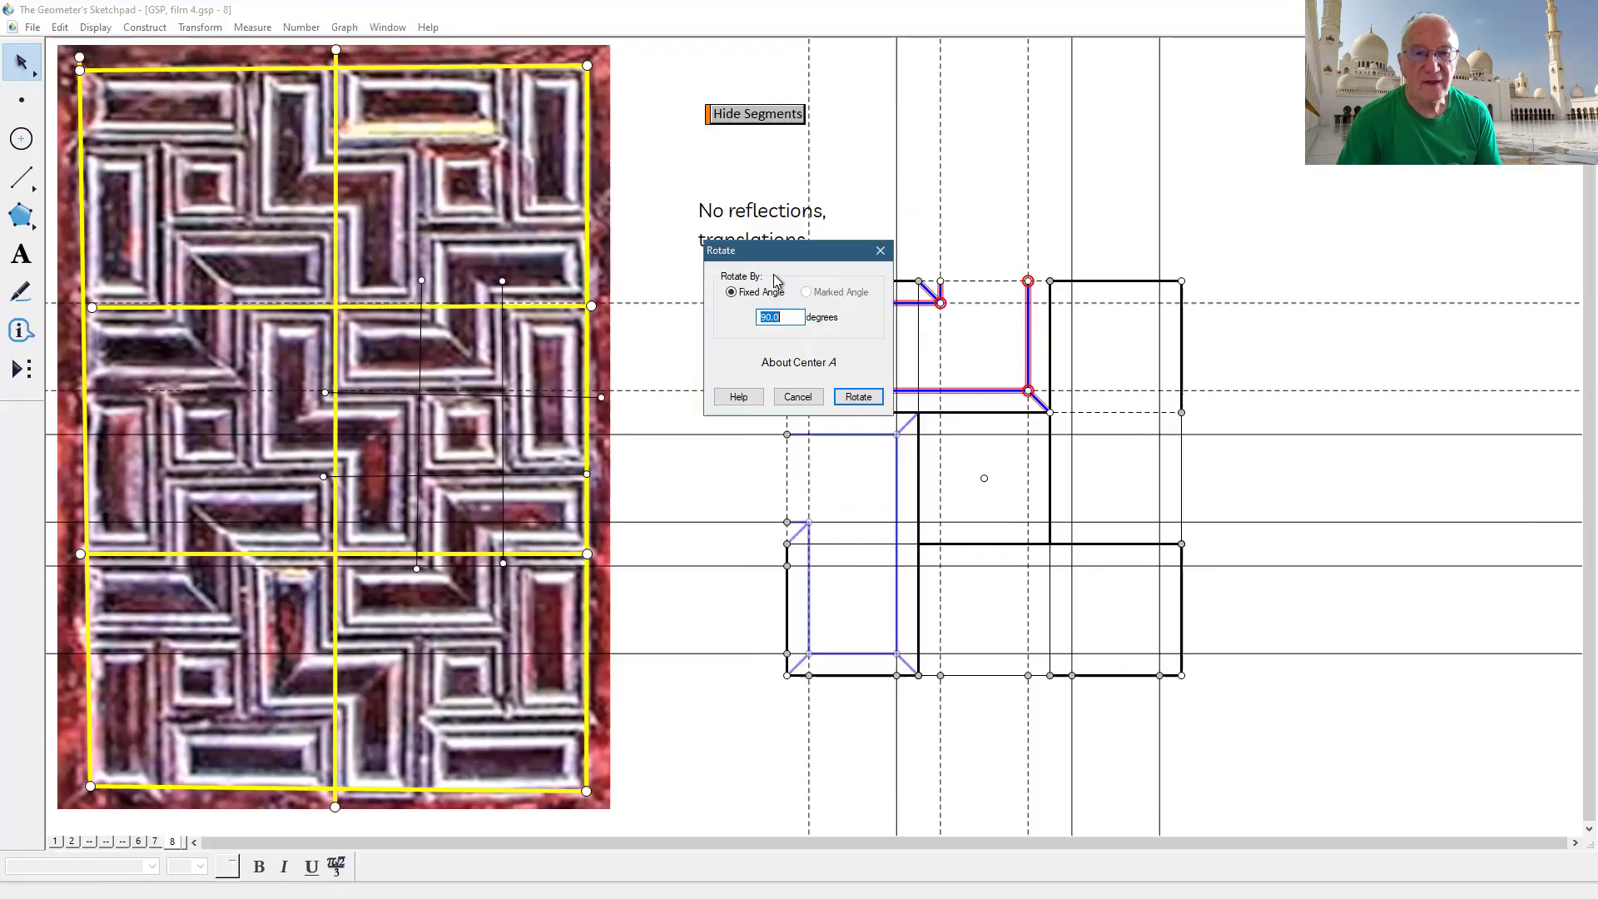
pyautogui.click(858, 397)
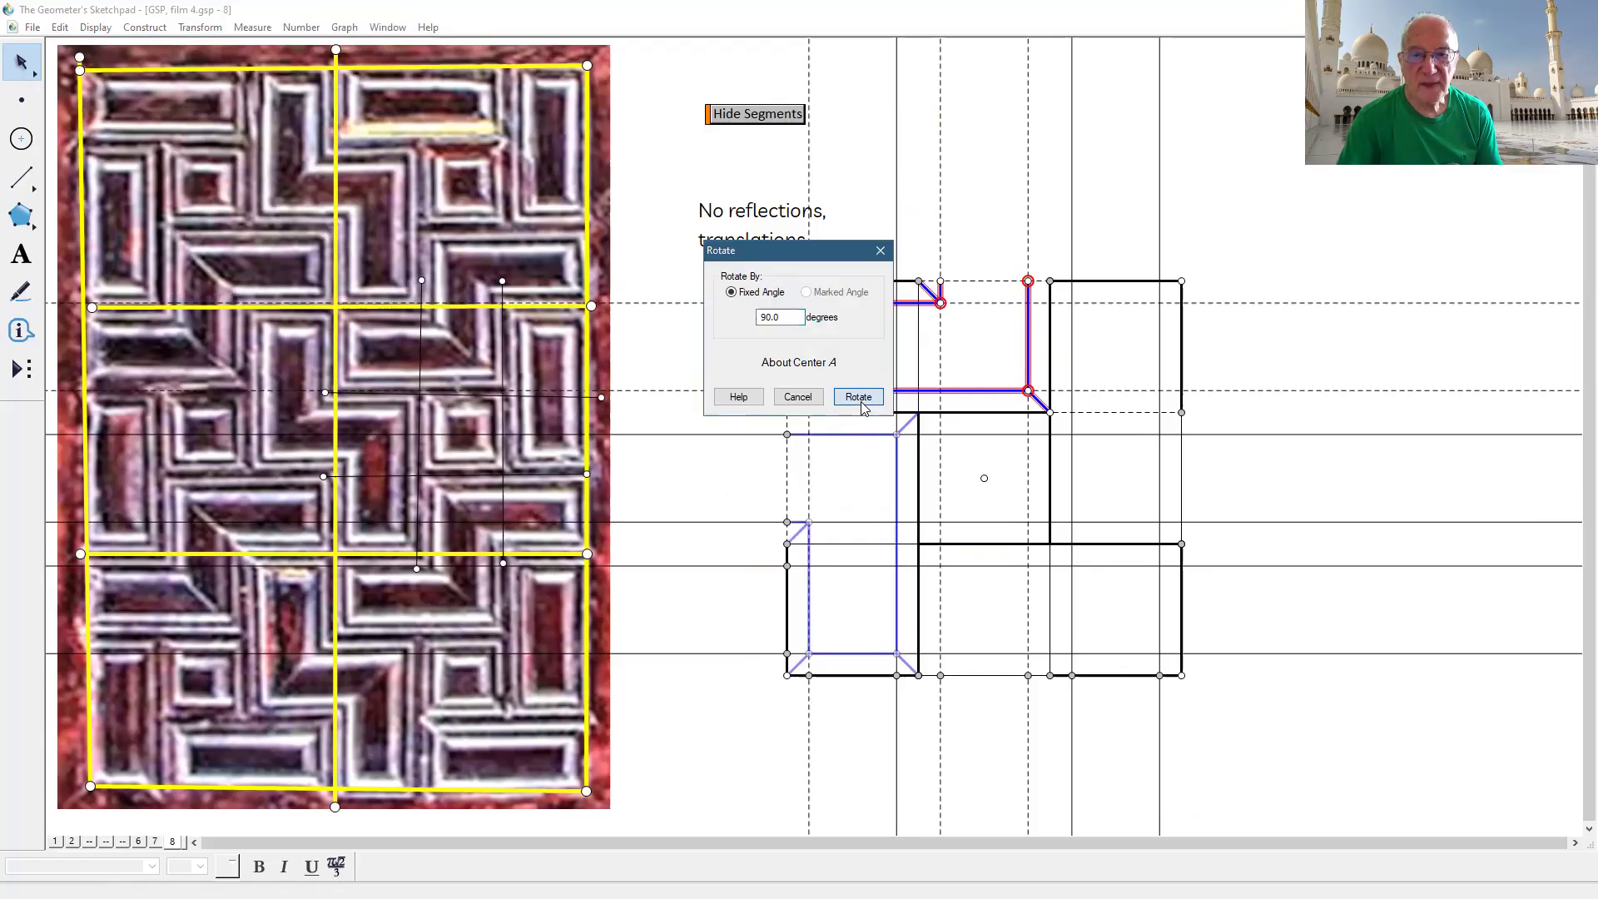
# - Rotate the newest copy of the blue outline by 90 degrees twice more to fill the square's remaining two sides
pyautogui.click(200, 28)
pyautogui.click(242, 178)
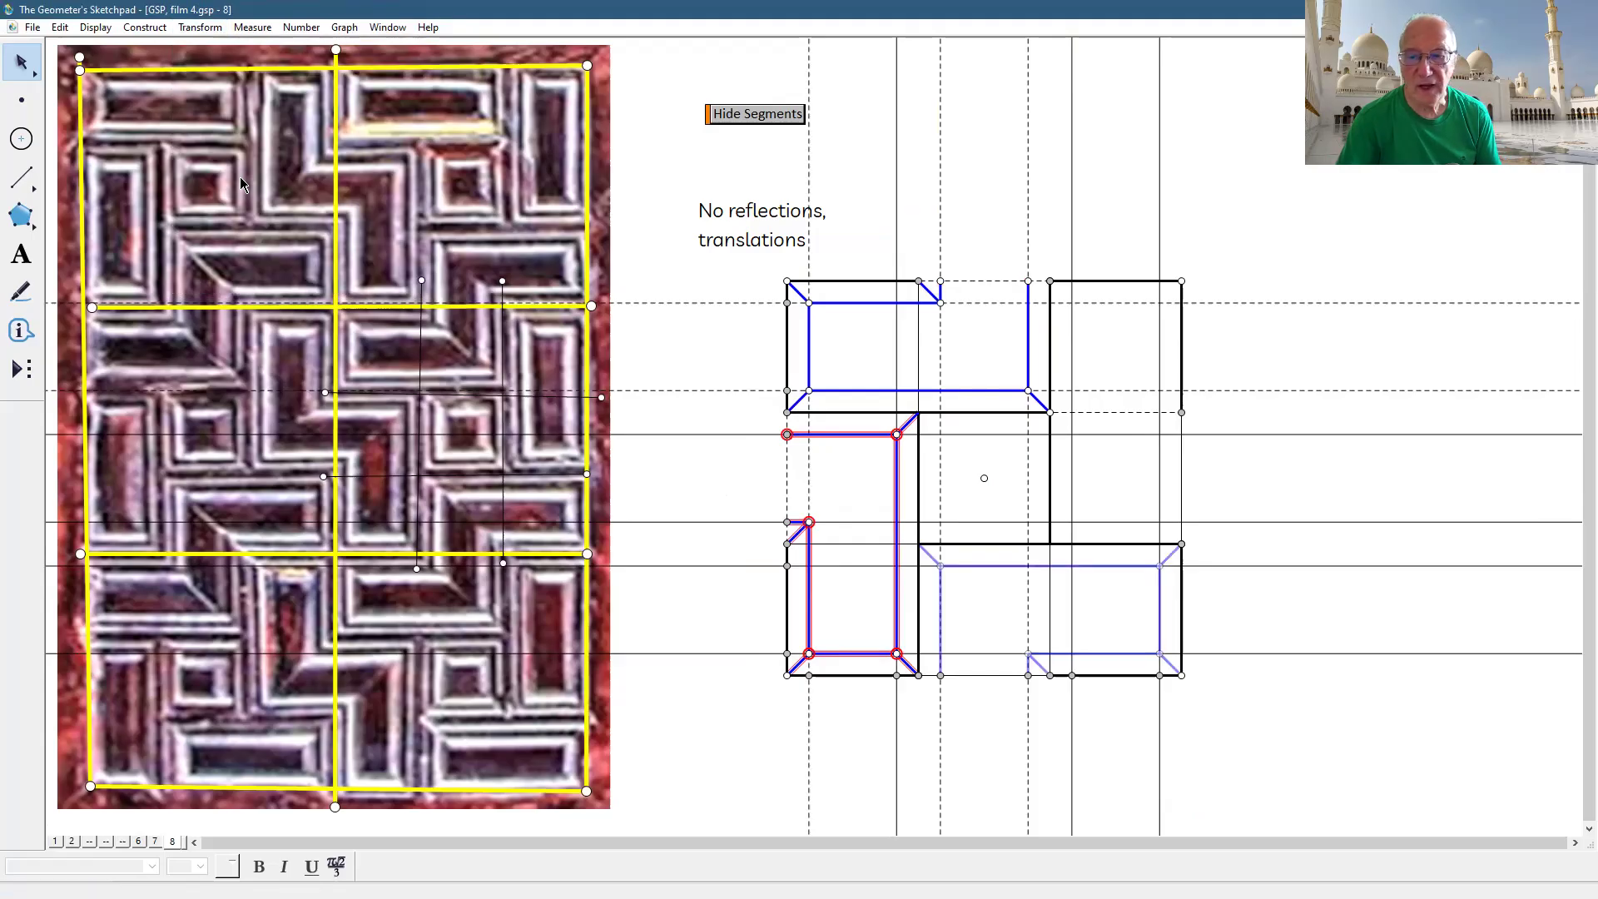
pyautogui.click(859, 401)
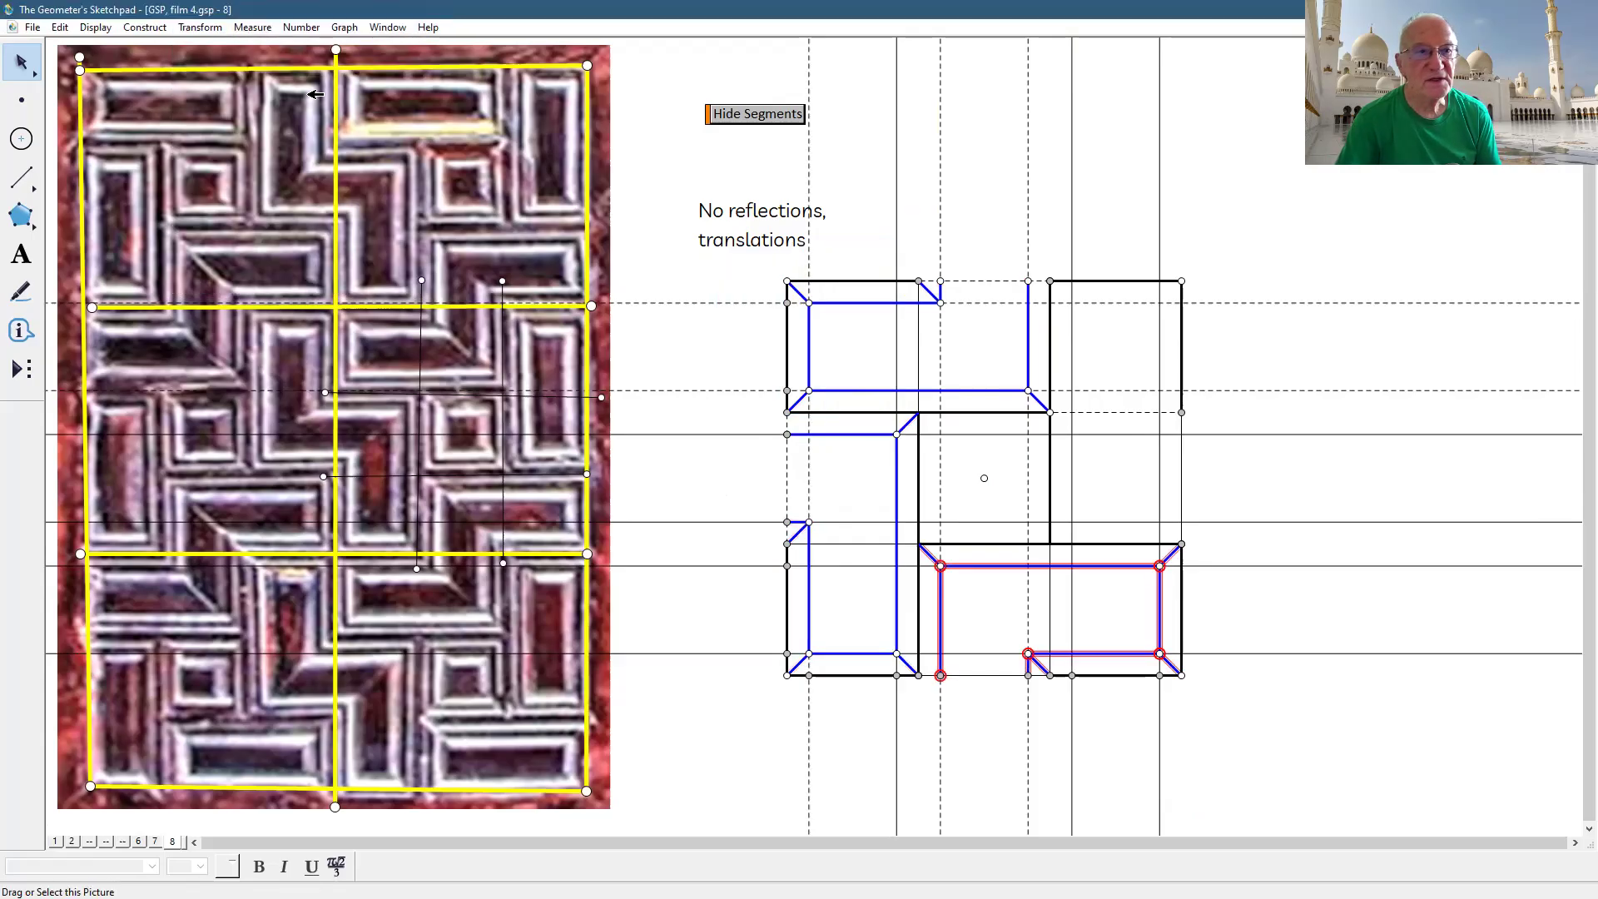
pyautogui.click(213, 31)
pyautogui.click(229, 177)
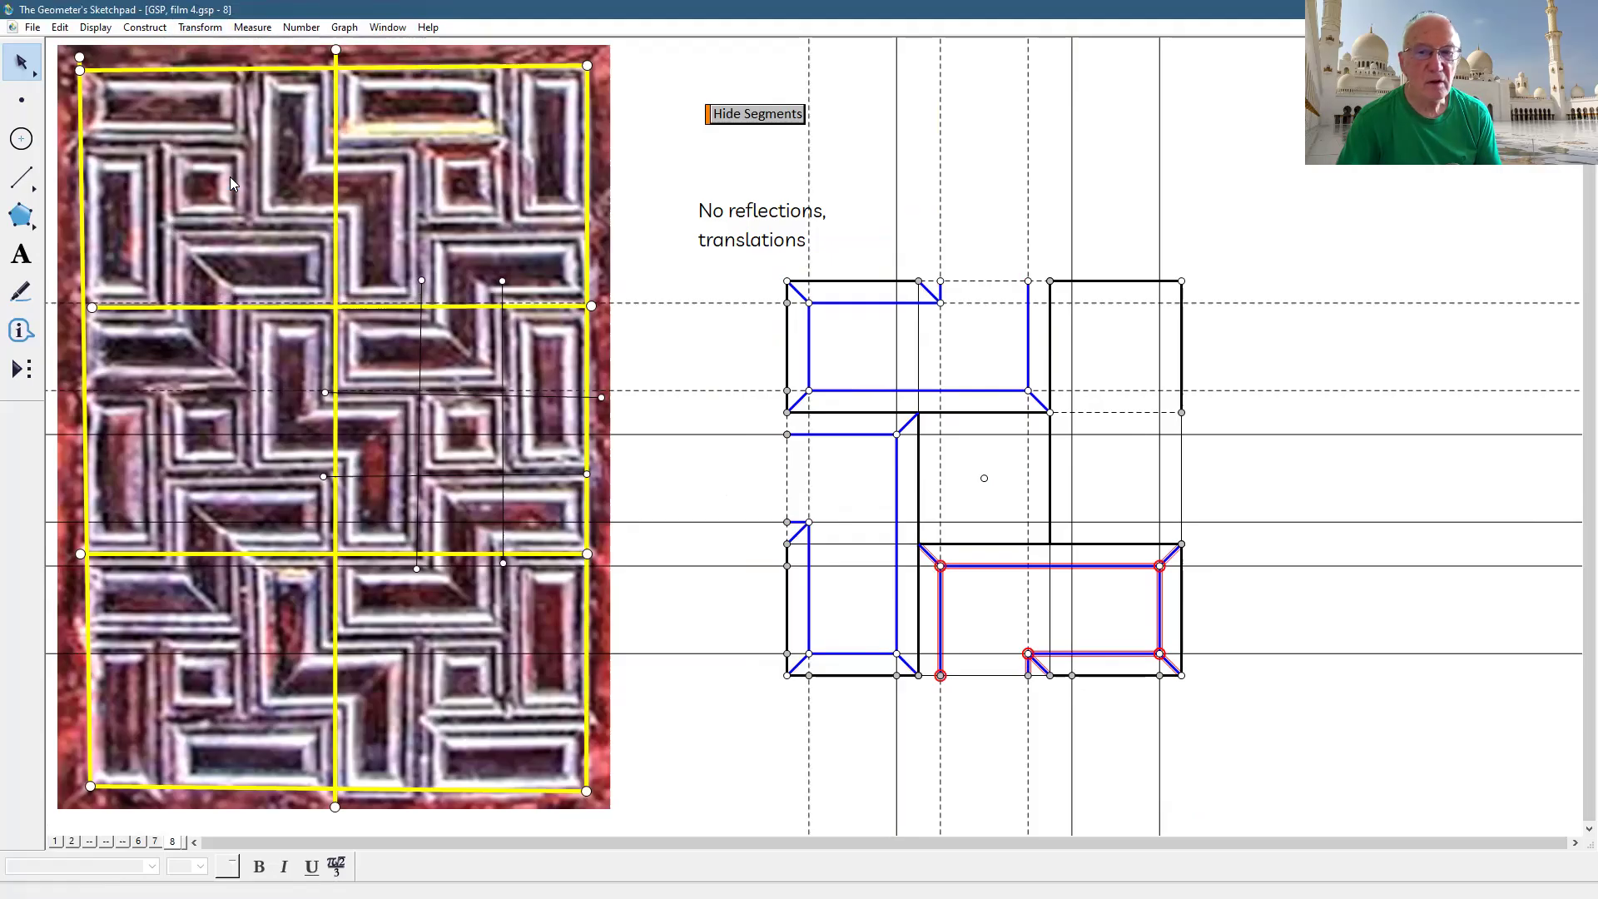
pyautogui.click(858, 397)
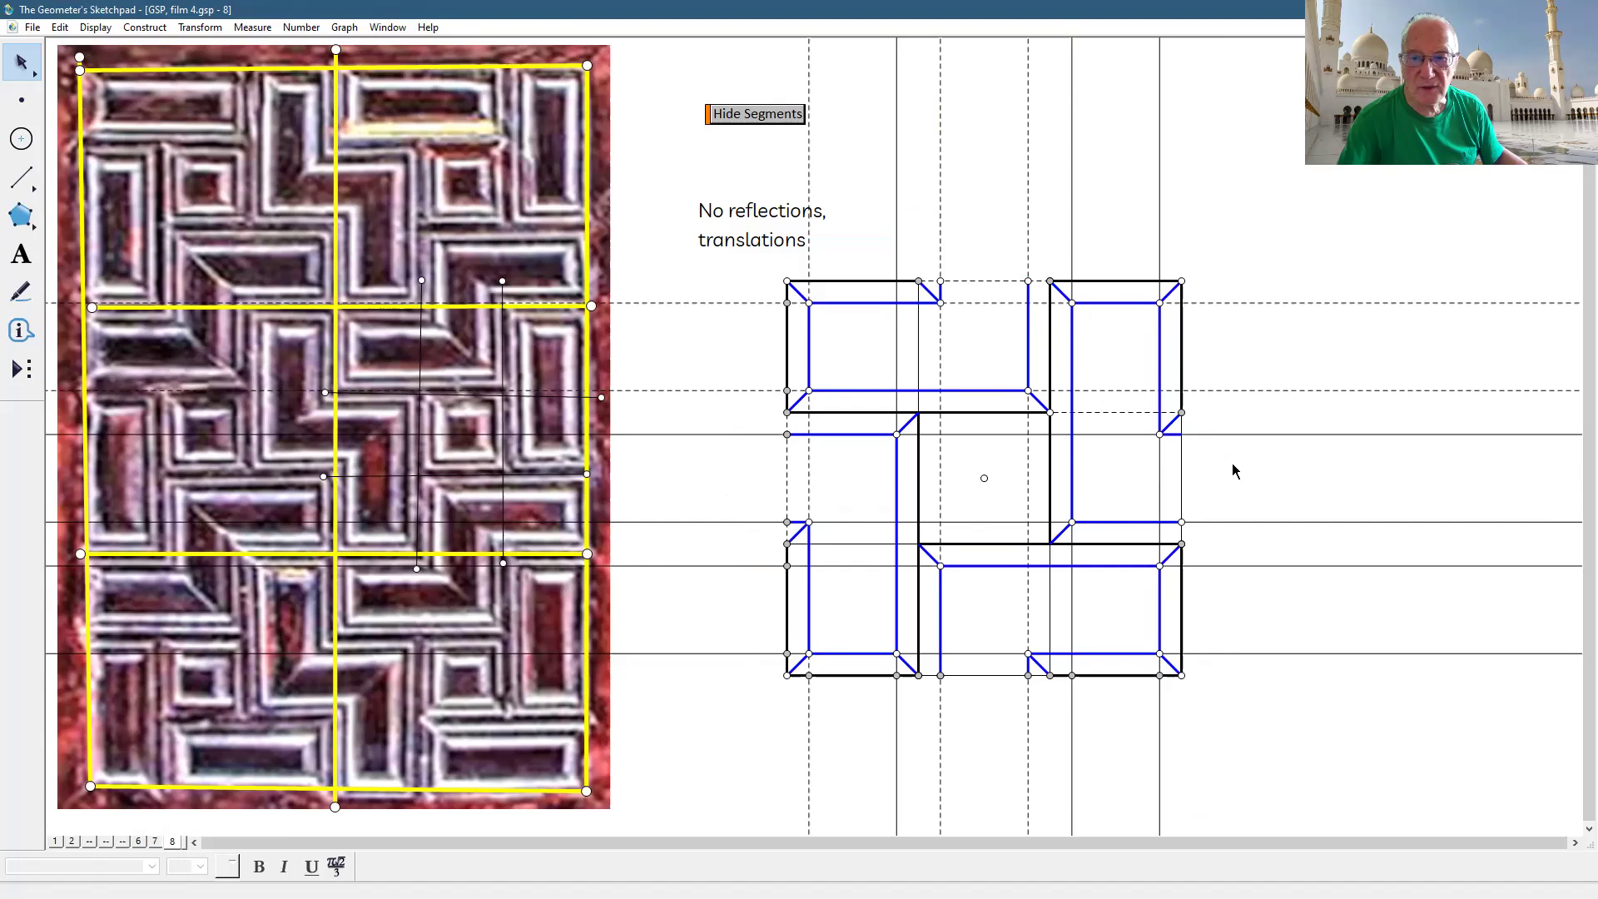
# - Draw a blue square along the central cell's inner lines and a diagonal joining its upper-right corner to the cell's corner
pyautogui.click(21, 176)
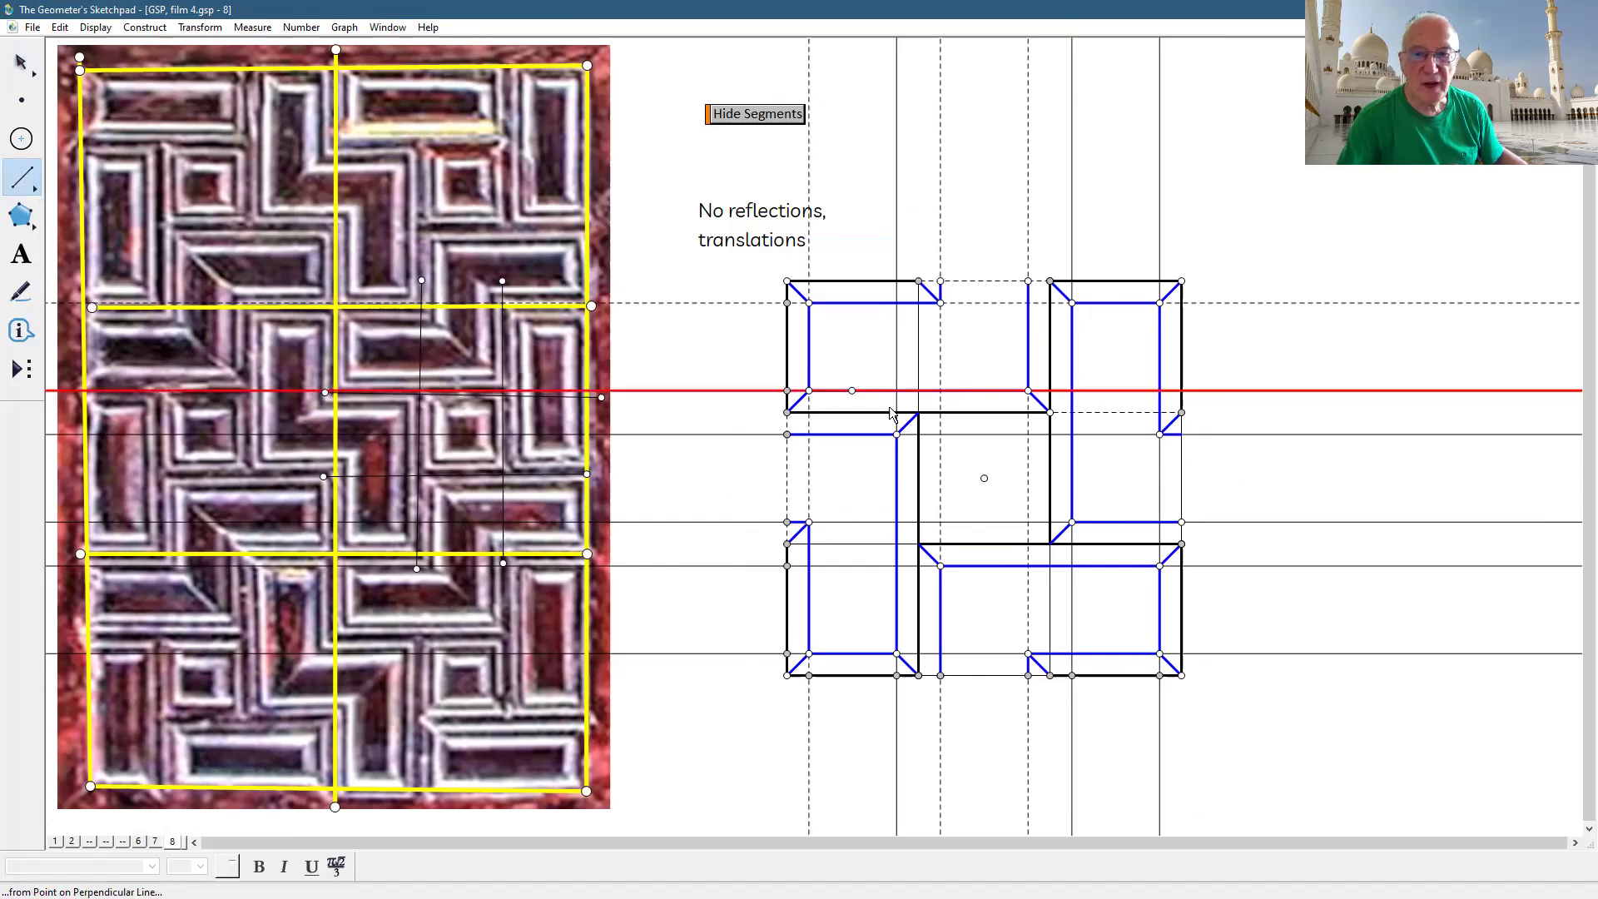
pyautogui.moveTo(940, 434); pyautogui.dragTo(1027, 524)
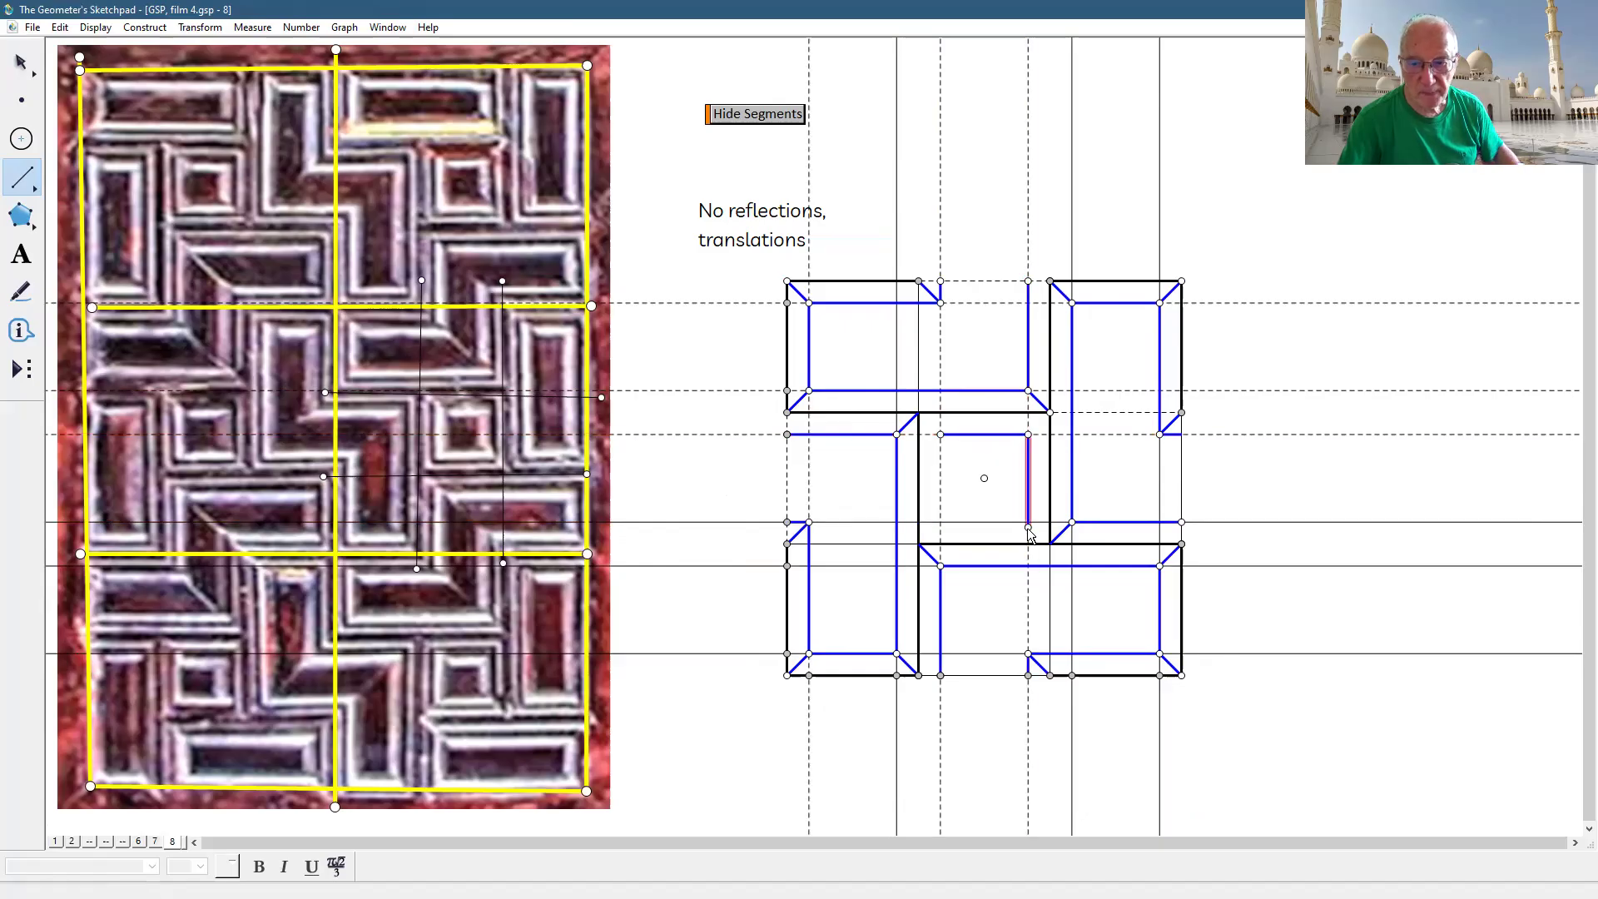
pyautogui.hotkey('ctrl', 'z')
pyautogui.moveTo(1028, 434)
pyautogui.mouseDown()
pyautogui.moveTo(1028, 522)
pyautogui.moveTo(939, 524)
pyautogui.moveTo(940, 433)
pyautogui.mouseUp()
pyautogui.moveTo(1050, 412); pyautogui.dragTo(1028, 433)
pyautogui.moveTo(1028, 524); pyautogui.dragTo(1049, 540)
pyautogui.hotkey('ctrl', 'z')
# - Construct the intersection point of the grid segments at the central cell's lower-right corner
pyautogui.click(18, 62)
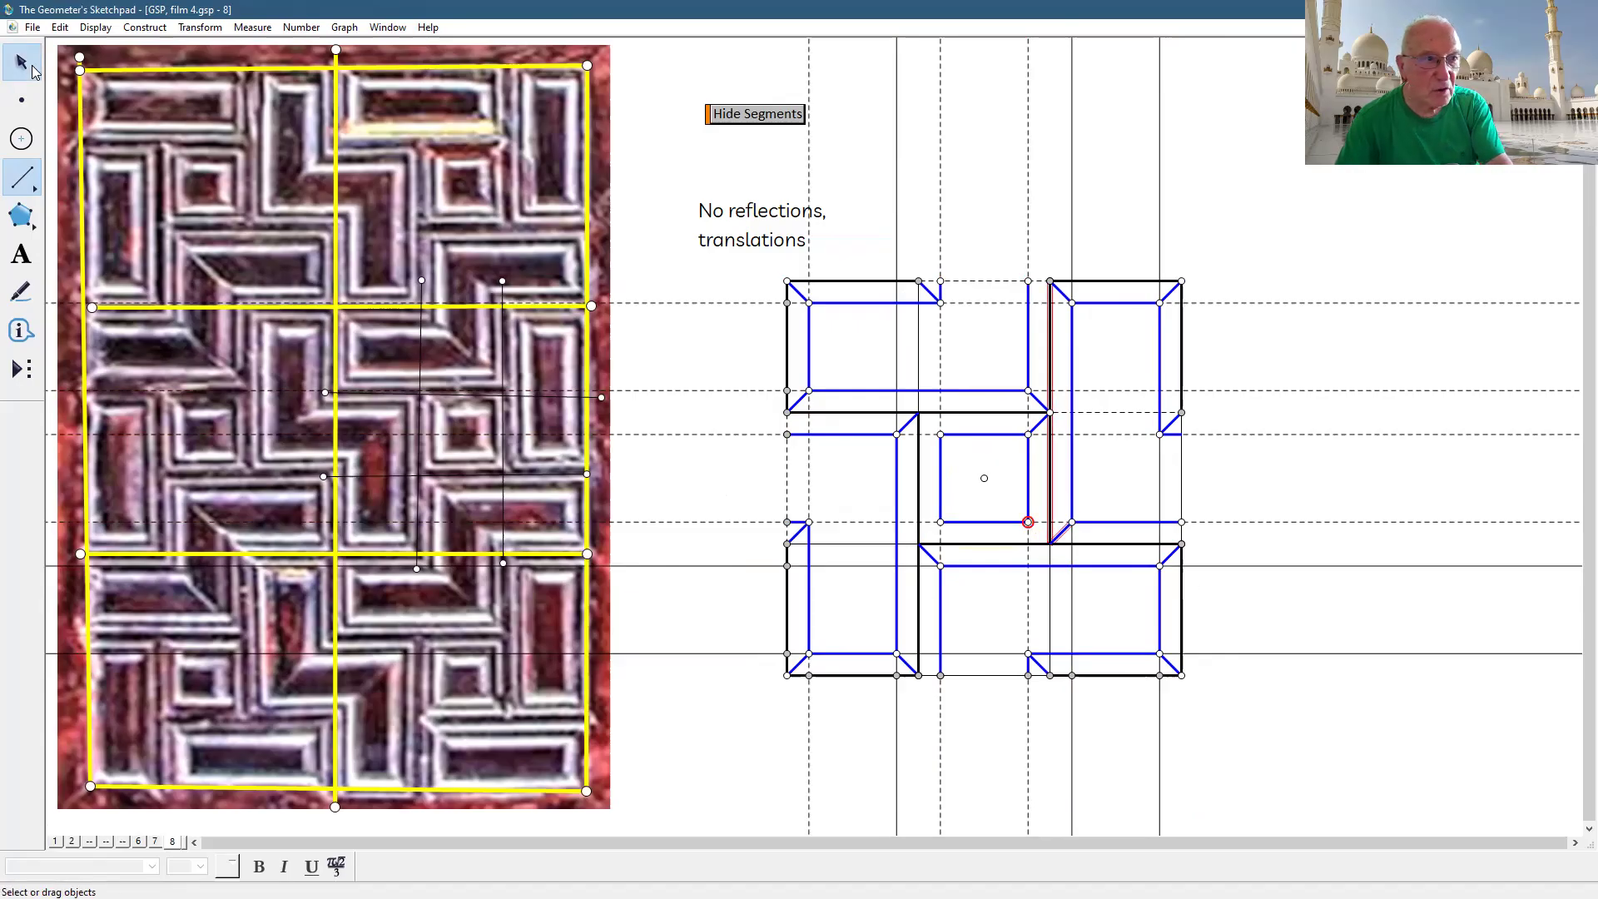
pyautogui.click(1234, 561)
pyautogui.click(1049, 611)
pyautogui.click(1103, 542)
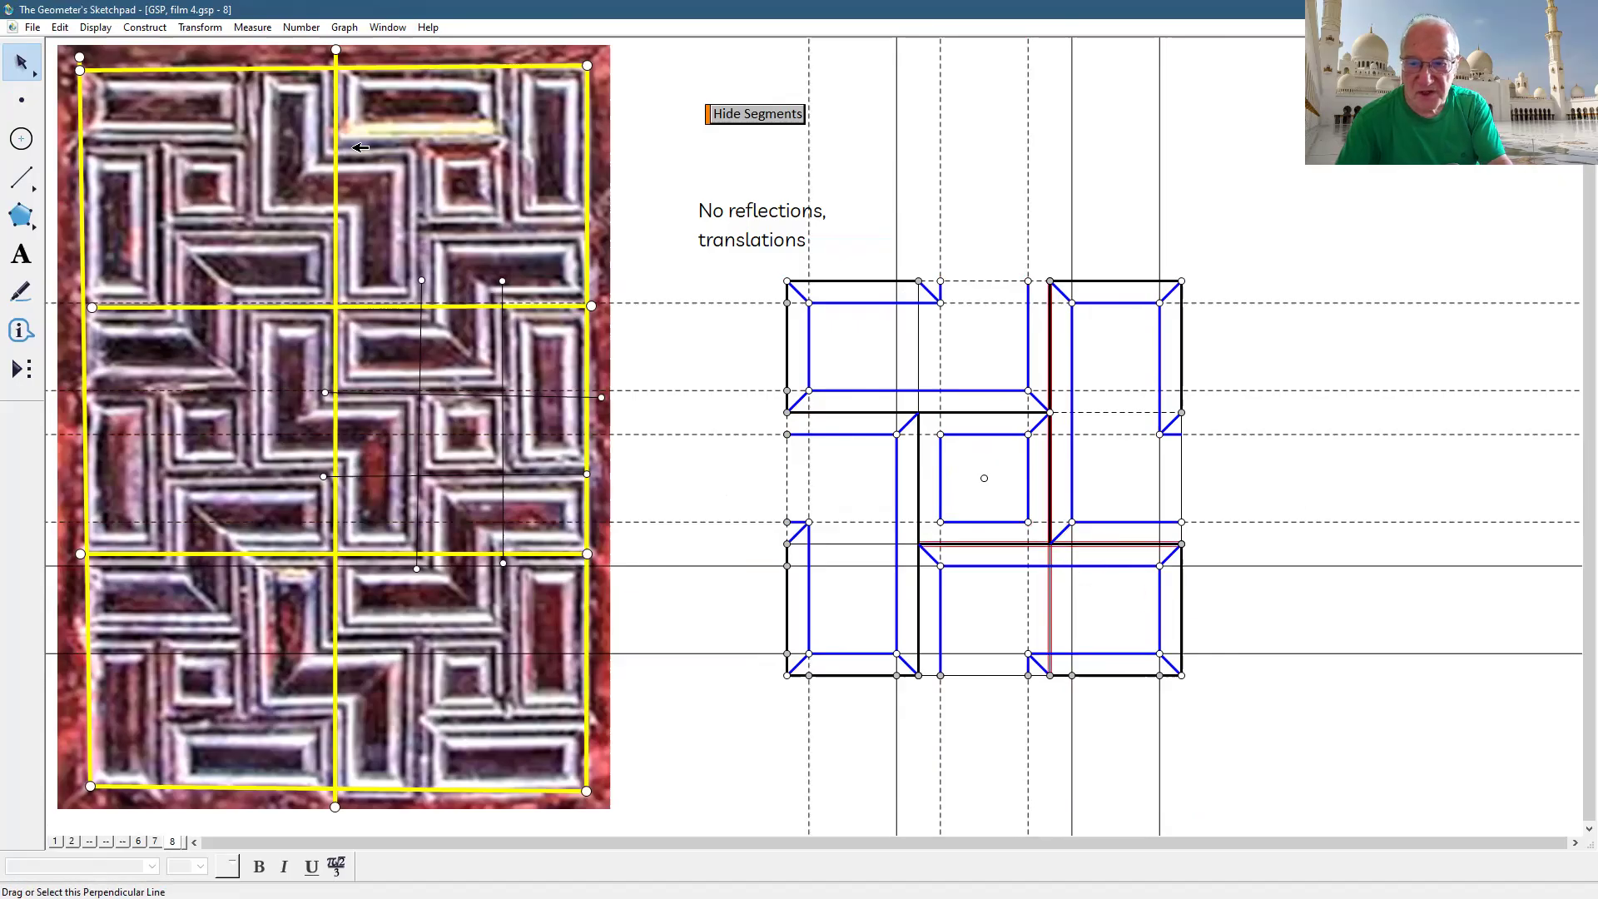
pyautogui.click(169, 31)
pyautogui.click(177, 87)
# - Construct the intersection points of the grid segments at the central cell's lower-left and upper-left corners
pyautogui.click(1338, 597)
pyautogui.click(890, 542)
pyautogui.click(920, 375)
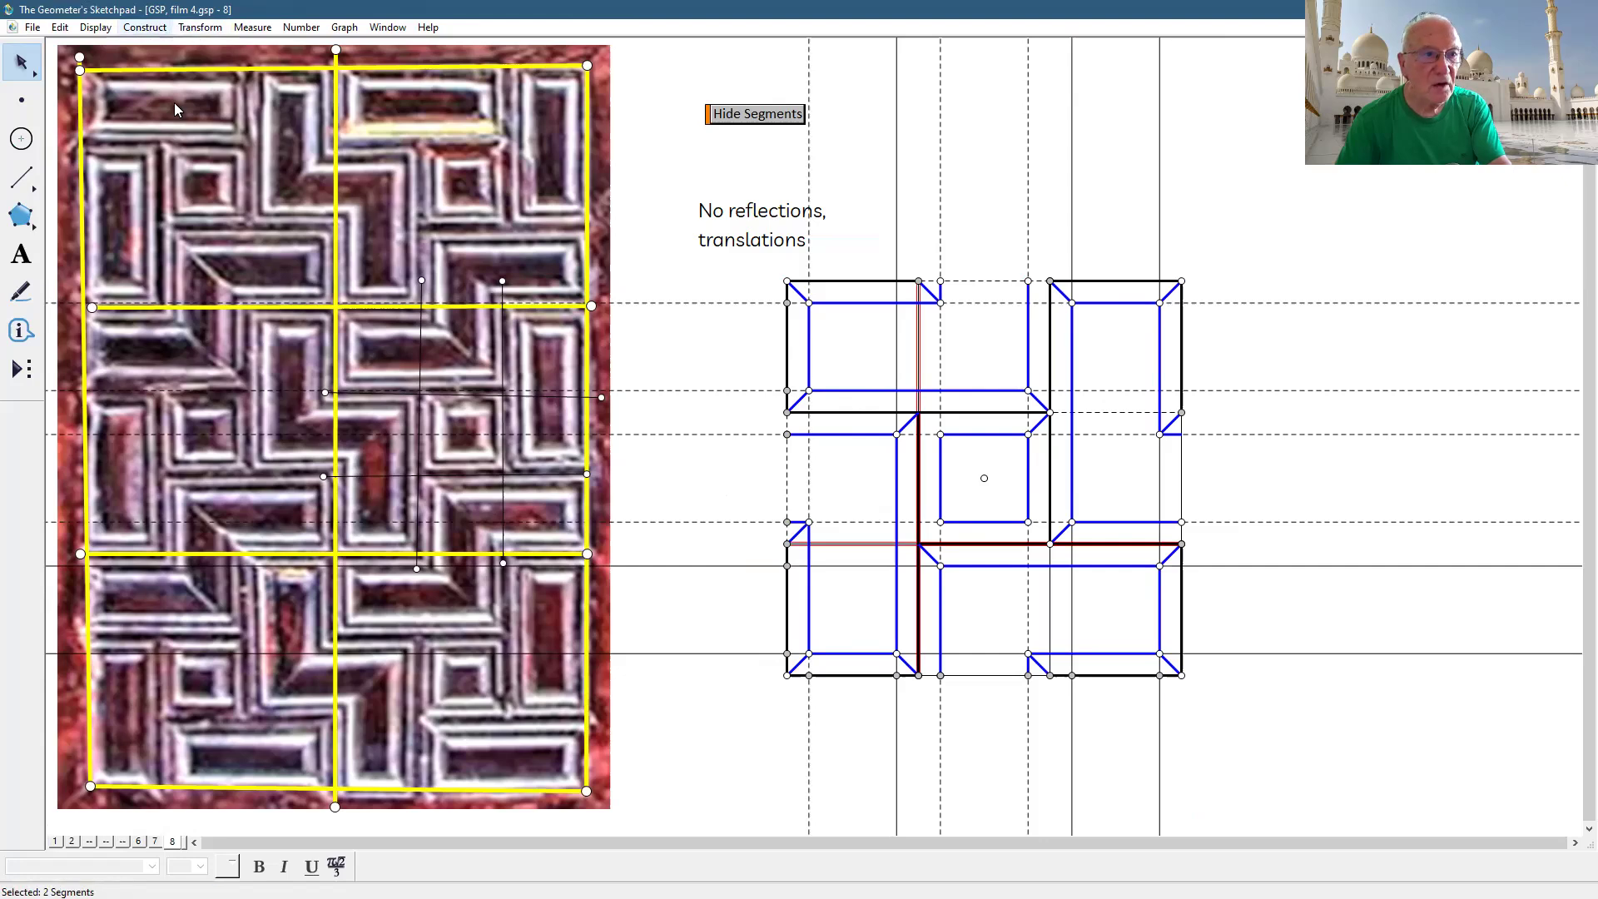
pyautogui.click(183, 79)
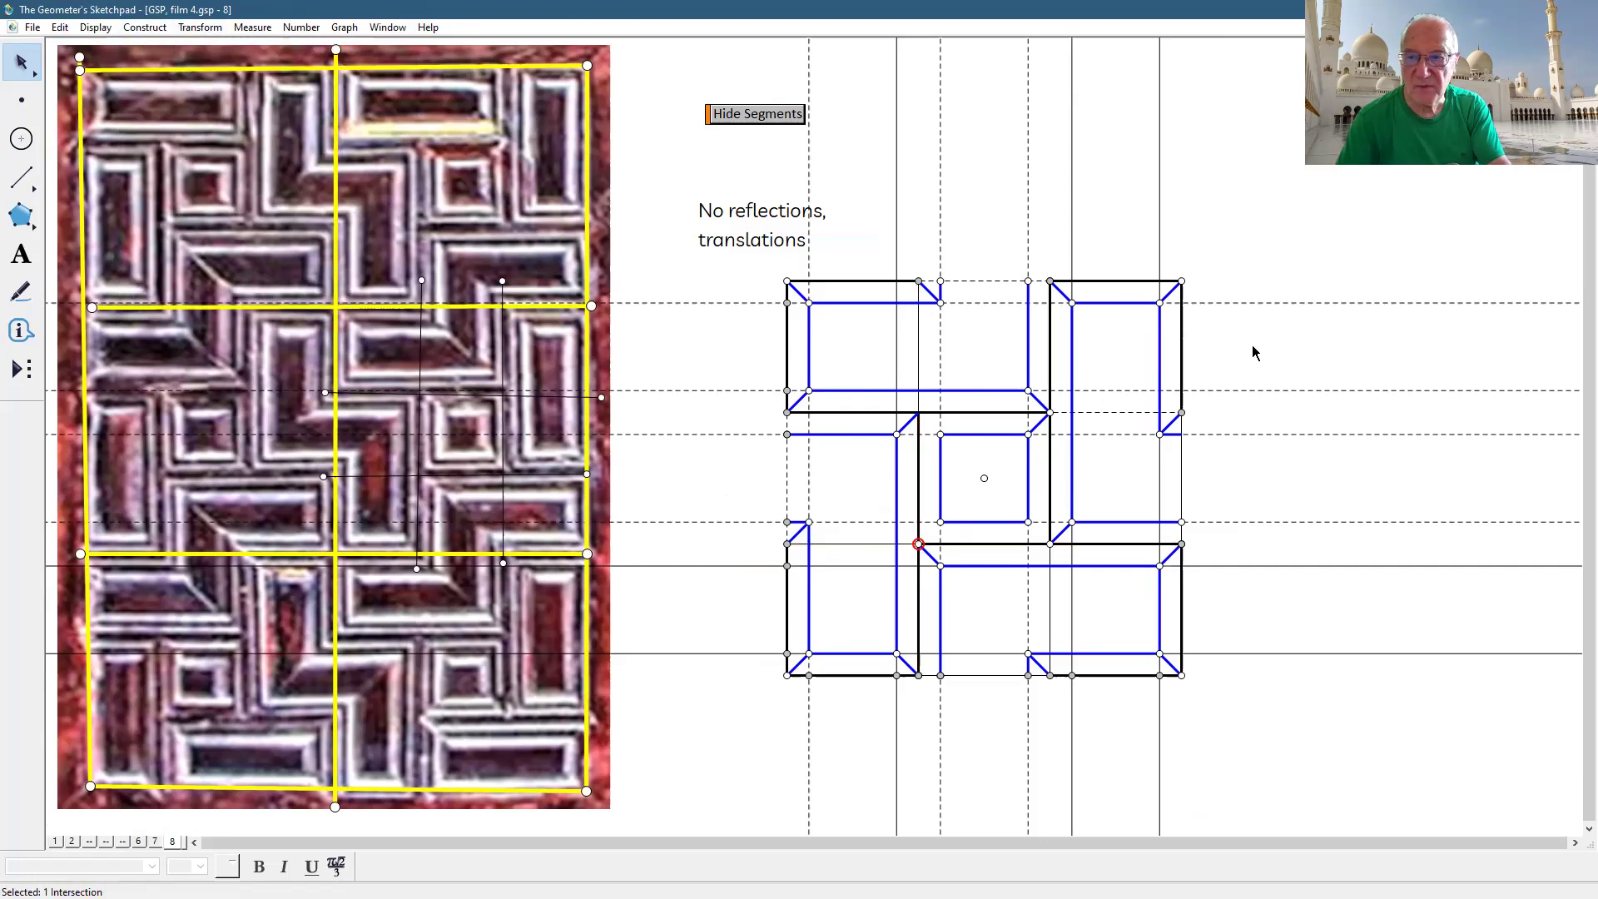
pyautogui.click(1090, 412)
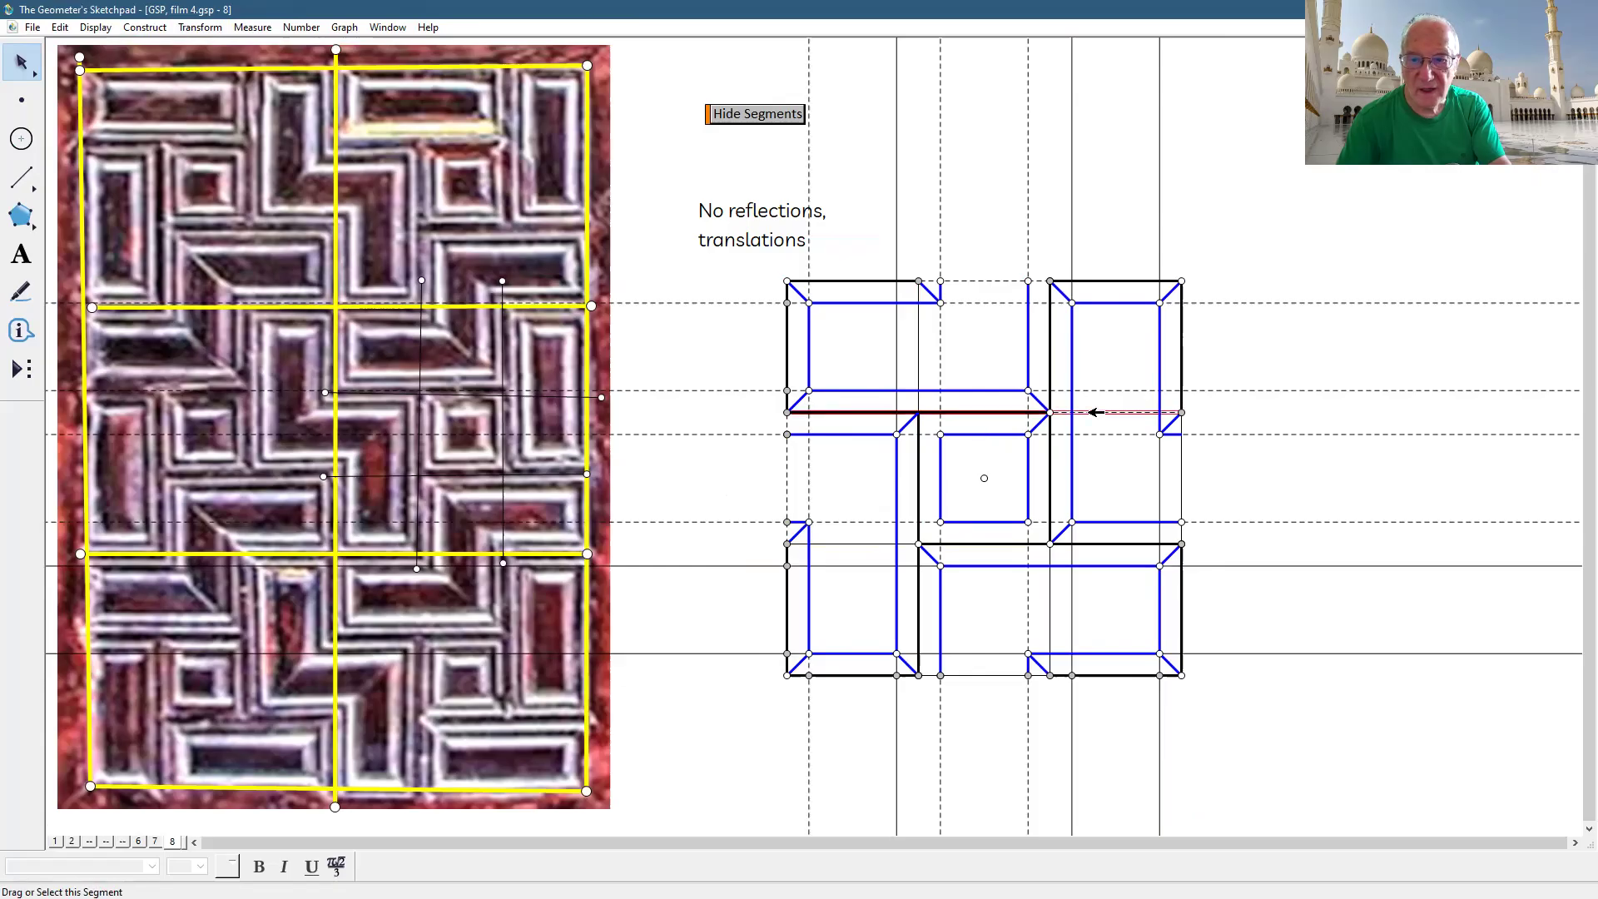
pyautogui.click(920, 360)
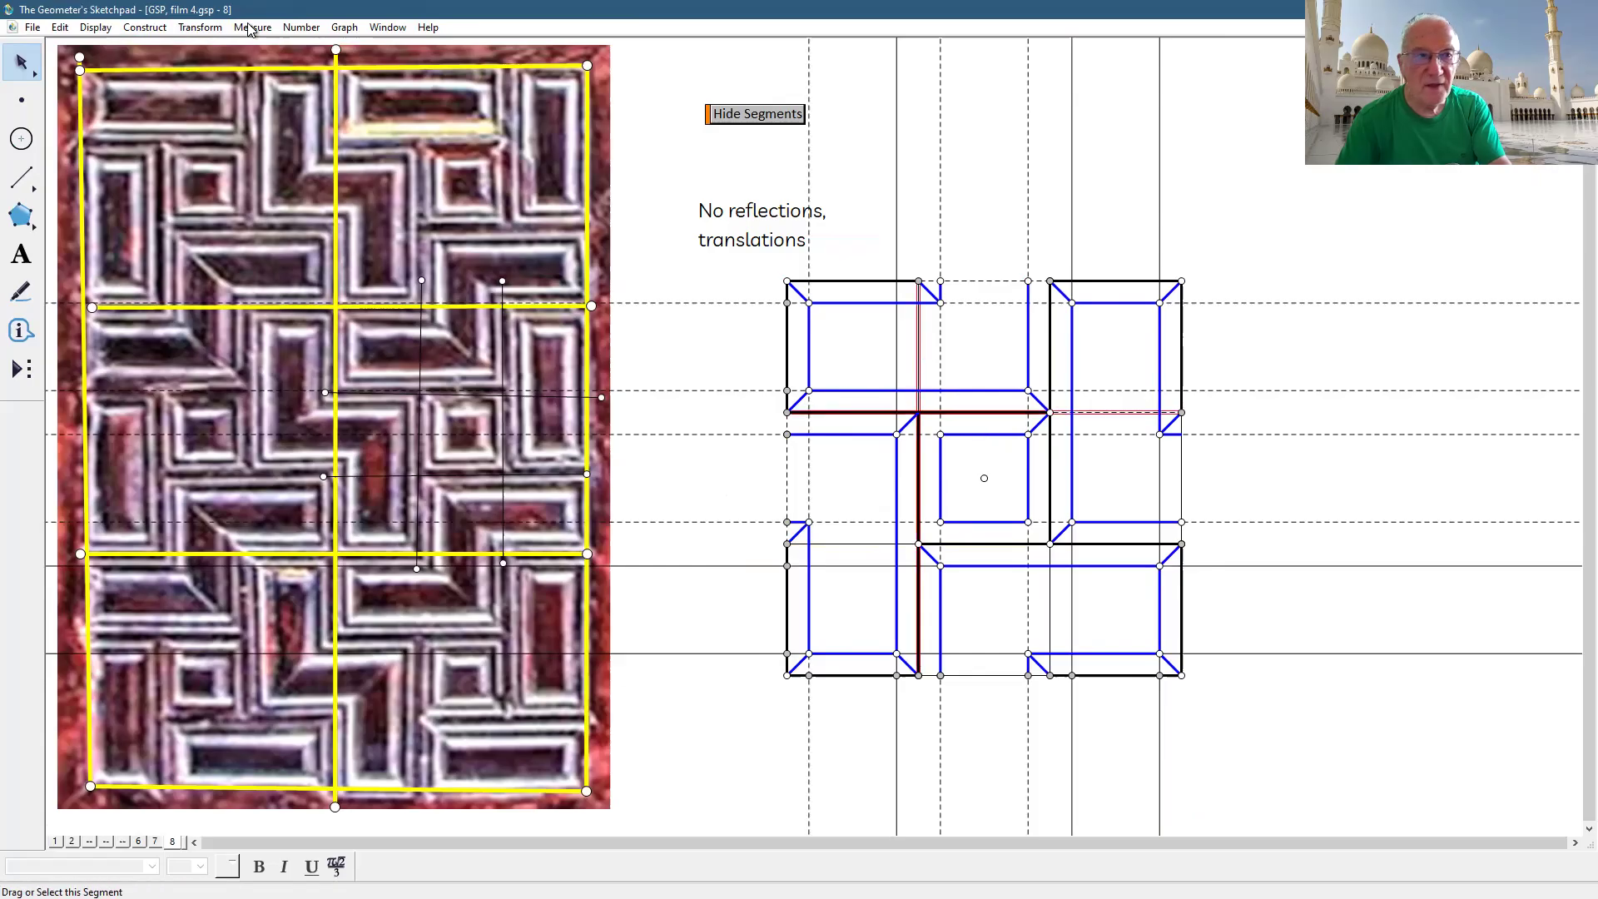
pyautogui.click(144, 28)
pyautogui.click(196, 83)
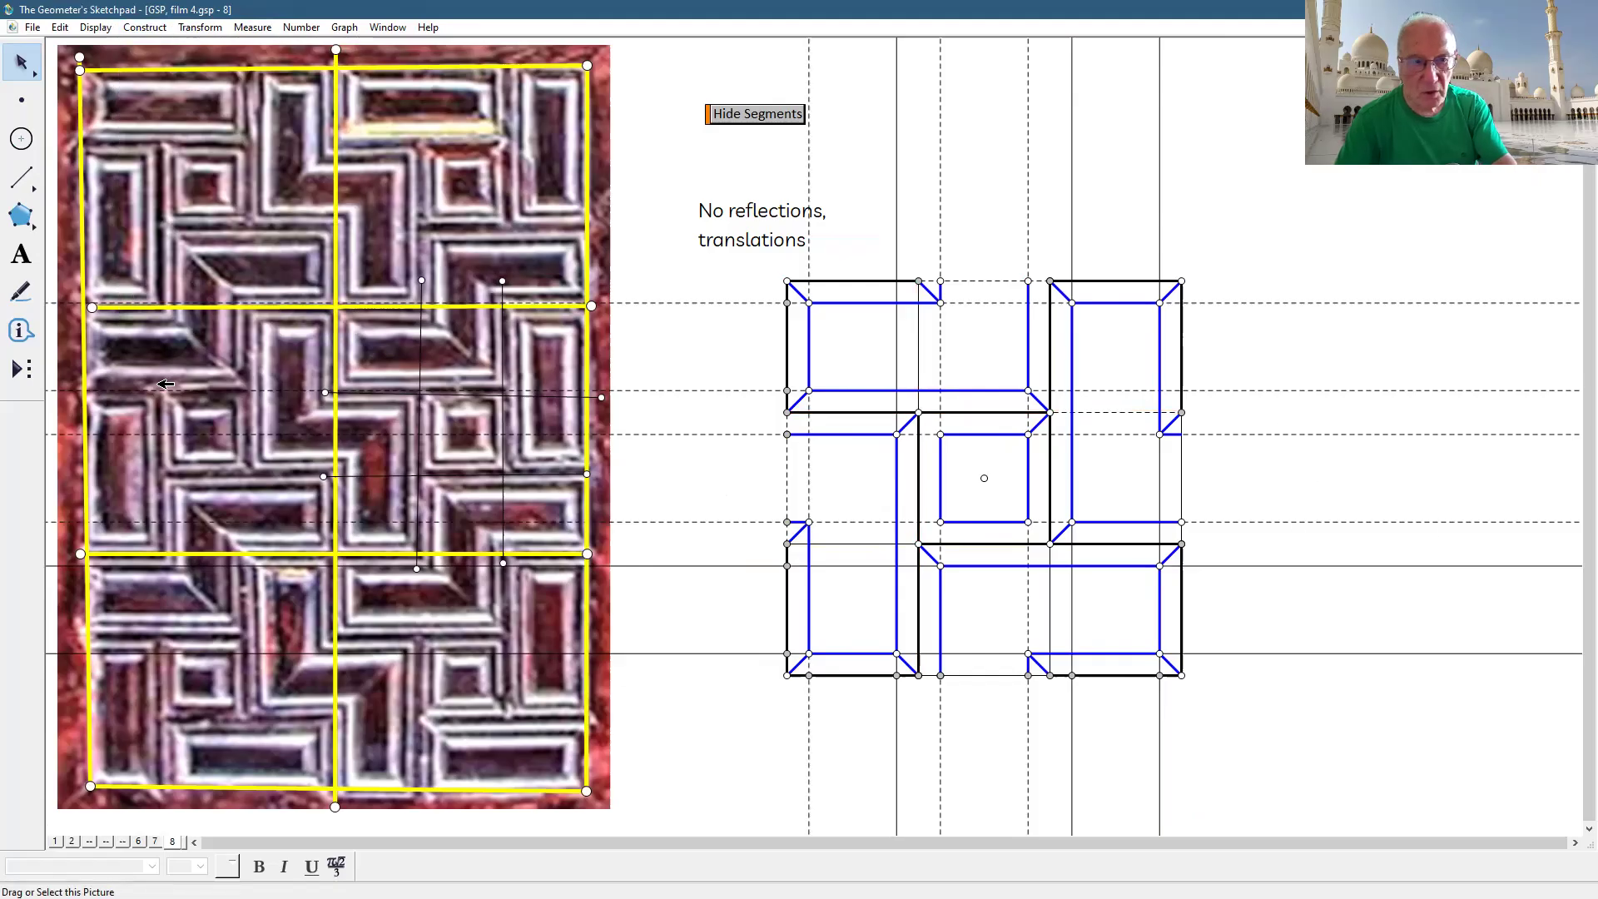
# - Draw blue diagonals from the inner square's upper-left, lower-left and lower-right corners to the matching corners of the central cell
pyautogui.click(22, 177)
pyautogui.click(691, 302)
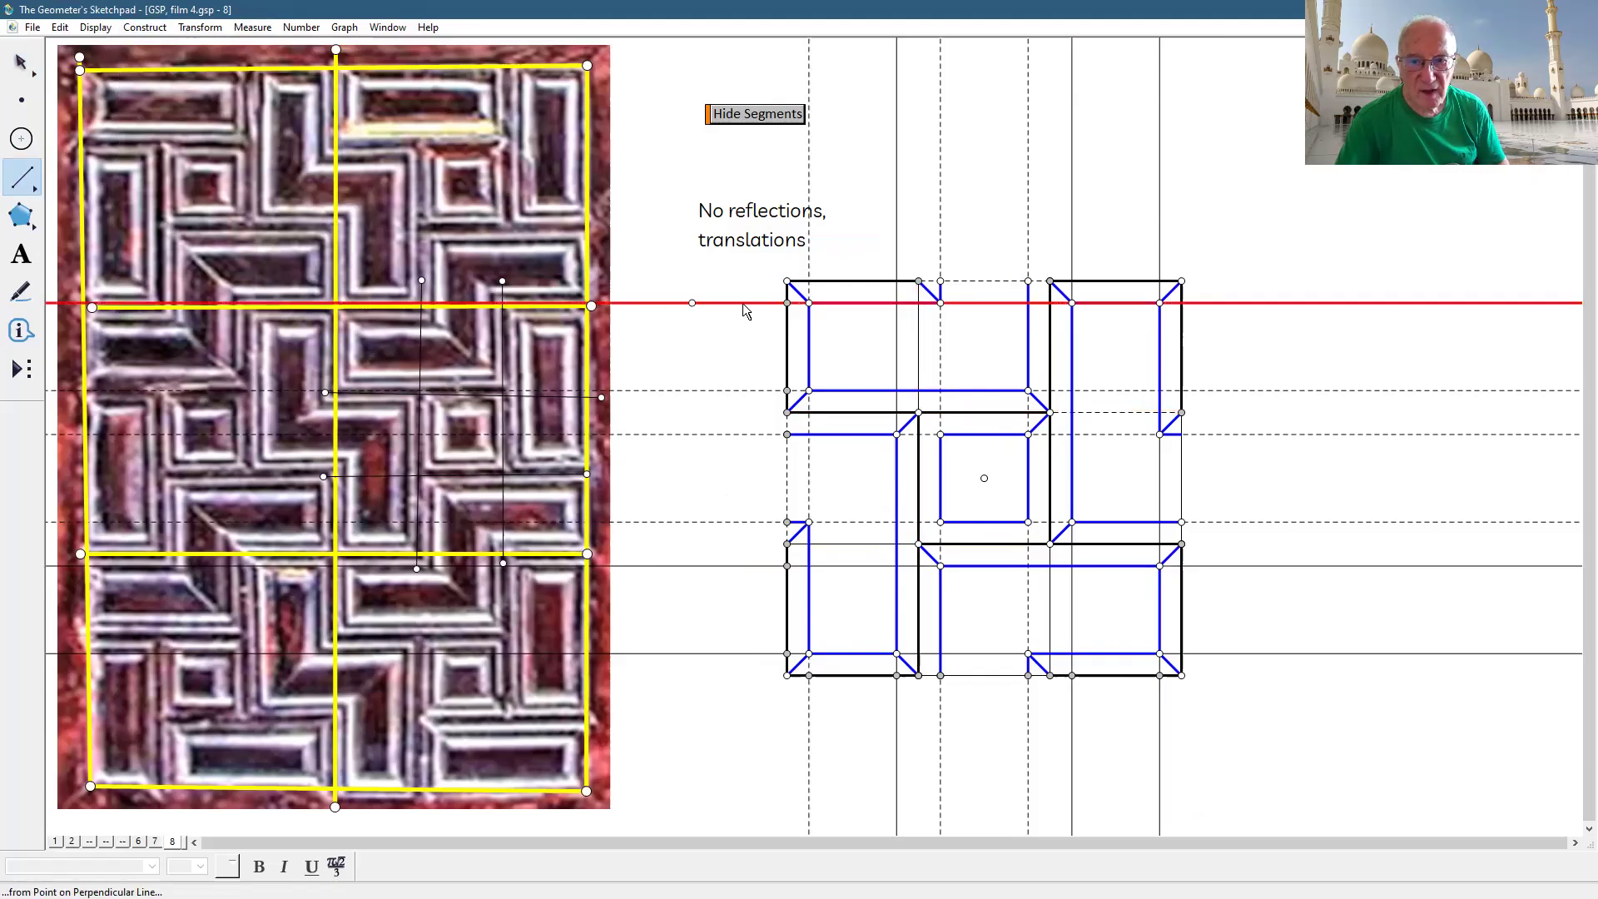
pyautogui.click(919, 412)
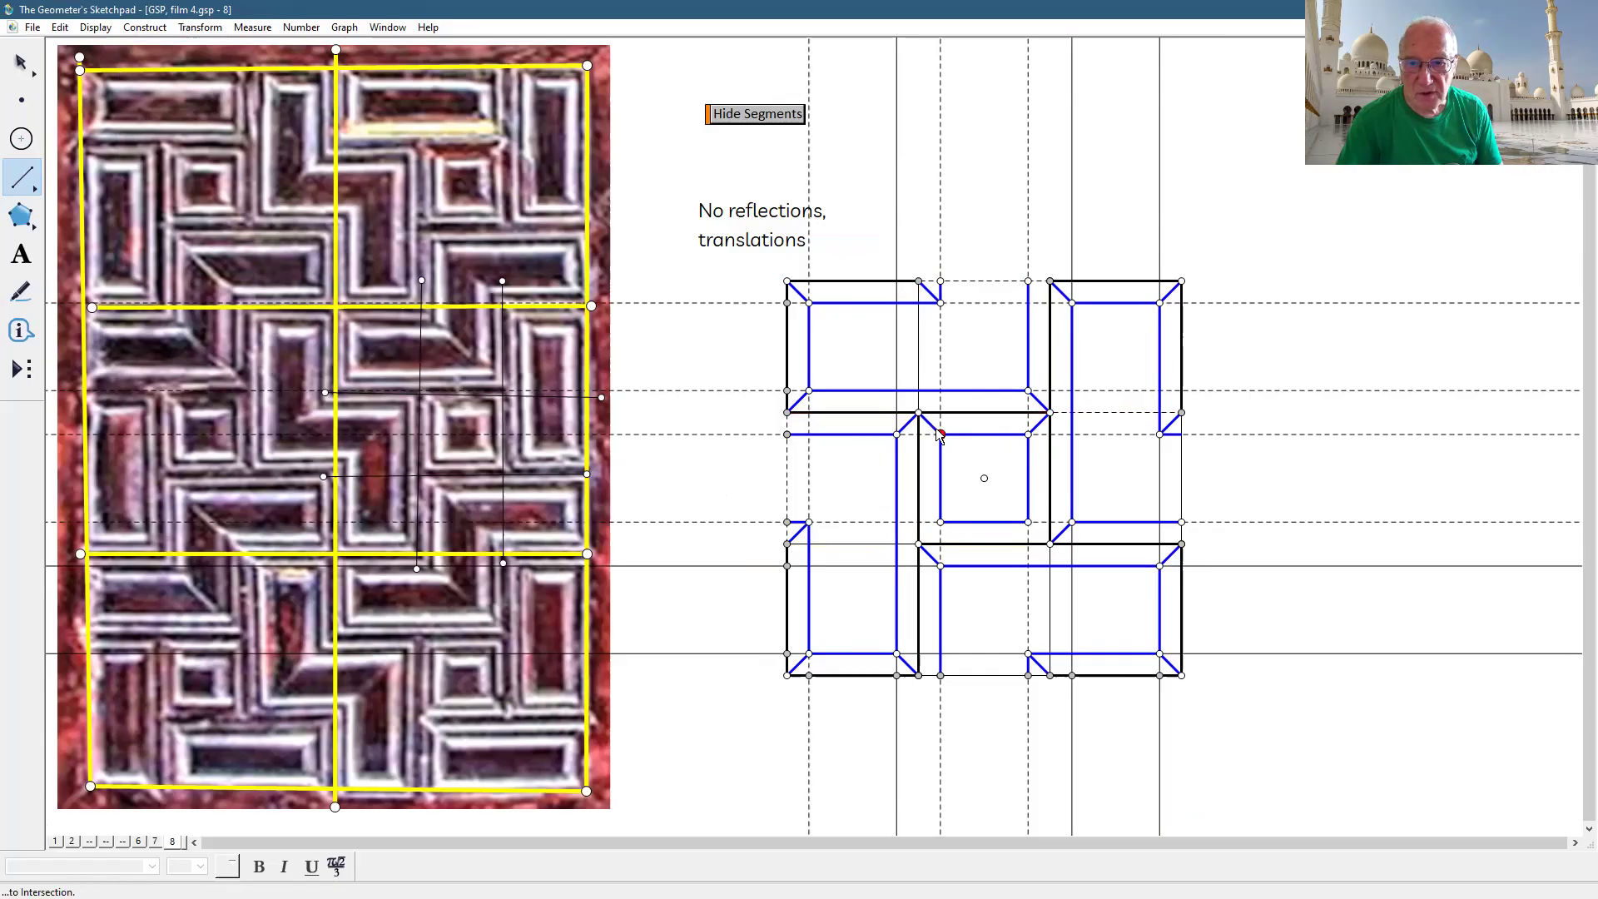
pyautogui.click(940, 434)
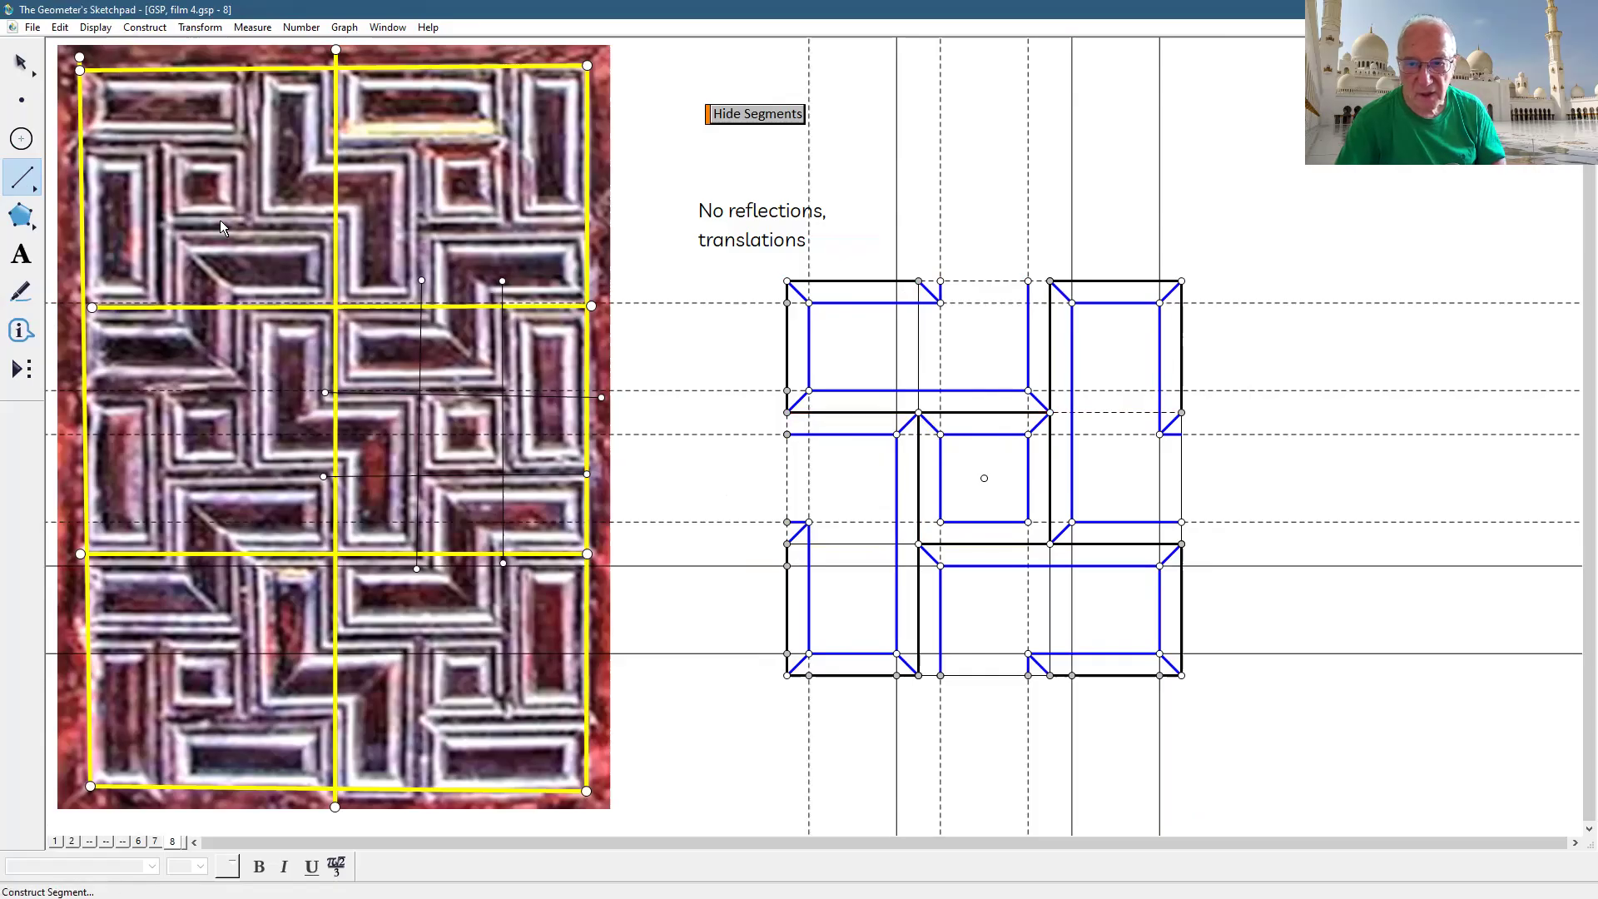
pyautogui.click(20, 61)
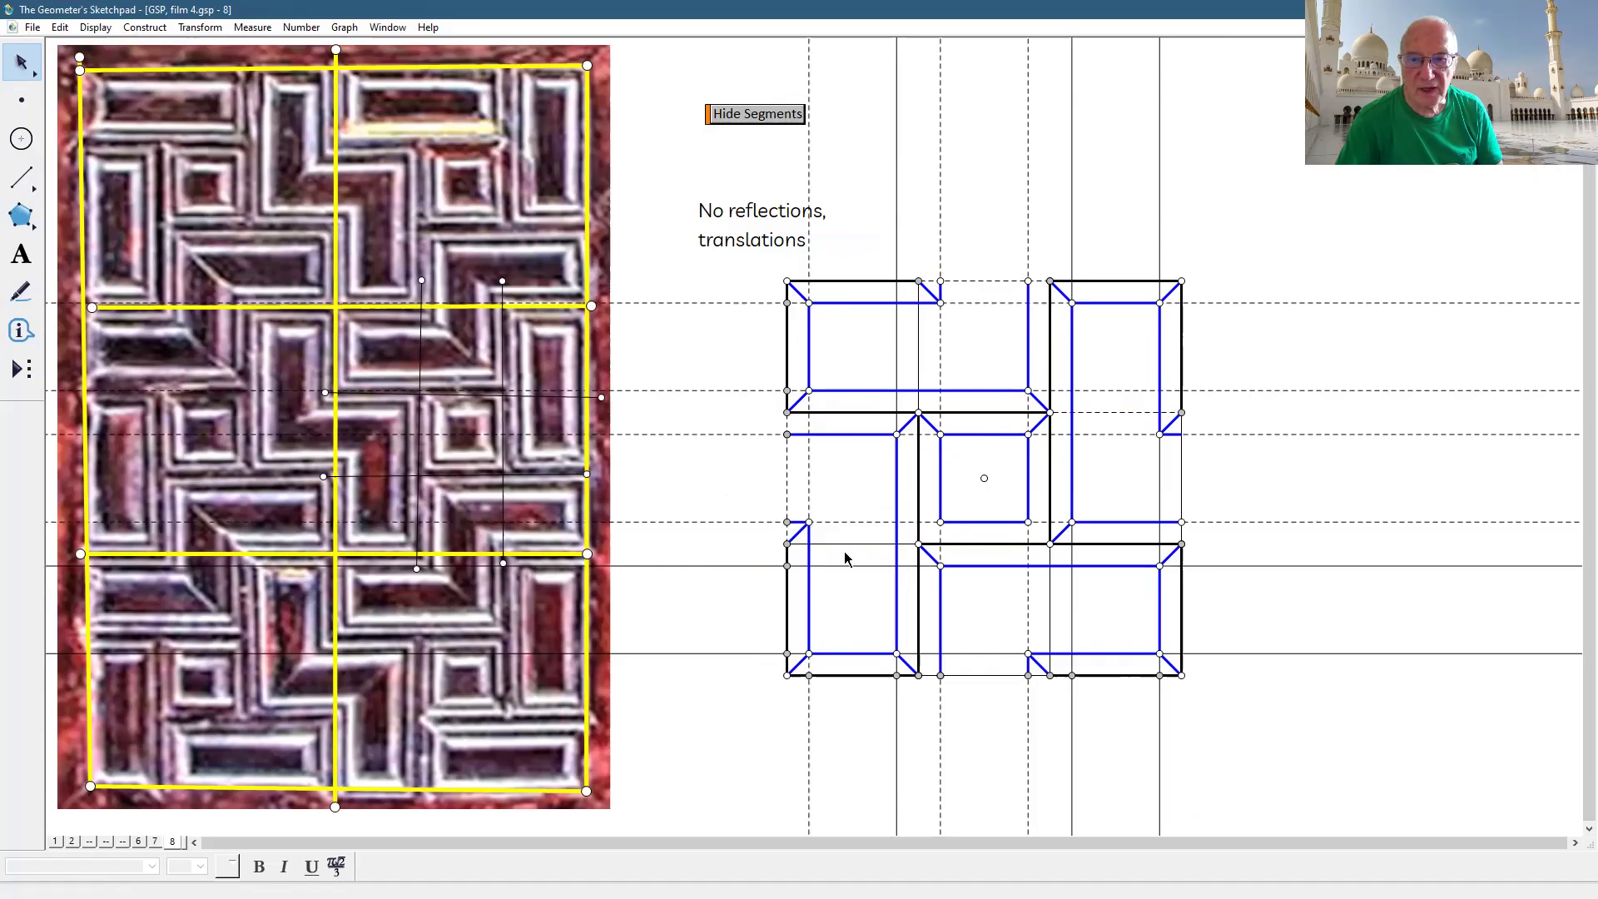
pyautogui.click(25, 178)
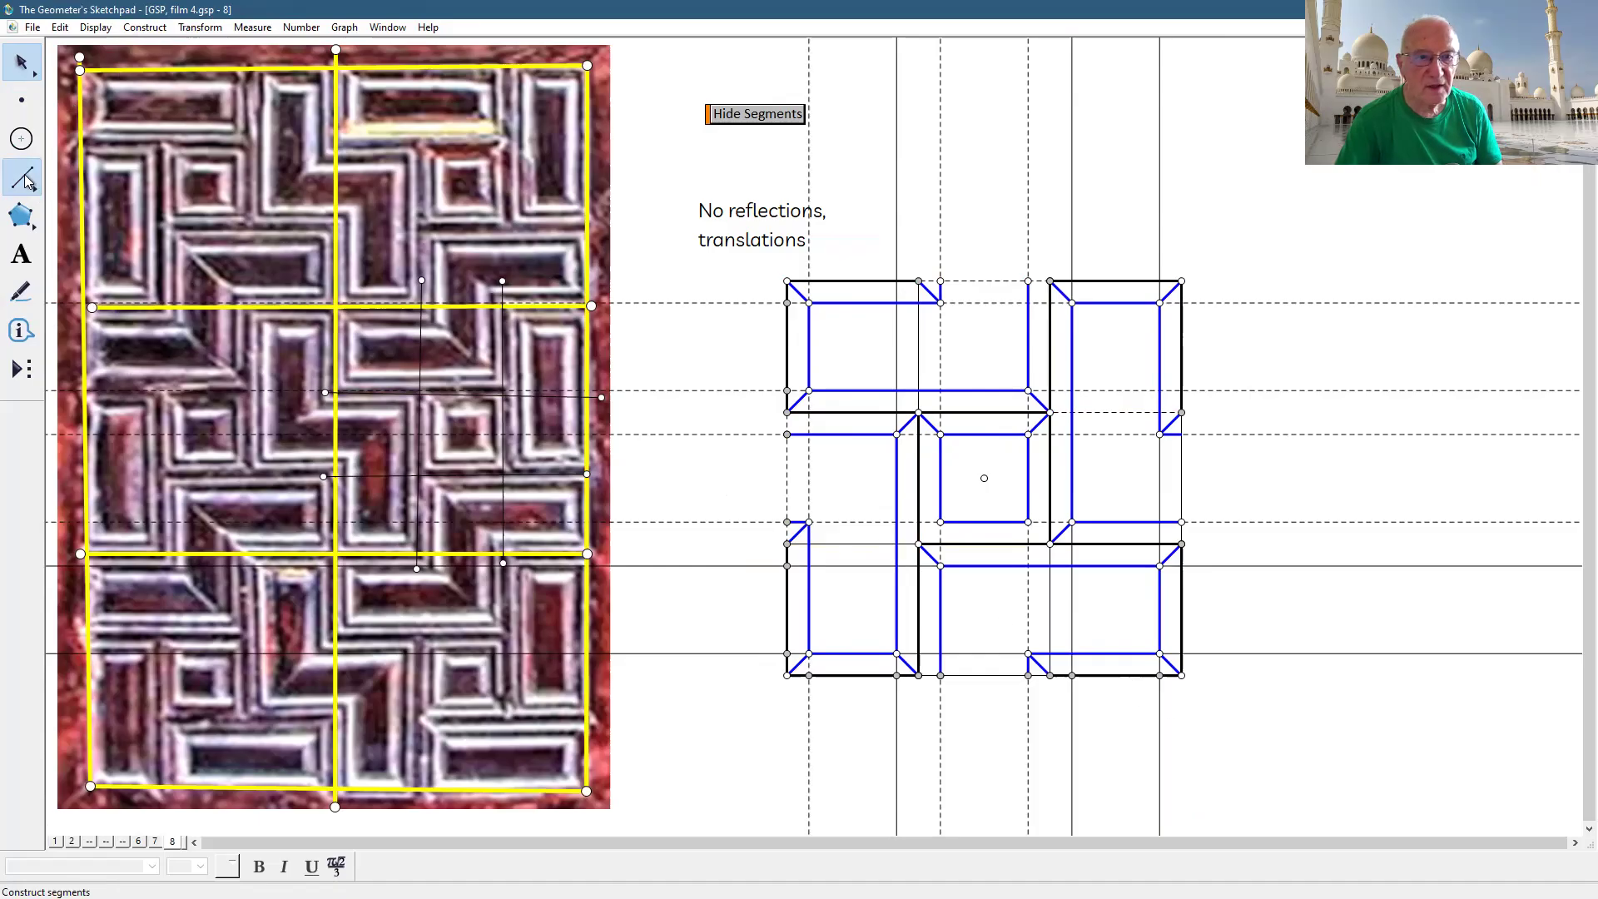
pyautogui.click(940, 522)
pyautogui.click(919, 544)
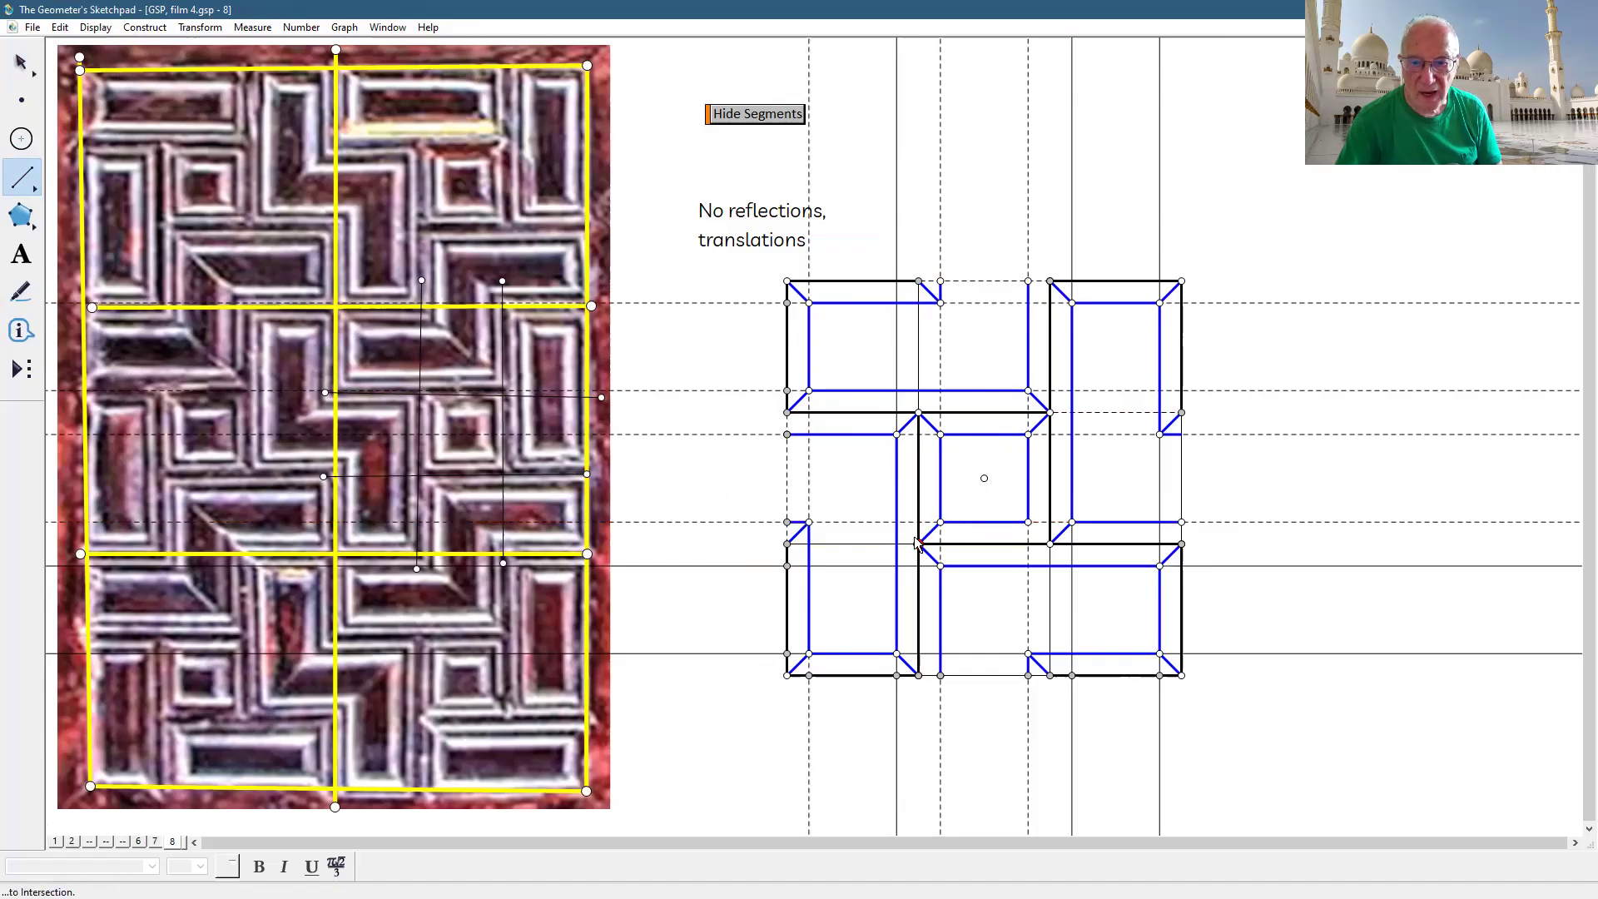
pyautogui.click(1028, 522)
pyautogui.click(1050, 543)
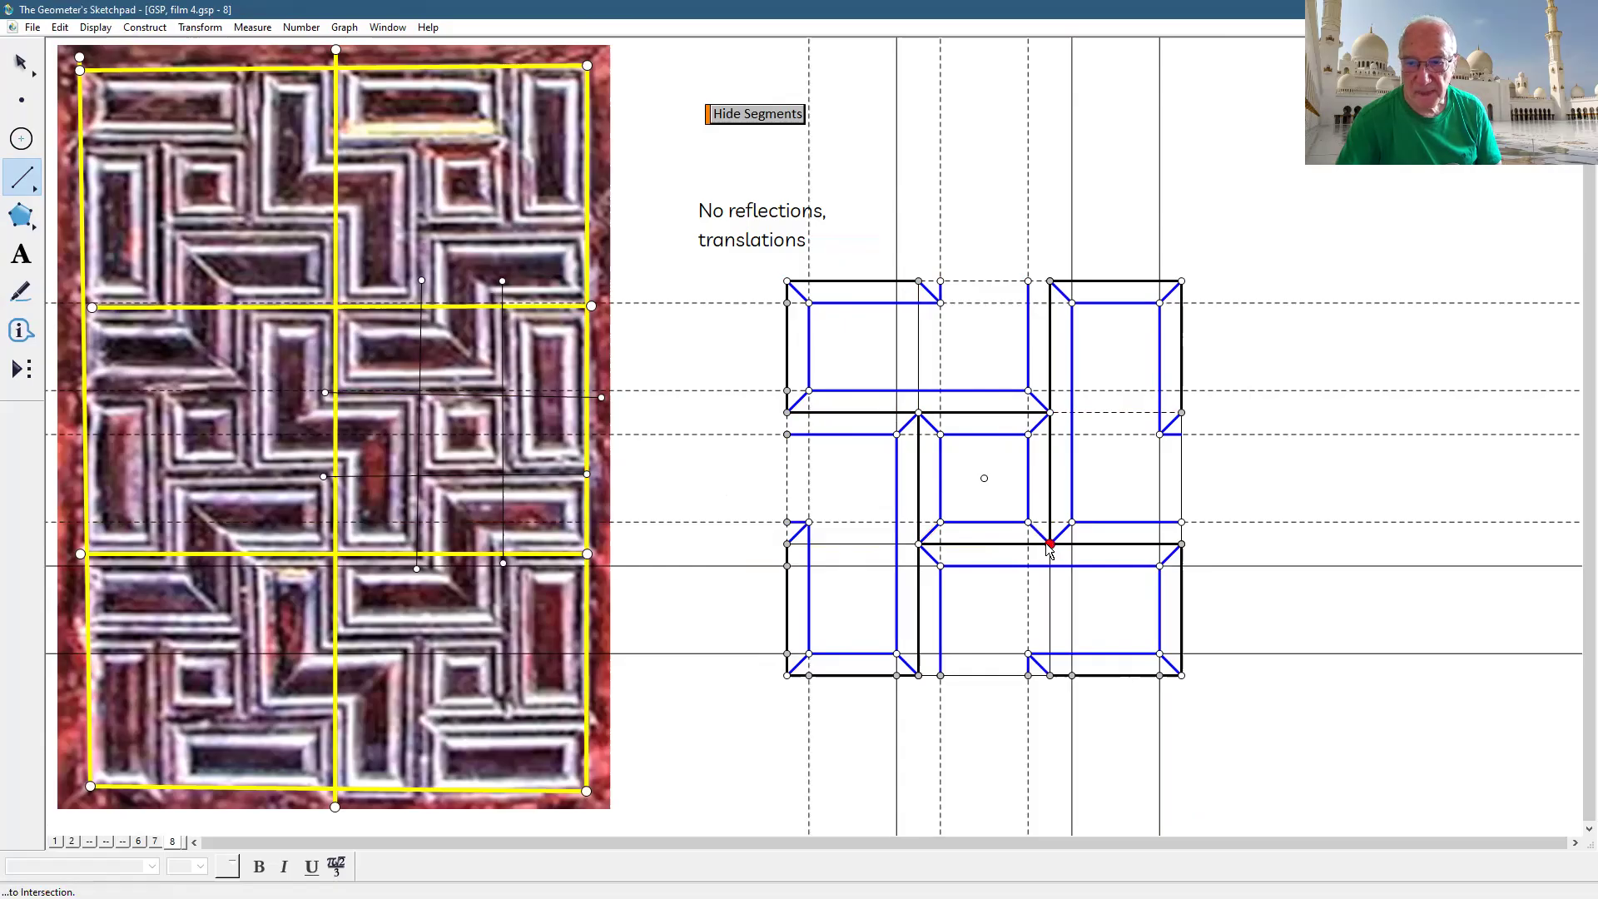
pyautogui.press('Escape')
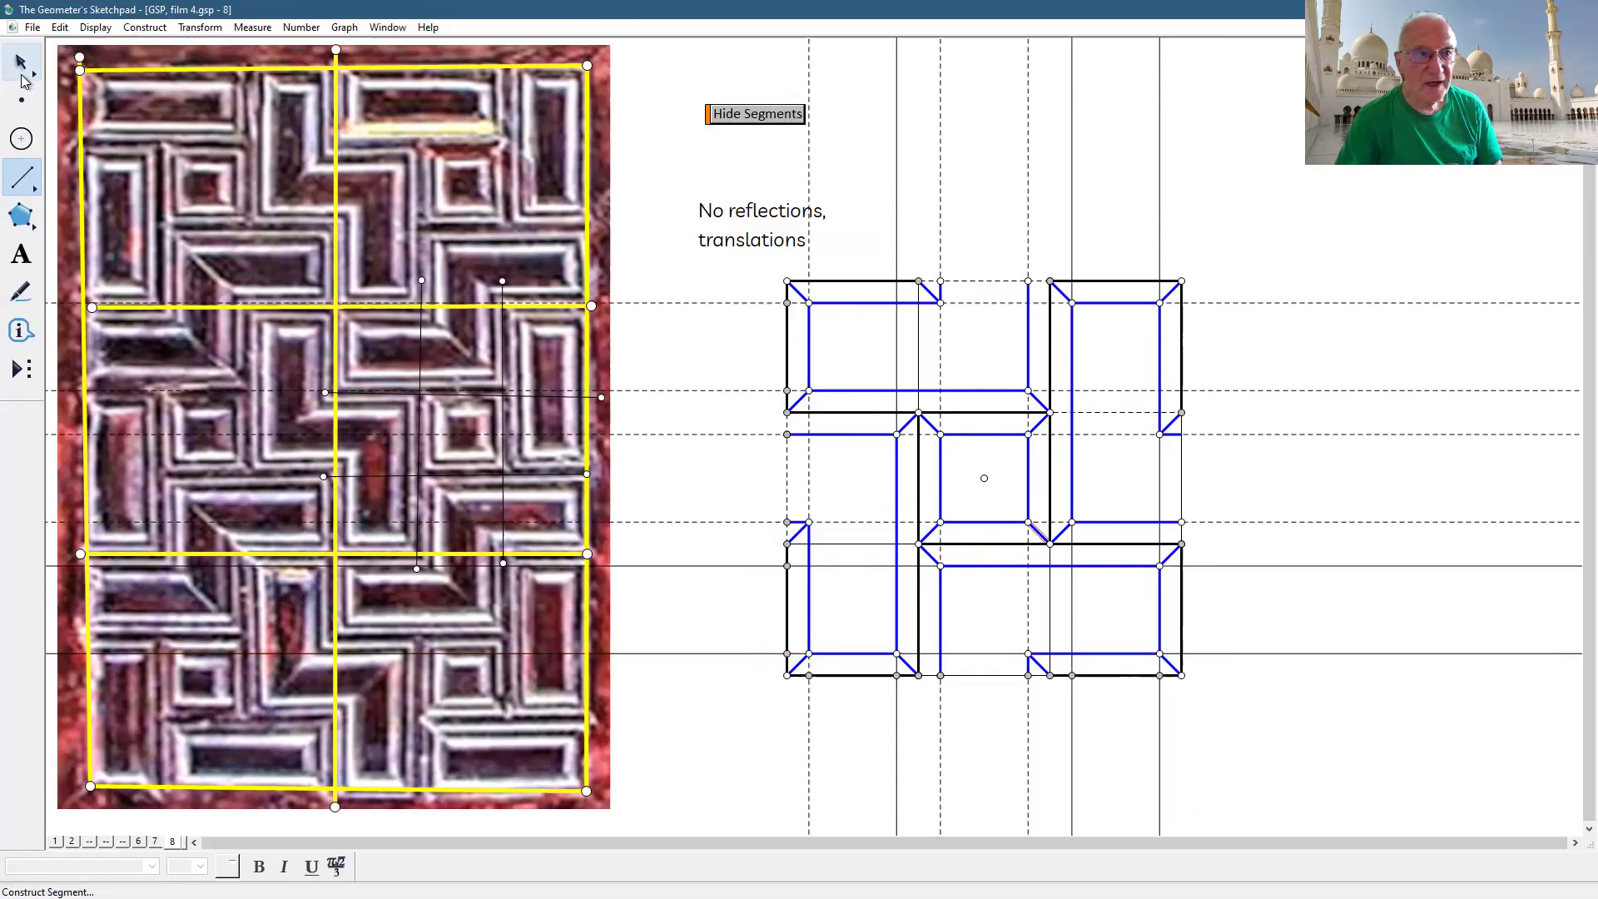
pyautogui.click(971, 171)
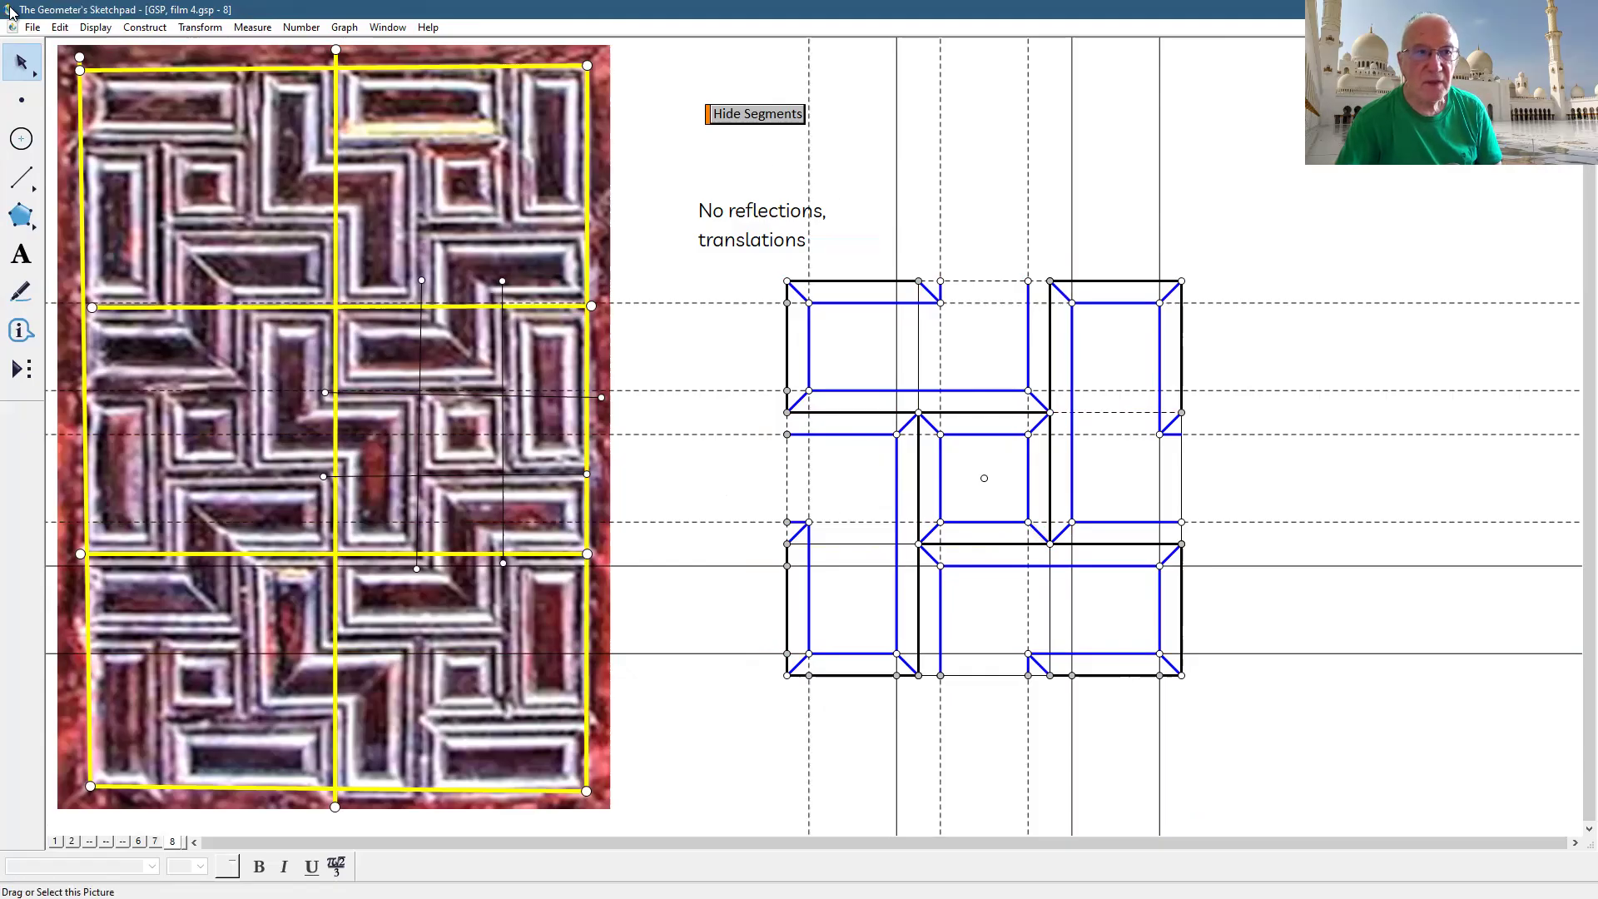
# - Add a new page to the document as a duplicate of page 8
pyautogui.click(32, 27)
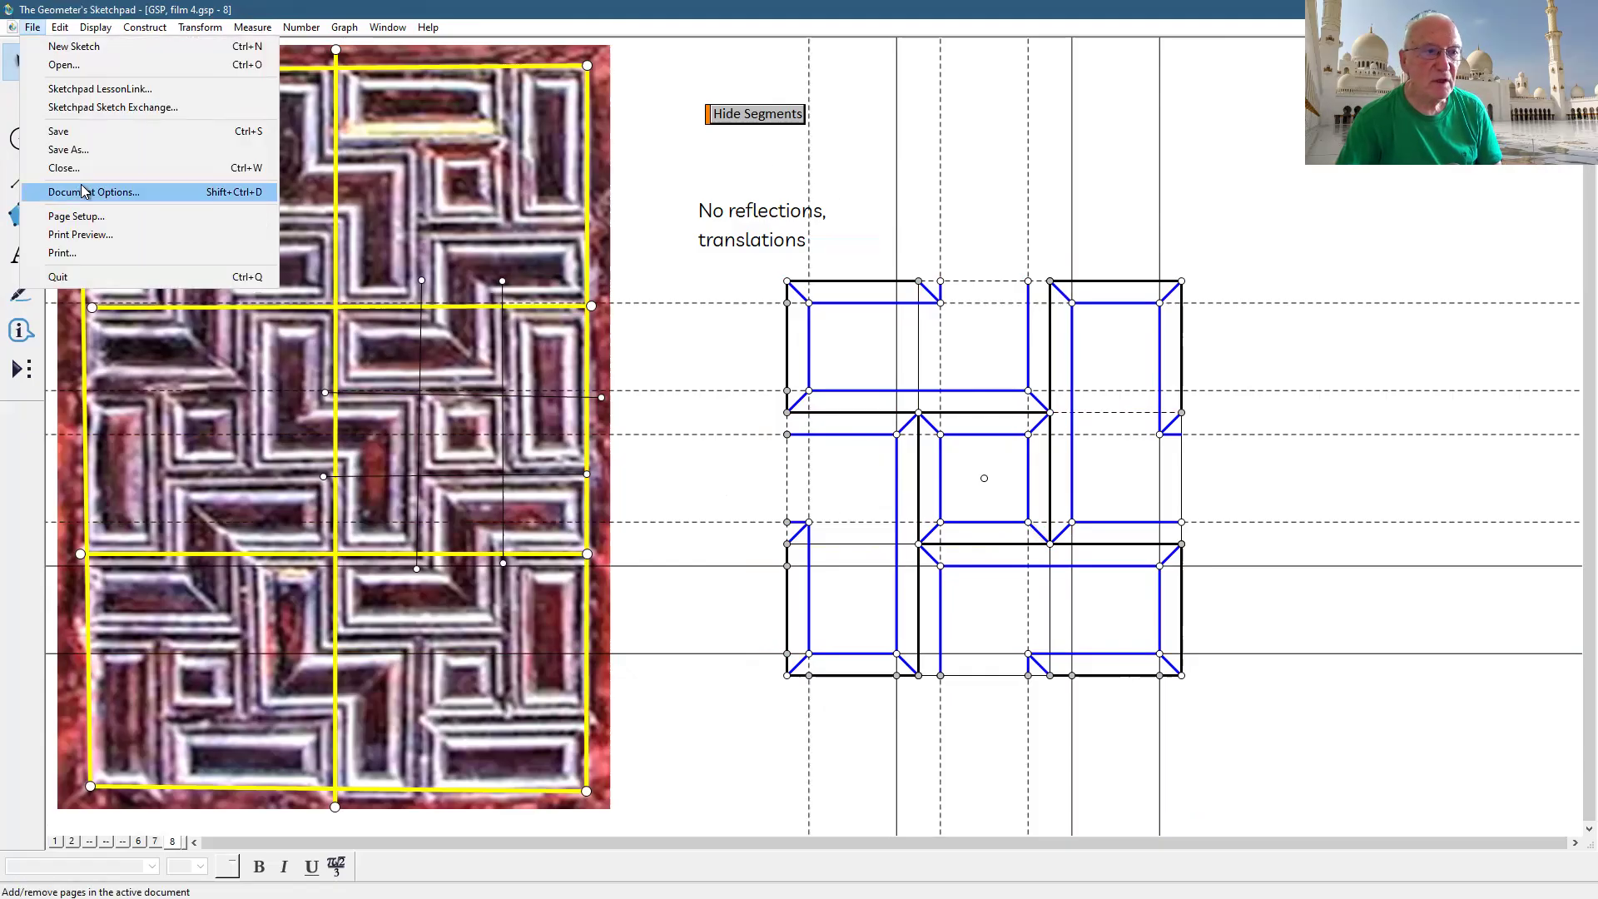
pyautogui.press('Return')
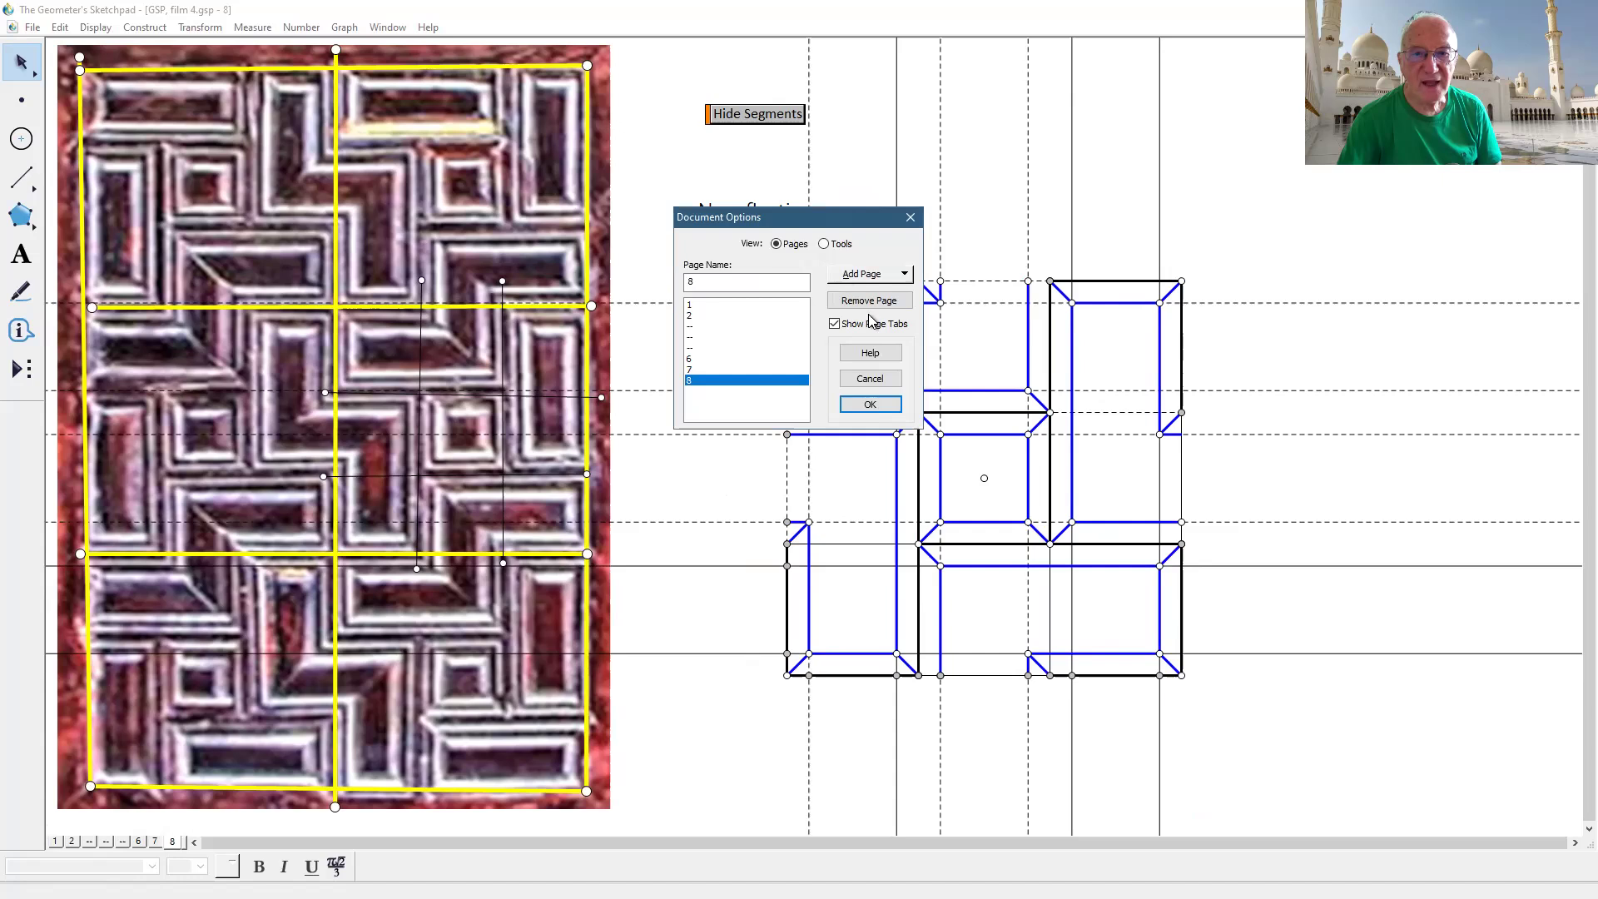
pyautogui.click(842, 278)
pyautogui.moveTo(884, 316)
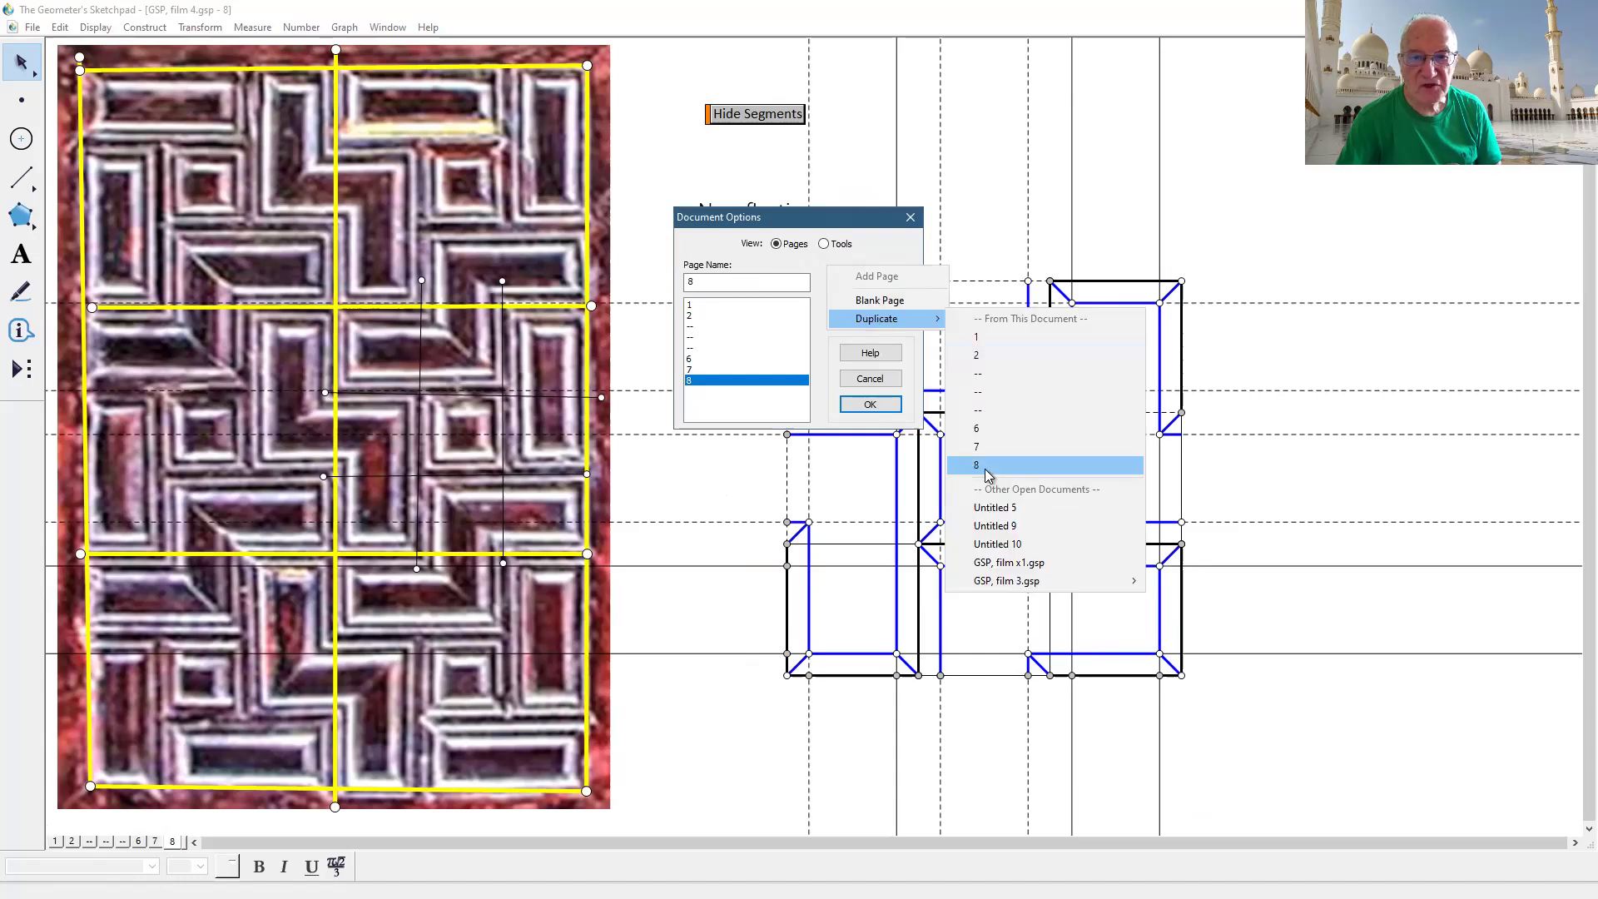
pyautogui.click(987, 466)
pyautogui.click(870, 404)
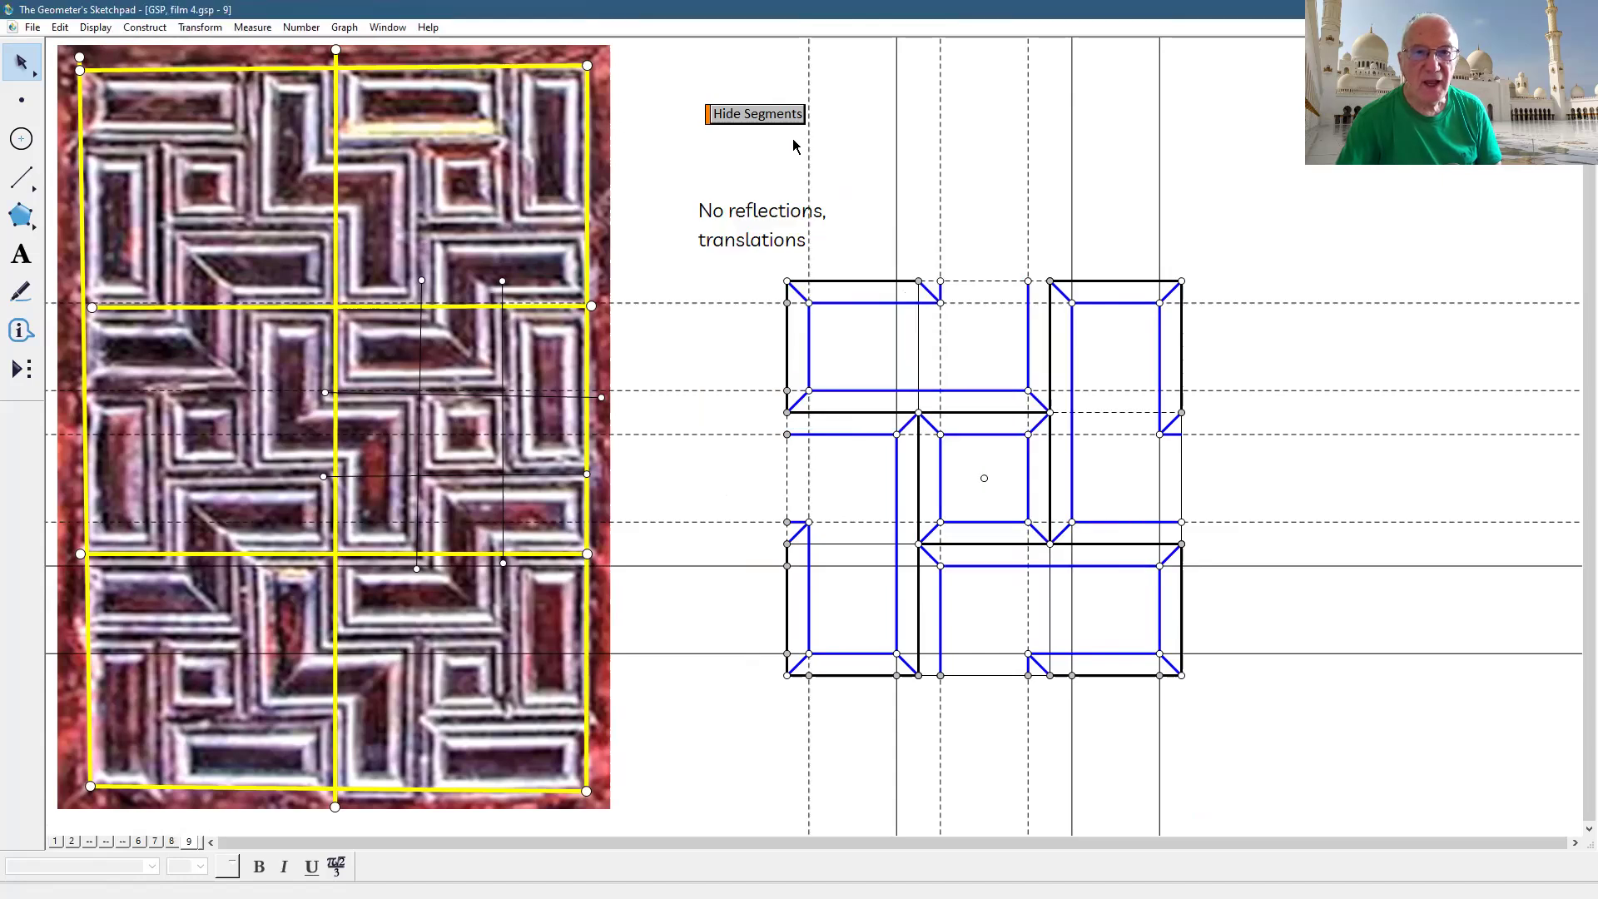
# - Hide the grid segments and create a Hide/Show button for all the perpendicular lines
pyautogui.click(766, 121)
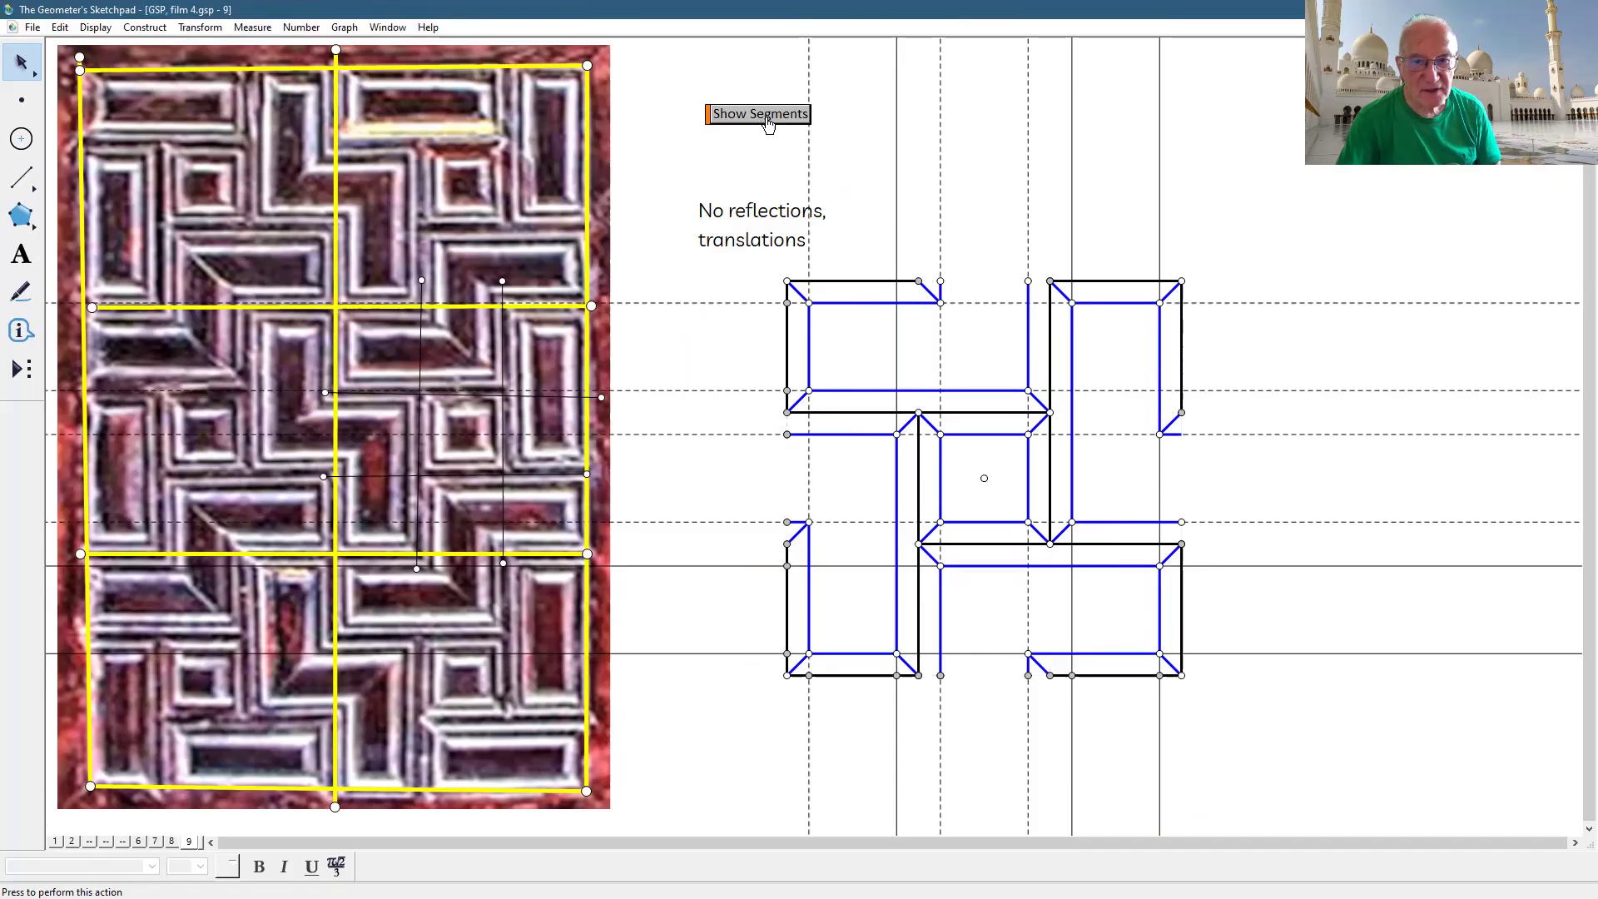
pyautogui.moveTo(15, 183); pyautogui.dragTo(138, 181)
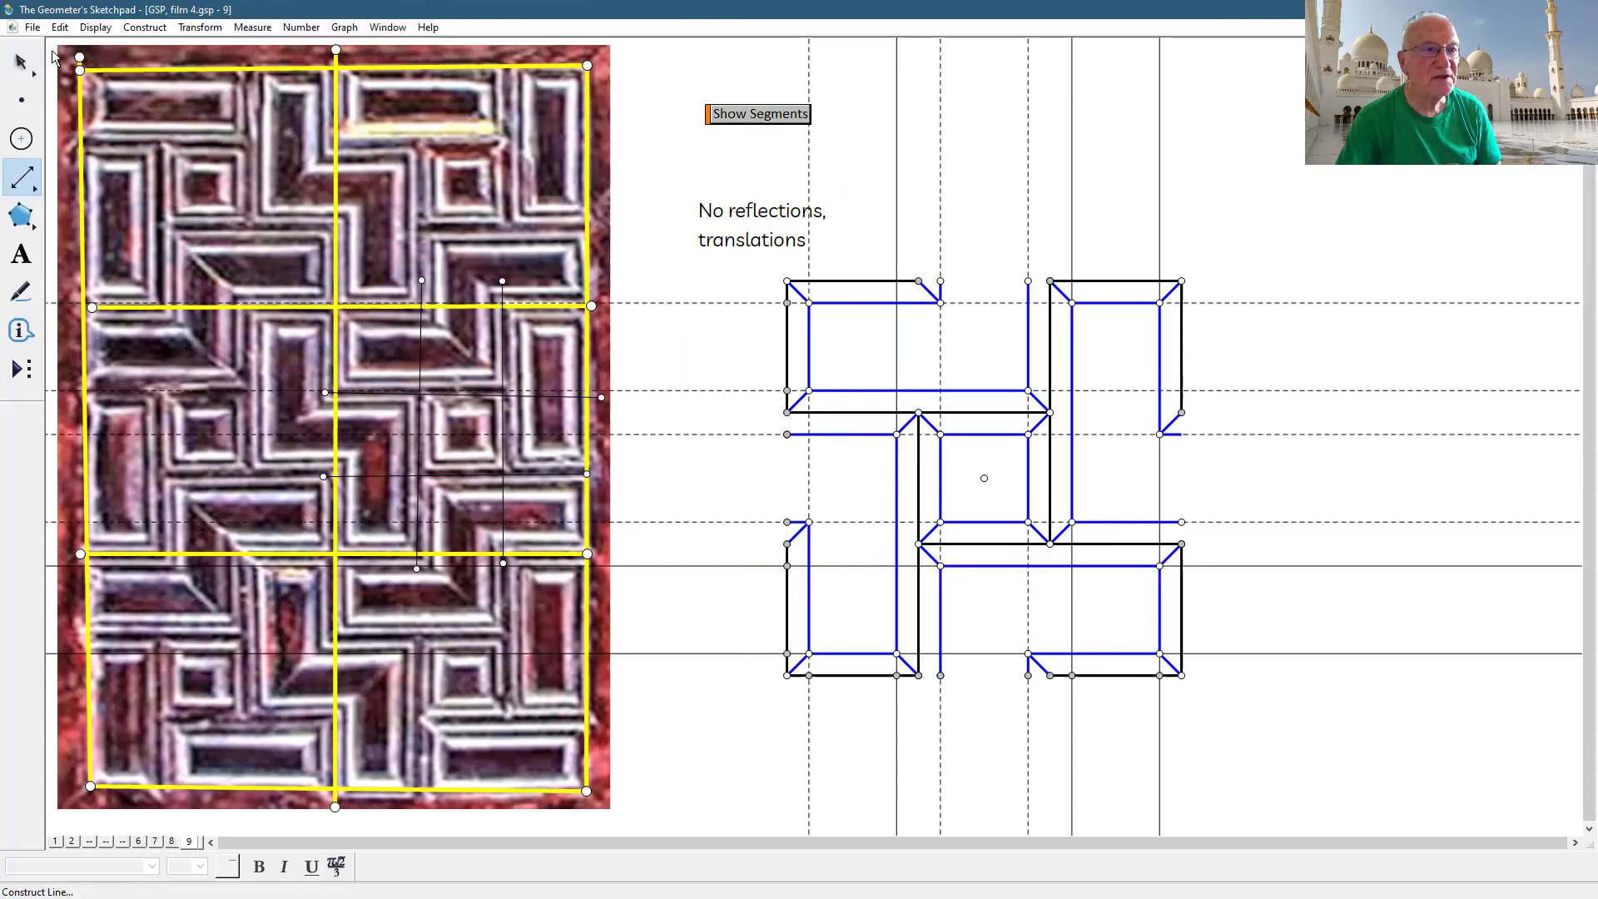
pyautogui.click(60, 27)
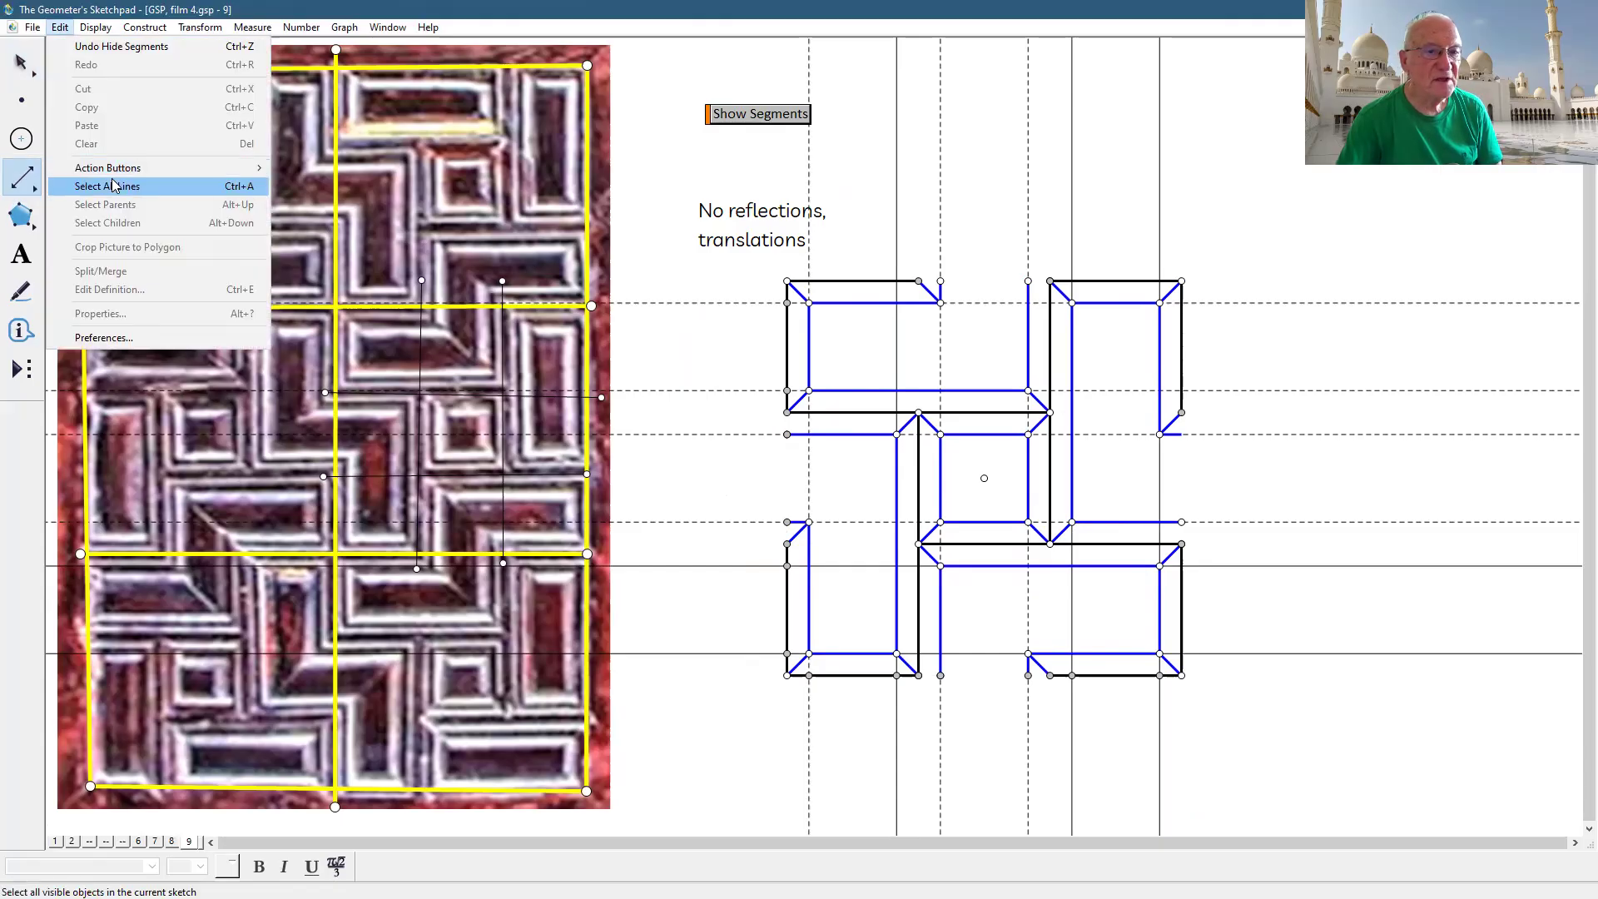
pyautogui.click(114, 185)
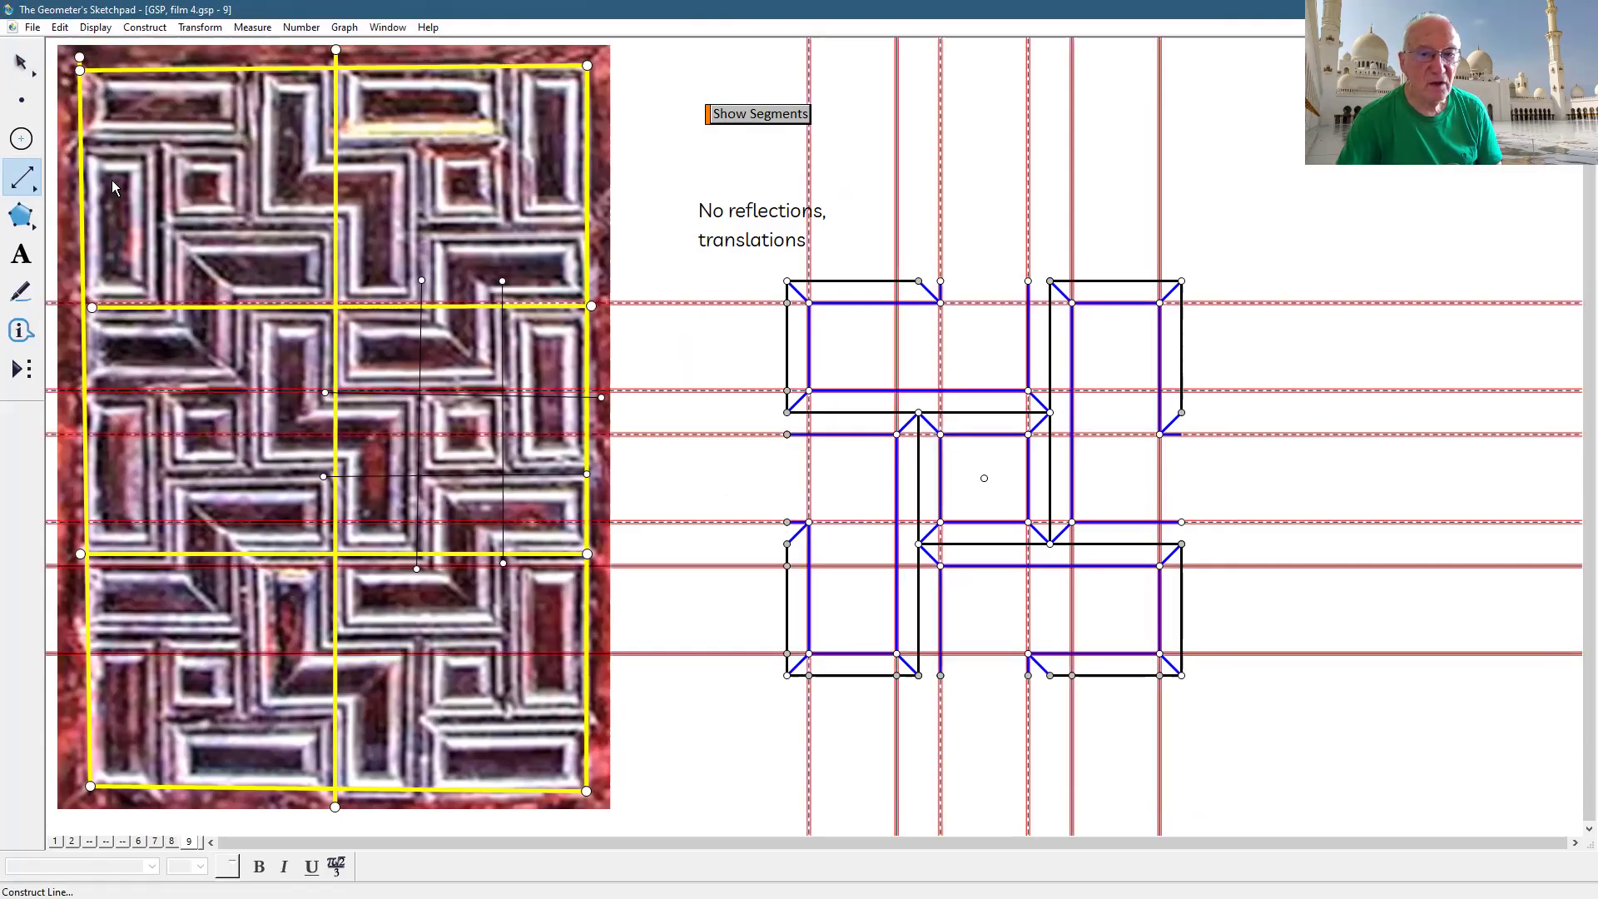
pyautogui.click(65, 30)
pyautogui.moveTo(102, 167)
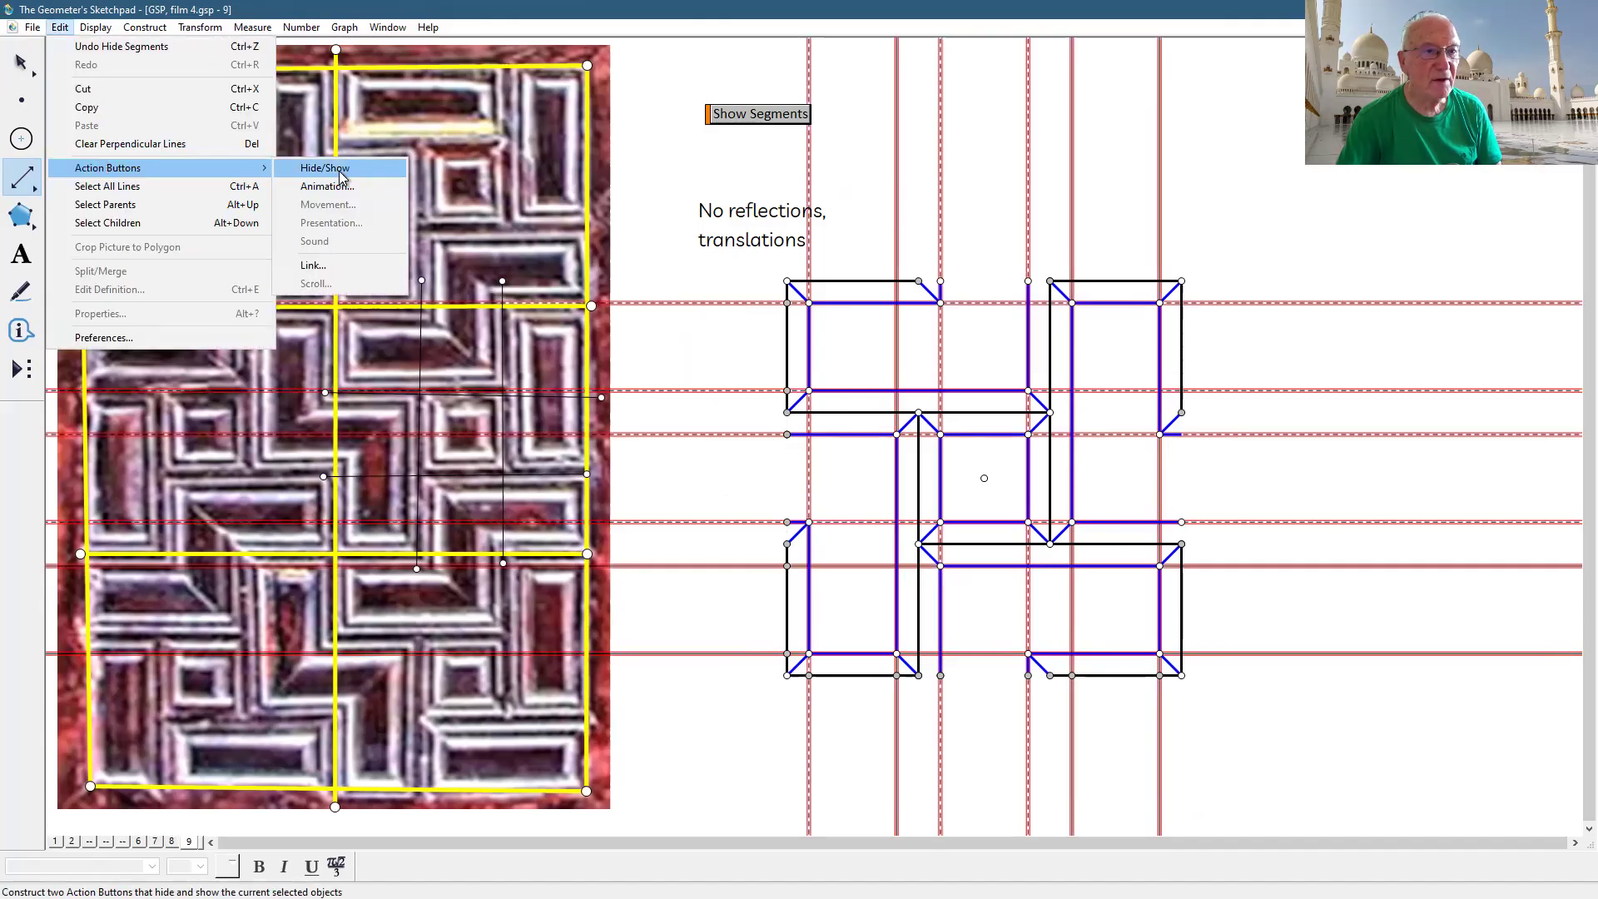
pyautogui.click(341, 171)
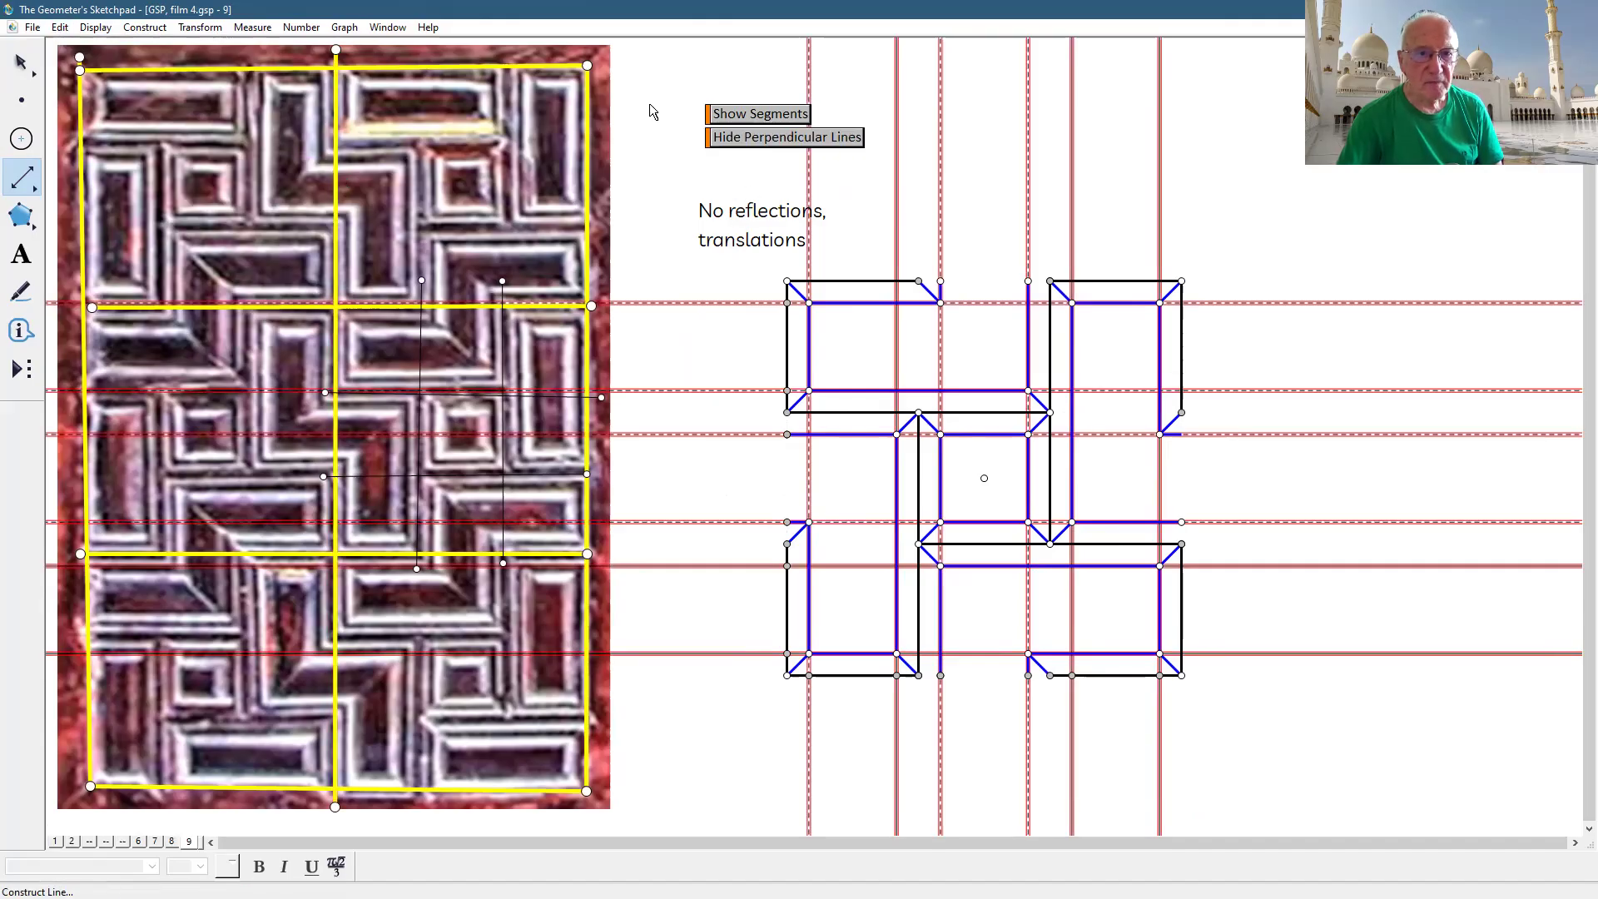
# - Hide all the perpendicular construction lines with their new action button
pyautogui.click(21, 63)
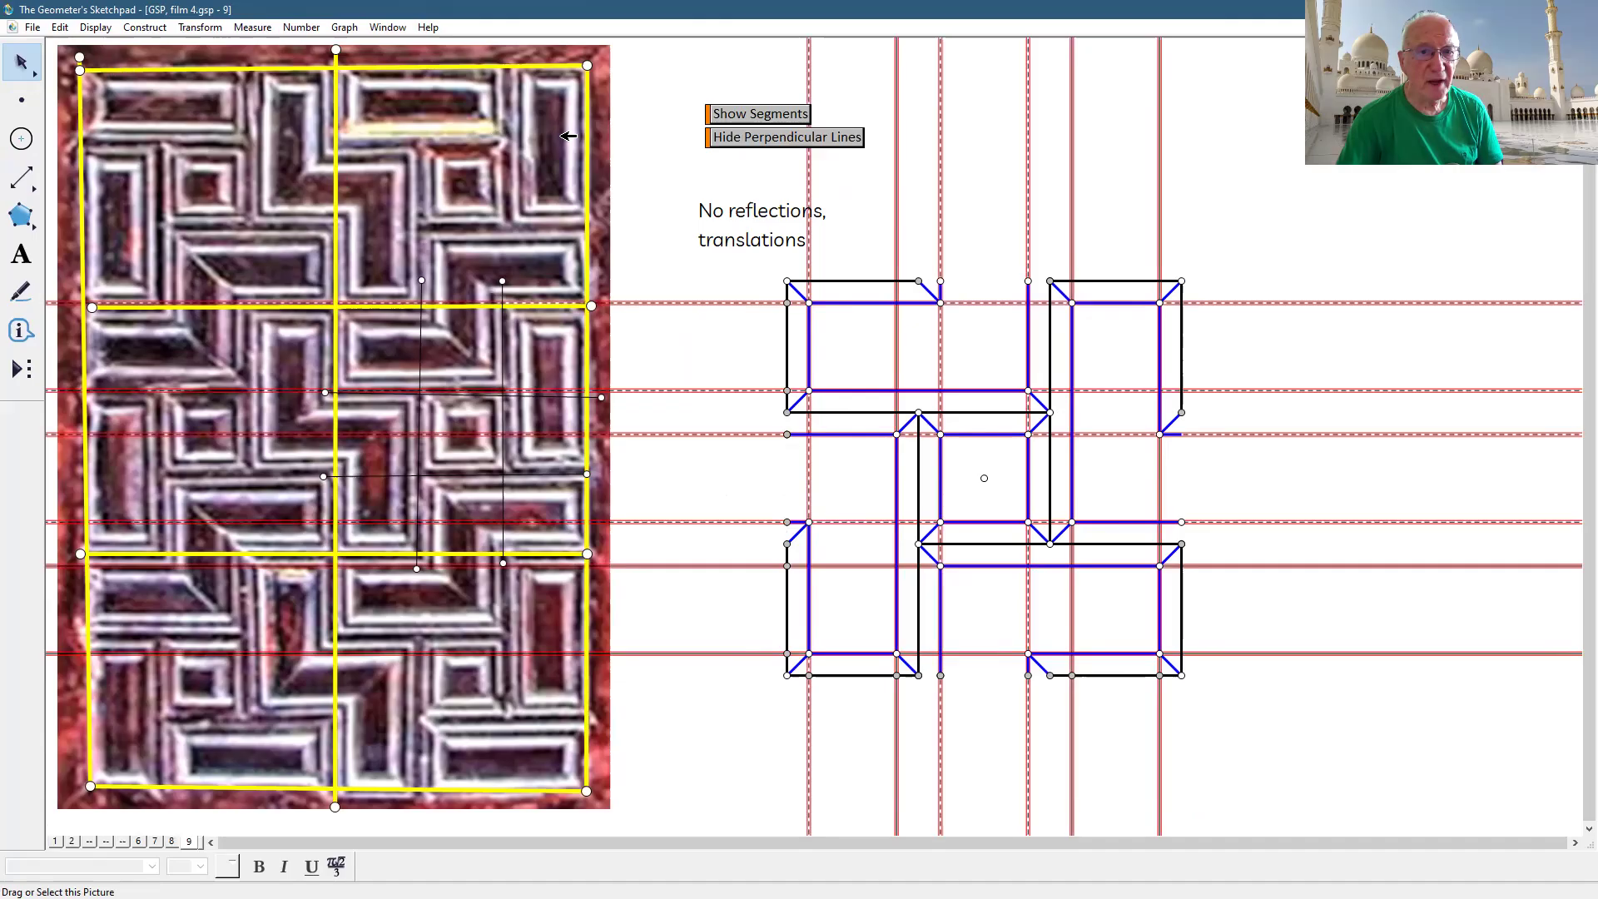
pyautogui.click(657, 125)
pyautogui.click(755, 146)
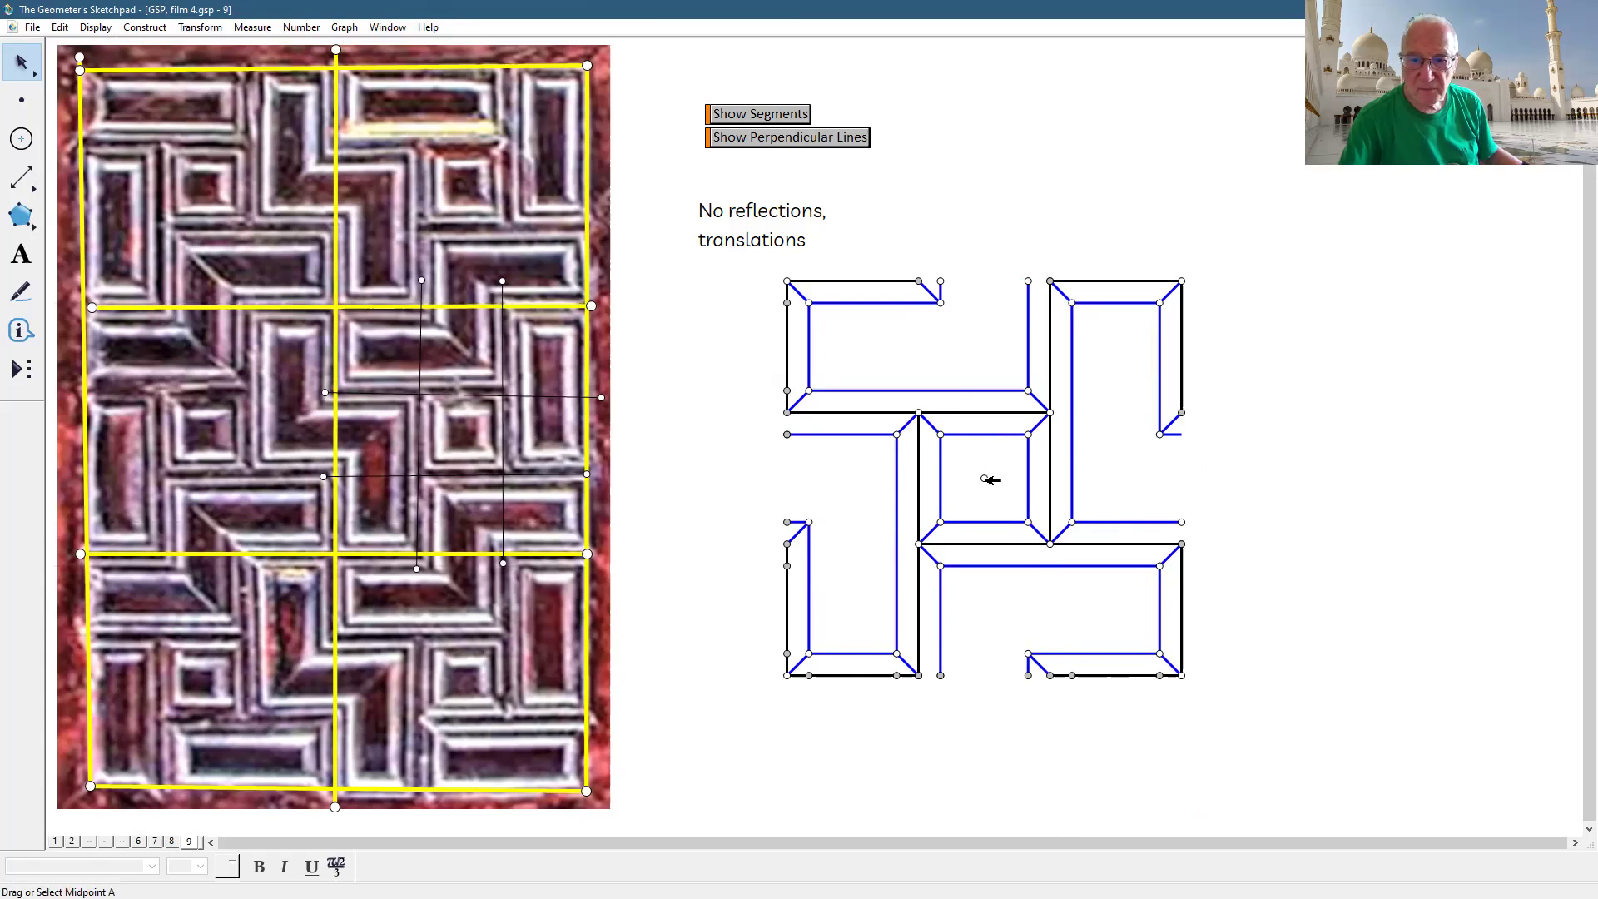
# - Rotate the end point of the short blue segment on the unit's left edge by 180 degrees about the marked centre
pyautogui.click(786, 521)
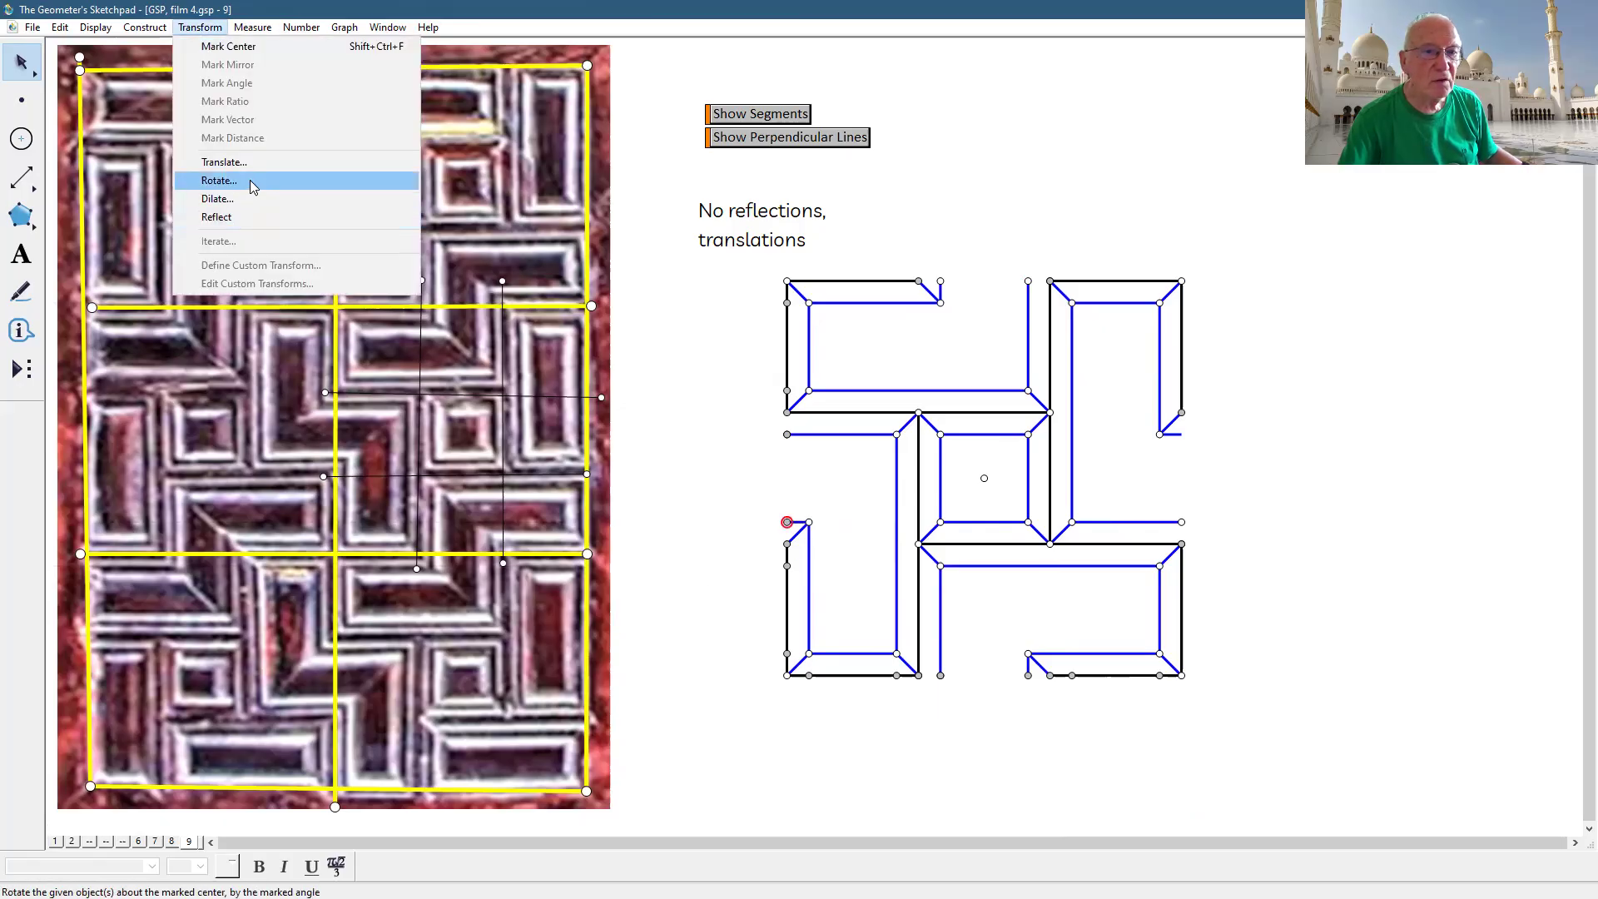
pyautogui.click(249, 179)
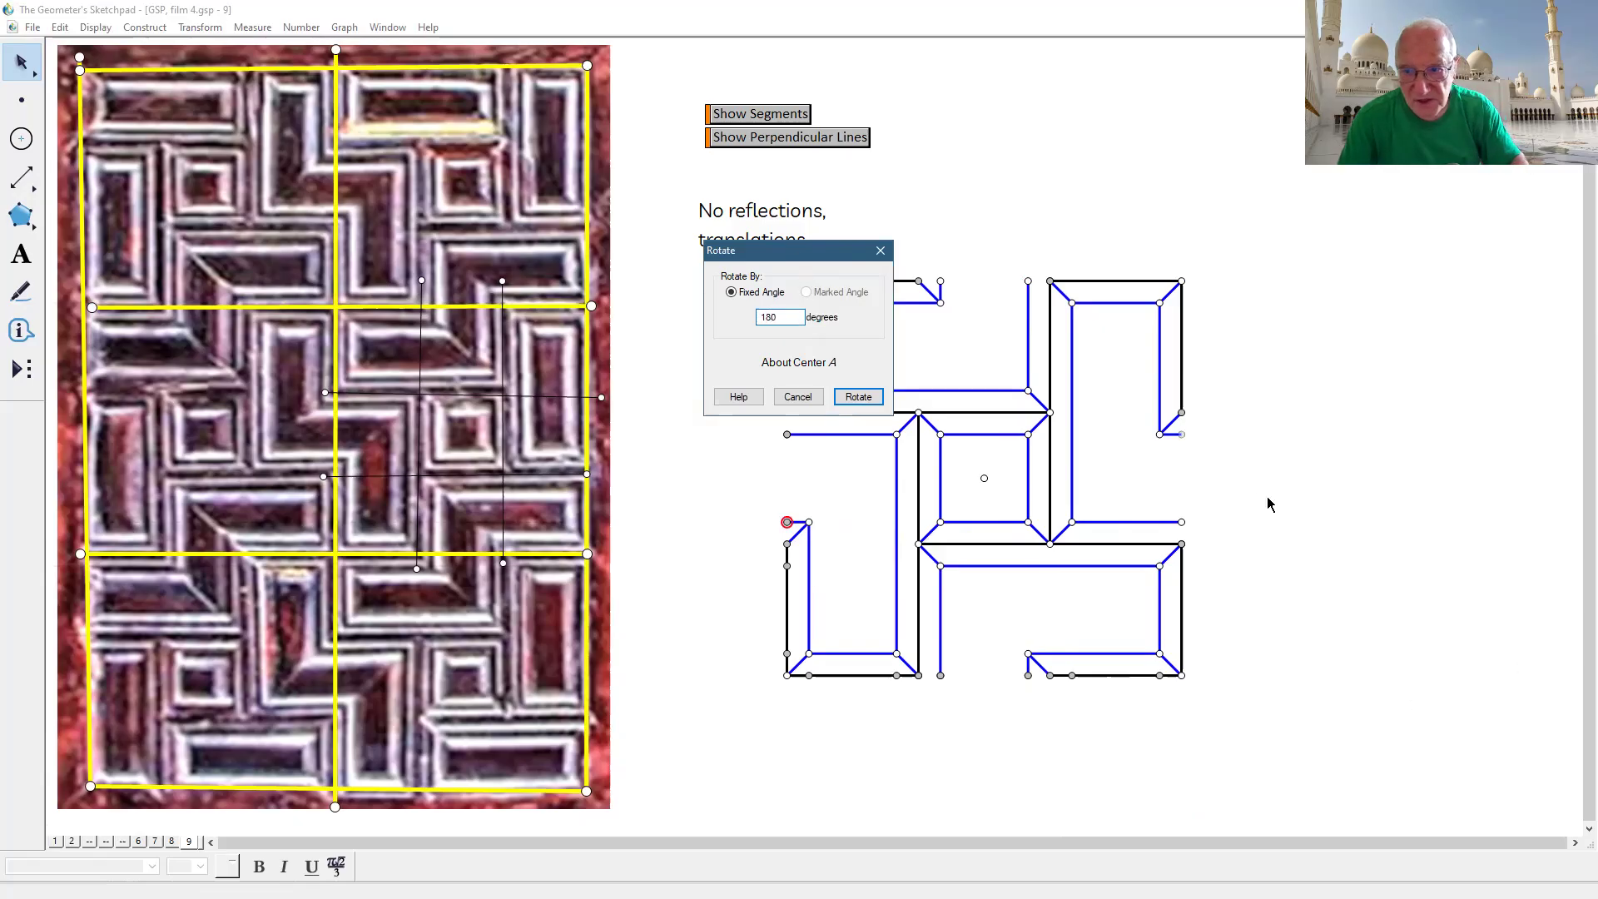
pyautogui.click(858, 397)
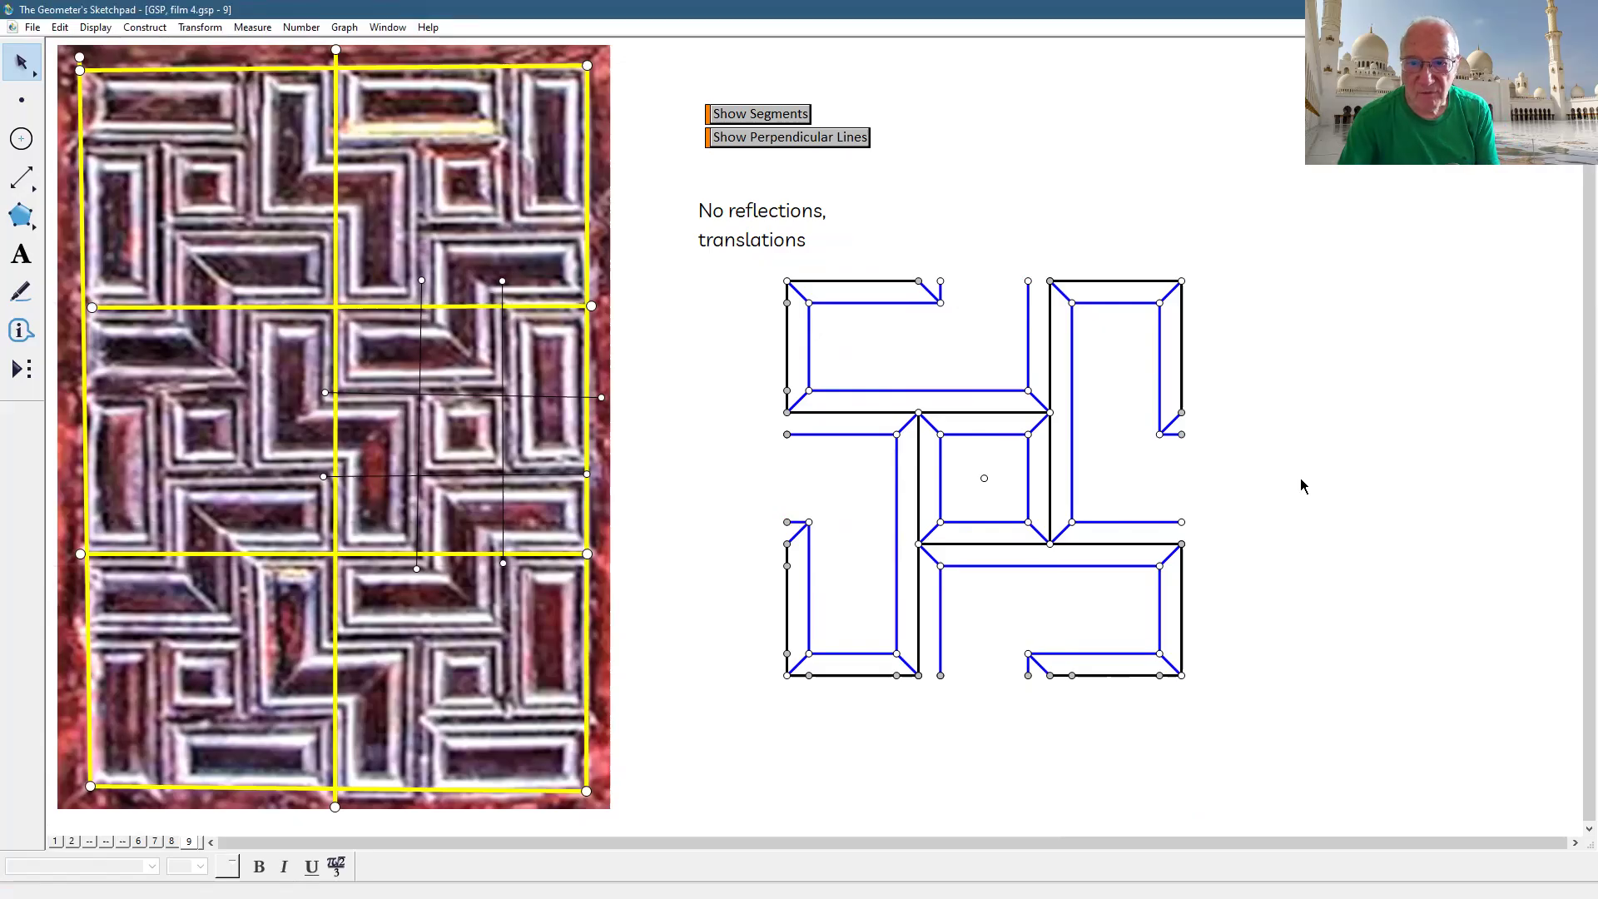
# - Place the "blues & yellows" swatch palette from the colors 5 custom tools to the right of the repeat unit
pyautogui.click(15, 366)
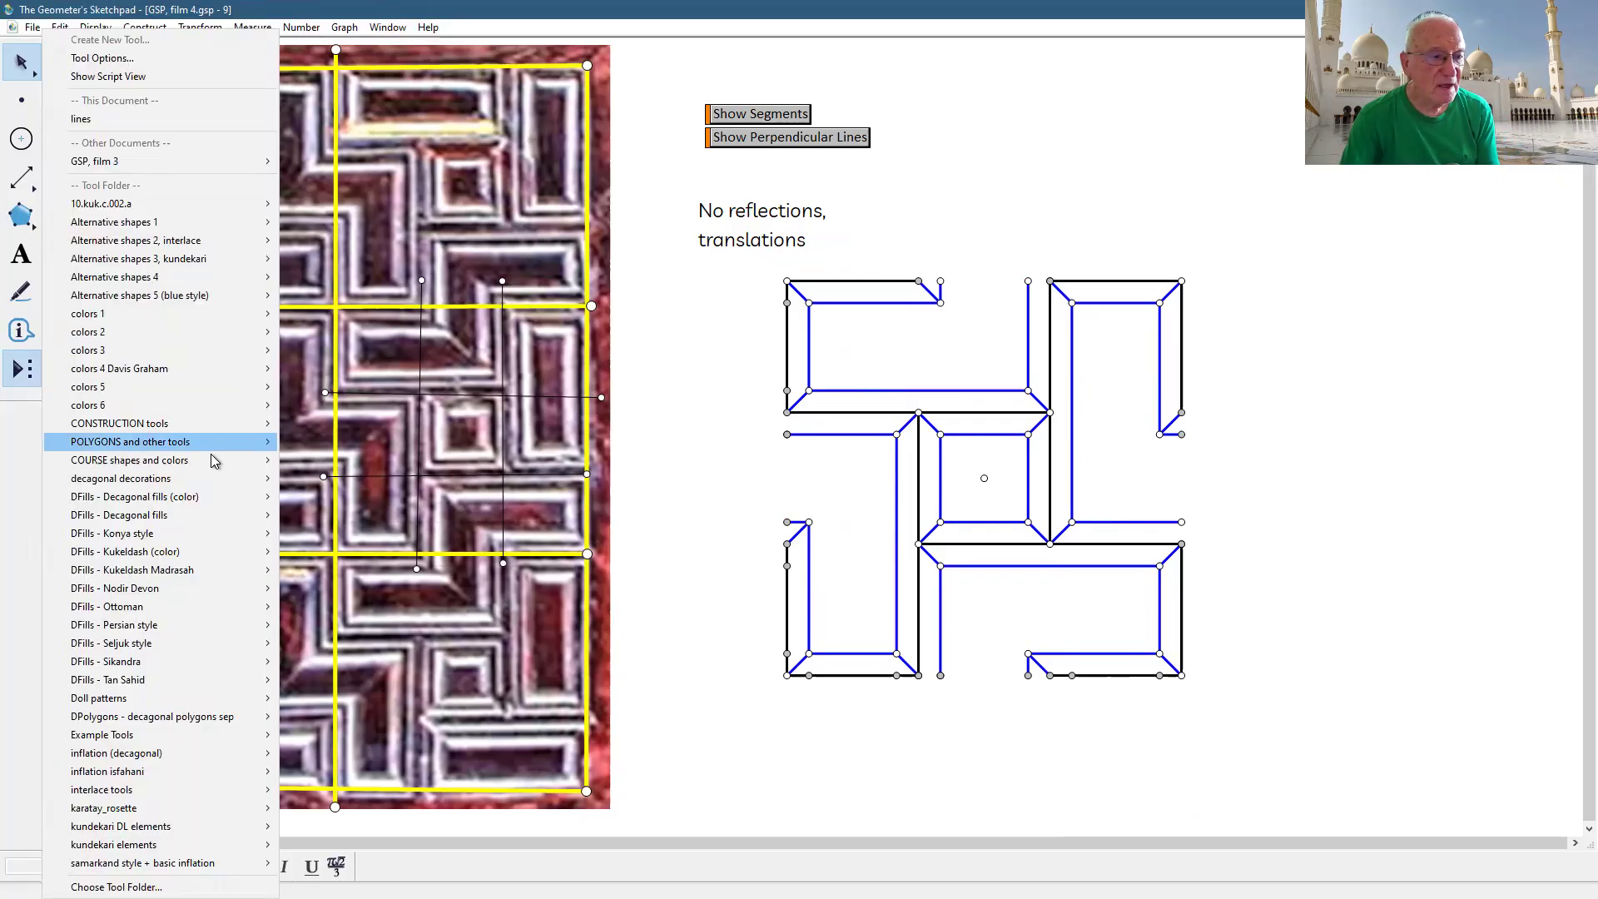
pyautogui.moveTo(151, 400)
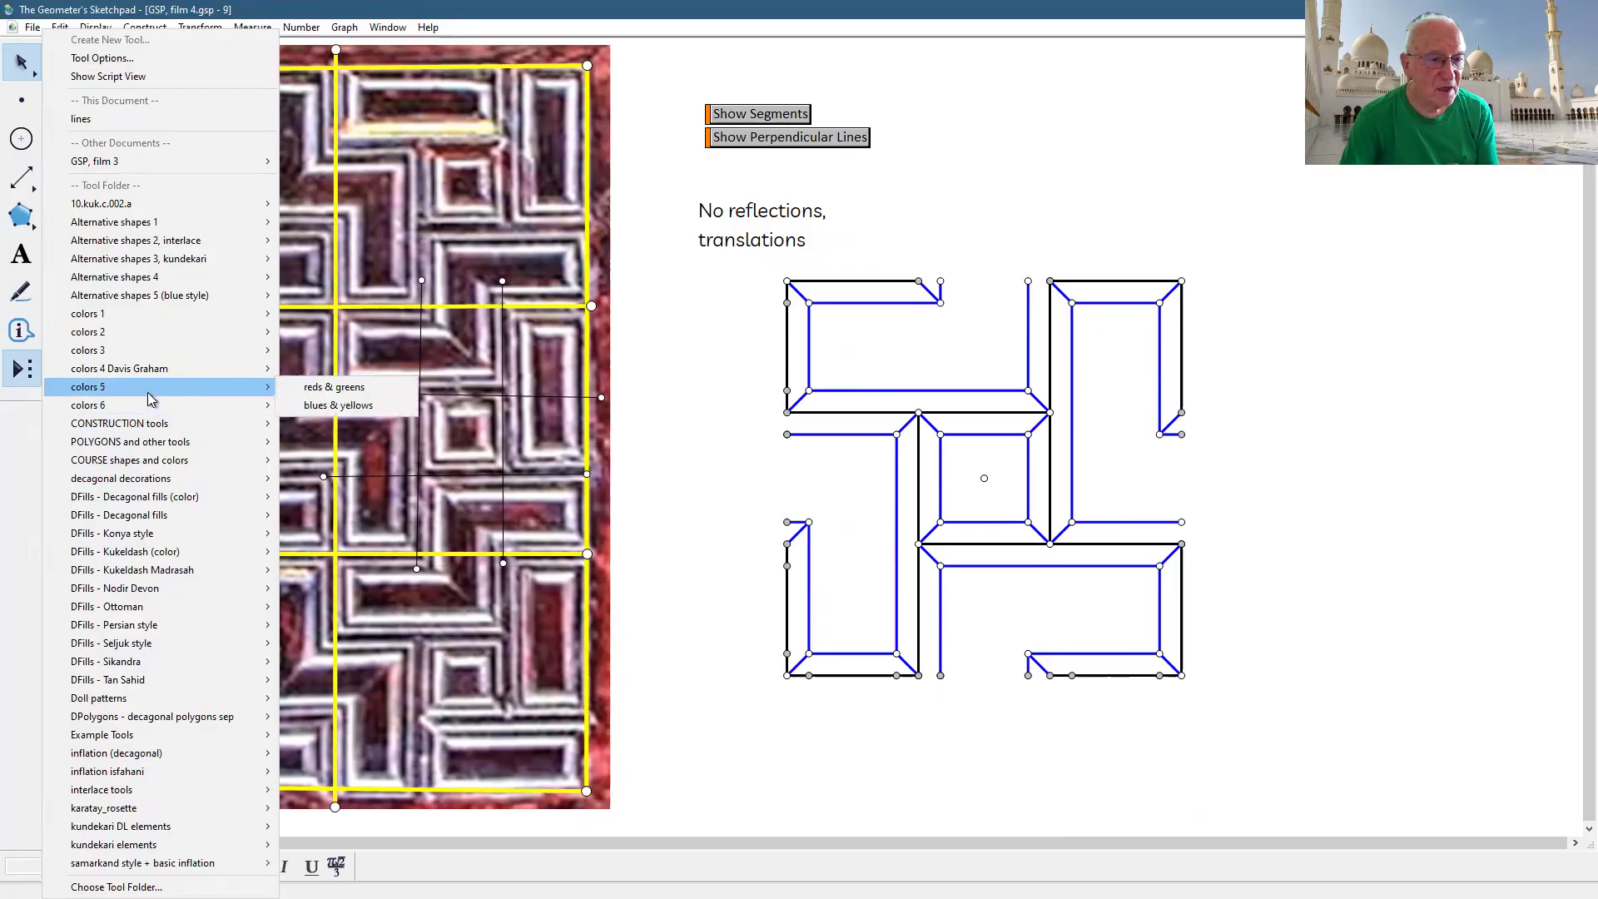
pyautogui.click(371, 406)
pyautogui.click(1278, 627)
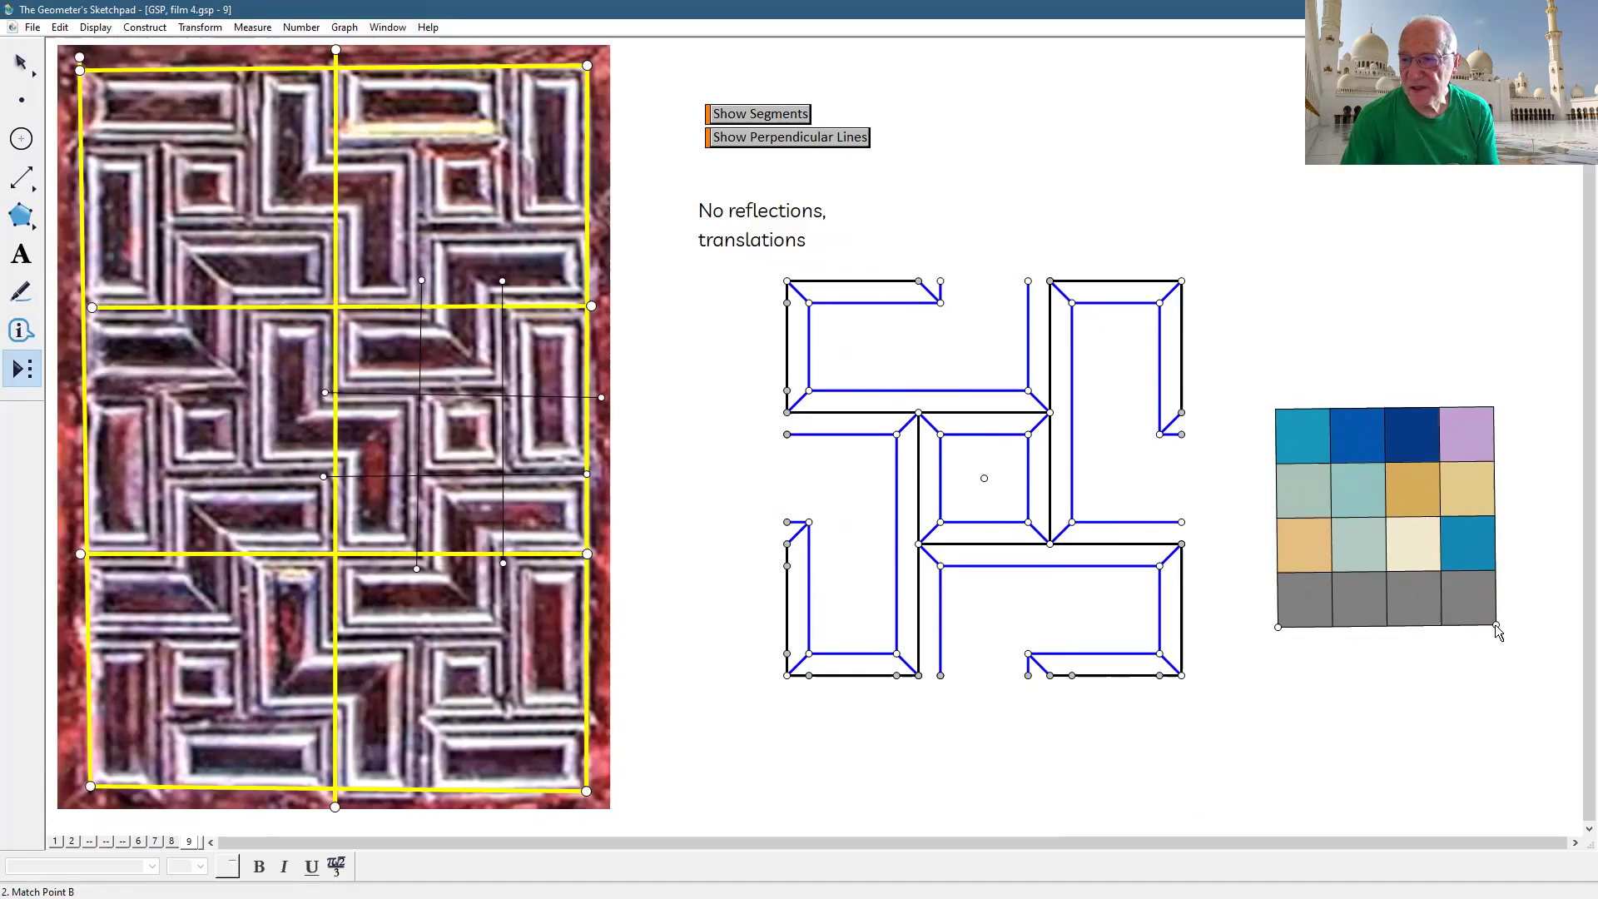
pyautogui.click(1501, 628)
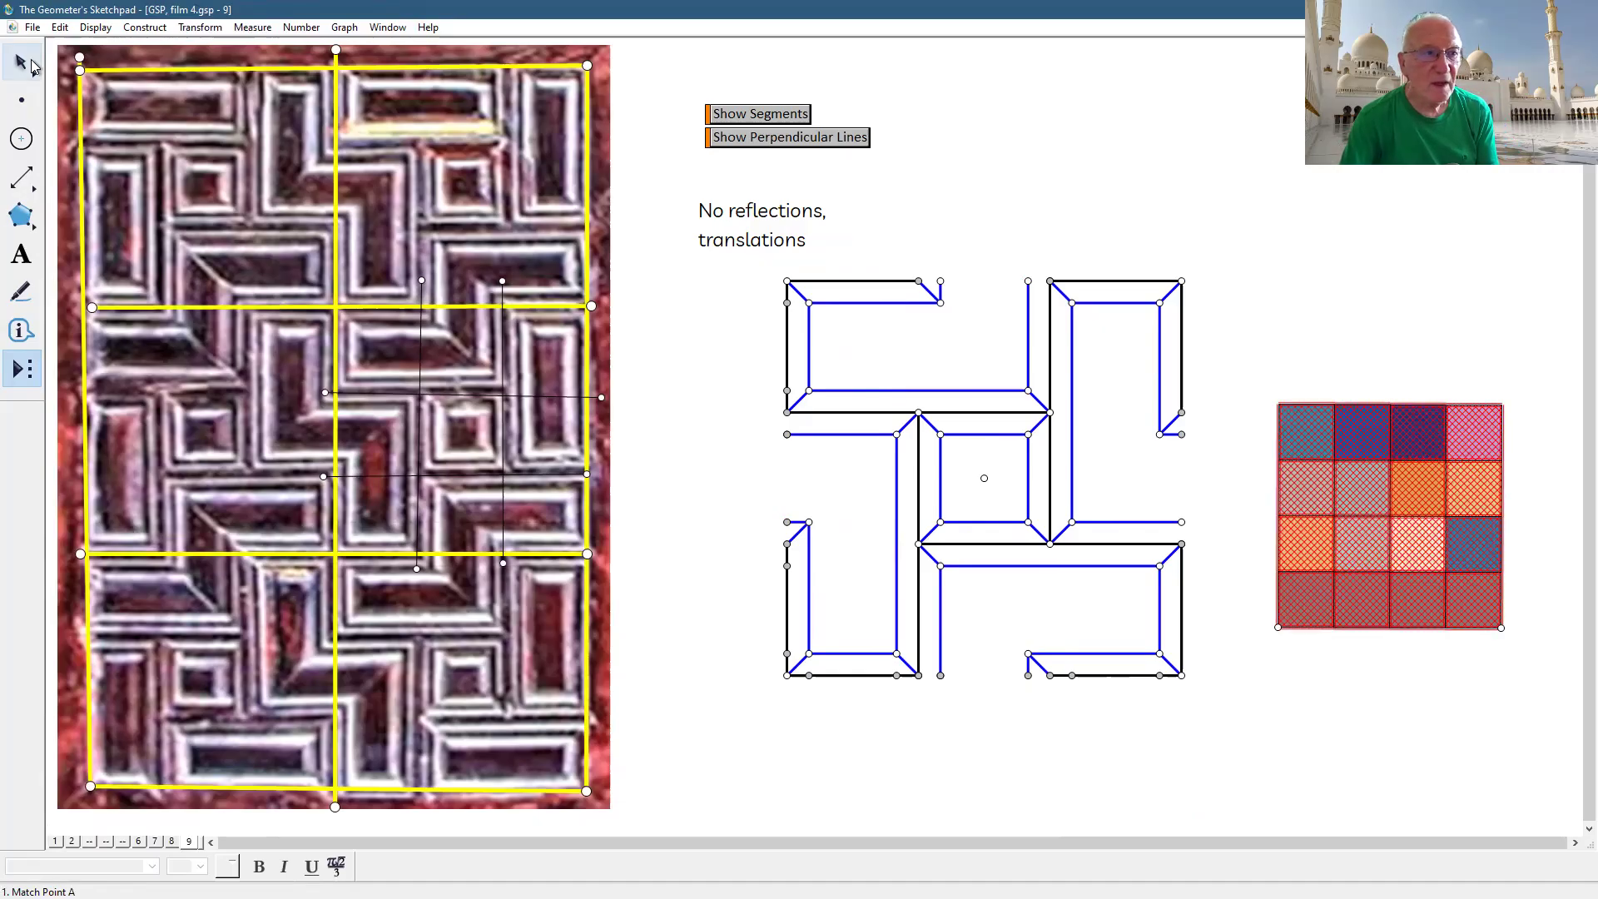
pyautogui.press('Escape')
pyautogui.click(1327, 339)
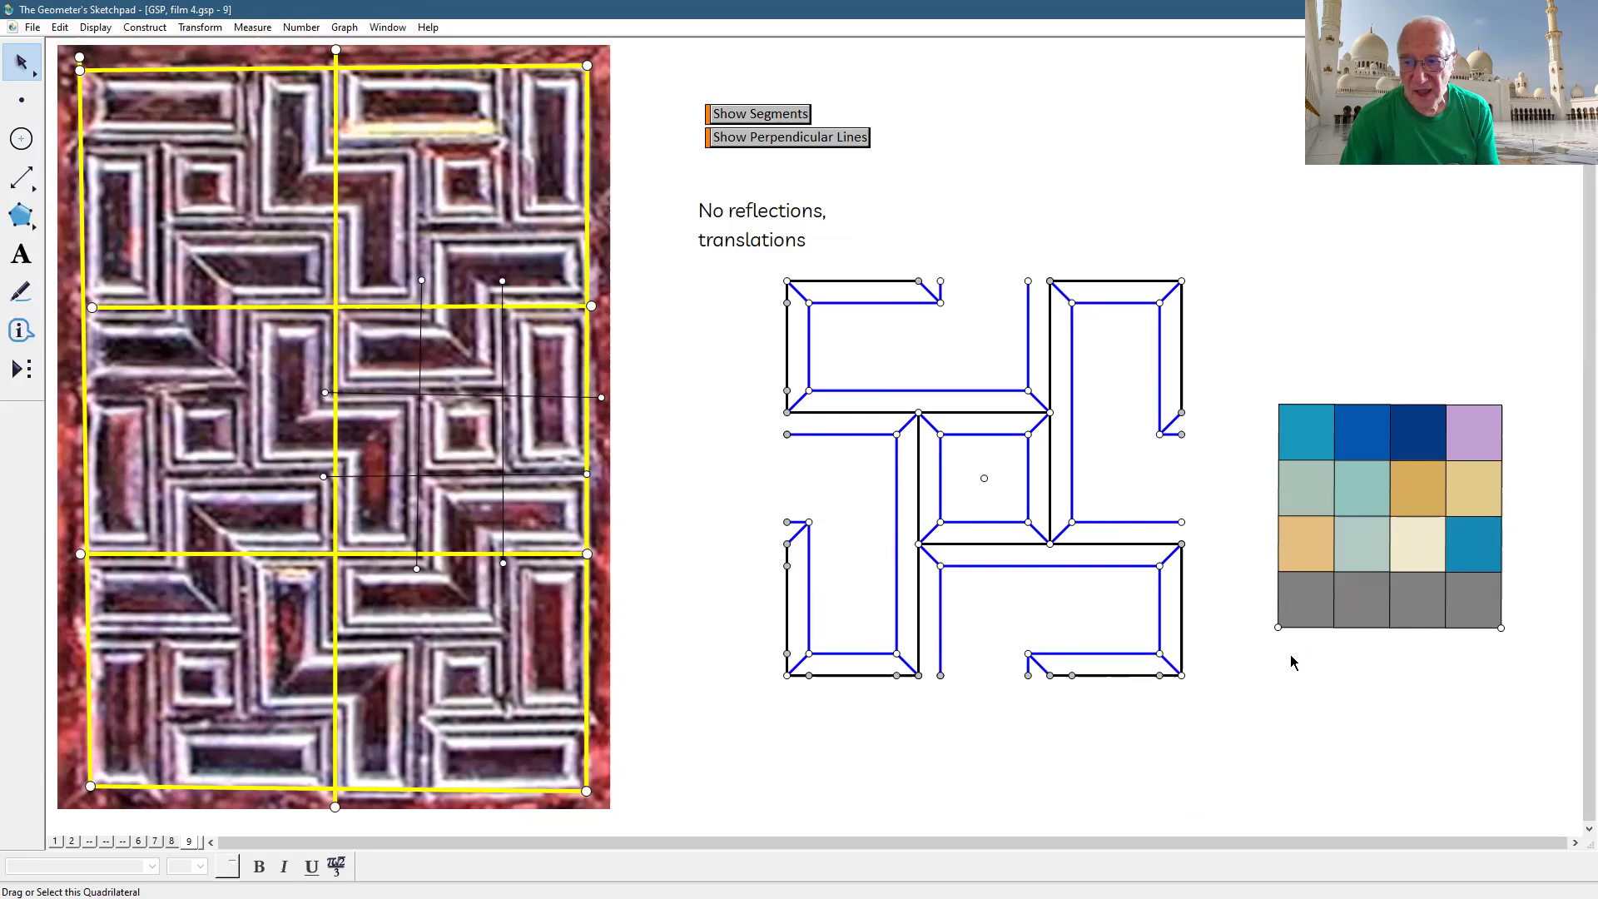
pyautogui.click(1280, 626)
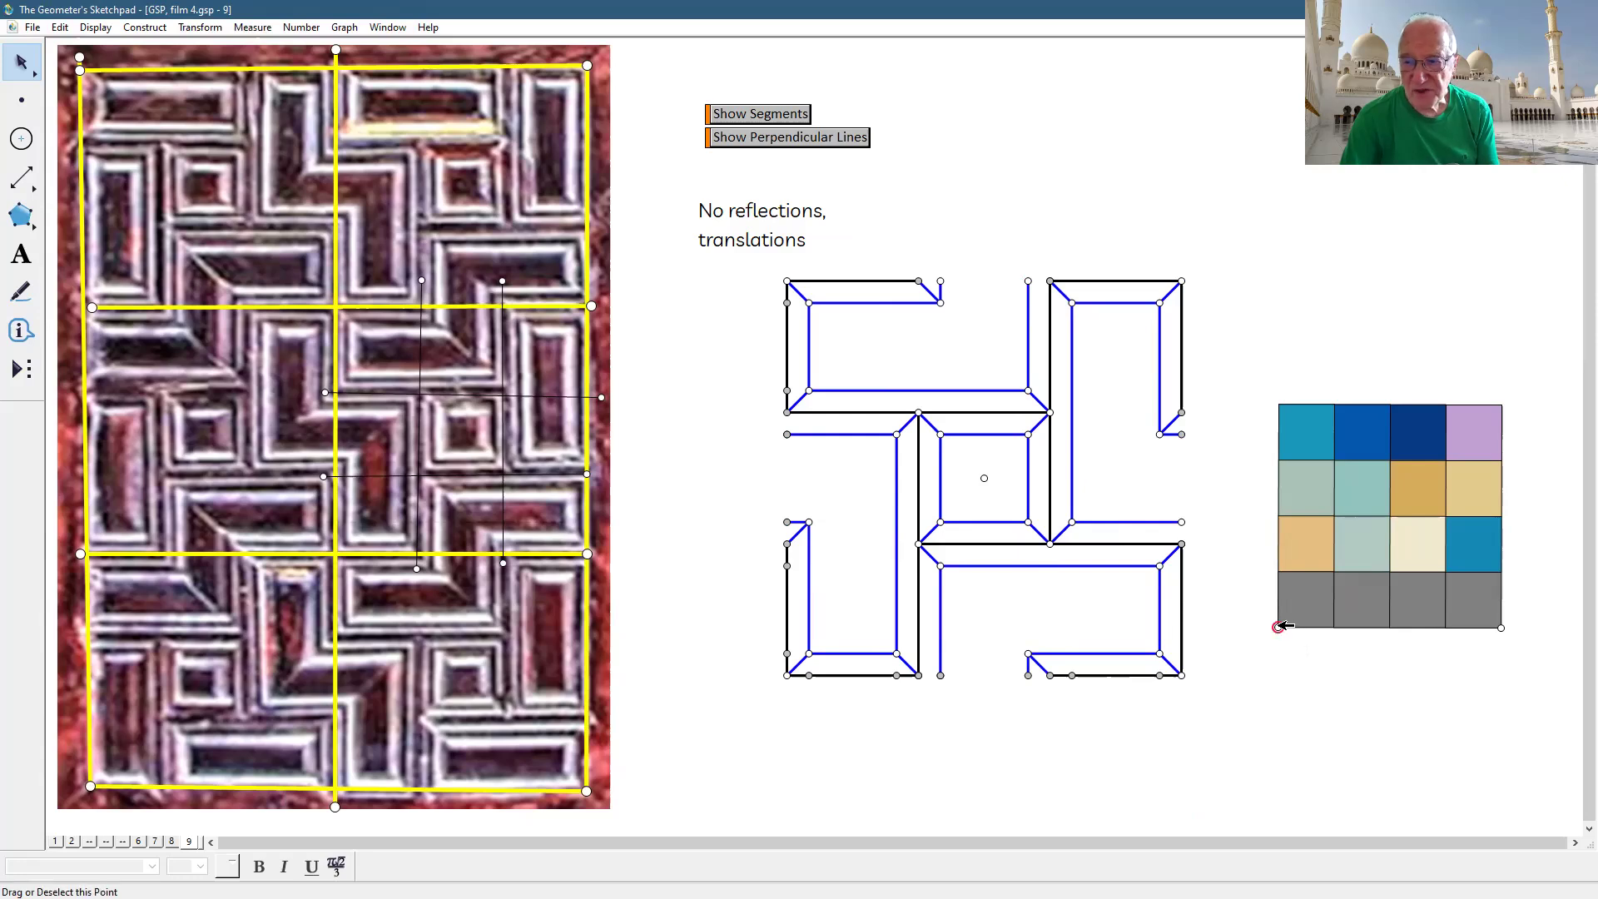
pyautogui.moveTo(1259, 373); pyautogui.dragTo(1512, 710)
pyautogui.click(1513, 714)
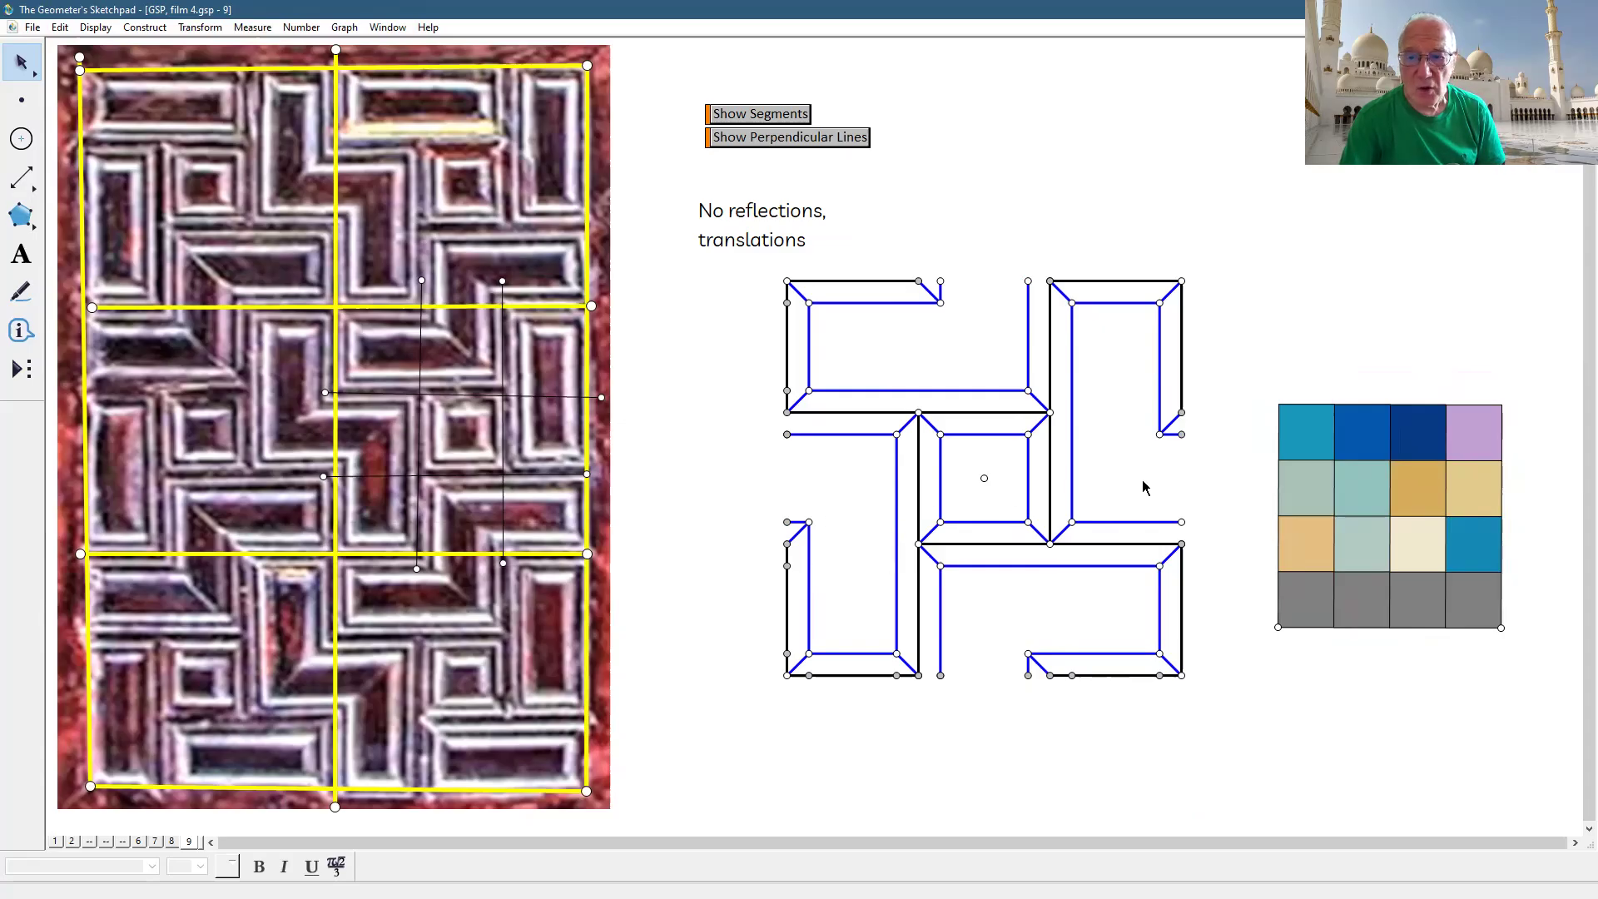
# - Construct a filled polygon on the four corners of the inner blue square in the central cell
pyautogui.click(21, 215)
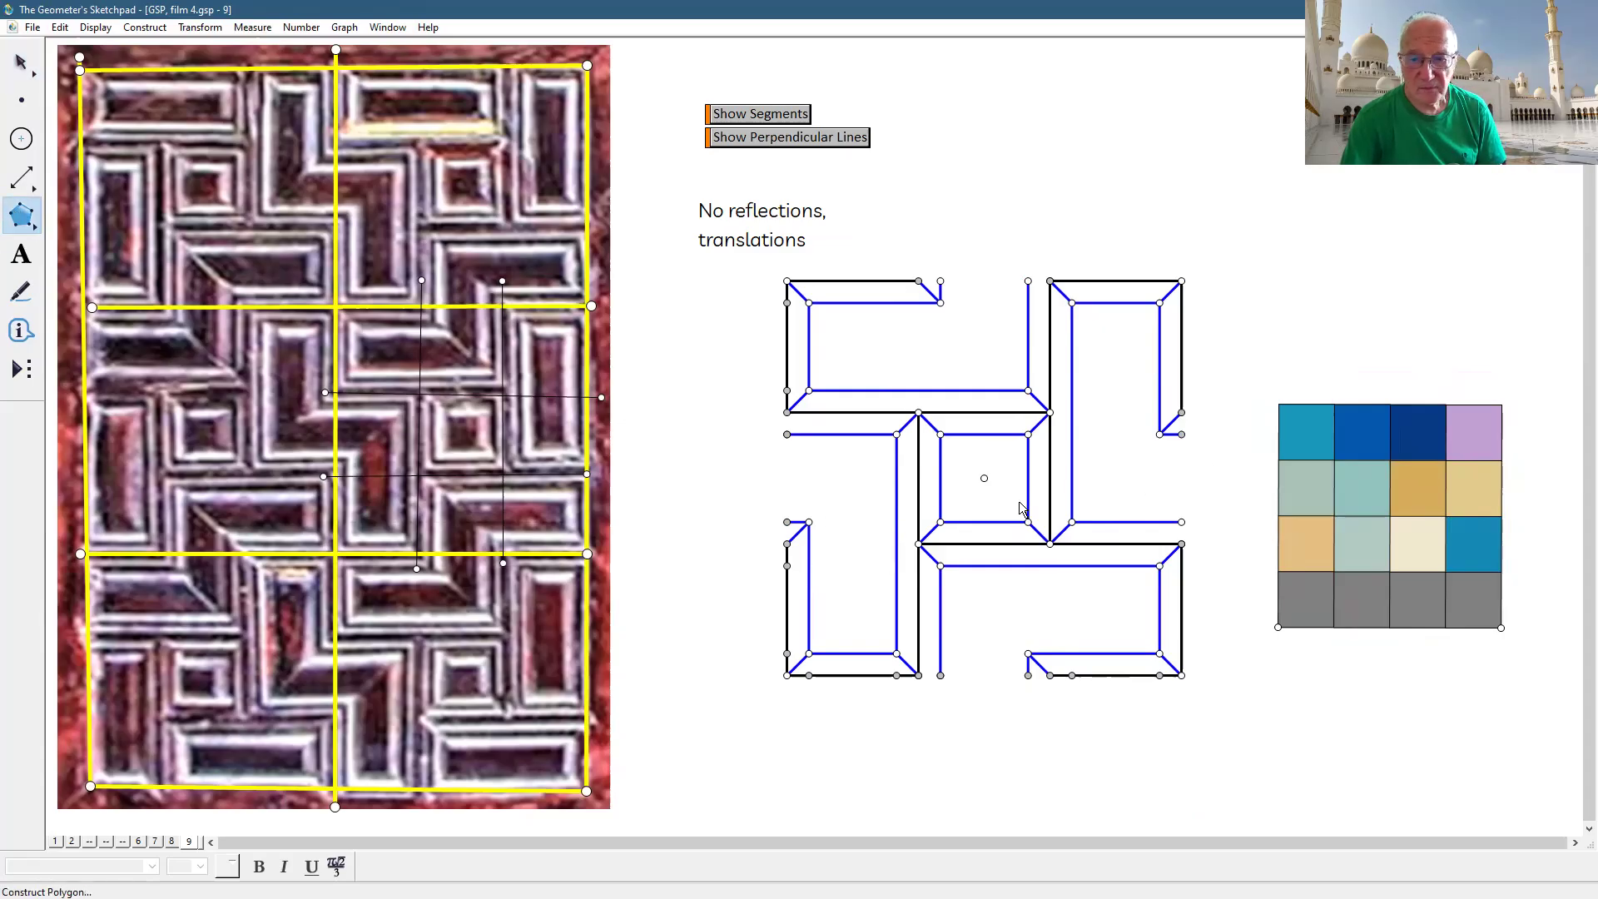
pyautogui.click(1027, 434)
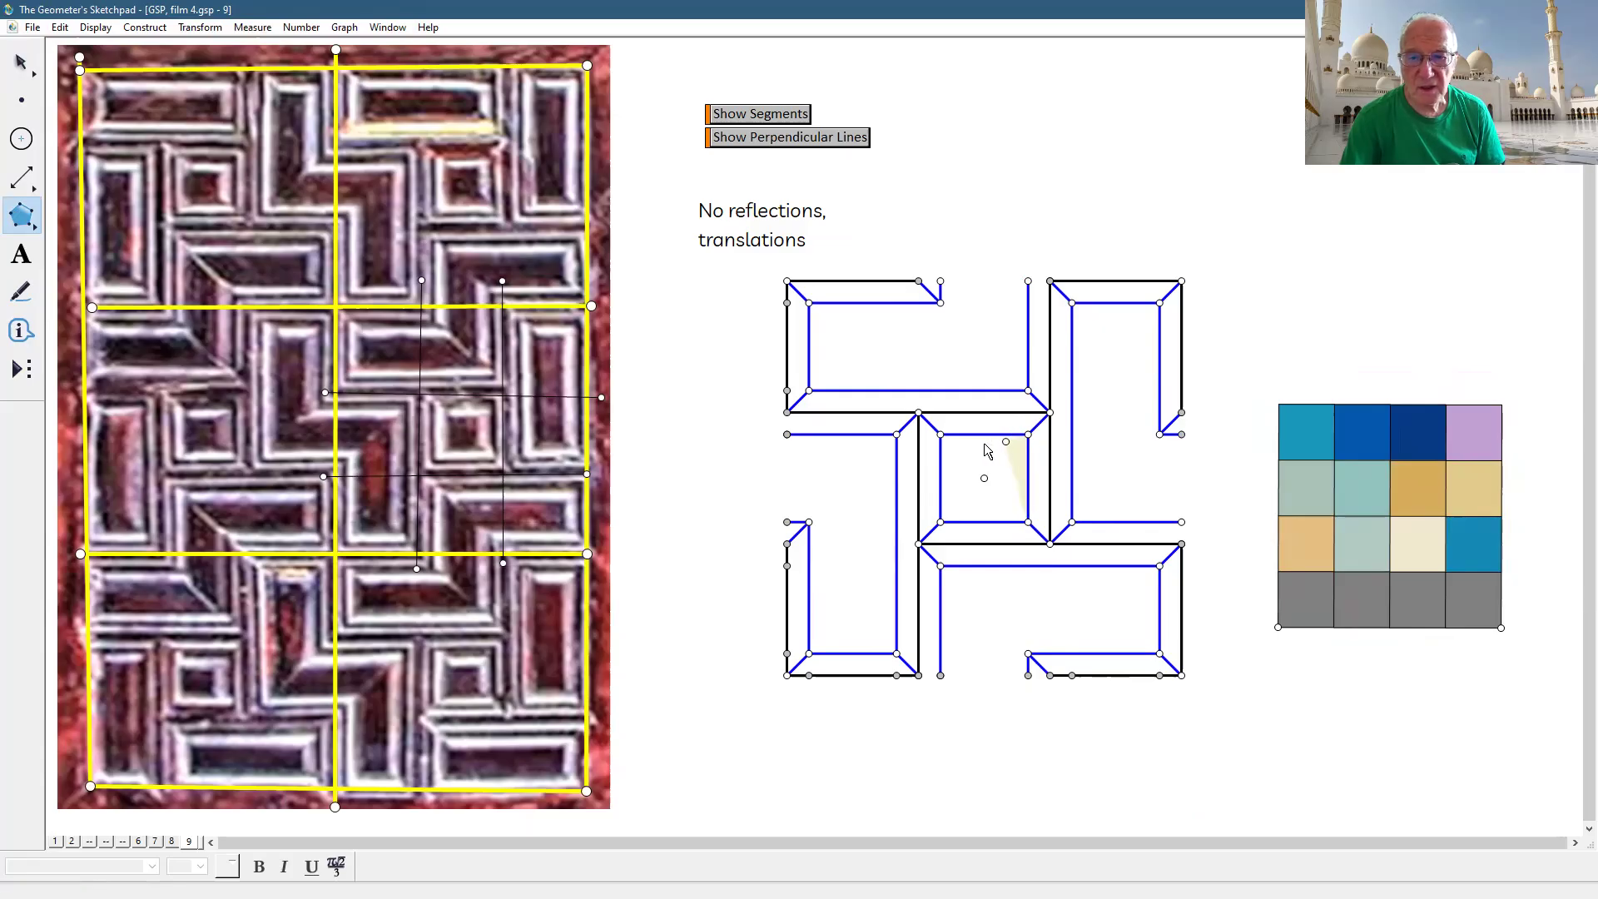
pyautogui.click(939, 433)
pyautogui.click(940, 522)
pyautogui.click(1028, 522)
pyautogui.click(1028, 522)
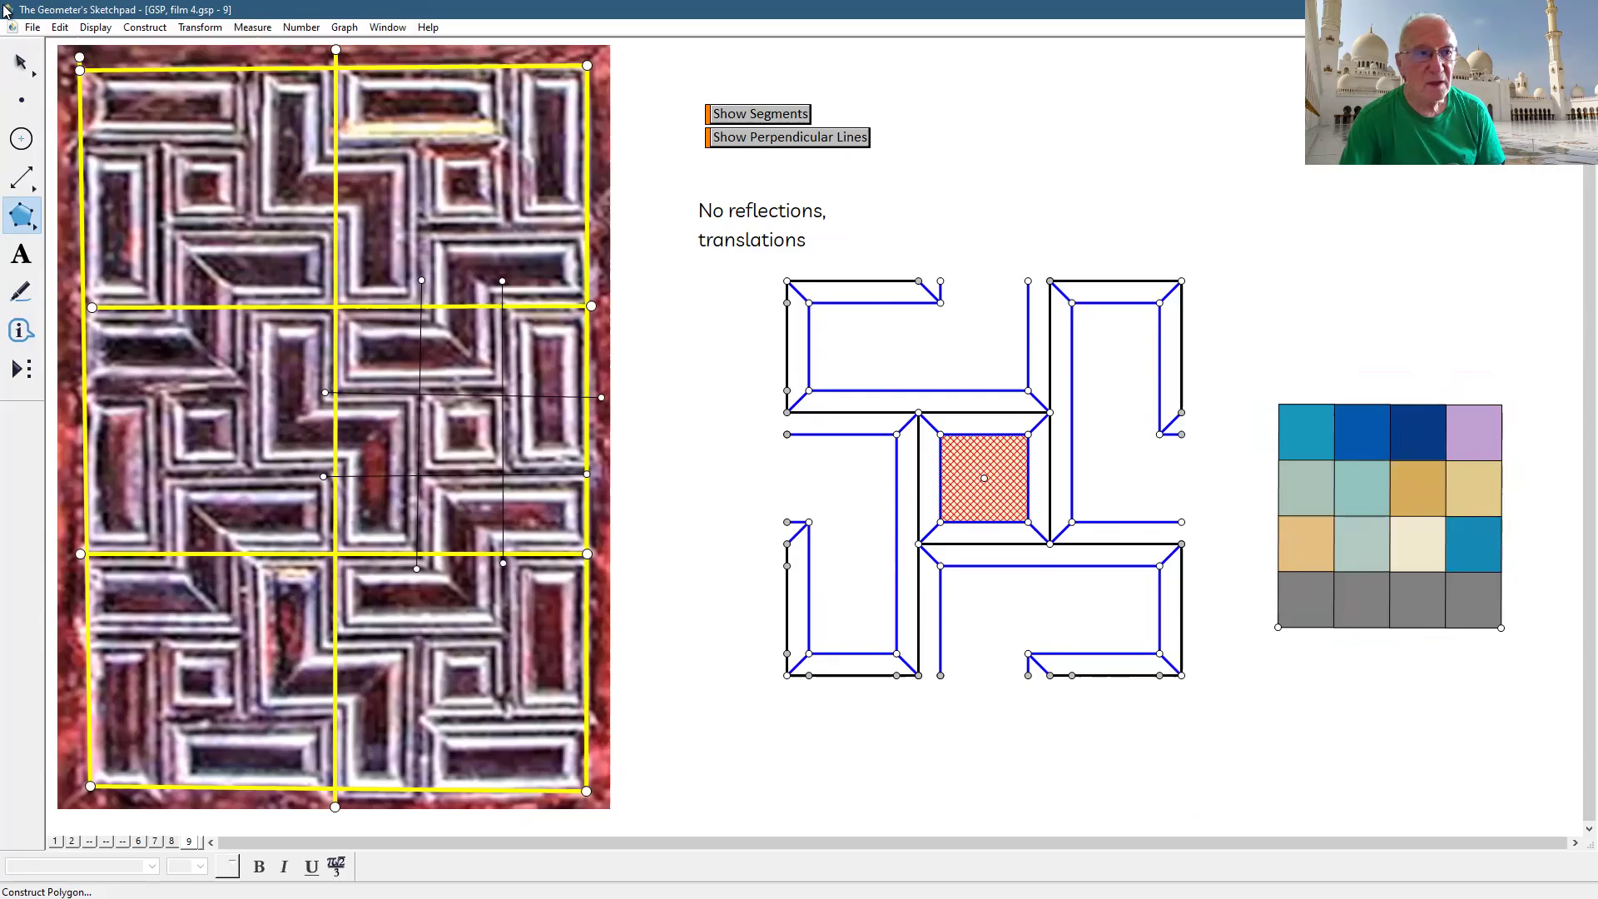
pyautogui.click(21, 62)
pyautogui.click(1207, 649)
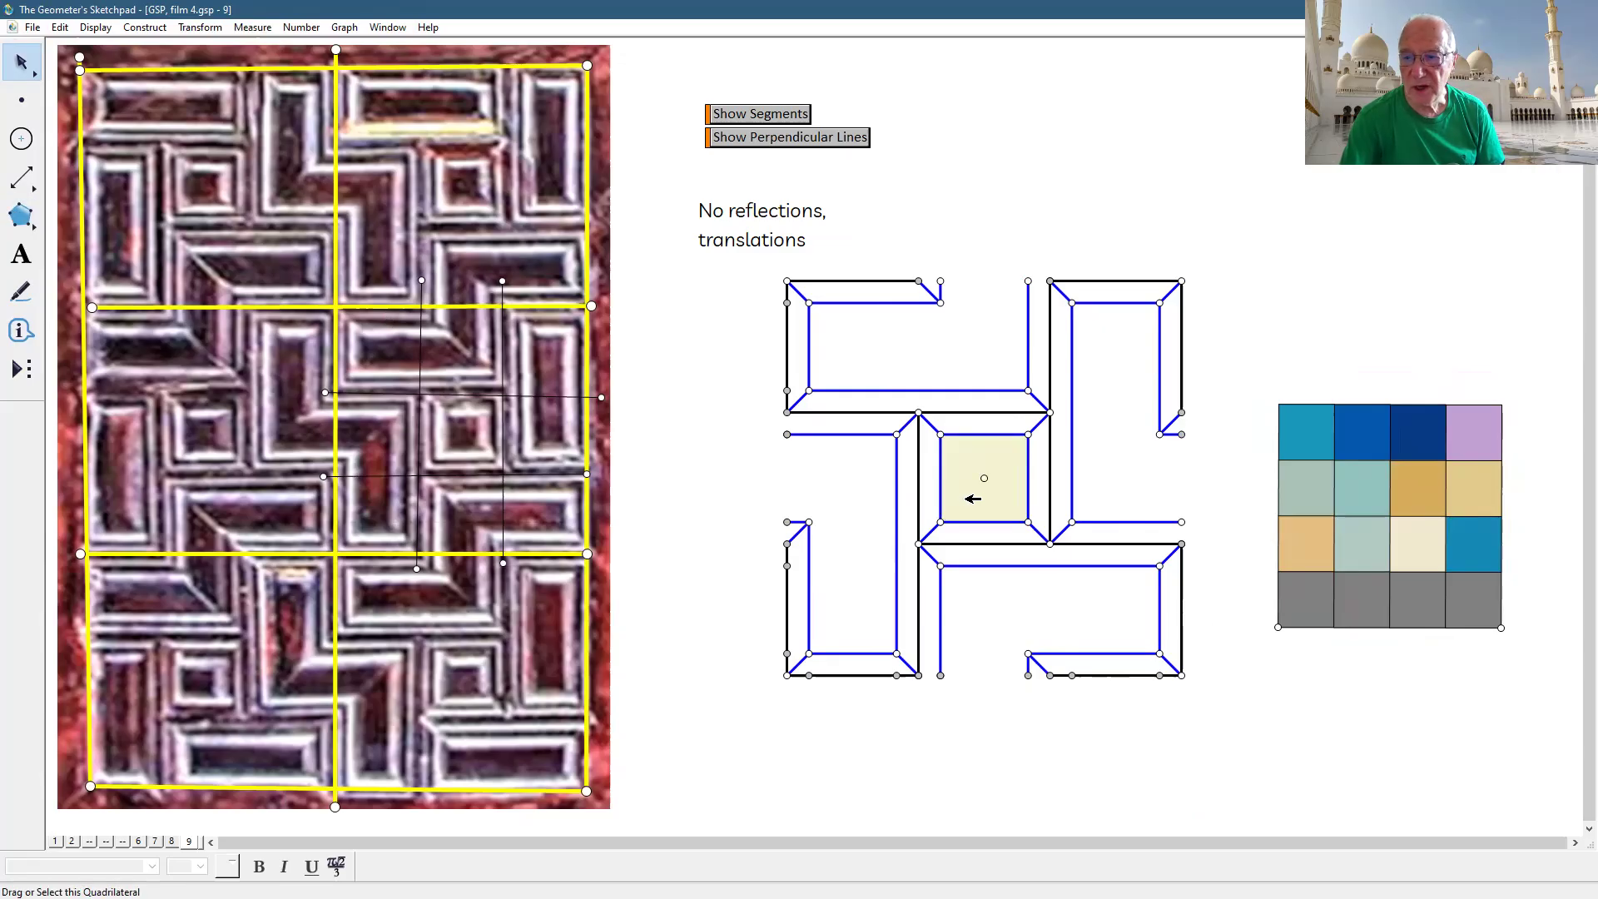
pyautogui.click(984, 498)
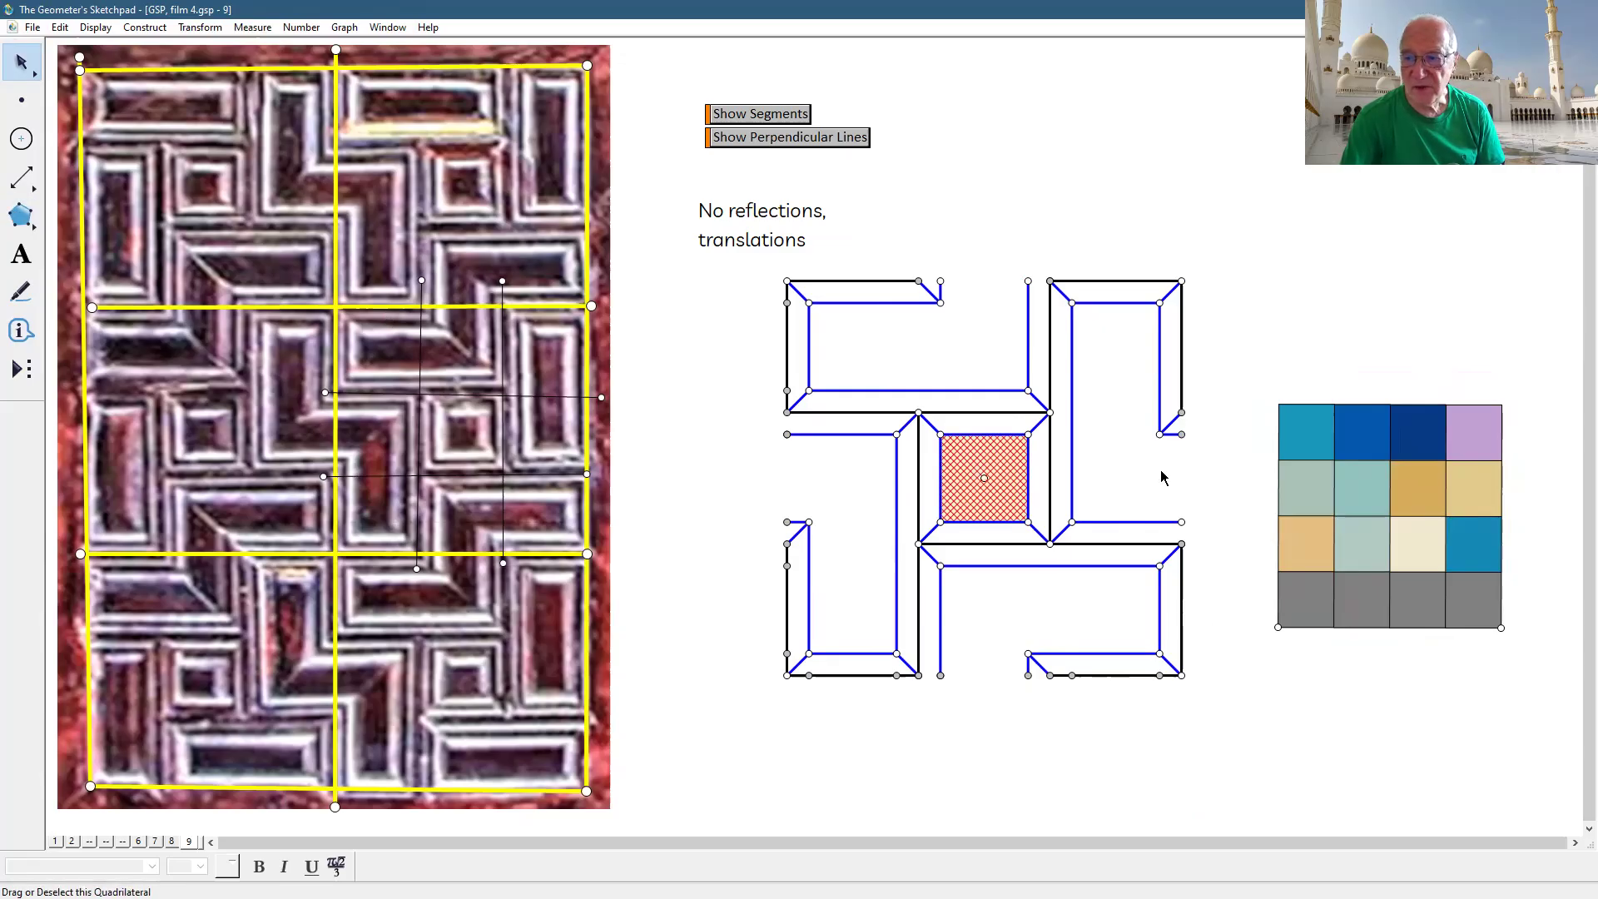
pyautogui.keyDown('shift'); pyautogui.click(1312, 427); pyautogui.keyUp('shift')
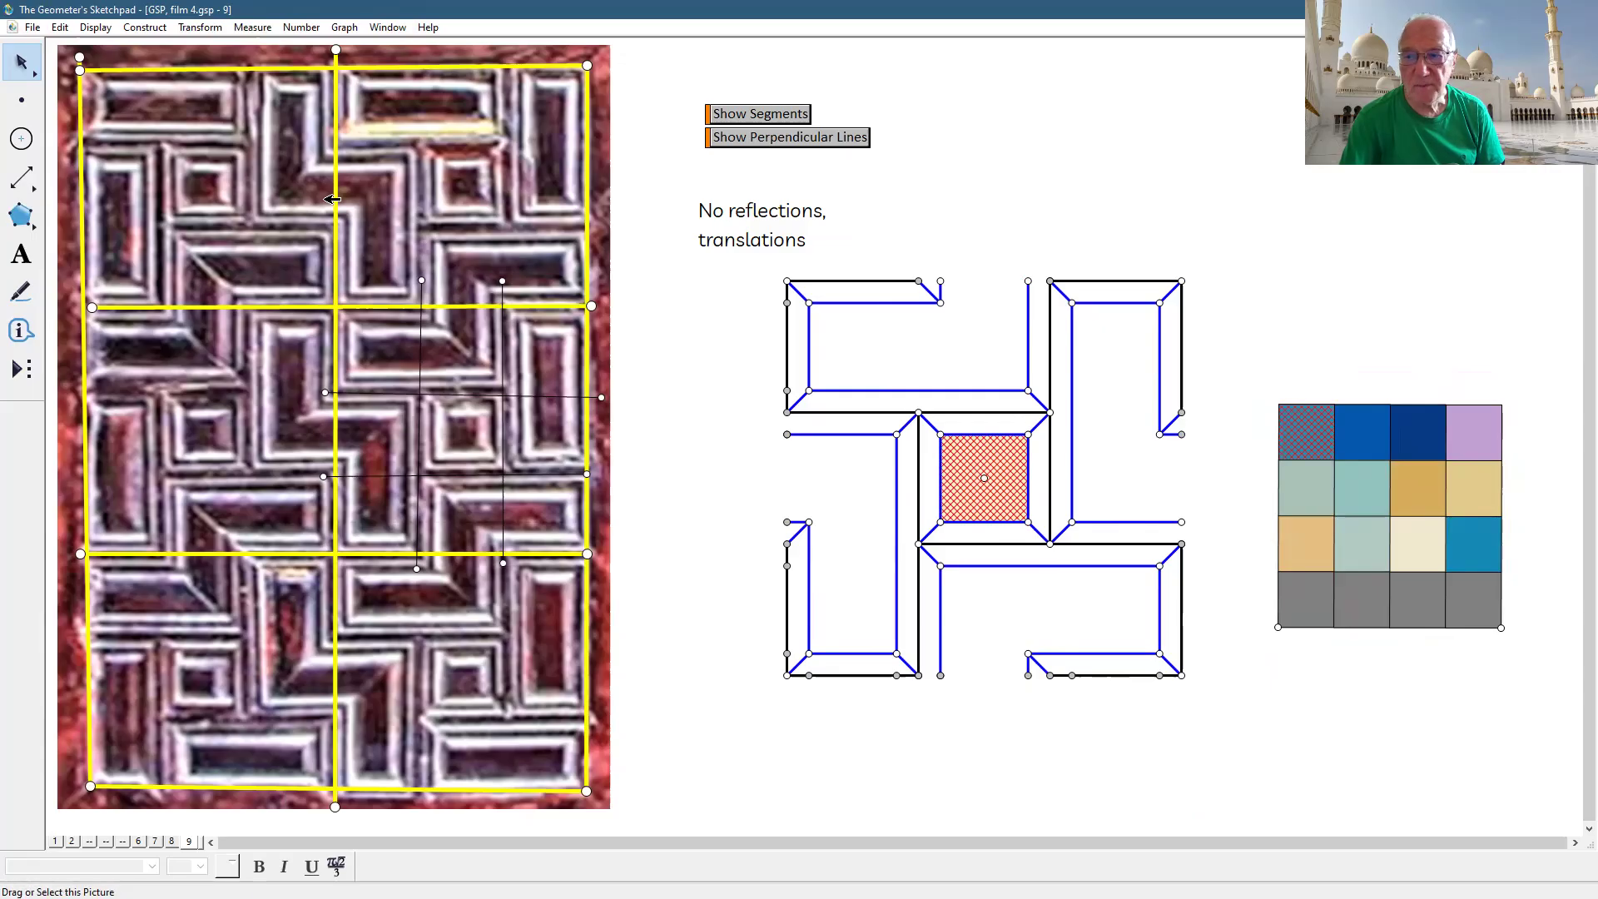
pyautogui.keyDown('shift'); pyautogui.click(1380, 429); pyautogui.keyUp('shift')
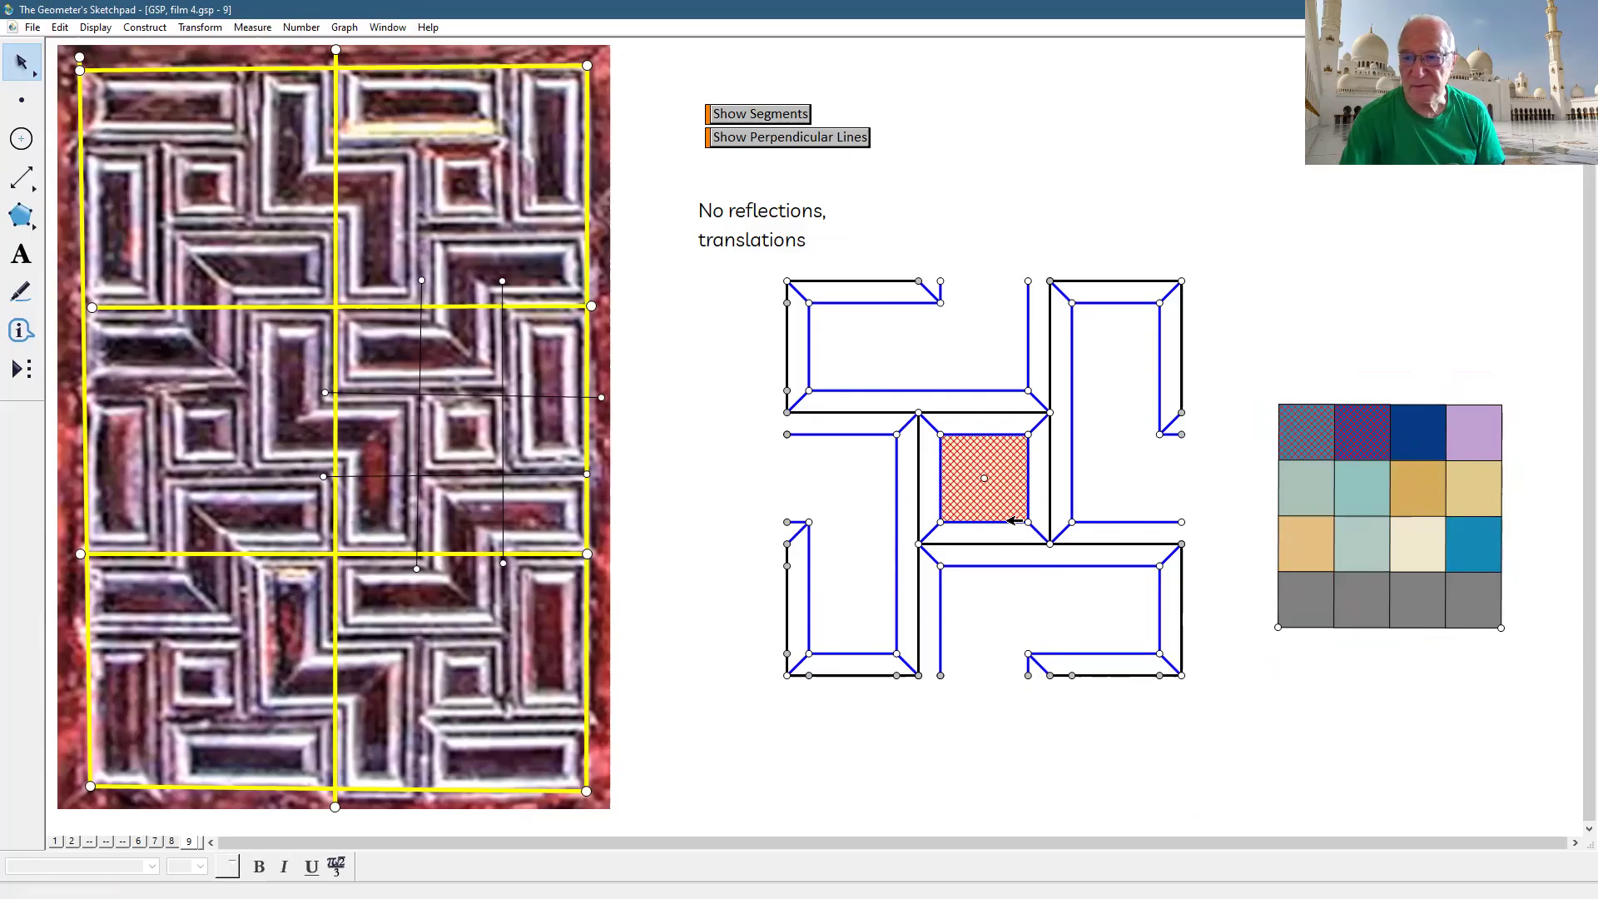
pyautogui.keyDown('shift'); pyautogui.click(965, 518); pyautogui.keyUp('shift')
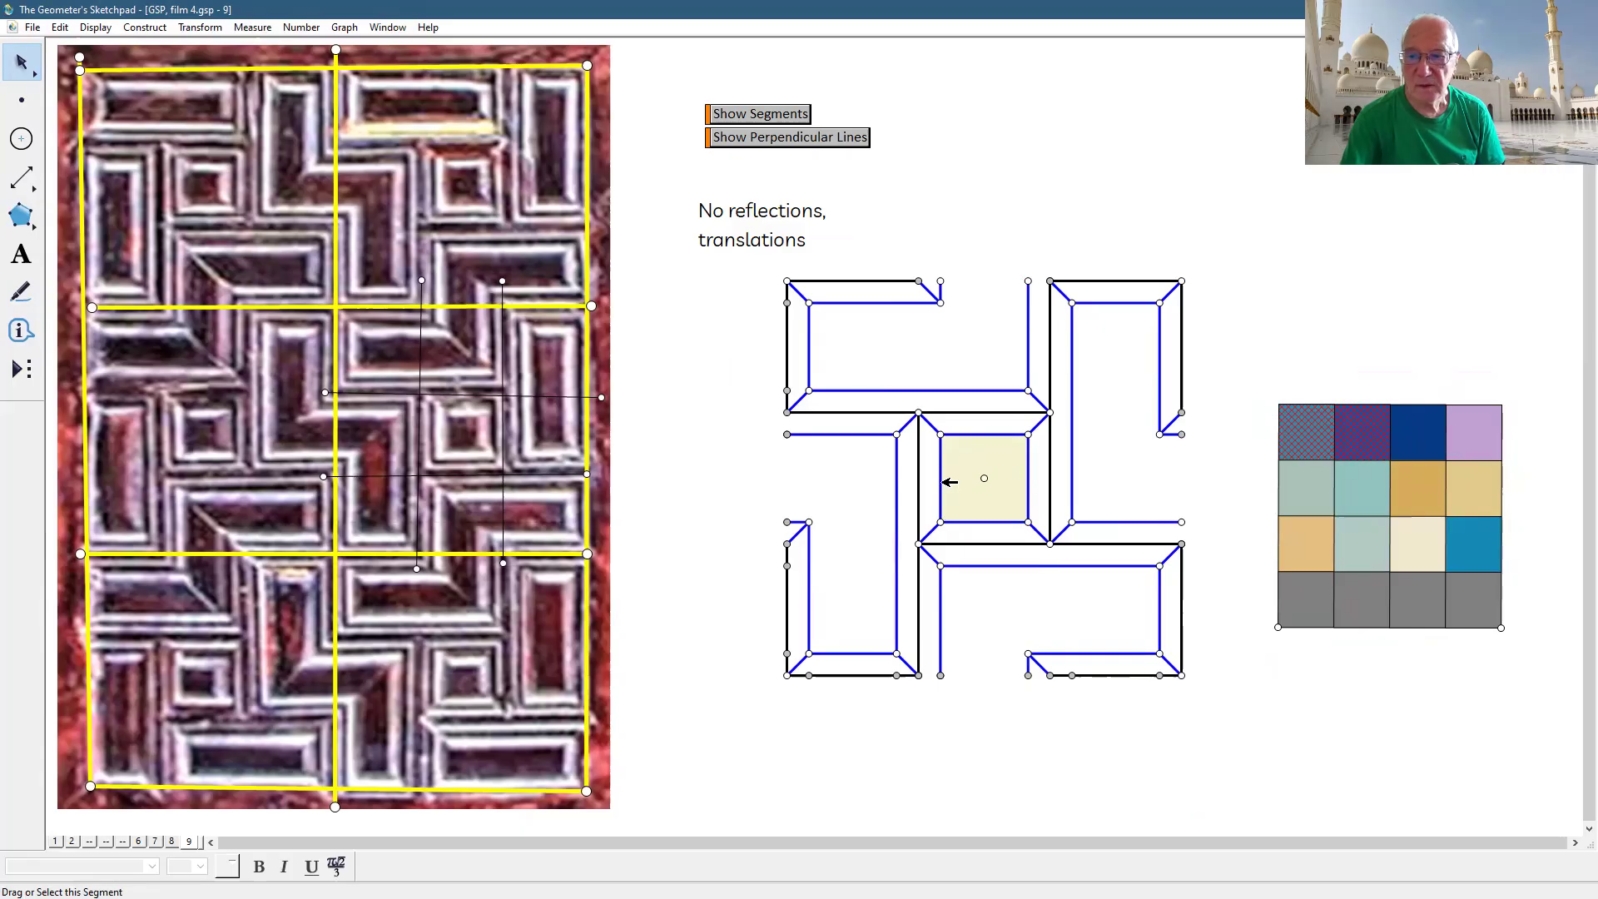
pyautogui.click(1234, 692)
# - Recolour the central square with the medium blue of the palette's second top-row swatch, using a custom colour
pyautogui.click(967, 477)
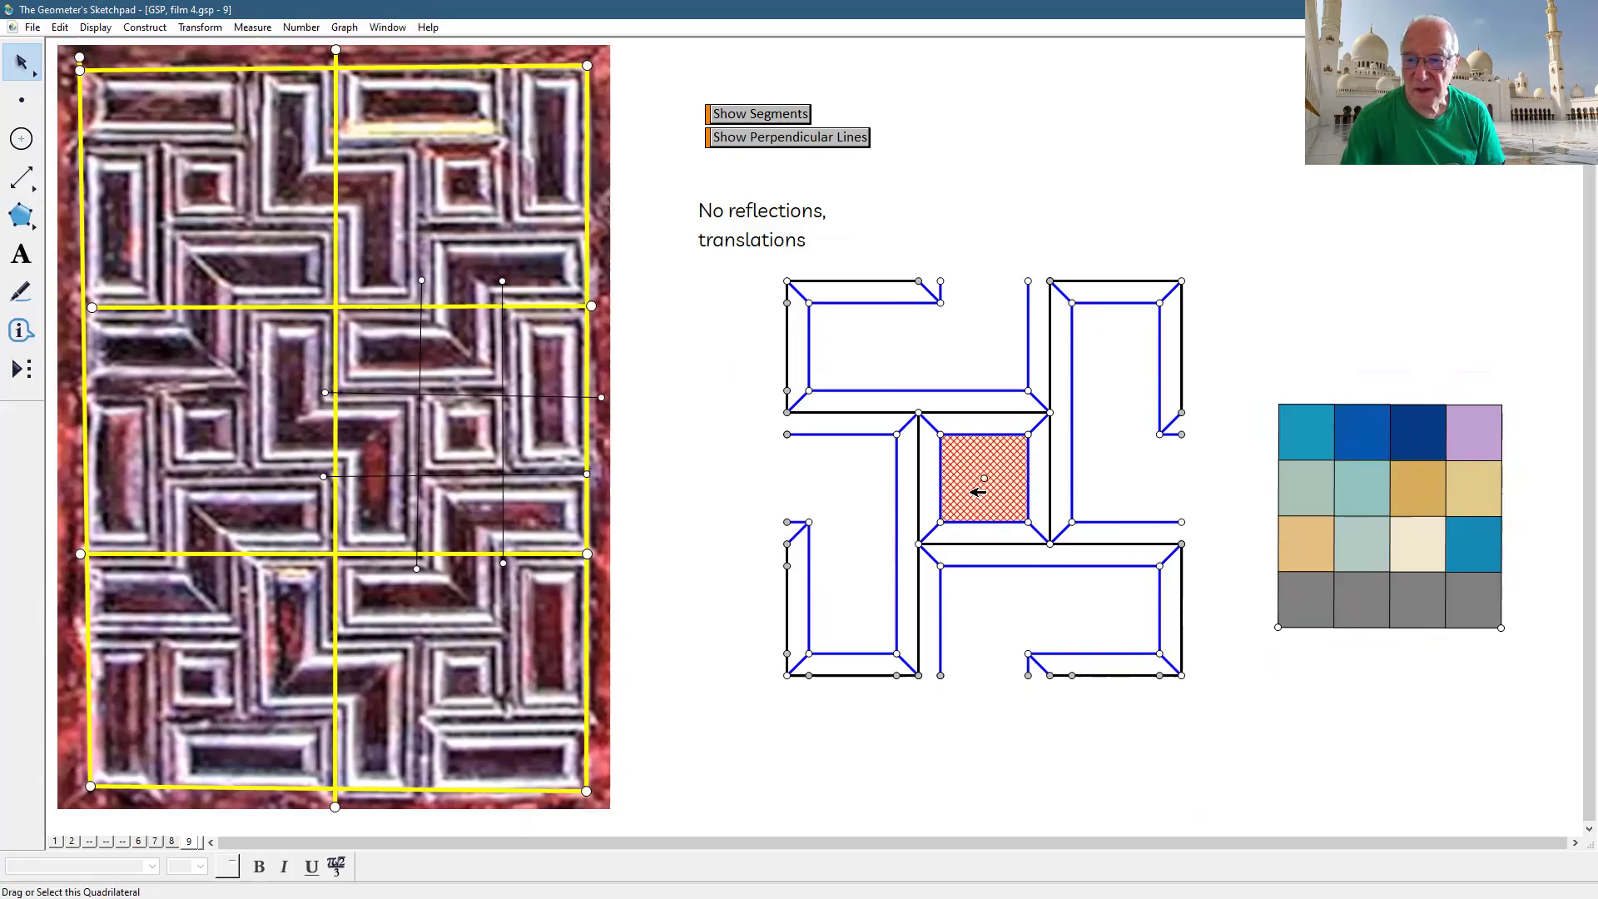
pyautogui.keyDown('shift'); pyautogui.click(1377, 425); pyautogui.keyUp('shift')
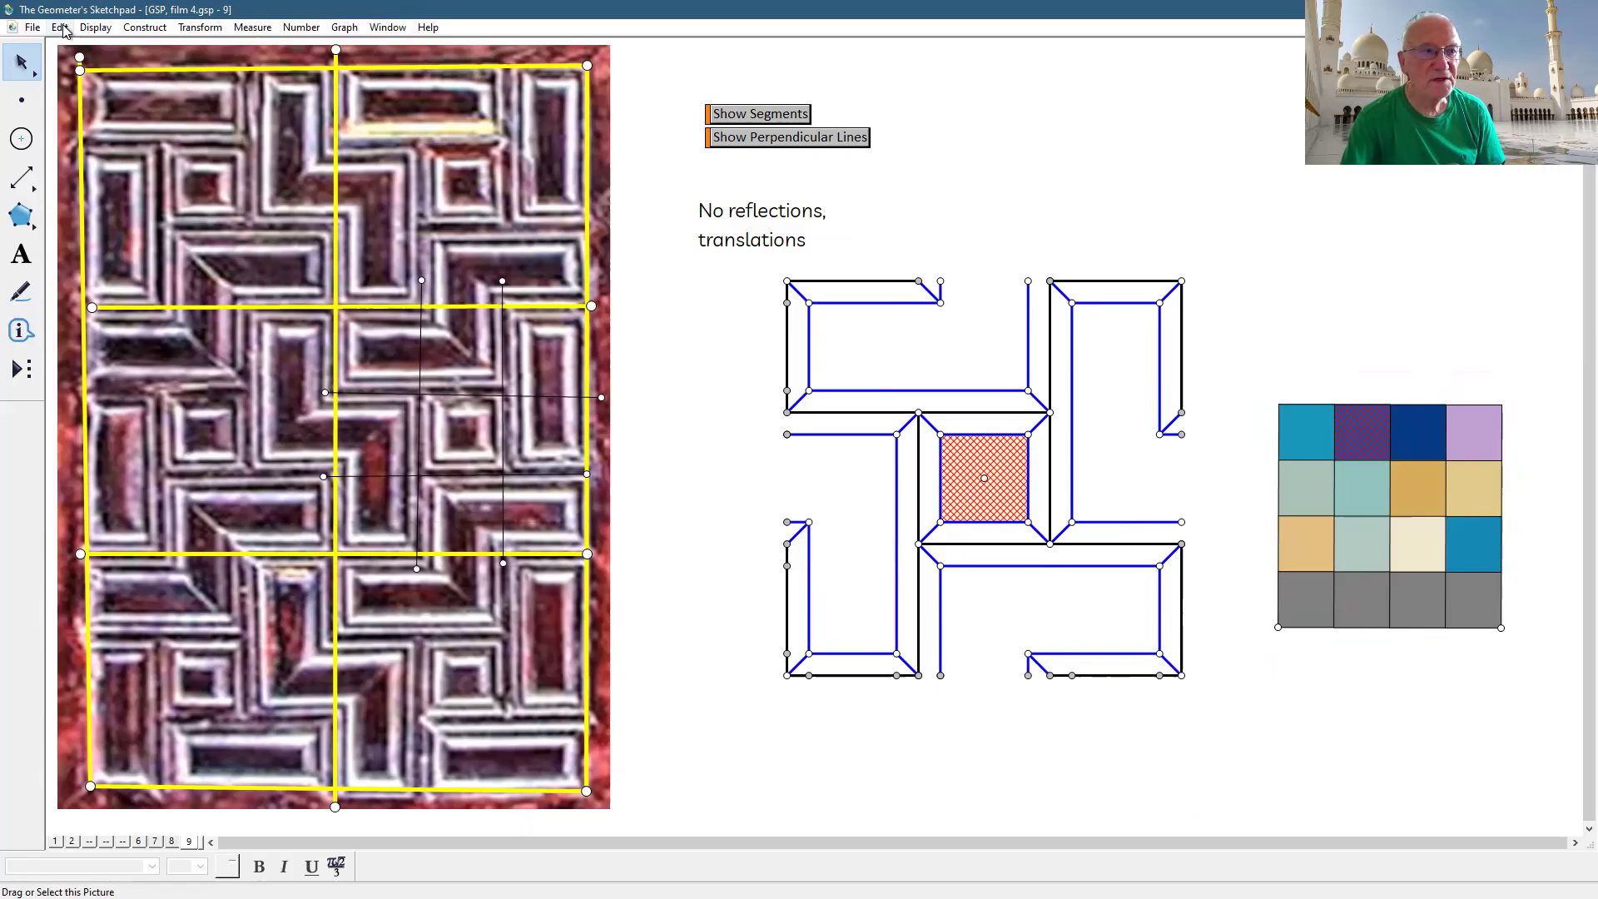
pyautogui.moveTo(153, 85)
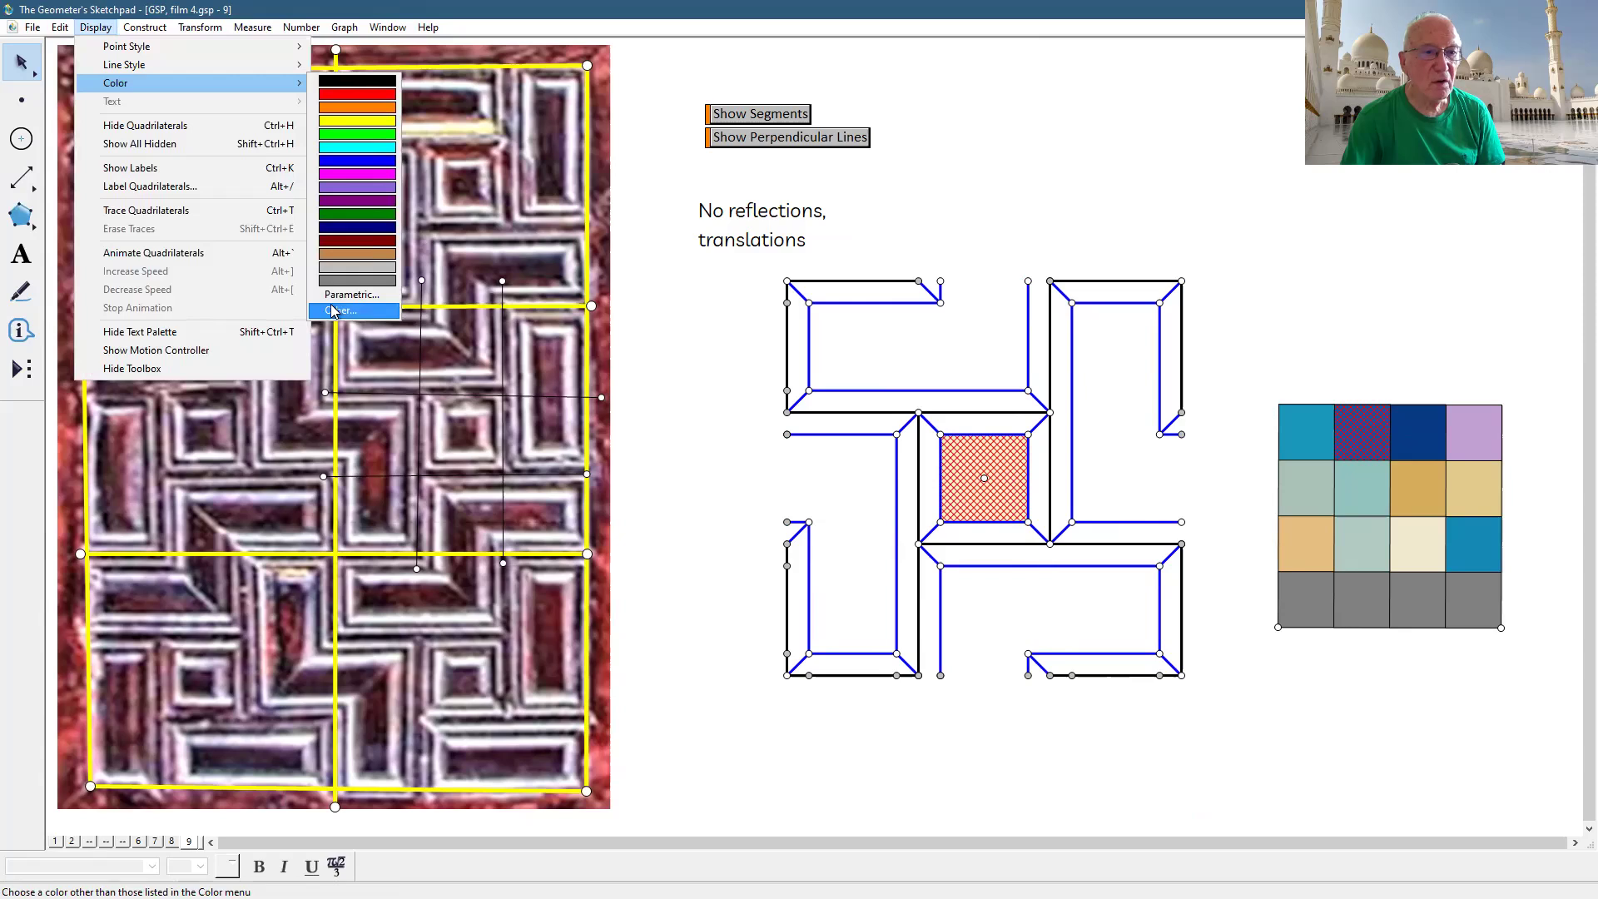
pyautogui.click(332, 309)
pyautogui.click(793, 612)
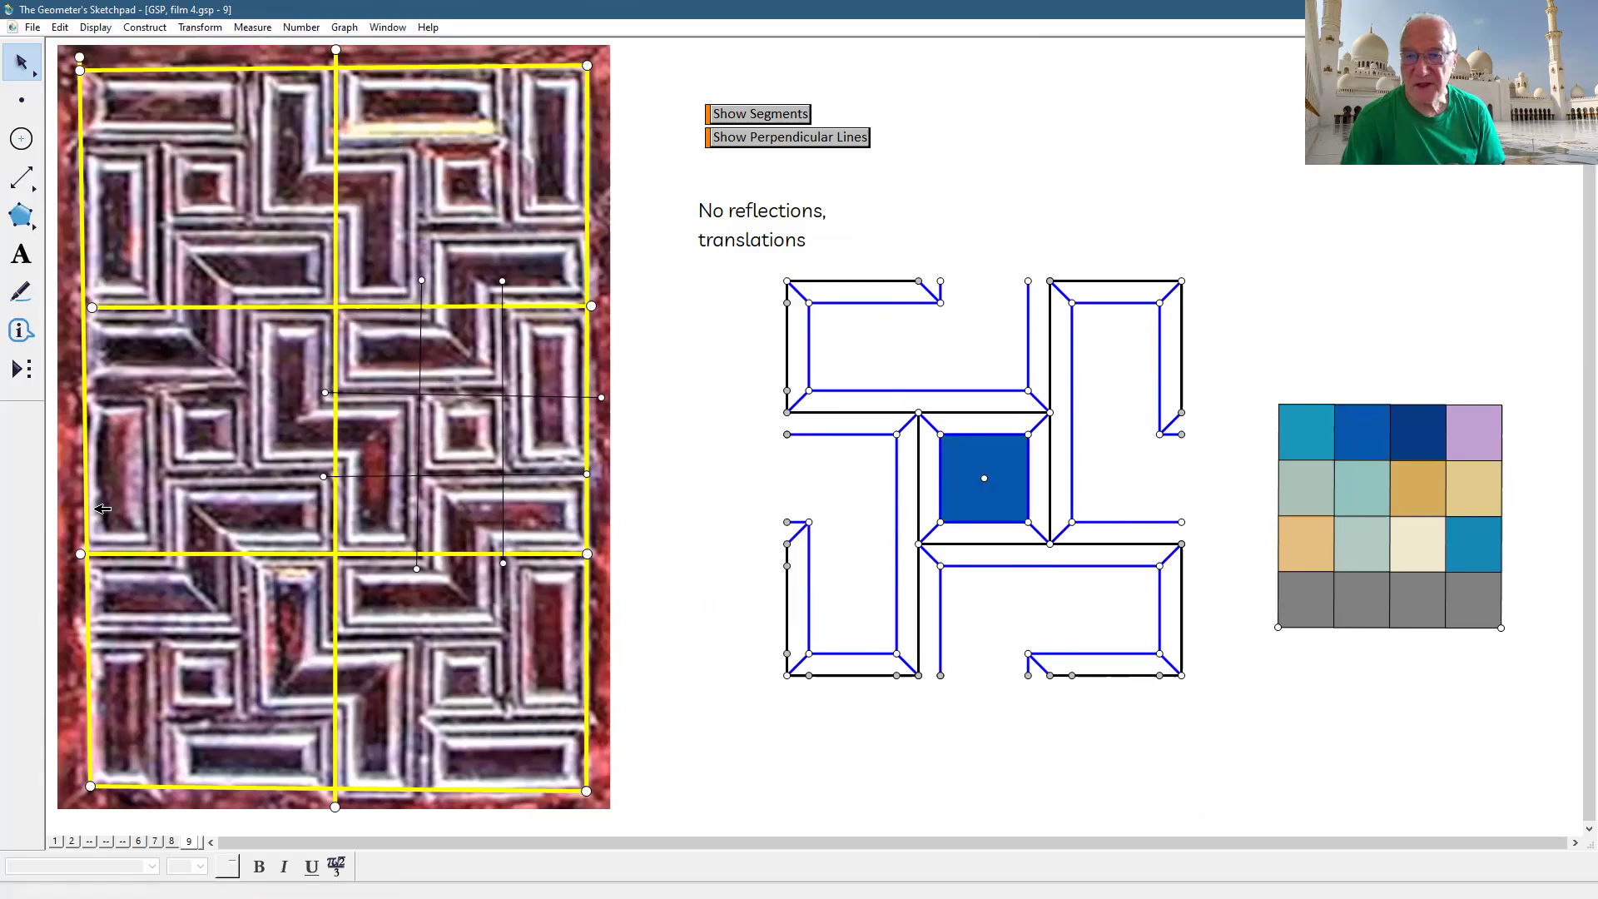
# - Construct a filled polygon along the inner blue outline of the upper-left shape, closing it across the unit's upper edge
pyautogui.click(21, 217)
pyautogui.click(941, 281)
pyautogui.click(940, 303)
pyautogui.click(809, 303)
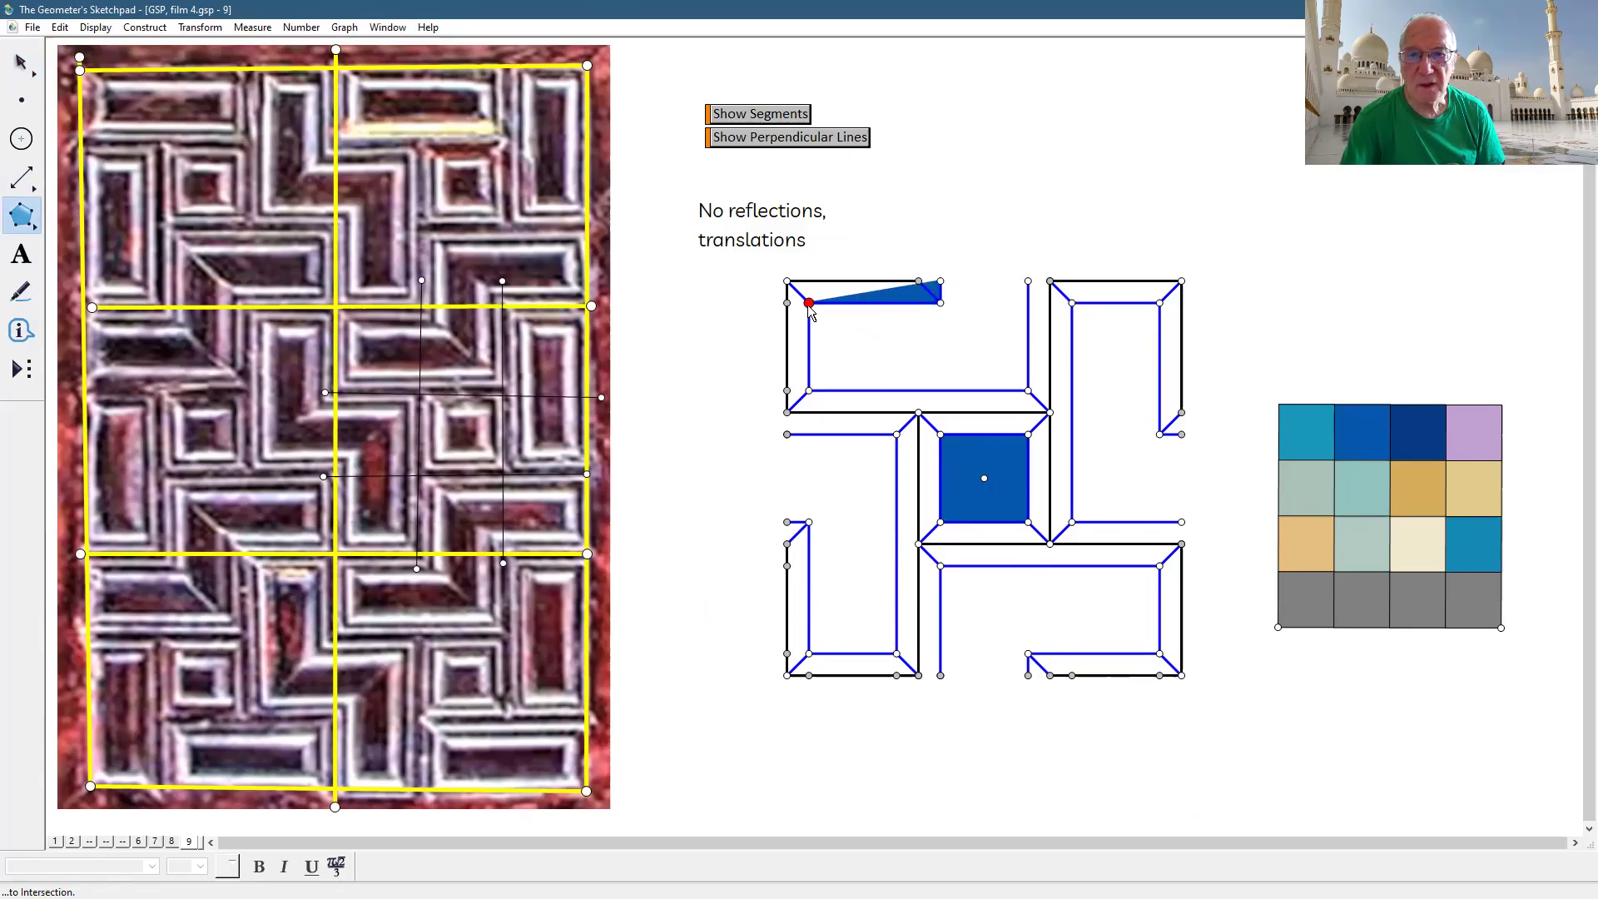
pyautogui.click(809, 390)
pyautogui.click(1028, 390)
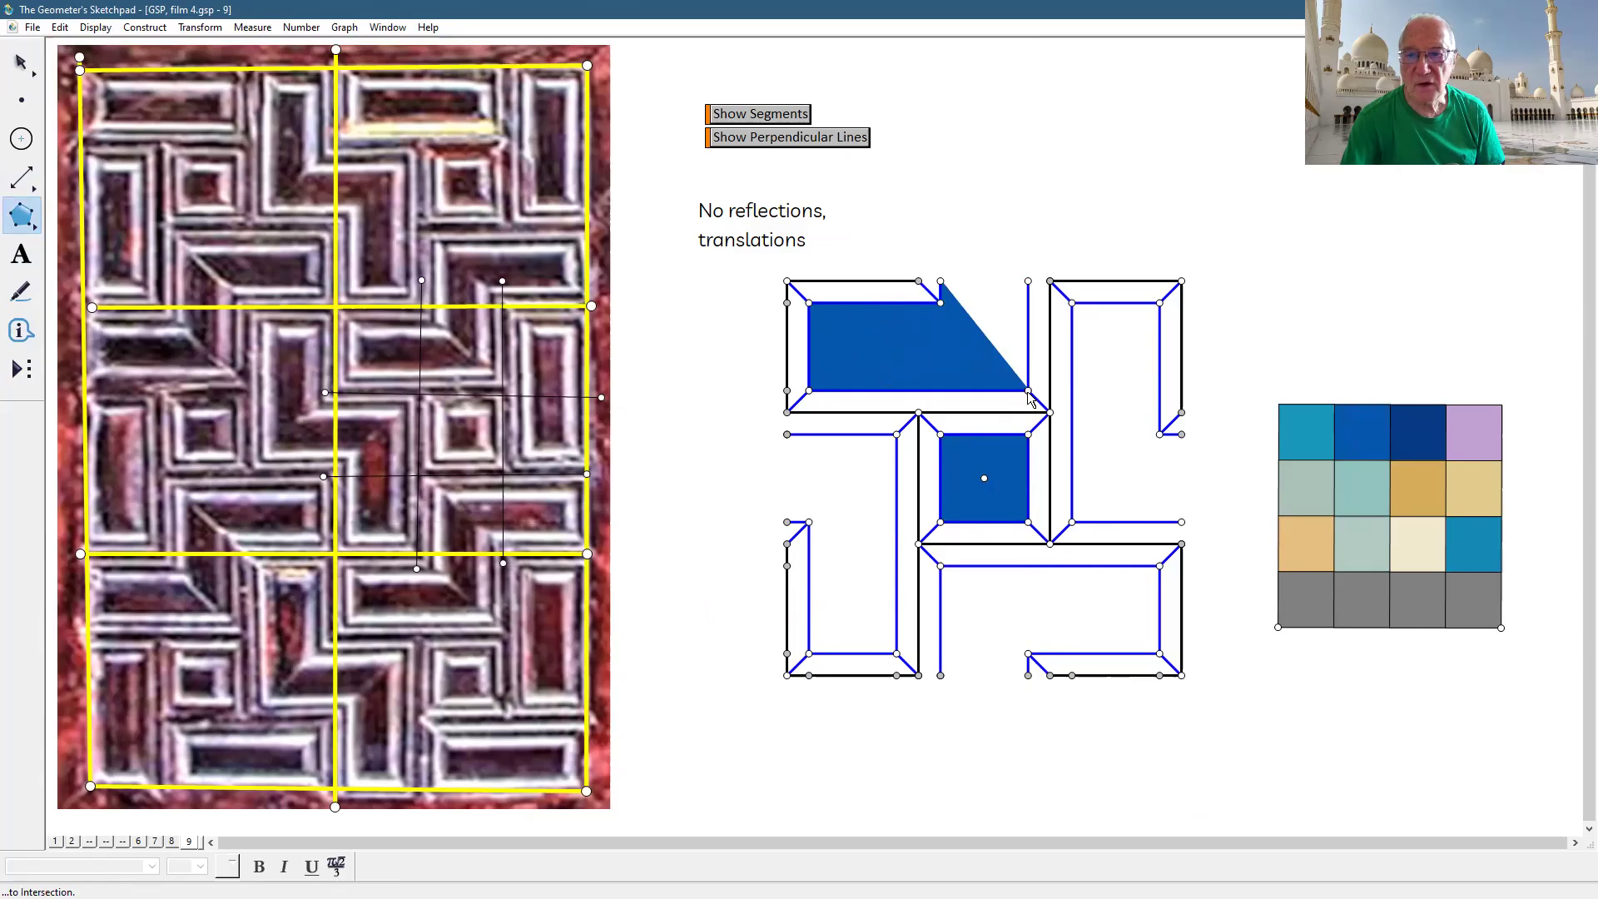
pyautogui.click(1029, 281)
pyautogui.click(940, 281)
pyautogui.click(18, 55)
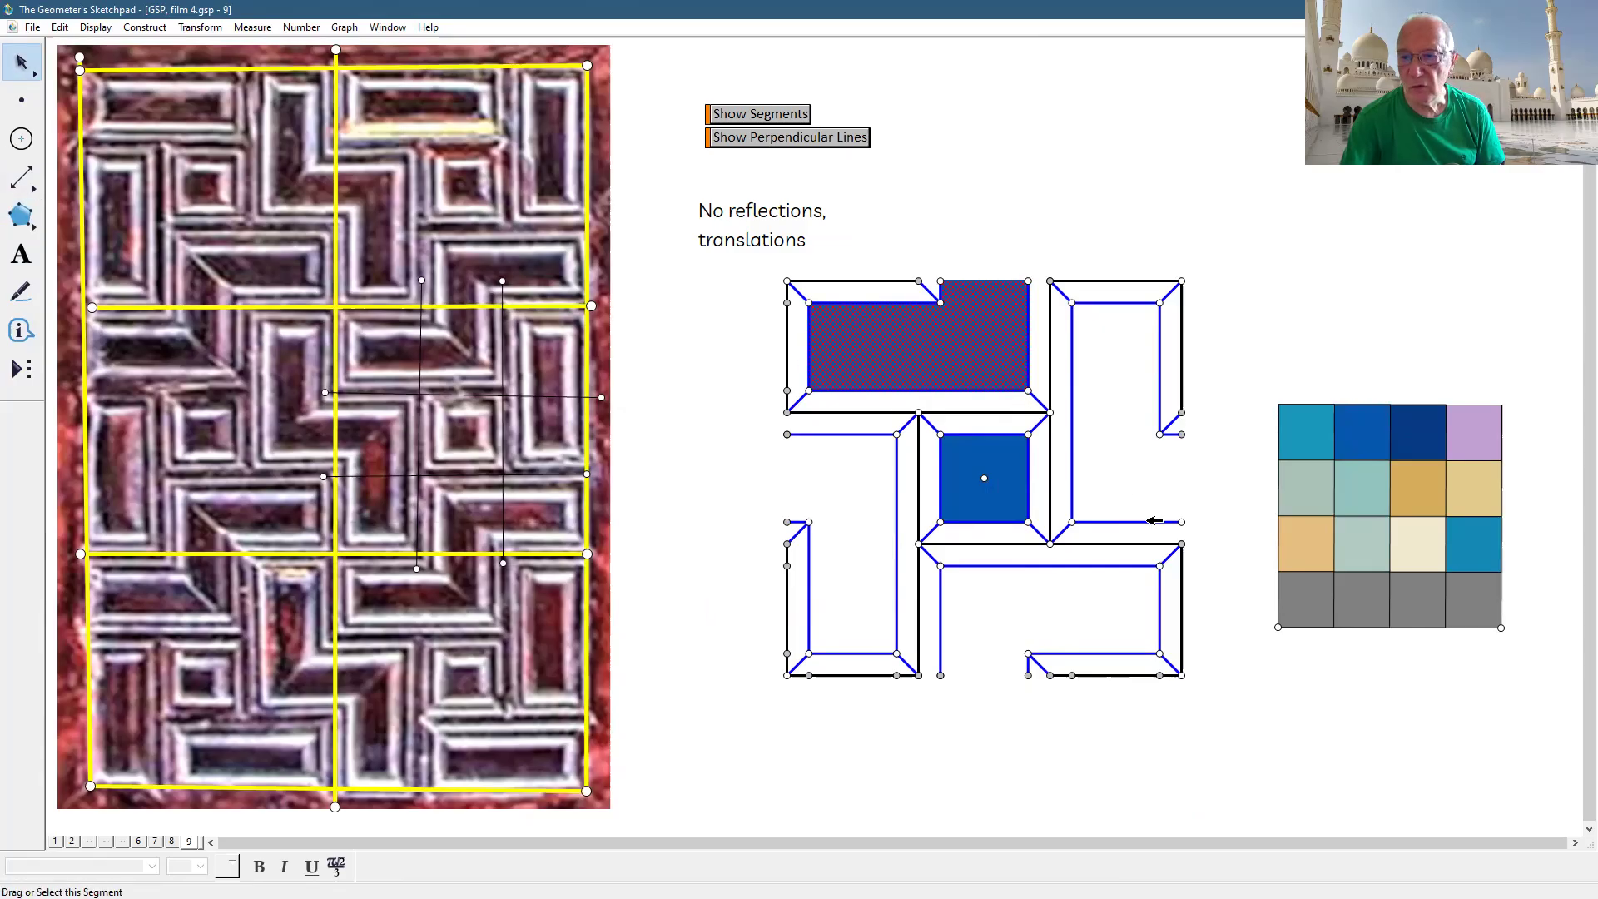
pyautogui.click(1259, 722)
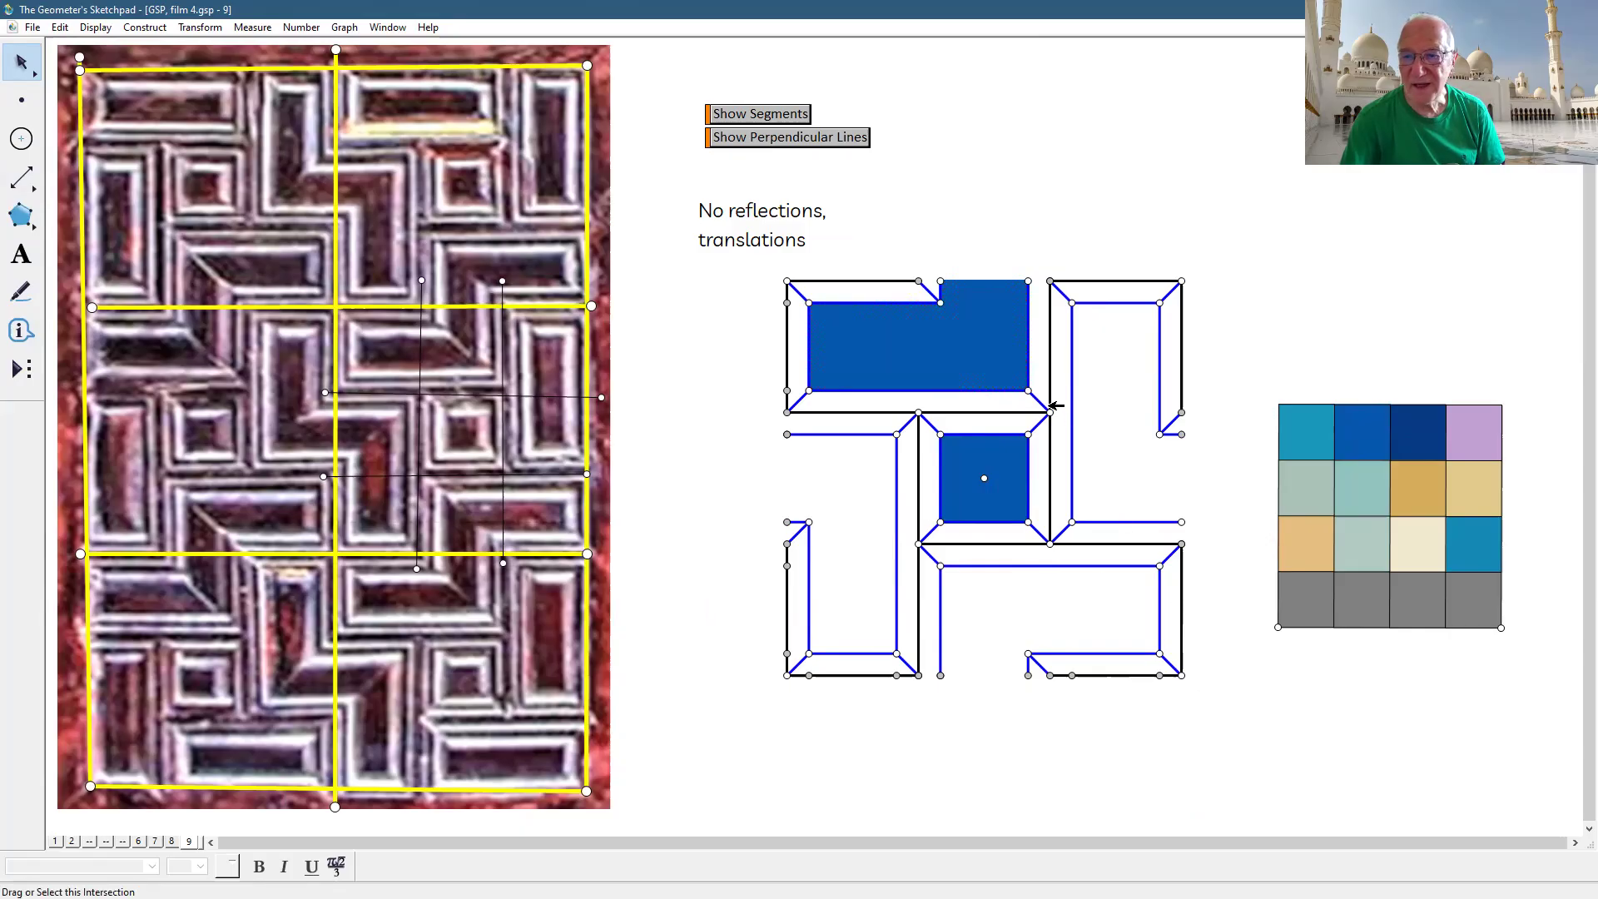
# - Recolour the upper-left inner polygon with the light teal of the palette's second second-row swatch, using a custom colour
pyautogui.click(1001, 364)
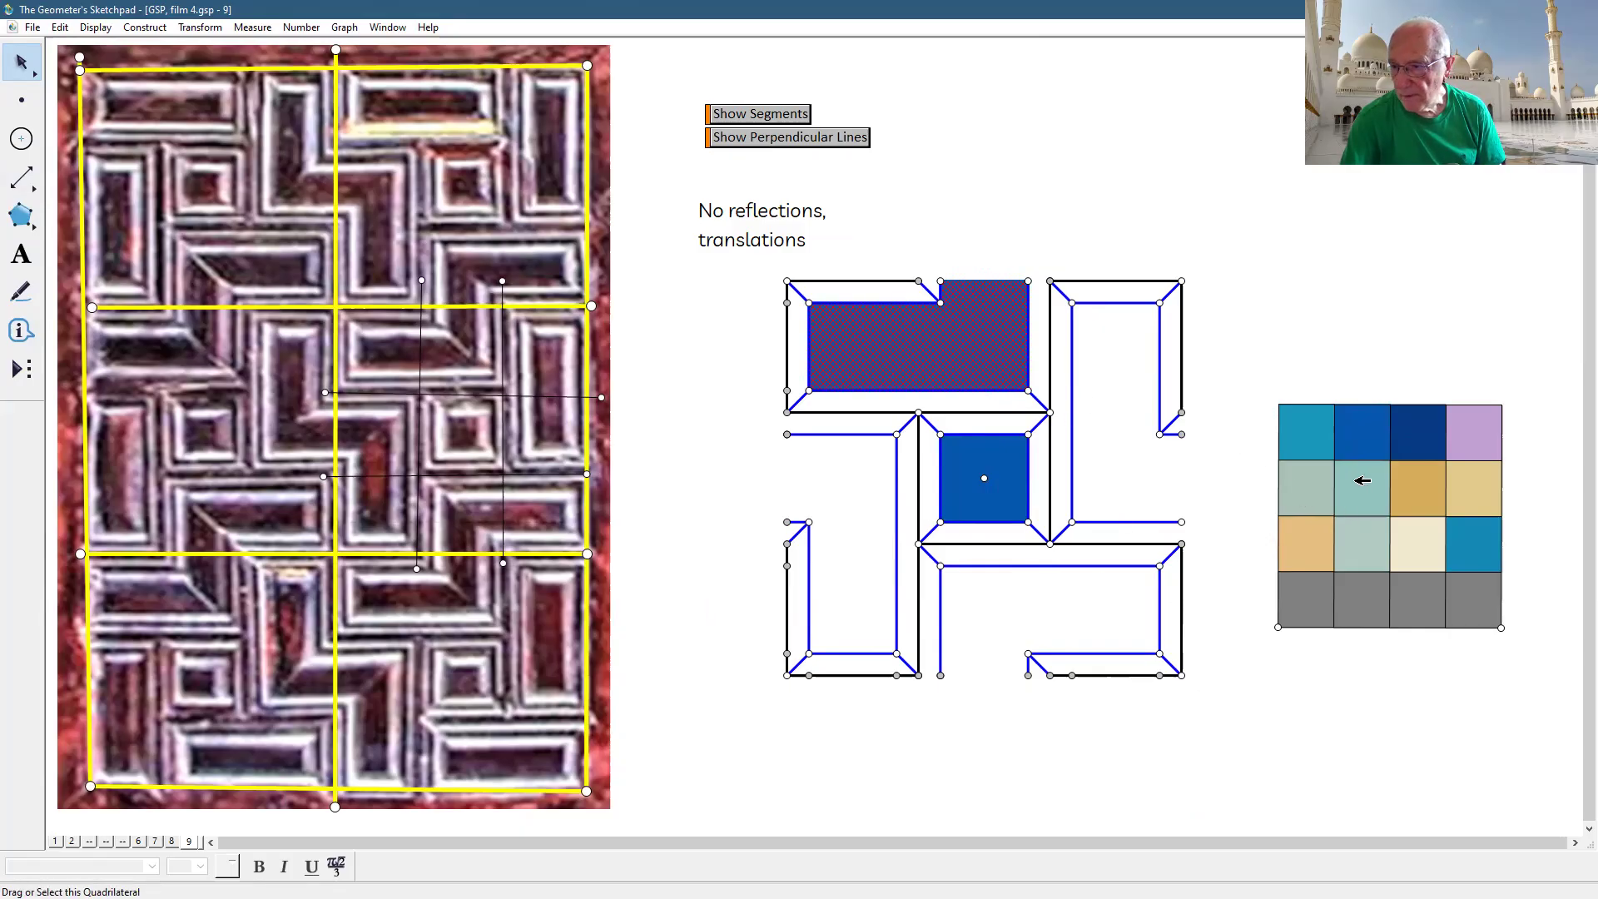
pyautogui.click(1360, 480)
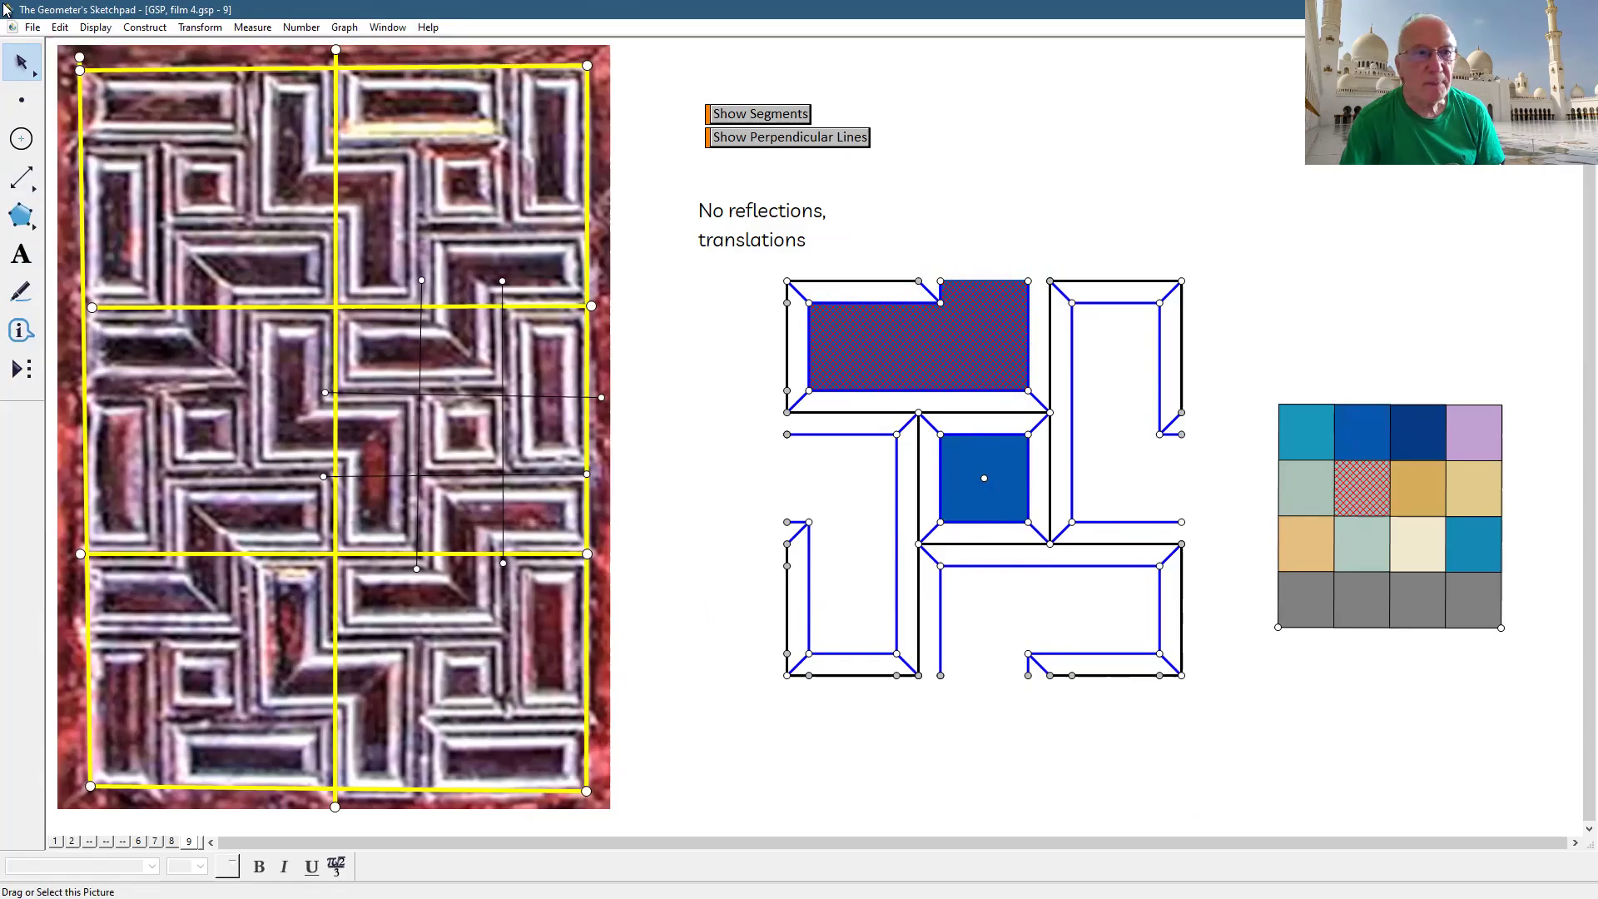
pyautogui.click(98, 29)
pyautogui.moveTo(167, 83)
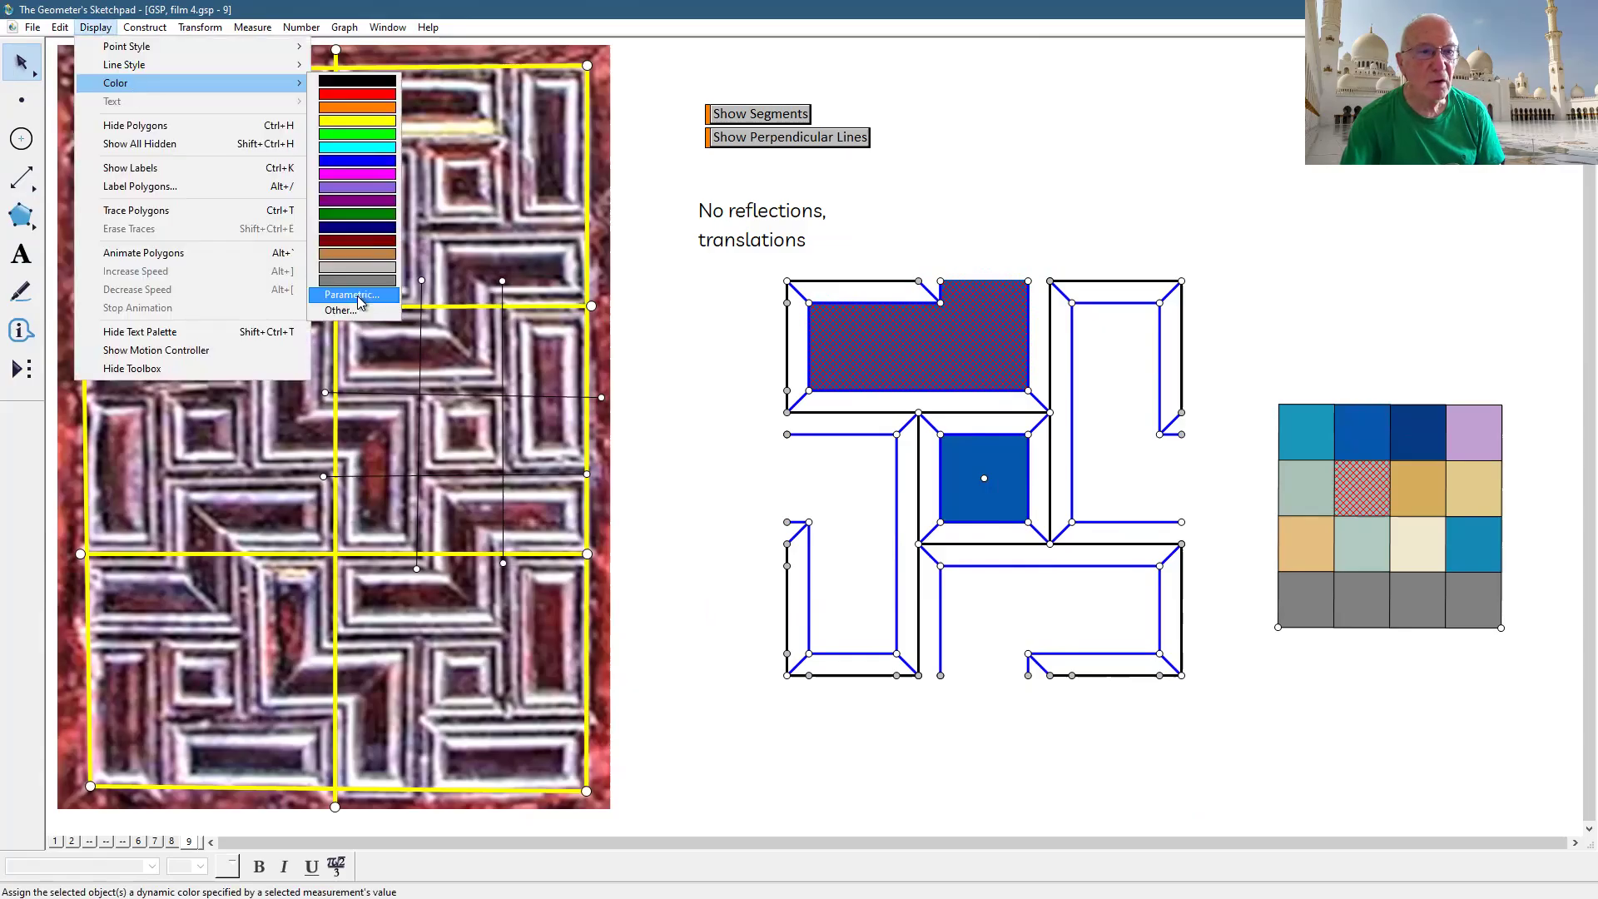
pyautogui.click(355, 310)
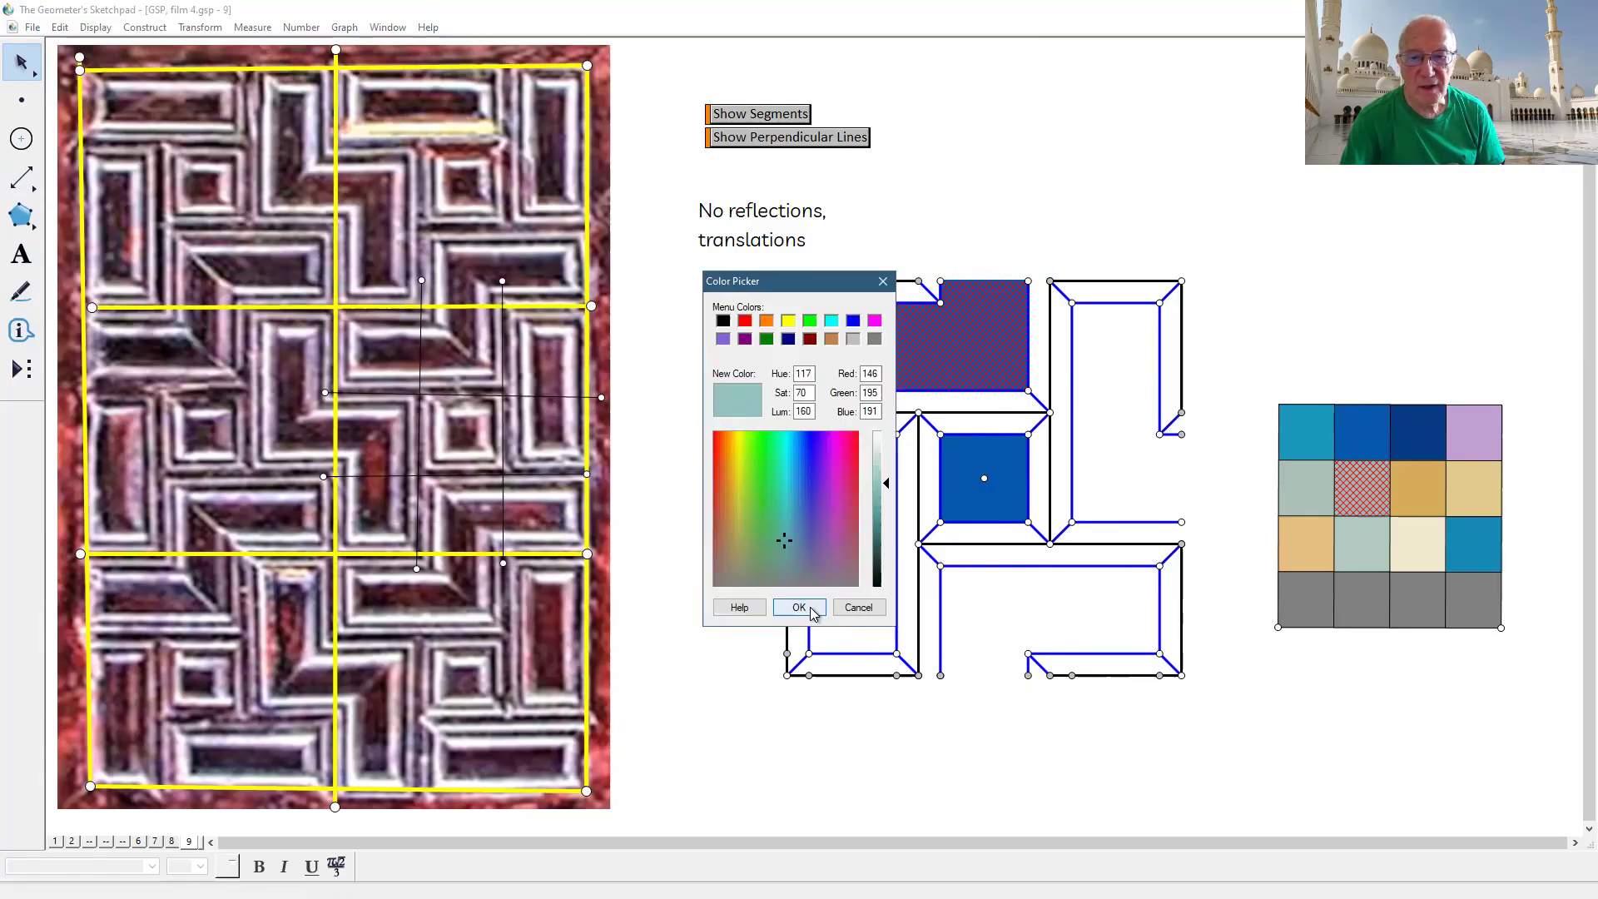
pyautogui.click(811, 610)
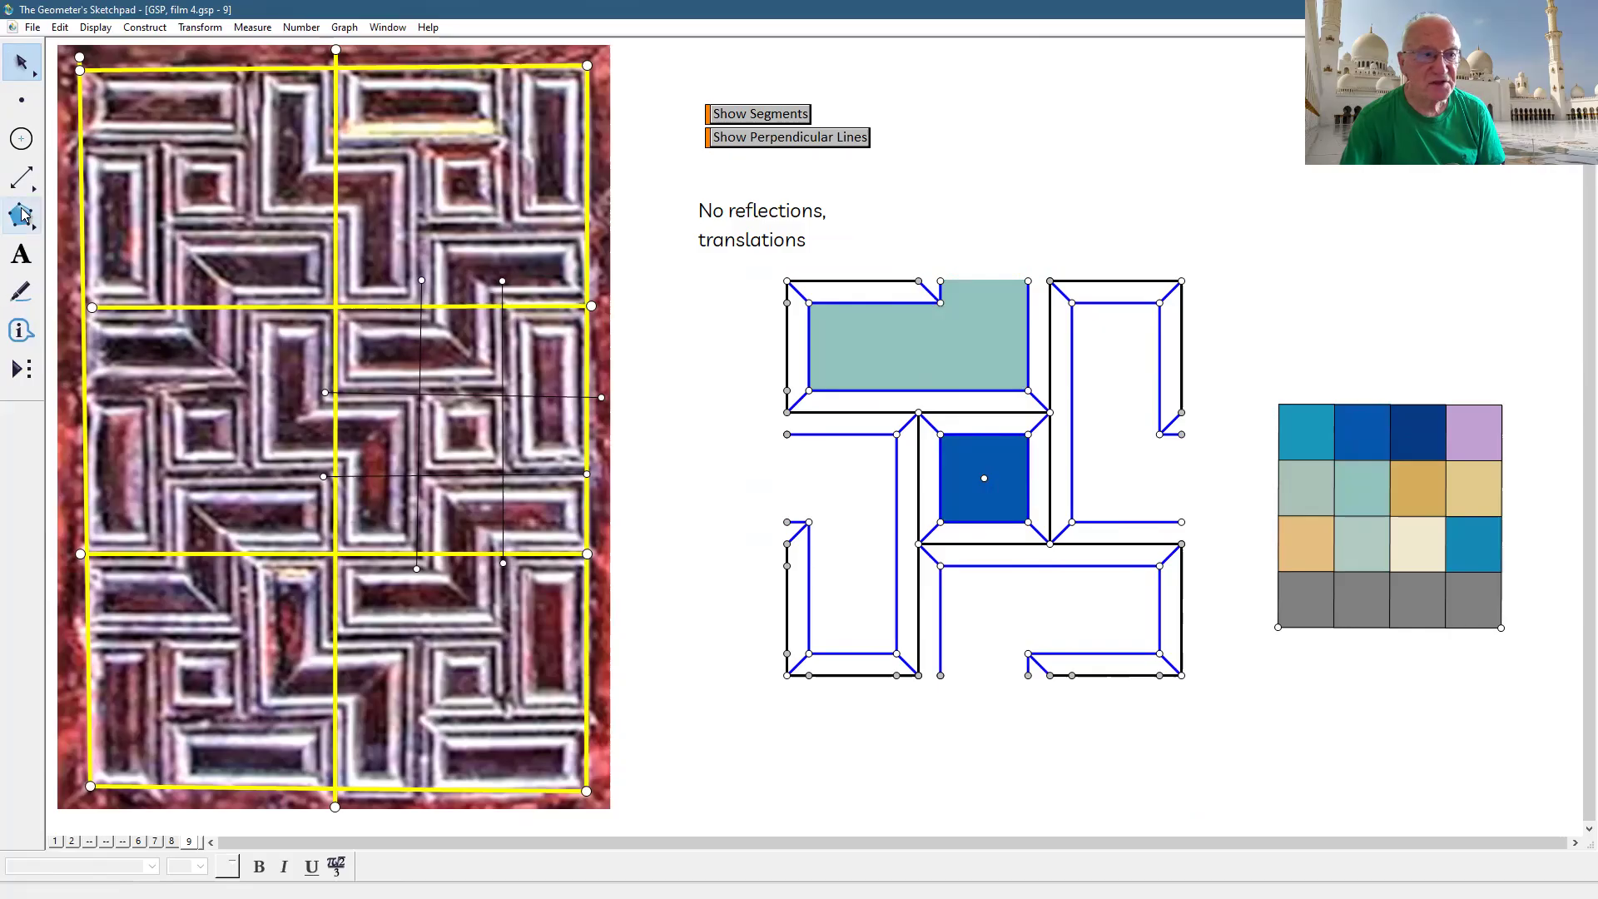
# - Construct a filled polygon for the border band between the black and blue outlines of the upper-left shape
pyautogui.click(22, 215)
pyautogui.click(939, 282)
pyautogui.click(787, 282)
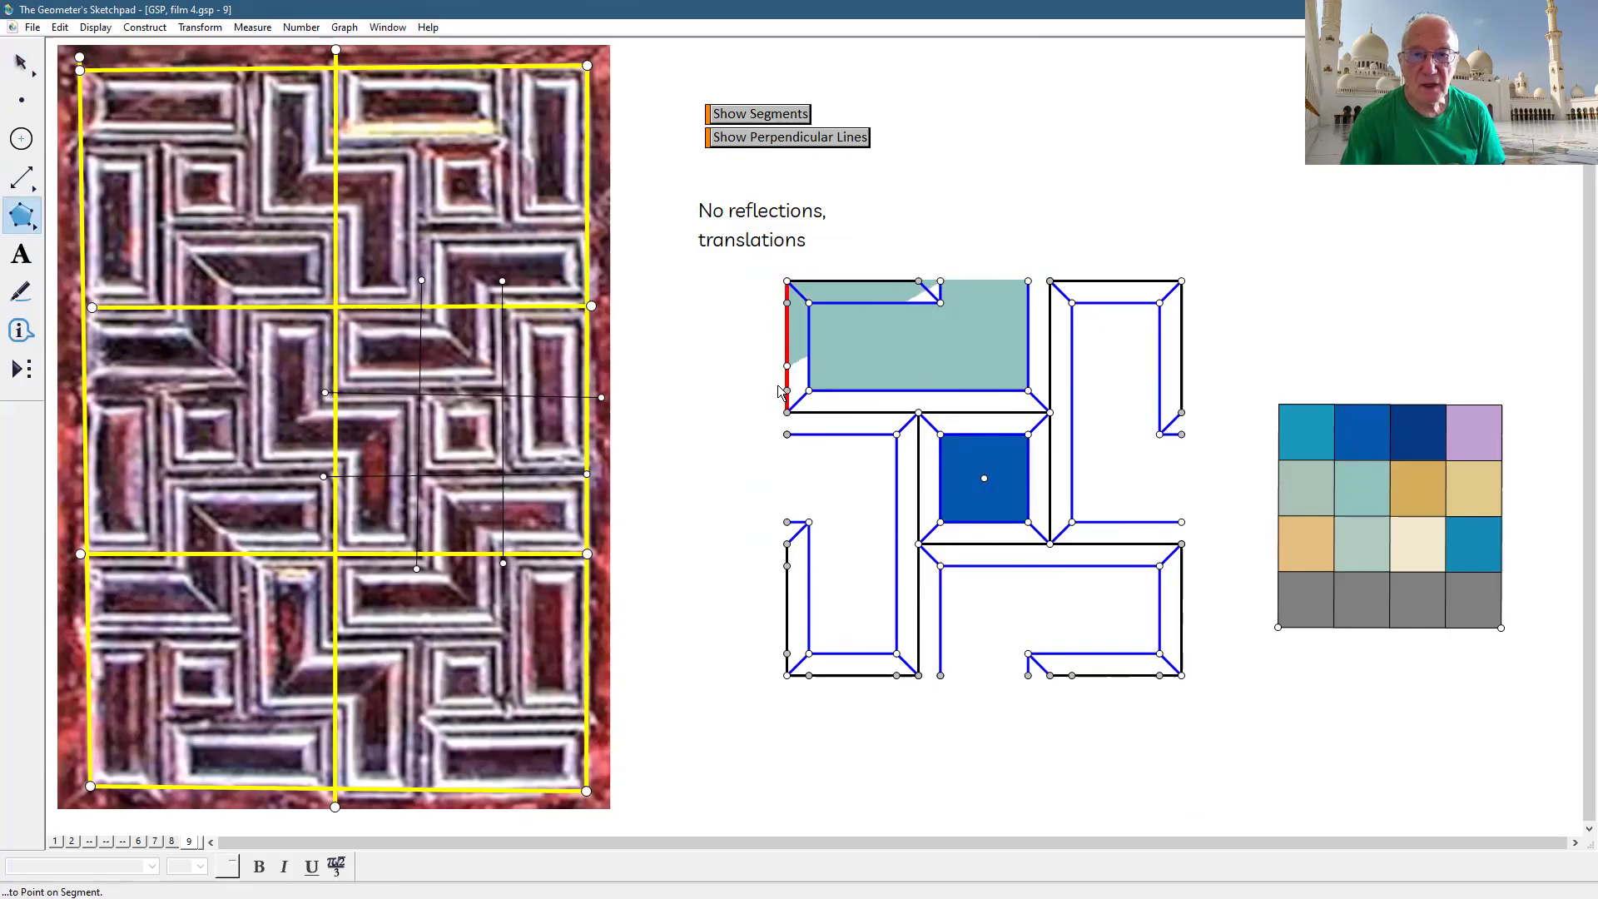
pyautogui.click(787, 412)
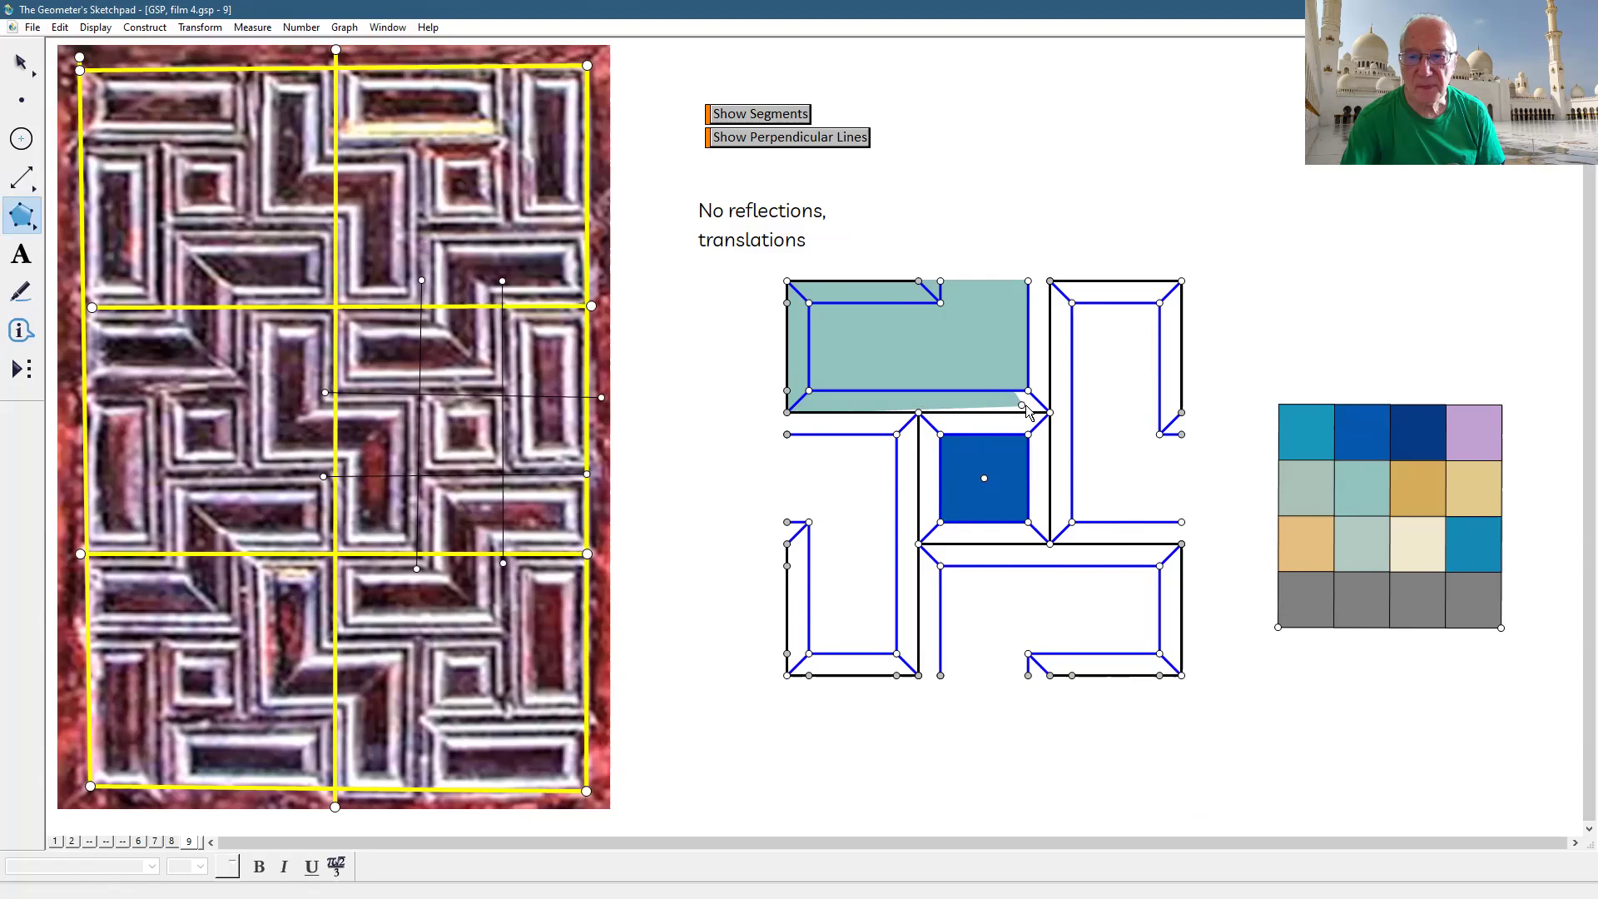
pyautogui.click(1049, 412)
pyautogui.click(1049, 281)
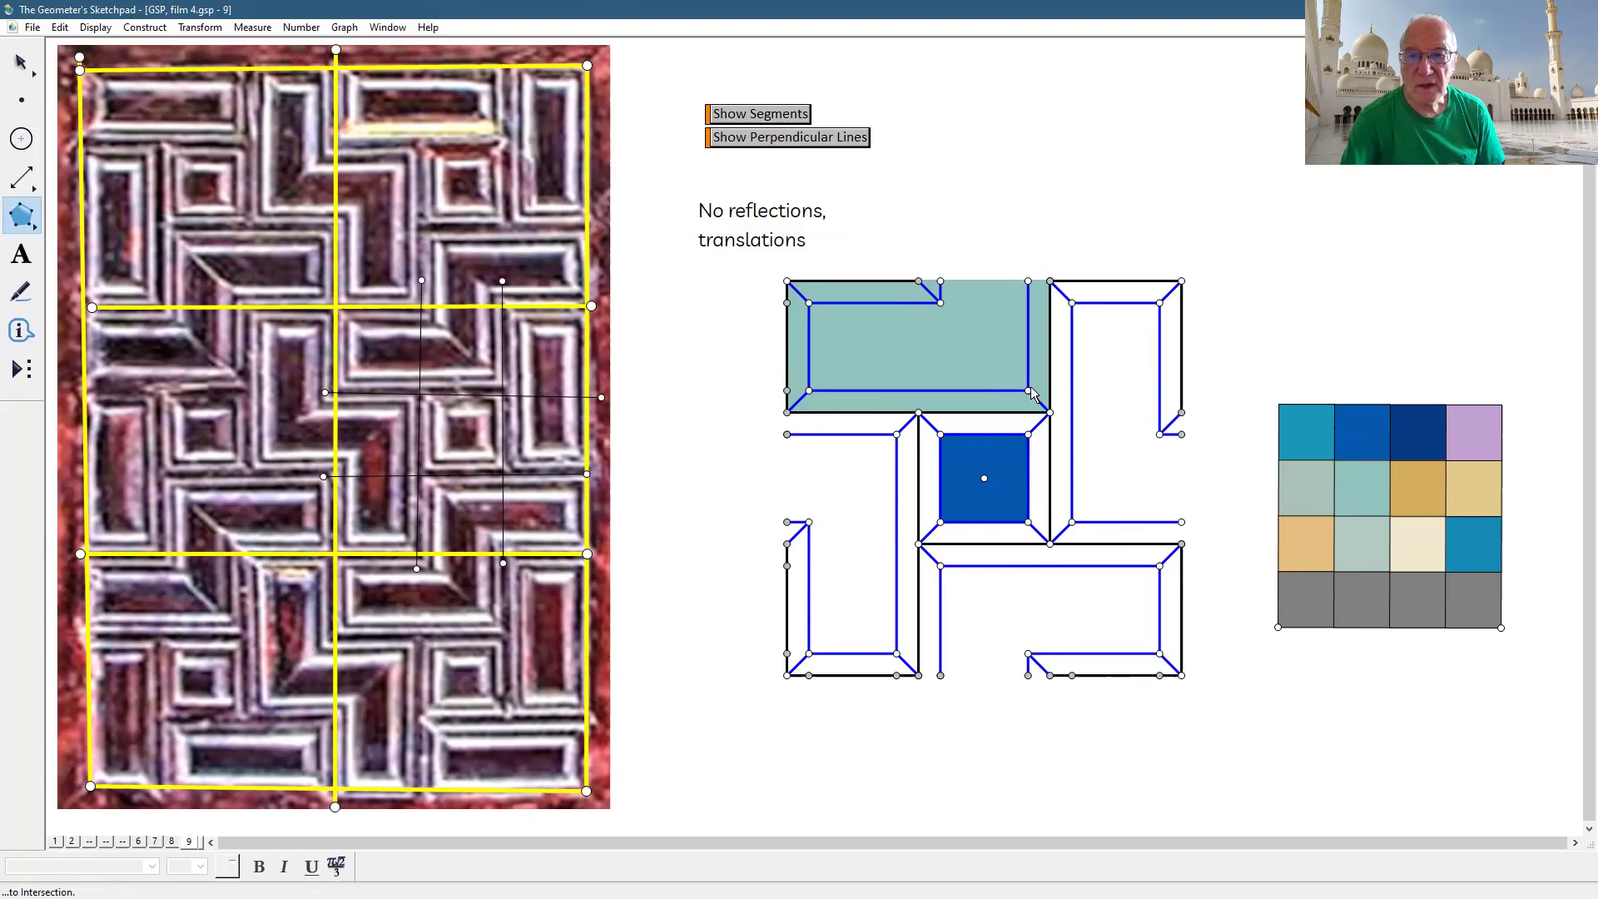
pyautogui.click(809, 391)
pyautogui.click(809, 304)
pyautogui.click(940, 303)
pyautogui.click(941, 281)
pyautogui.press('Escape')
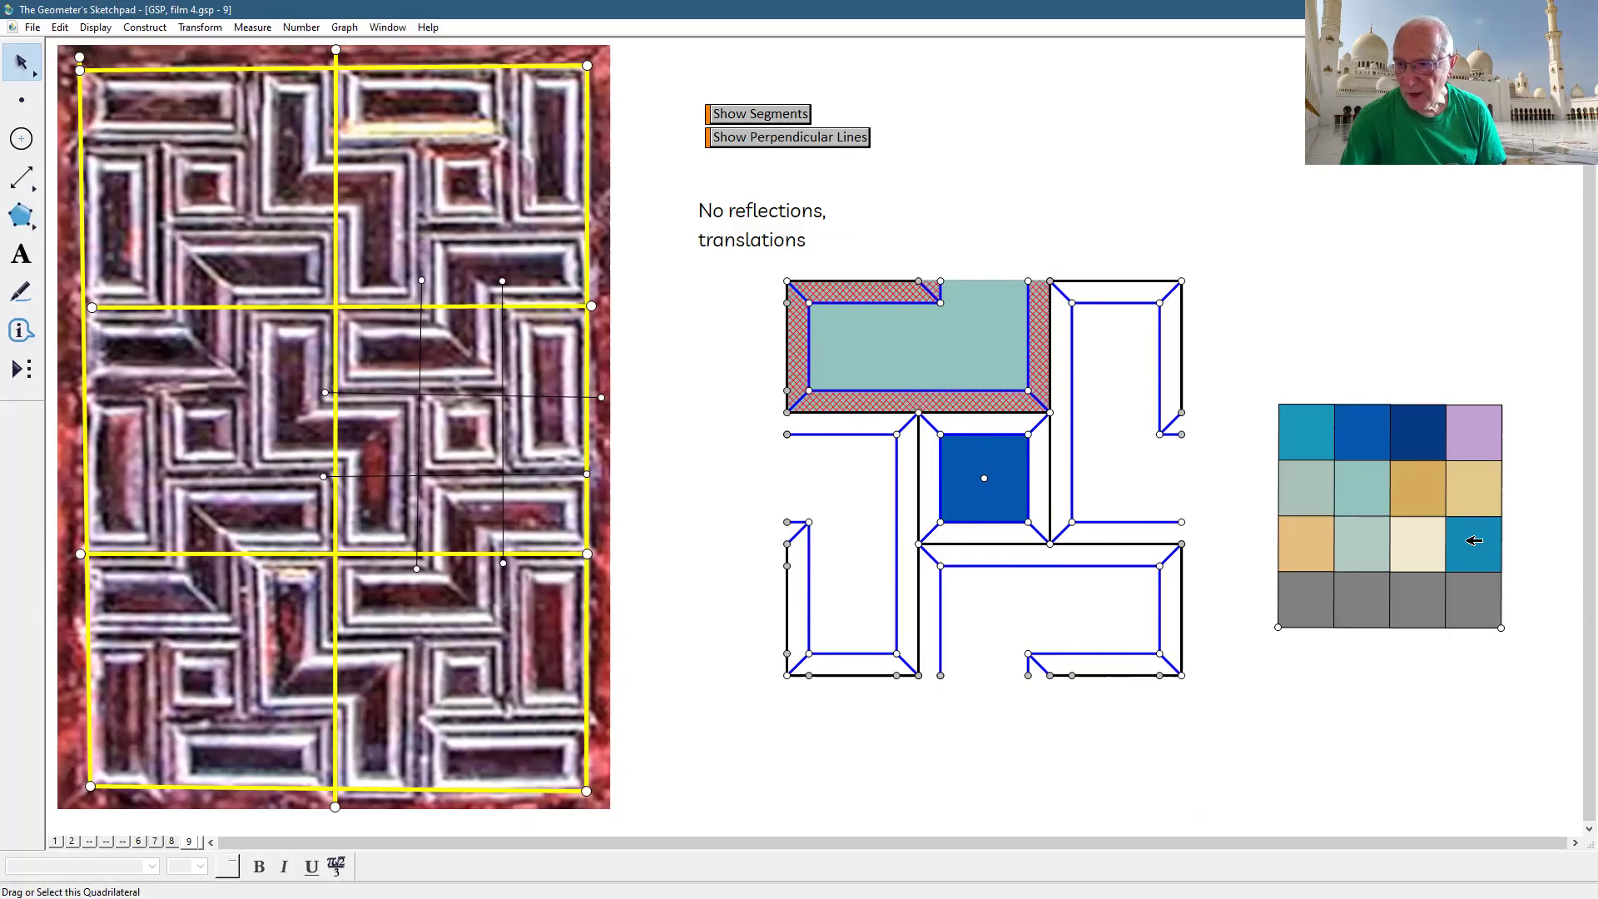
# - Recolour the upper-left border band with the ochre of the palette's third second-row swatch, using a custom colour
pyautogui.click(1426, 494)
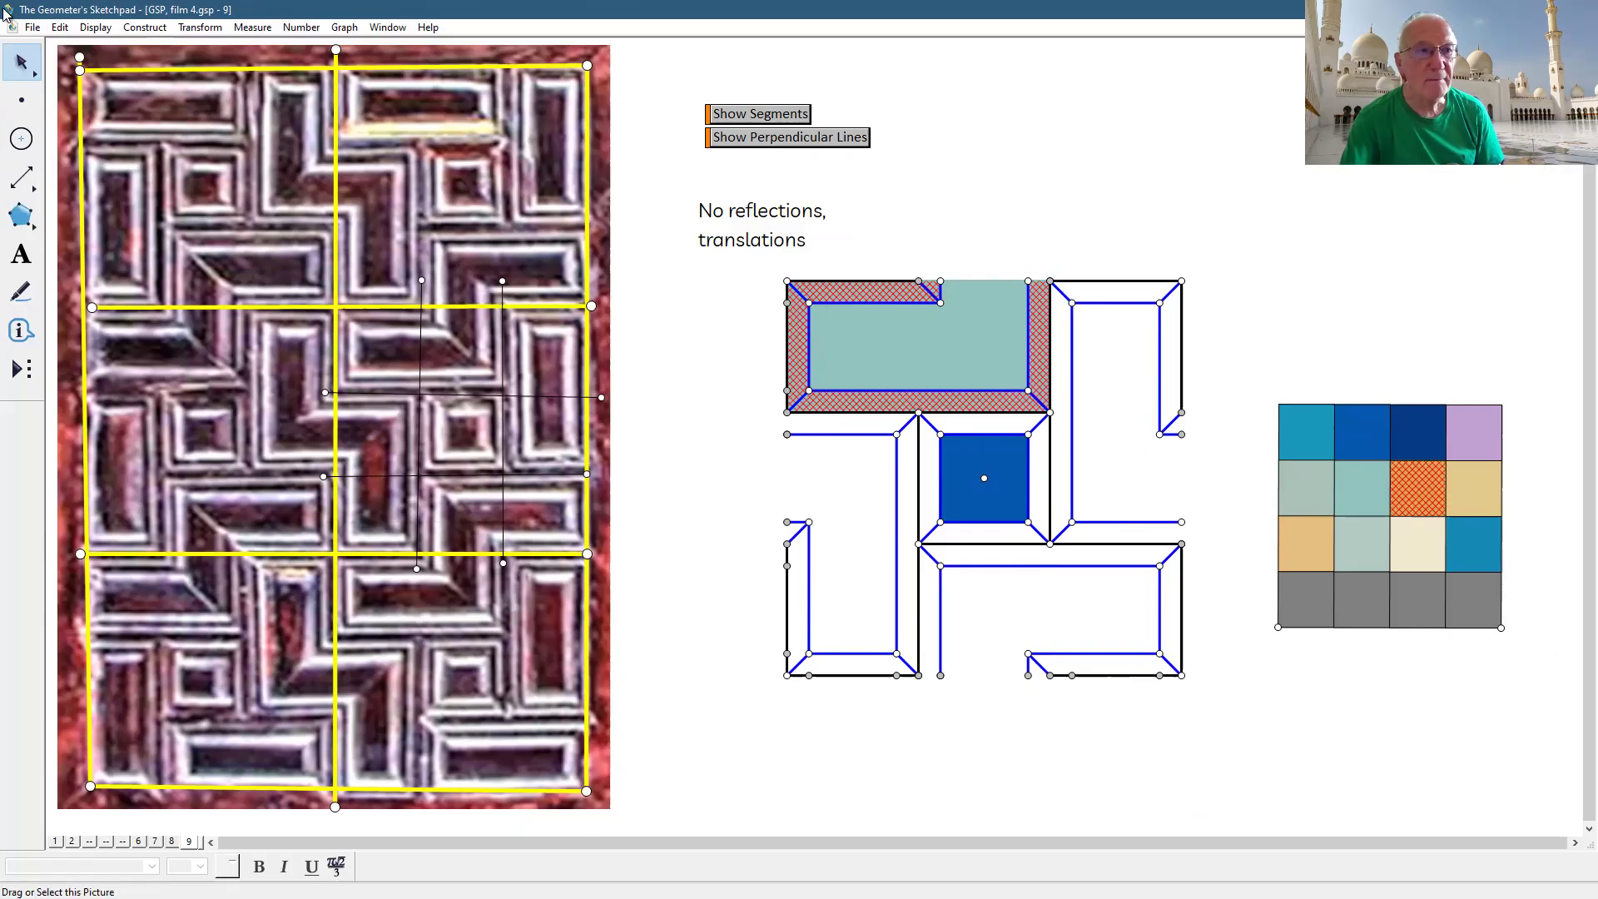
pyautogui.click(83, 29)
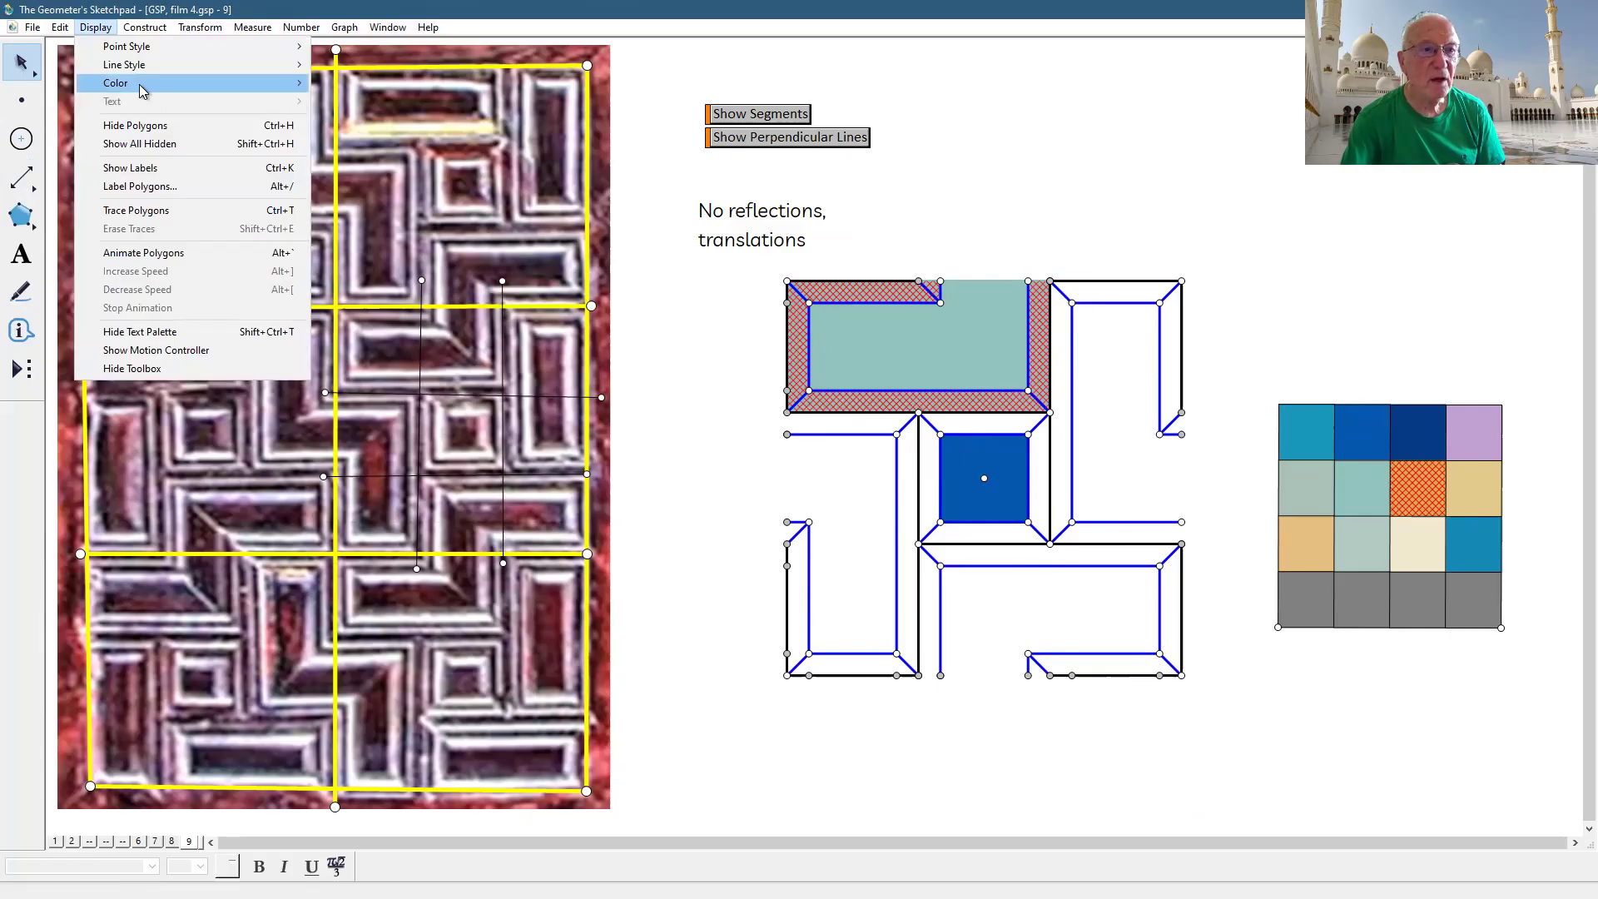
pyautogui.moveTo(249, 82)
pyautogui.click(373, 312)
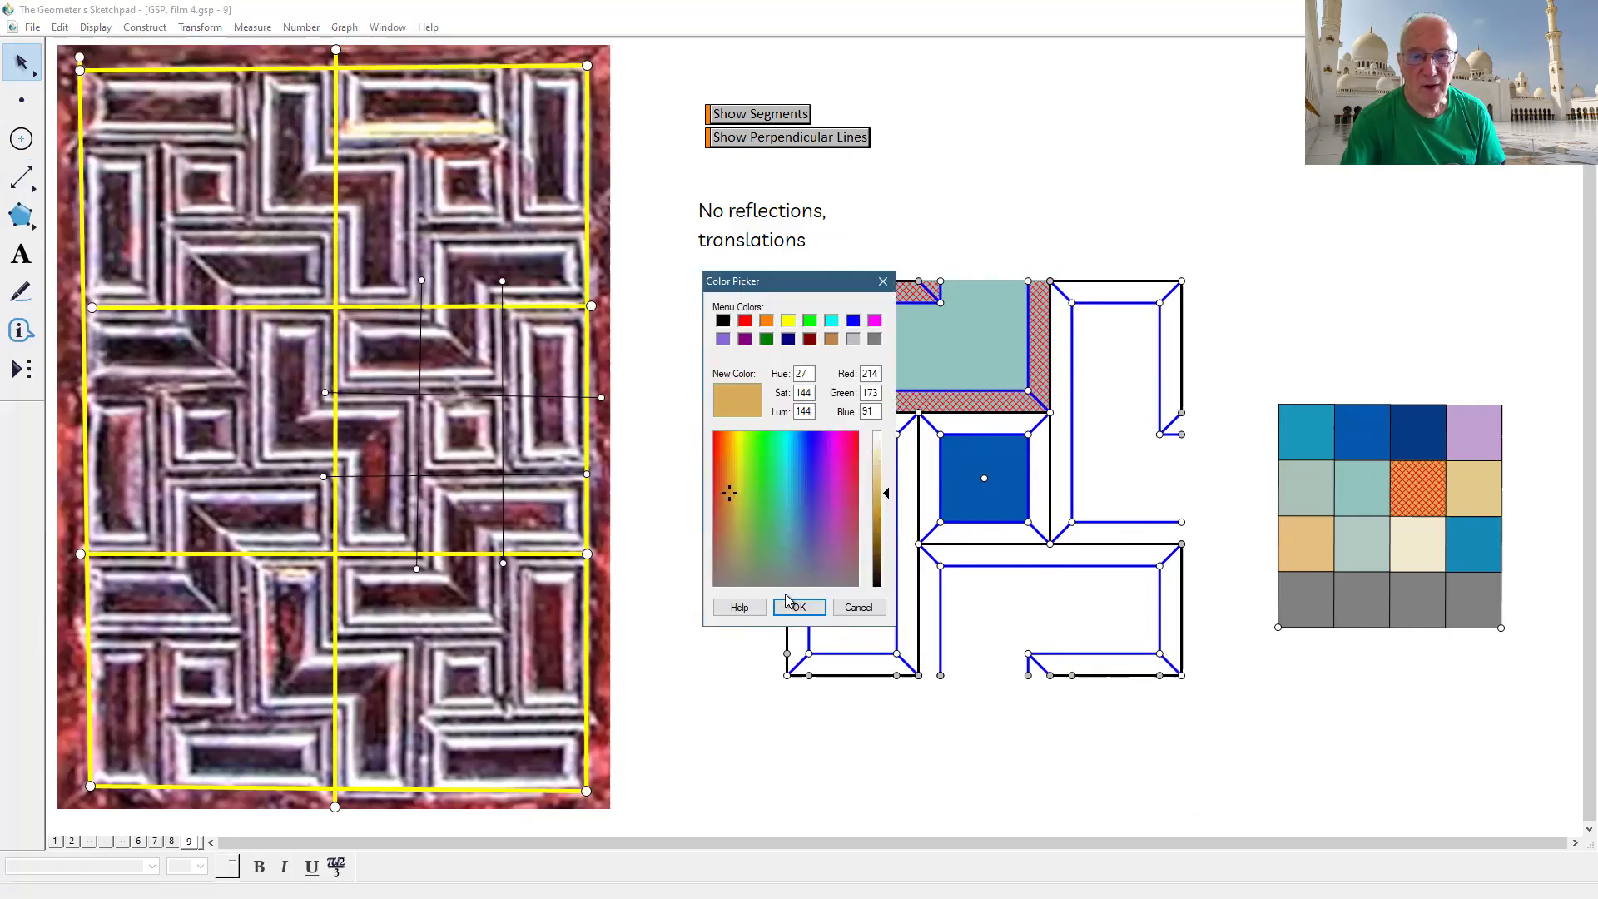
pyautogui.press('Return')
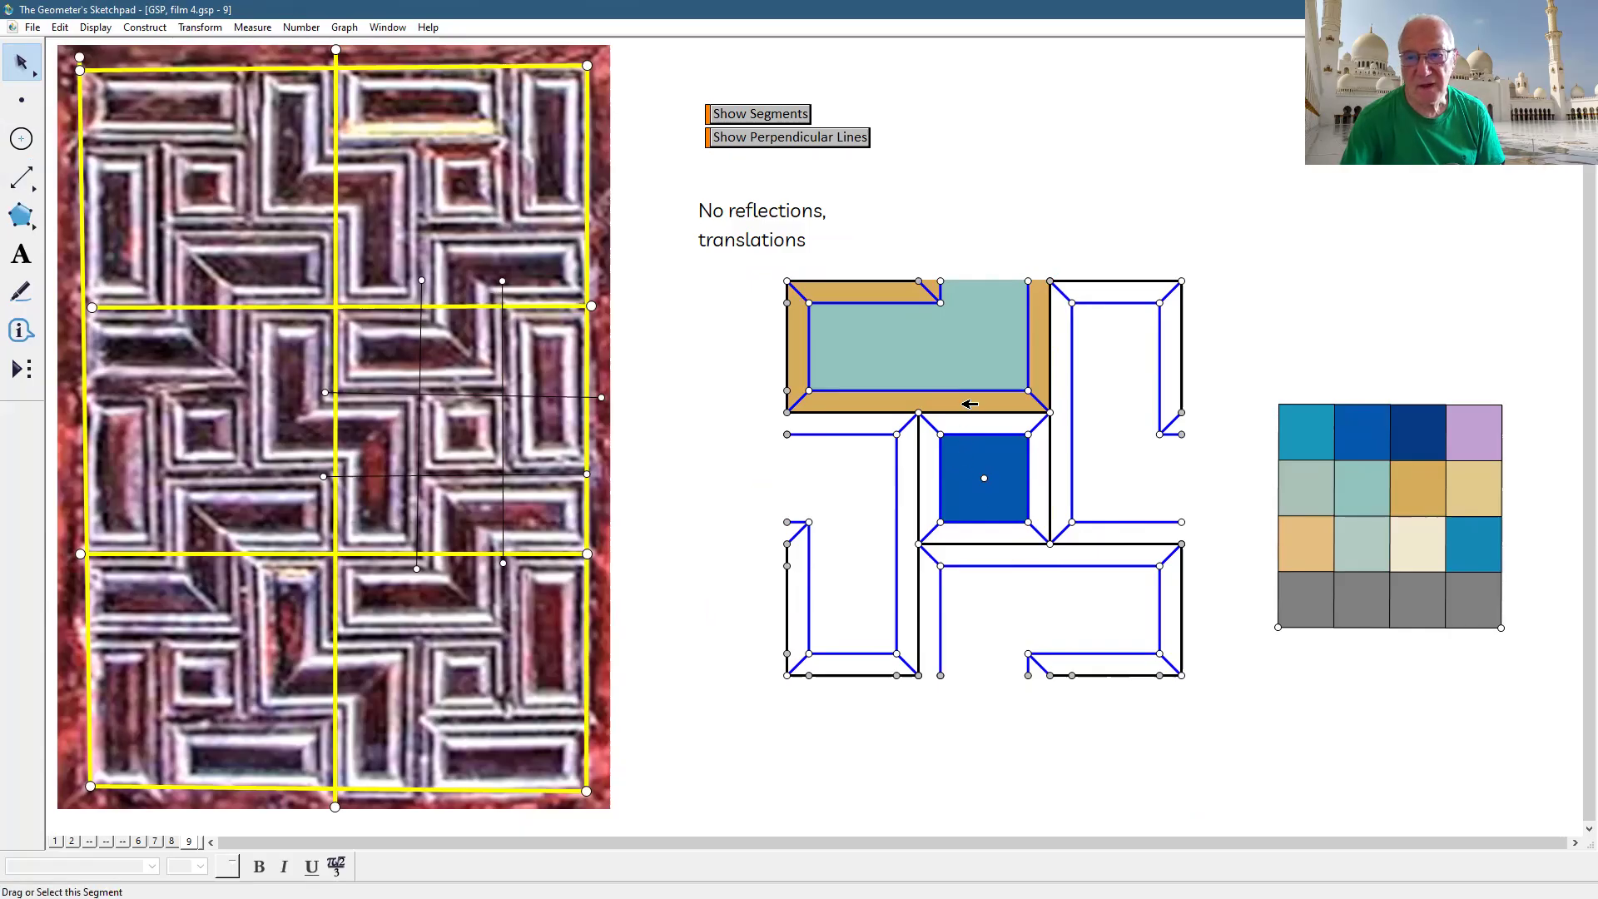
# - Recolour the upper-left border band with the pale yellow of the palette's fourth second-row swatch, using a custom colour
pyautogui.click(966, 401)
pyautogui.click(1489, 499)
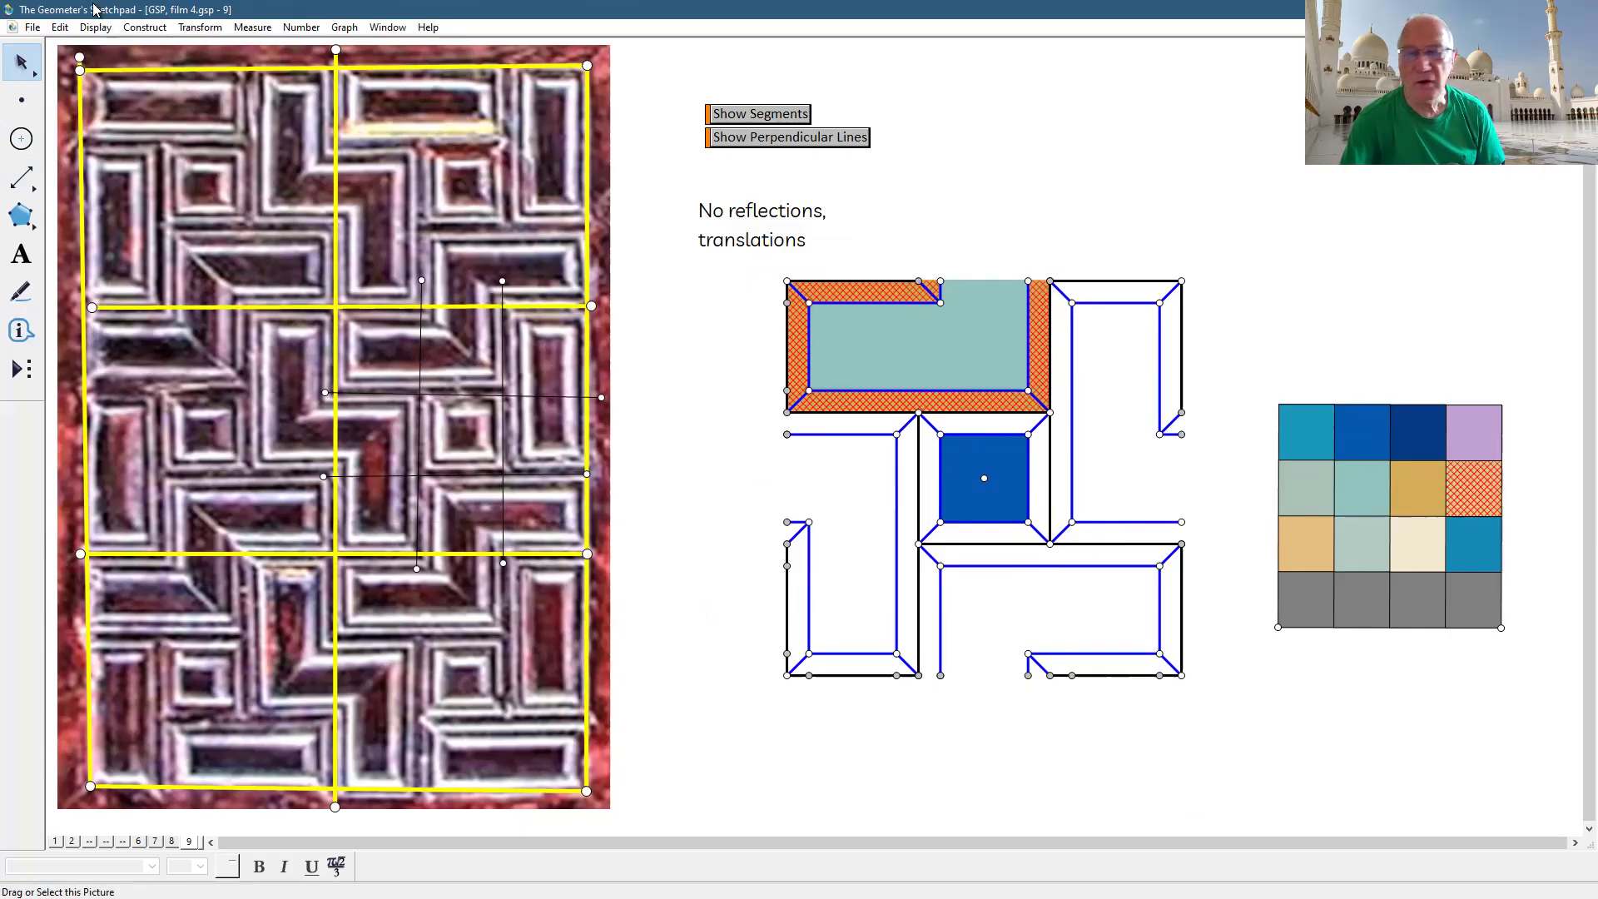
pyautogui.click(96, 32)
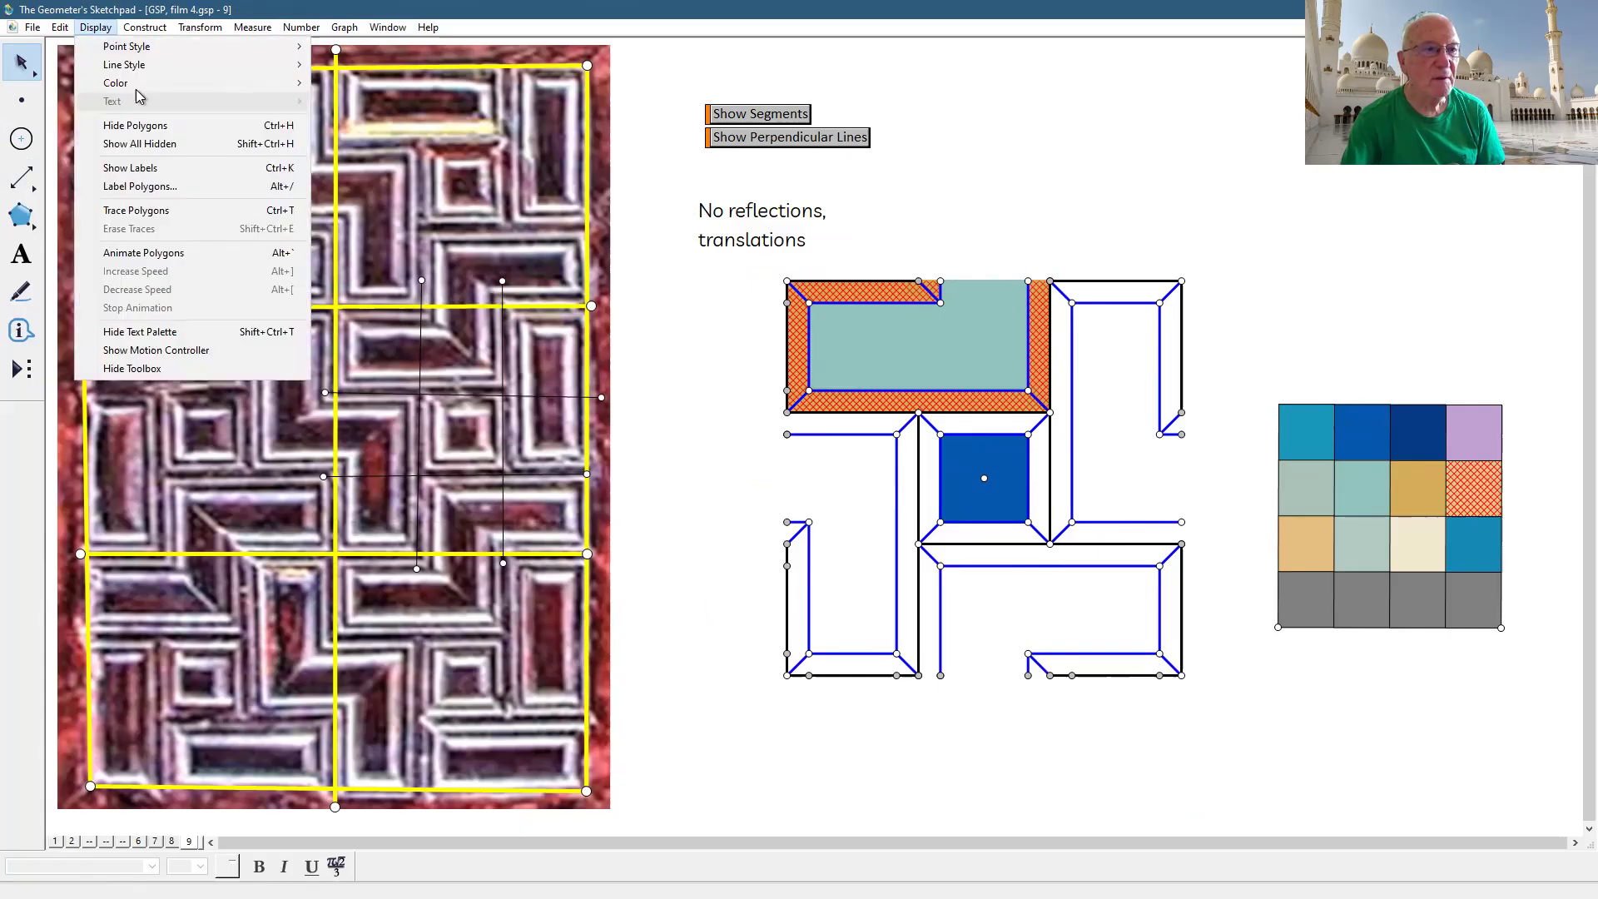
pyautogui.moveTo(191, 83)
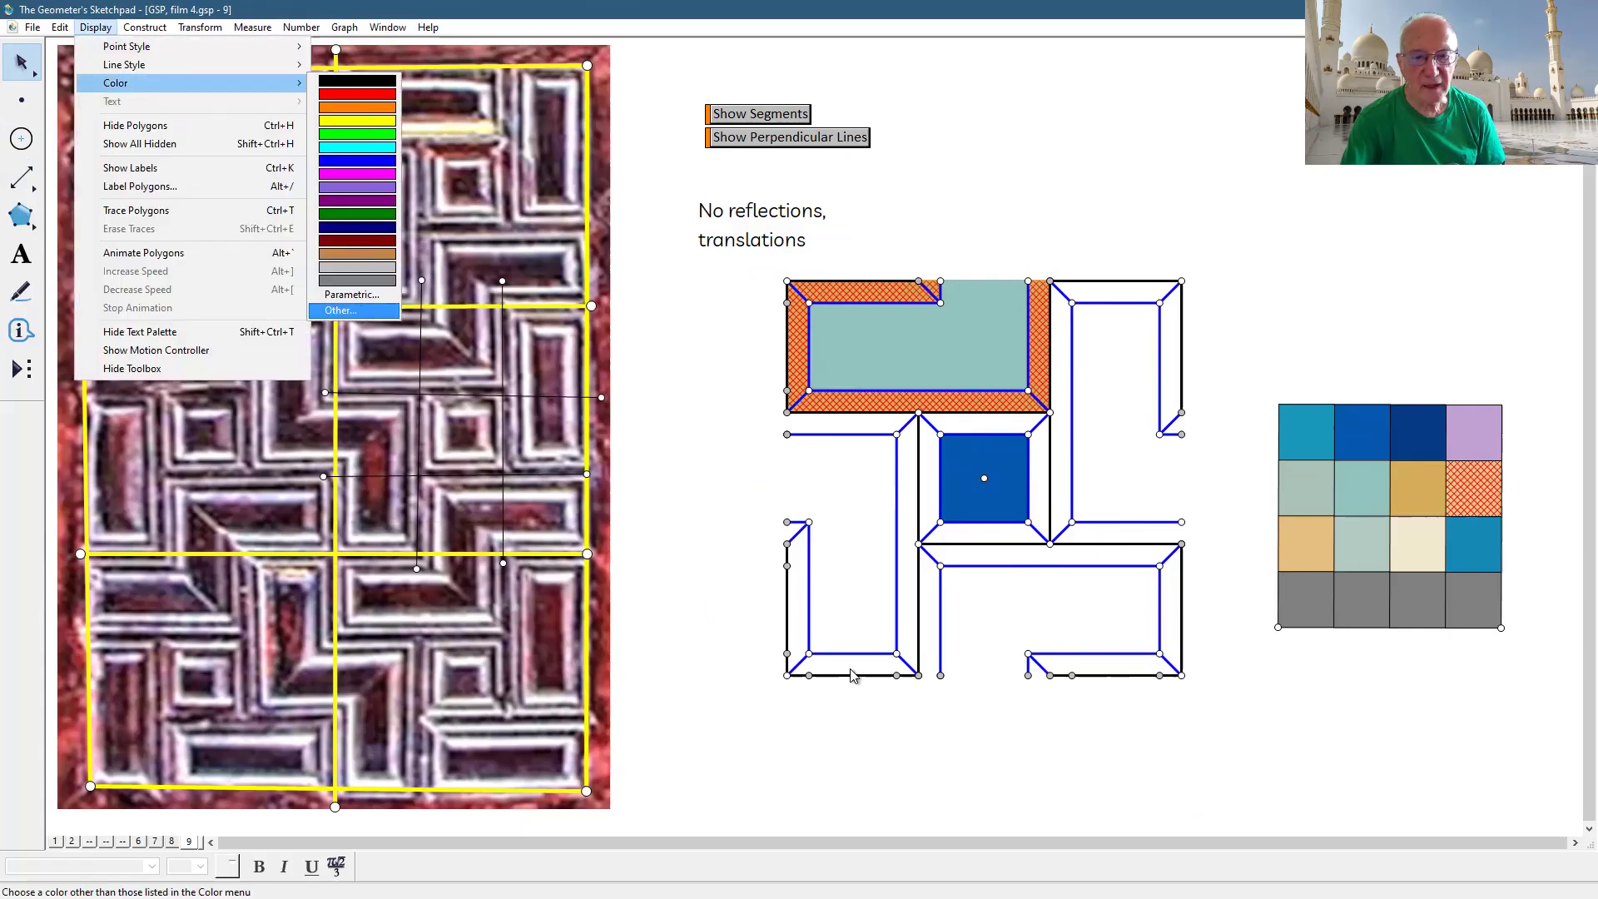
pyautogui.press('Return')
pyautogui.press('Return')
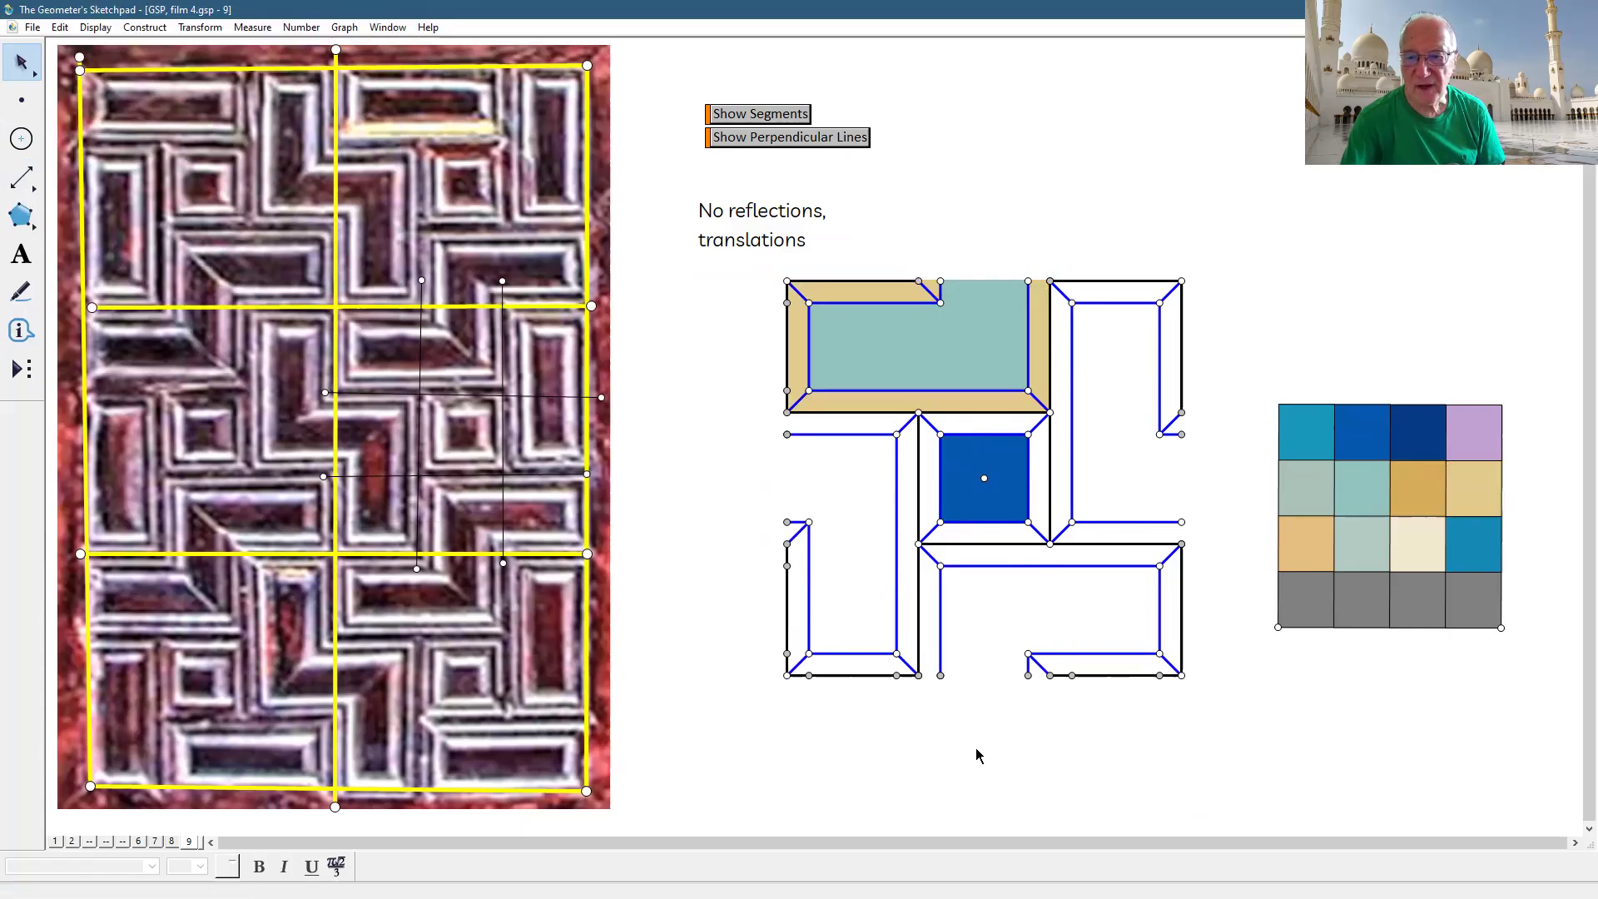
# - Rotate the upper-left inner polygon and its border band by 90 degrees about the unit's central point
pyautogui.click(985, 477)
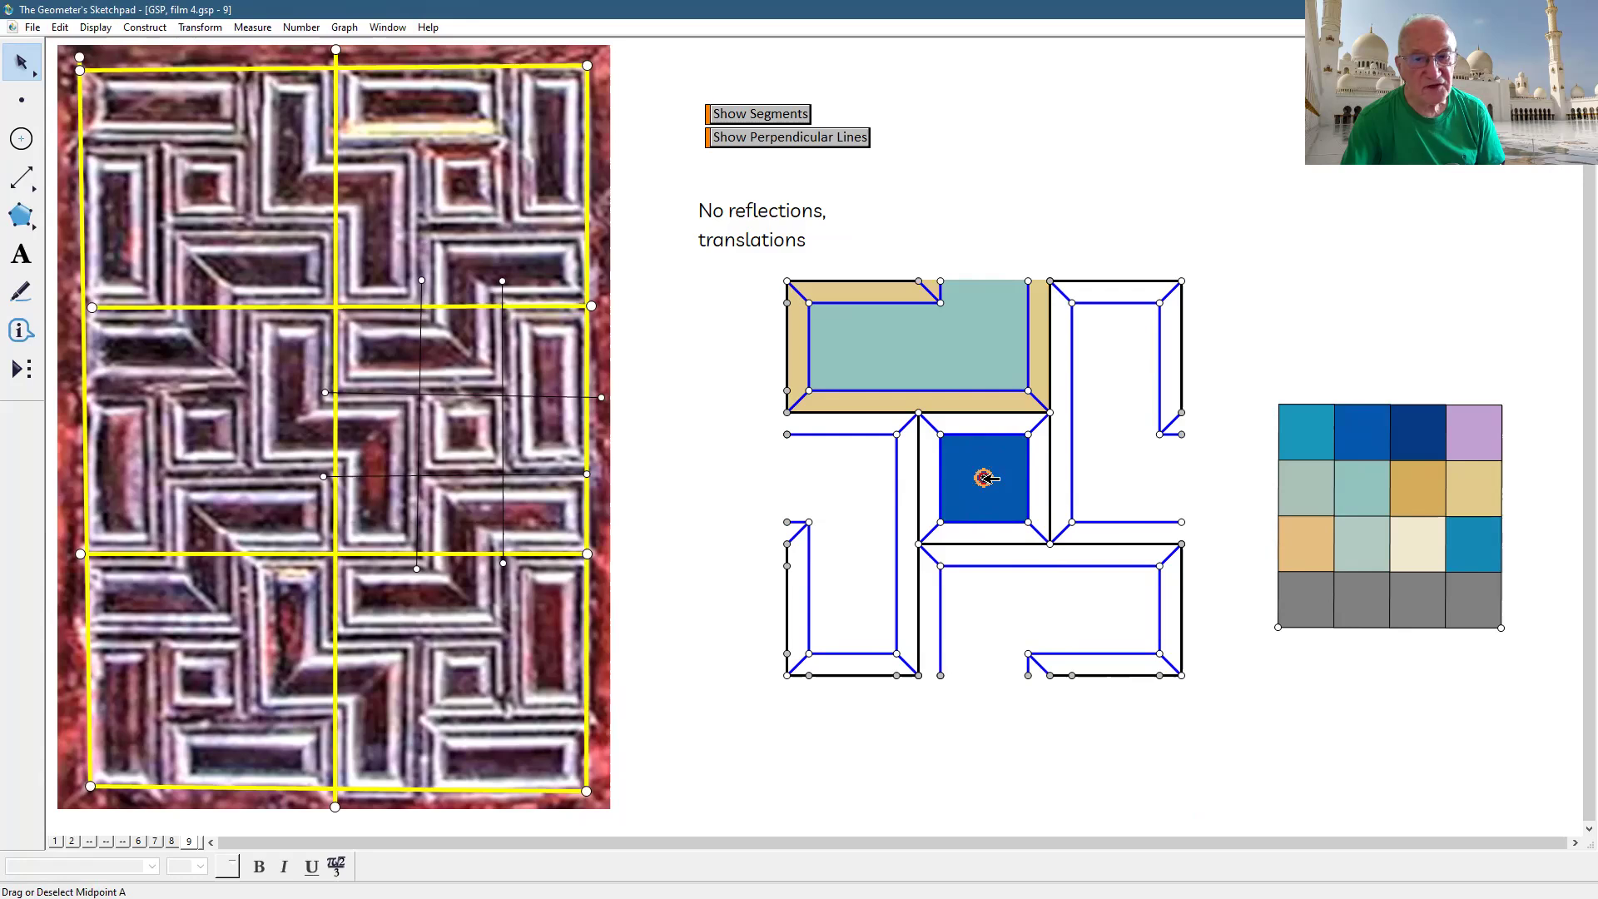
pyautogui.click(983, 355)
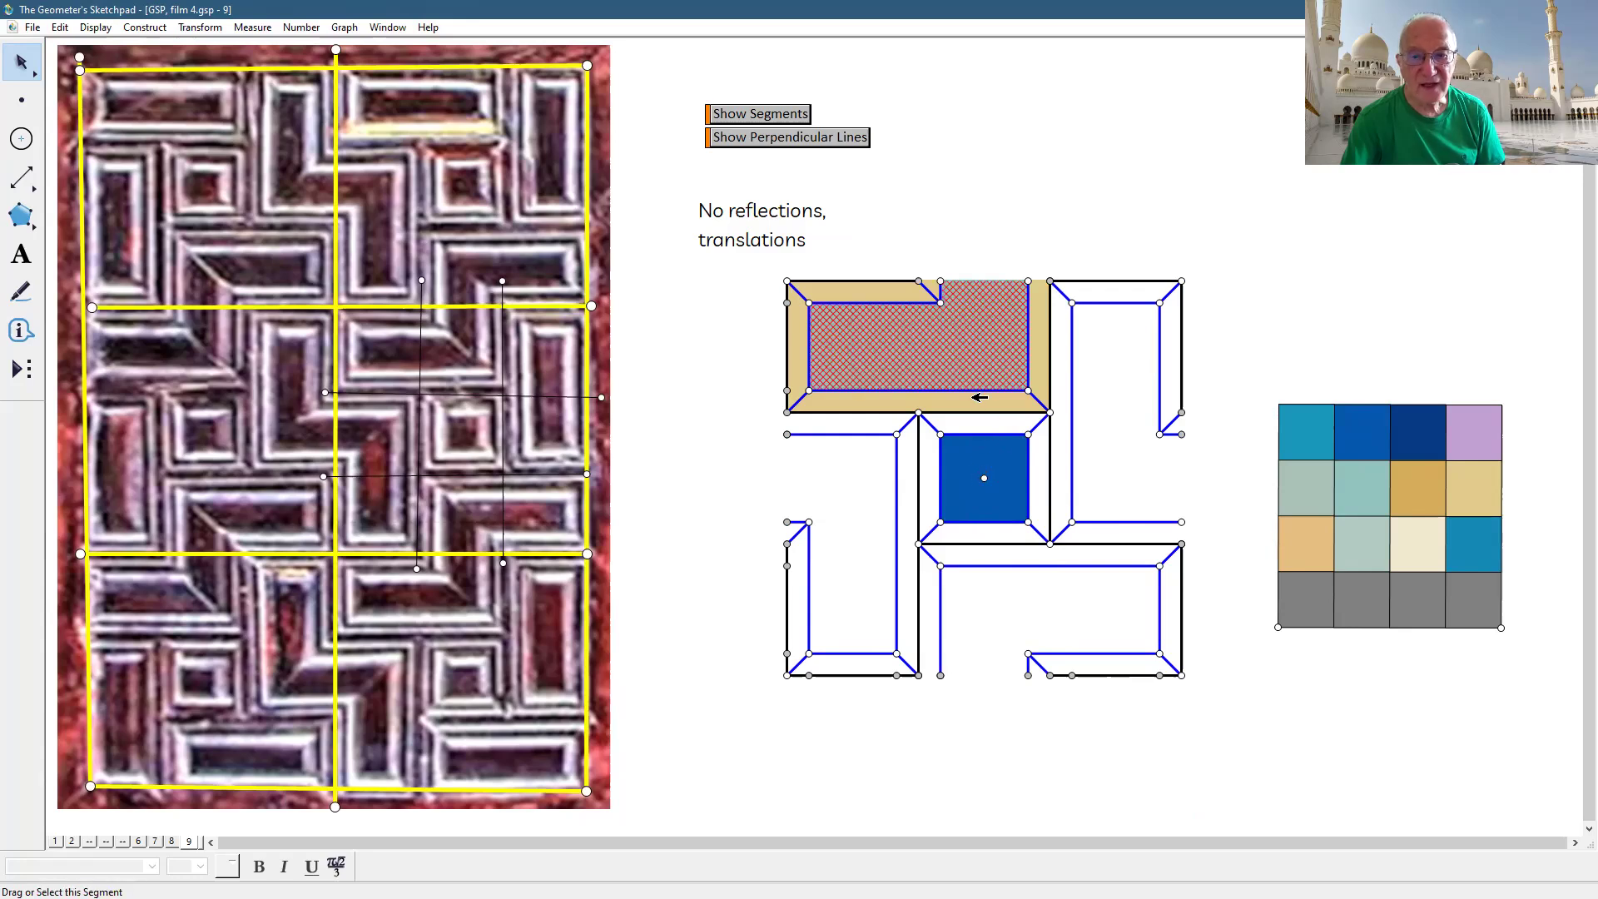
pyautogui.keyDown('shift'); pyautogui.click(979, 397); pyautogui.keyUp('shift')
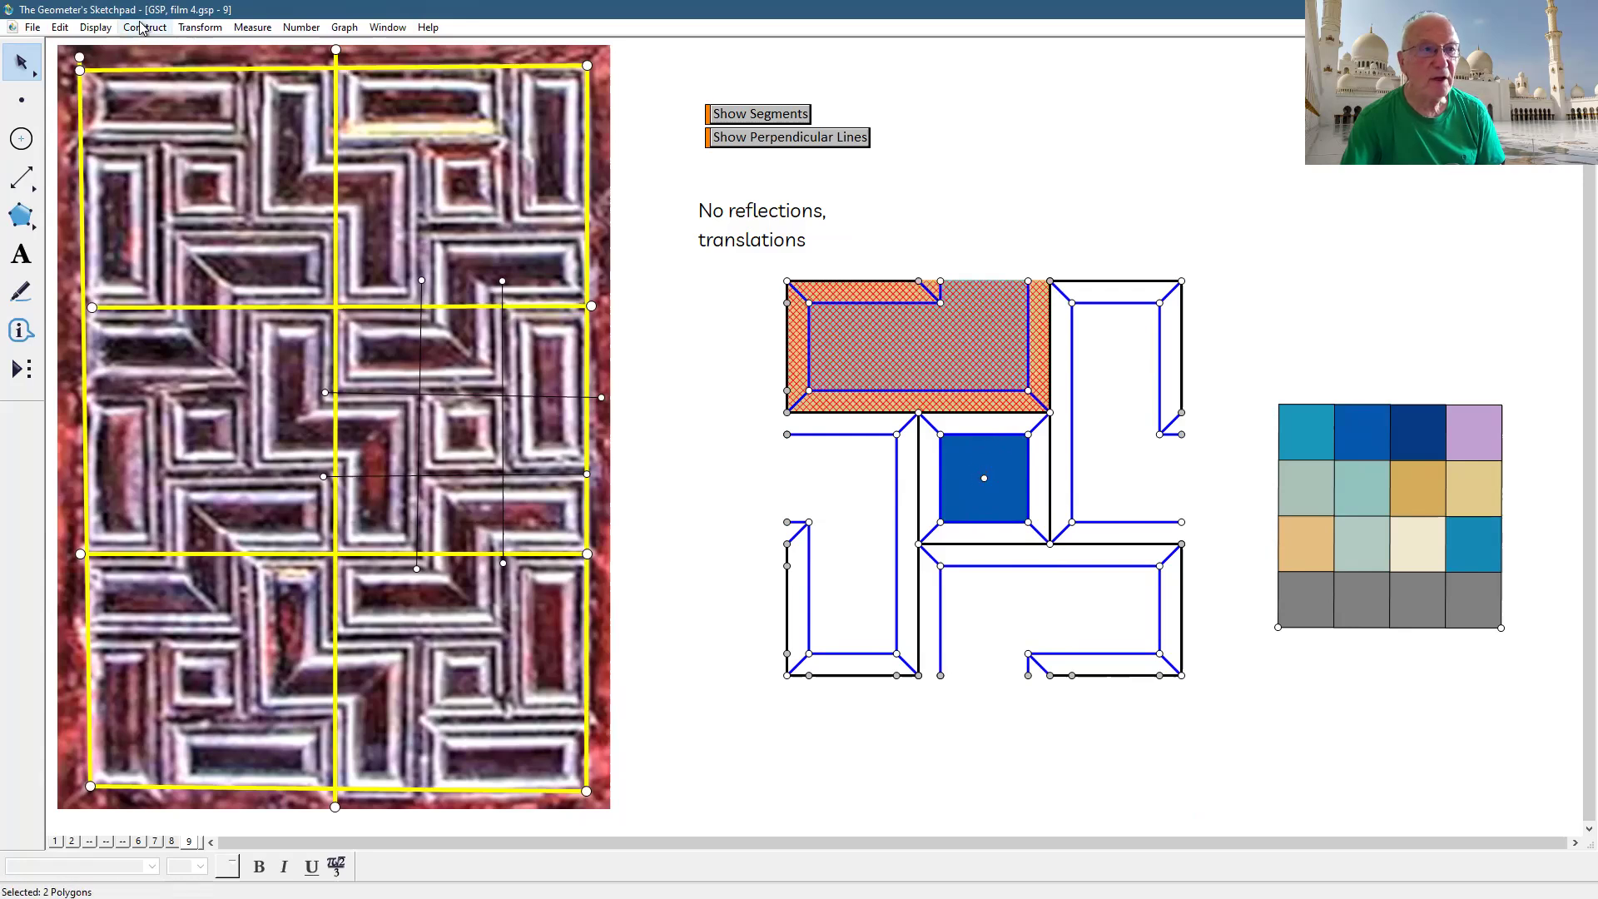
pyautogui.click(200, 30)
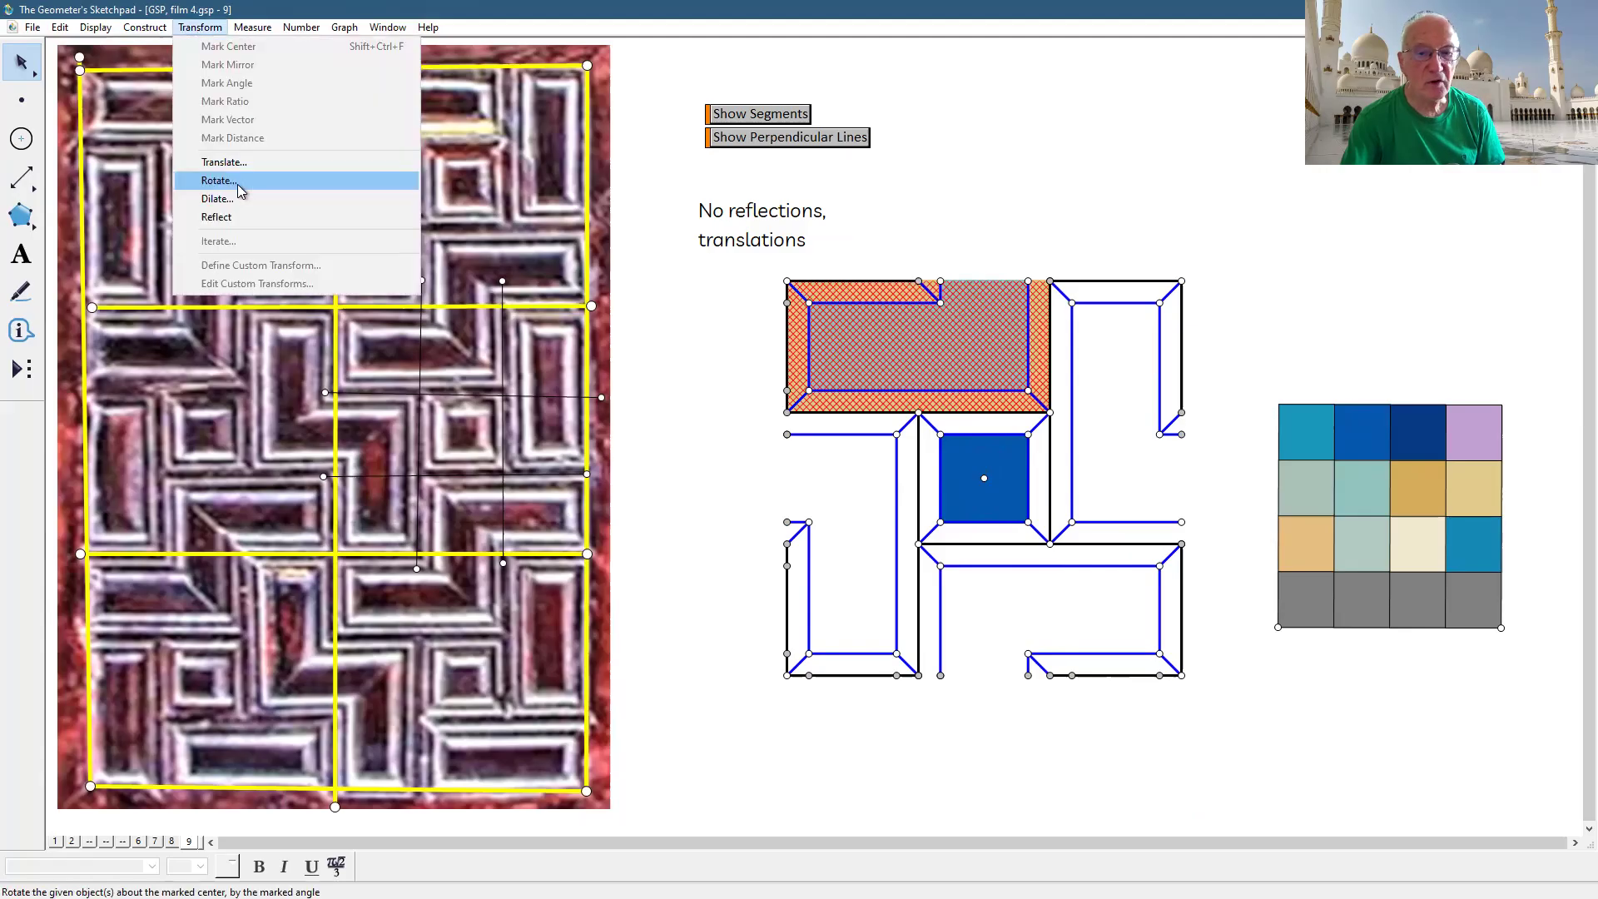
pyautogui.click(238, 189)
pyautogui.write('90')
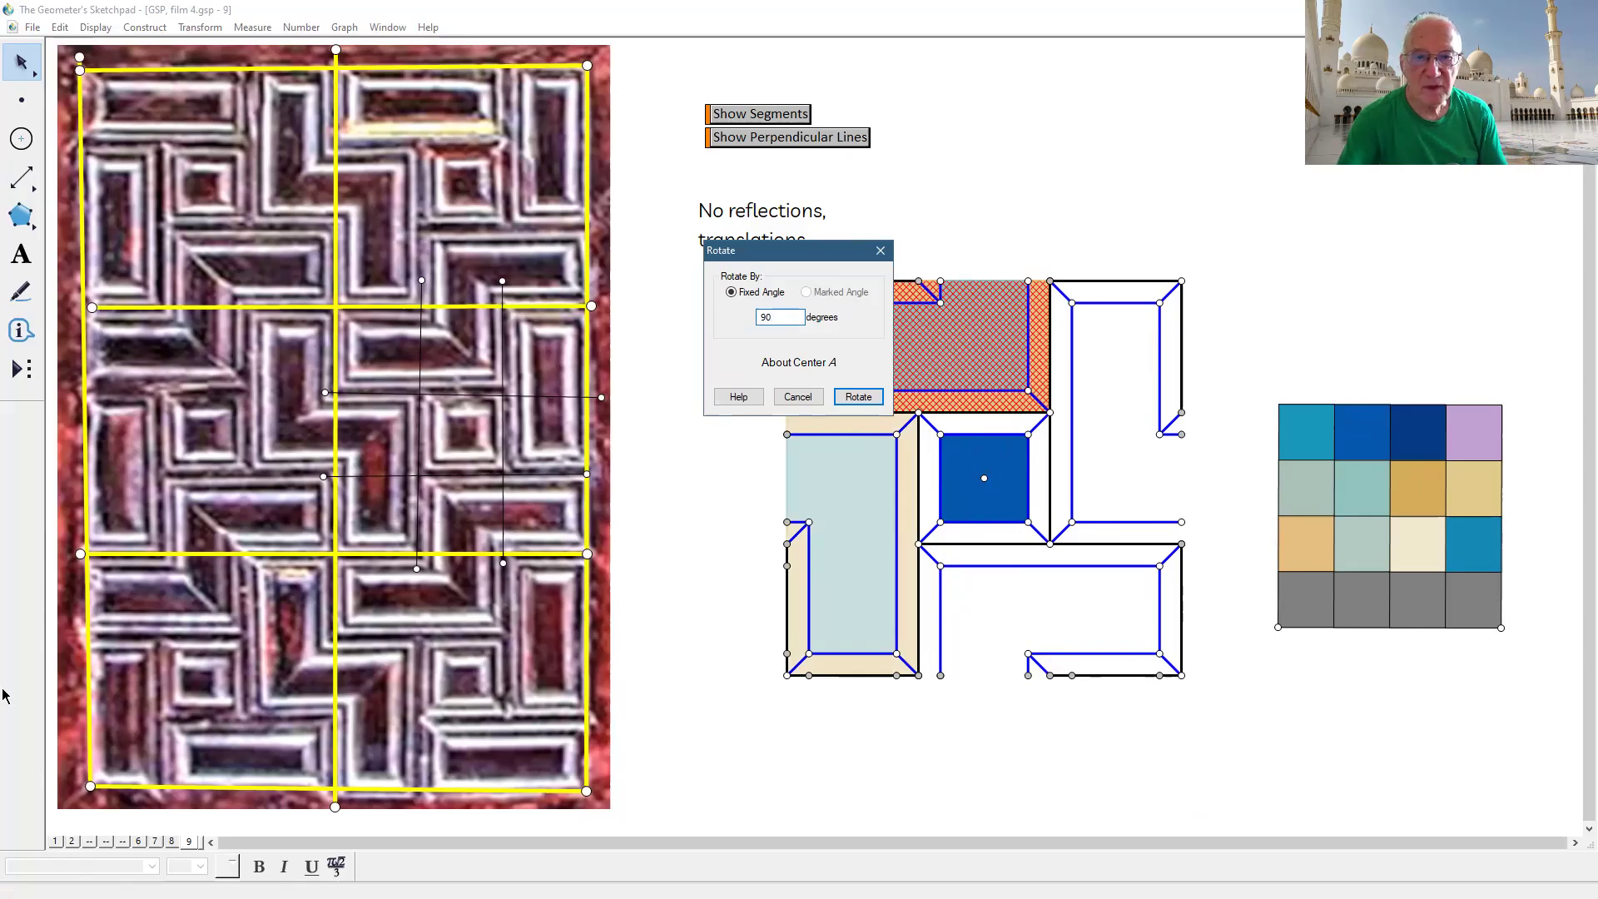
pyautogui.click(870, 399)
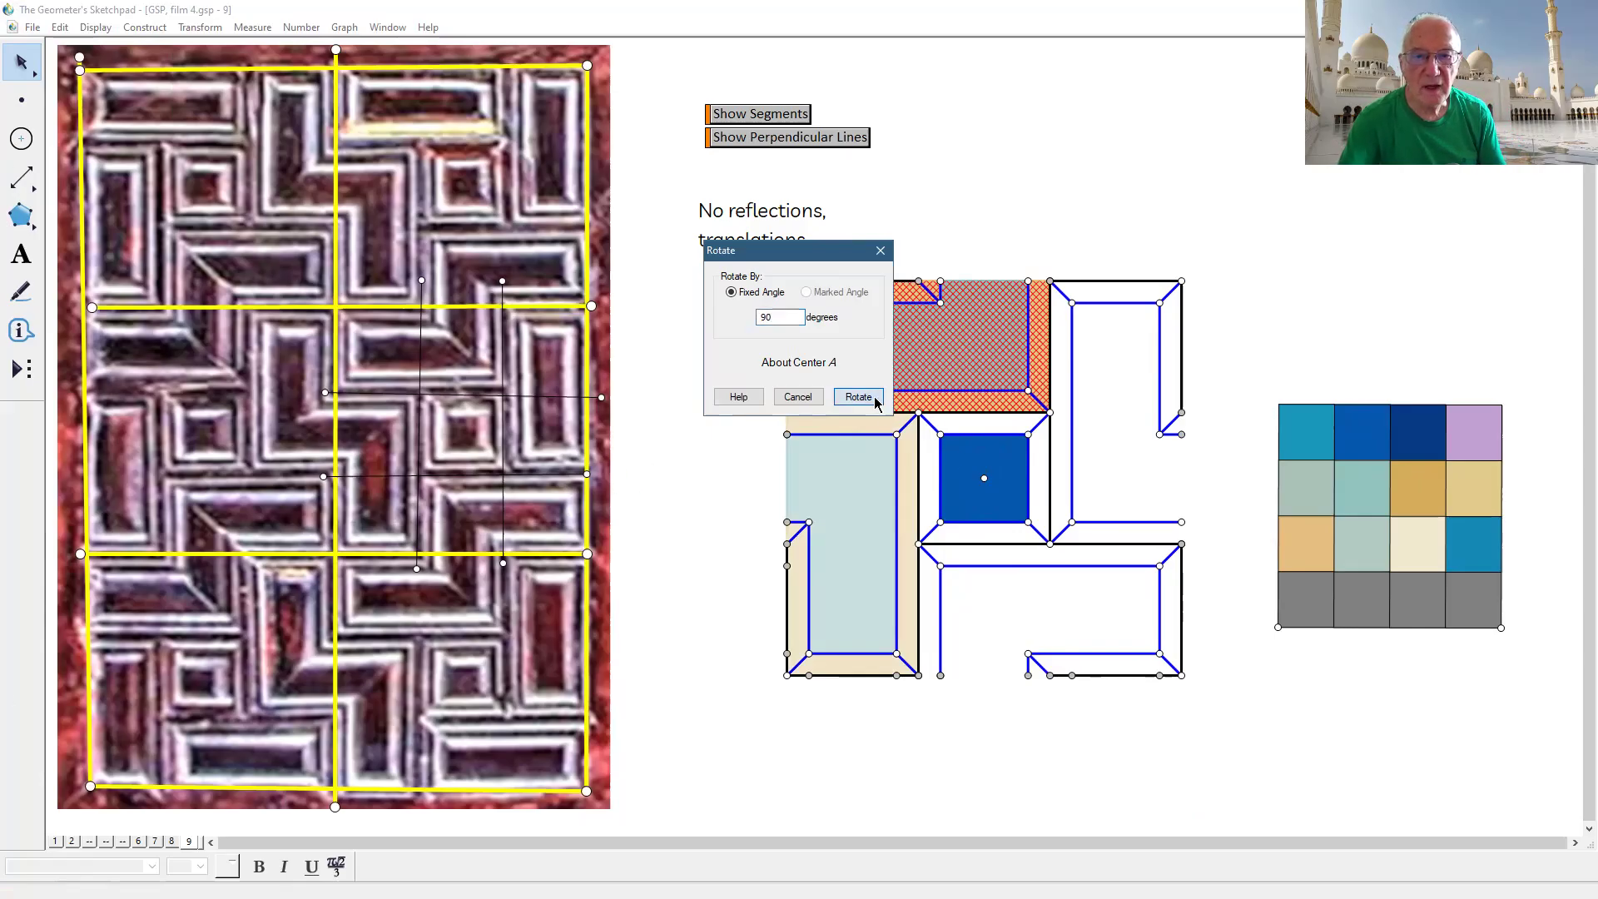
# - Rotate the newest polygon pair by 90 degrees about the centre twice more, filling the lower-right and upper-right shapes
pyautogui.click(197, 34)
pyautogui.click(215, 183)
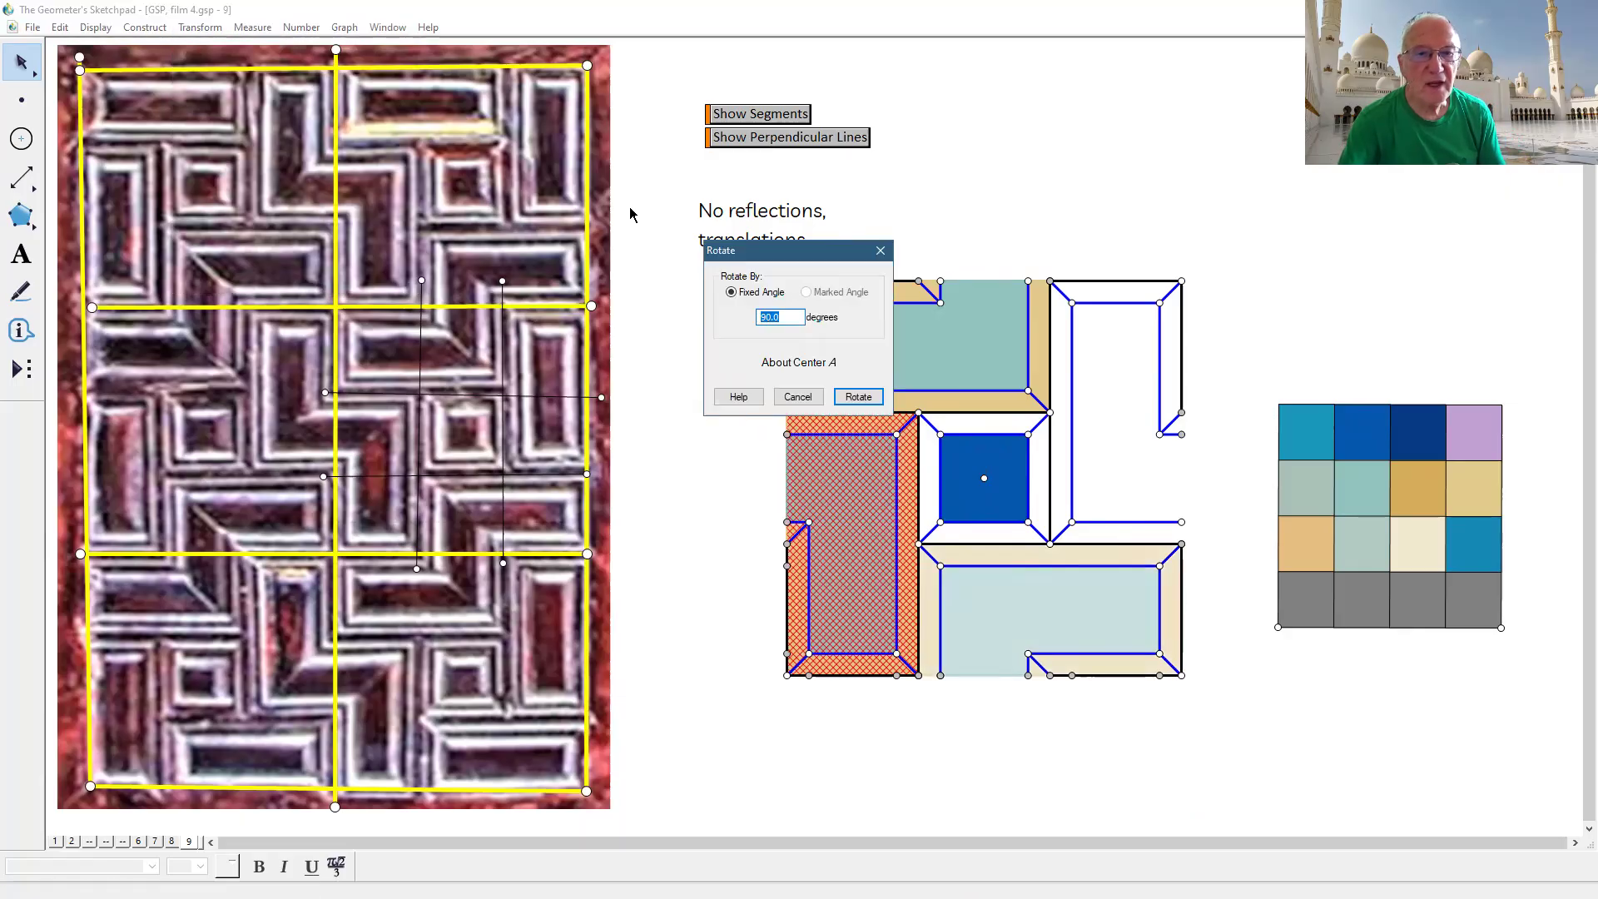
pyautogui.click(844, 396)
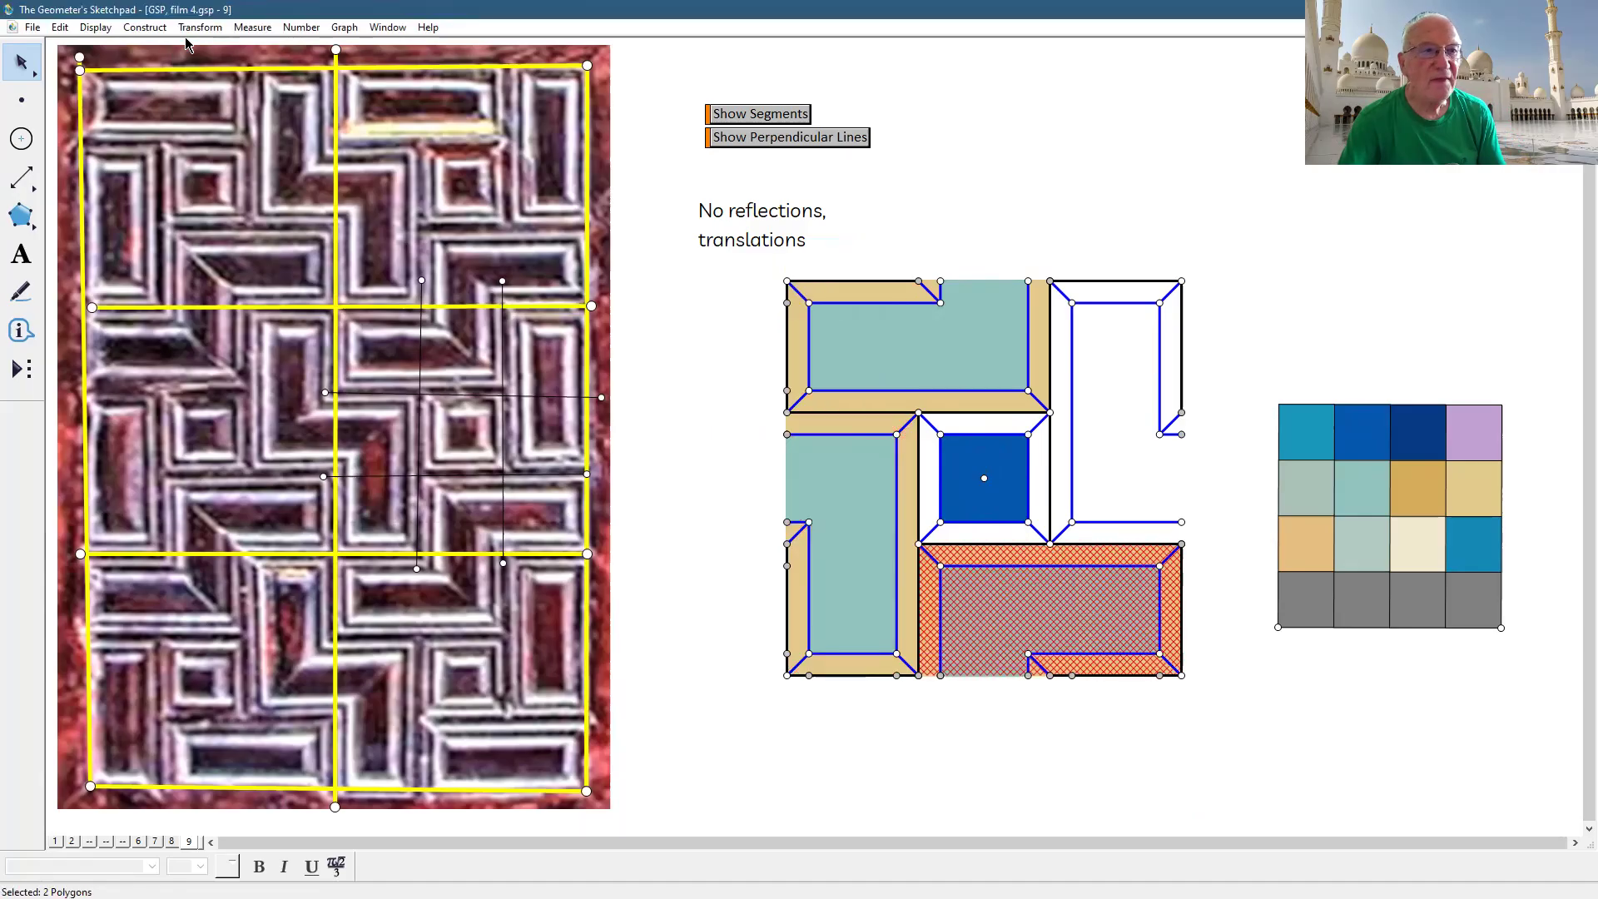
pyautogui.click(199, 27)
pyautogui.click(209, 181)
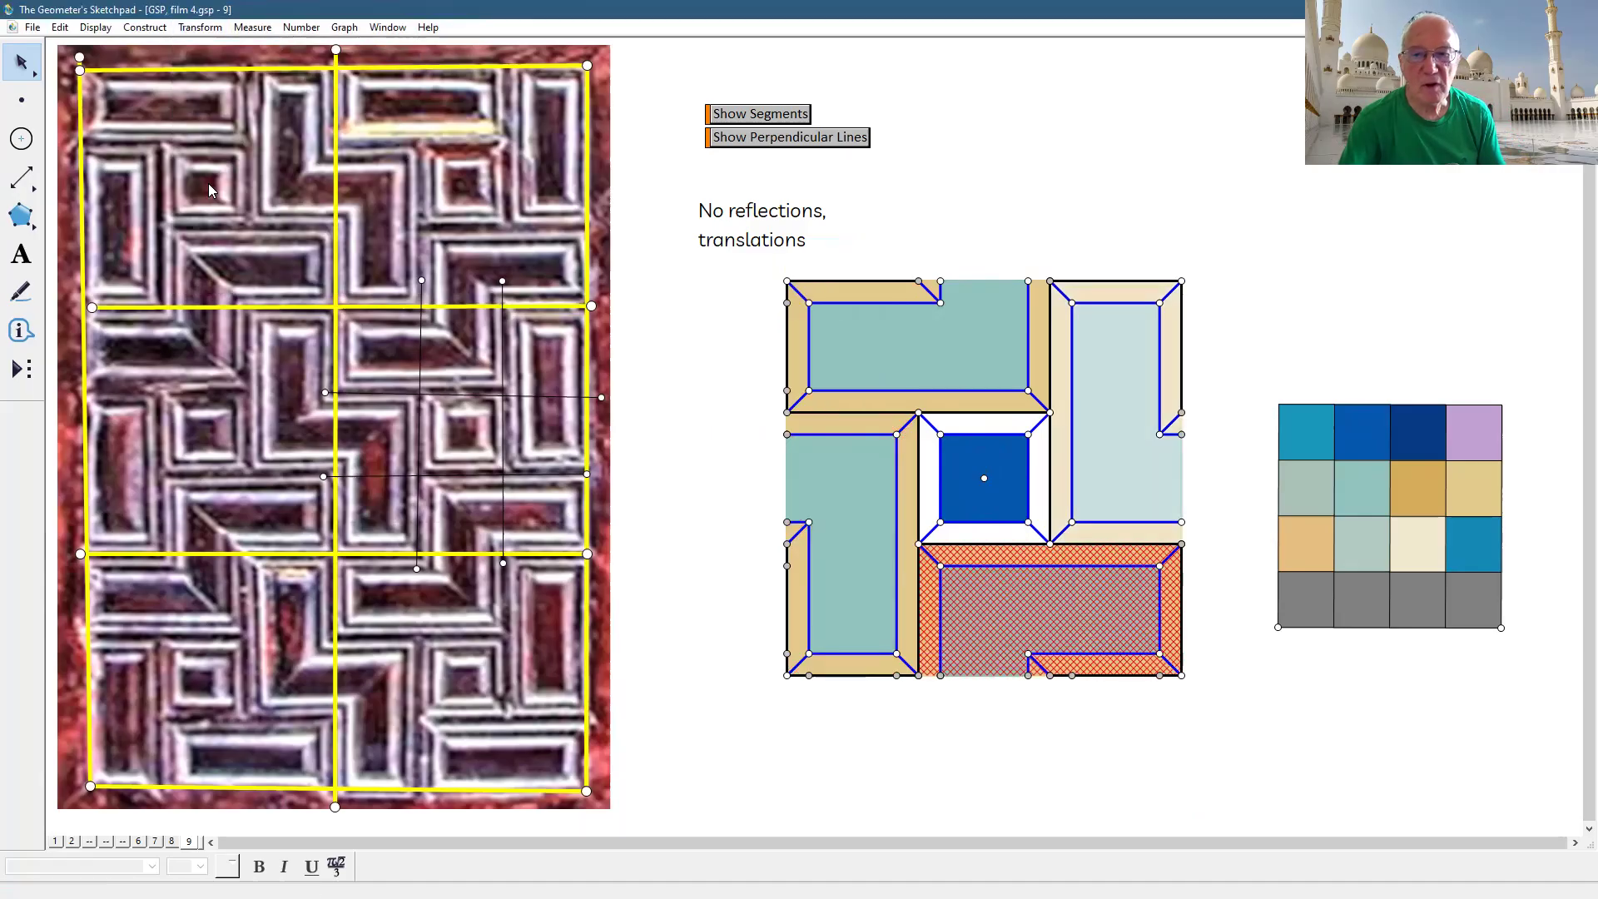
pyautogui.click(853, 398)
pyautogui.click(1222, 767)
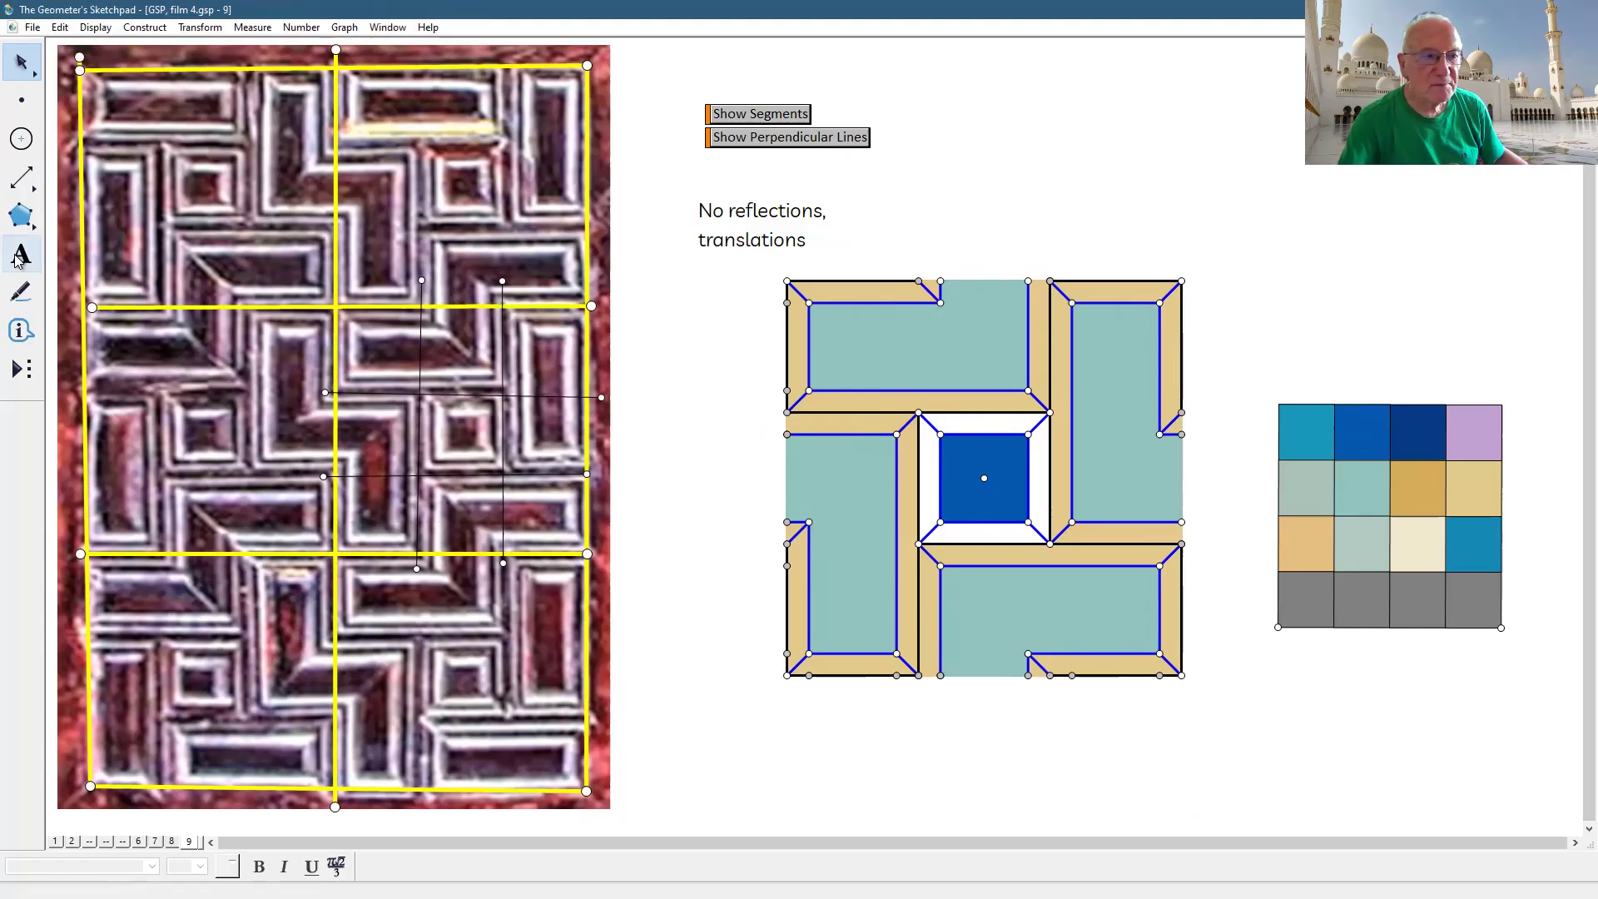
# - Construct an L-shaped filled polygon on the left and lower sides of the band around the central blue square
pyautogui.click(21, 216)
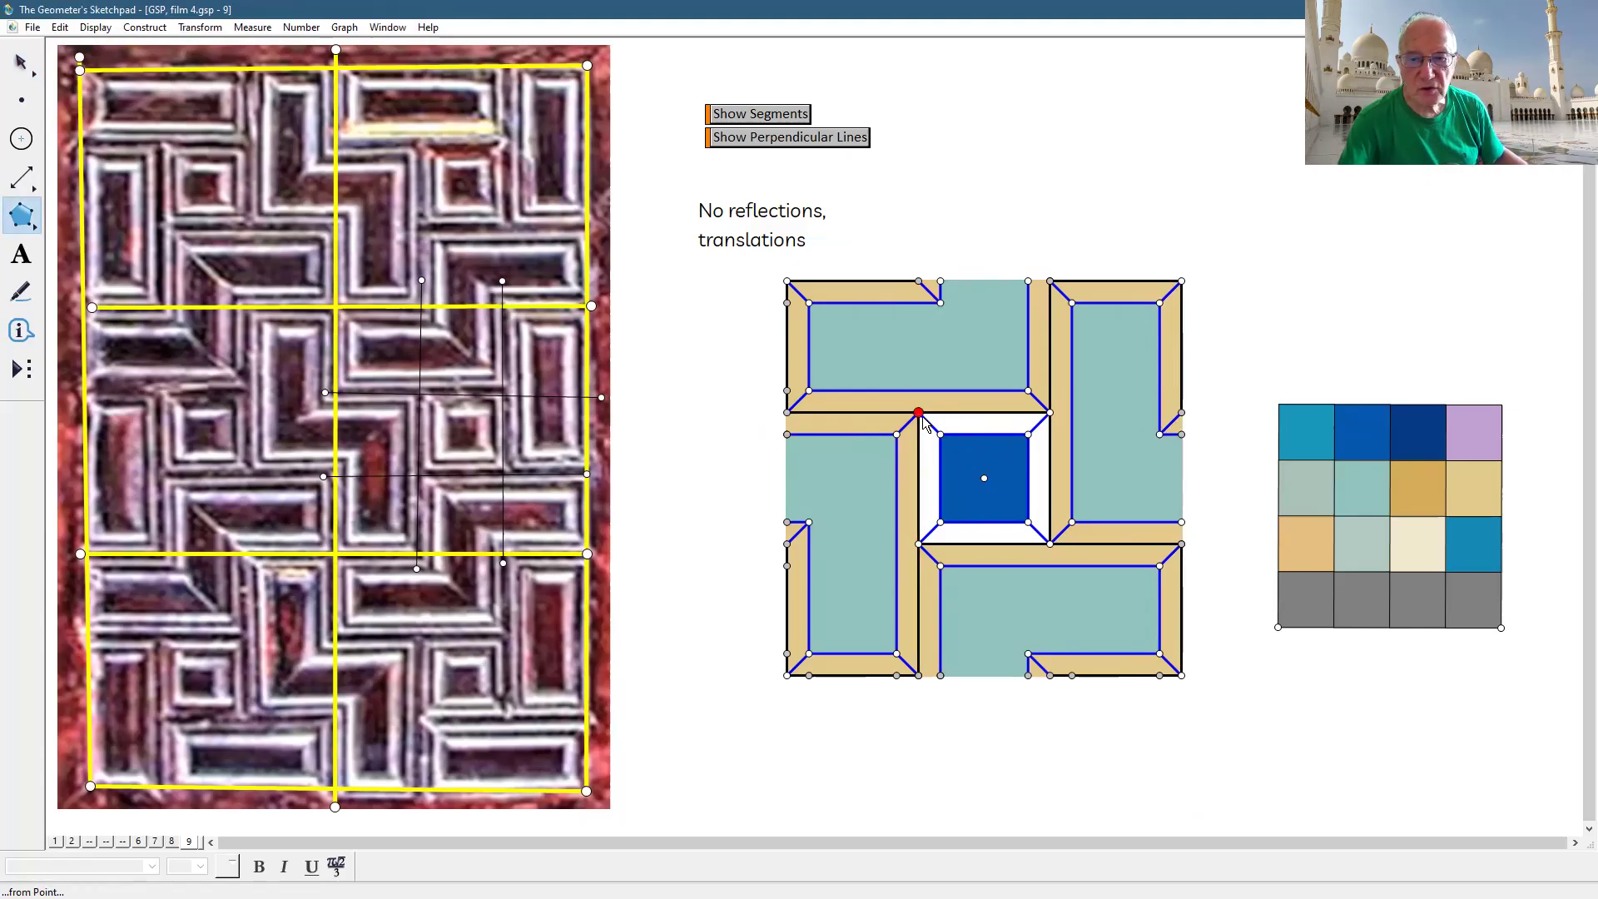
pyautogui.click(1050, 542)
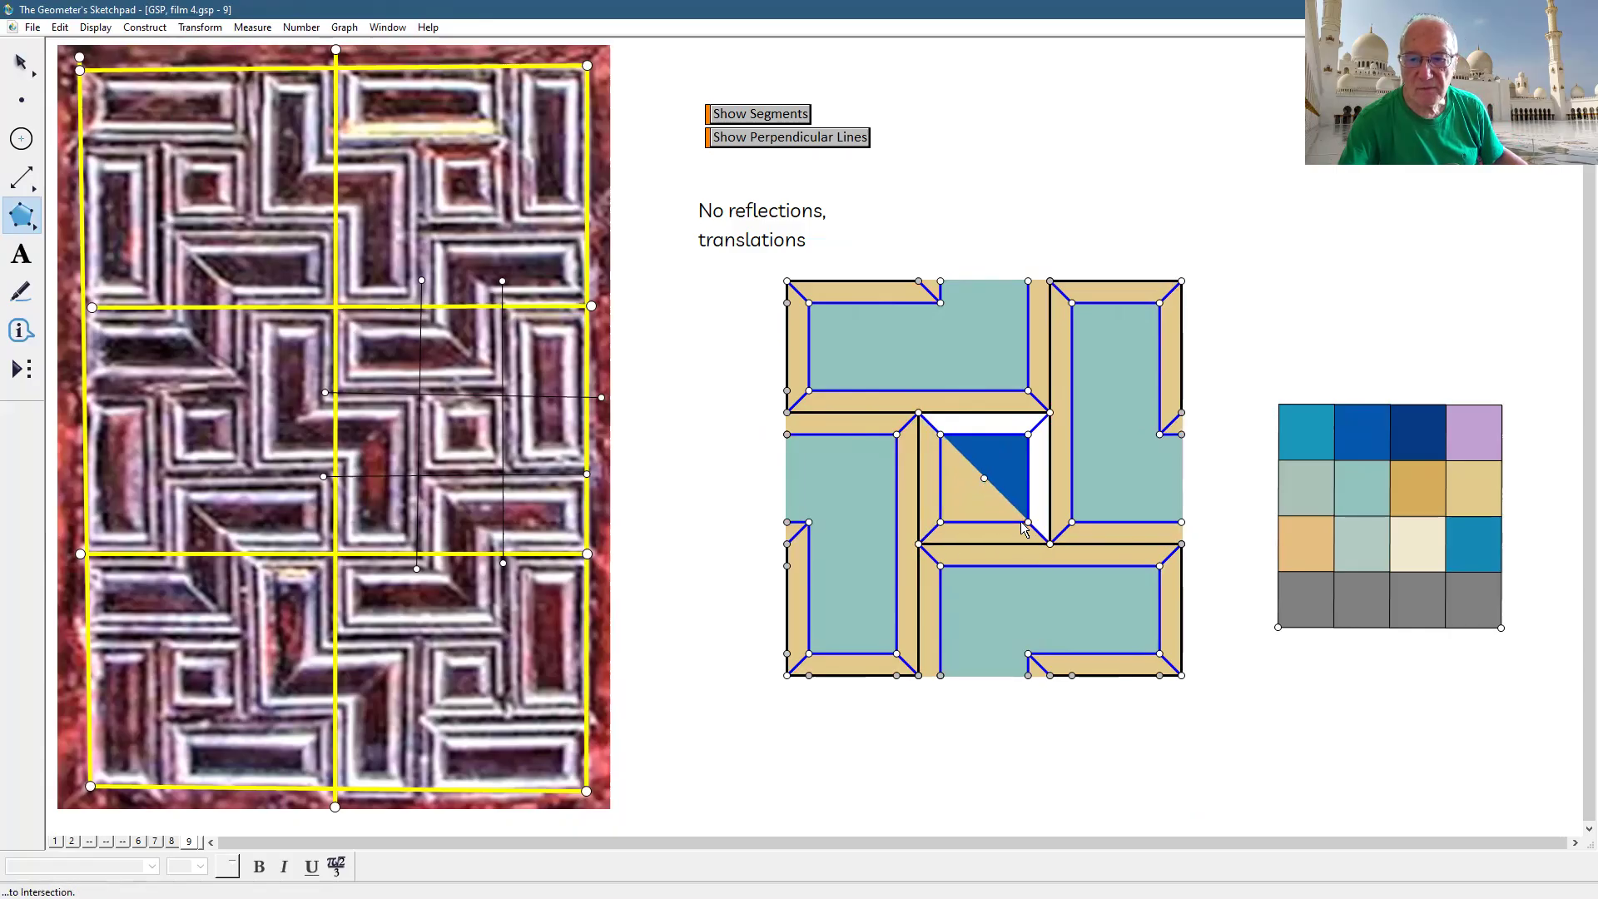
pyautogui.click(1028, 522)
pyautogui.click(940, 522)
pyautogui.click(939, 436)
pyautogui.click(918, 414)
# - Construct an L-shaped filled polygon on the upper and right sides of the band around the central blue square
pyautogui.click(1048, 541)
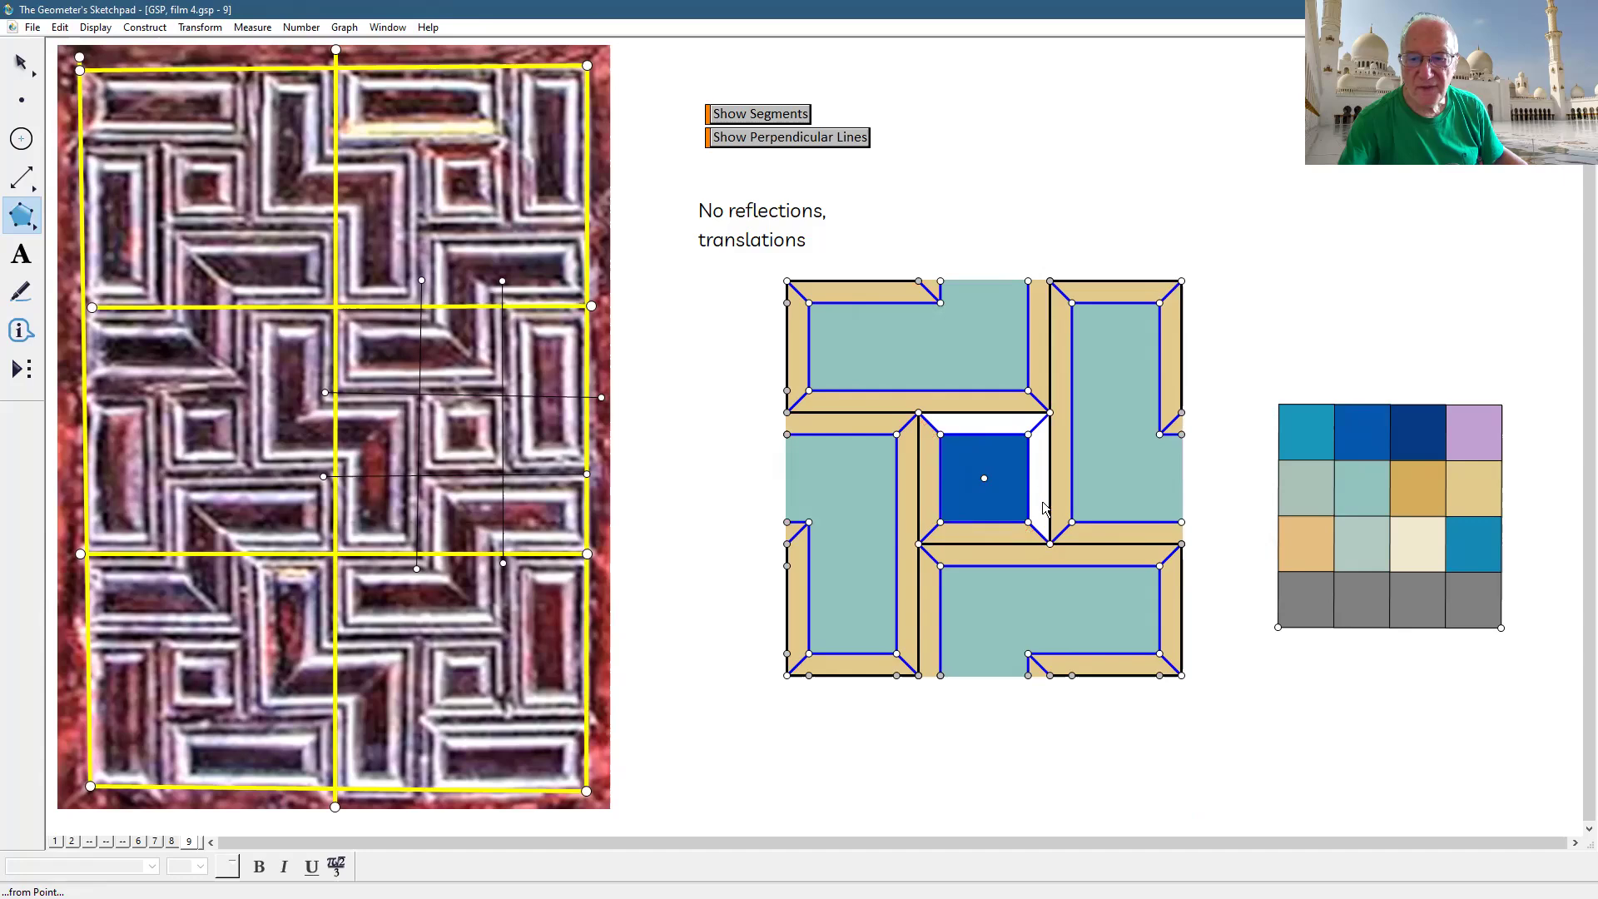
pyautogui.click(1050, 411)
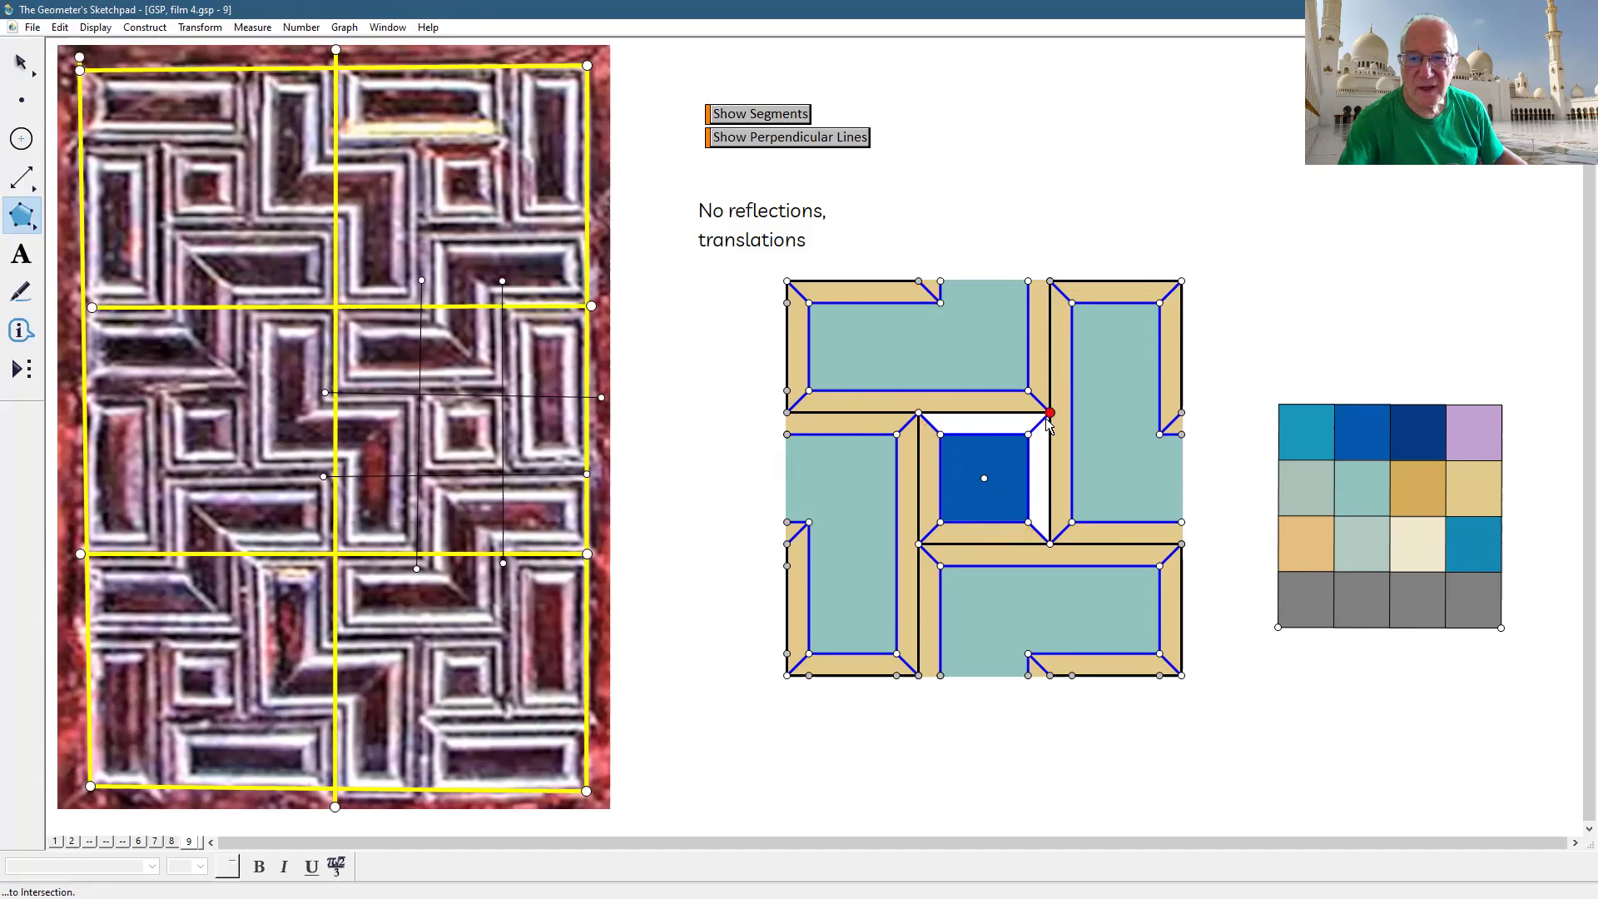
pyautogui.click(918, 414)
pyautogui.click(941, 435)
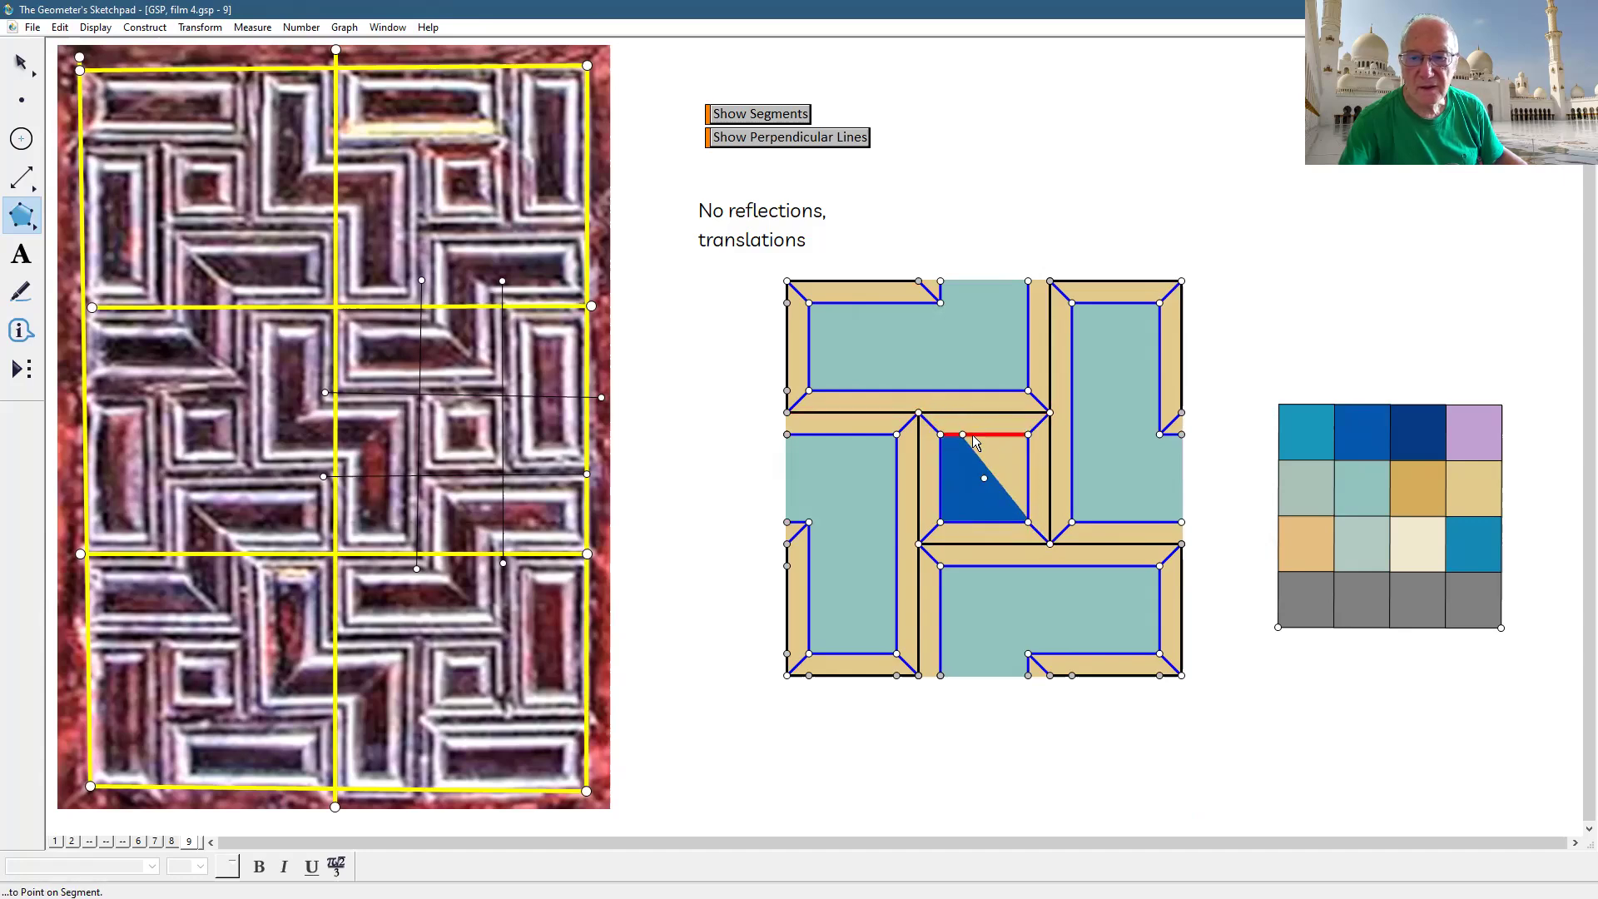
pyautogui.click(1028, 436)
pyautogui.click(1029, 521)
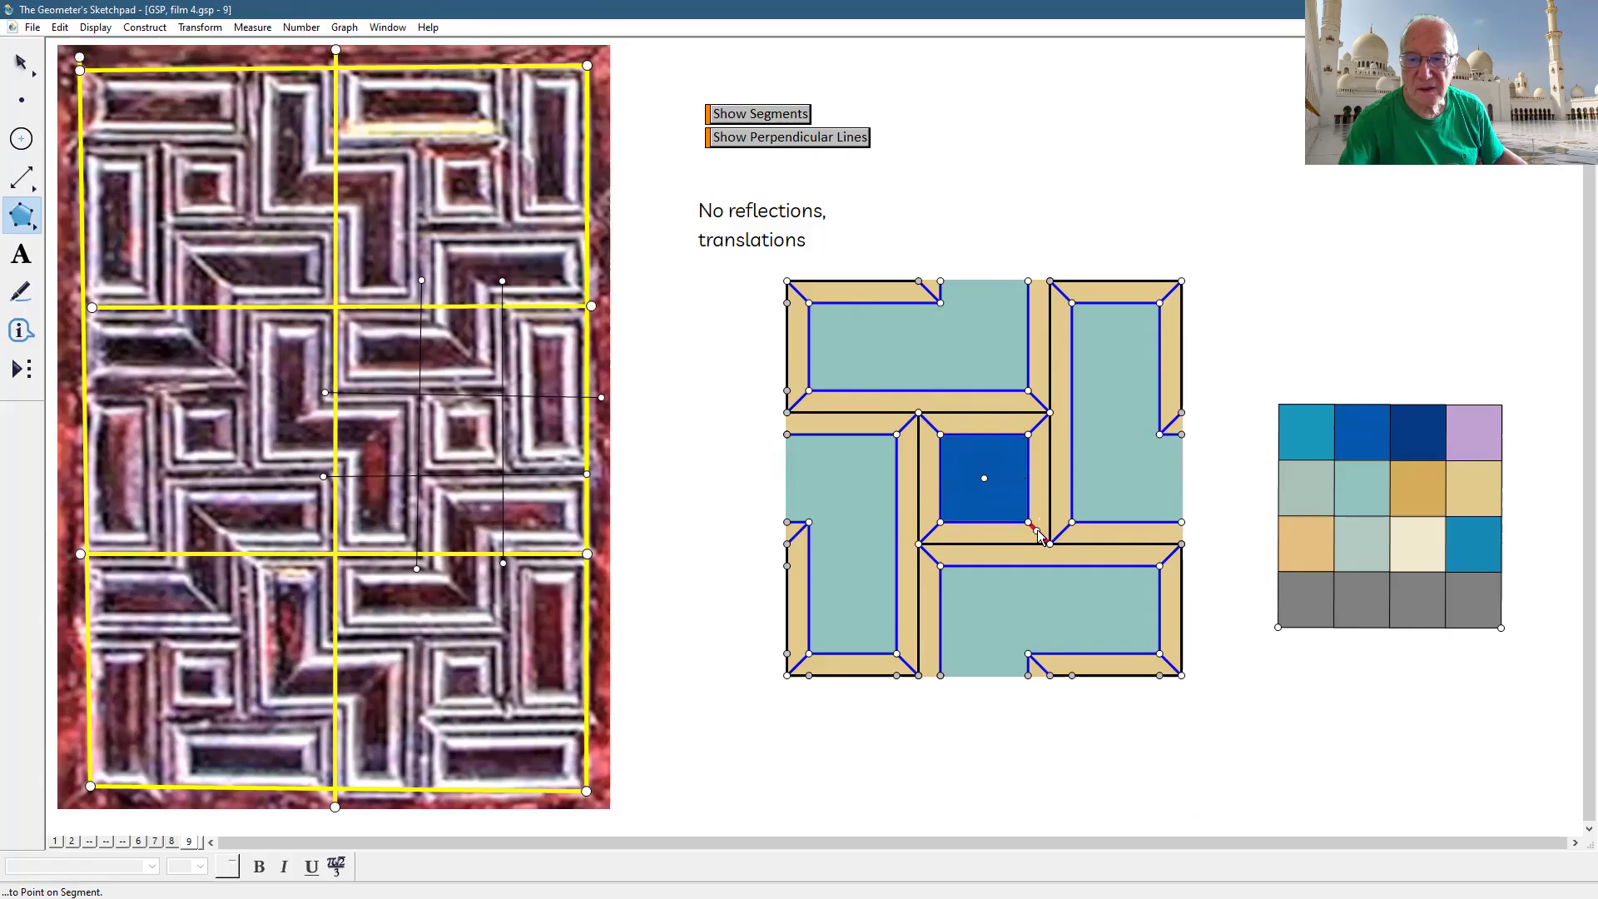
pyautogui.click(1050, 543)
pyautogui.click(22, 63)
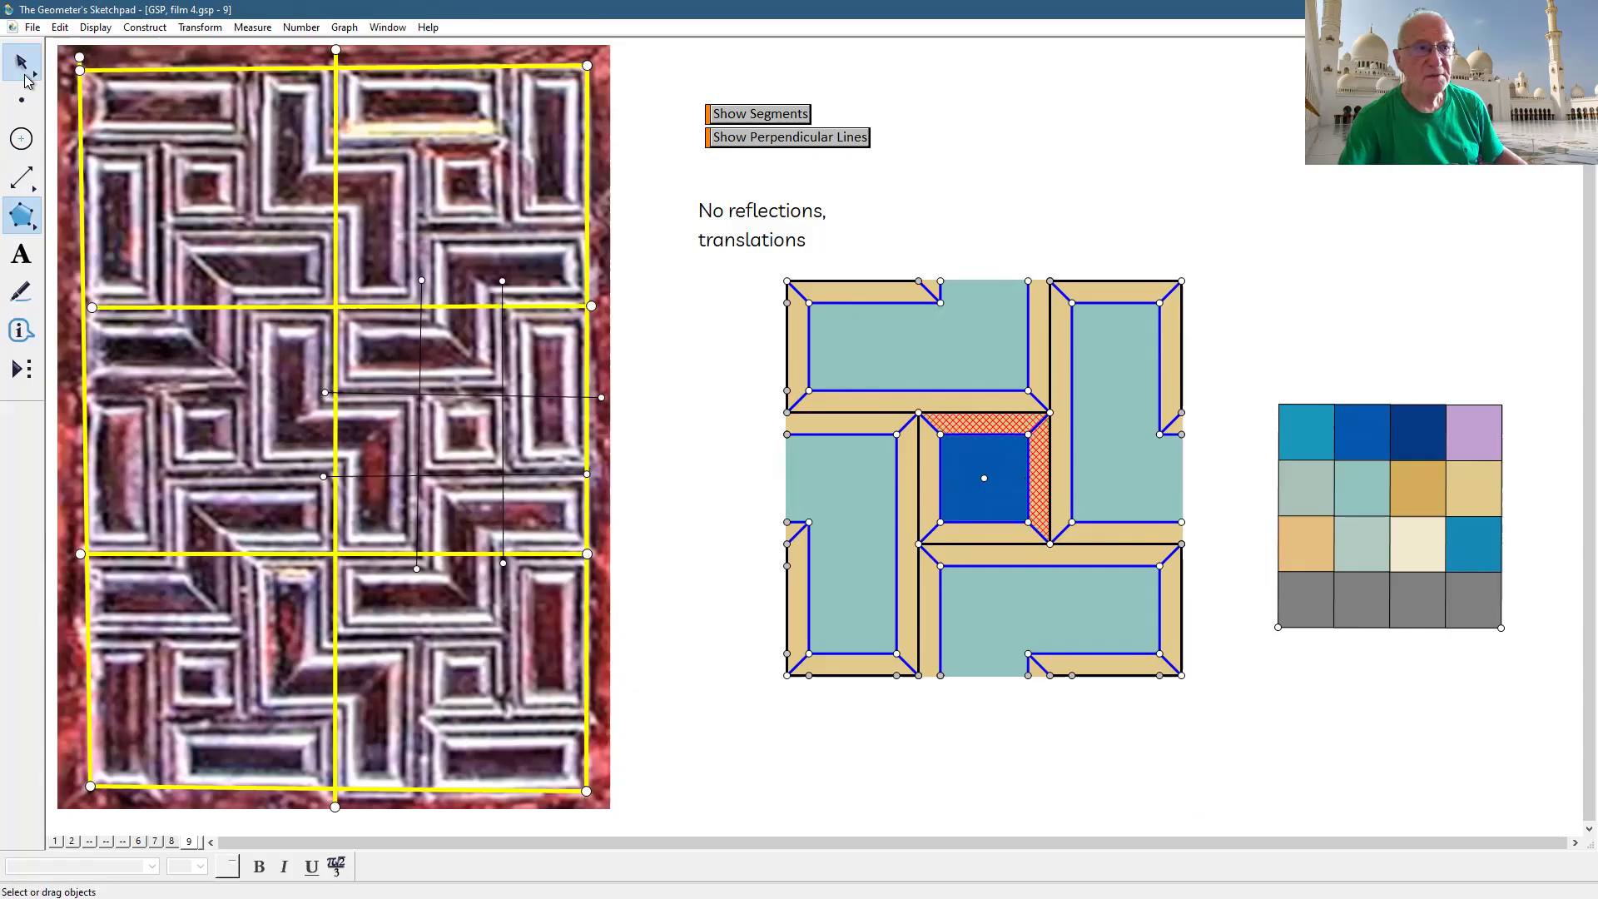
pyautogui.click(1259, 728)
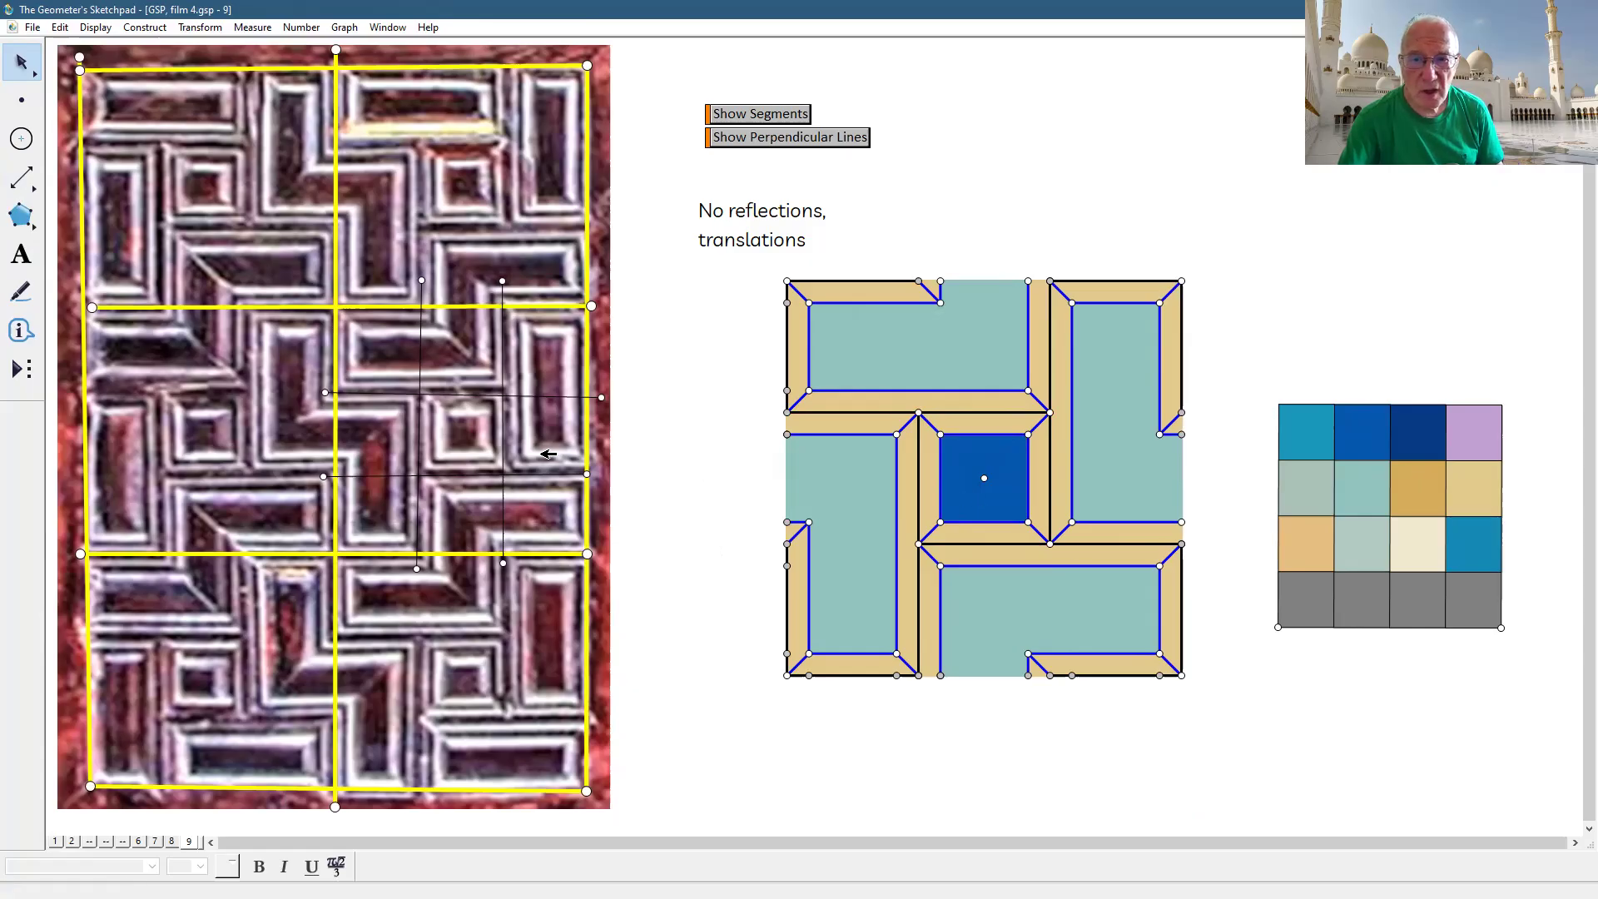
# - Duplicate page 9 of the document as a new page 10
pyautogui.click(31, 28)
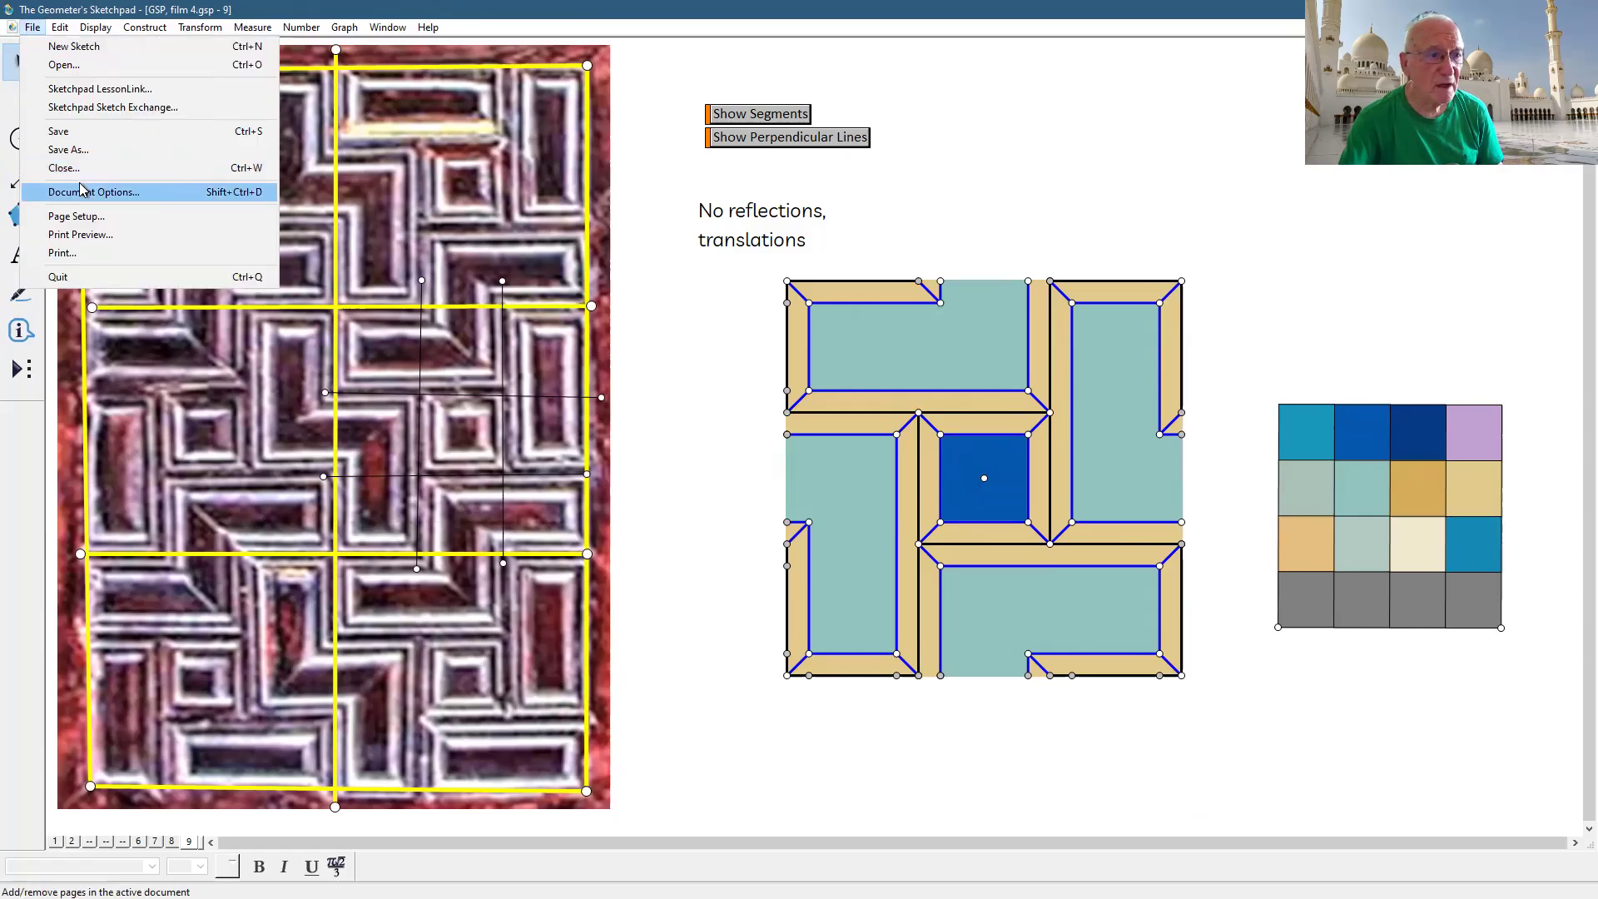
pyautogui.click(80, 191)
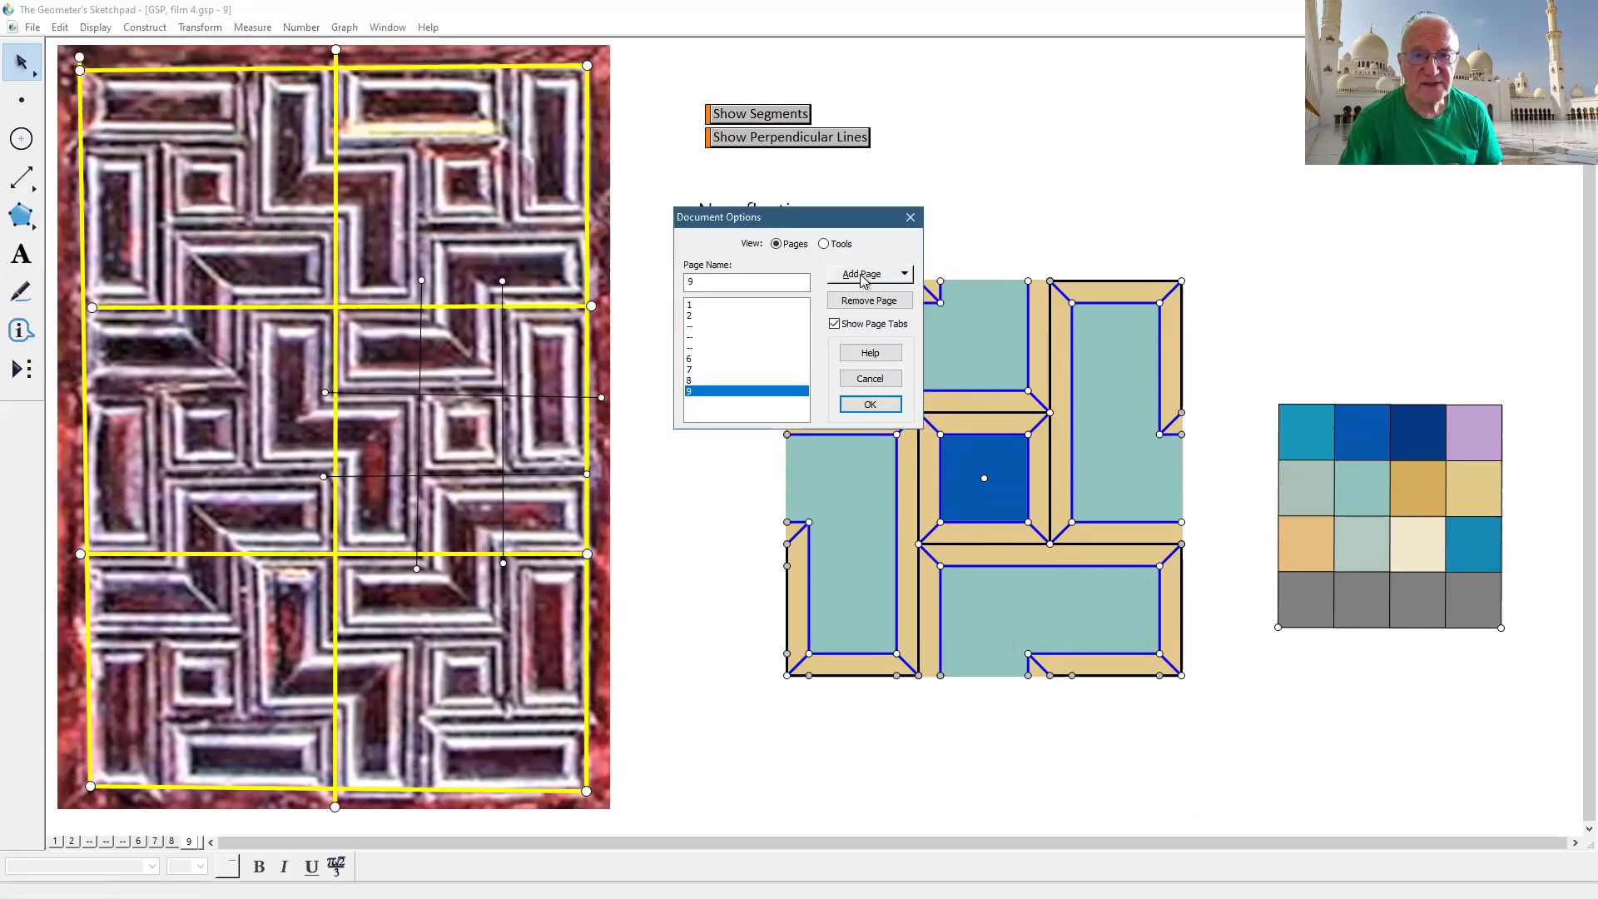
pyautogui.click(861, 277)
pyautogui.moveTo(886, 319)
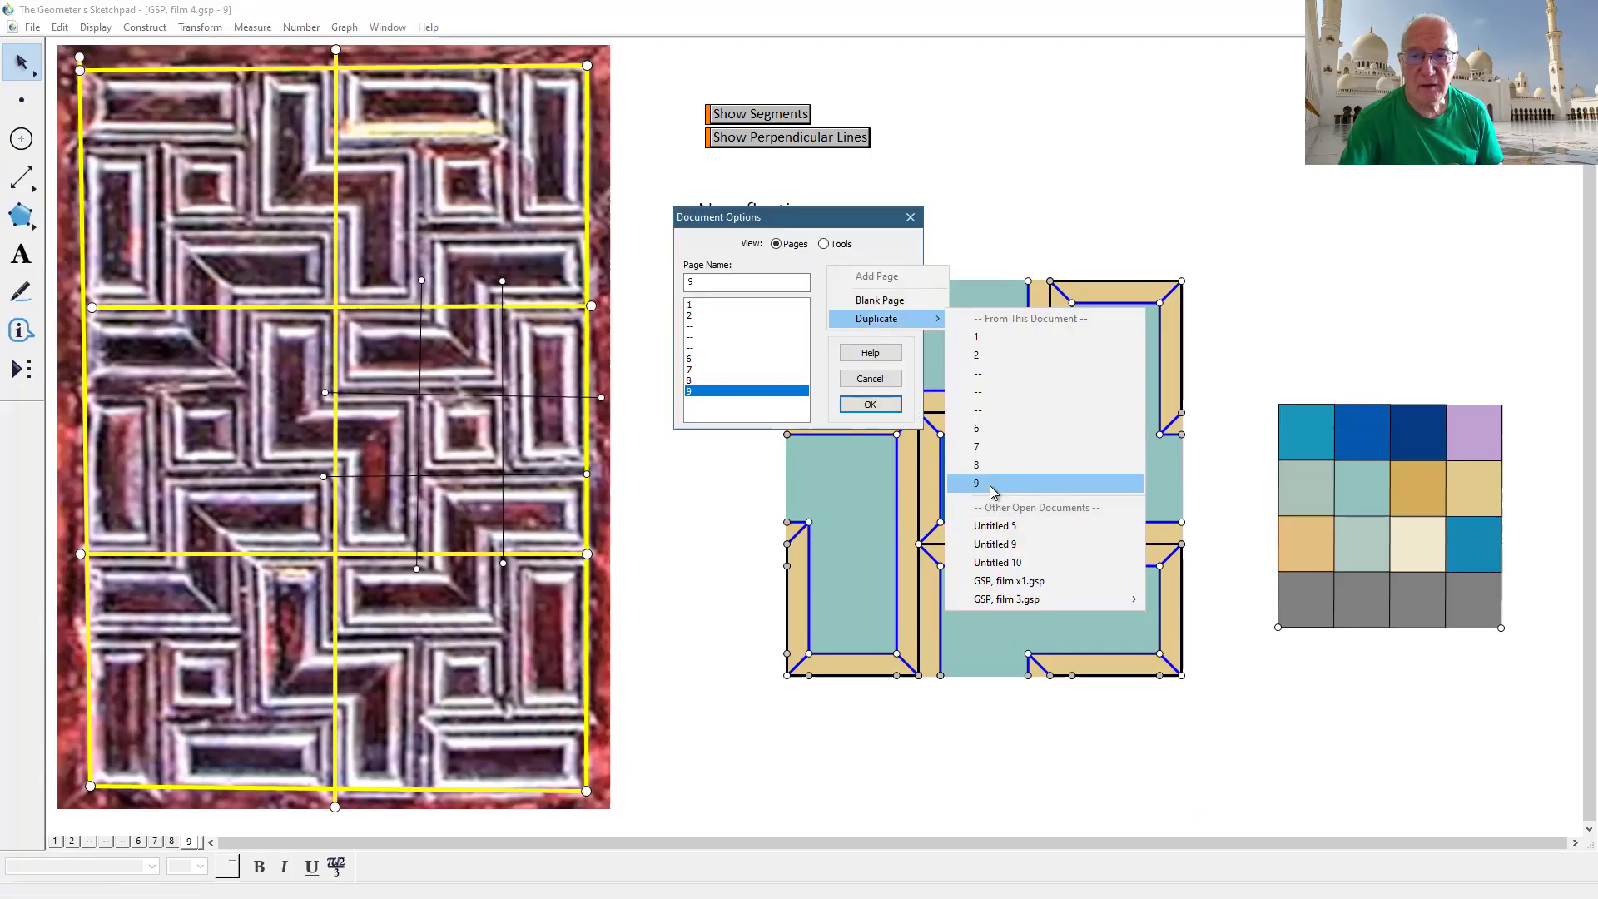
pyautogui.click(991, 484)
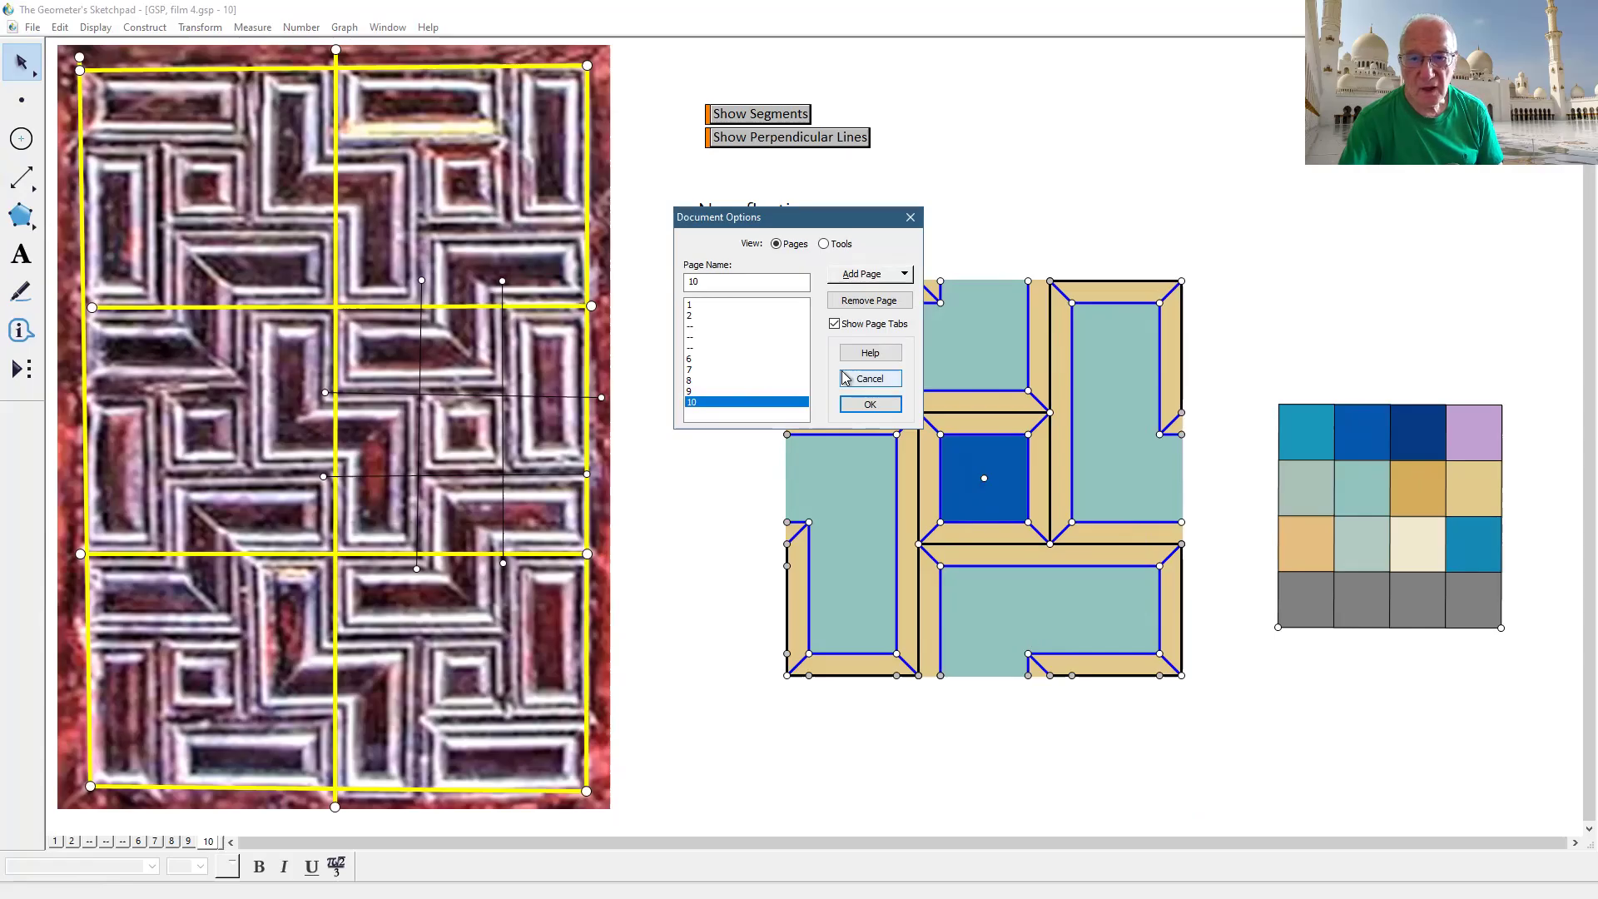
pyautogui.click(865, 405)
pyautogui.moveTo(1264, 358); pyautogui.dragTo(1274, 556)
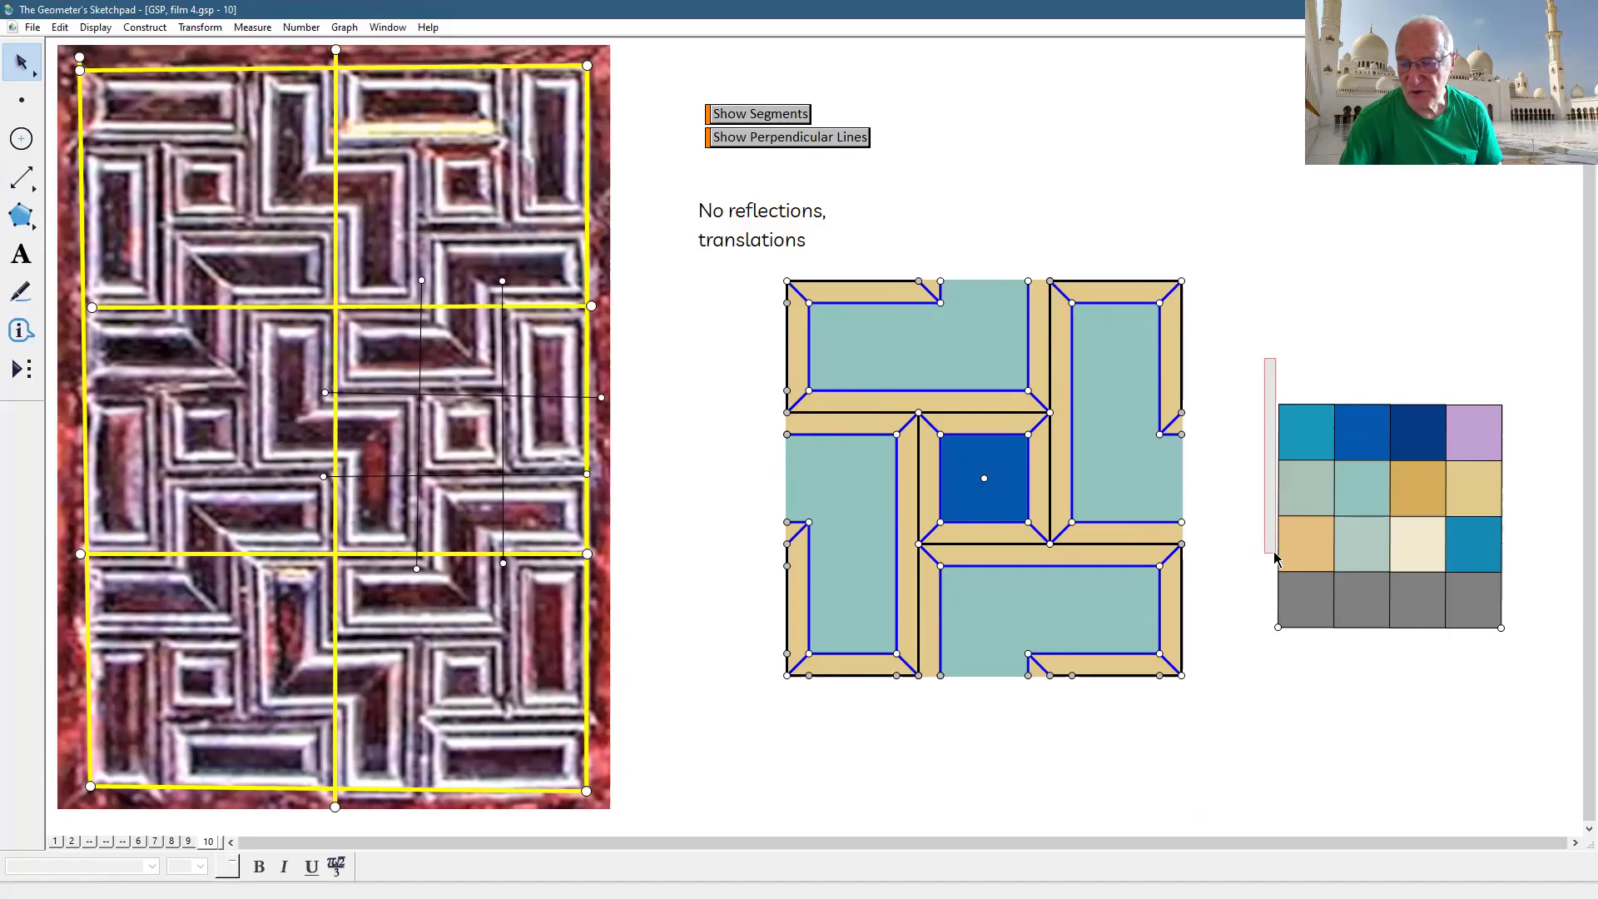
pyautogui.moveTo(1275, 556)
pyautogui.mouseDown()
pyautogui.moveTo(1476, 666)
pyautogui.moveTo(1497, 738)
pyautogui.mouseUp()
pyautogui.click(1498, 740)
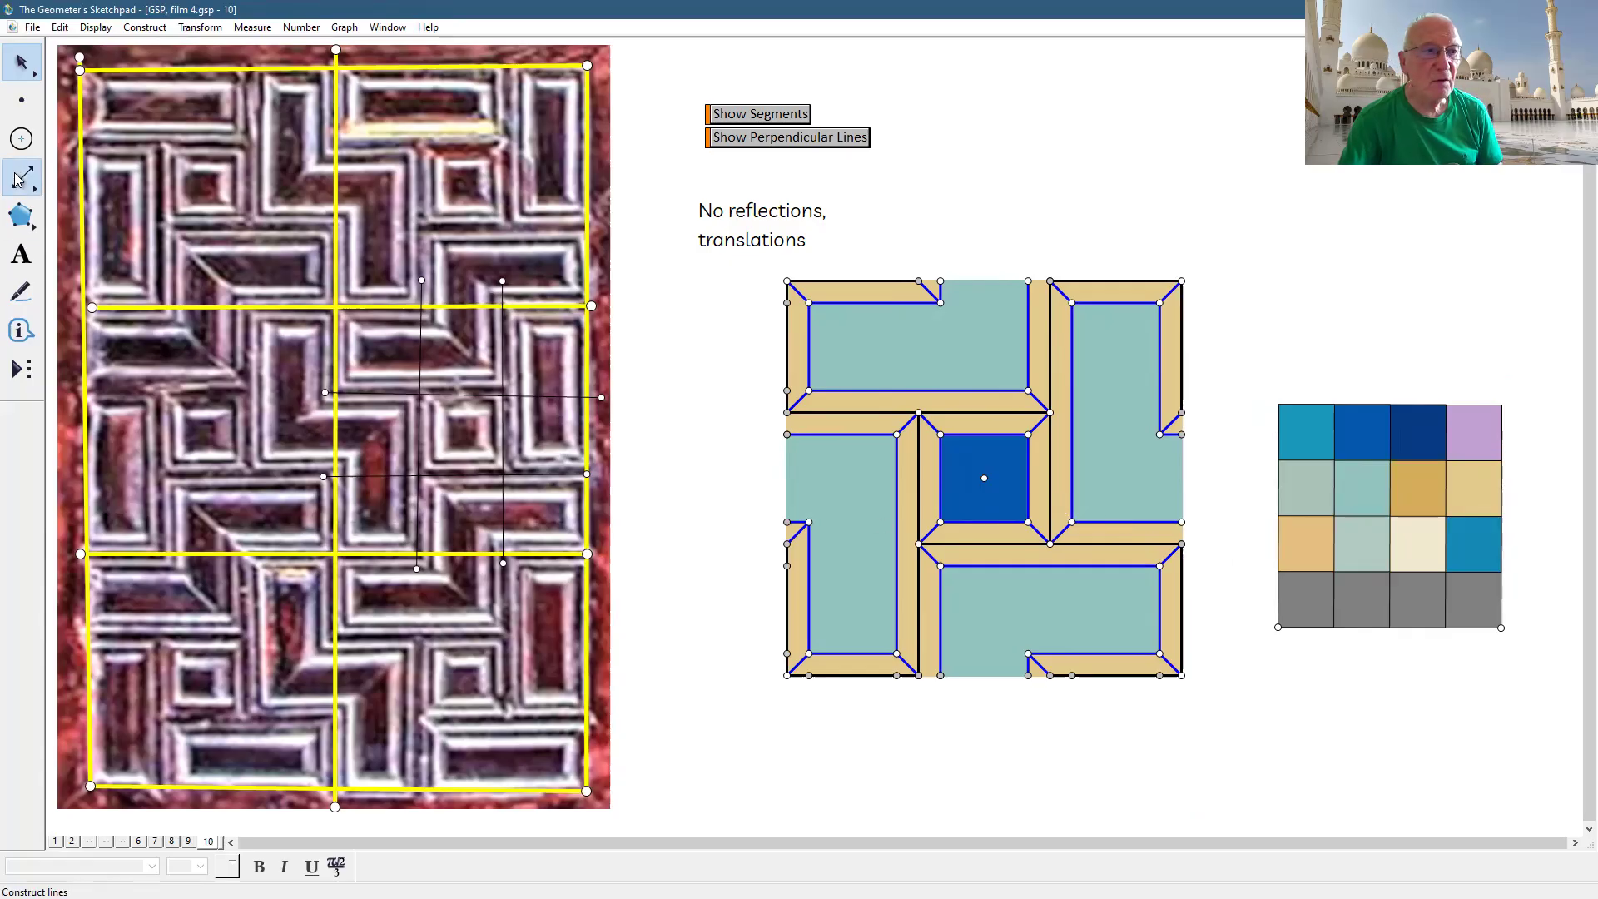
# - Recolour all segments with the cream of the palette's third swatch in the third row, using a custom colour
pyautogui.moveTo(19, 178); pyautogui.dragTo(70, 176)
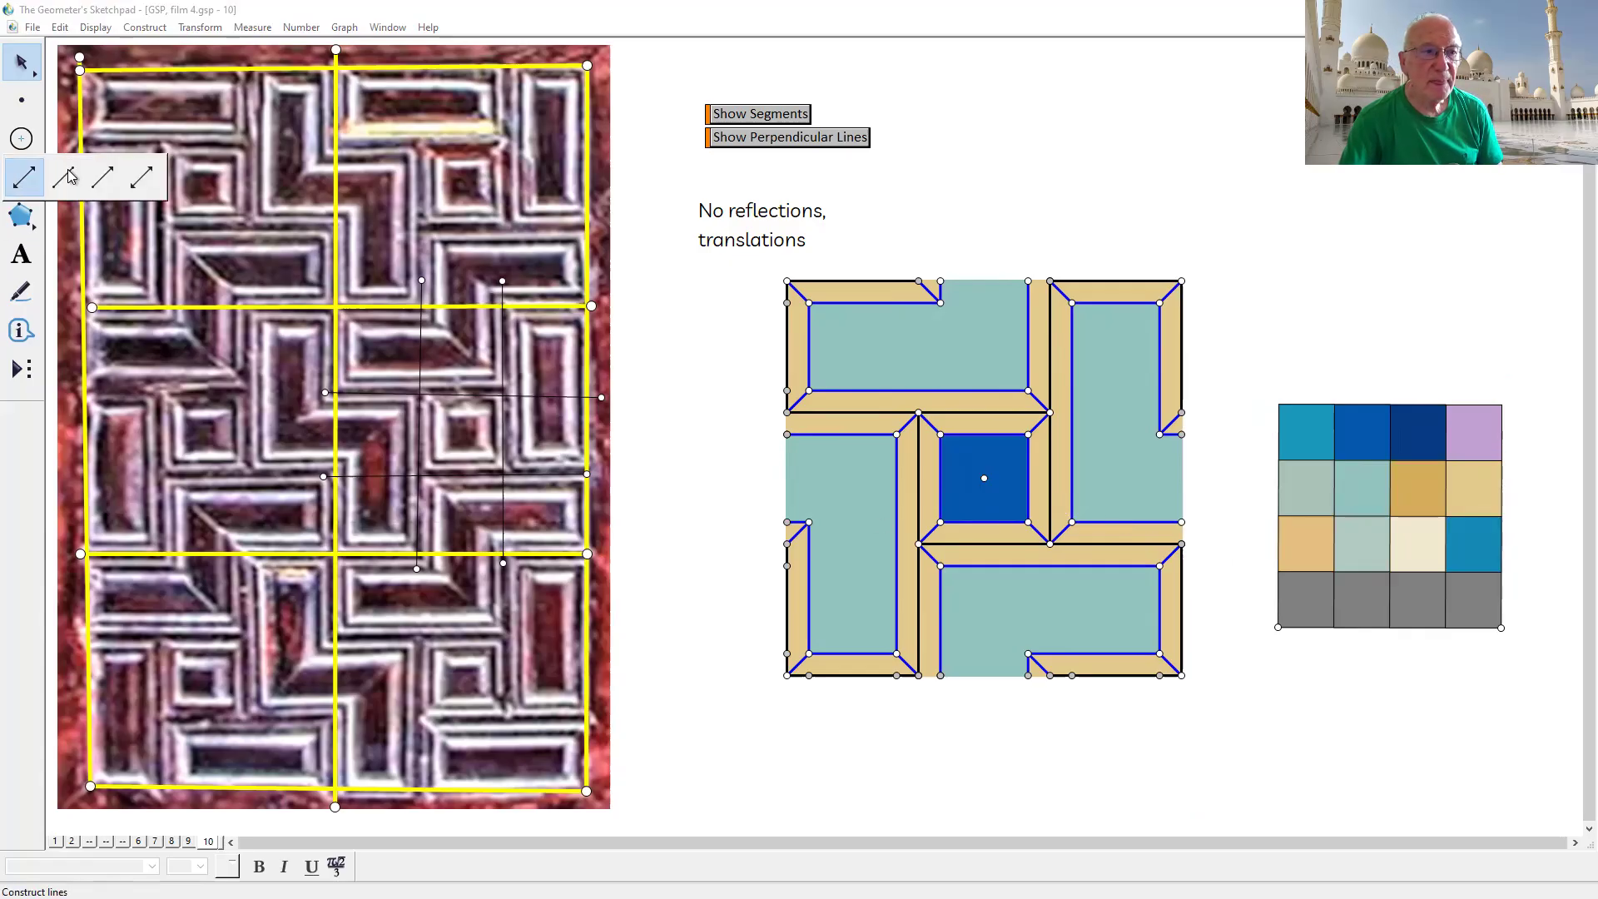
pyautogui.click(60, 26)
pyautogui.click(136, 188)
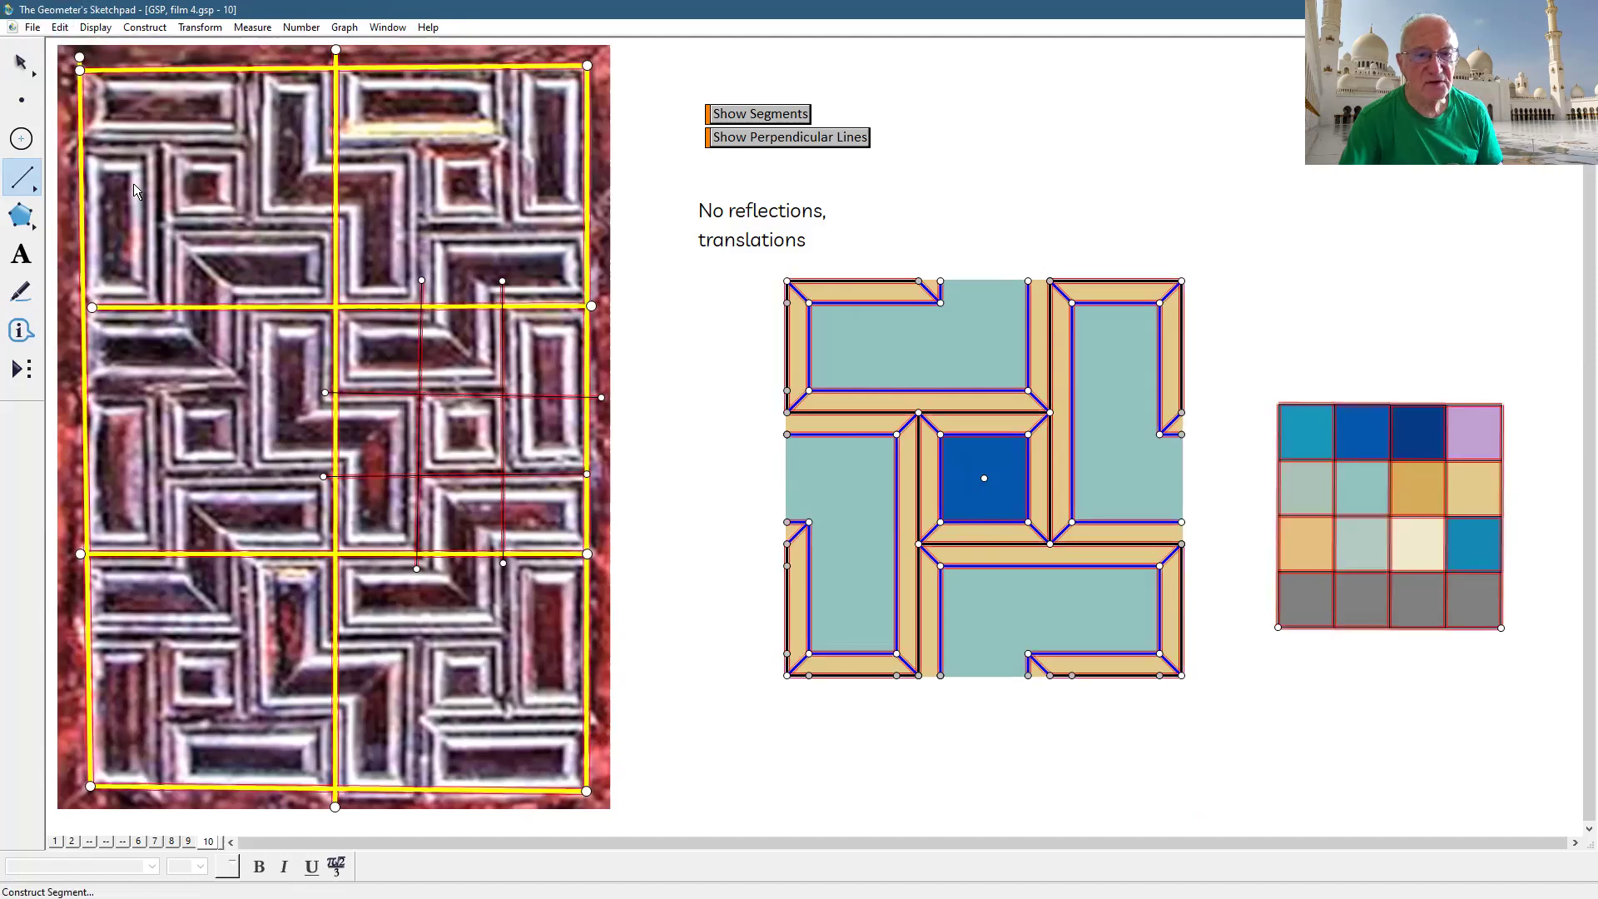
pyautogui.click(21, 62)
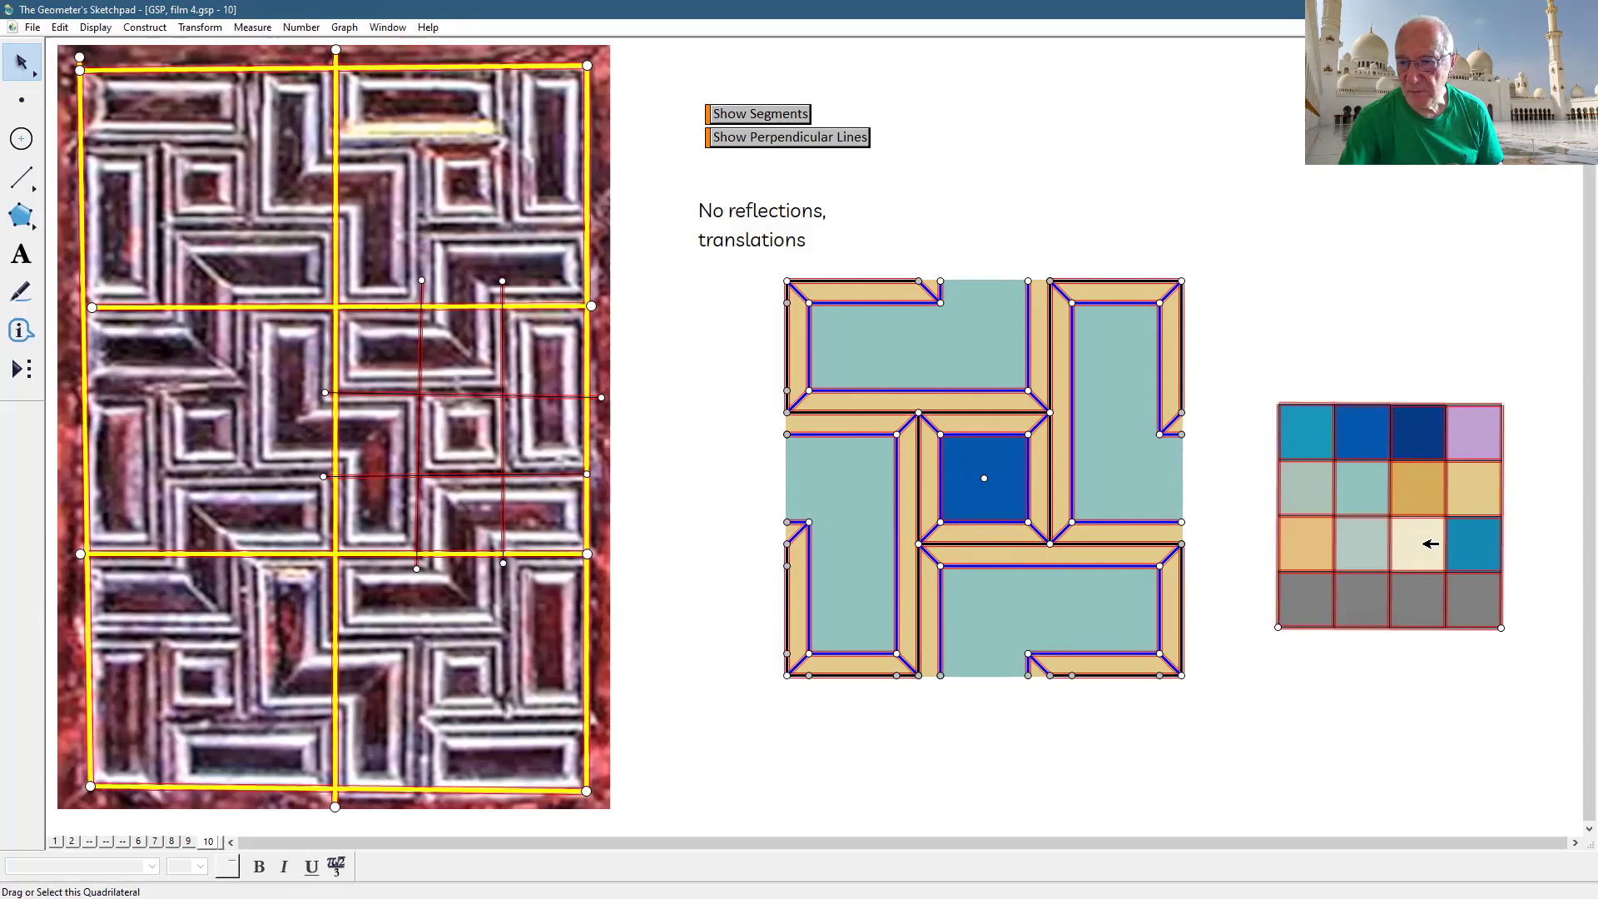
pyautogui.keyDown('shift'); pyautogui.click(1430, 543); pyautogui.keyUp('shift')
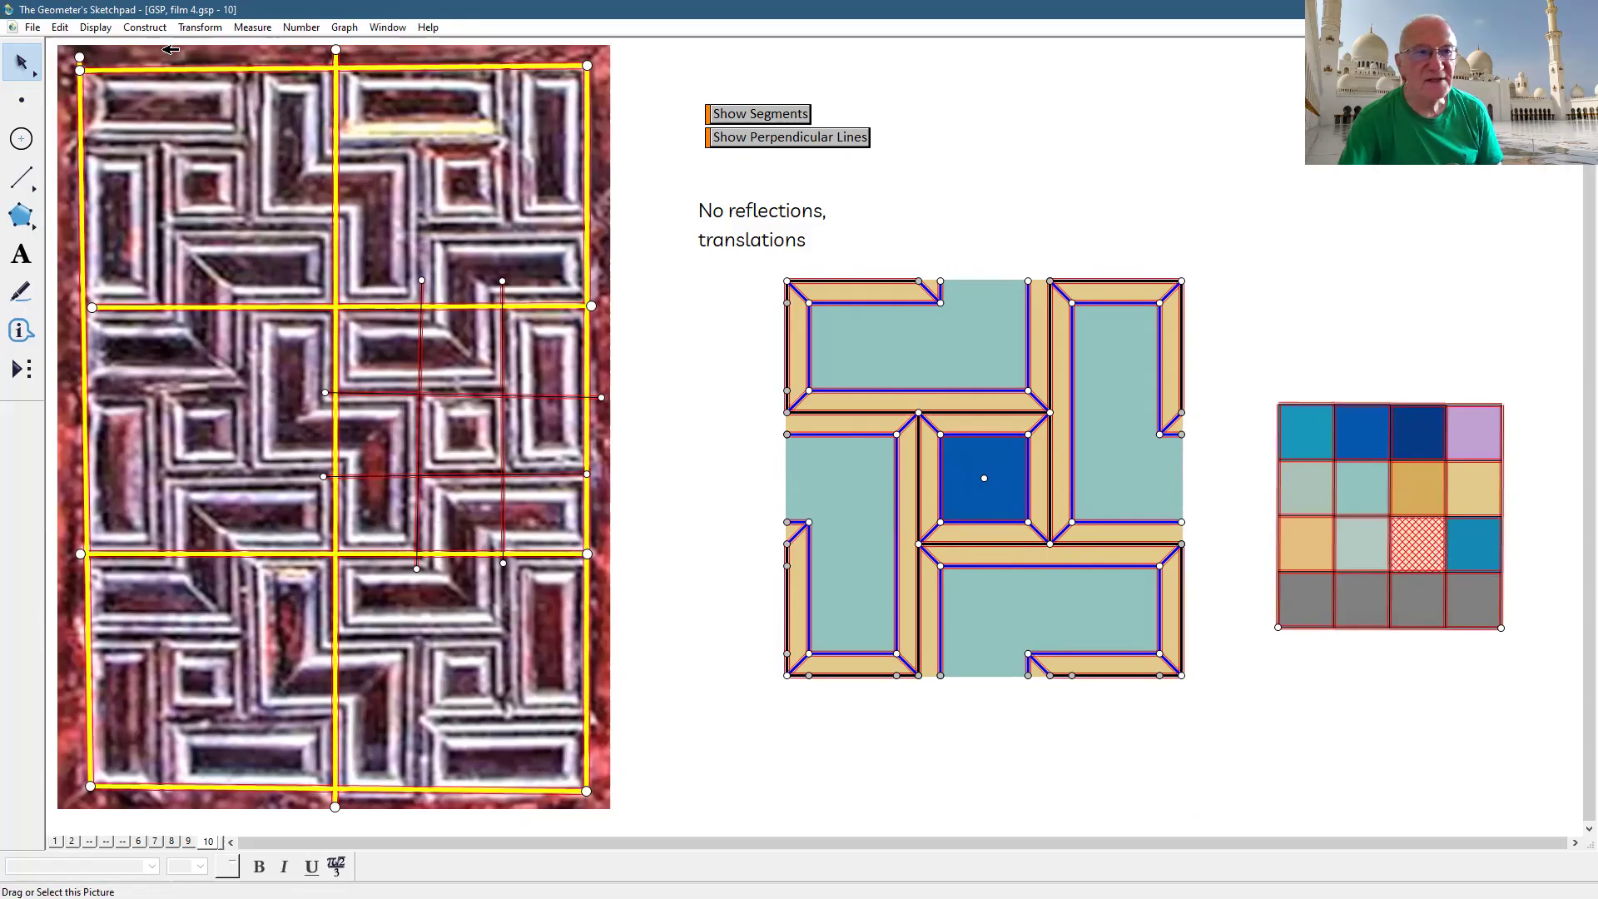
pyautogui.click(109, 29)
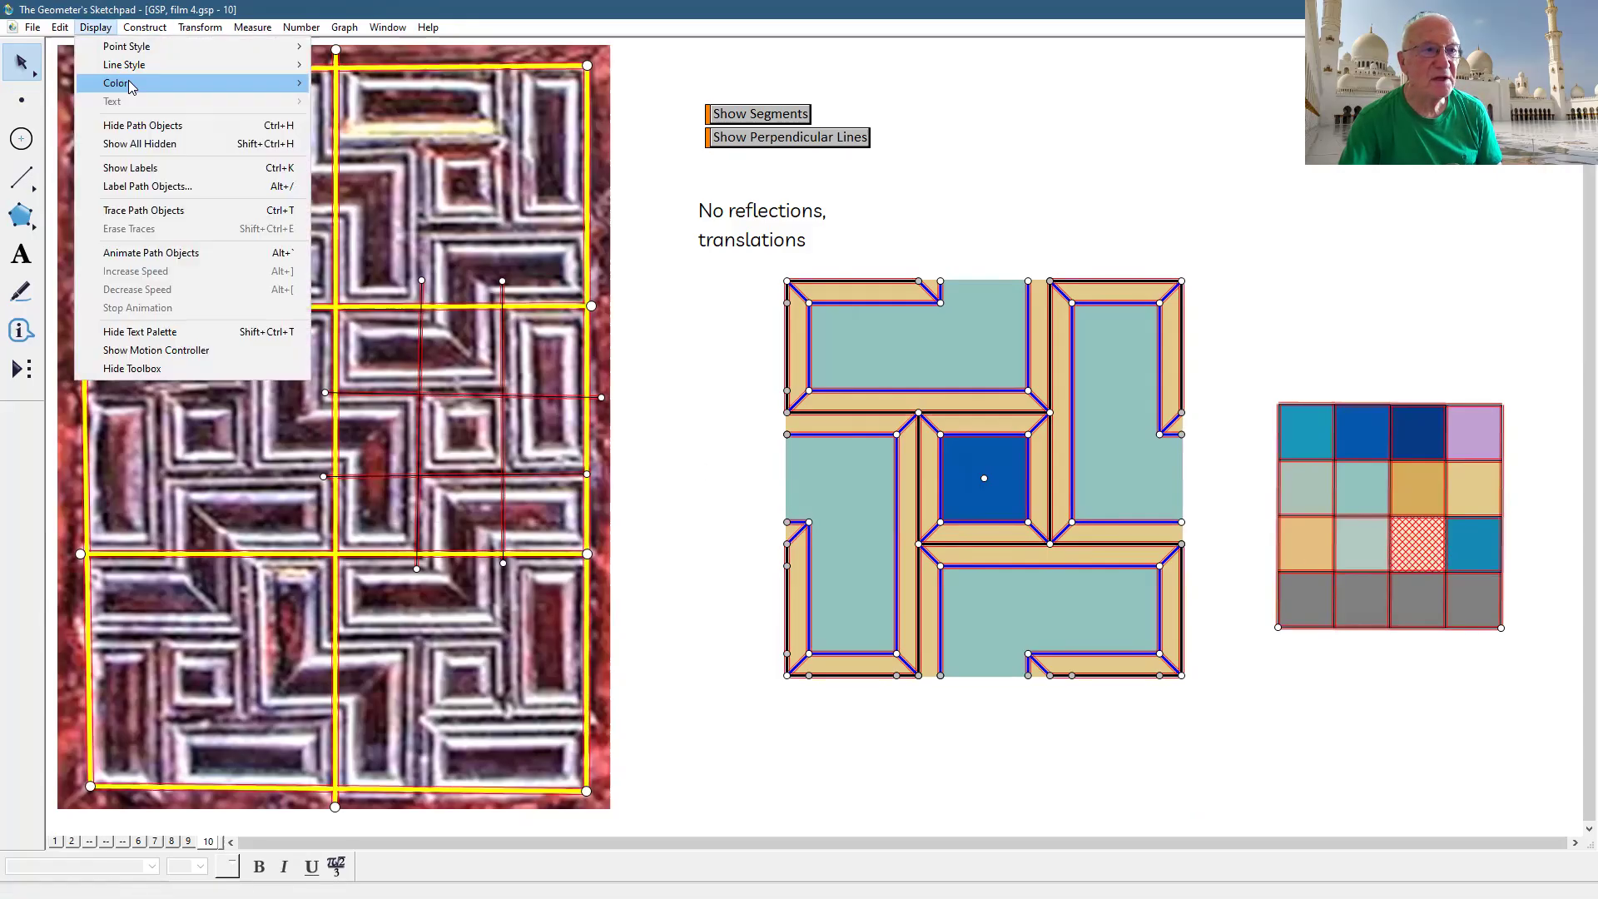
pyautogui.click(358, 311)
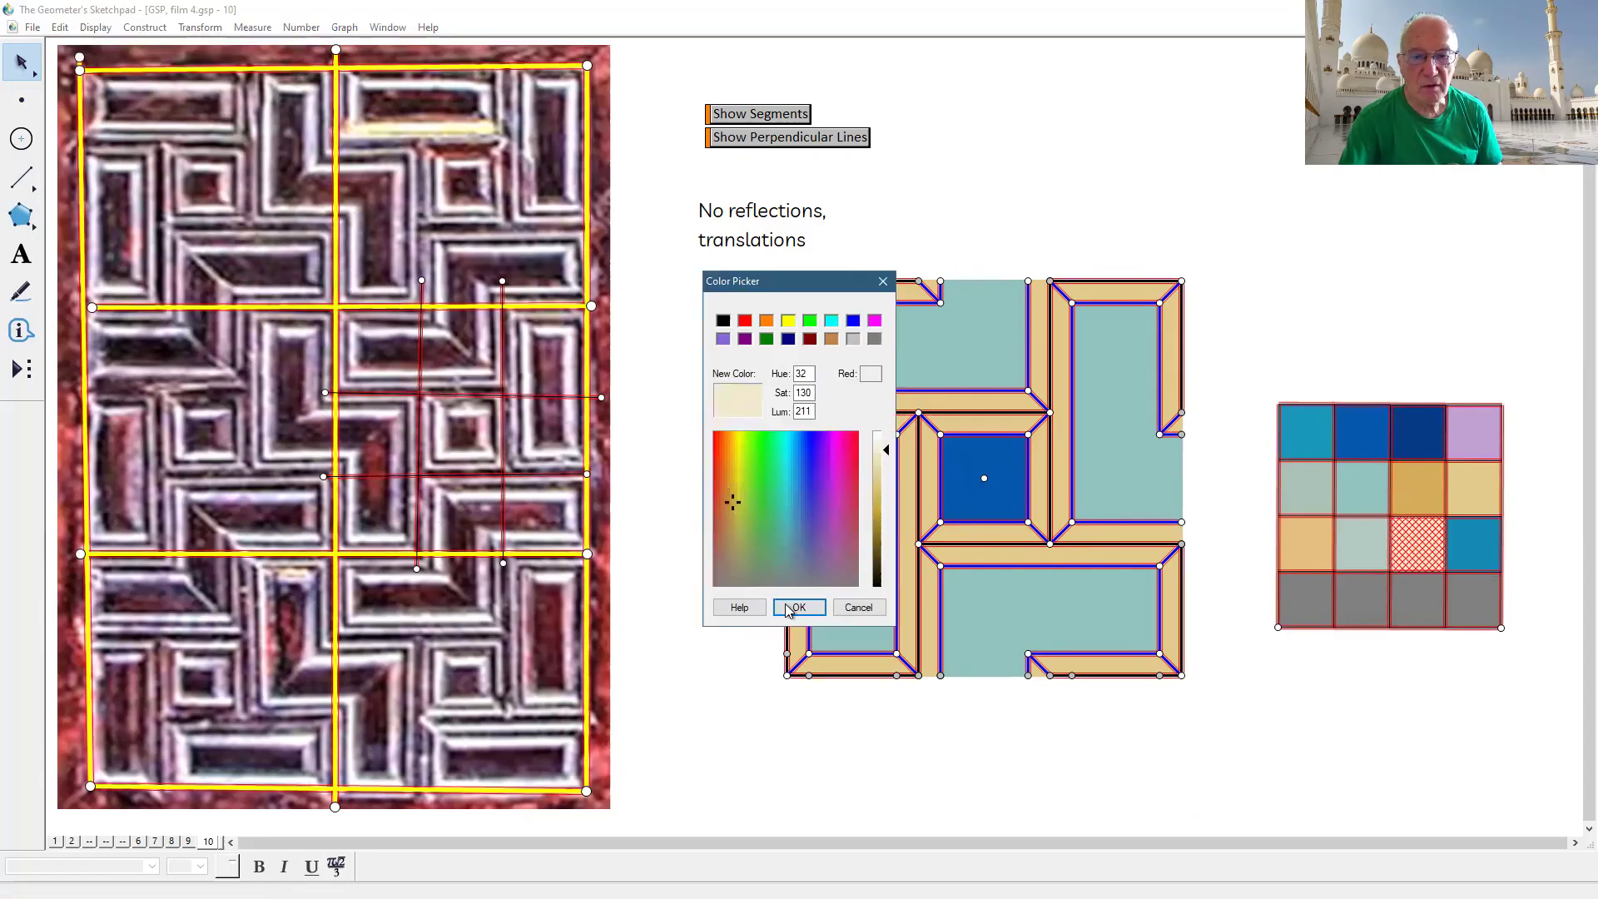
pyautogui.click(790, 610)
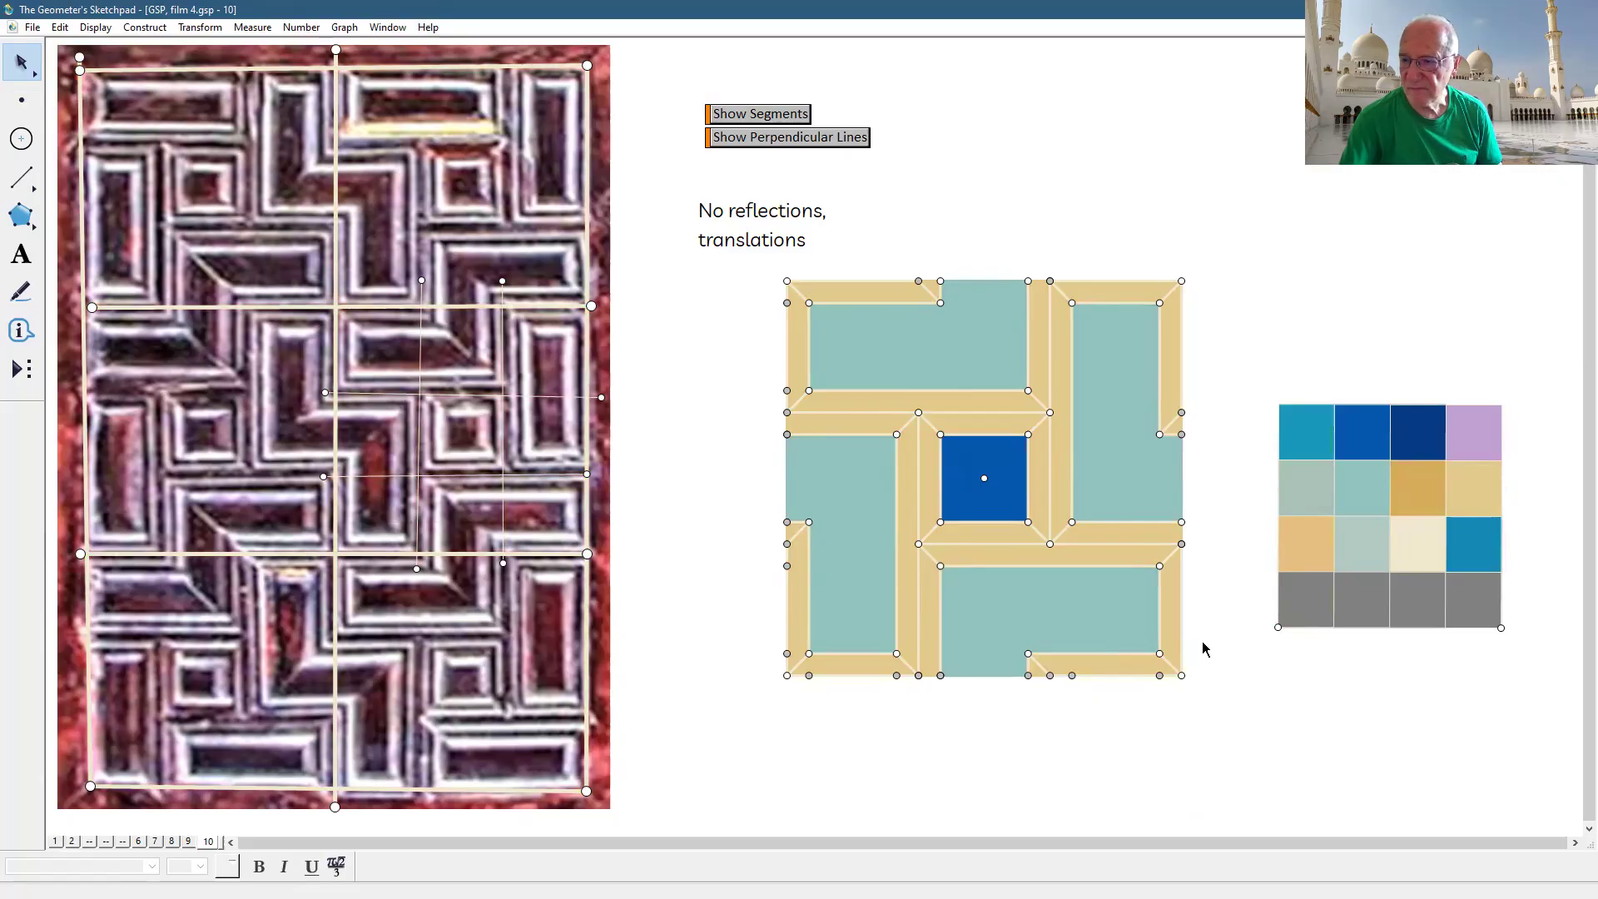
# - Recolour all segments with the dark blue of the palette's third top-row swatch, using a custom colour
pyautogui.click(21, 177)
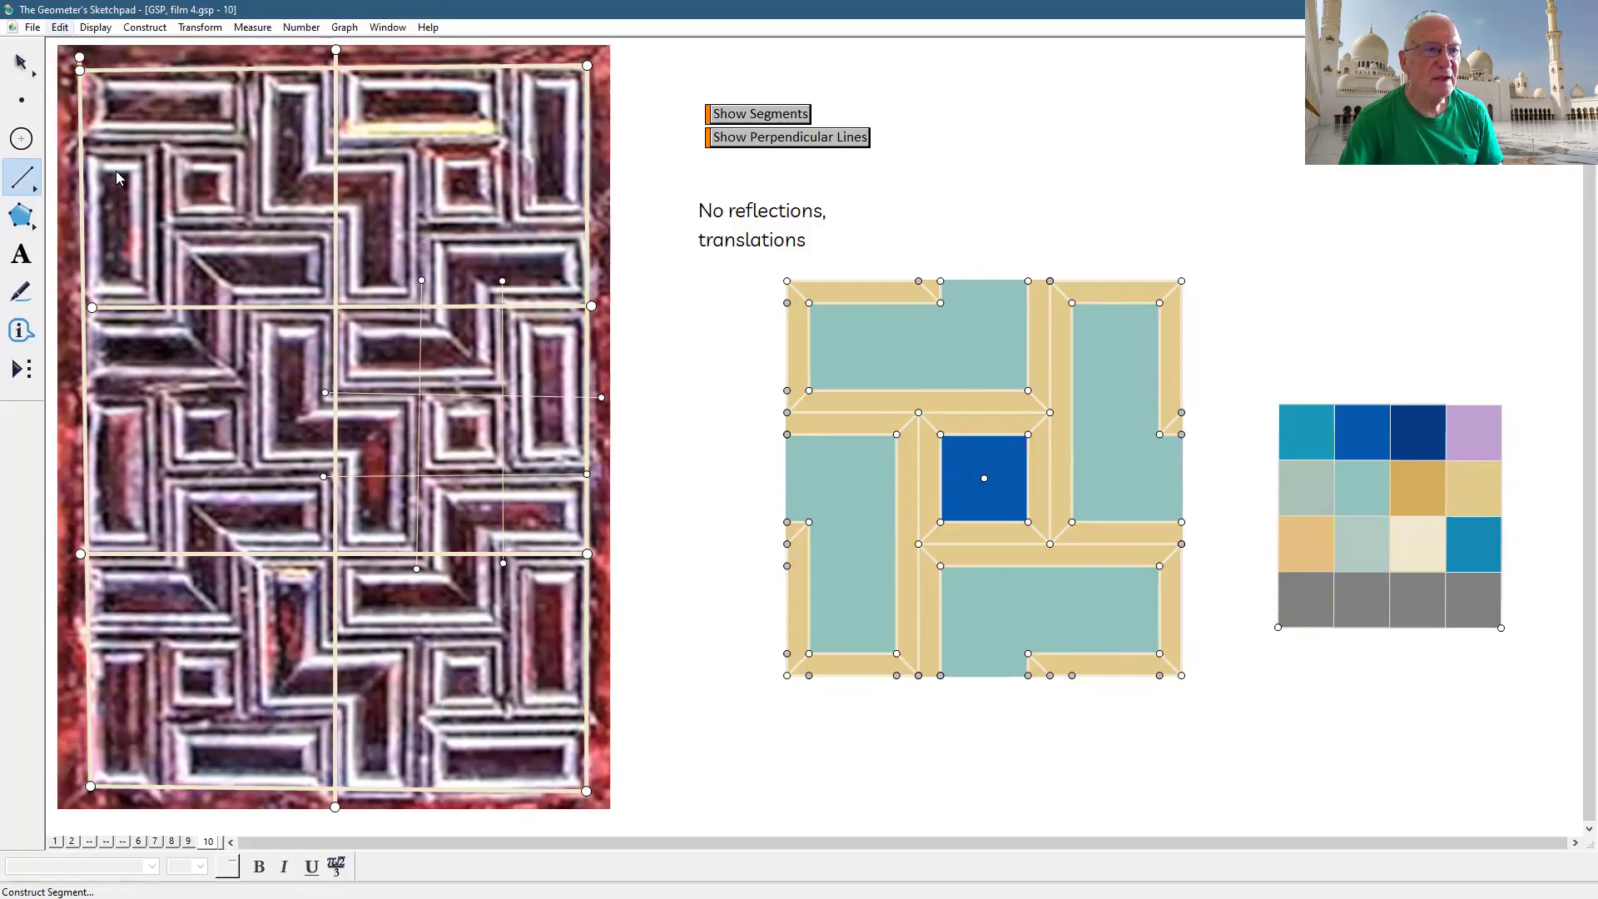
pyautogui.click(60, 28)
pyautogui.click(121, 187)
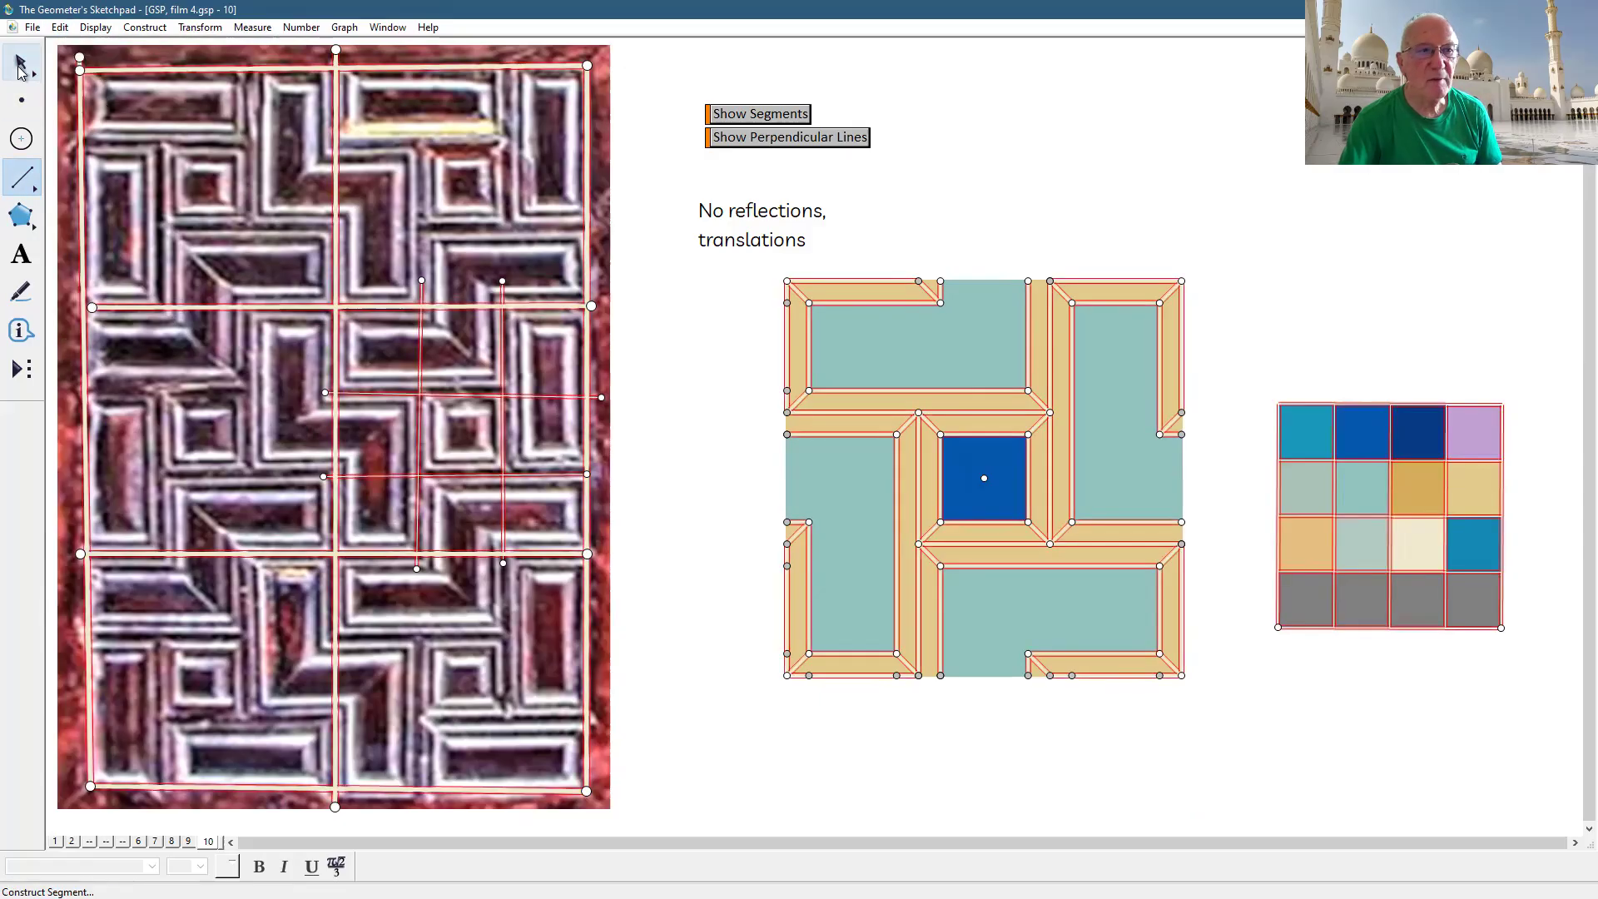
pyautogui.click(1429, 432)
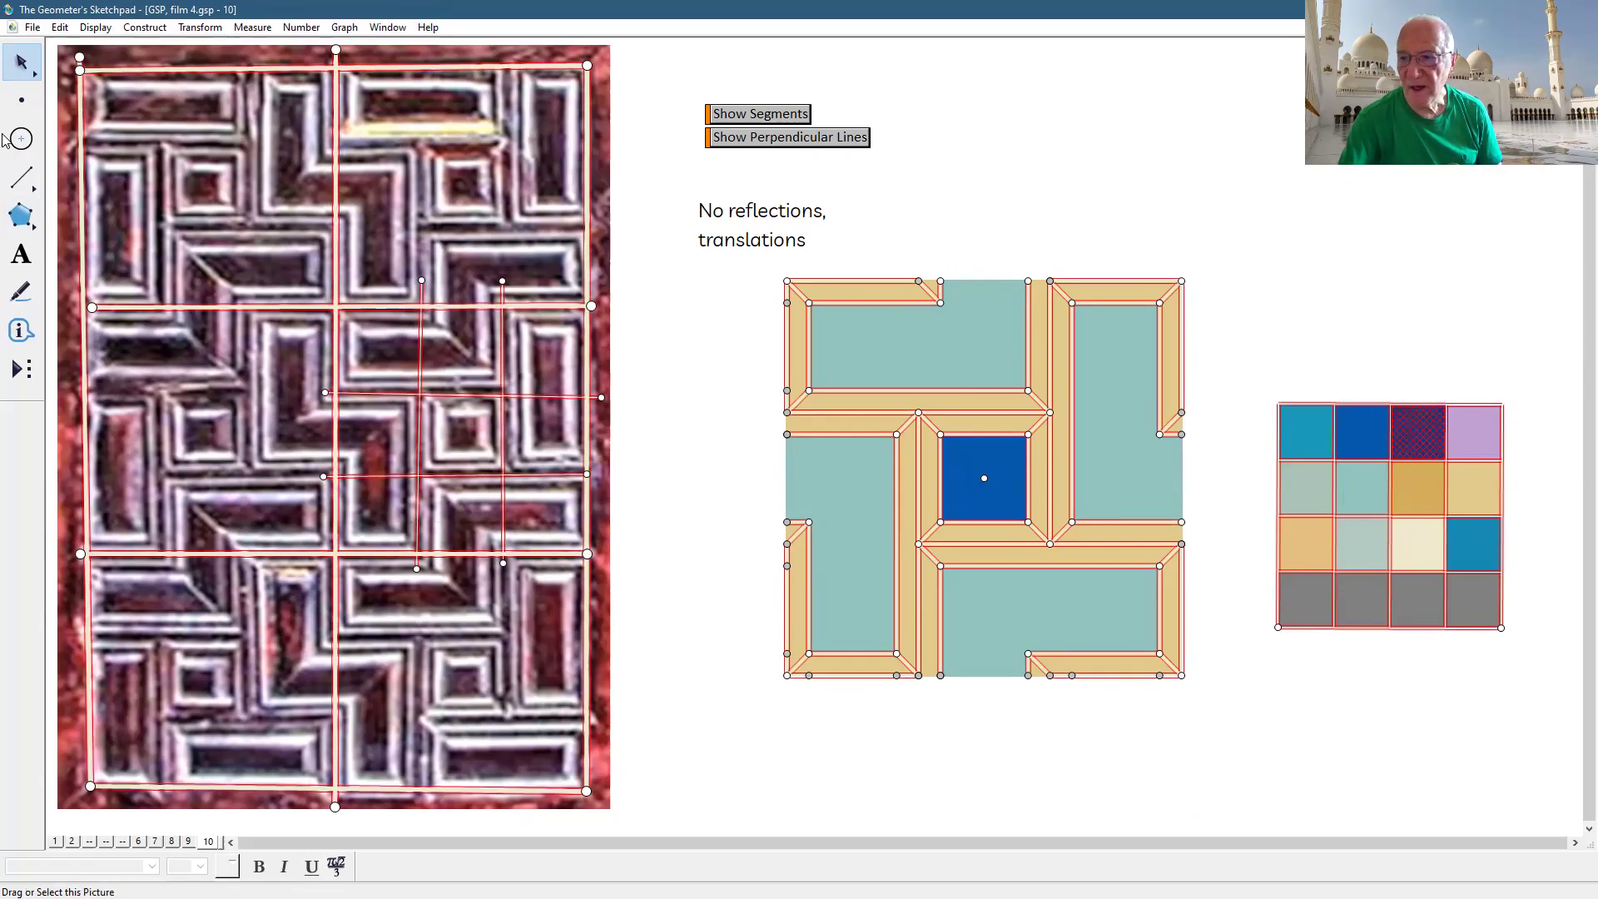
pyautogui.click(97, 27)
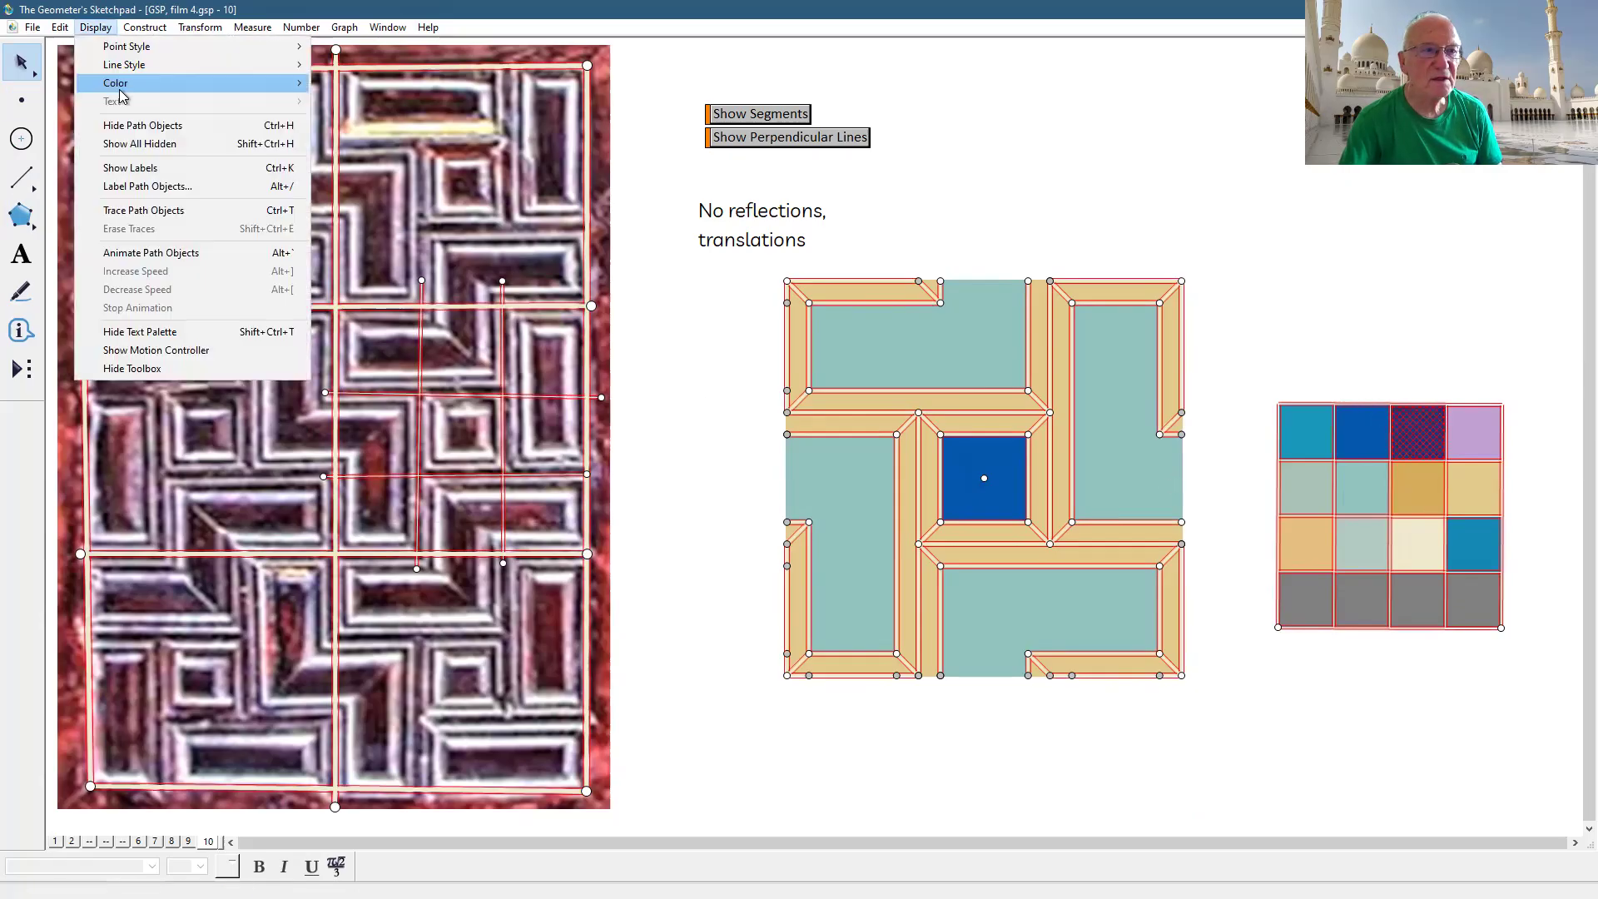
pyautogui.moveTo(124, 83)
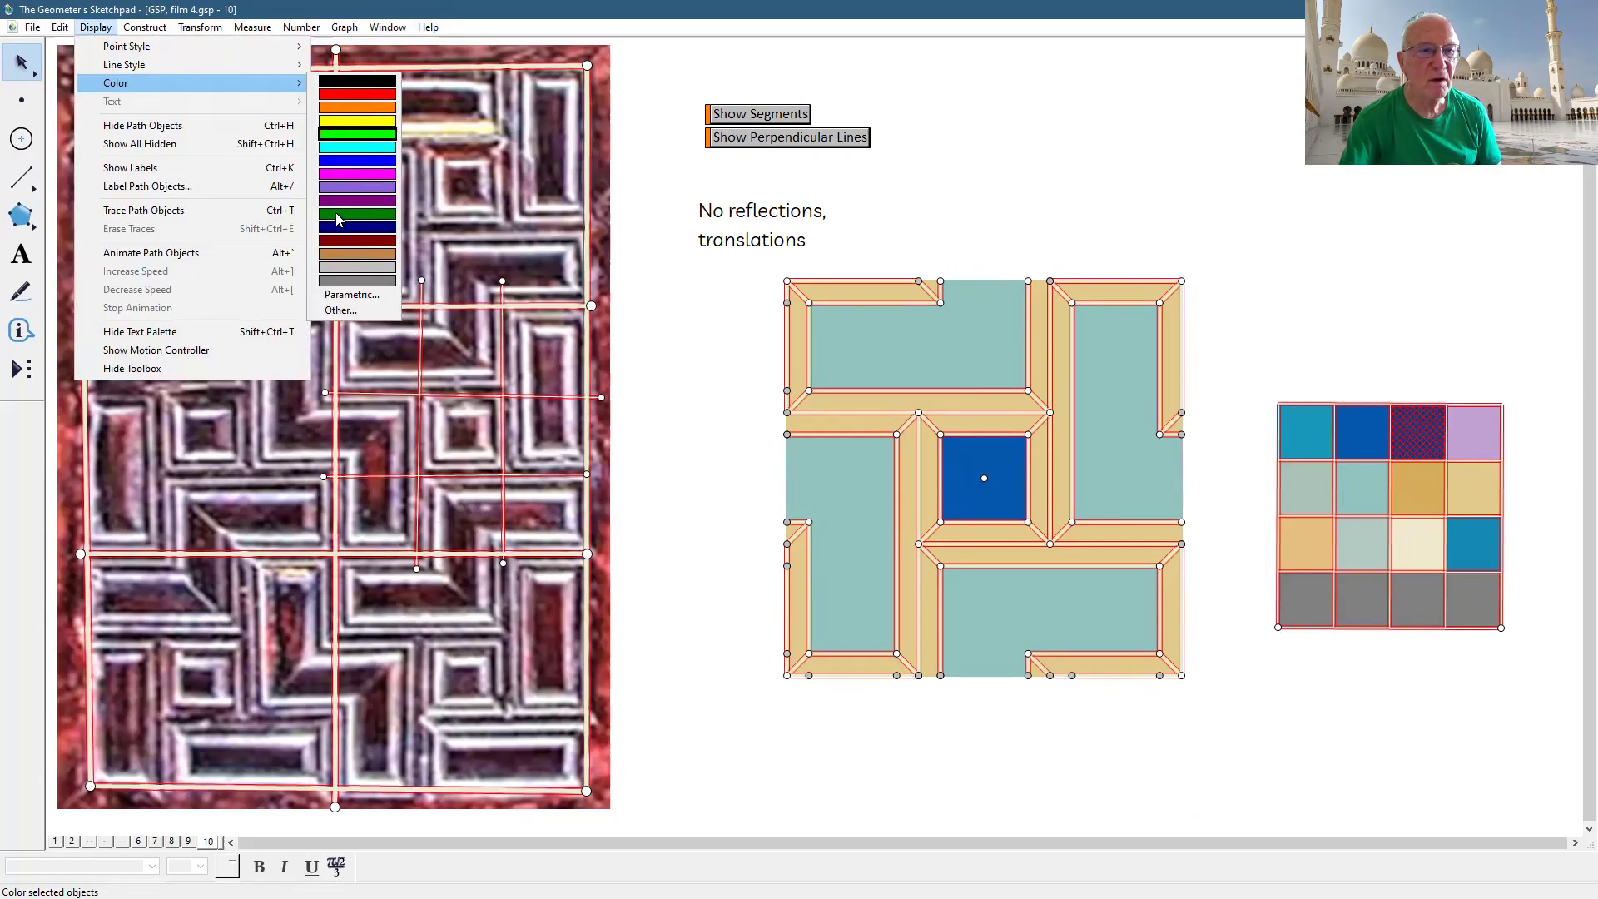
pyautogui.click(341, 313)
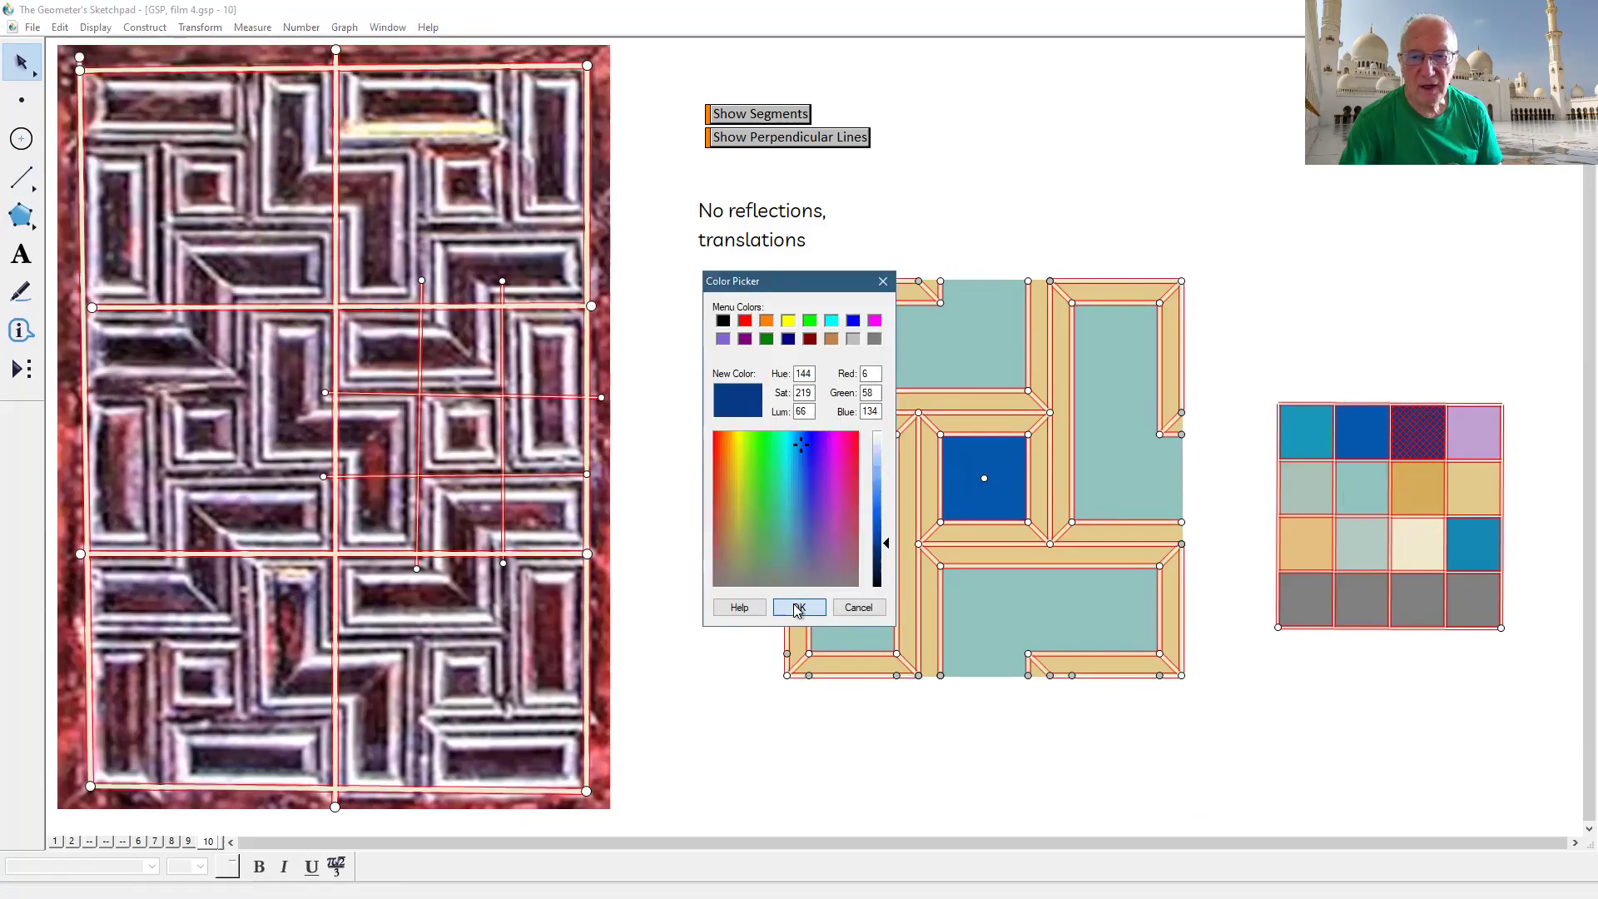
pyautogui.click(798, 608)
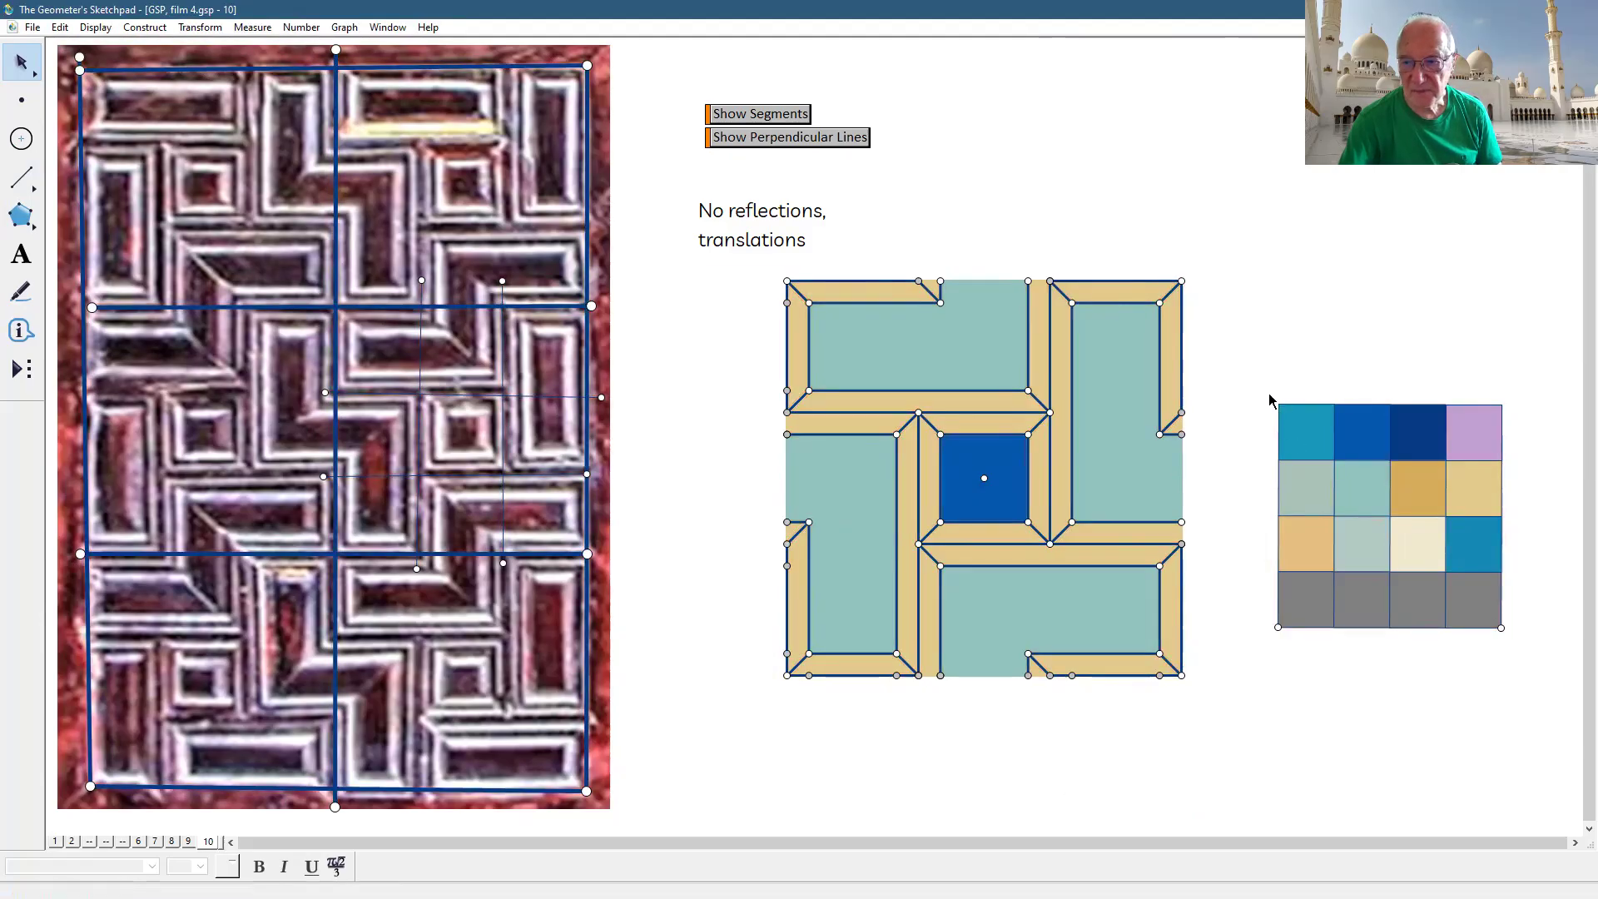
# - Delete the whole colour palette beside the square unit
pyautogui.moveTo(1251, 367); pyautogui.dragTo(1536, 642)
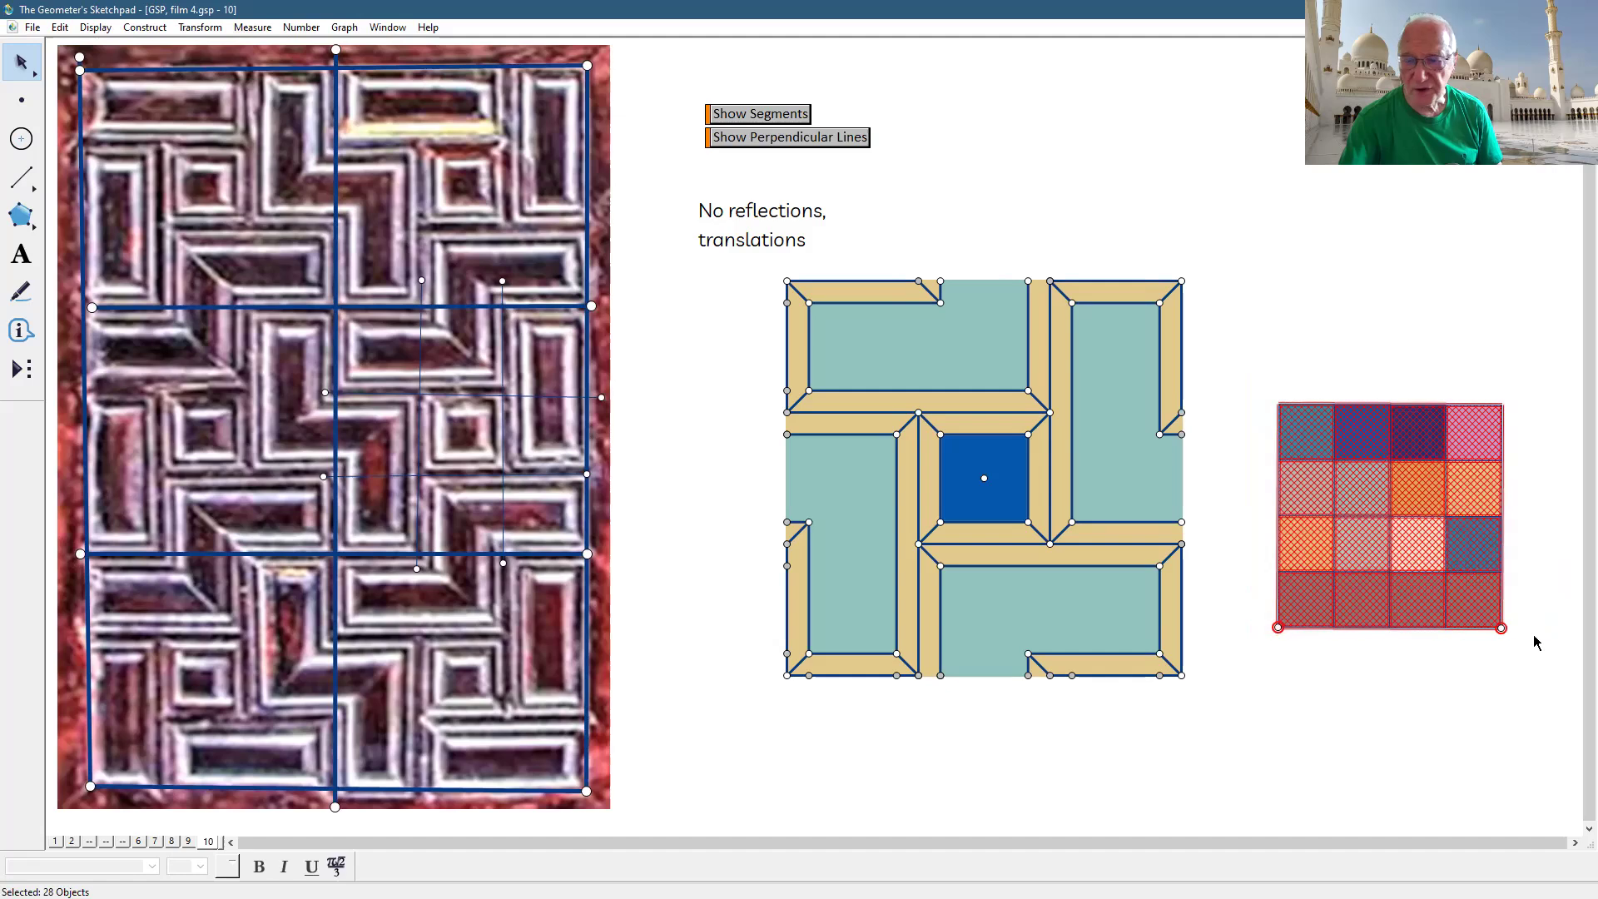
pyautogui.press('Delete')
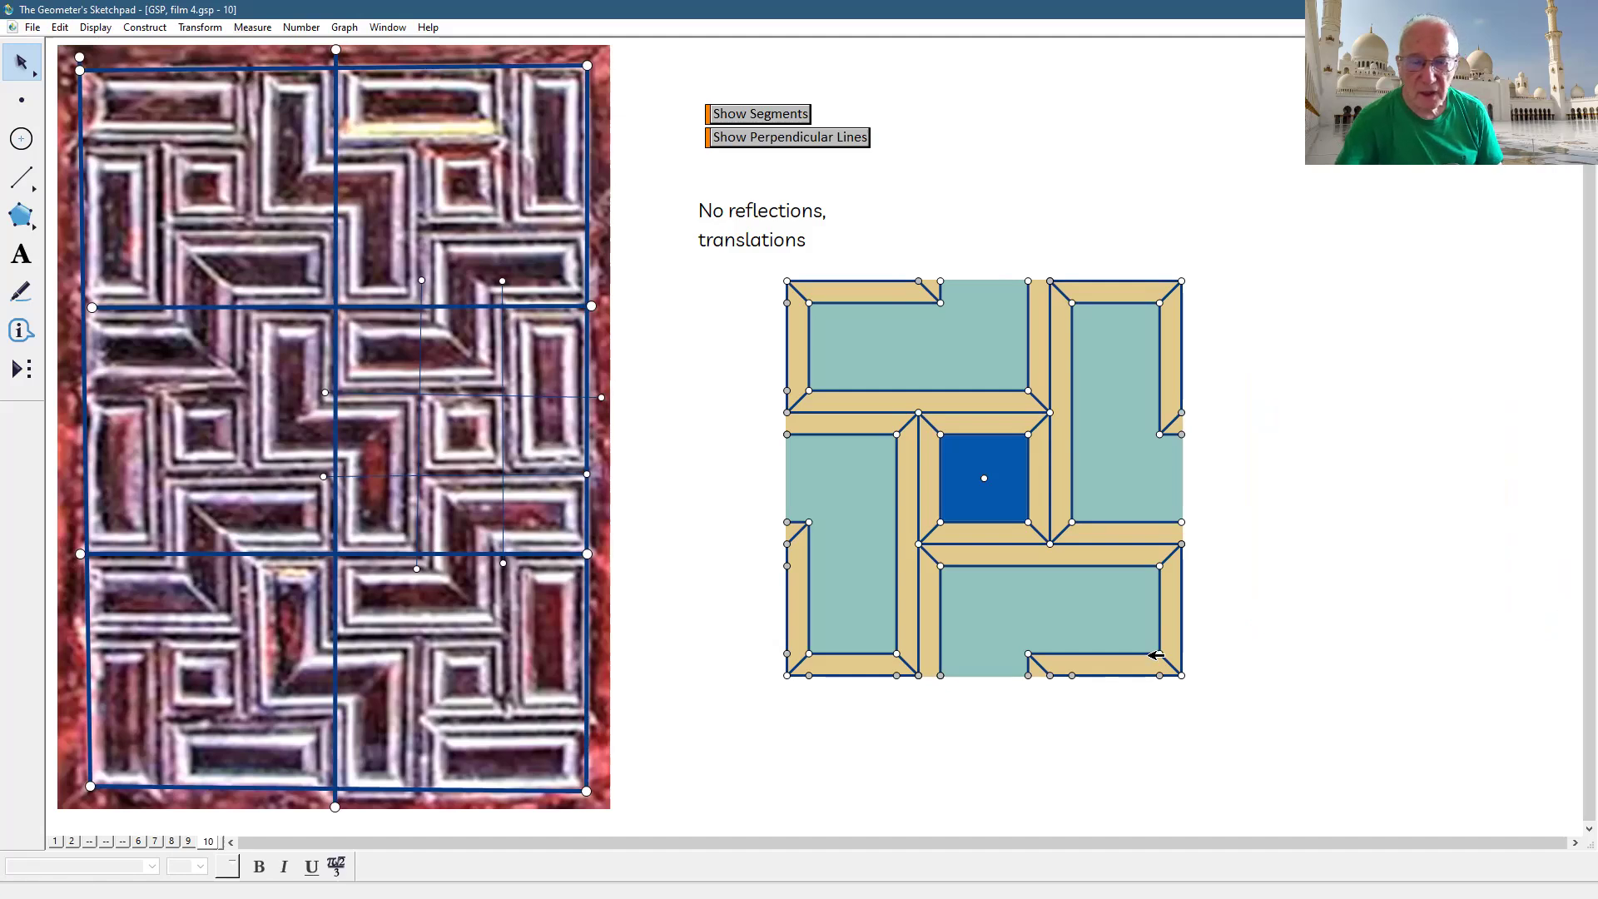
# - Apply a thinner line style to all the lines of the square repeat unit
pyautogui.moveTo(768, 273); pyautogui.dragTo(1208, 708)
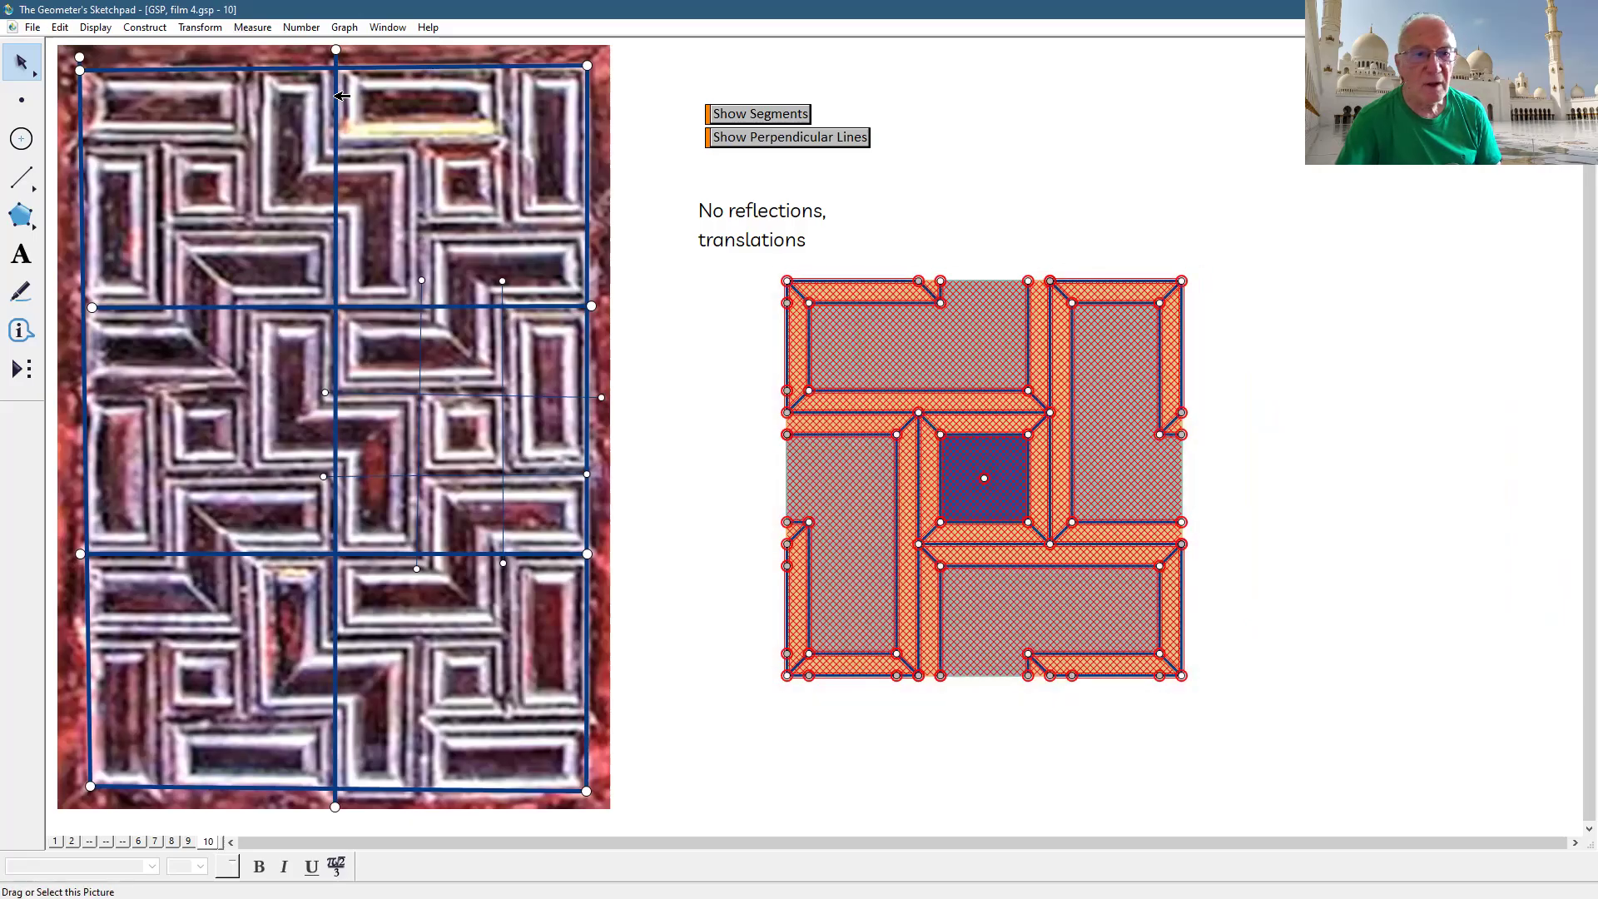
pyautogui.click(108, 33)
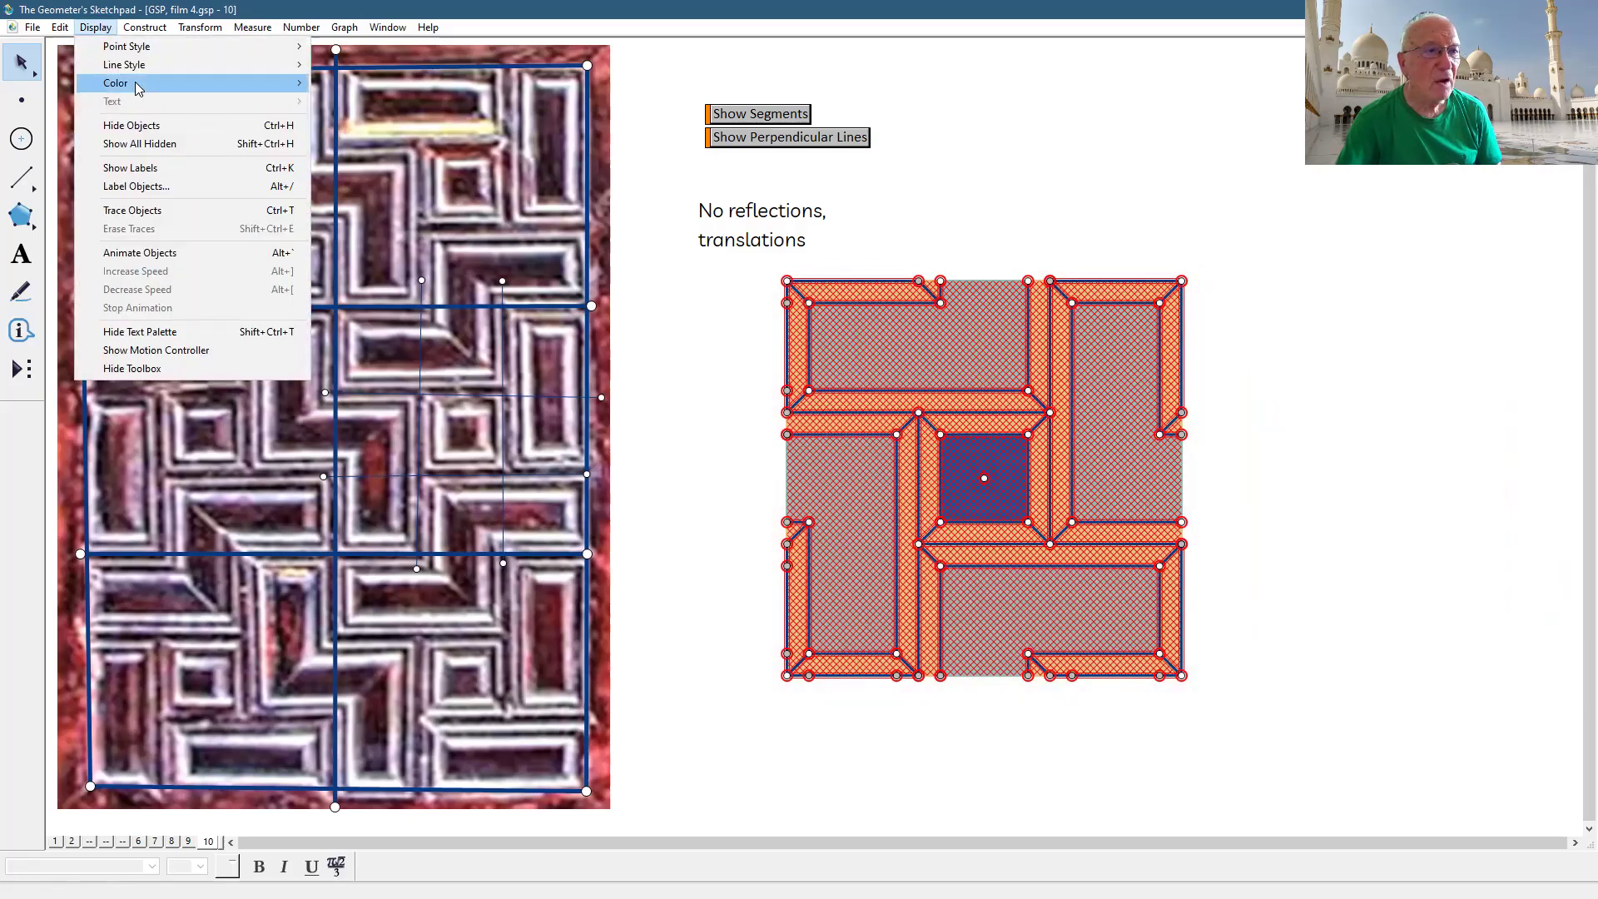
pyautogui.moveTo(146, 65)
pyautogui.click(358, 81)
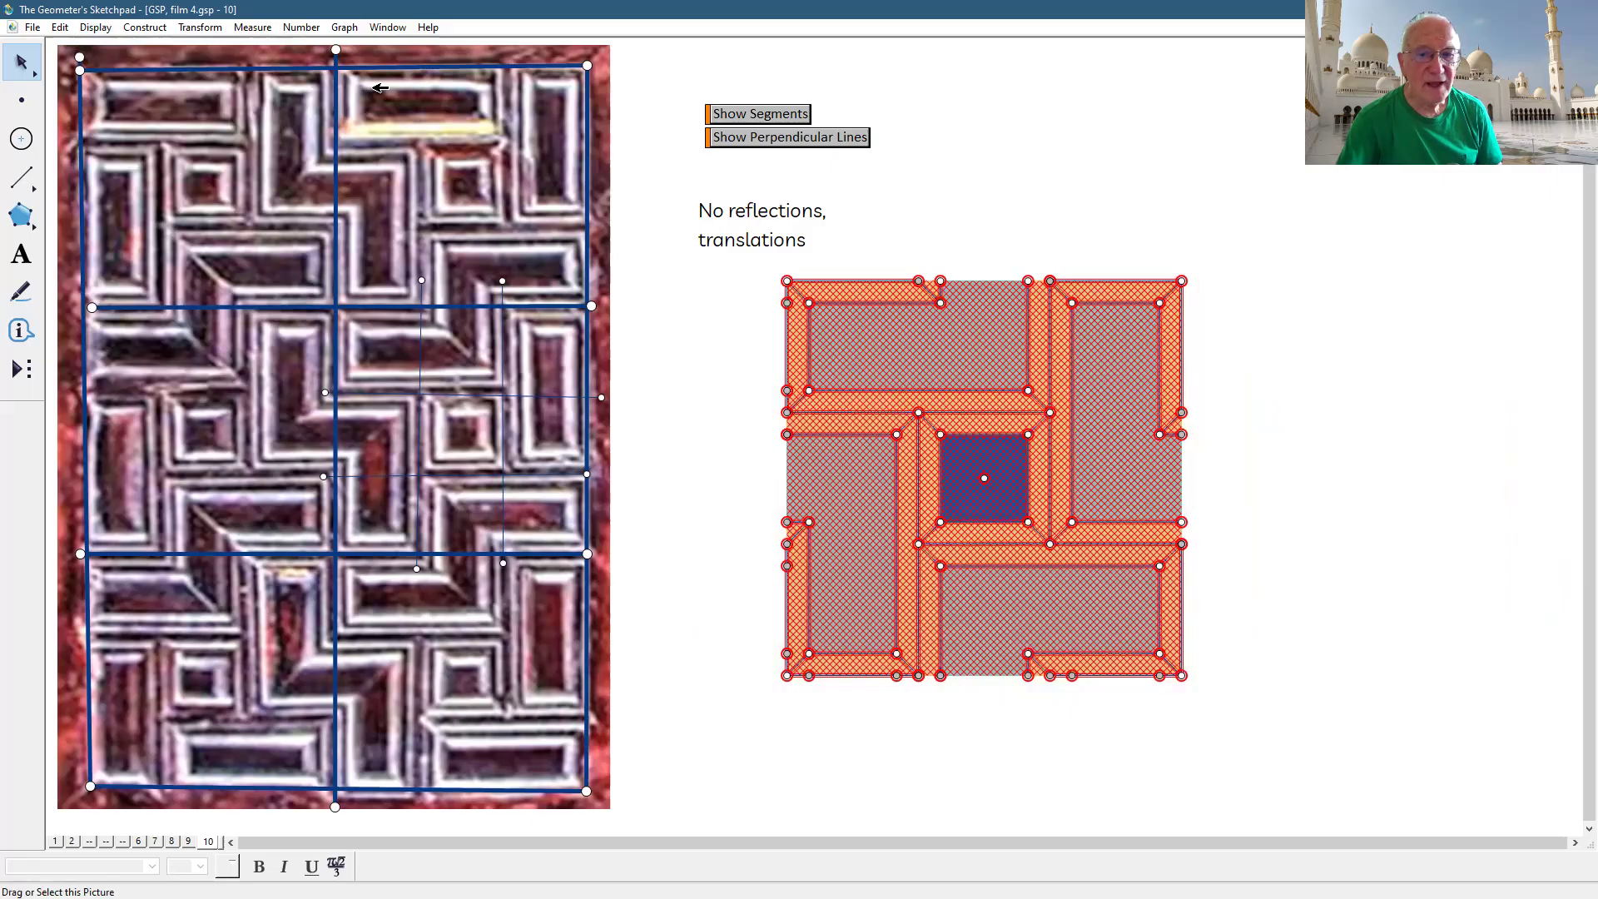
pyautogui.click(1234, 546)
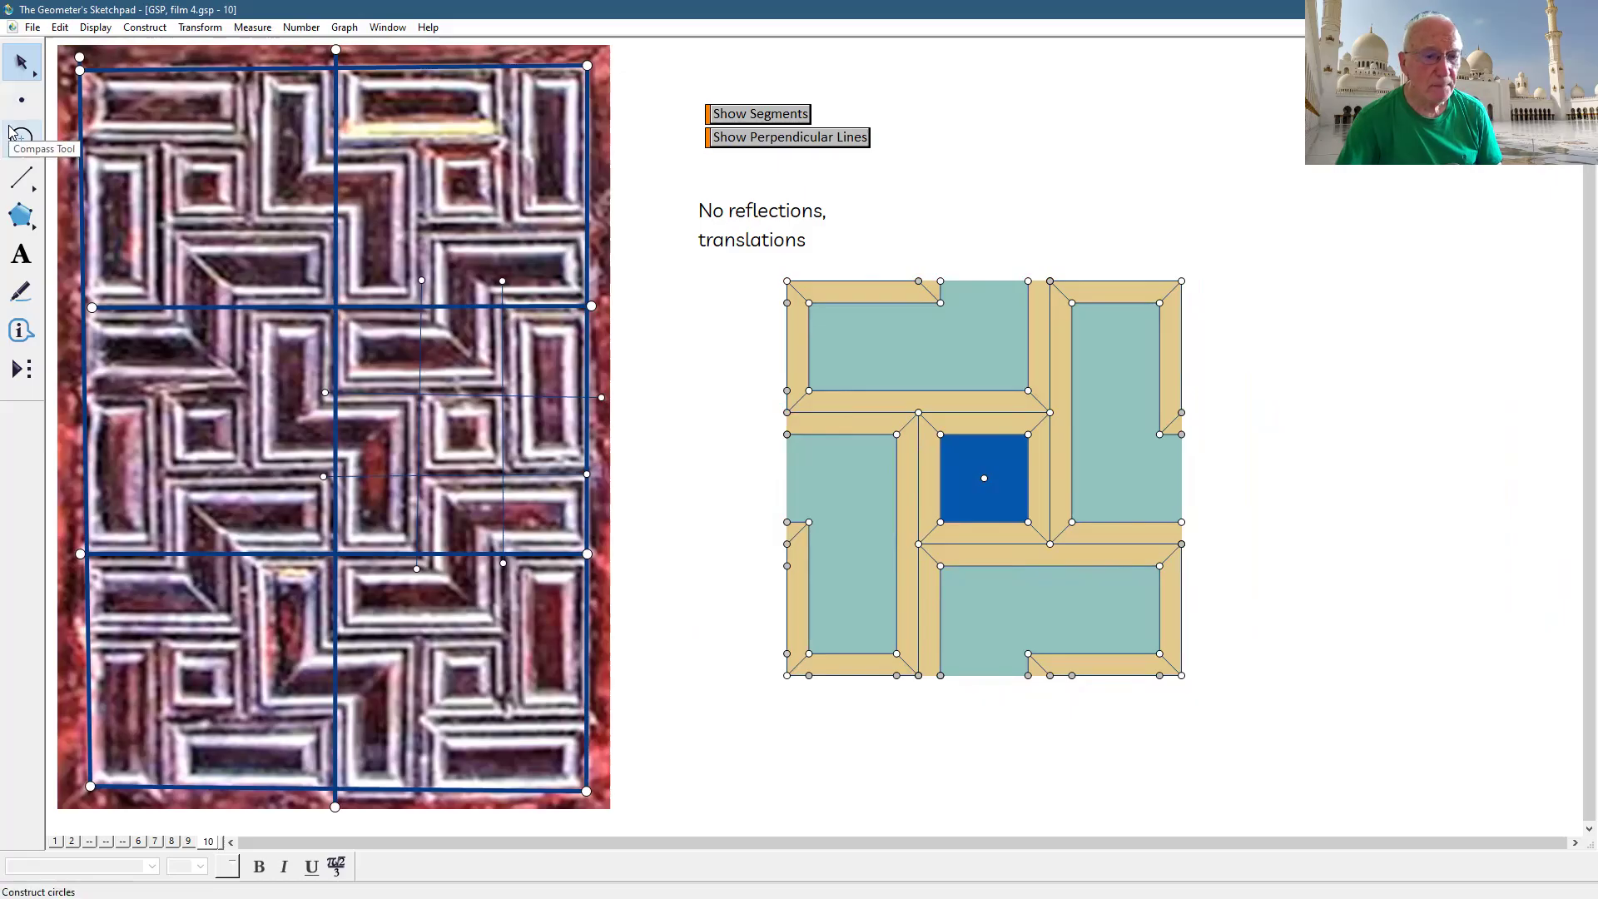
# - Select every point except the square unit's four outer corners, create a Hide/Show action button for them, and hide them
pyautogui.click(22, 100)
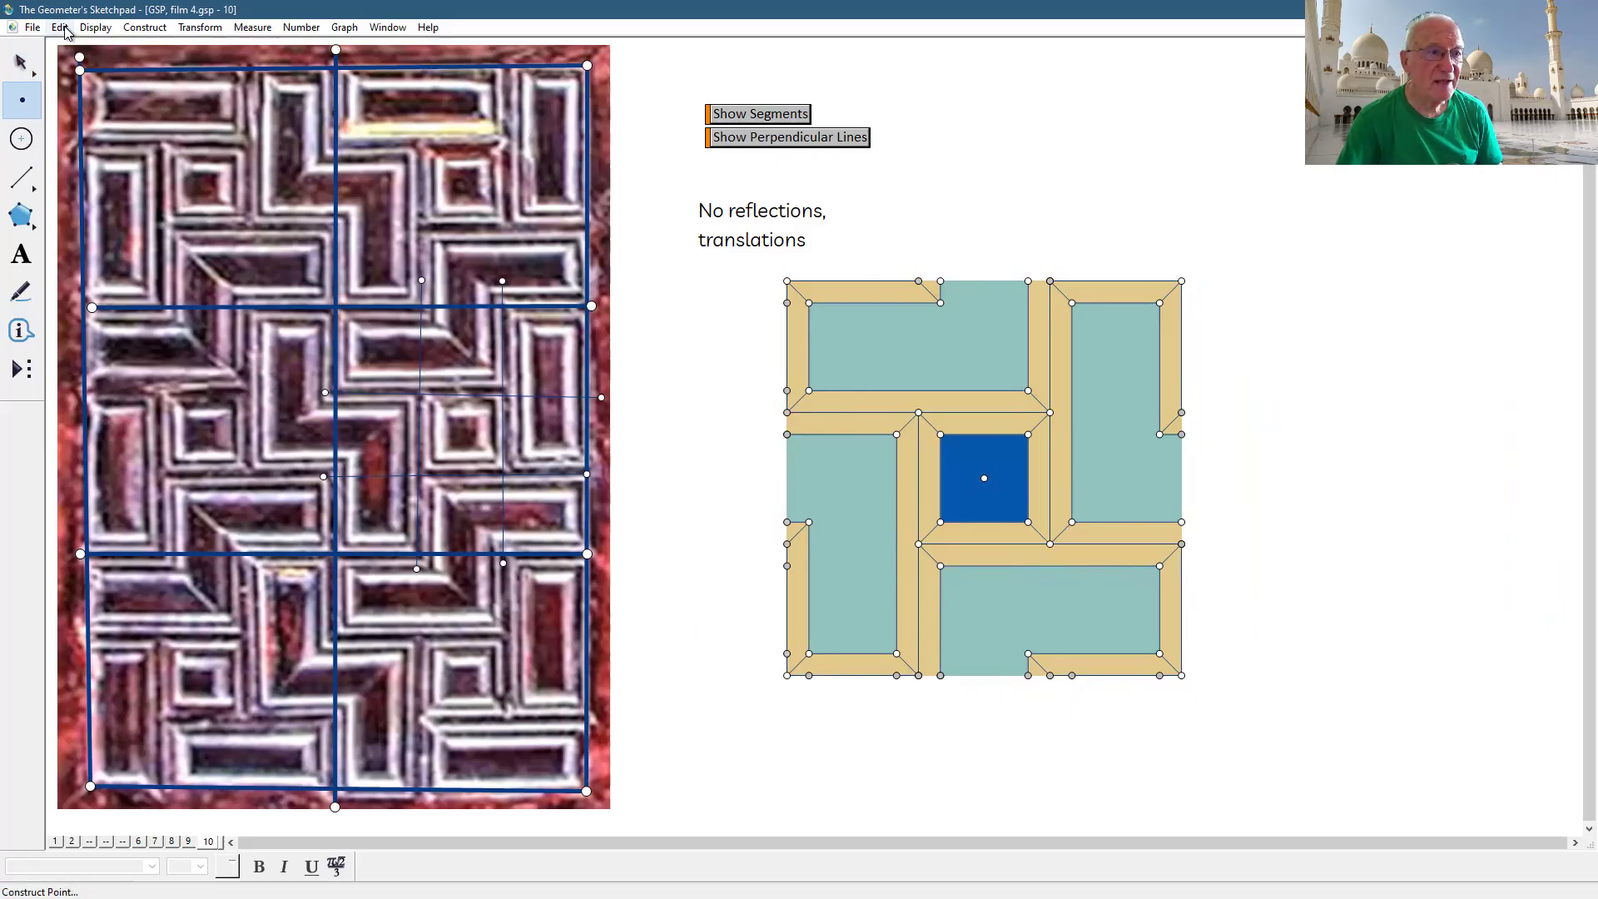
pyautogui.hotkey('alt', 'e')
pyautogui.click(137, 194)
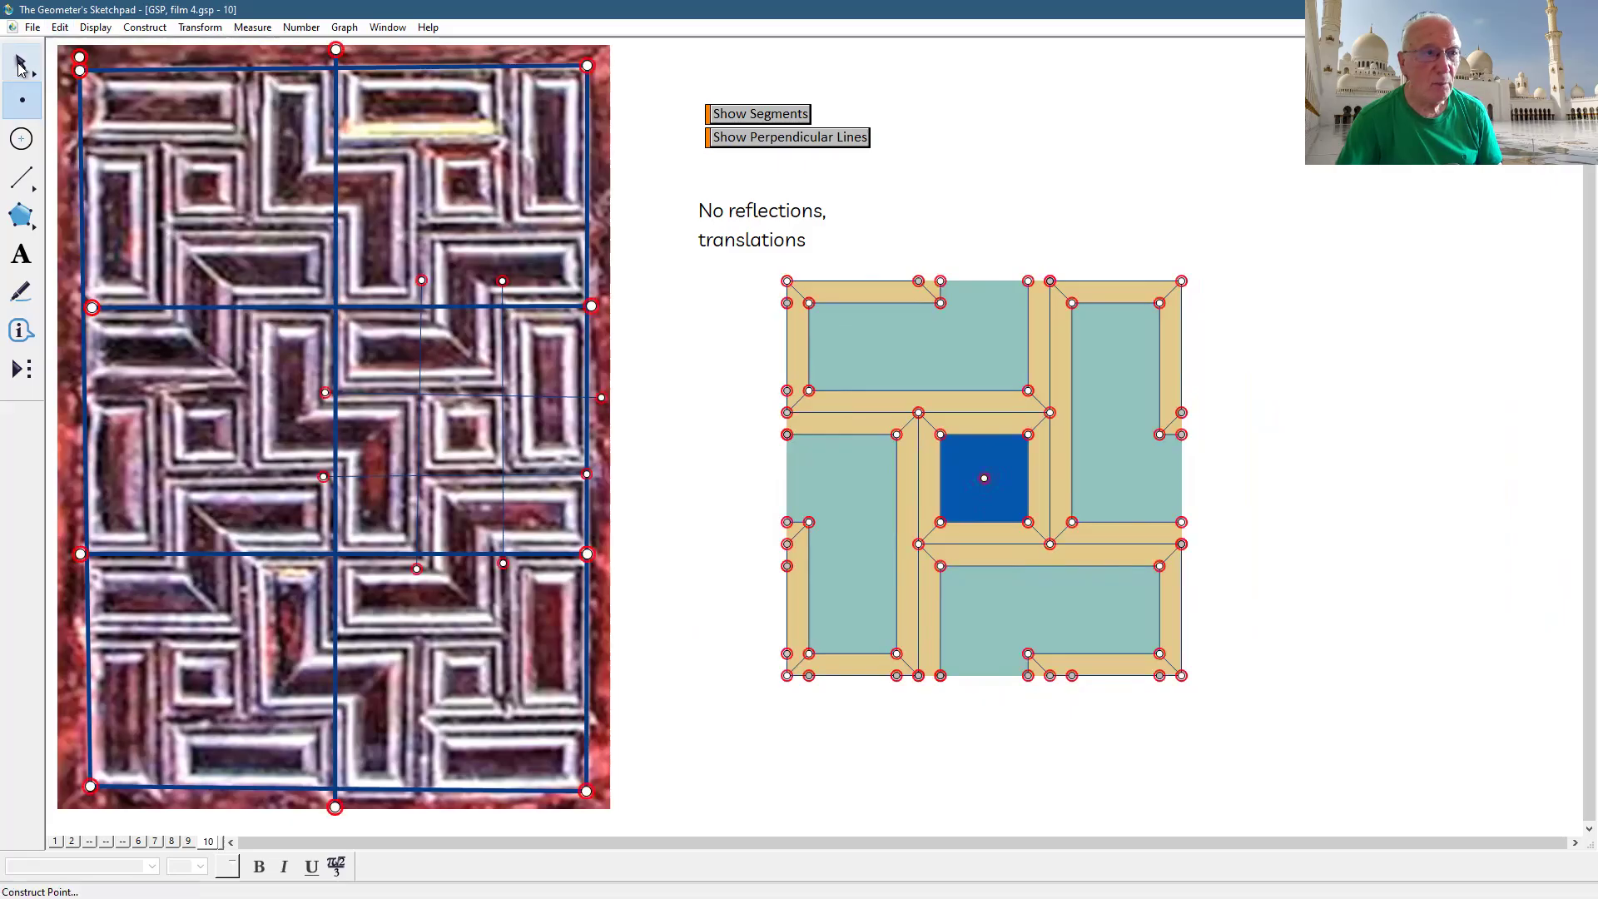
pyautogui.keyDown('shift'); pyautogui.click(787, 674); pyautogui.keyUp('shift')
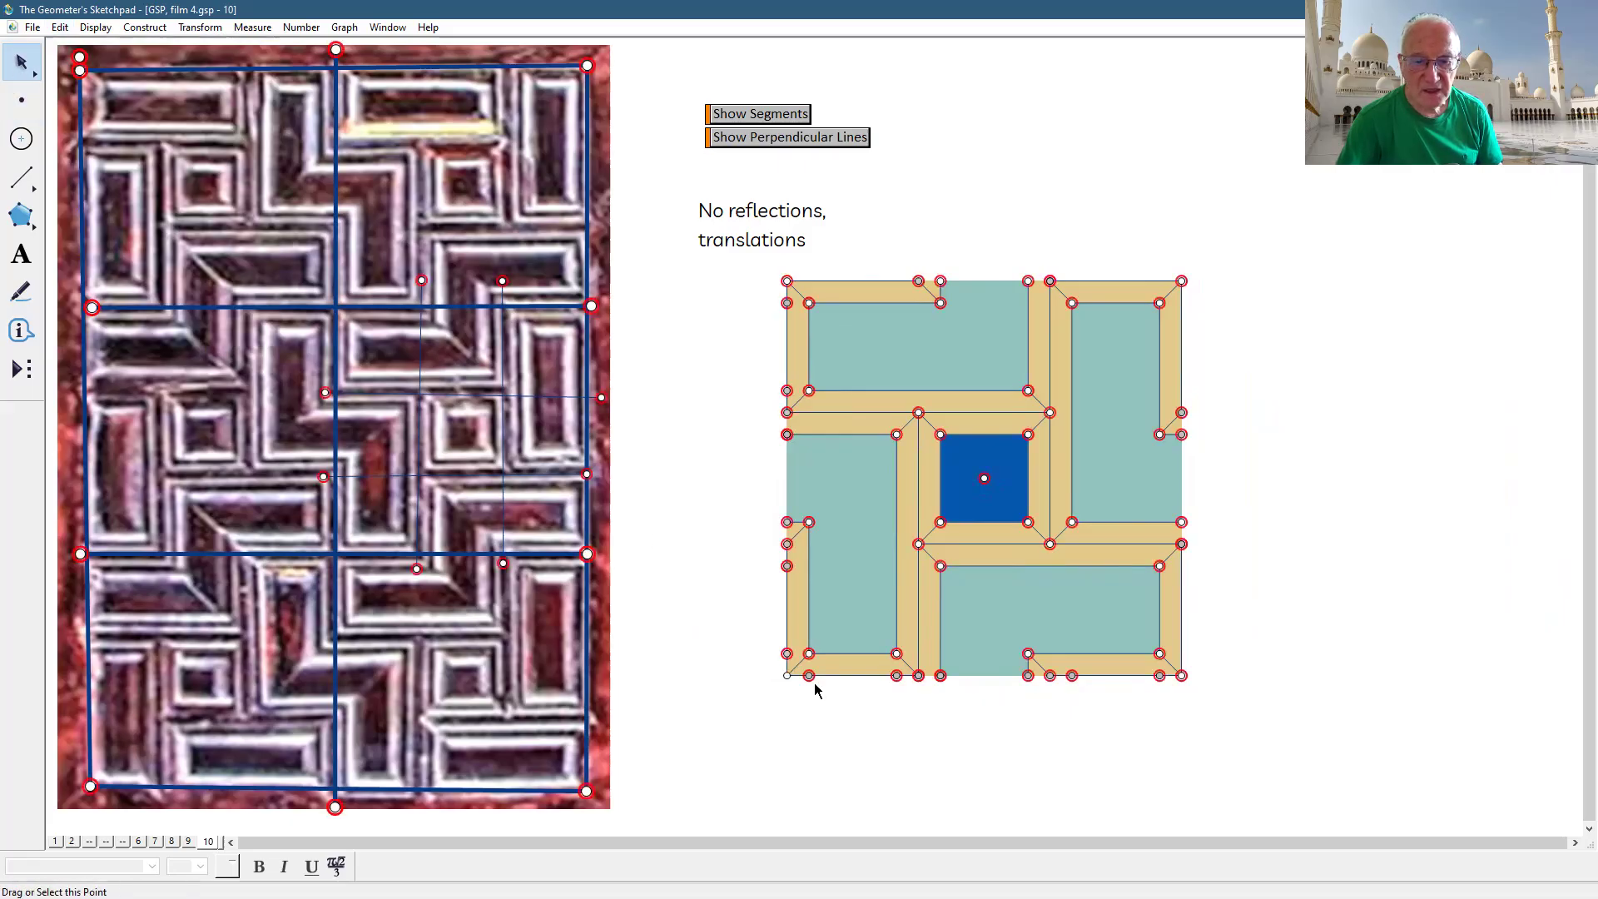
pyautogui.keyDown('shift'); pyautogui.click(1181, 674); pyautogui.keyUp('shift')
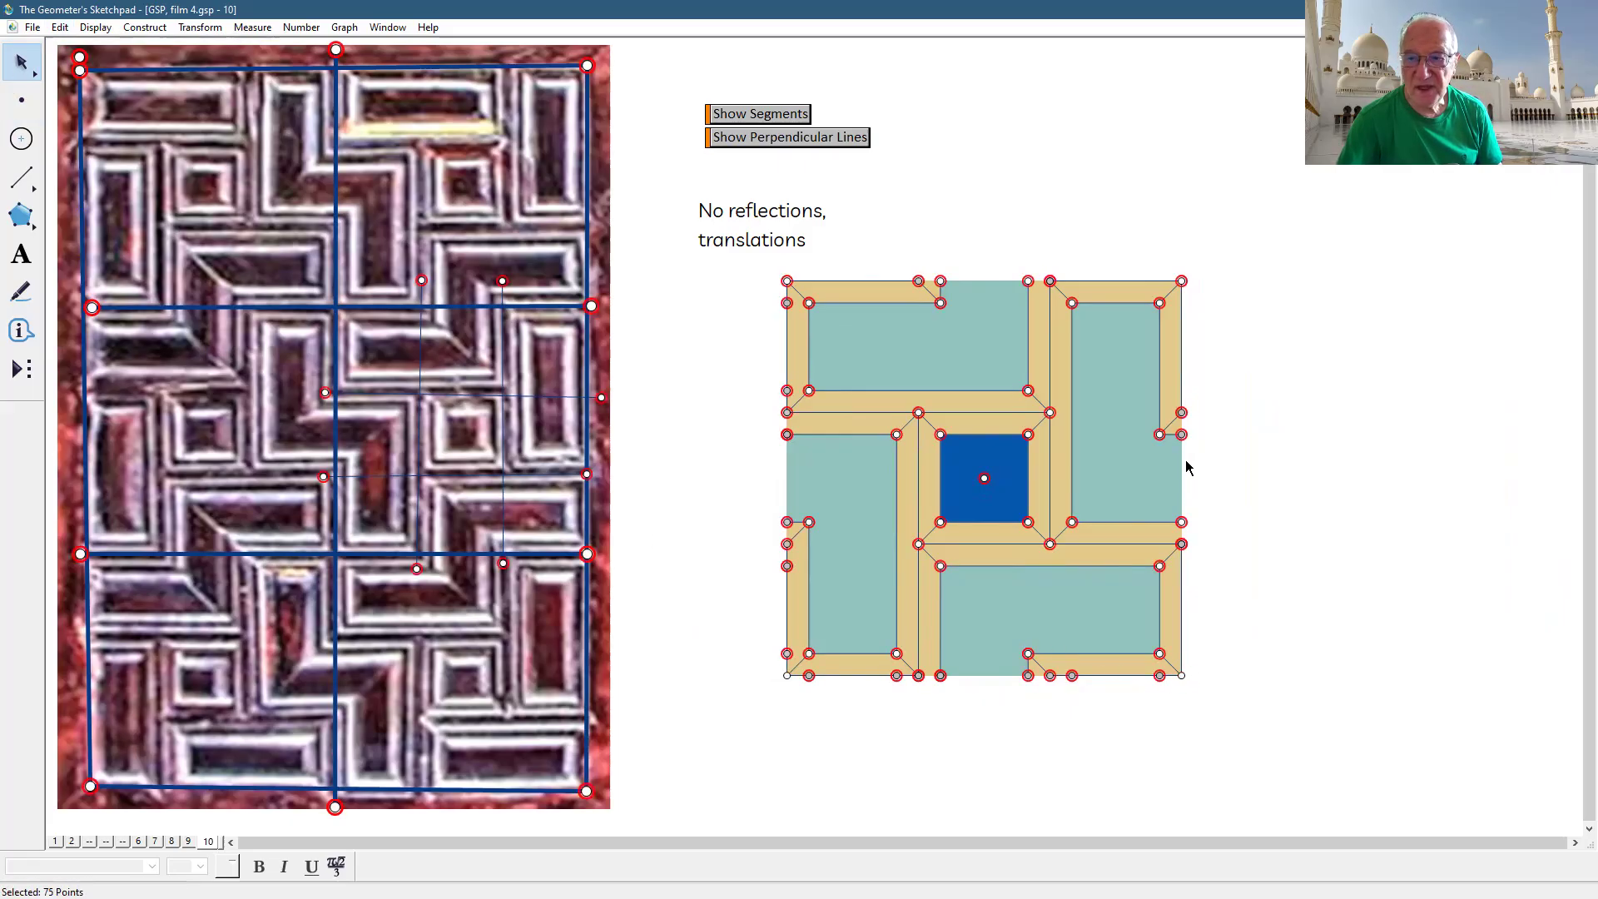
pyautogui.keyDown('shift'); pyautogui.click(1181, 281); pyautogui.keyUp('shift')
pyautogui.keyDown('shift'); pyautogui.click(788, 282); pyautogui.keyUp('shift')
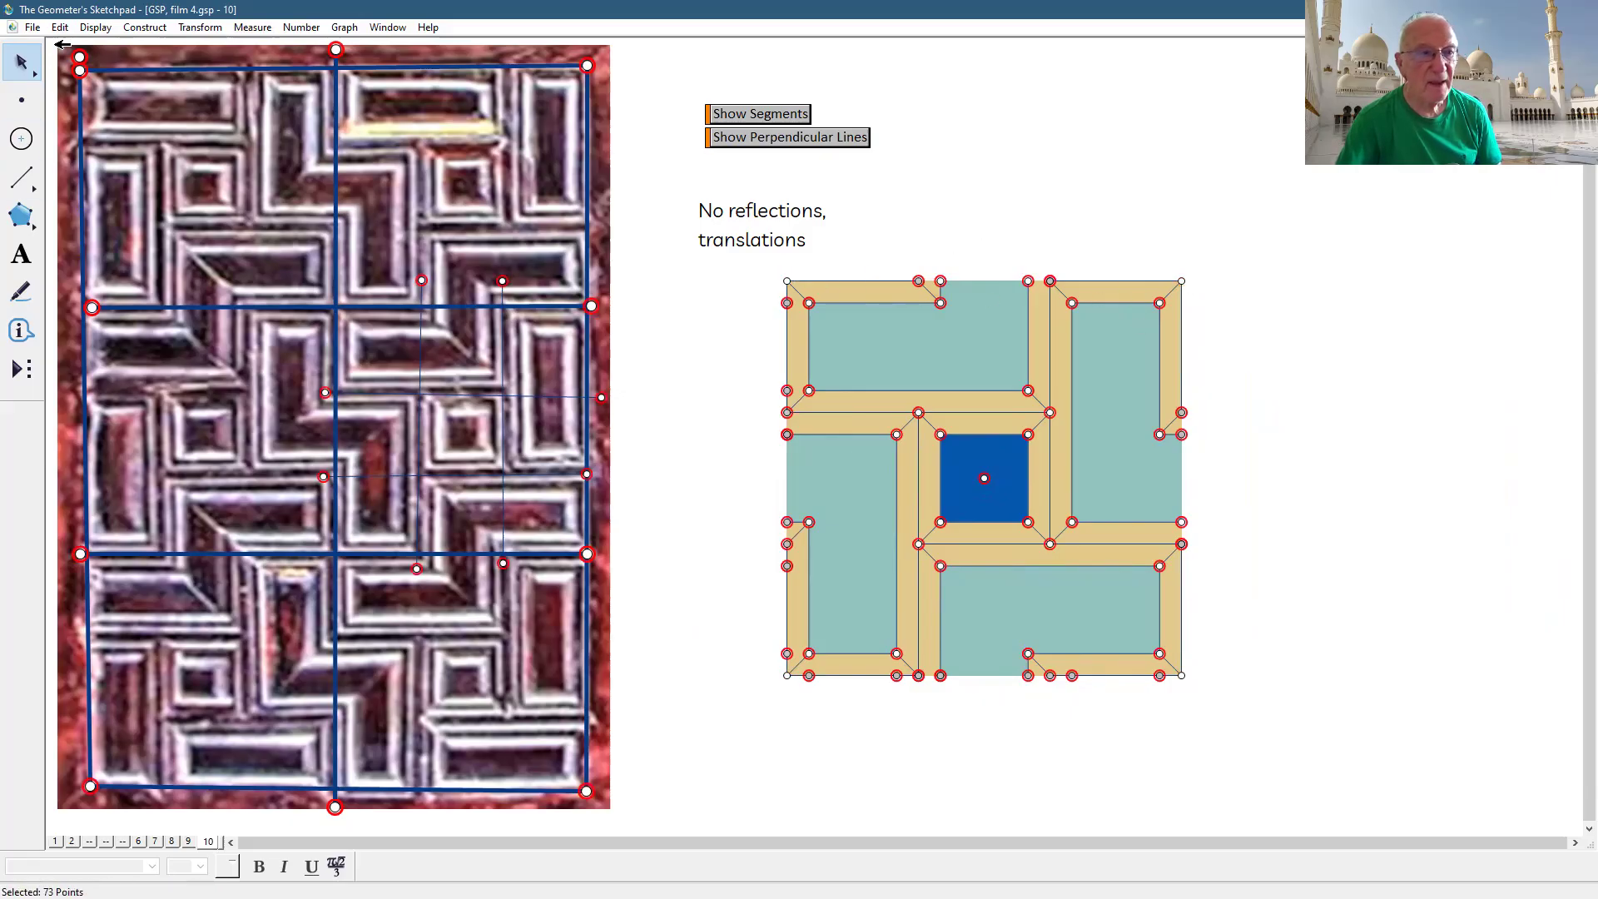
pyautogui.click(60, 26)
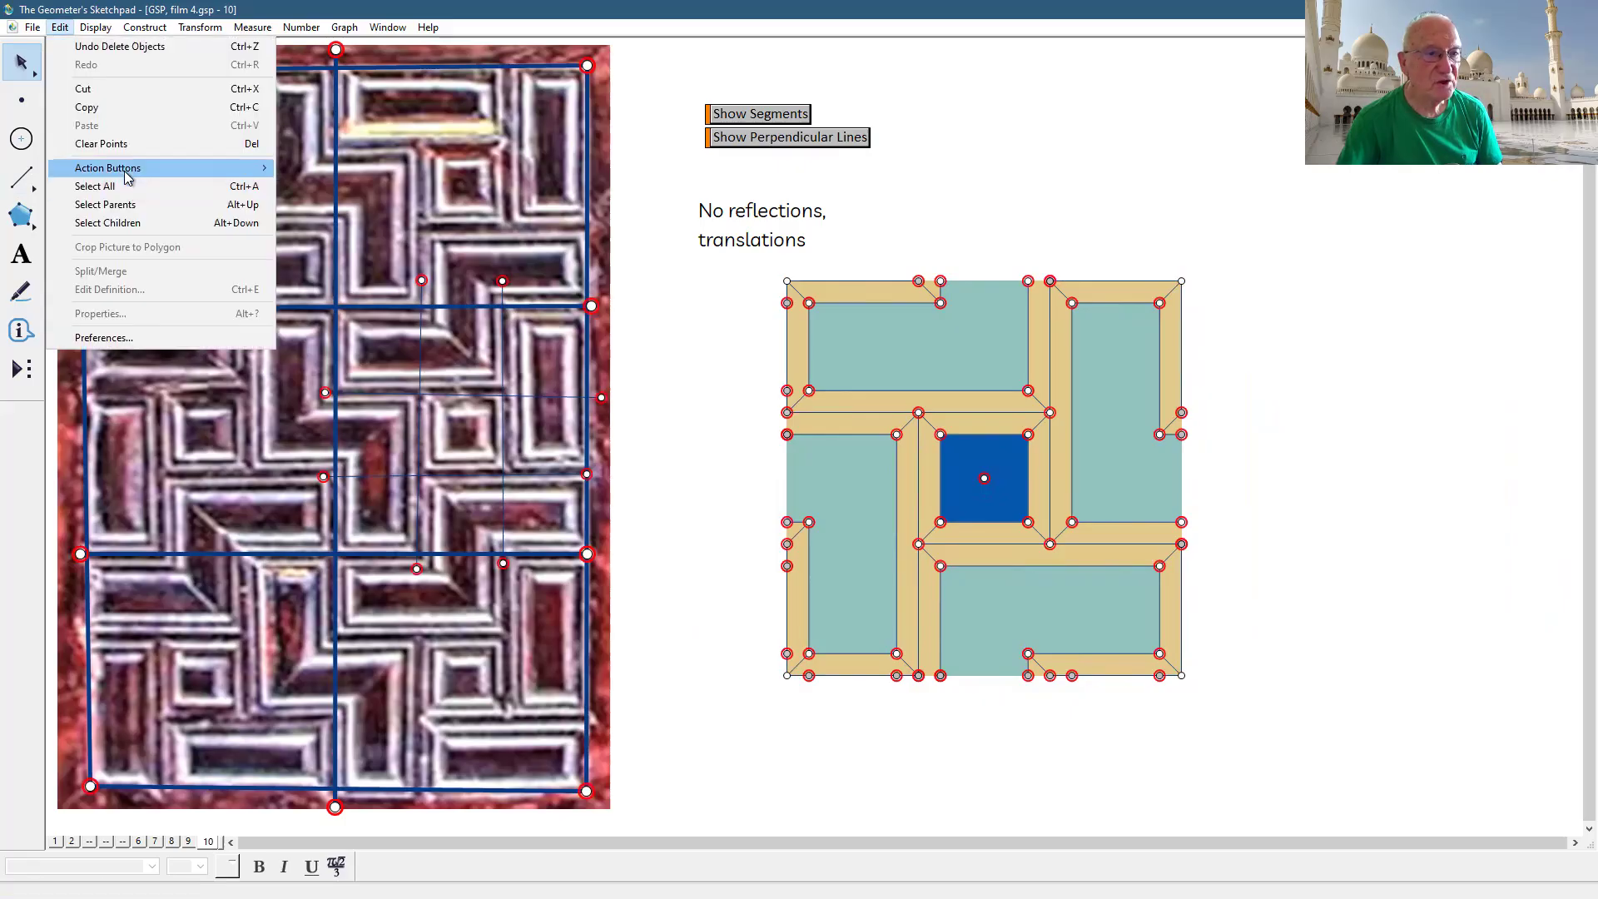
pyautogui.click(326, 165)
pyautogui.click(967, 181)
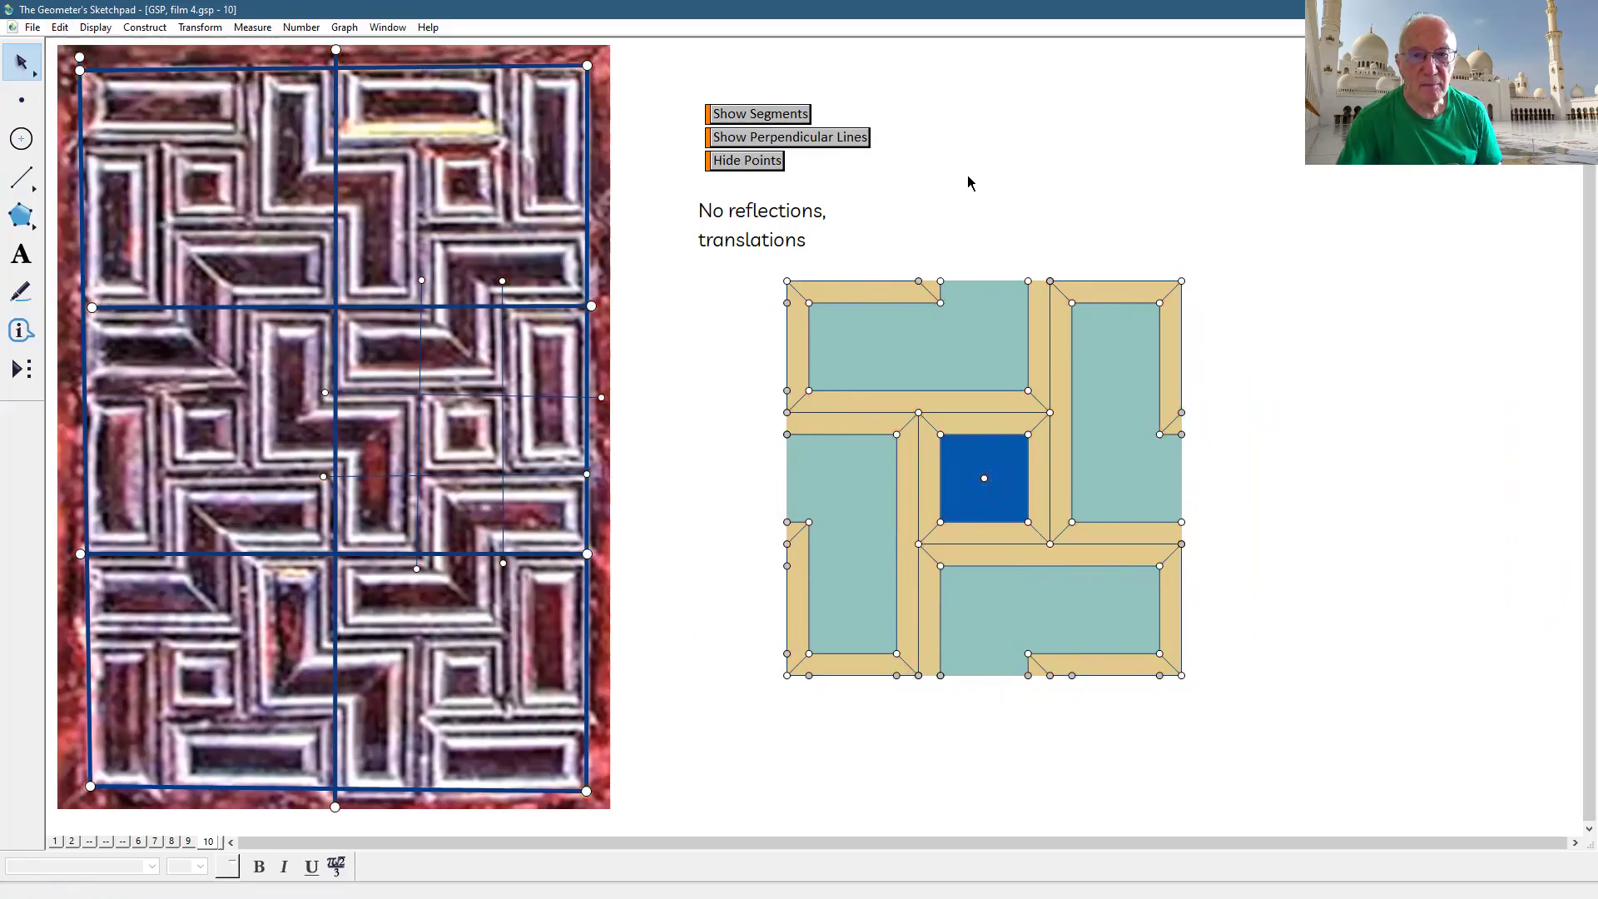
pyautogui.click(777, 165)
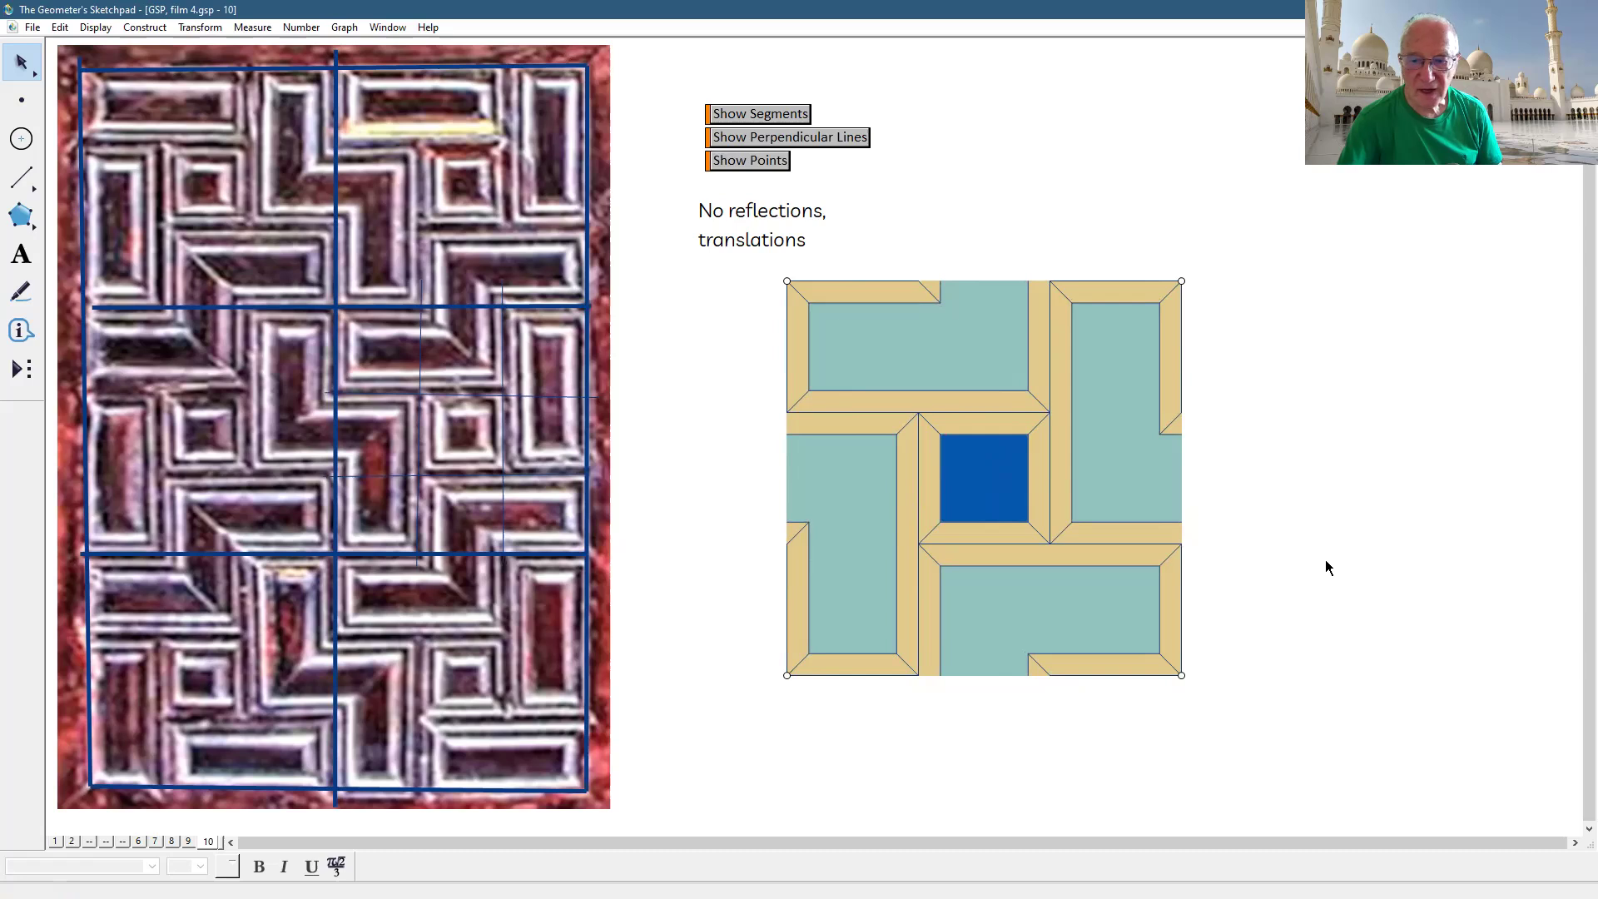
# - Move the square unit slightly lower and create a custom tool named "large square" from it, with its two bottom corners as given points
pyautogui.moveTo(880, 587); pyautogui.dragTo(873, 636)
pyautogui.click(1331, 634)
pyautogui.click(780, 724)
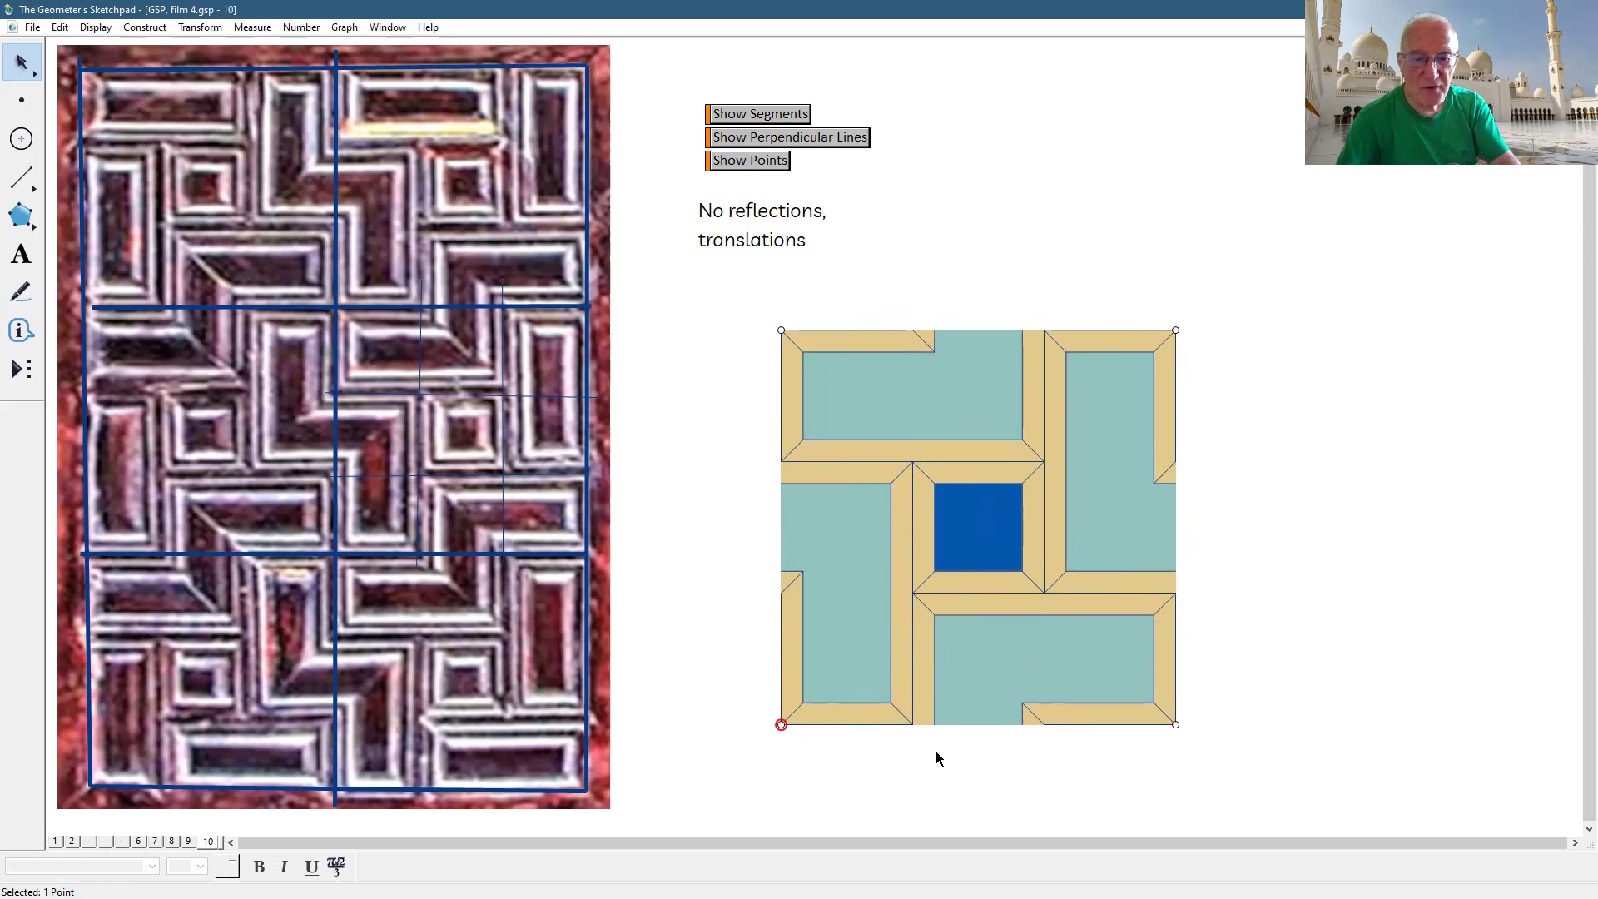
pyautogui.click(1175, 724)
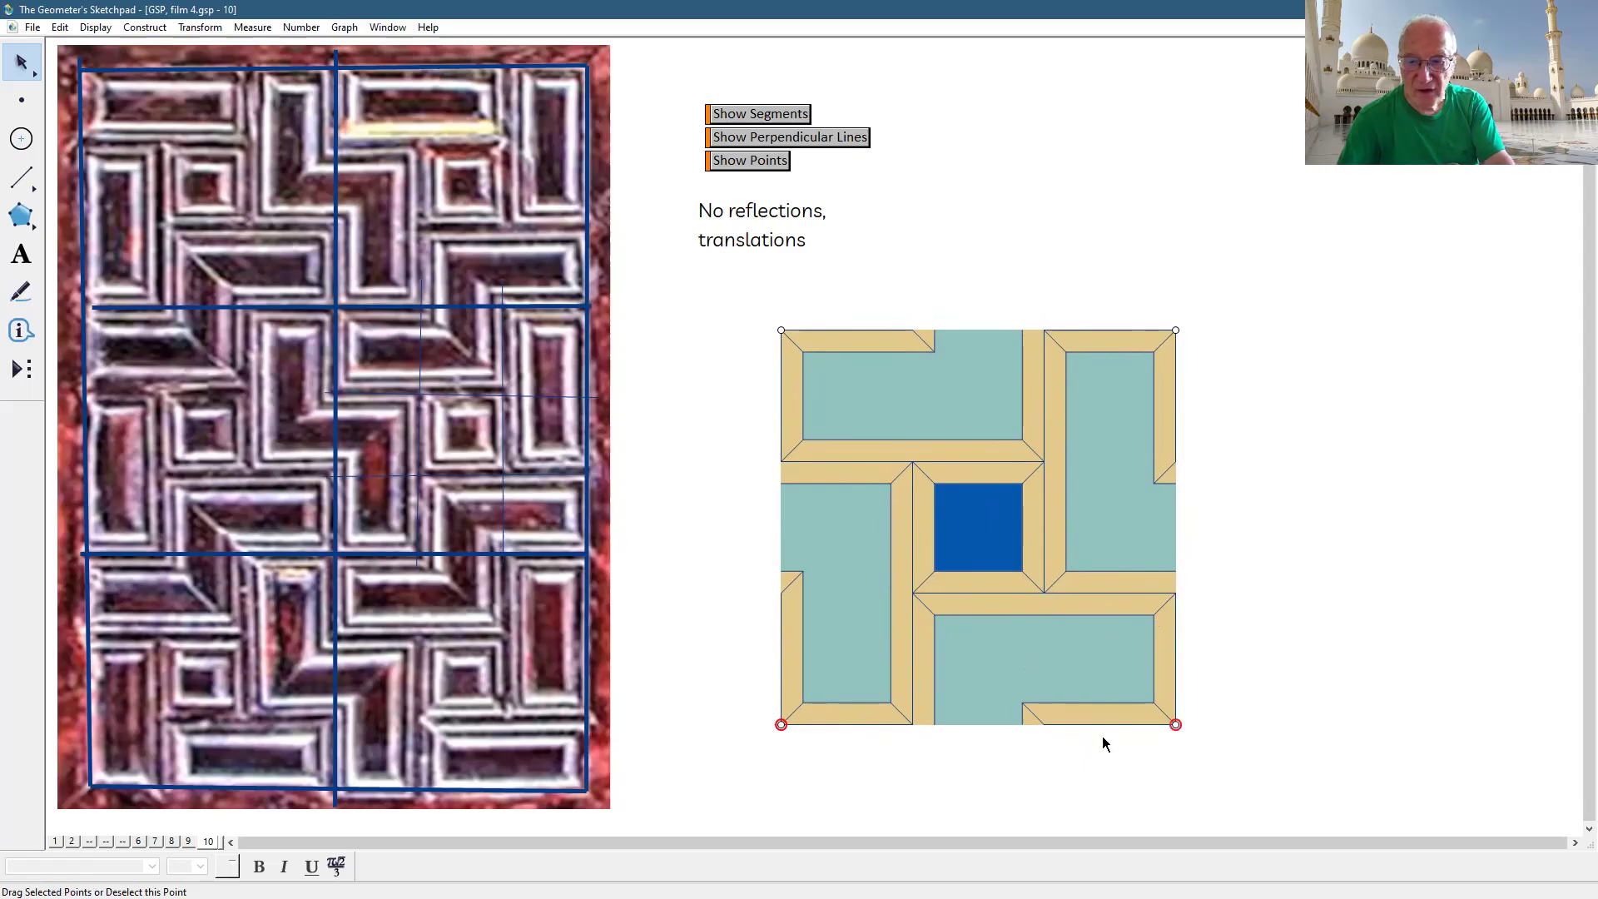
pyautogui.moveTo(749, 309)
pyautogui.mouseDown()
pyautogui.moveTo(957, 702)
pyautogui.moveTo(1192, 746)
pyautogui.mouseUp()
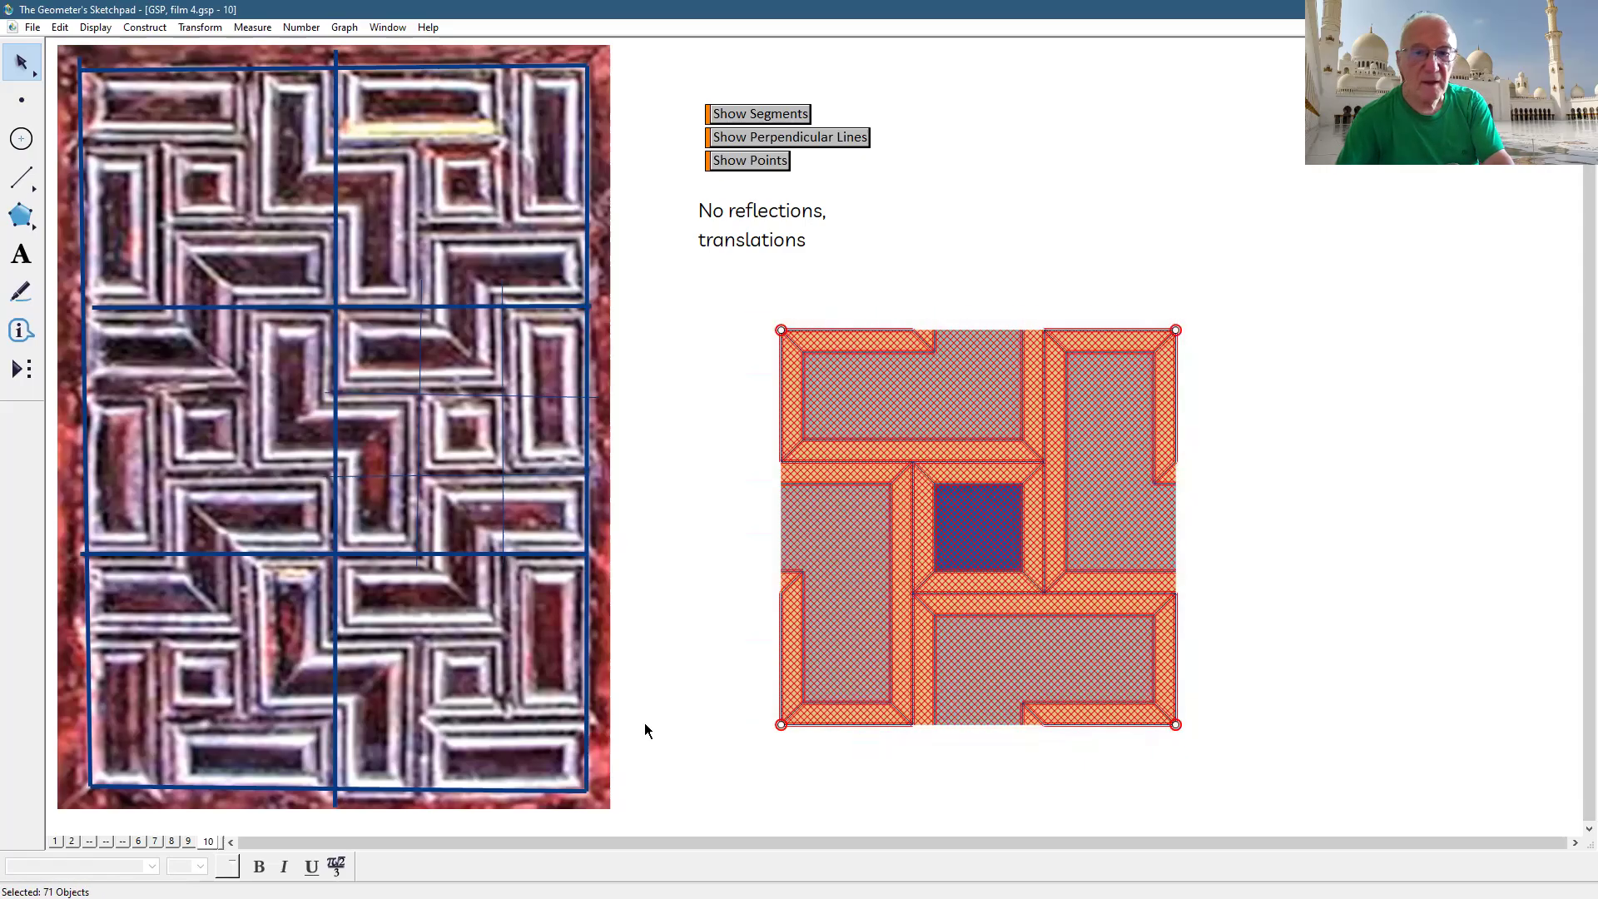
pyautogui.click(25, 370)
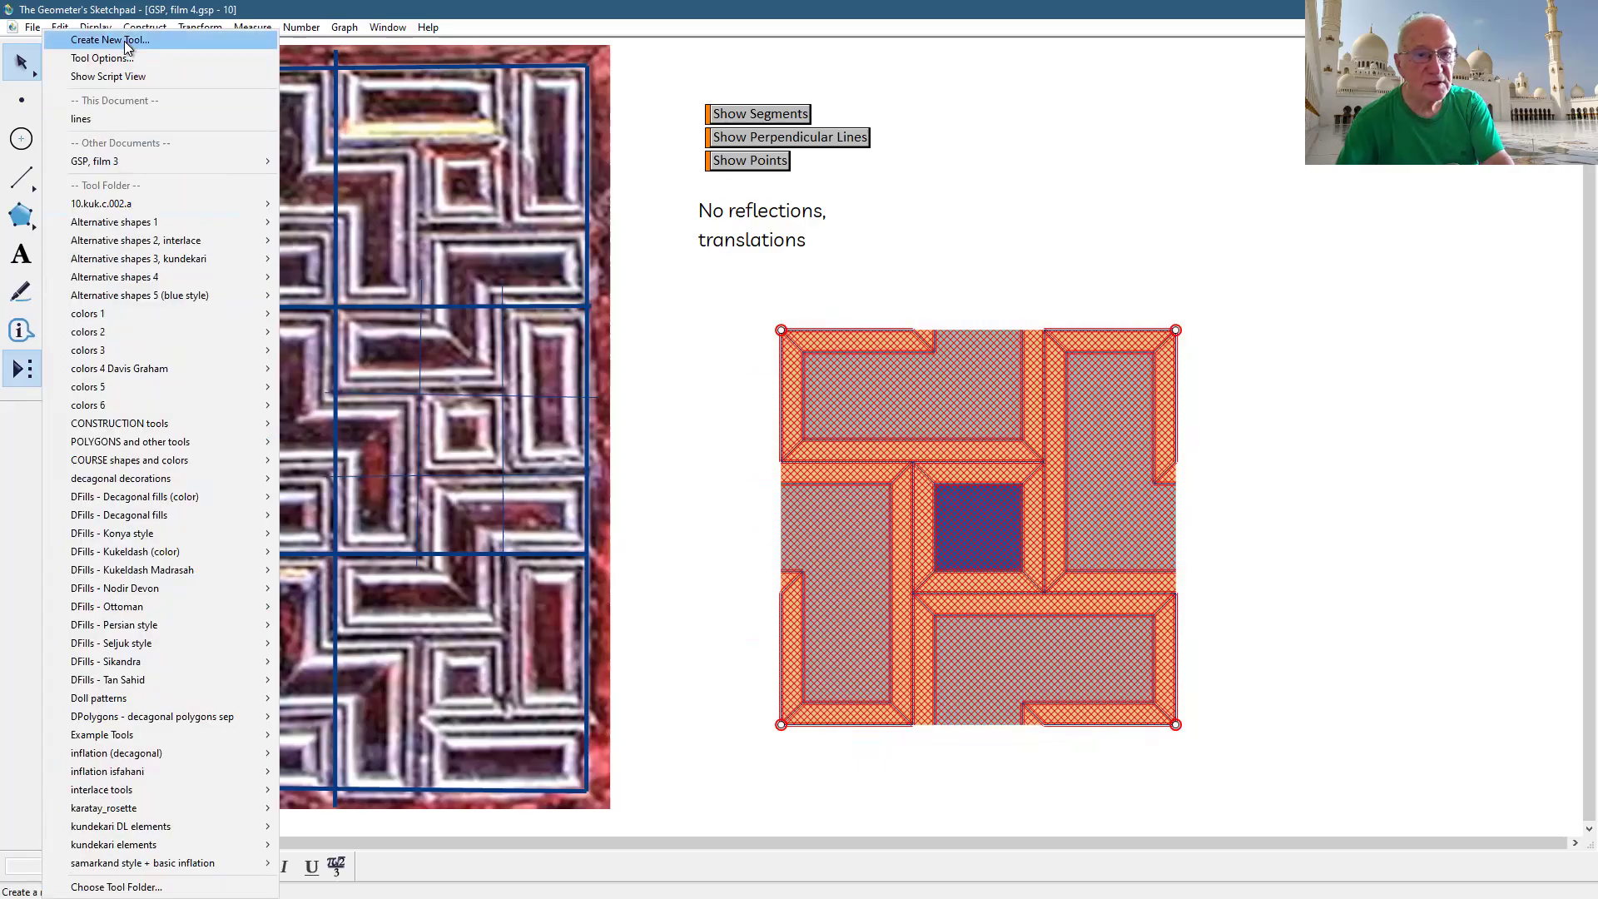
pyautogui.press('Return')
pyautogui.write('large sq')
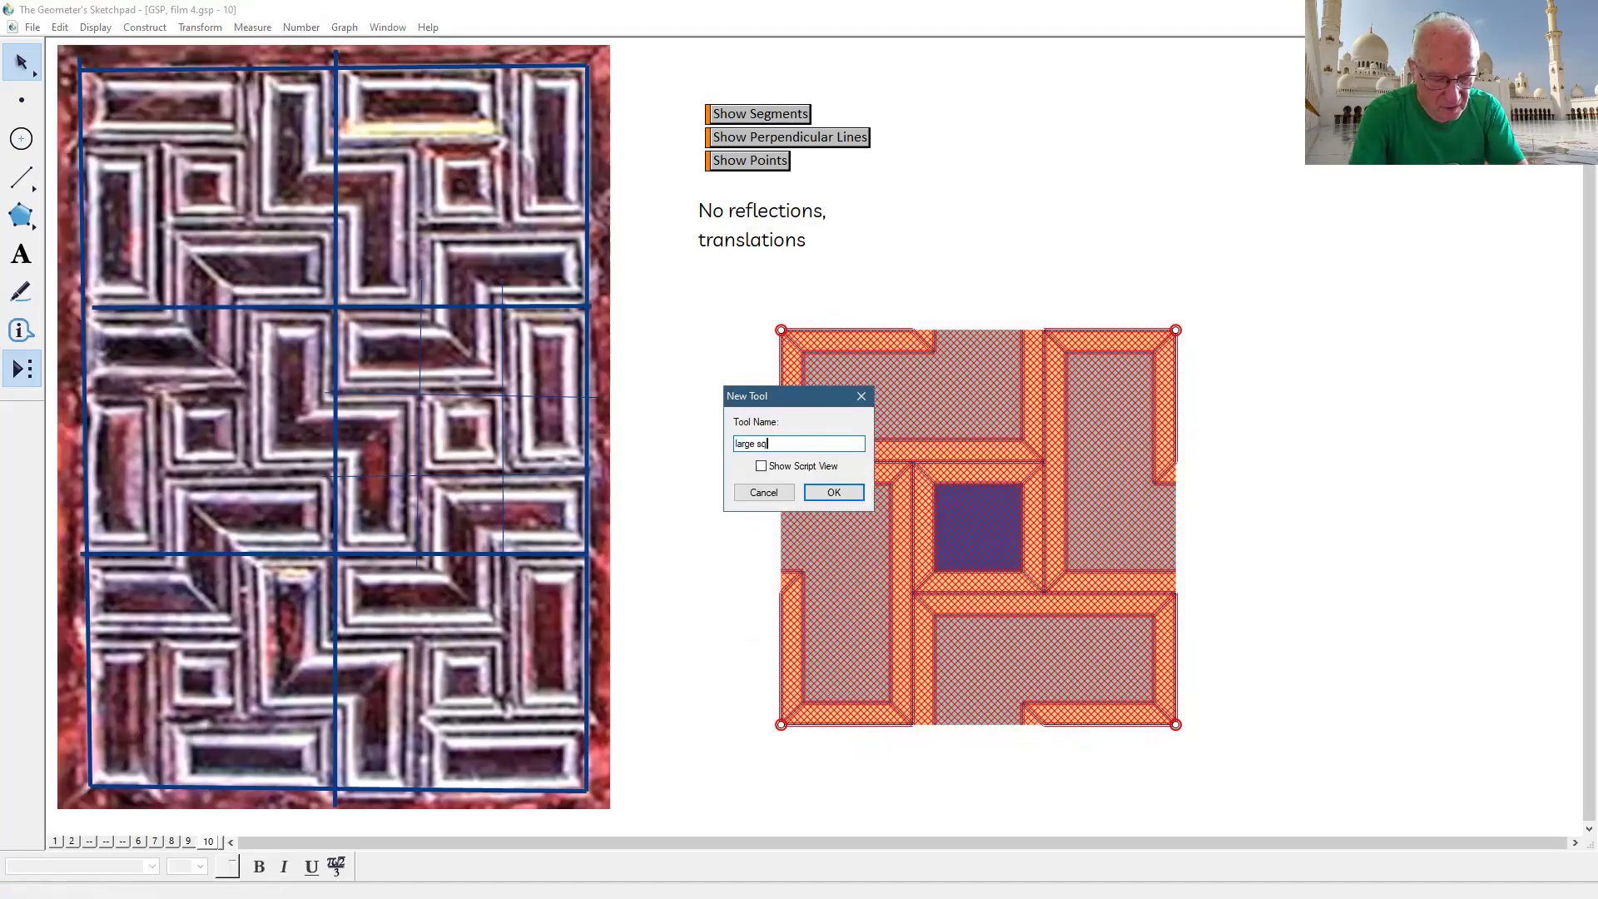
pyautogui.write('uare')
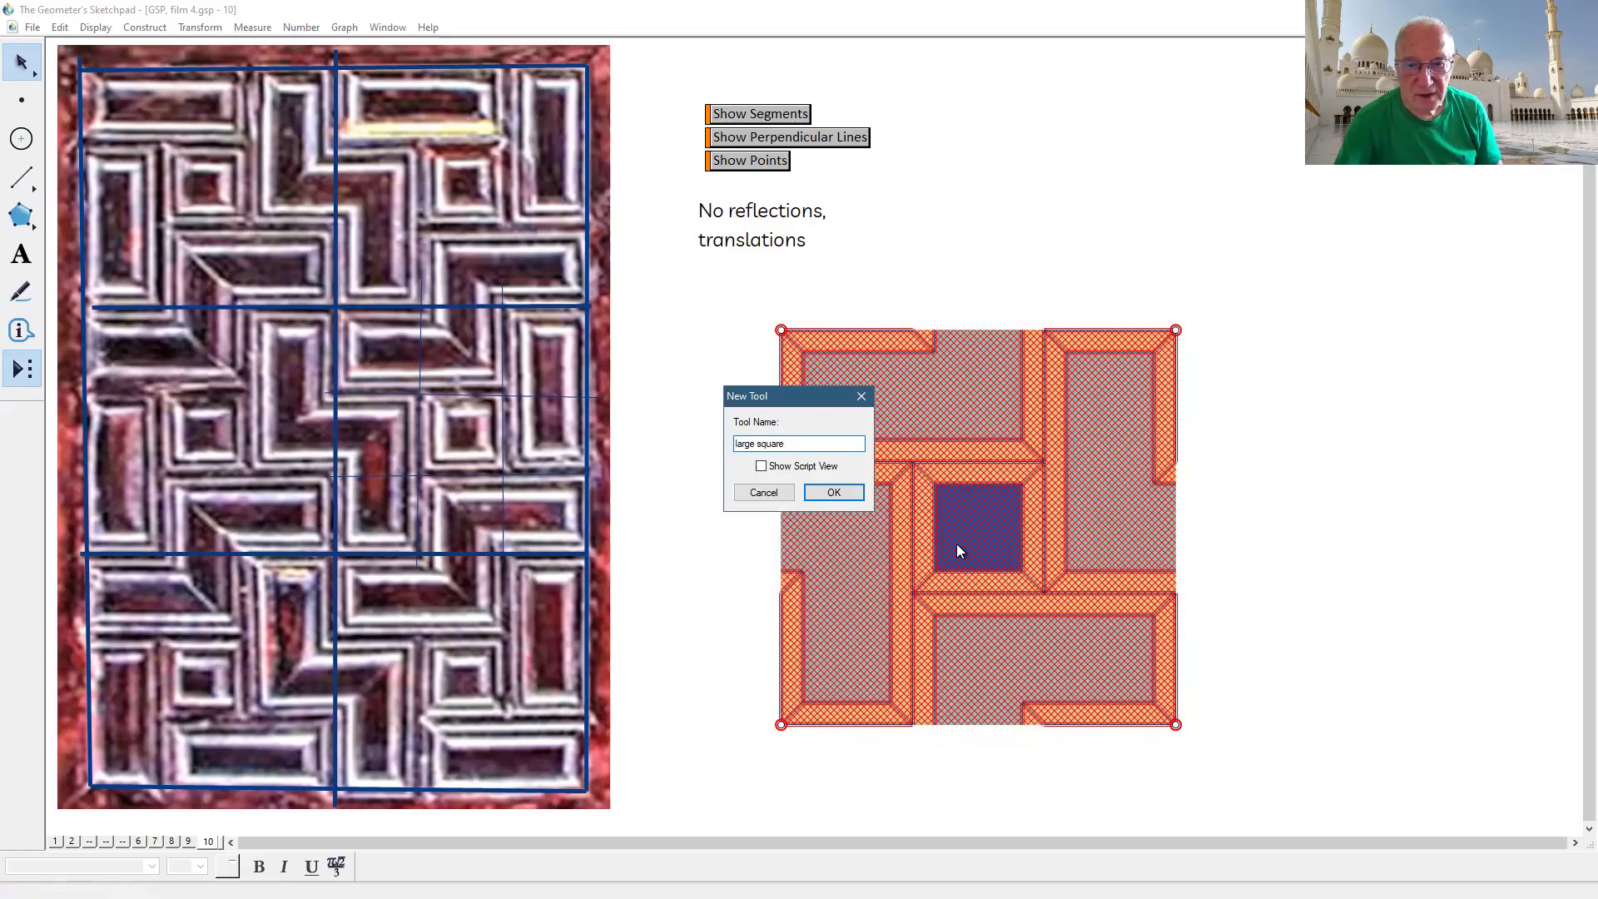
pyautogui.click(840, 492)
pyautogui.click(1260, 569)
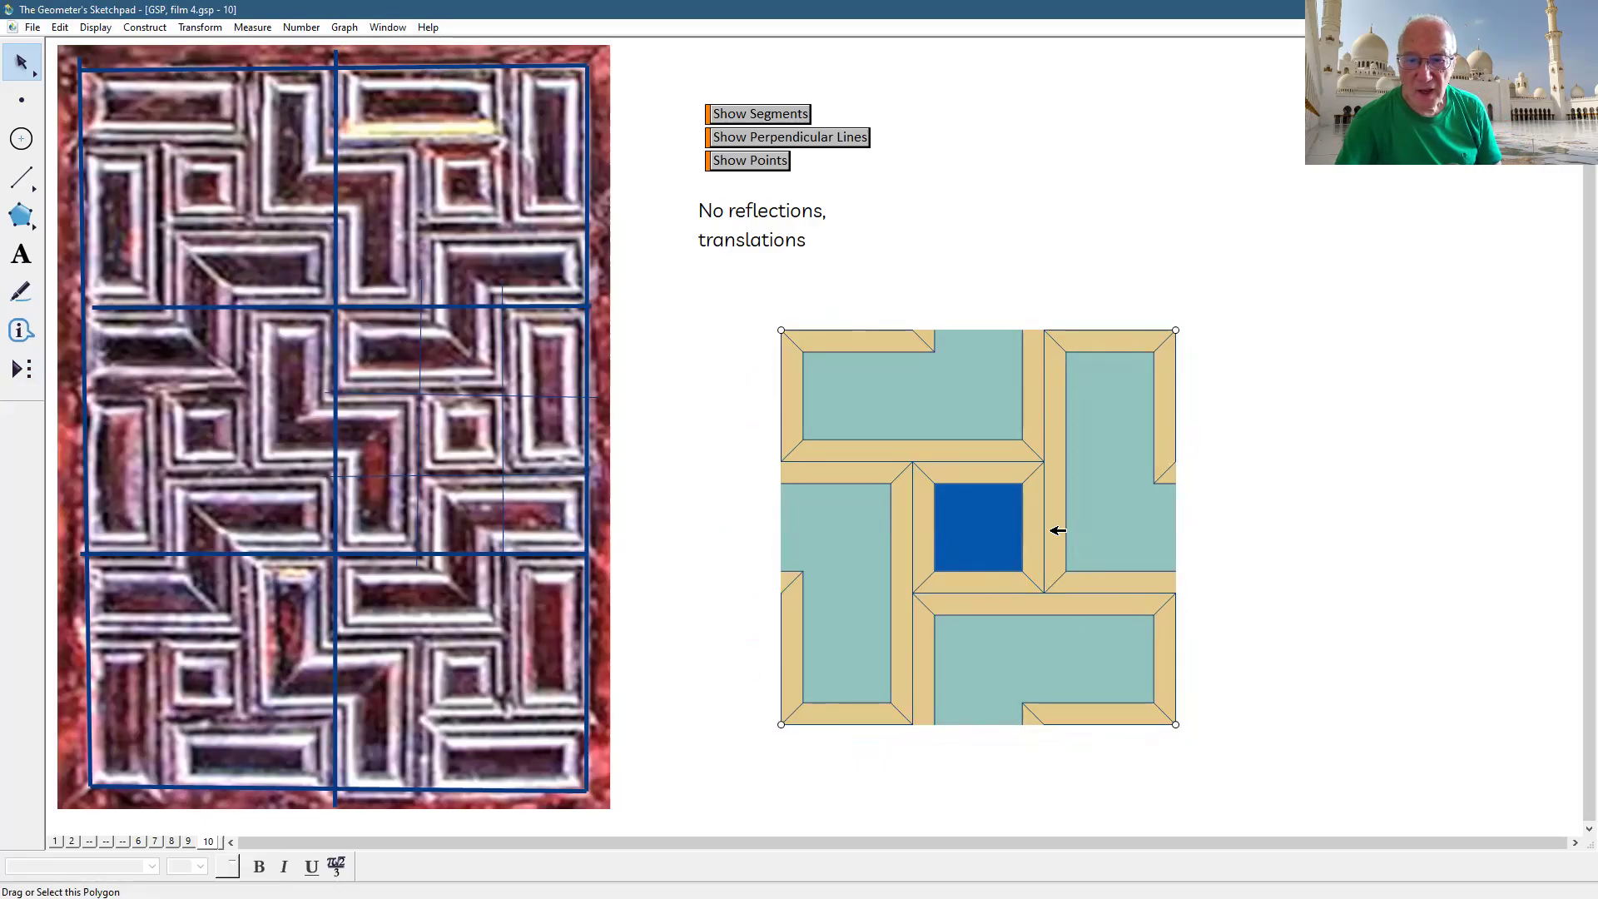
# - Move the square unit further down and towards the photo, and add a new page that duplicates page 10
pyautogui.moveTo(1063, 530)
pyautogui.mouseDown()
pyautogui.moveTo(1016, 581)
pyautogui.moveTo(988, 585)
pyautogui.mouseUp()
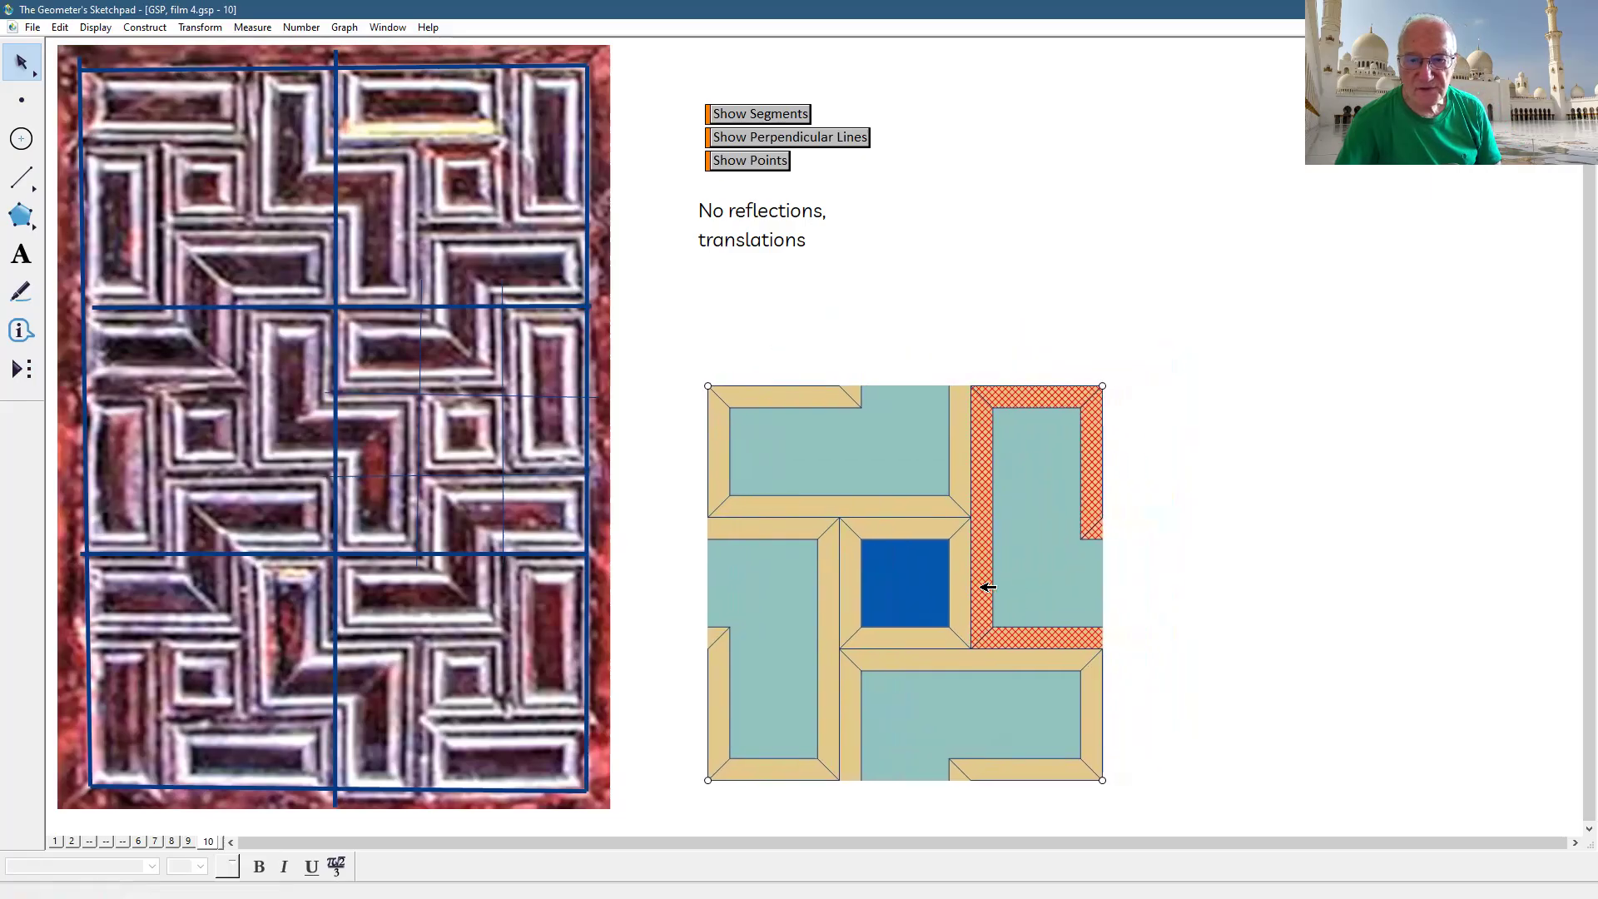
pyautogui.click(1331, 535)
pyautogui.click(33, 28)
pyautogui.click(91, 289)
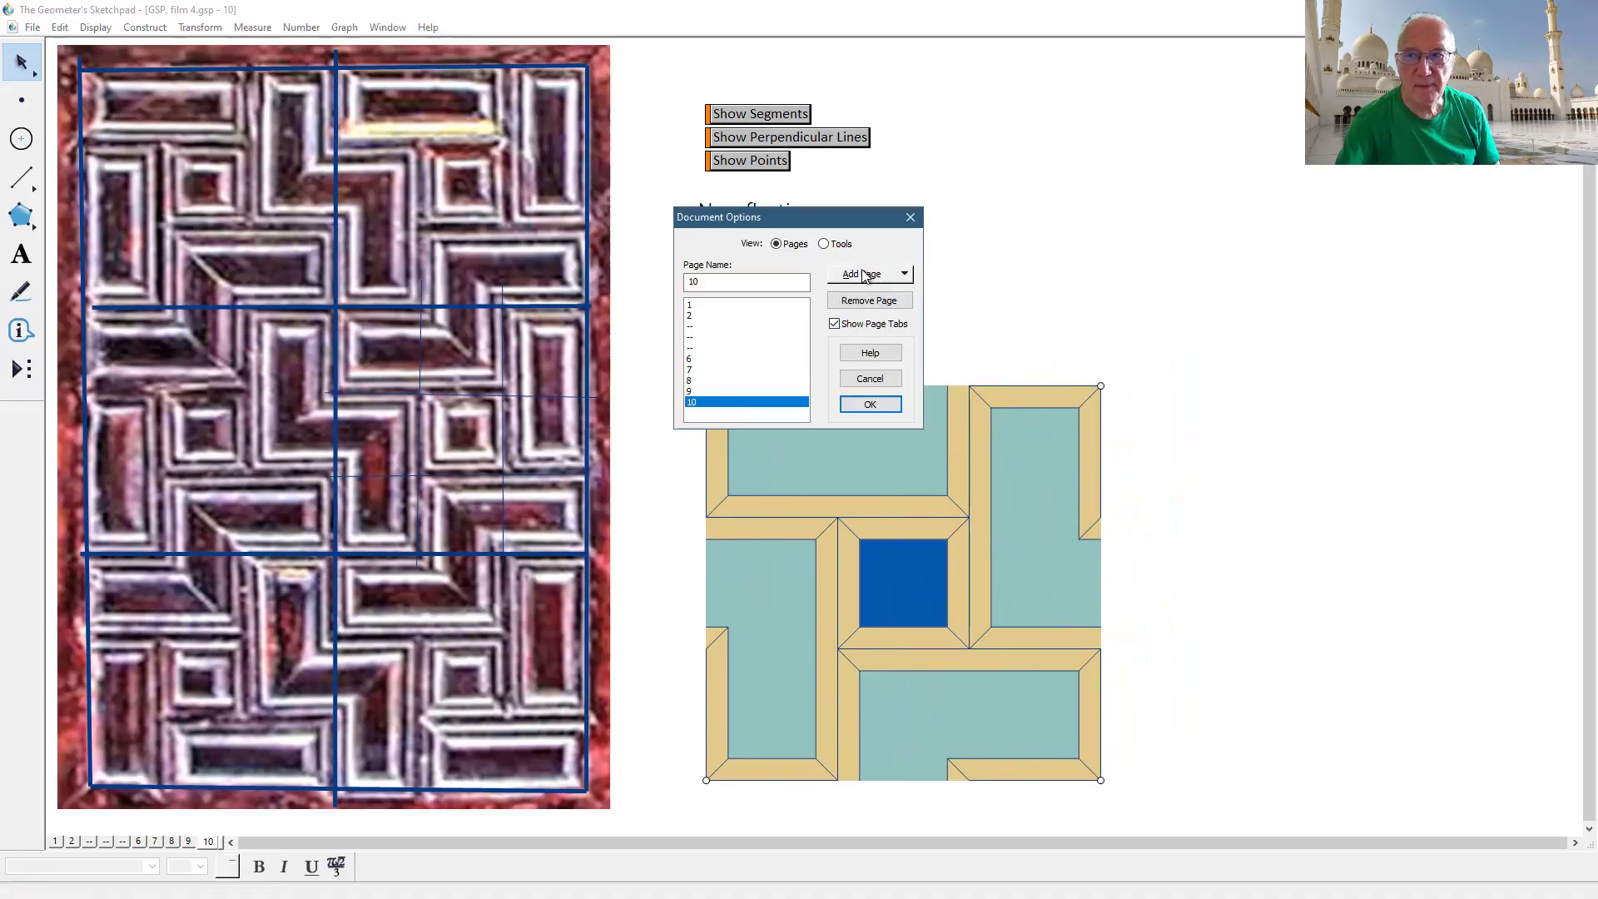
pyautogui.click(862, 275)
pyautogui.moveTo(883, 317)
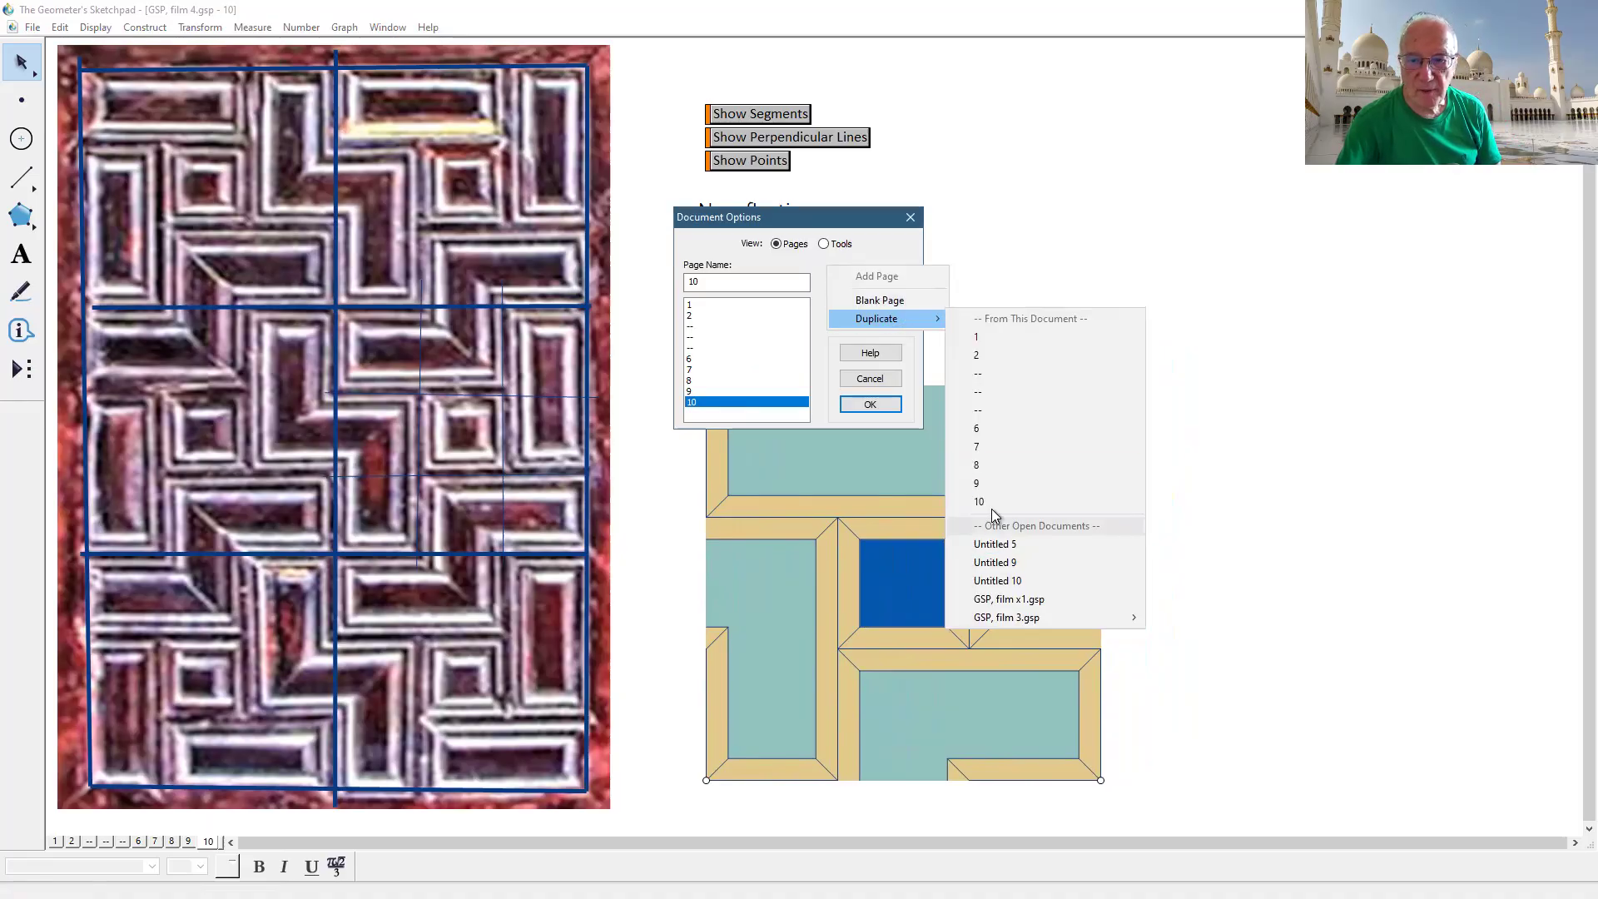
pyautogui.click(1032, 499)
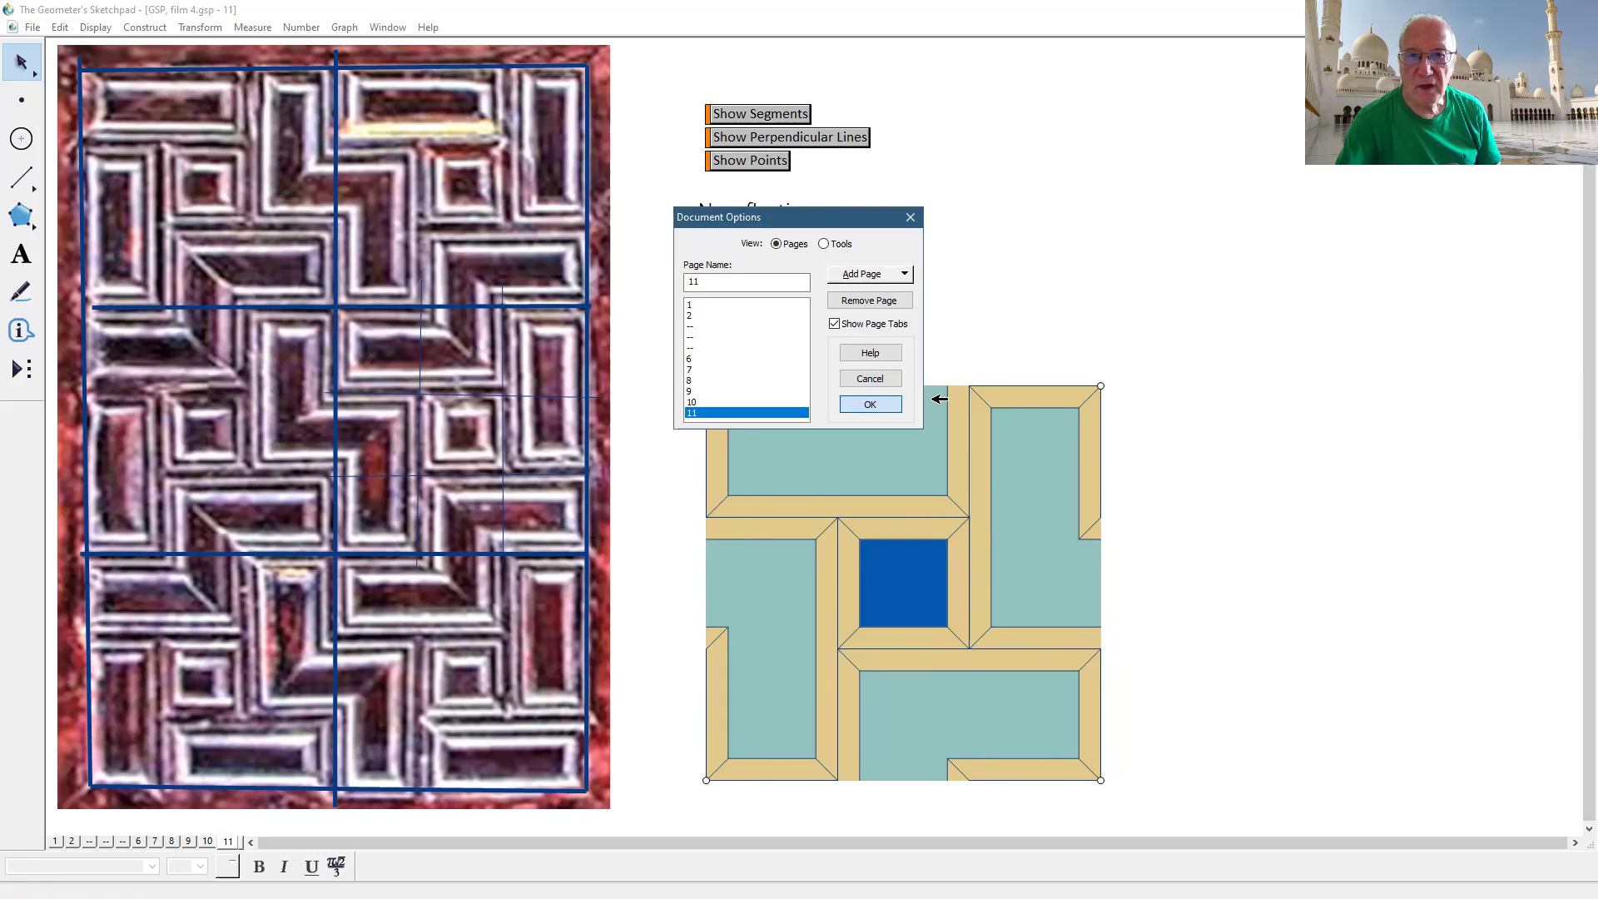
pyautogui.click(869, 403)
# - Delete the three action buttons and the text note, and shrink the square unit to about two thirds, keeping its lower-left corner fixed
pyautogui.moveTo(662, 99); pyautogui.dragTo(892, 248)
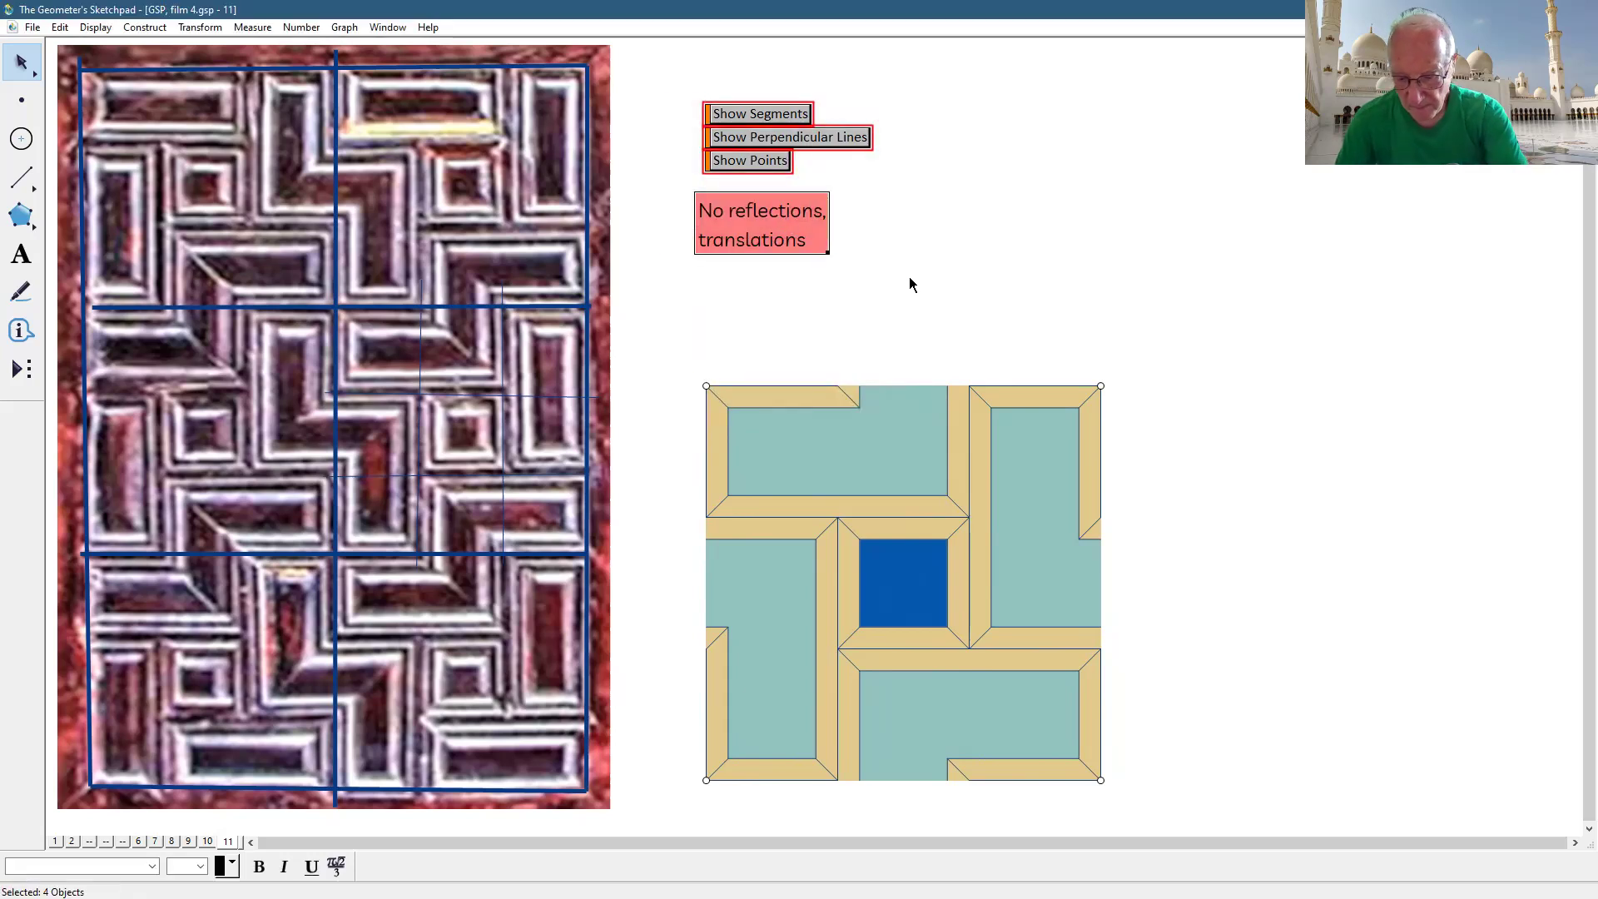
pyautogui.press('Delete')
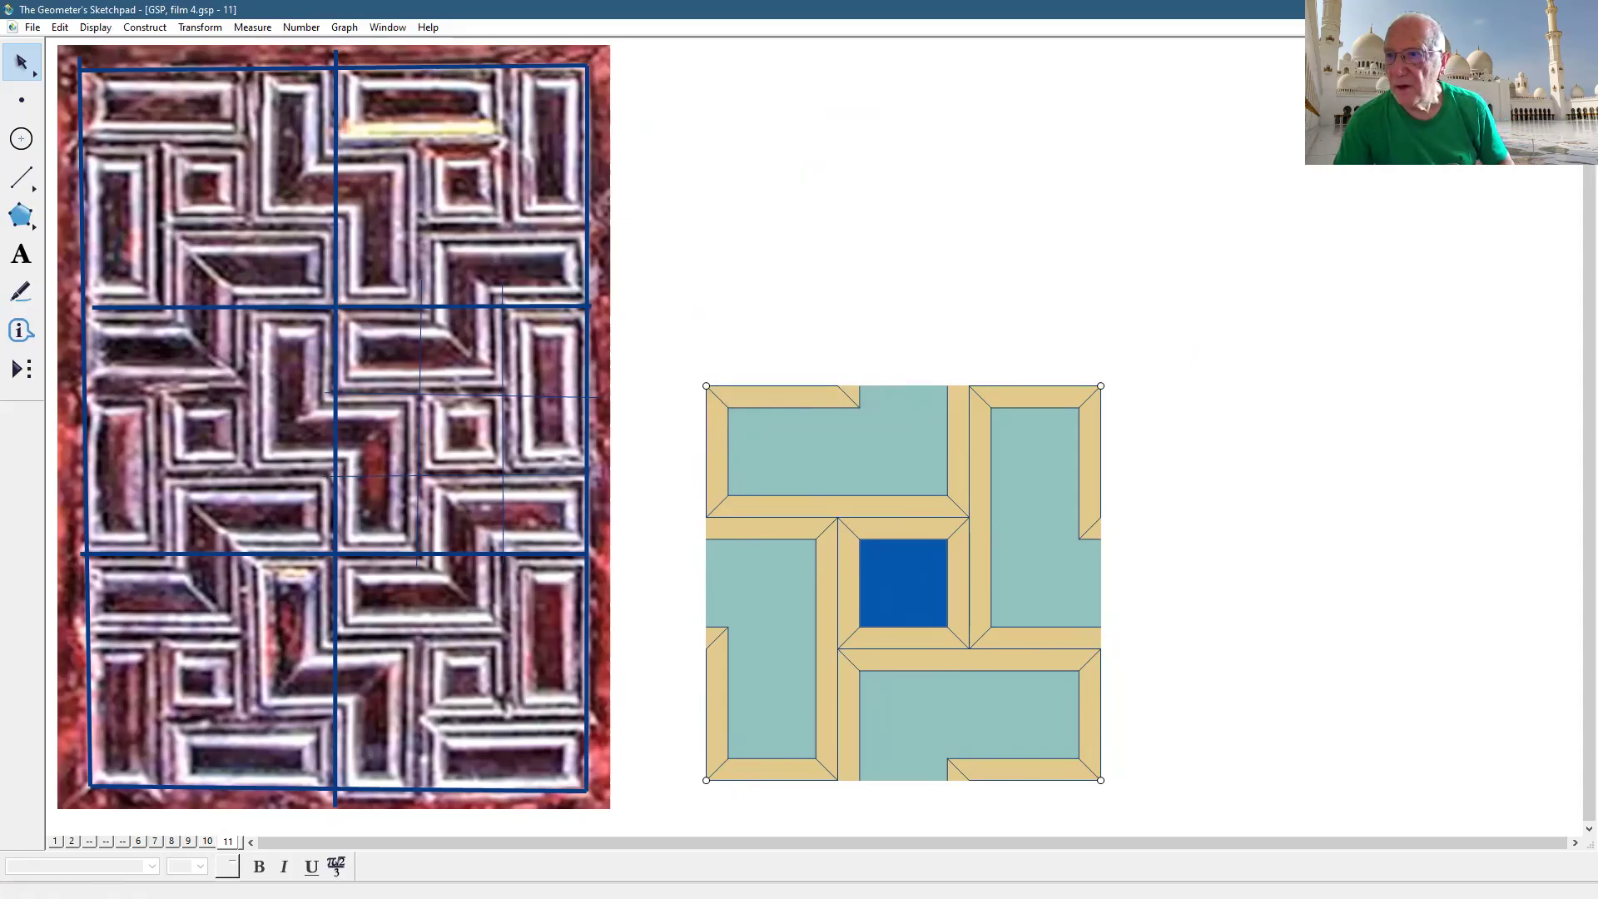
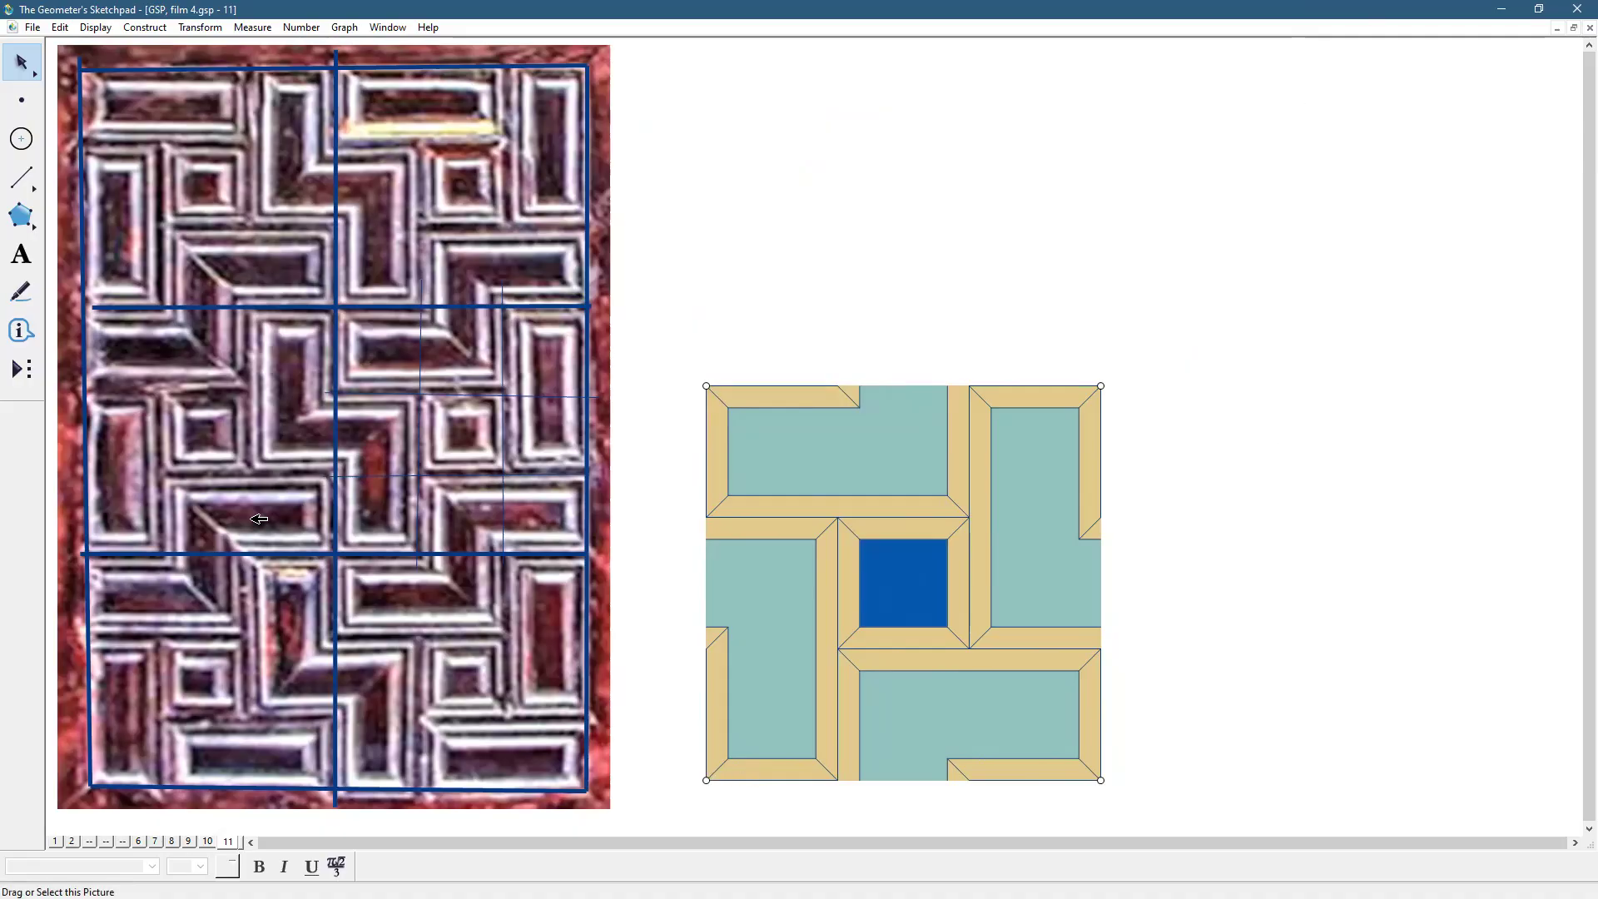
pyautogui.moveTo(23, 63); pyautogui.dragTo(142, 64)
pyautogui.moveTo(1045, 524); pyautogui.dragTo(920, 617)
pyautogui.click(1048, 593)
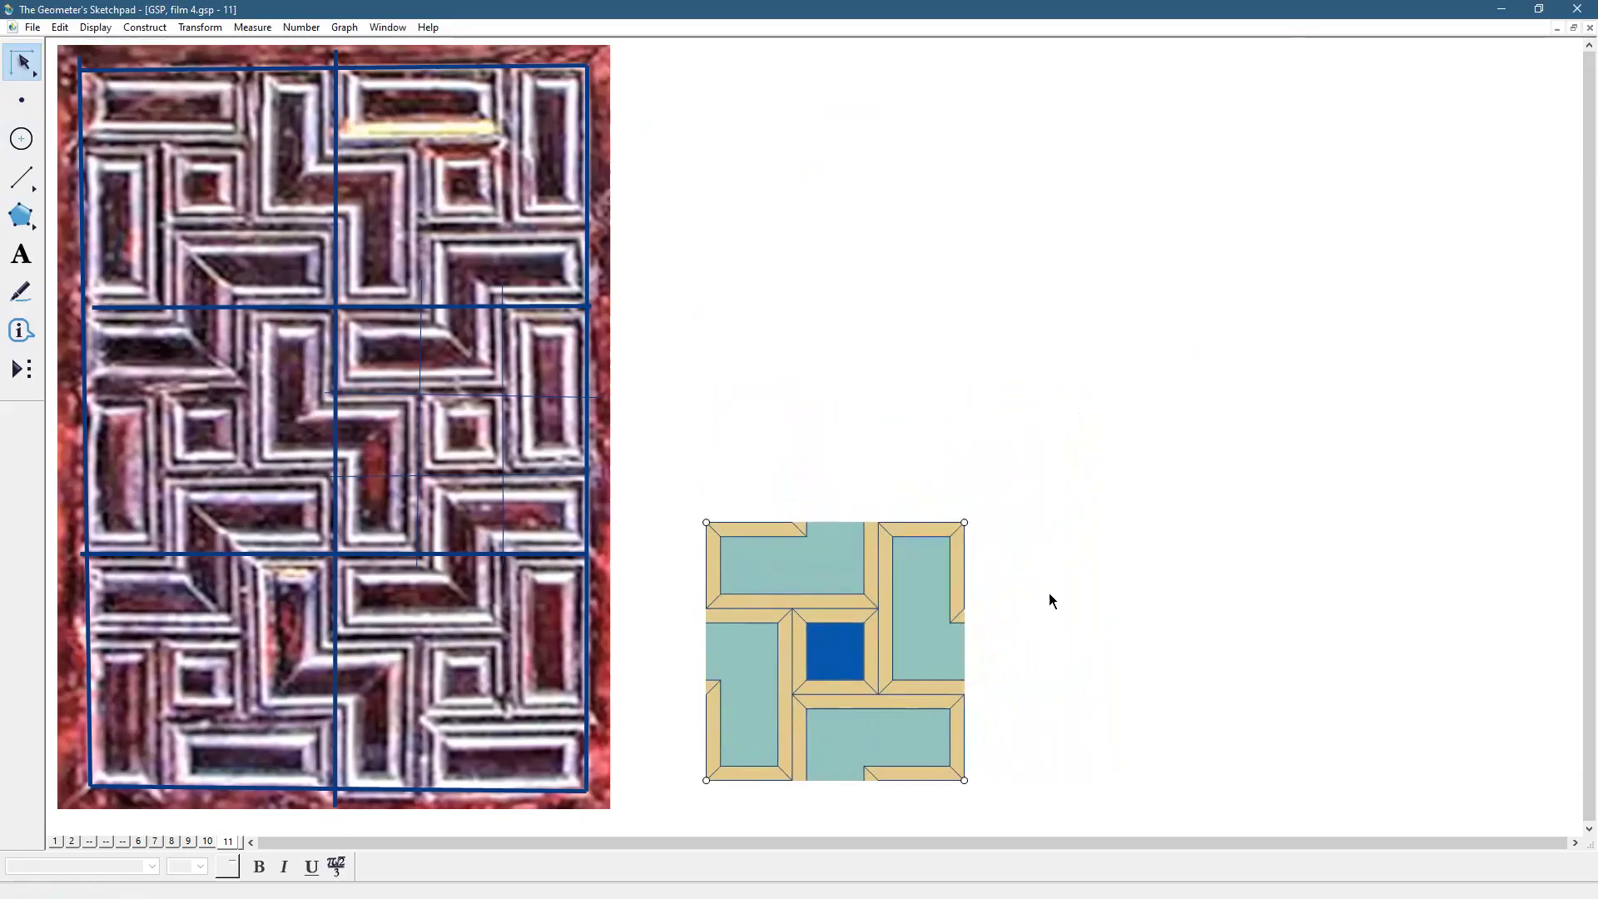
# - Stack two more squares above the first with the "large square" custom tool, each built on the top corners of the one below
pyautogui.click(23, 373)
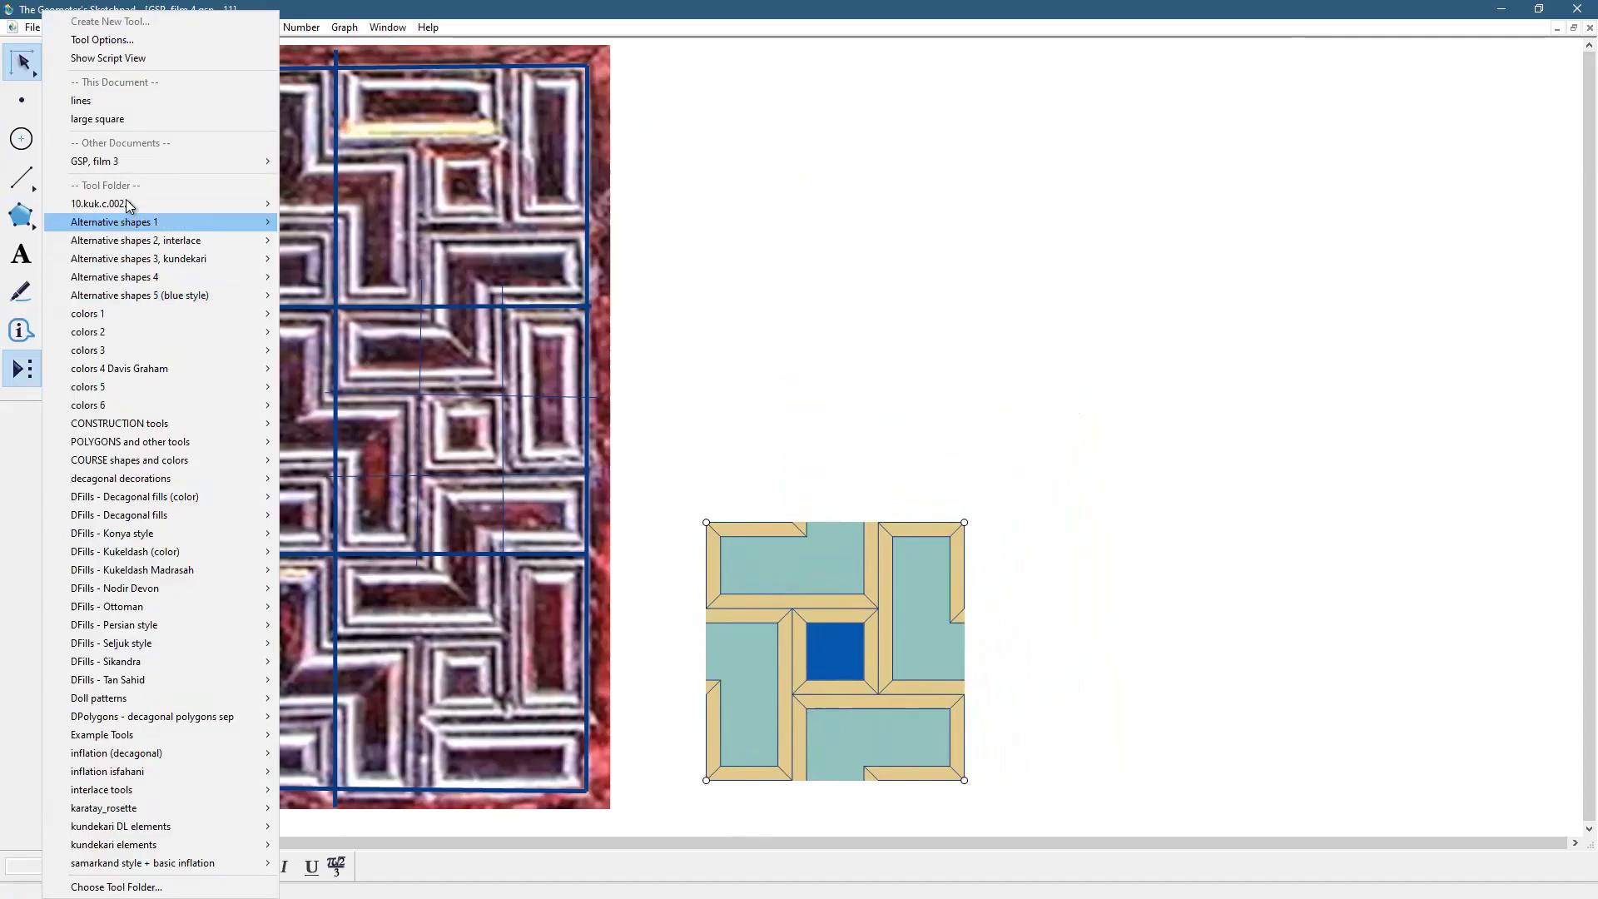
pyautogui.click(129, 121)
pyautogui.click(706, 522)
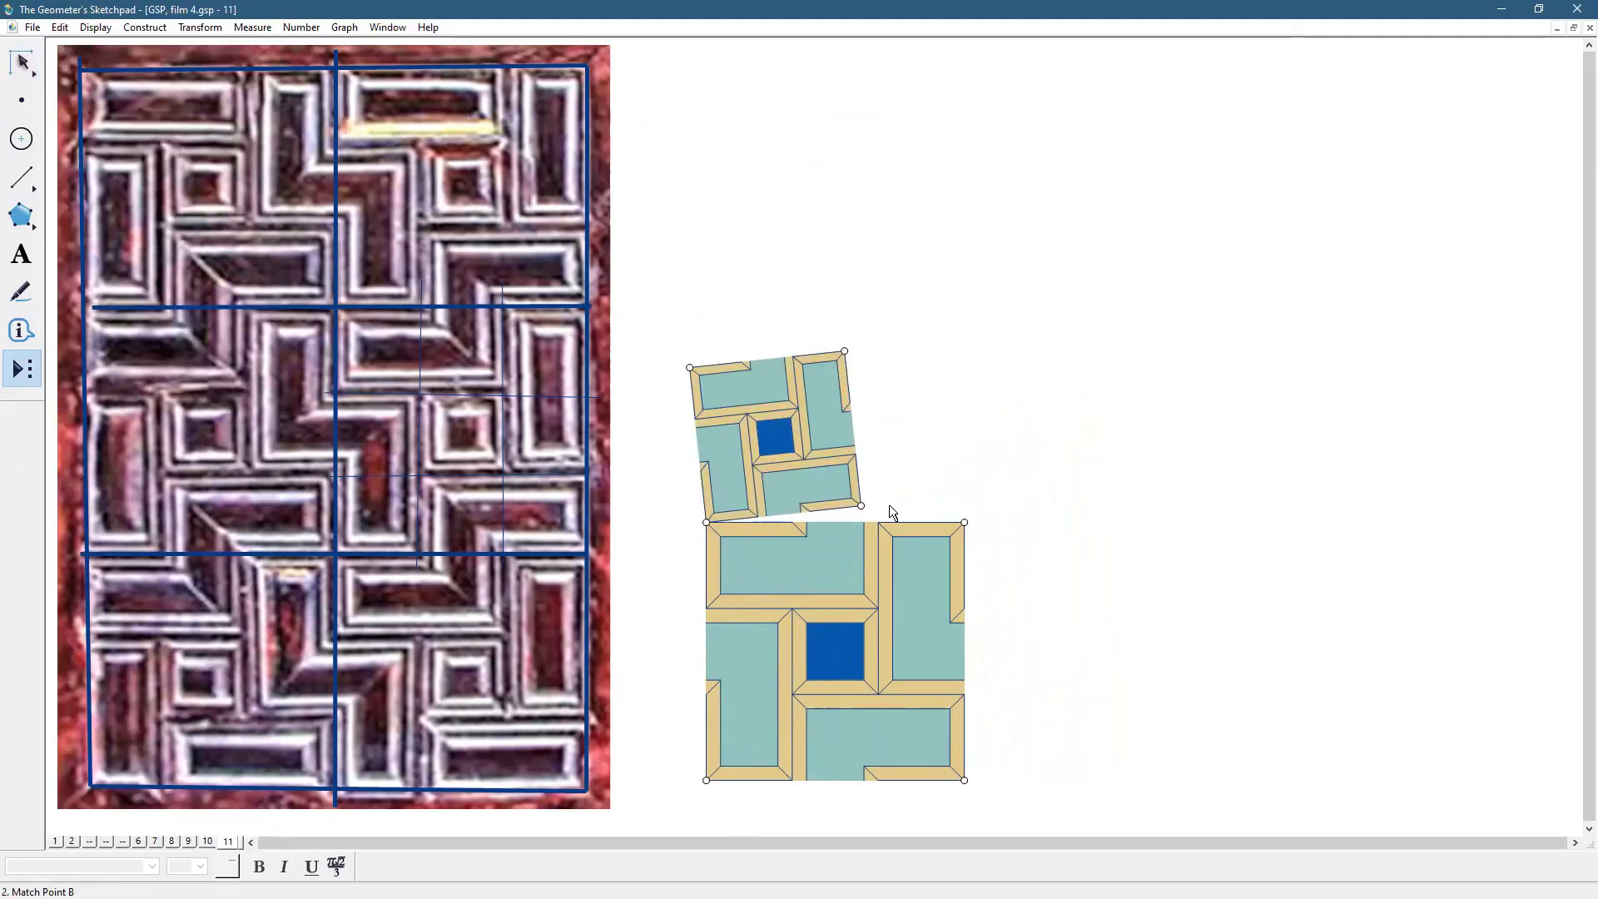
pyautogui.click(969, 523)
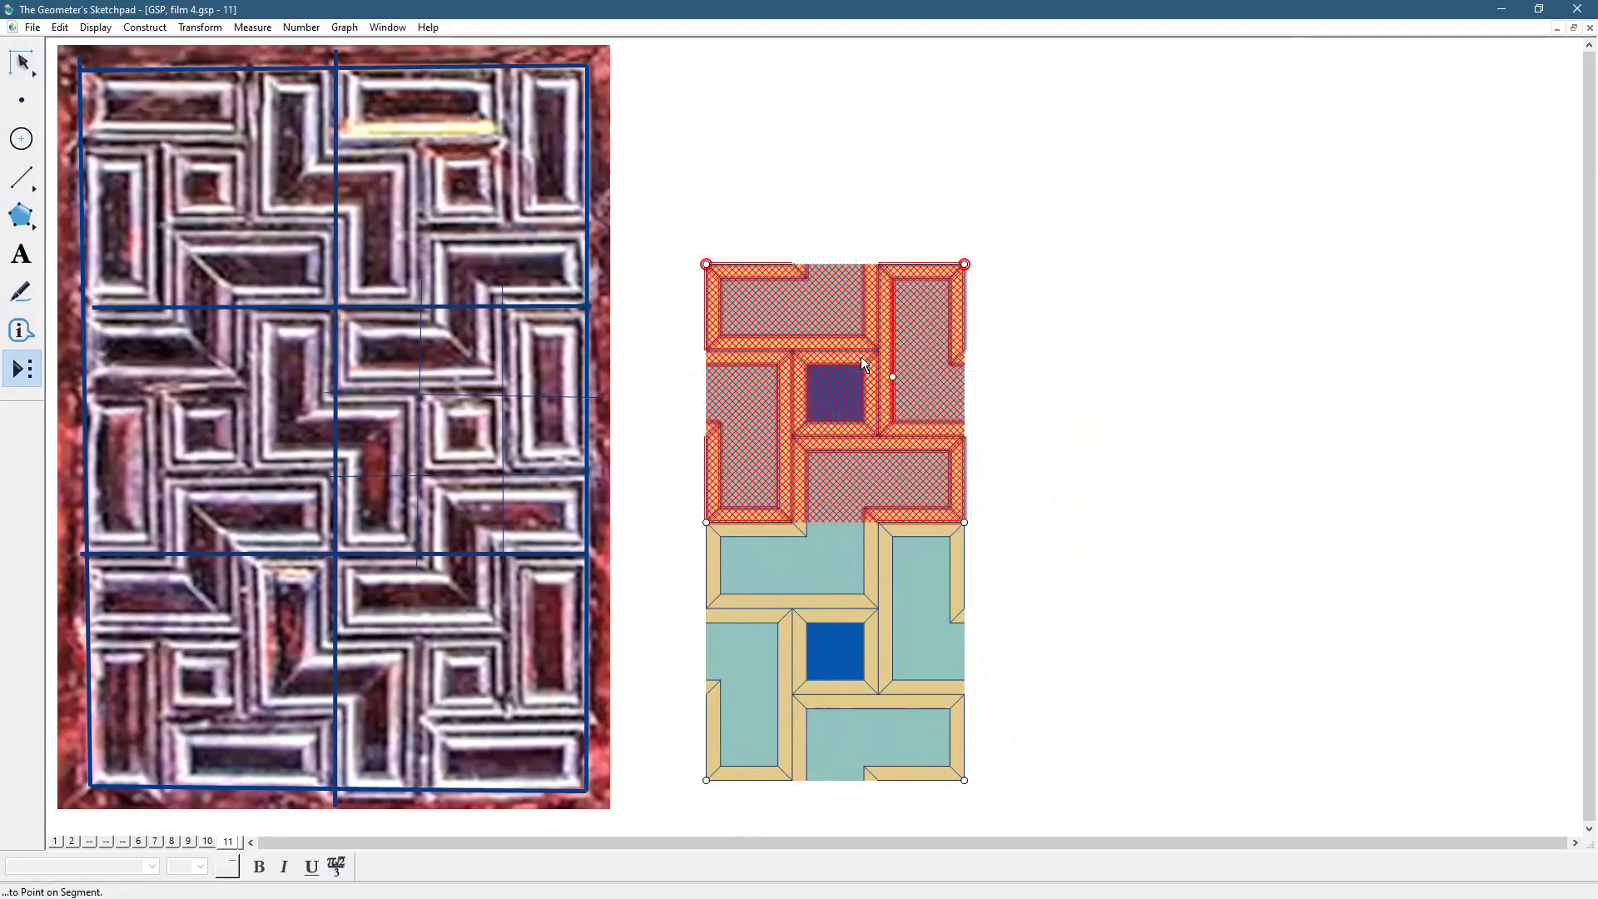
pyautogui.click(725, 266)
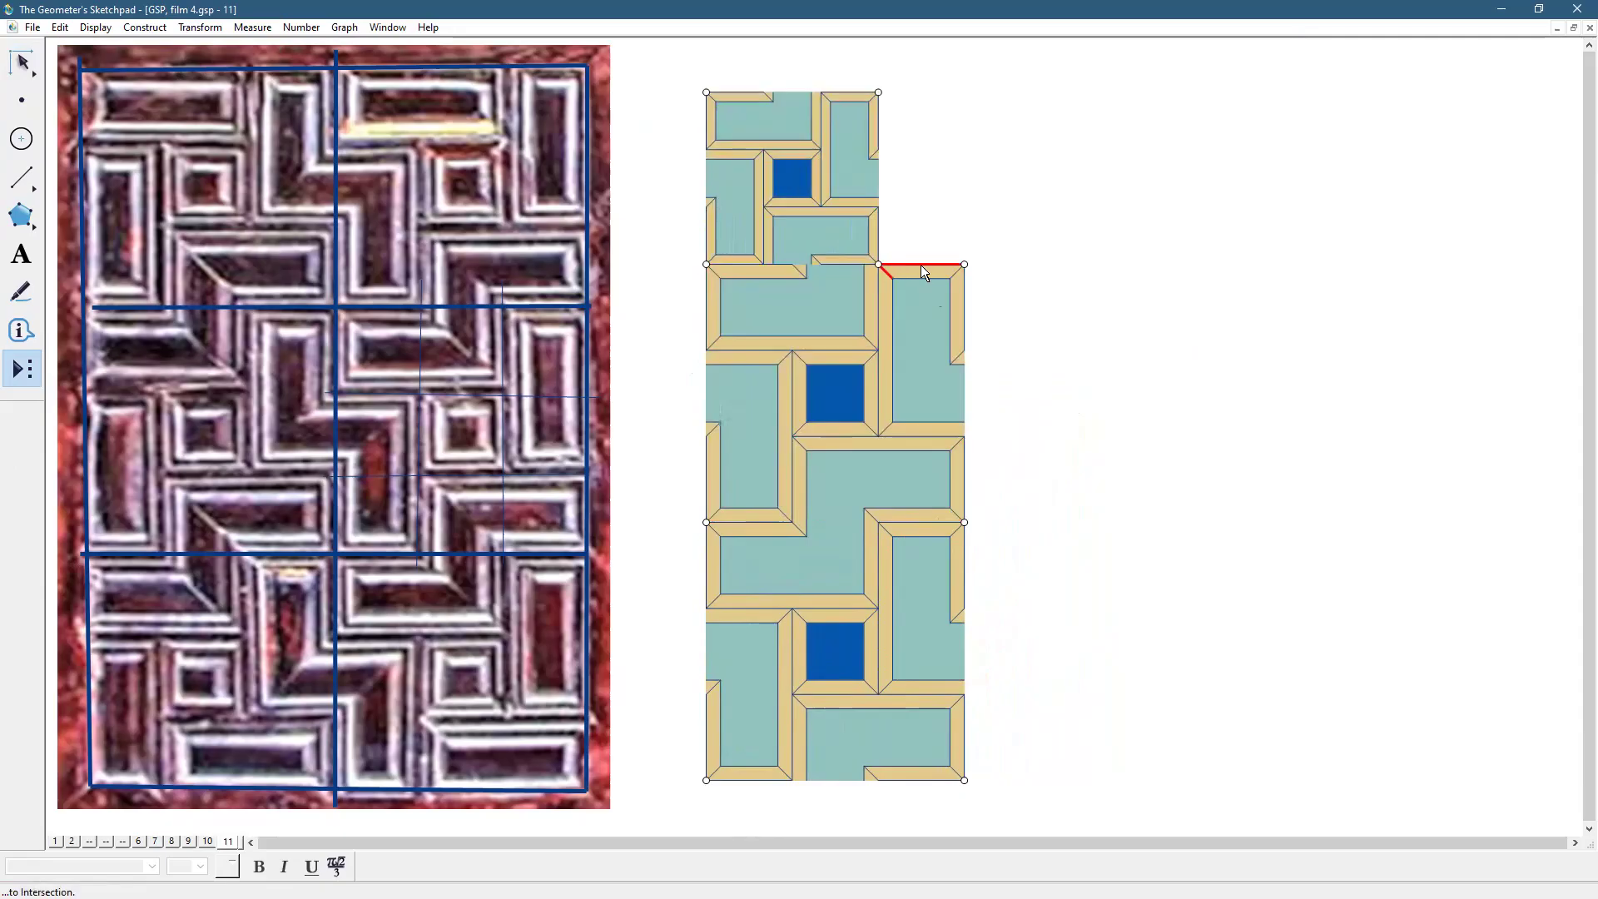
pyautogui.click(964, 265)
pyautogui.scroll(1, 1165, 539)
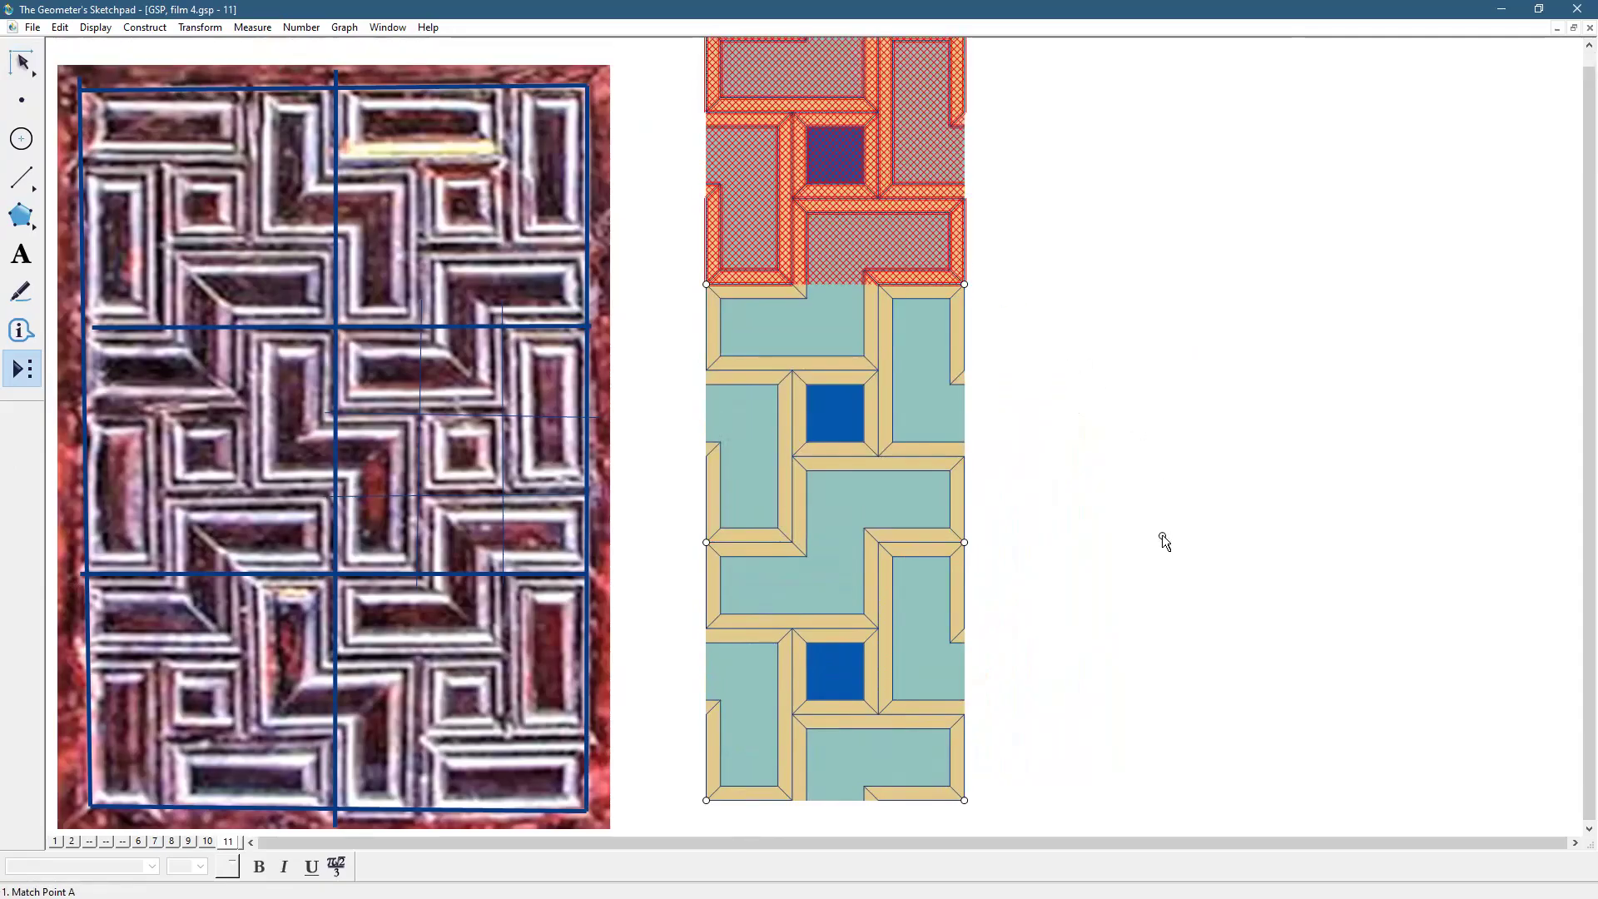
# - Shrink the column of three squares to about three quarters of its size, keeping its lower-left corner fixed
pyautogui.click(22, 58)
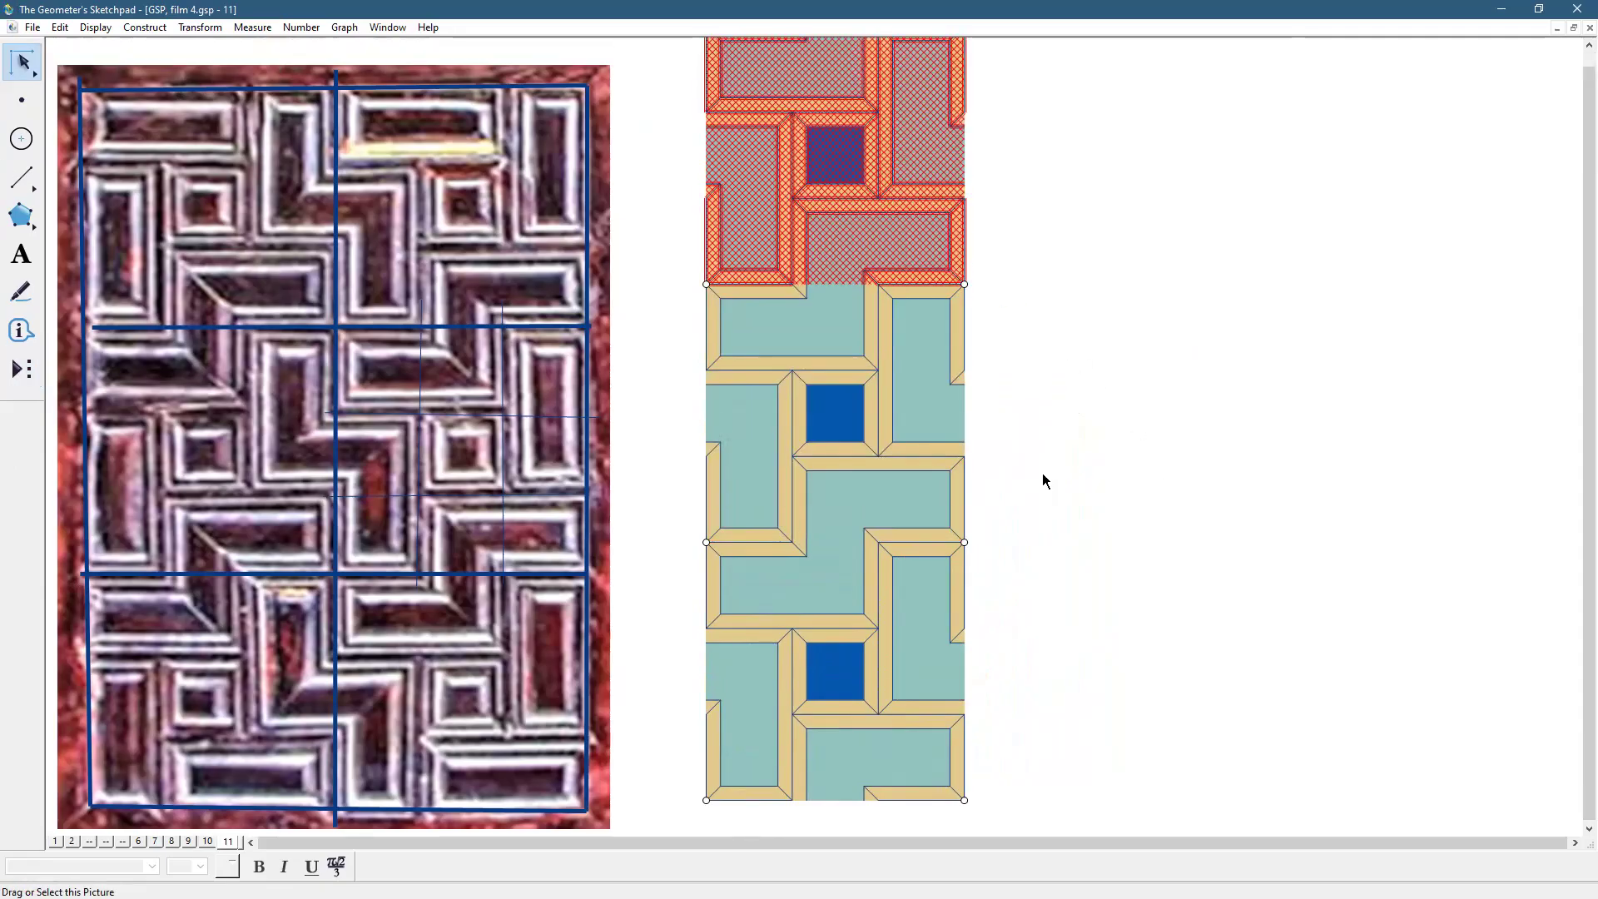
pyautogui.scroll(2, 1286, 533)
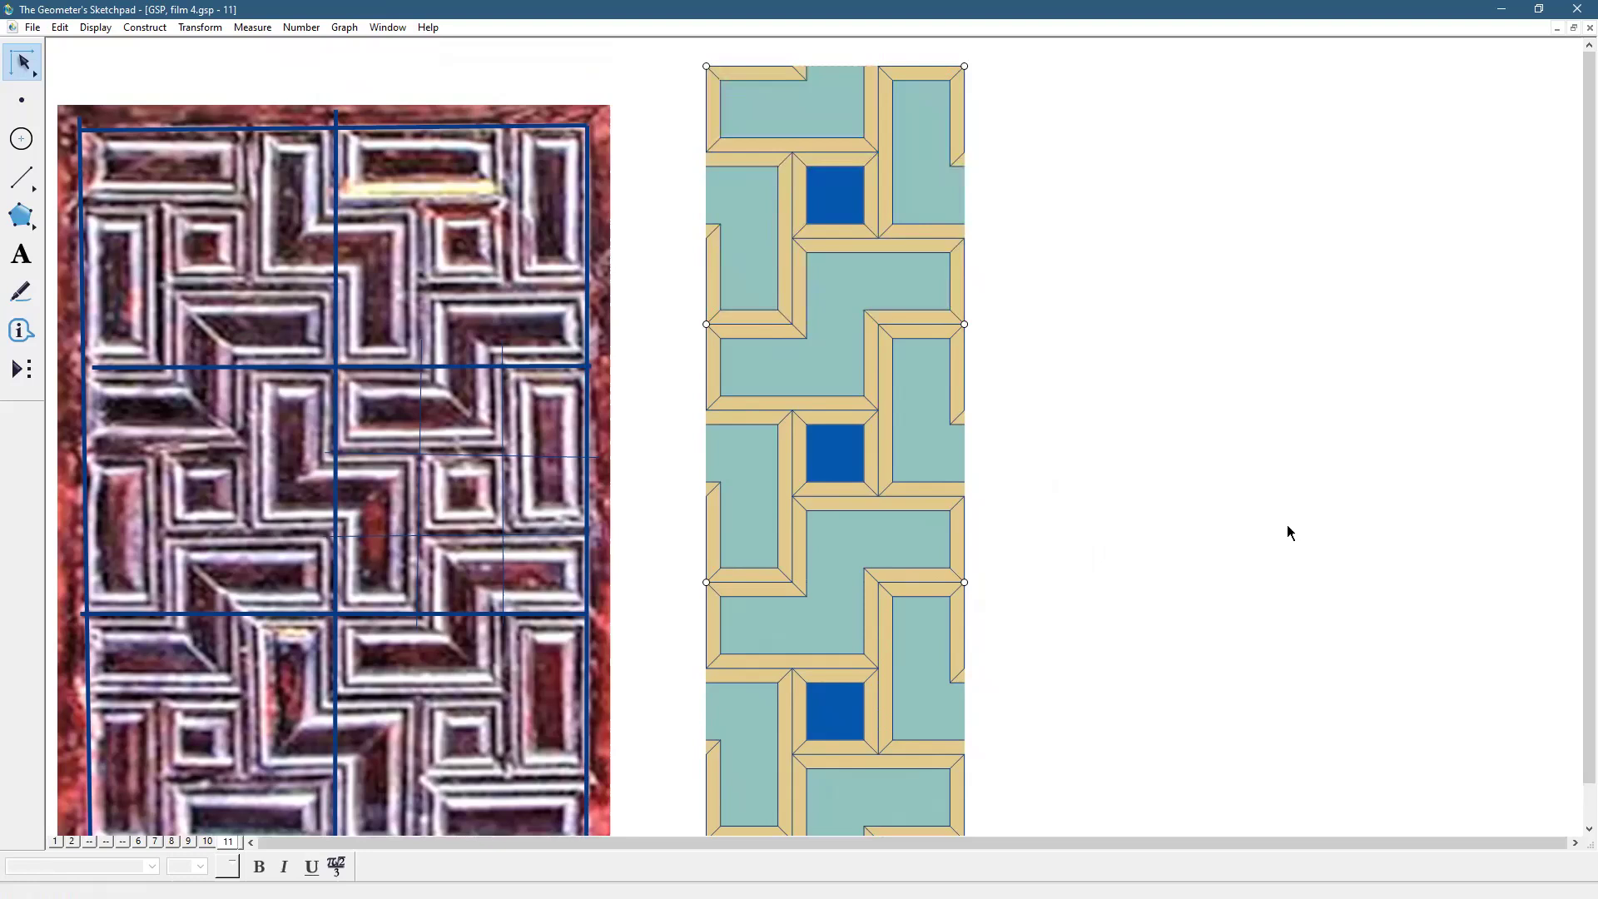
pyautogui.scroll(-2, 1231, 552)
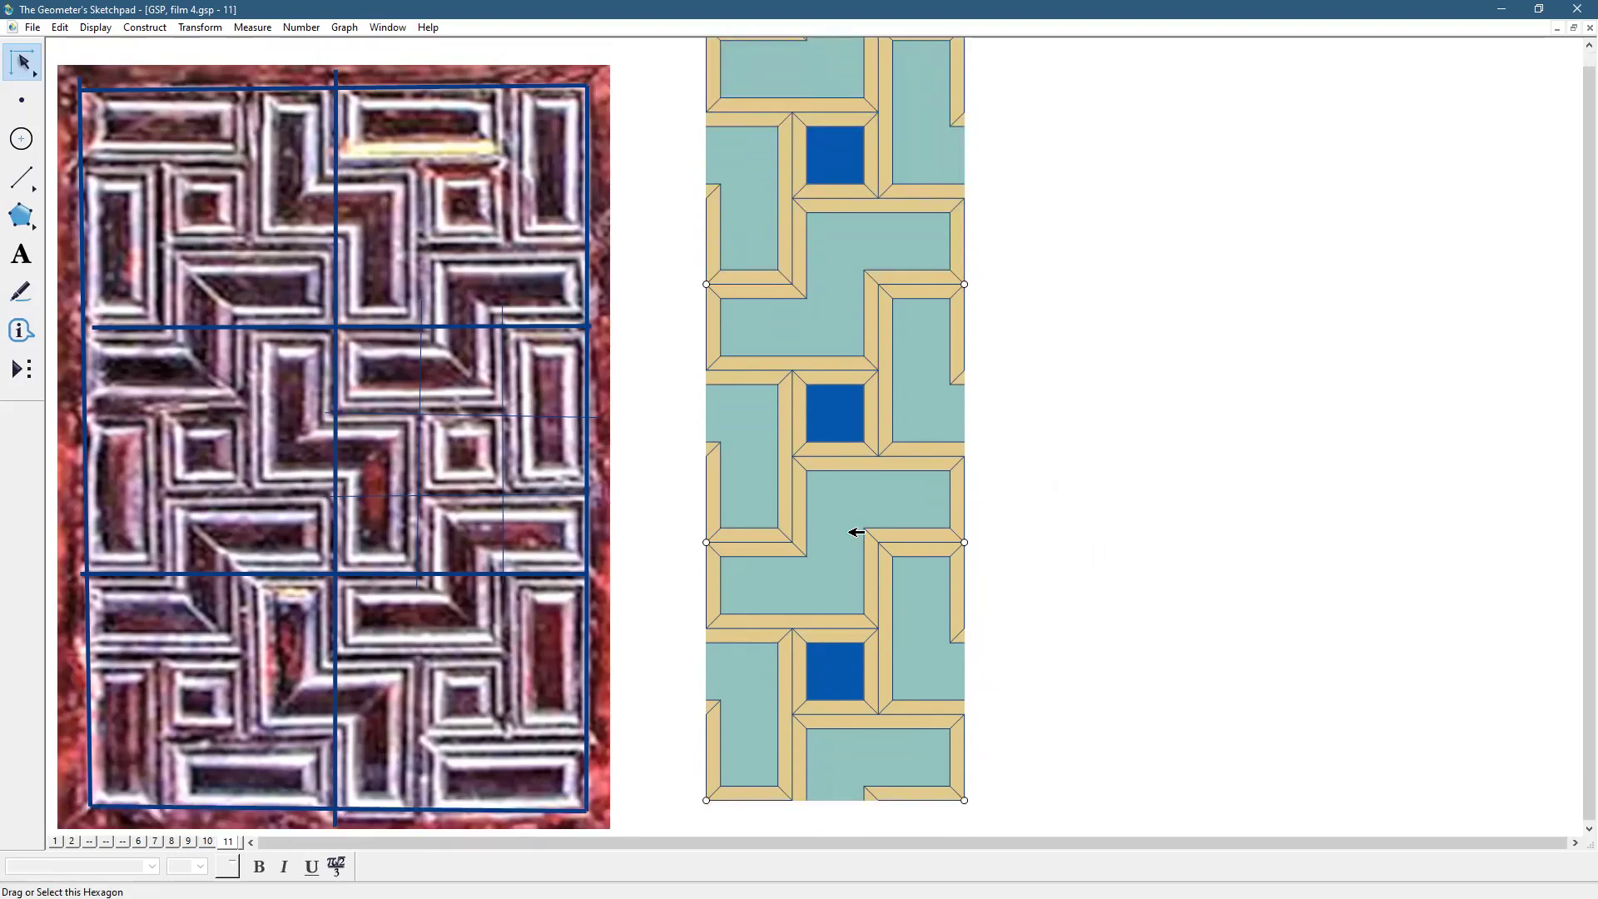
pyautogui.click(862, 518)
pyautogui.click(1046, 558)
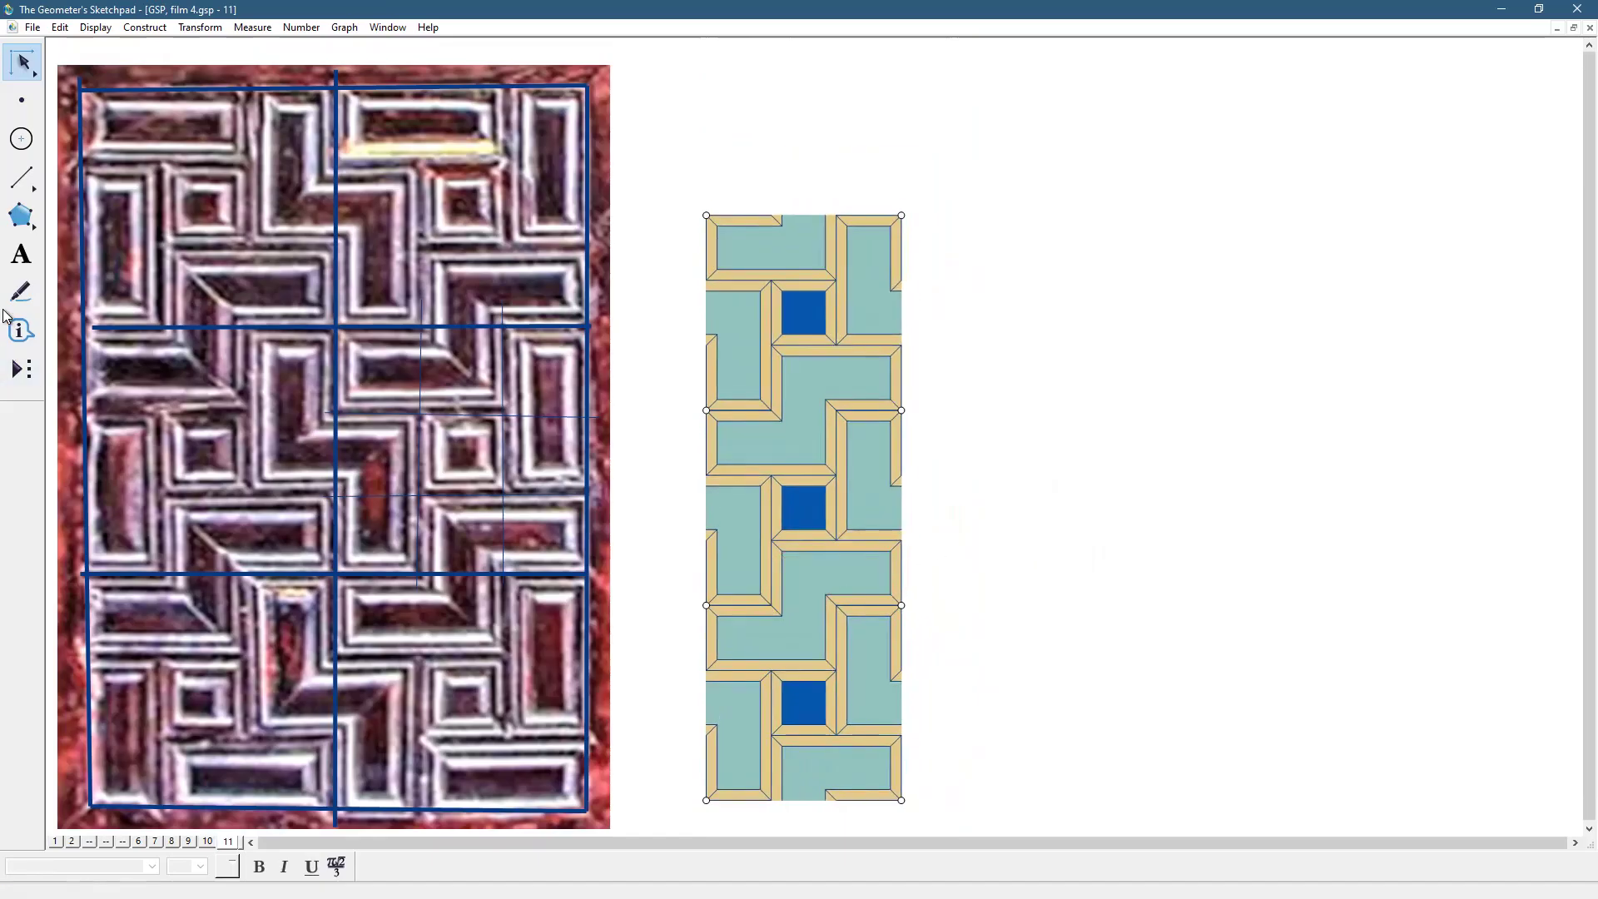
# - Add a second column of three squares with the "large square" custom tool, each built on the right-hand corners of the first column
pyautogui.click(32, 366)
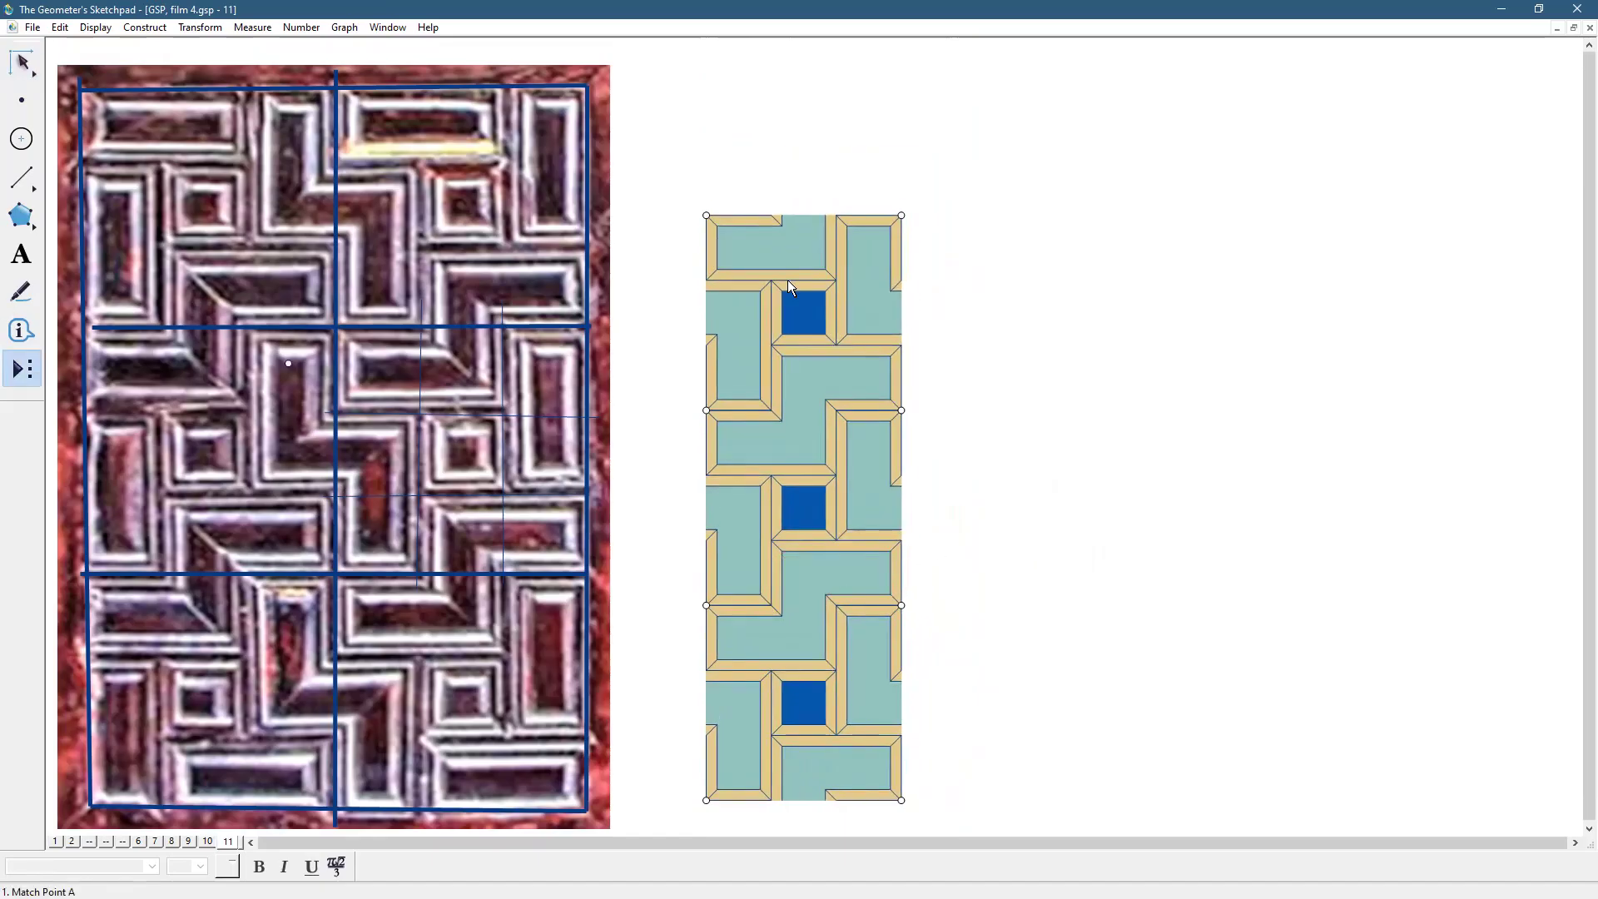
pyautogui.click(902, 215)
pyautogui.click(906, 408)
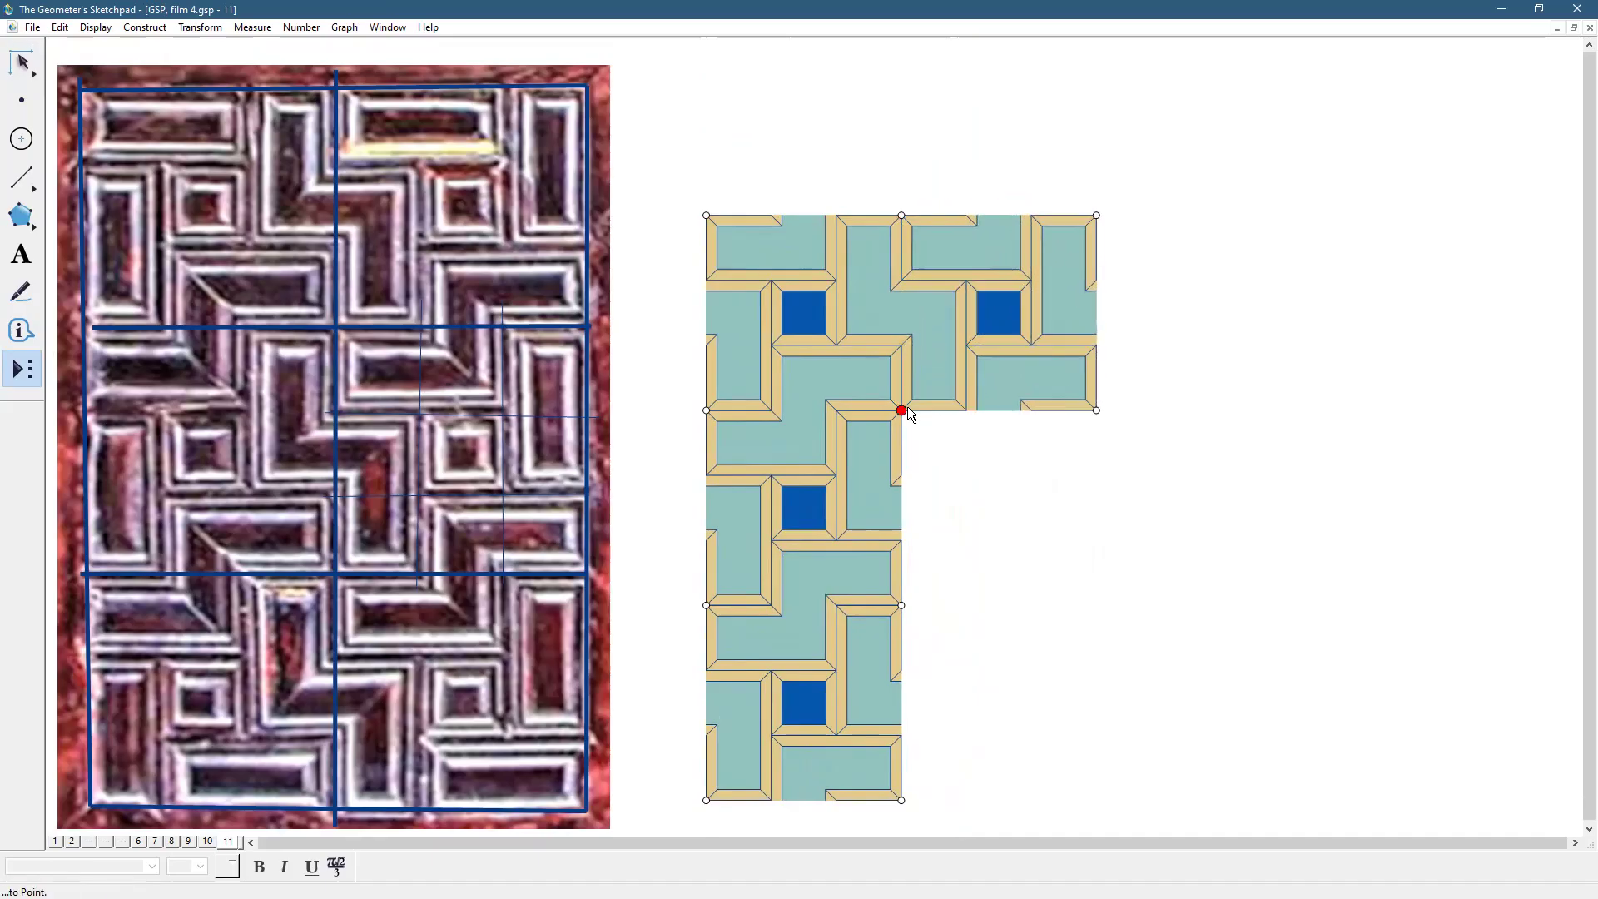
pyautogui.click(902, 412)
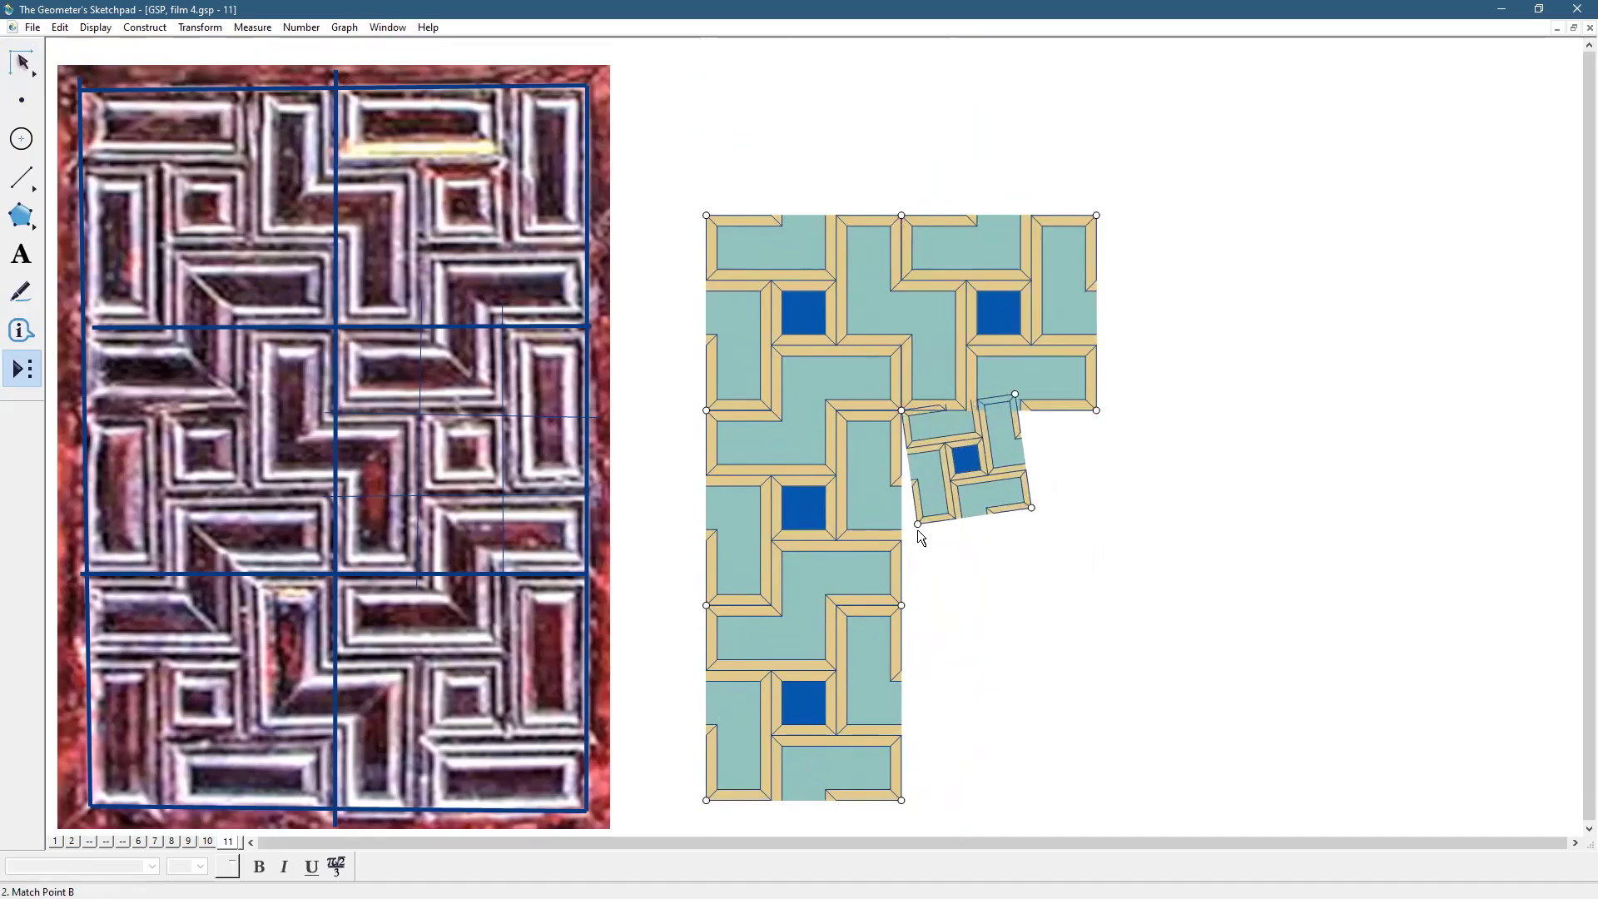
pyautogui.click(902, 607)
pyautogui.click(900, 609)
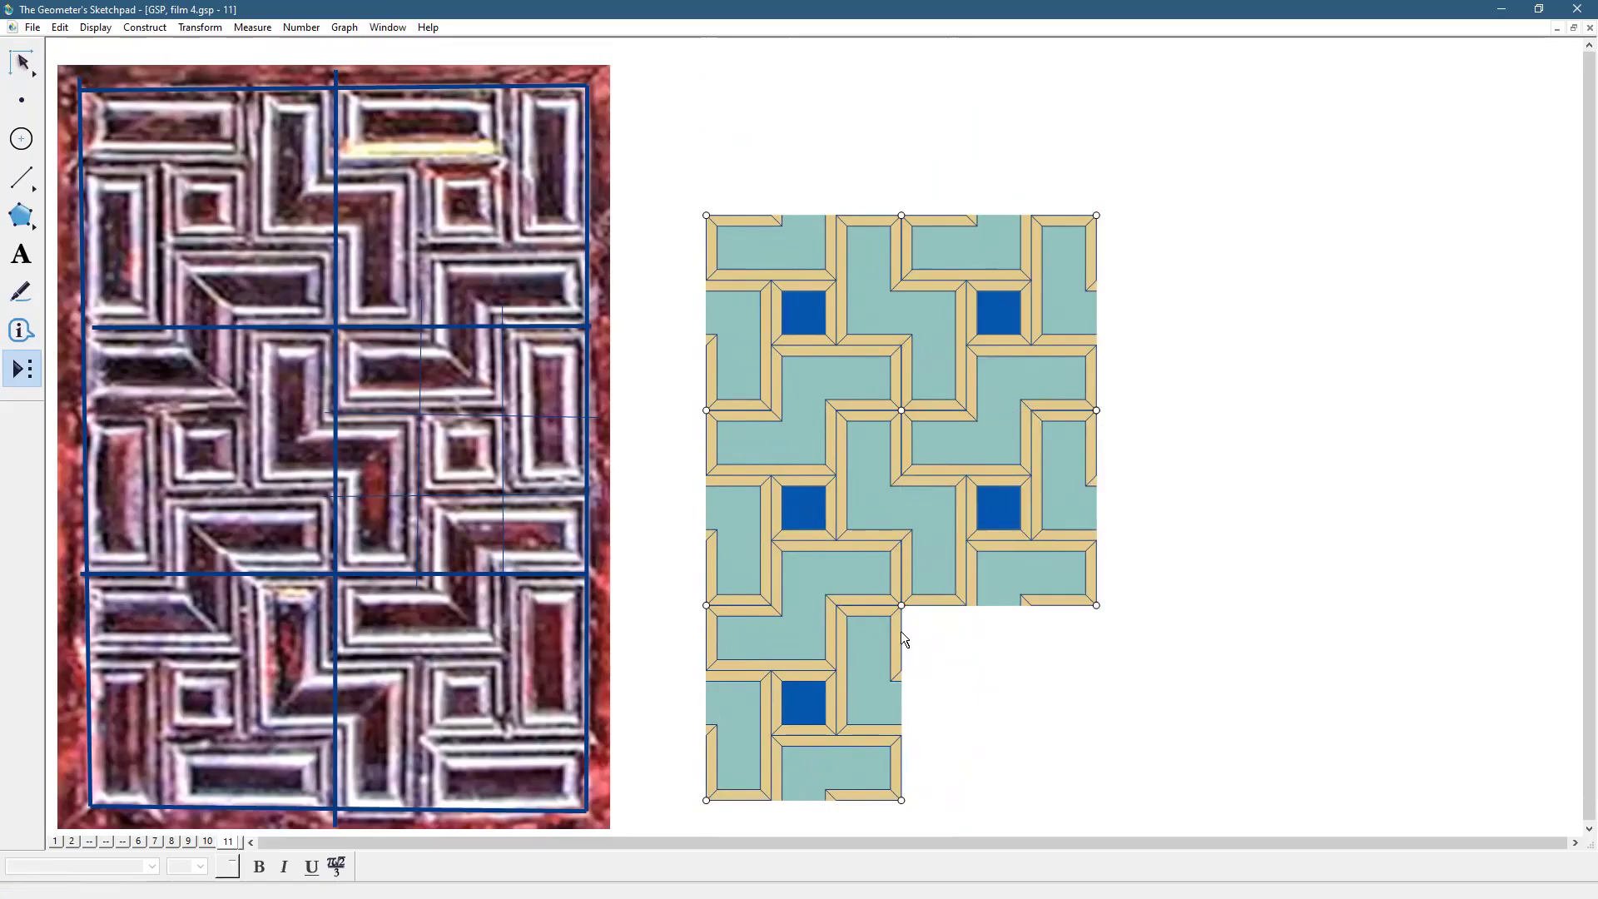
pyautogui.click(902, 799)
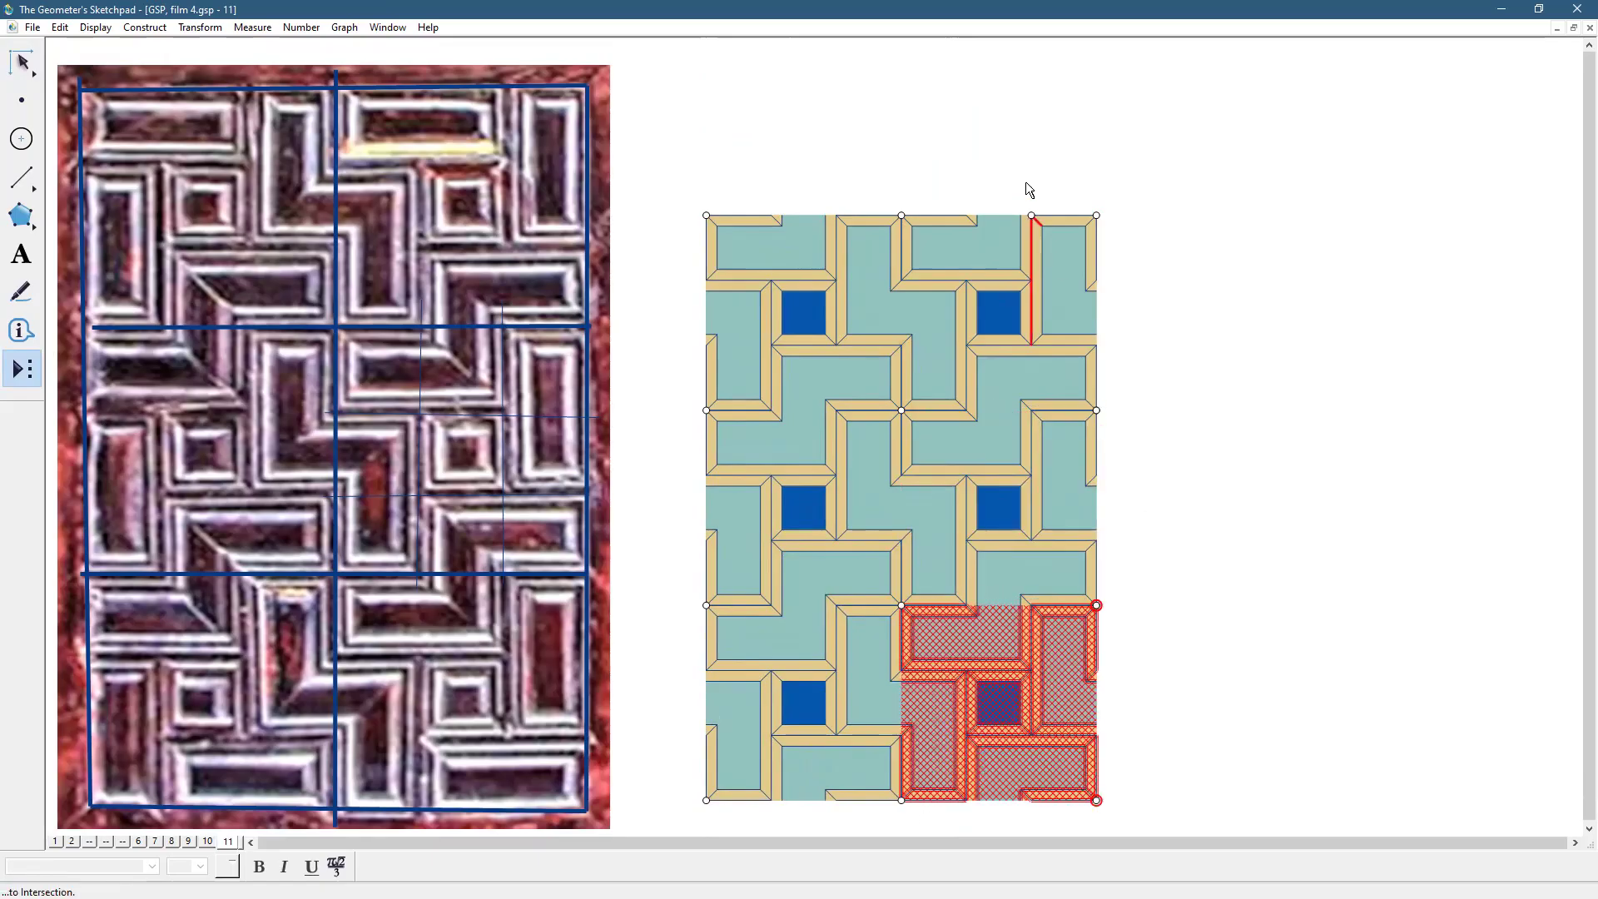
# - Add a third column of three squares with the same custom tool, built down the second column's right-hand corners, and clear the selection
pyautogui.click(1096, 215)
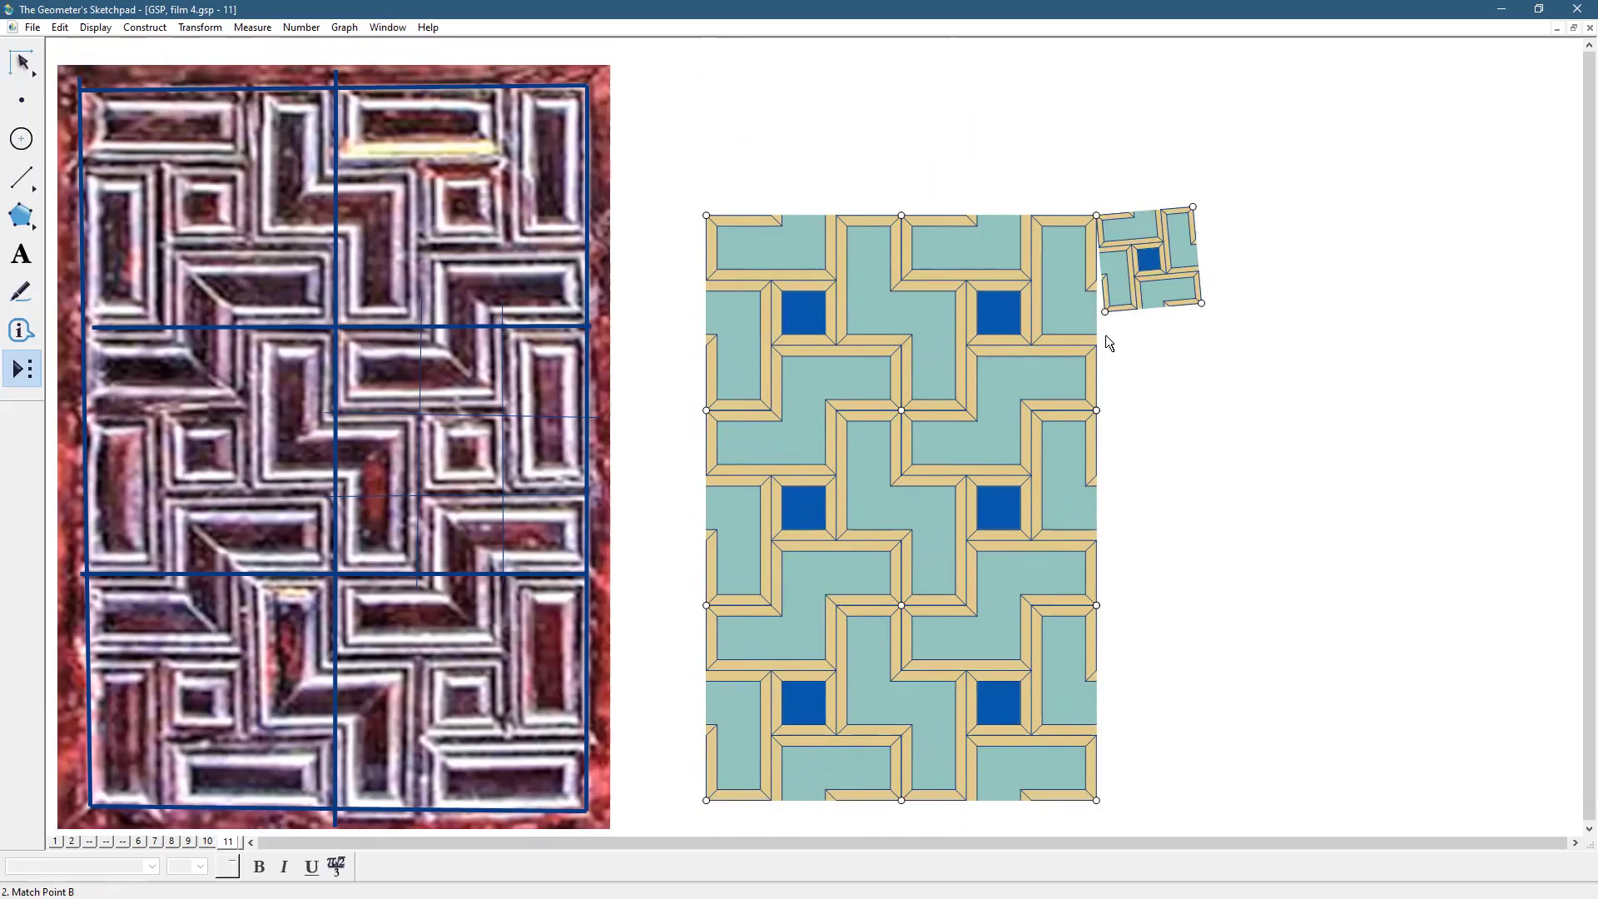
pyautogui.click(1099, 411)
pyautogui.click(1099, 412)
pyautogui.click(1096, 606)
pyautogui.click(1097, 606)
pyautogui.click(1097, 799)
pyautogui.press('Escape')
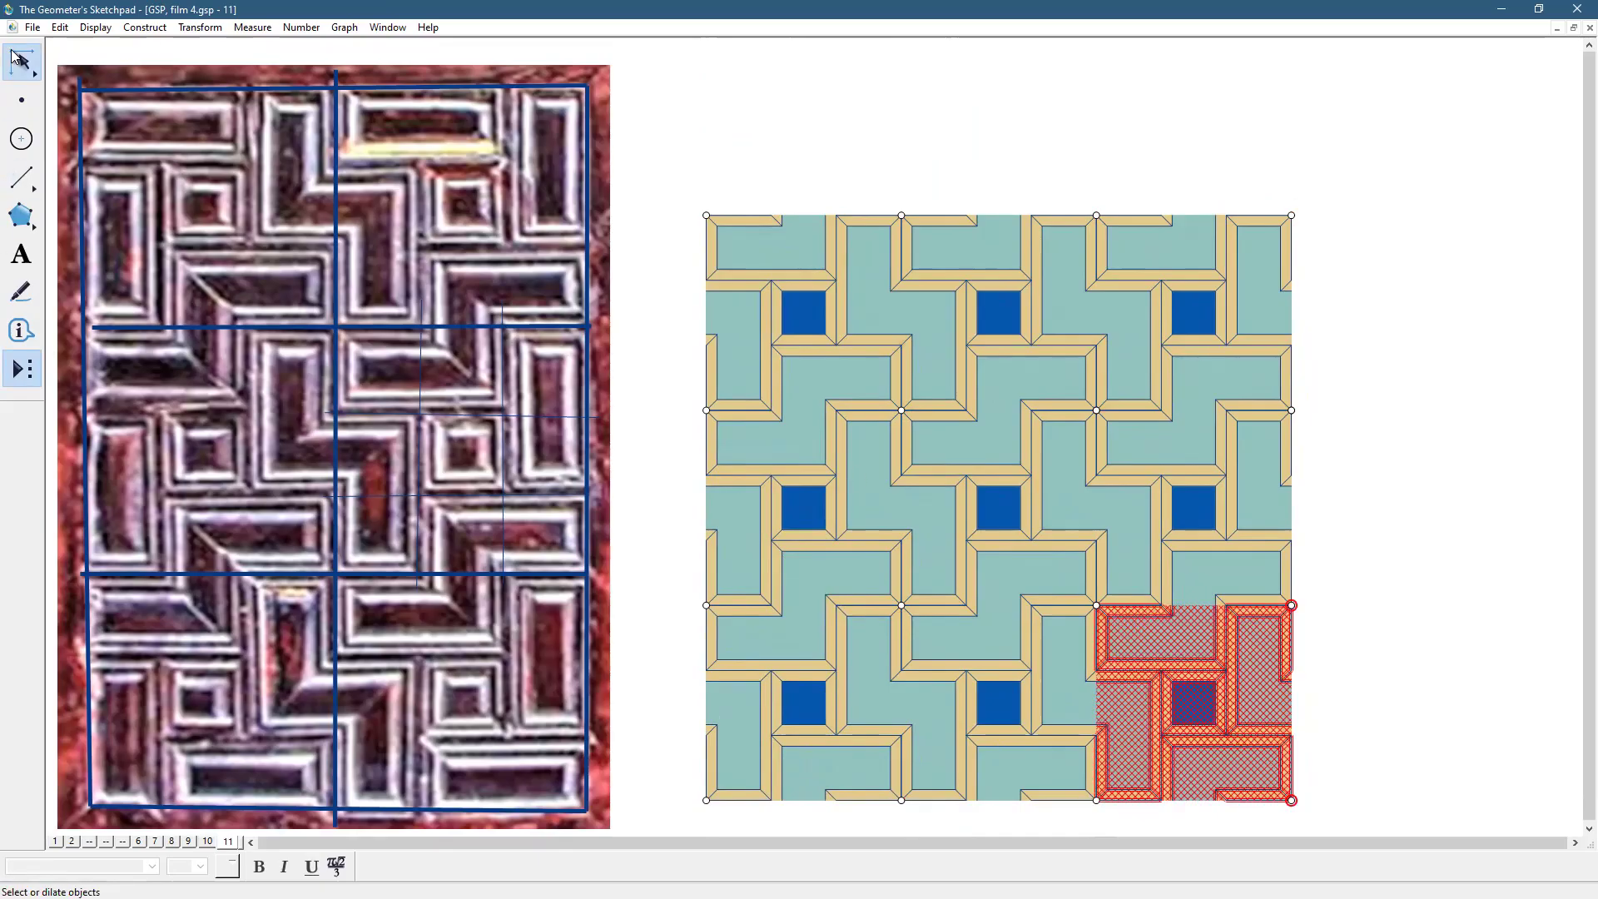
pyautogui.click(786, 138)
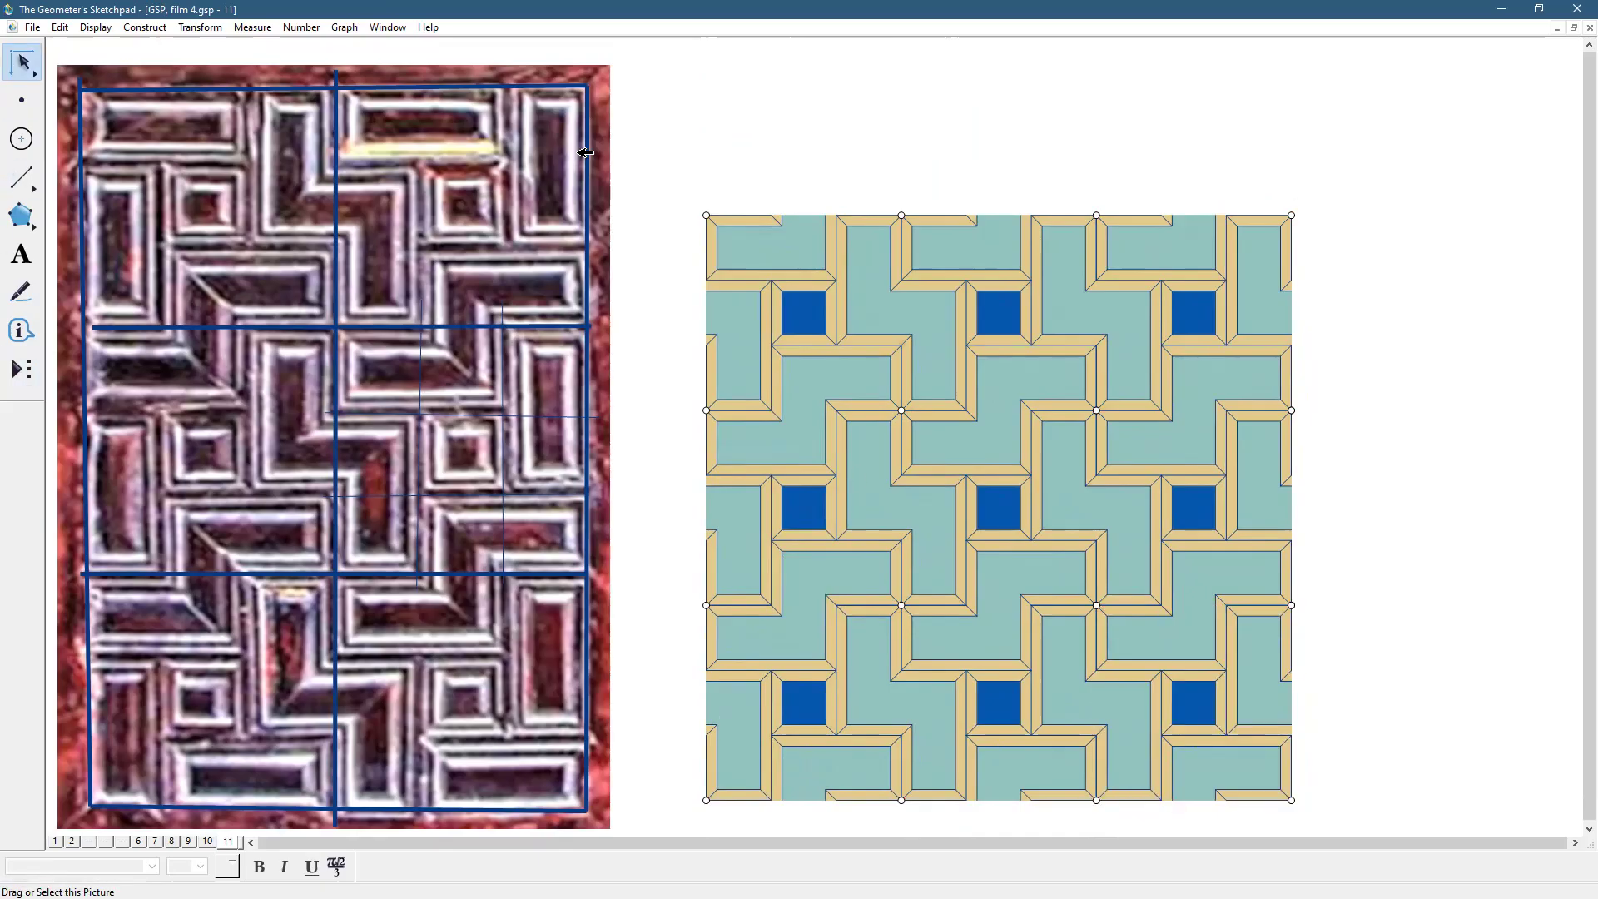
# - Delete the photo with its thin guide lines and the remaining thick blue frame segments from page 11
pyautogui.moveTo(642, 148); pyautogui.dragTo(371, 641)
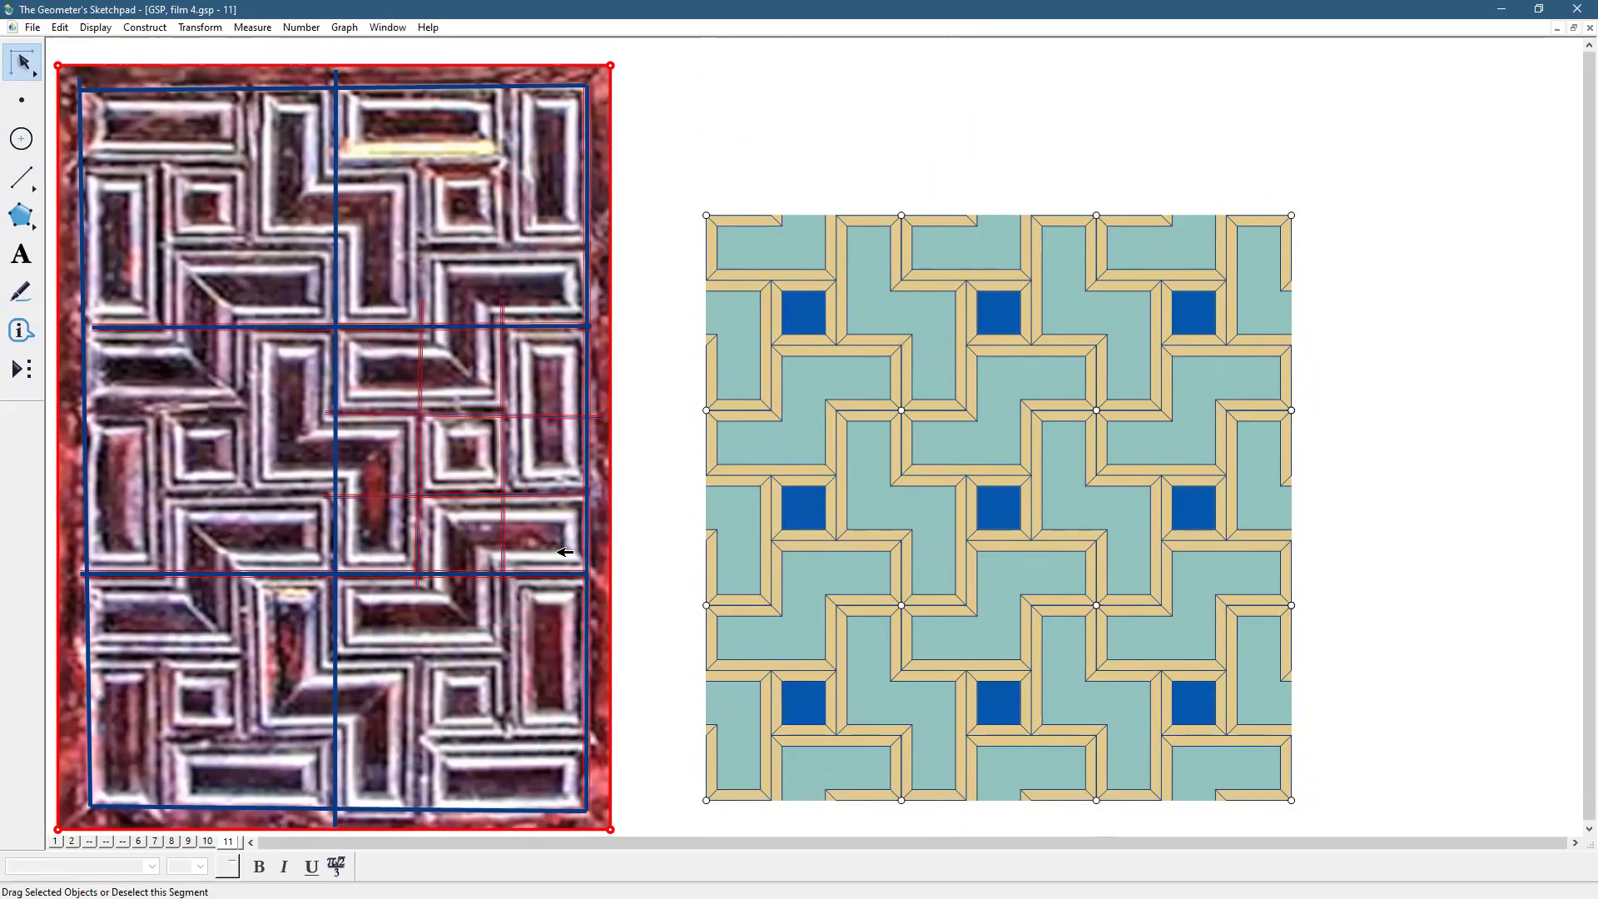
pyautogui.press('Delete')
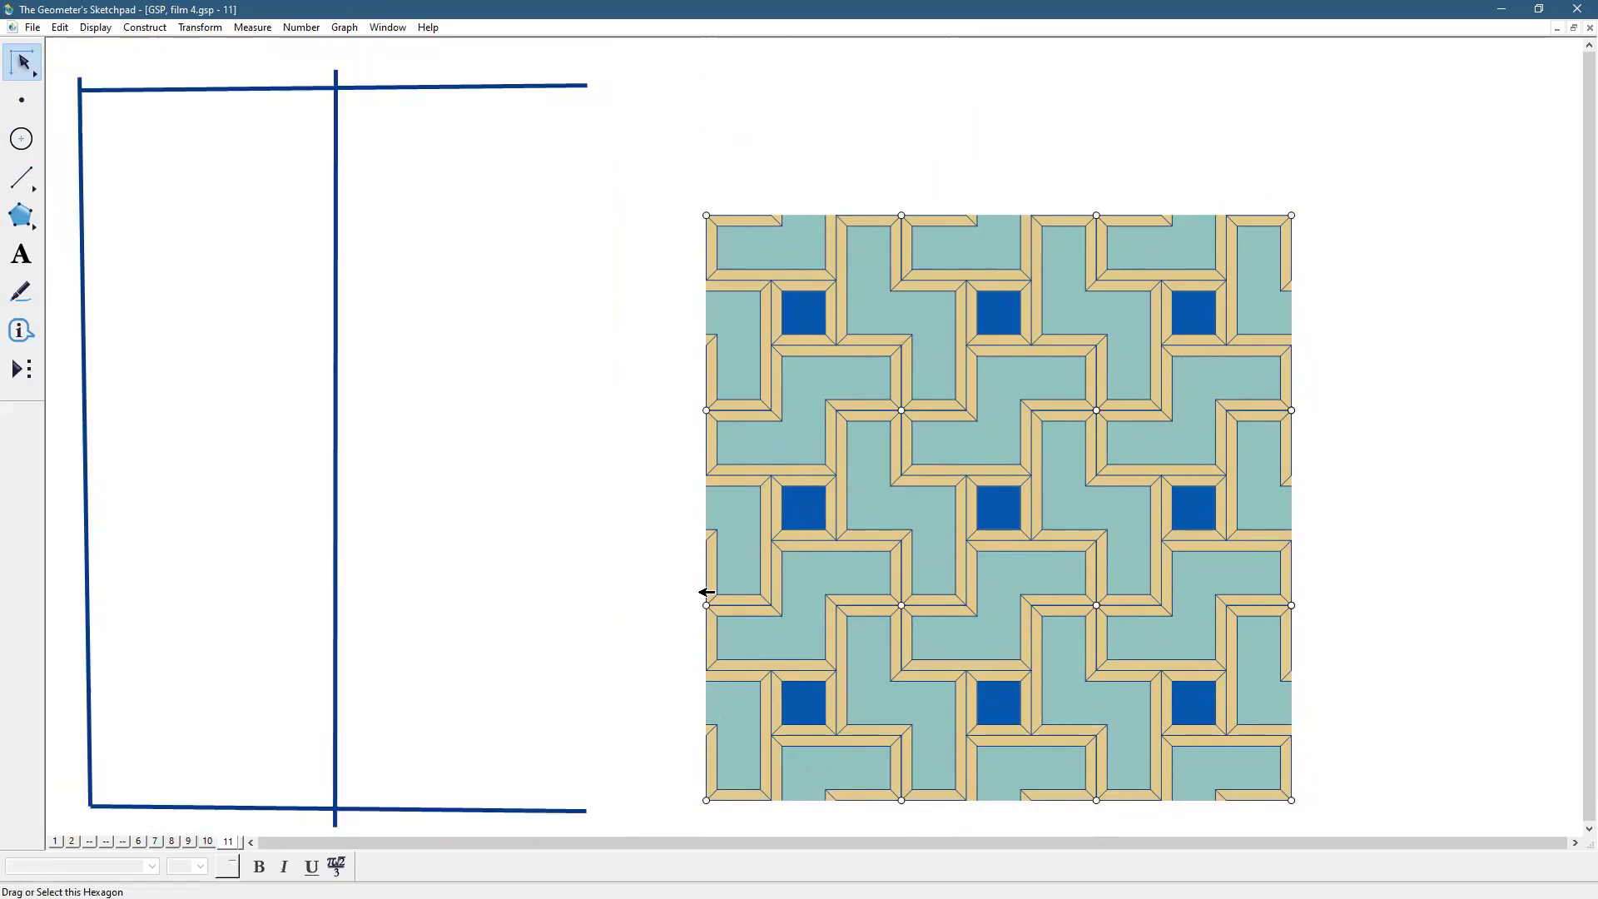
pyautogui.moveTo(72, 71); pyautogui.dragTo(598, 826)
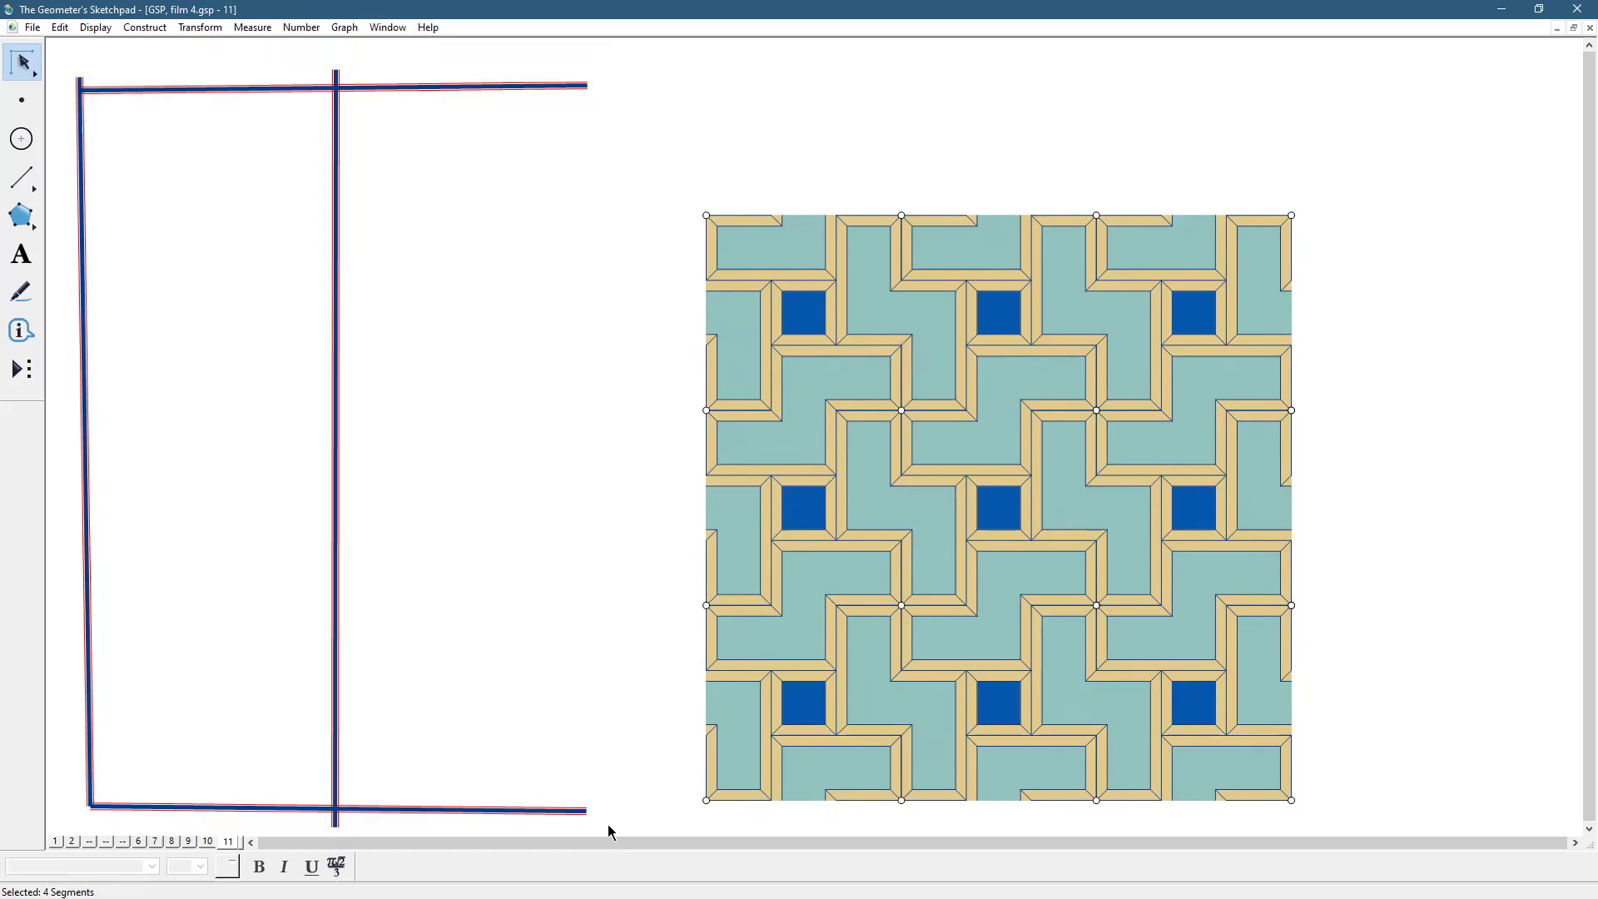
pyautogui.press('Delete')
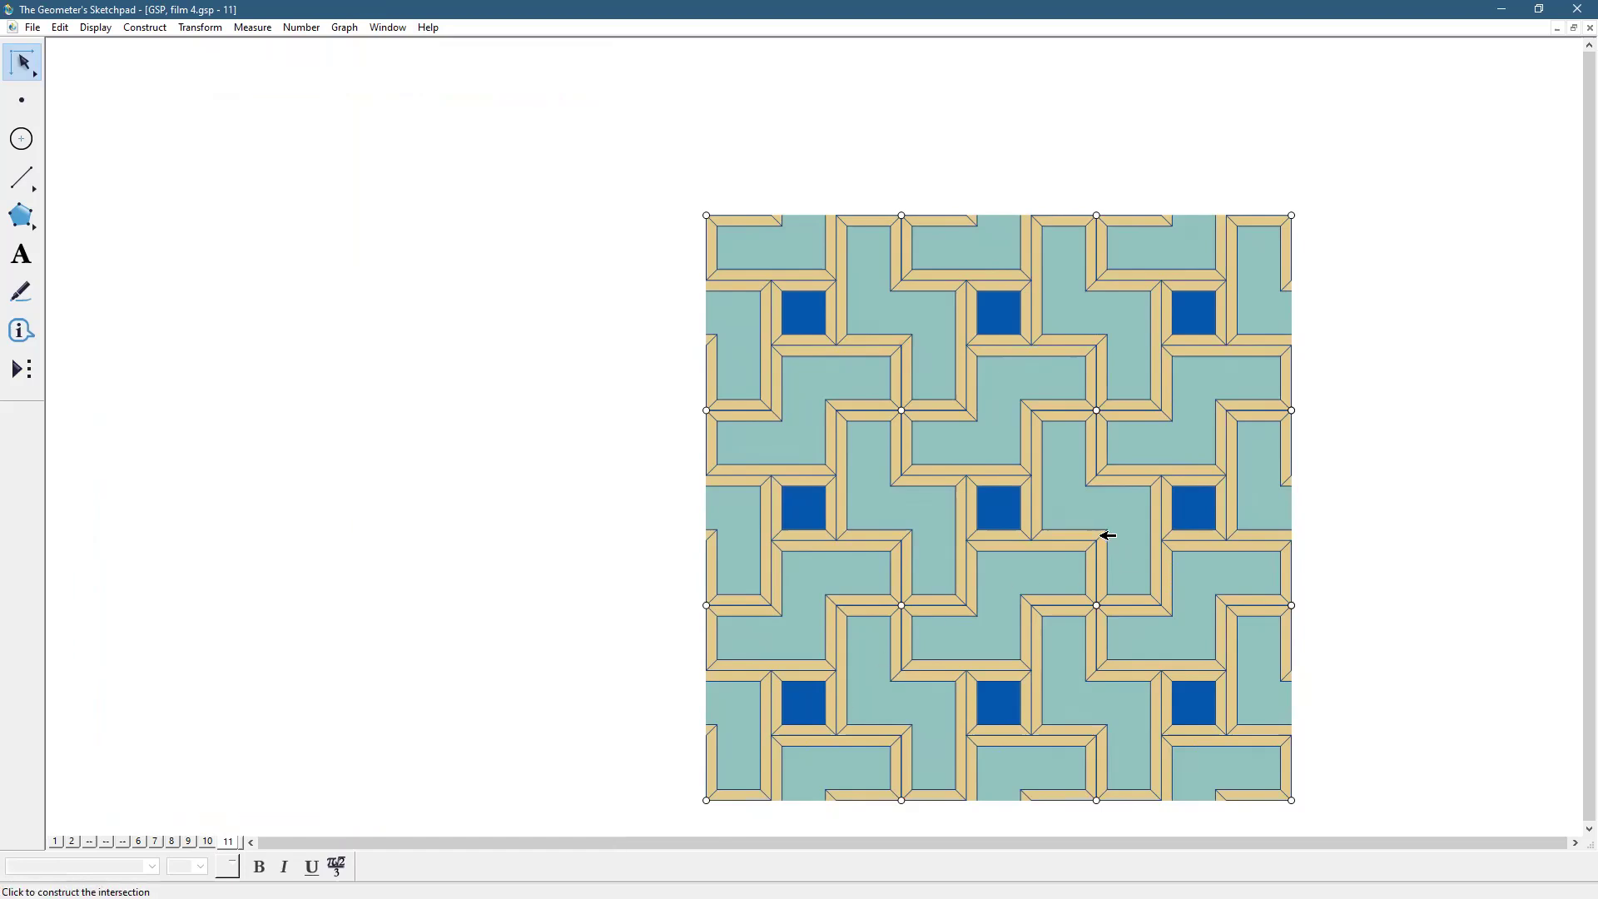
# - Move the whole three-by-three tiling left and slightly up into the cleared area, and deselect it
pyautogui.moveTo(25, 62); pyautogui.dragTo(50, 60)
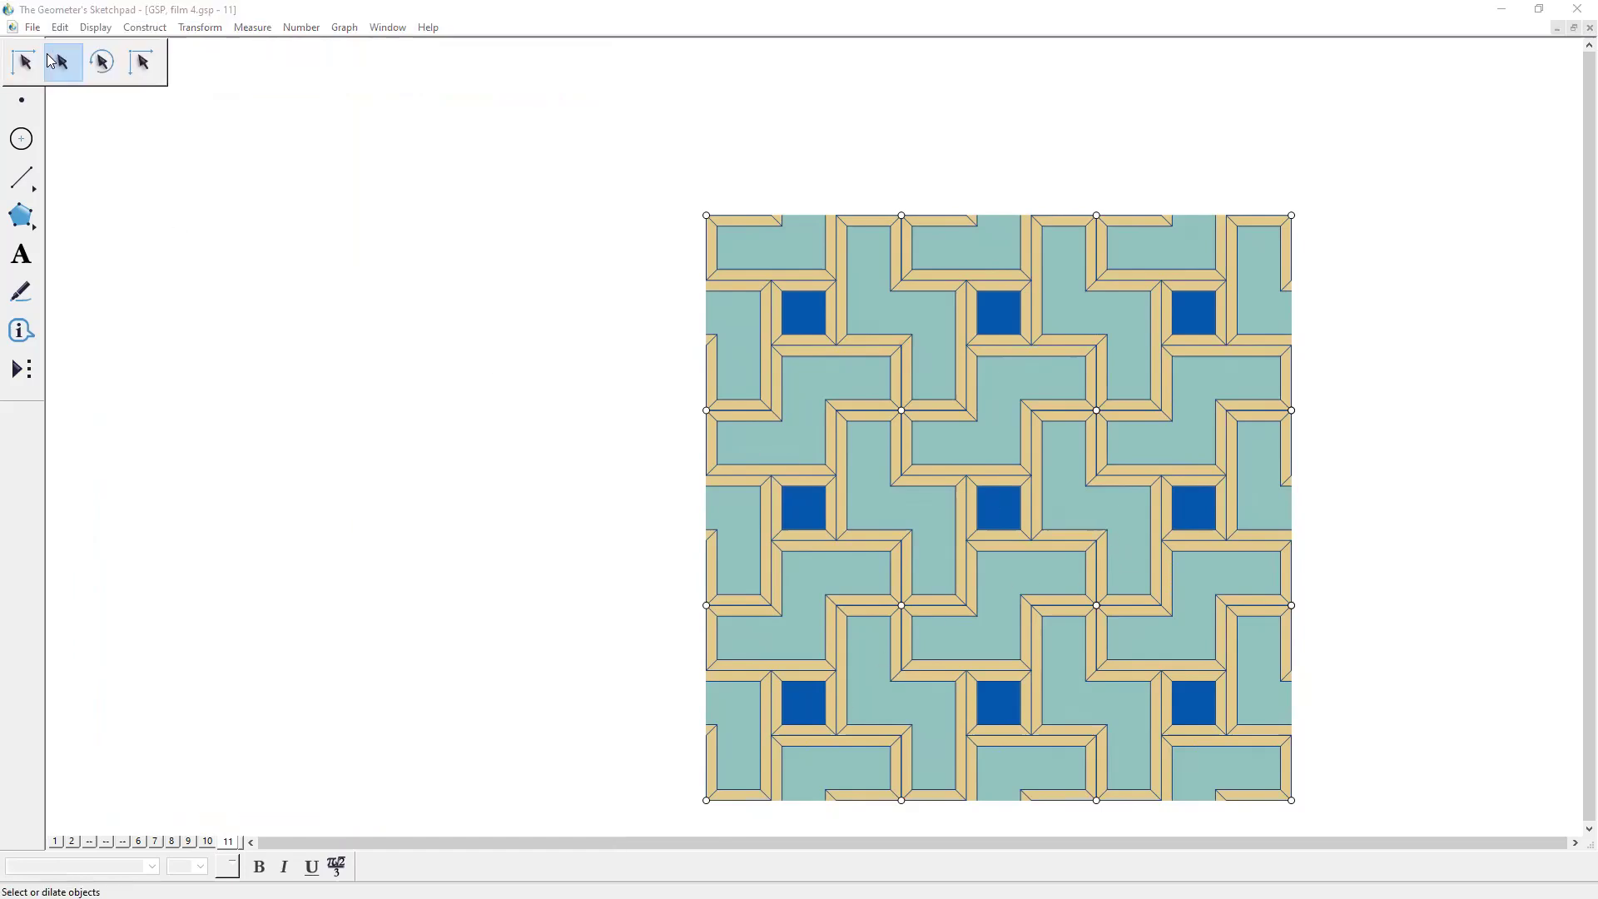
pyautogui.moveTo(1023, 441); pyautogui.dragTo(639, 404)
pyautogui.click(1120, 411)
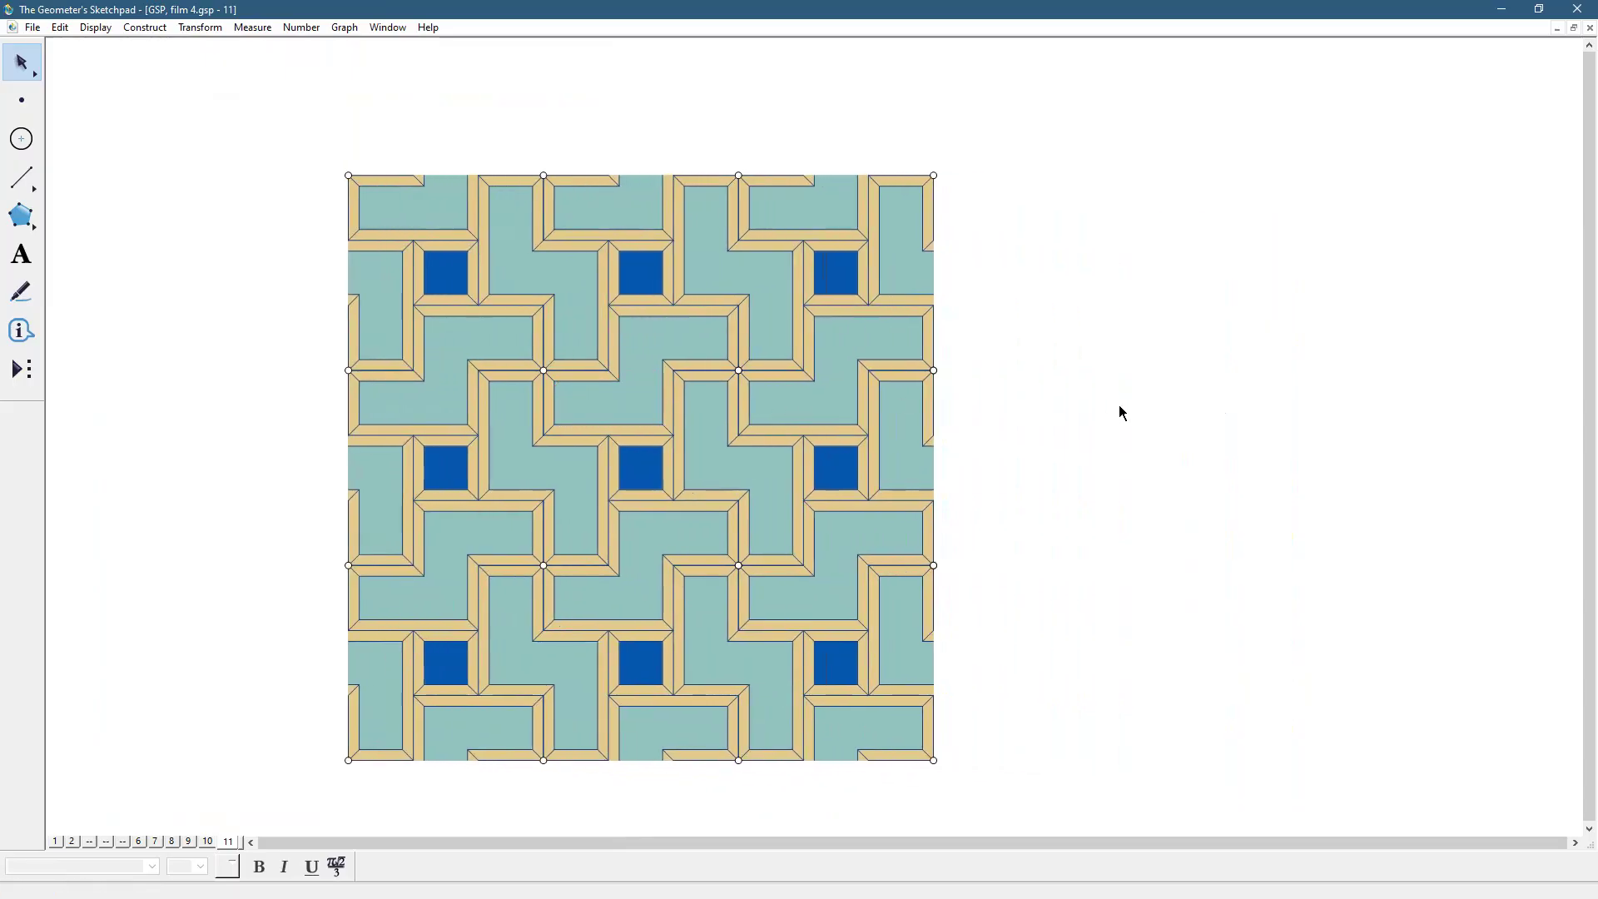
# - Outline the left and upper edges of the tiling with corner-to-corner segments in a heavier line style
pyautogui.click(21, 178)
pyautogui.moveTo(347, 175); pyautogui.dragTo(349, 760)
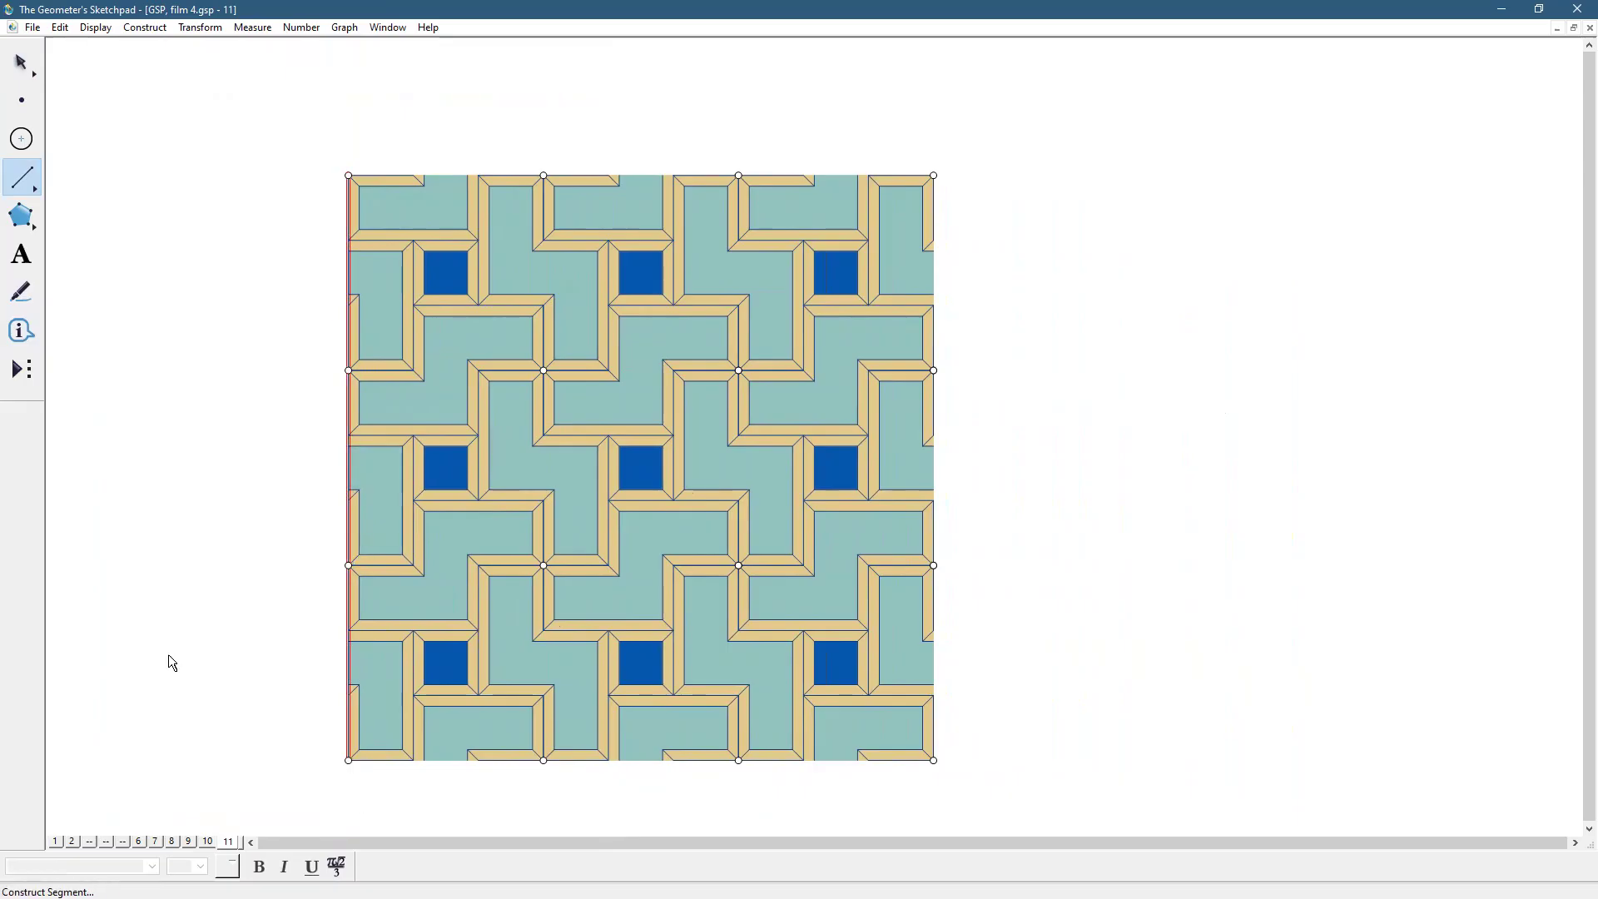
pyautogui.click(100, 28)
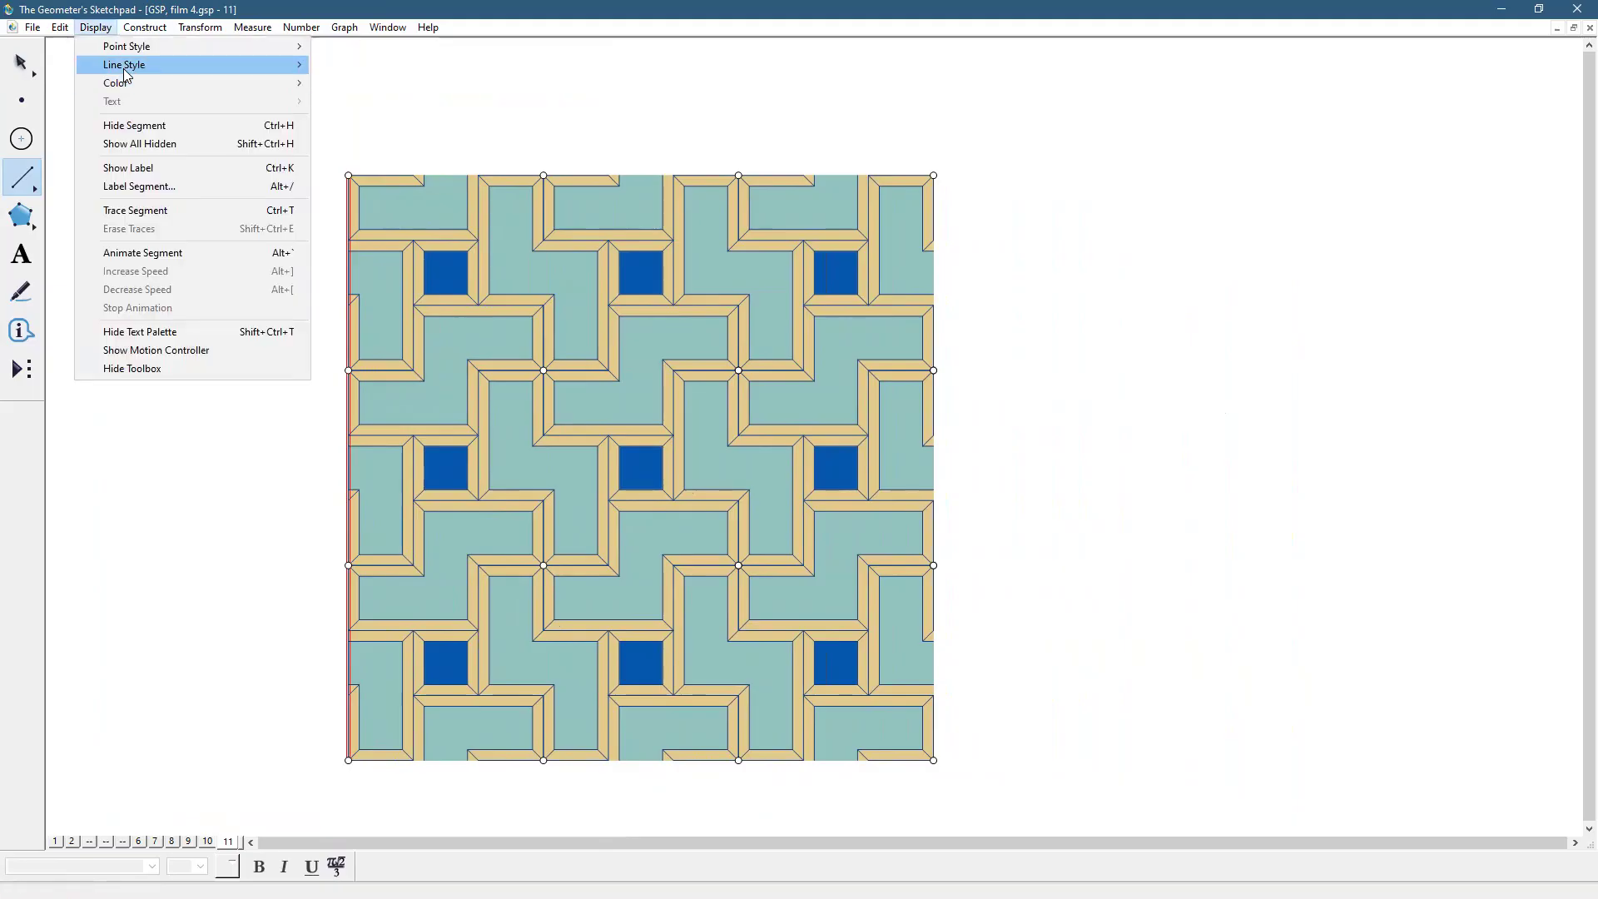
pyautogui.click(454, 200)
pyautogui.moveTo(348, 175); pyautogui.dragTo(933, 175)
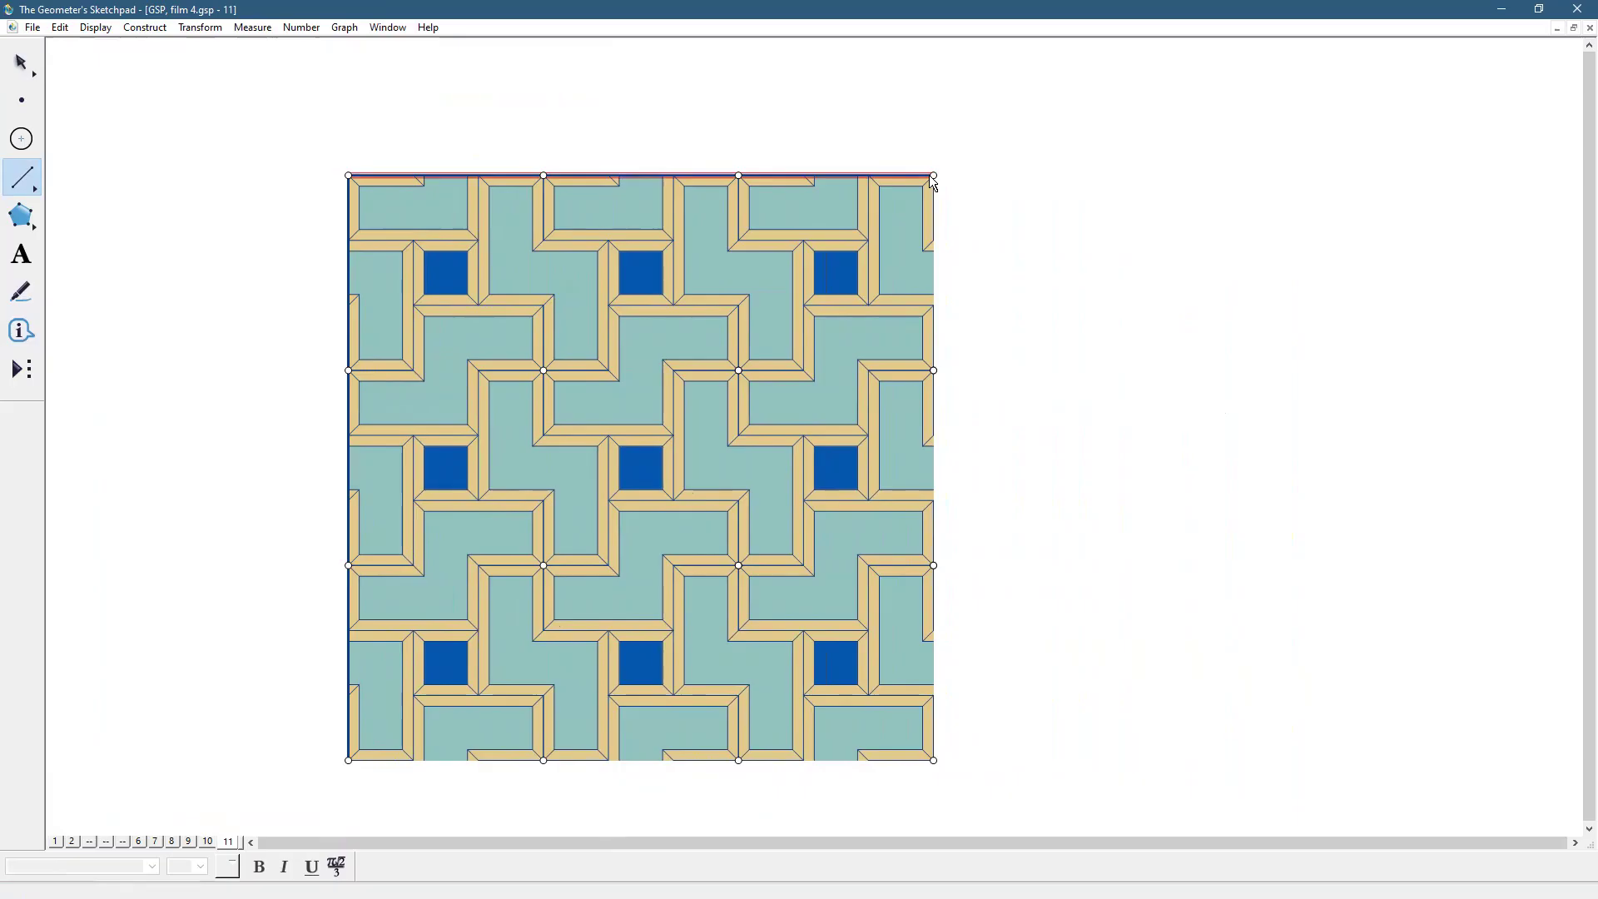
# - Complete the outline with segments along the tiling's right and lower edges, and clear the selection
pyautogui.click(21, 62)
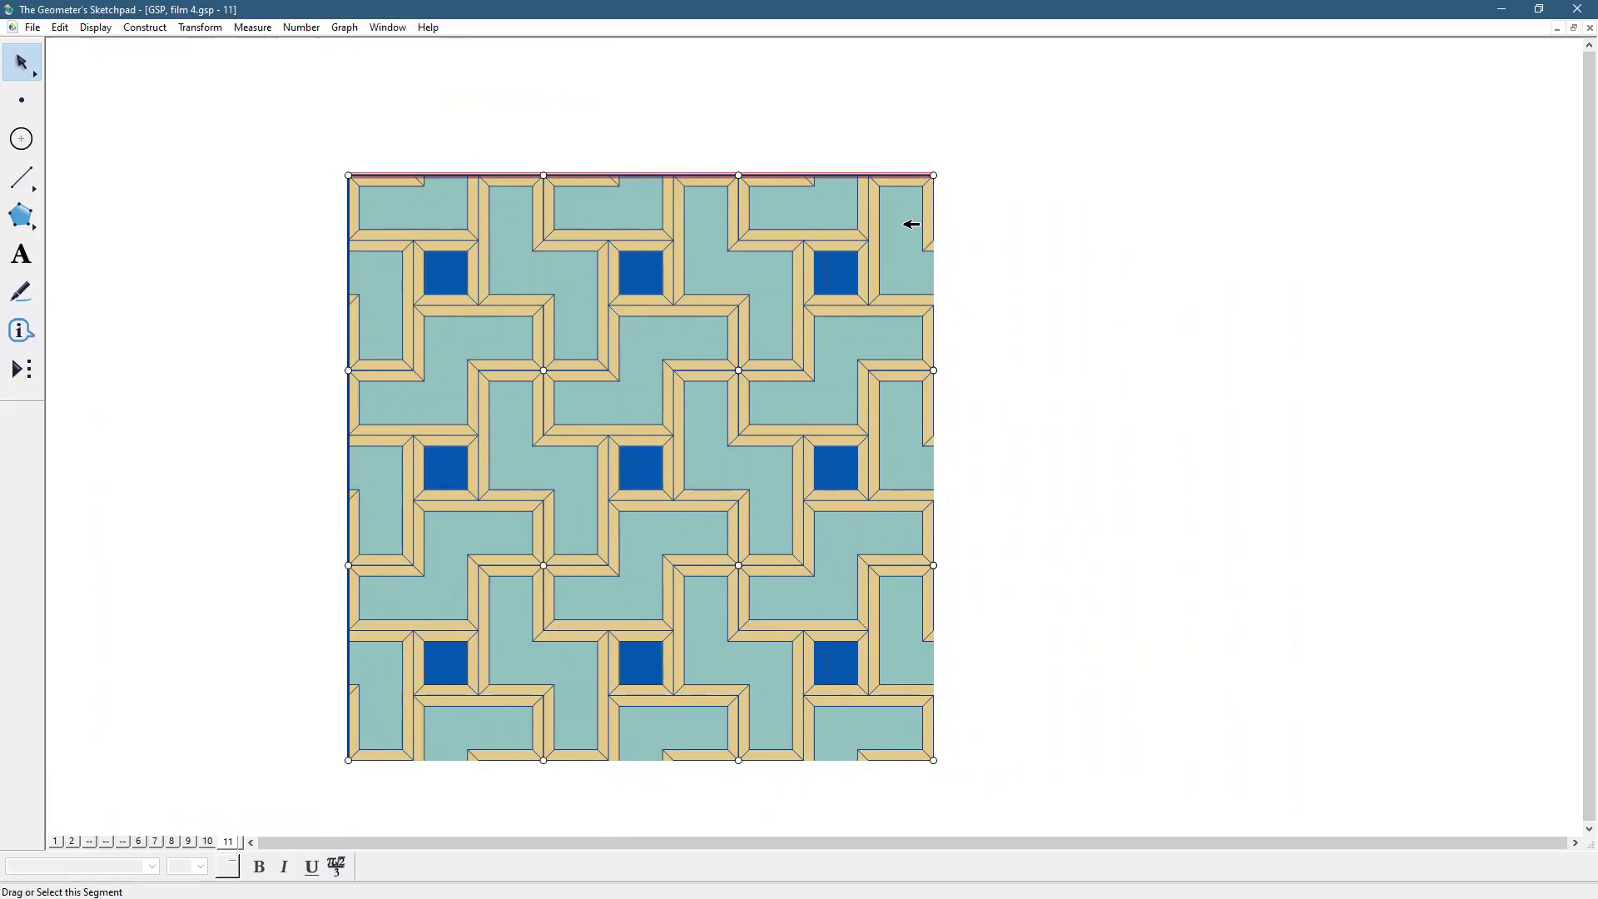
pyautogui.click(936, 221)
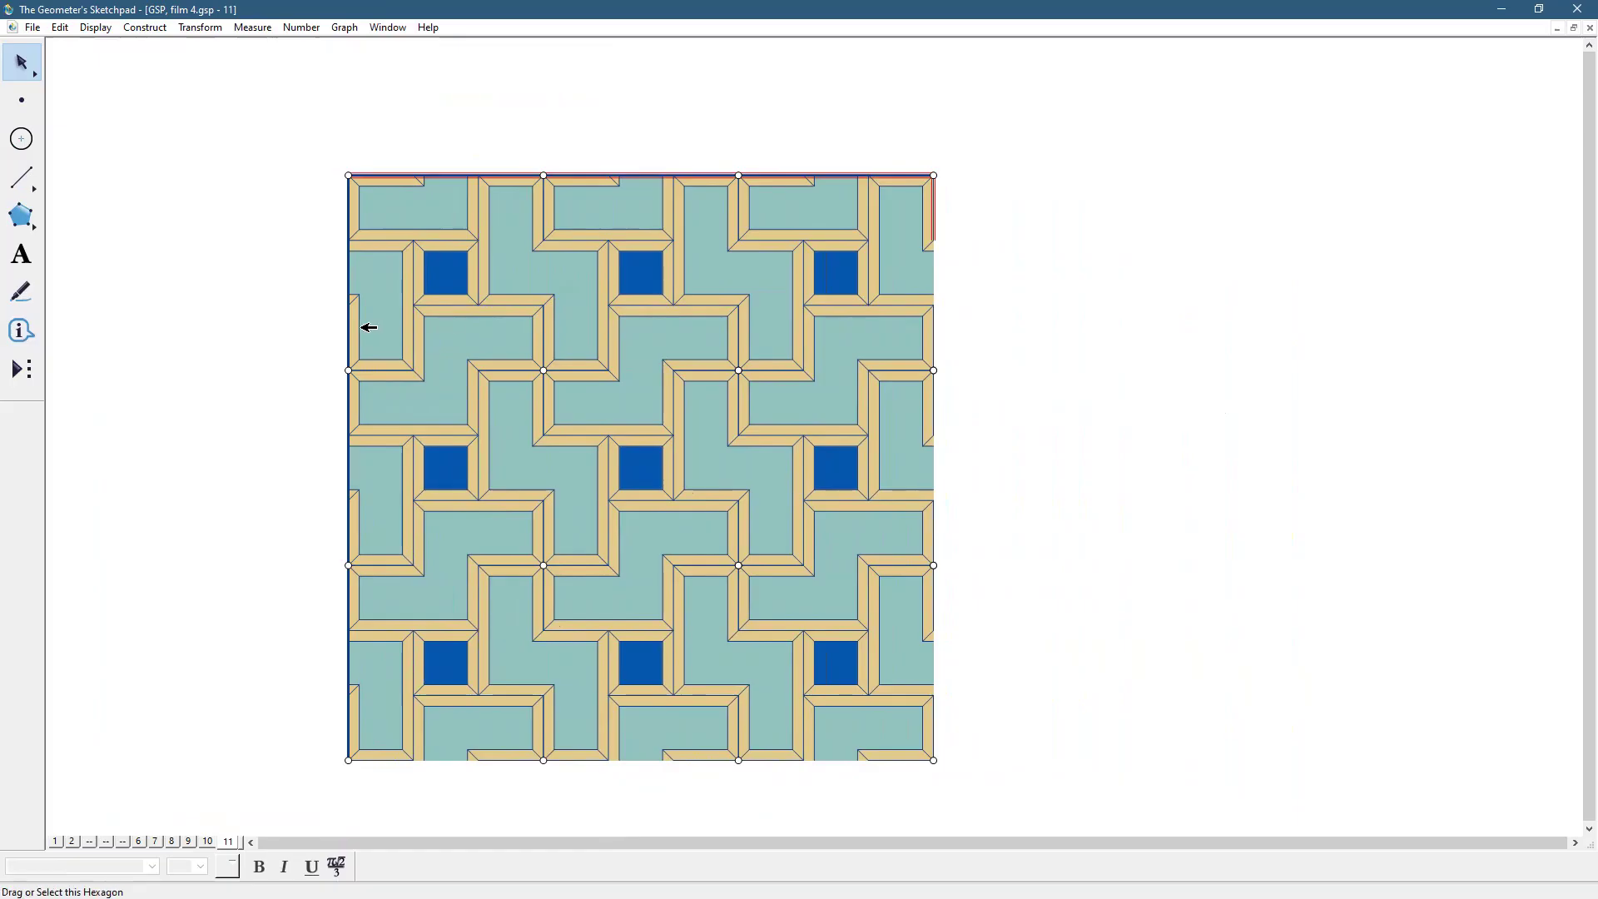
pyautogui.click(22, 176)
pyautogui.moveTo(934, 175)
pyautogui.mouseDown()
pyautogui.moveTo(952, 487)
pyautogui.moveTo(934, 759)
pyautogui.moveTo(496, 737)
pyautogui.moveTo(347, 760)
pyautogui.mouseUp()
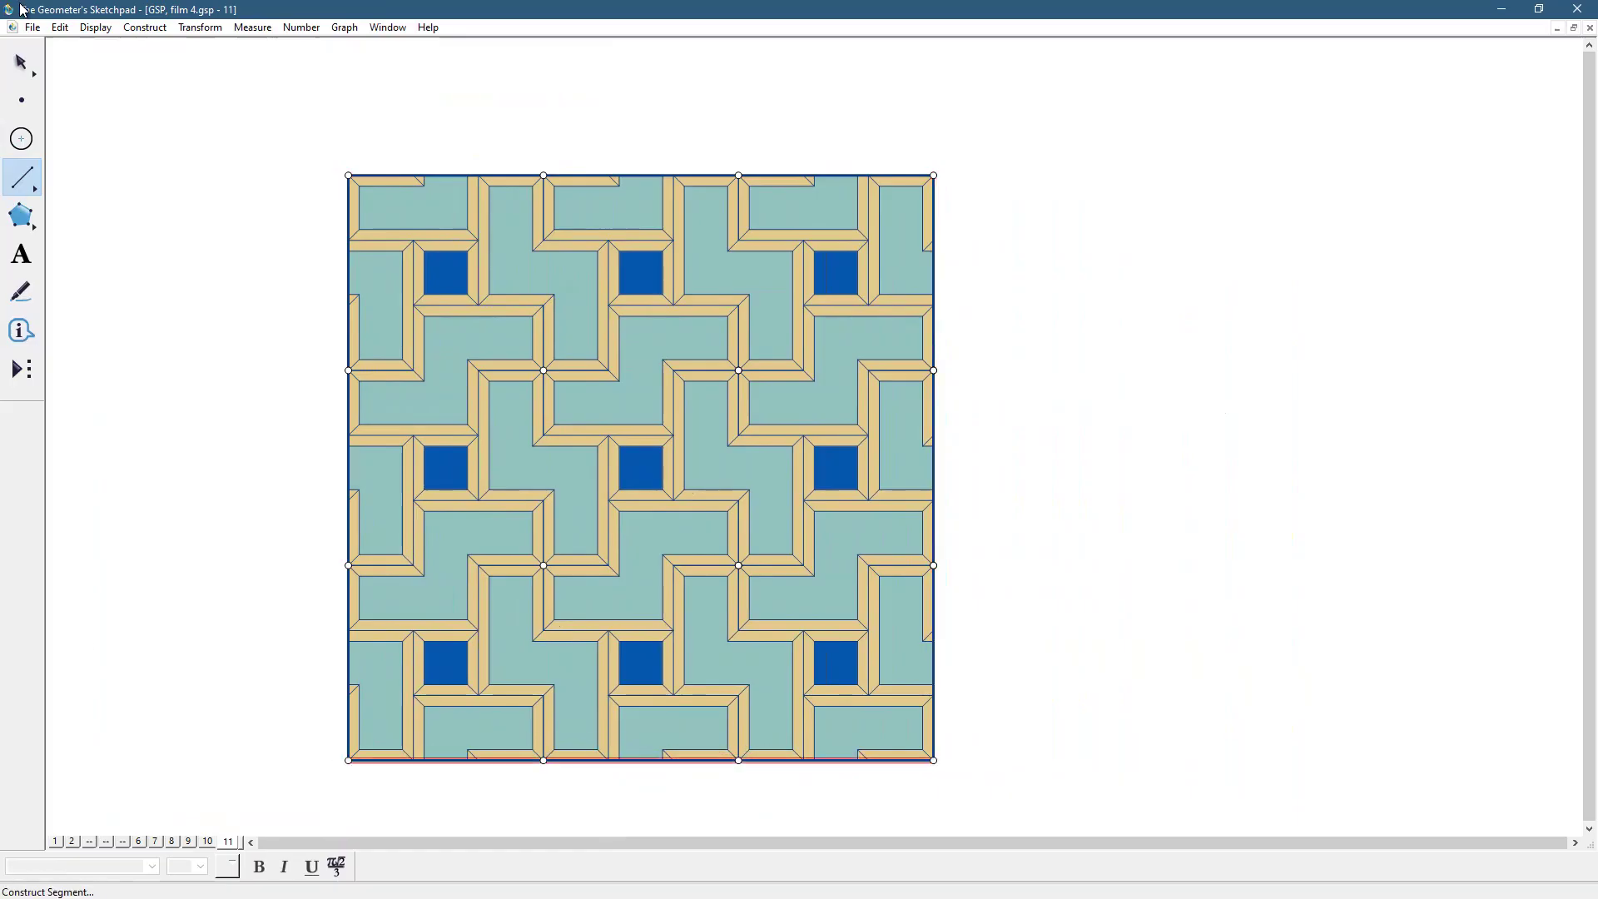
pyautogui.click(23, 60)
pyautogui.click(1178, 267)
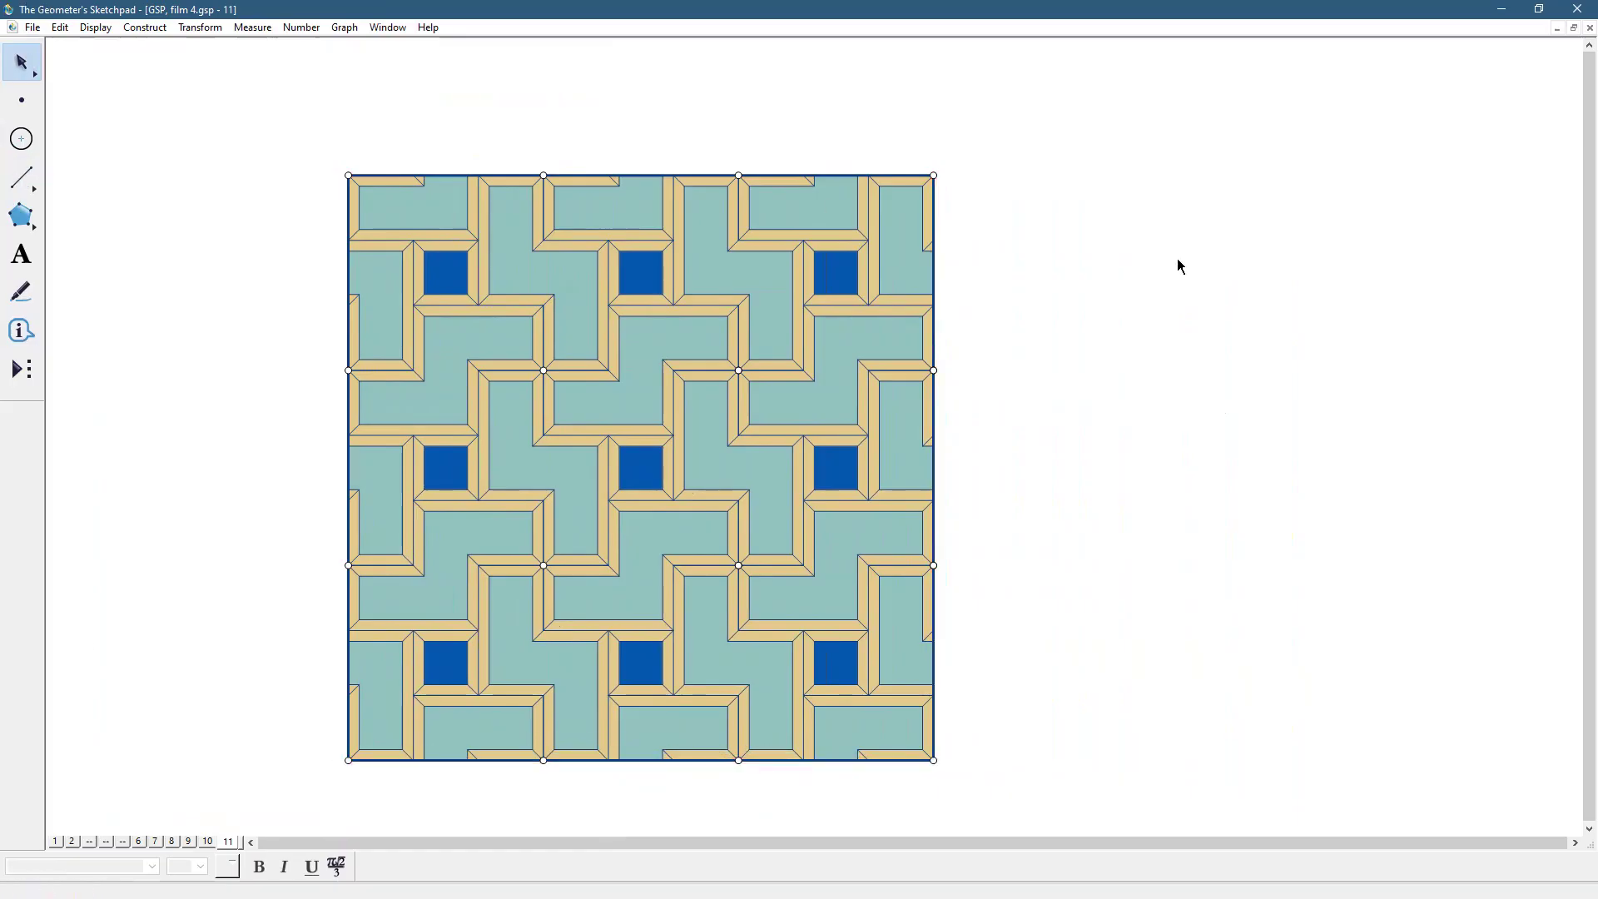
# - Select all points of the tiling and hide them
pyautogui.click(23, 101)
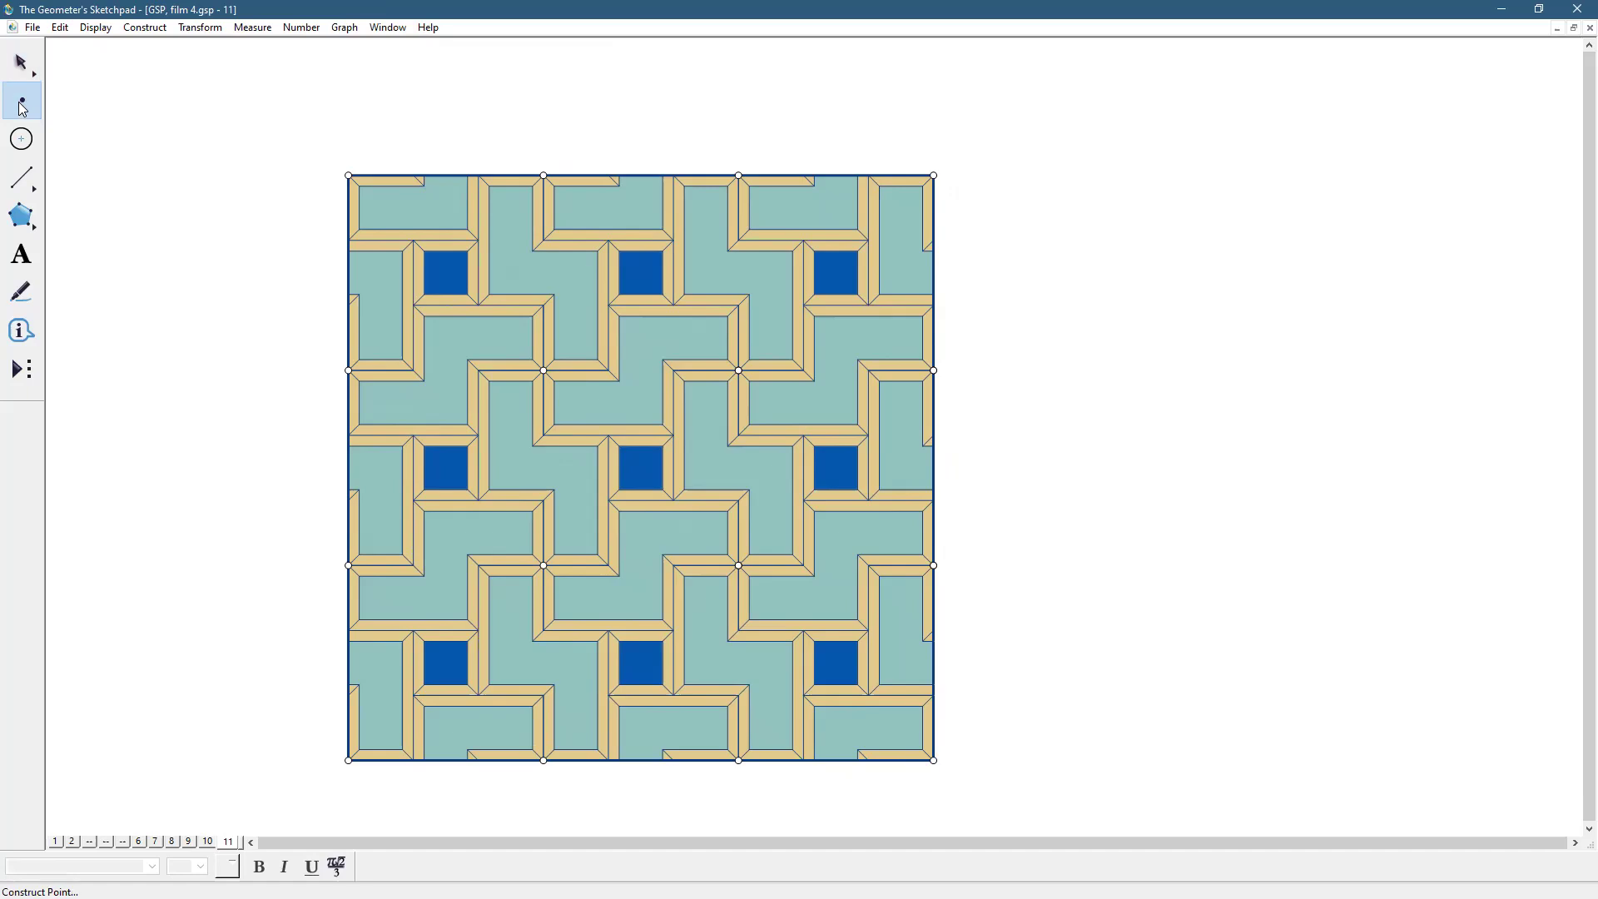
pyautogui.click(60, 28)
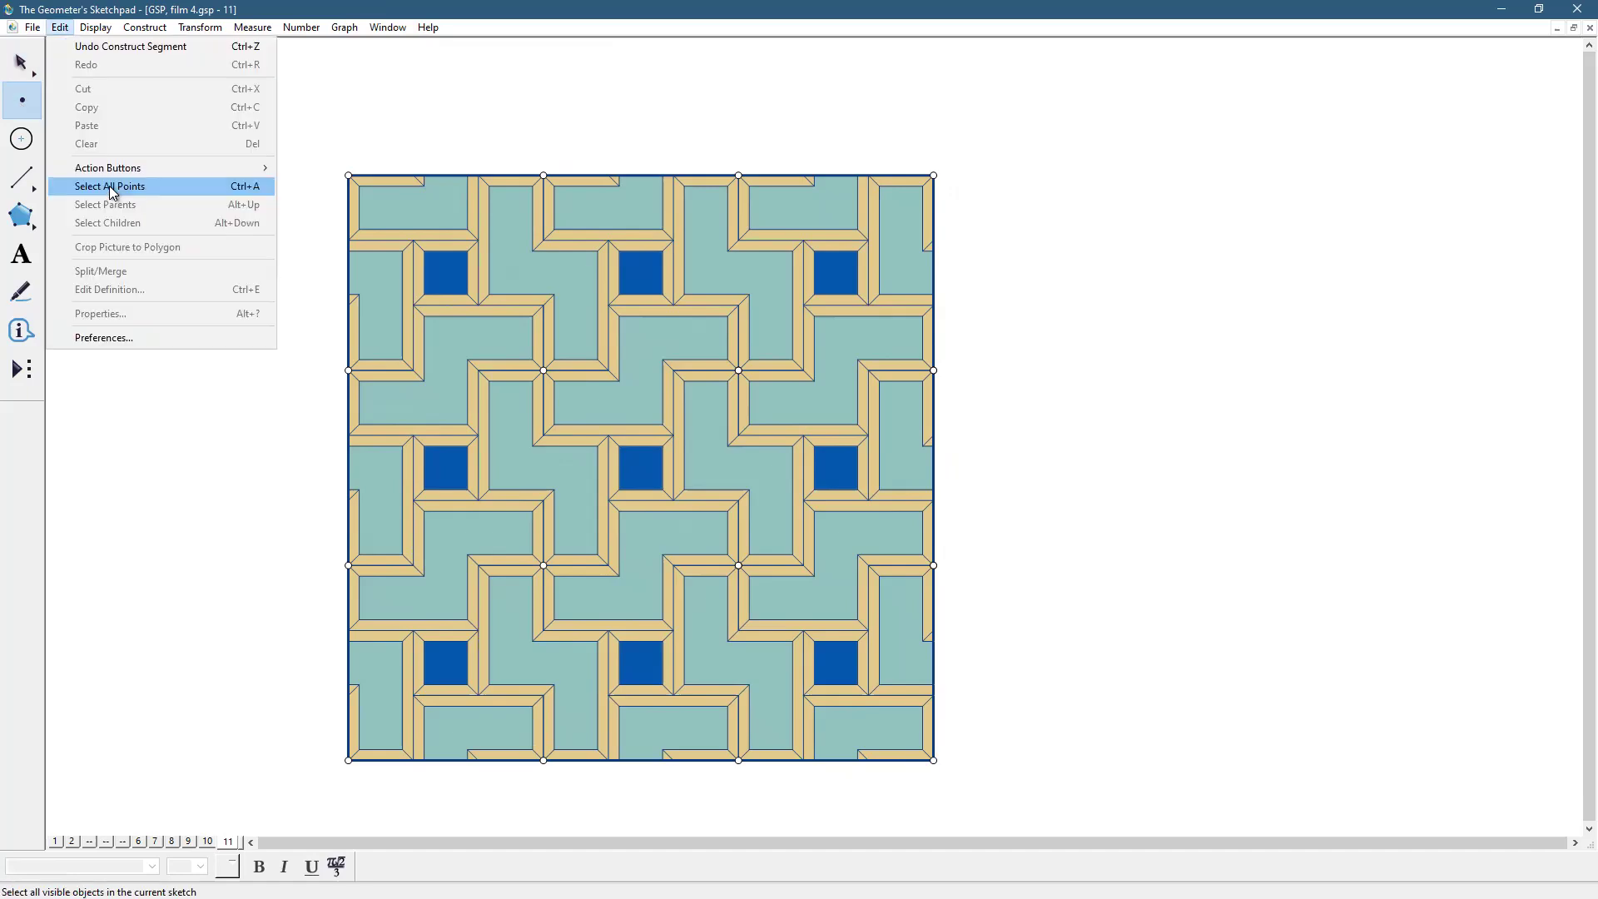
pyautogui.click(111, 186)
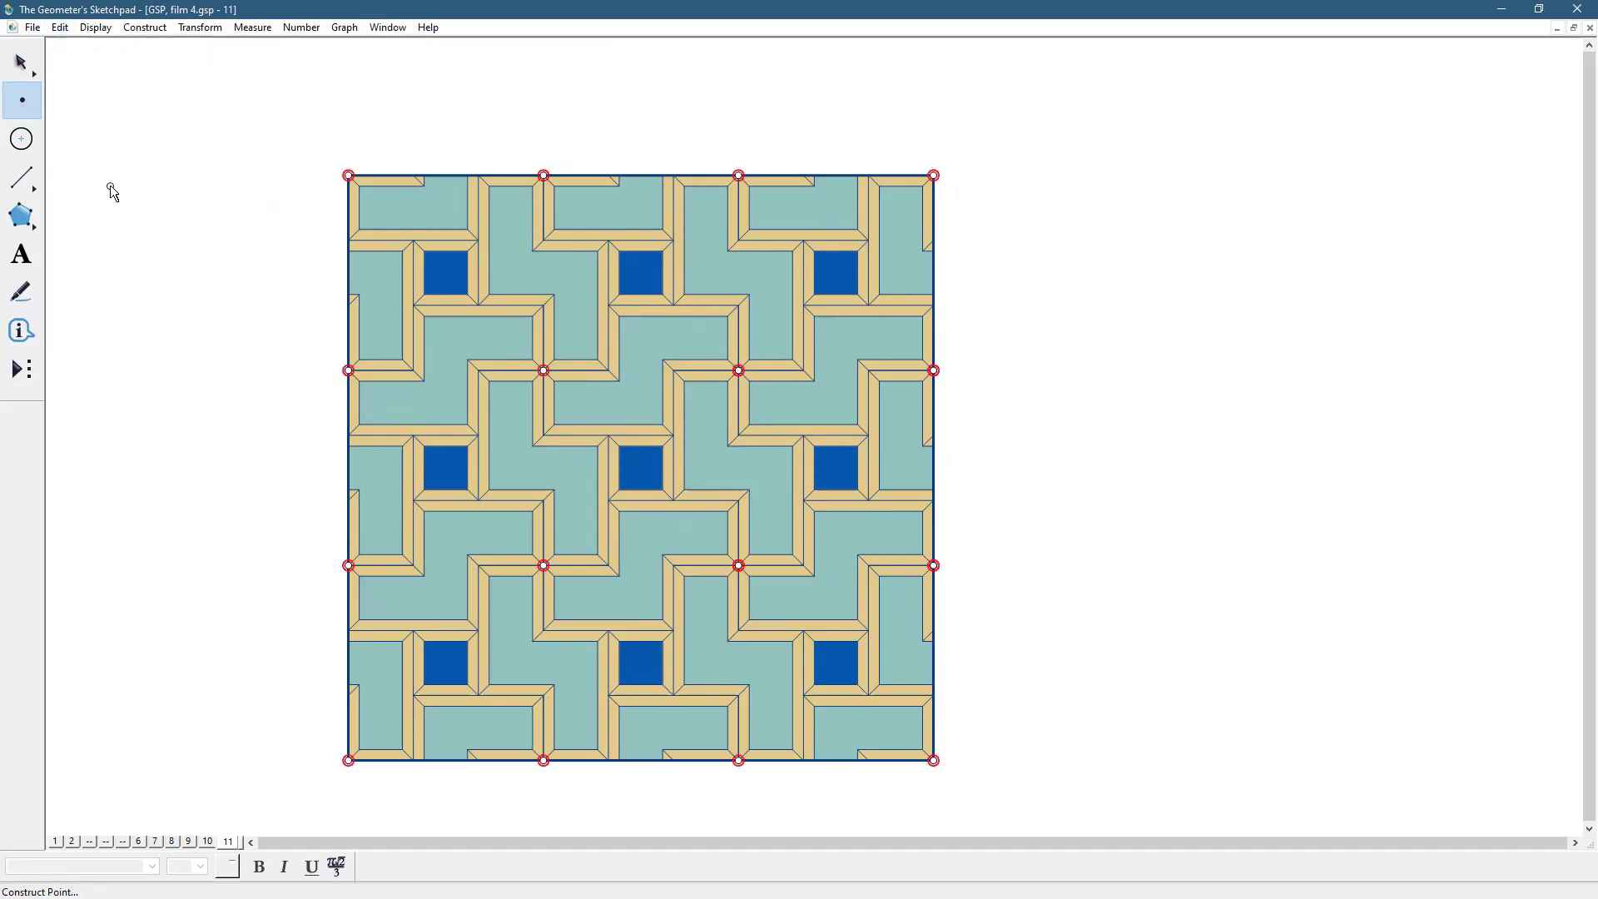
pyautogui.click(95, 27)
pyautogui.click(123, 125)
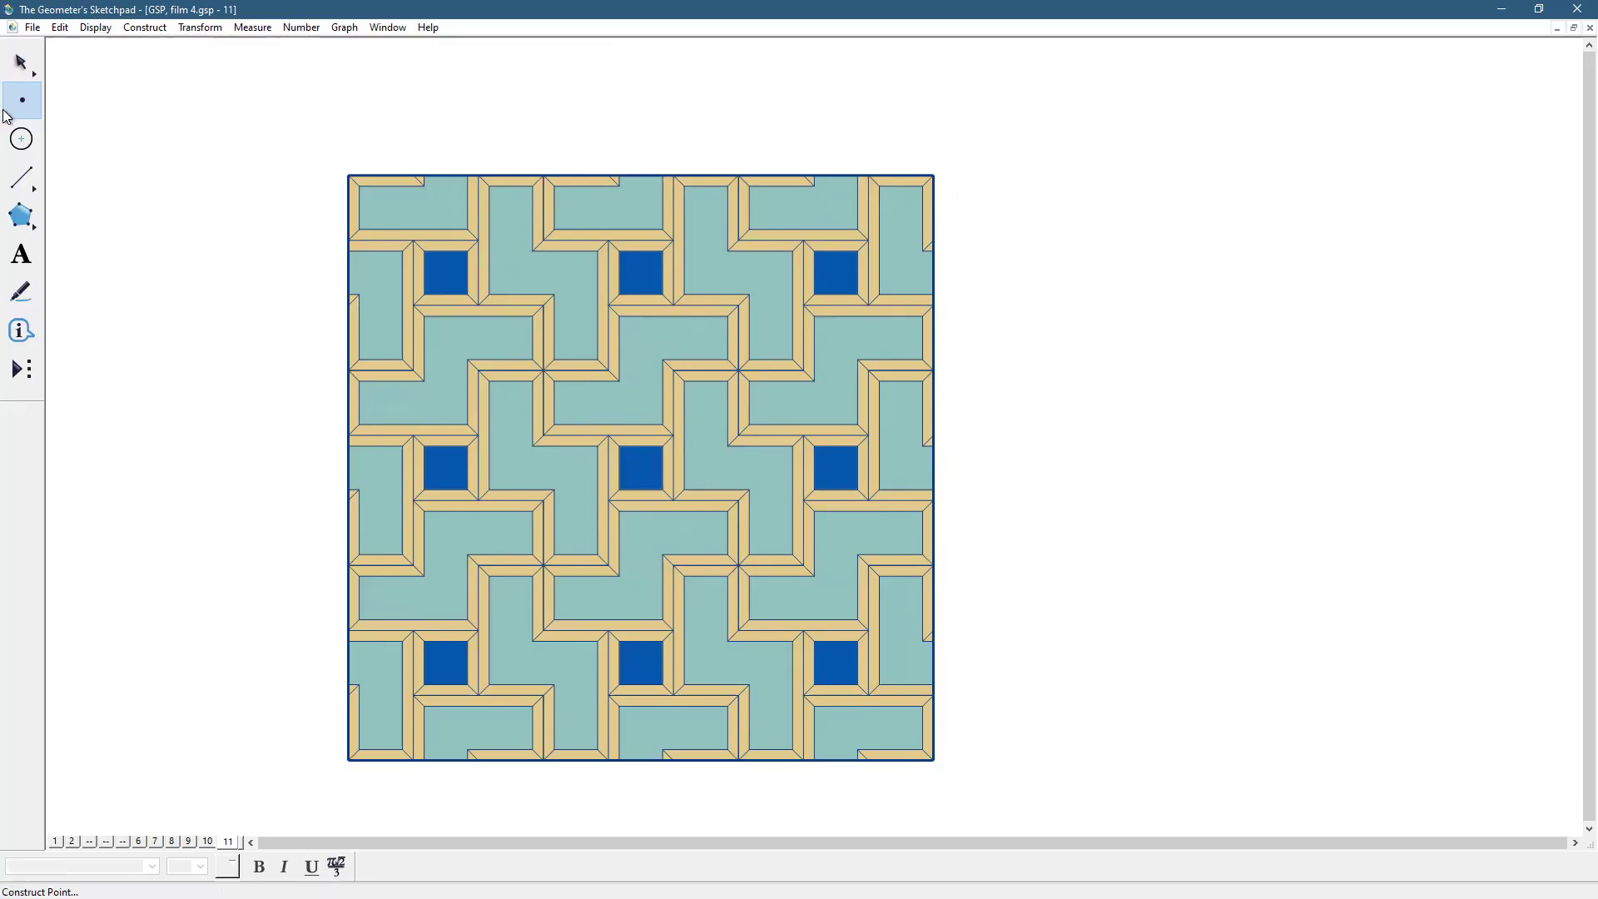
pyautogui.click(21, 63)
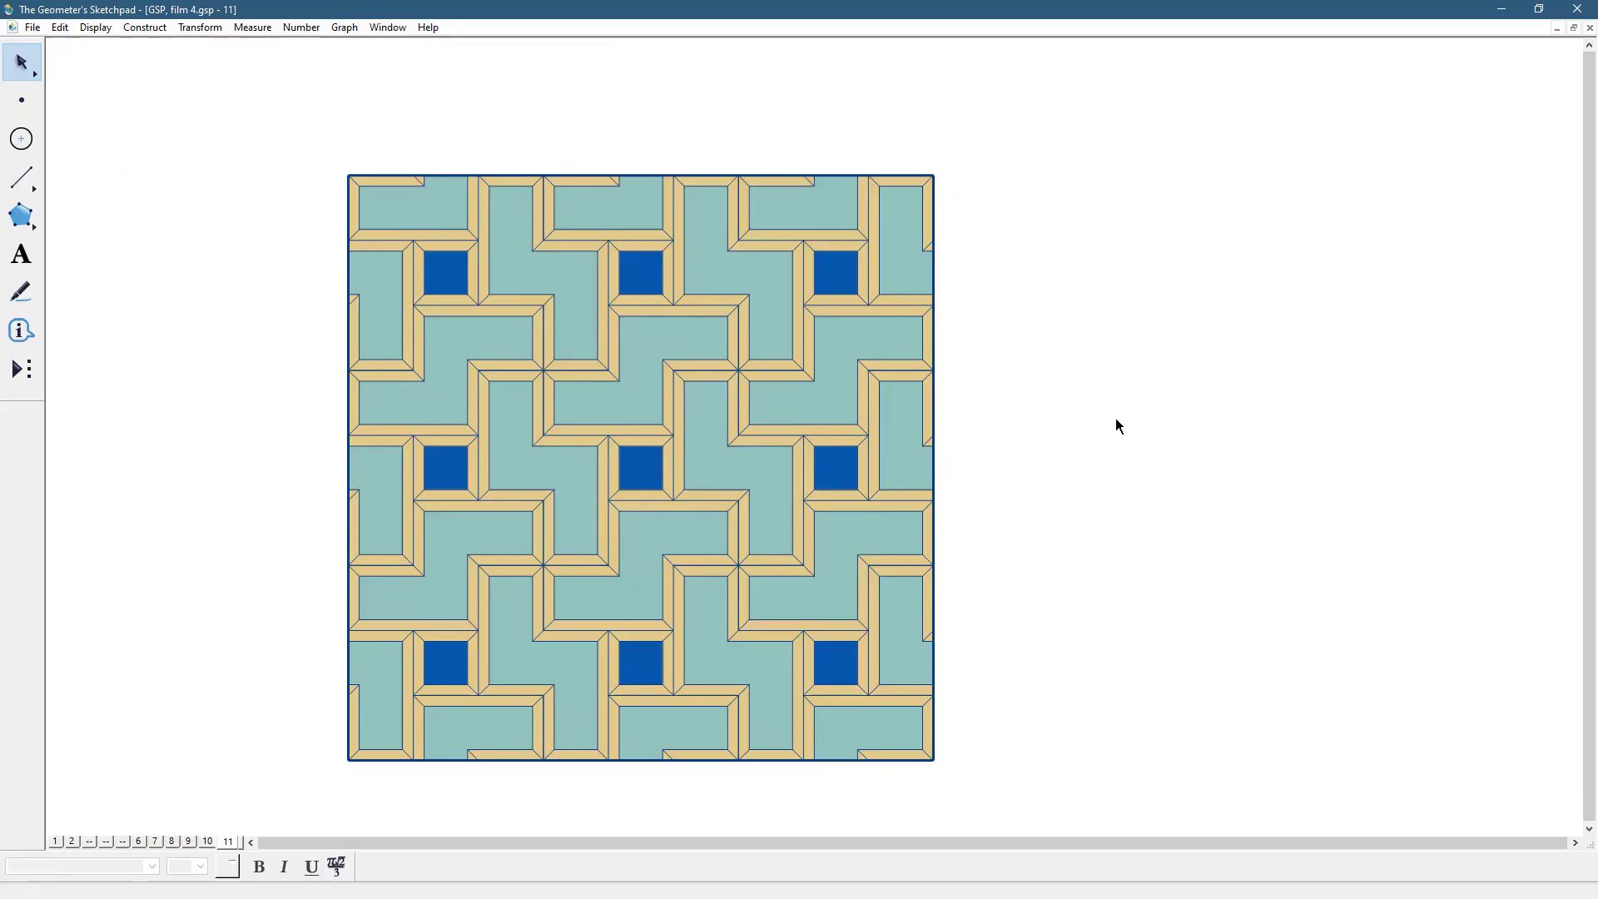
# - Construct a separate square unit in the empty space right of the tiling with the "large square" custom tool
pyautogui.click(33, 383)
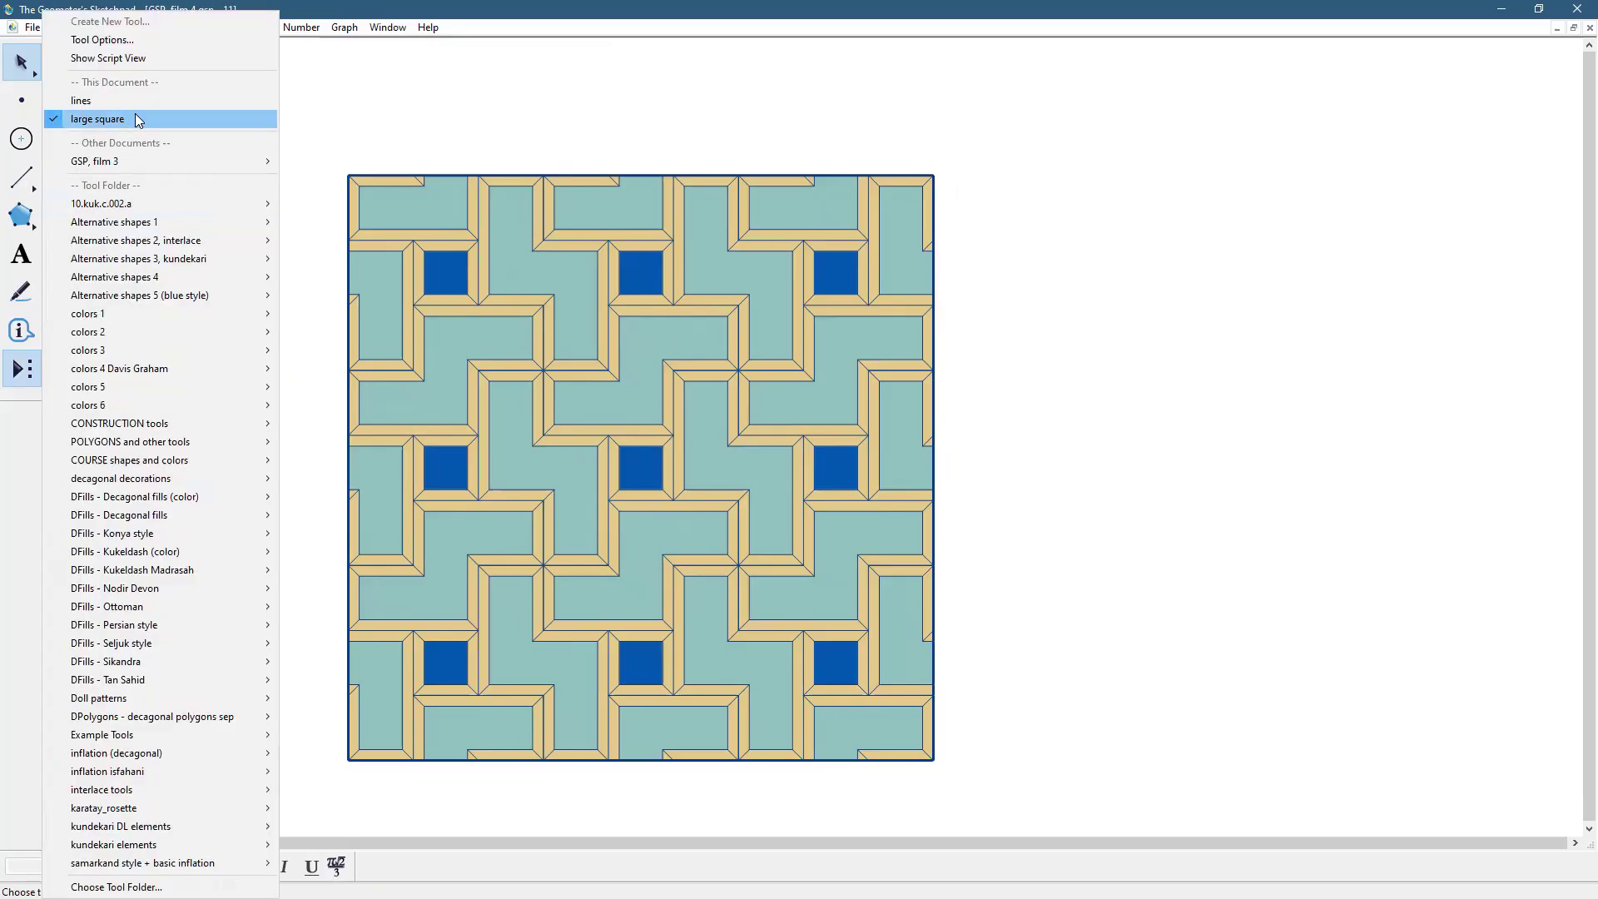
pyautogui.click(138, 120)
pyautogui.moveTo(1122, 619); pyautogui.dragTo(1358, 616)
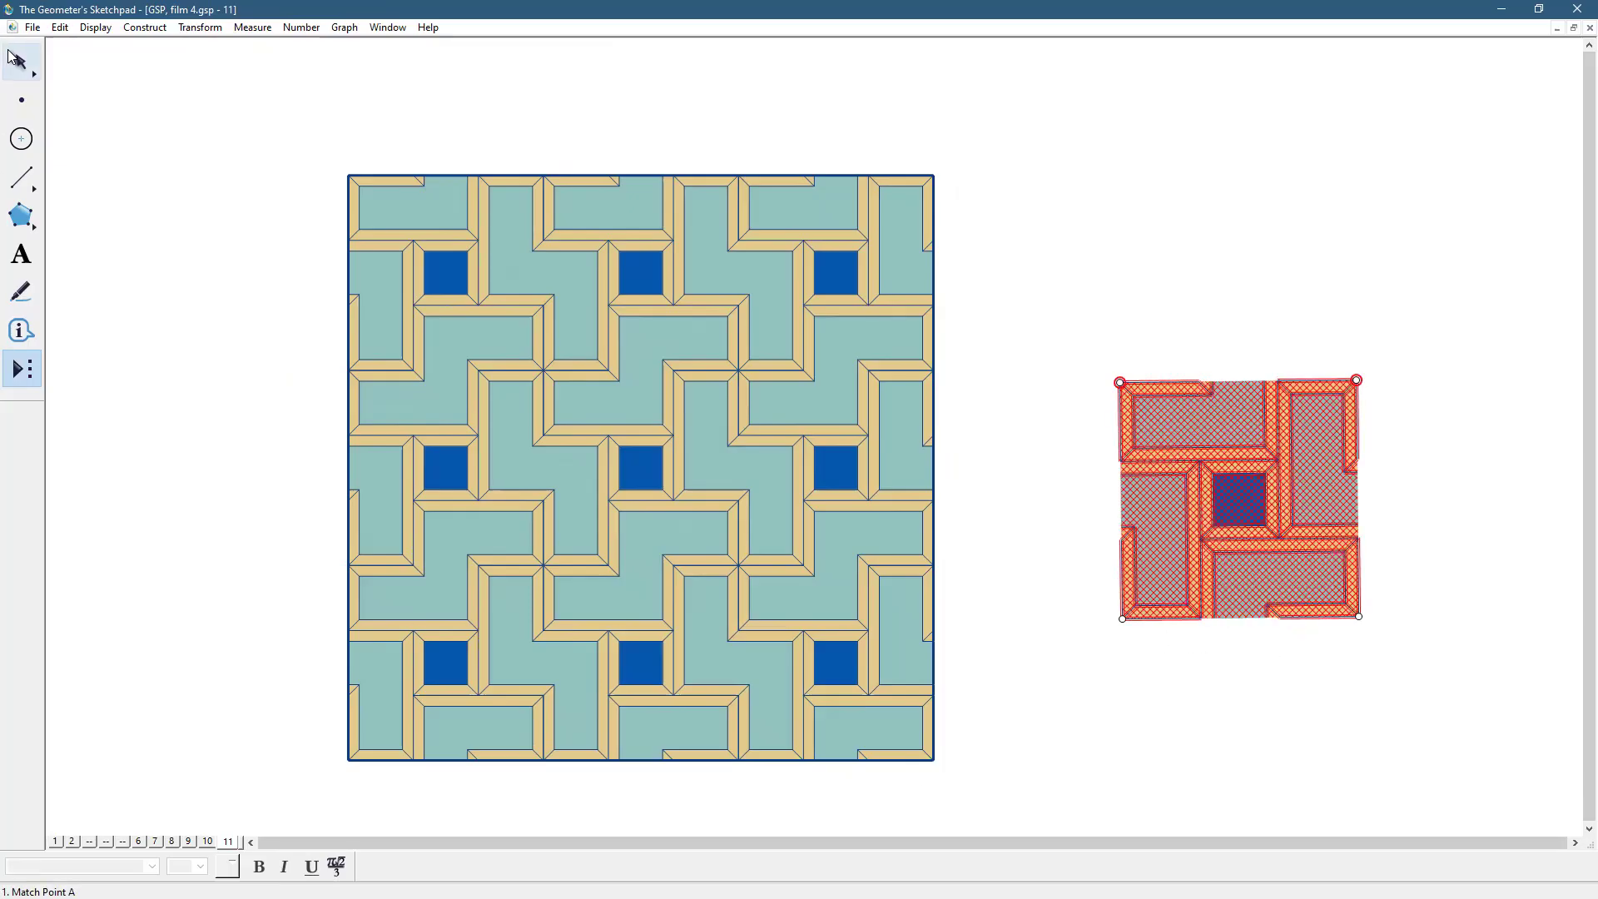
pyautogui.click(23, 65)
pyautogui.click(1290, 282)
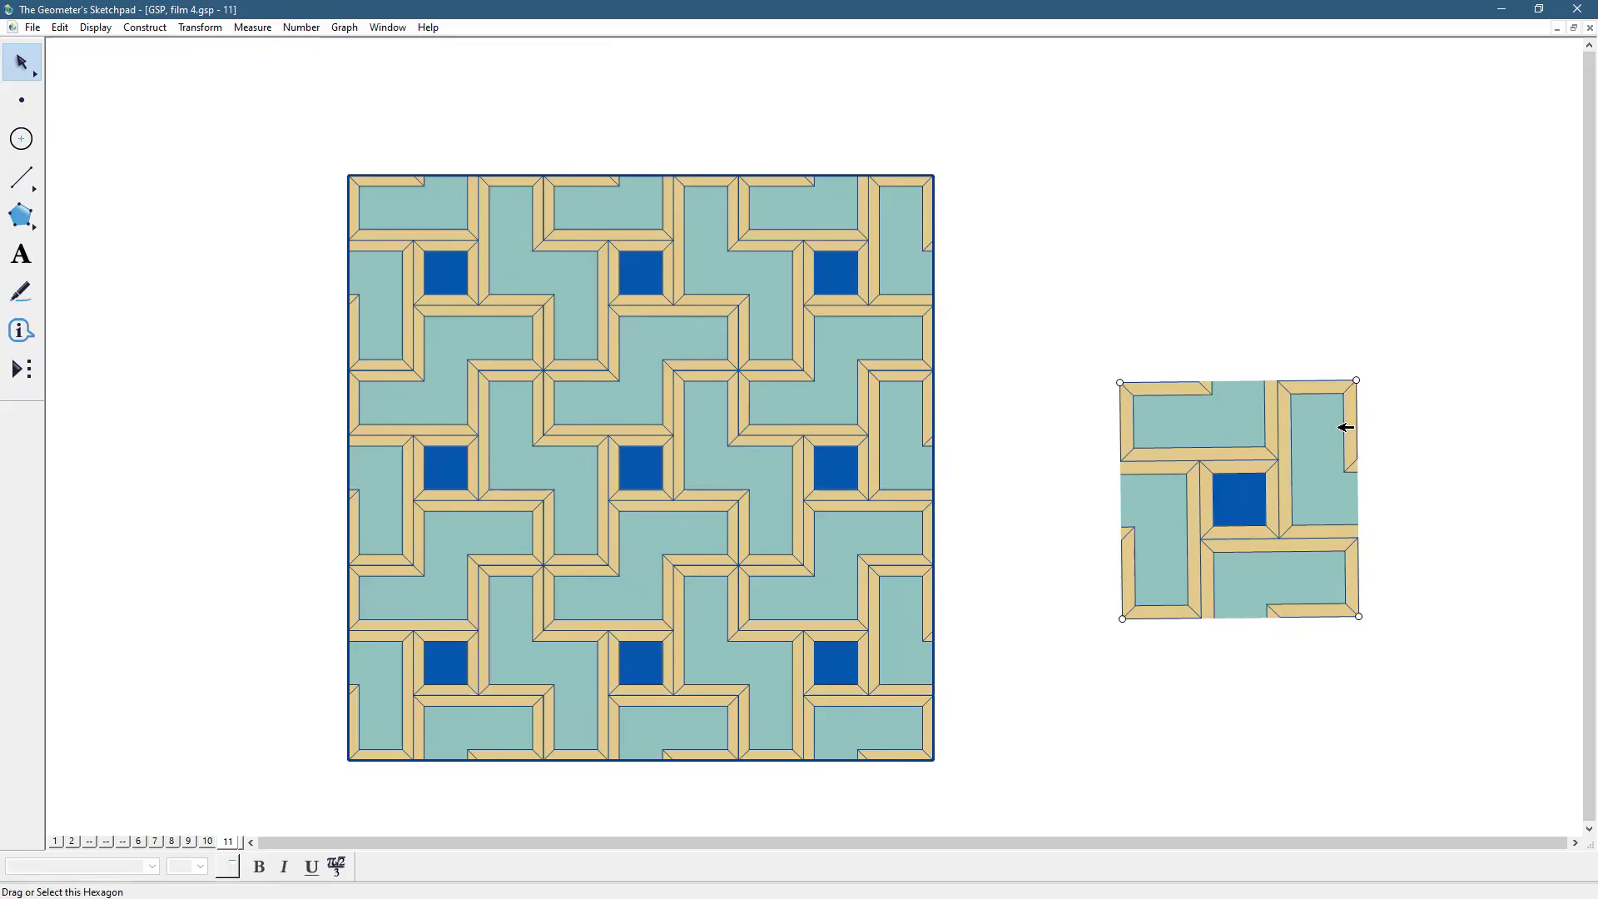
# - Shift the whole tiling slightly left and down, away from the separate square unit, and deselect it
pyautogui.click(1123, 620)
pyautogui.click(1329, 642)
pyautogui.moveTo(732, 451); pyautogui.dragTo(697, 461)
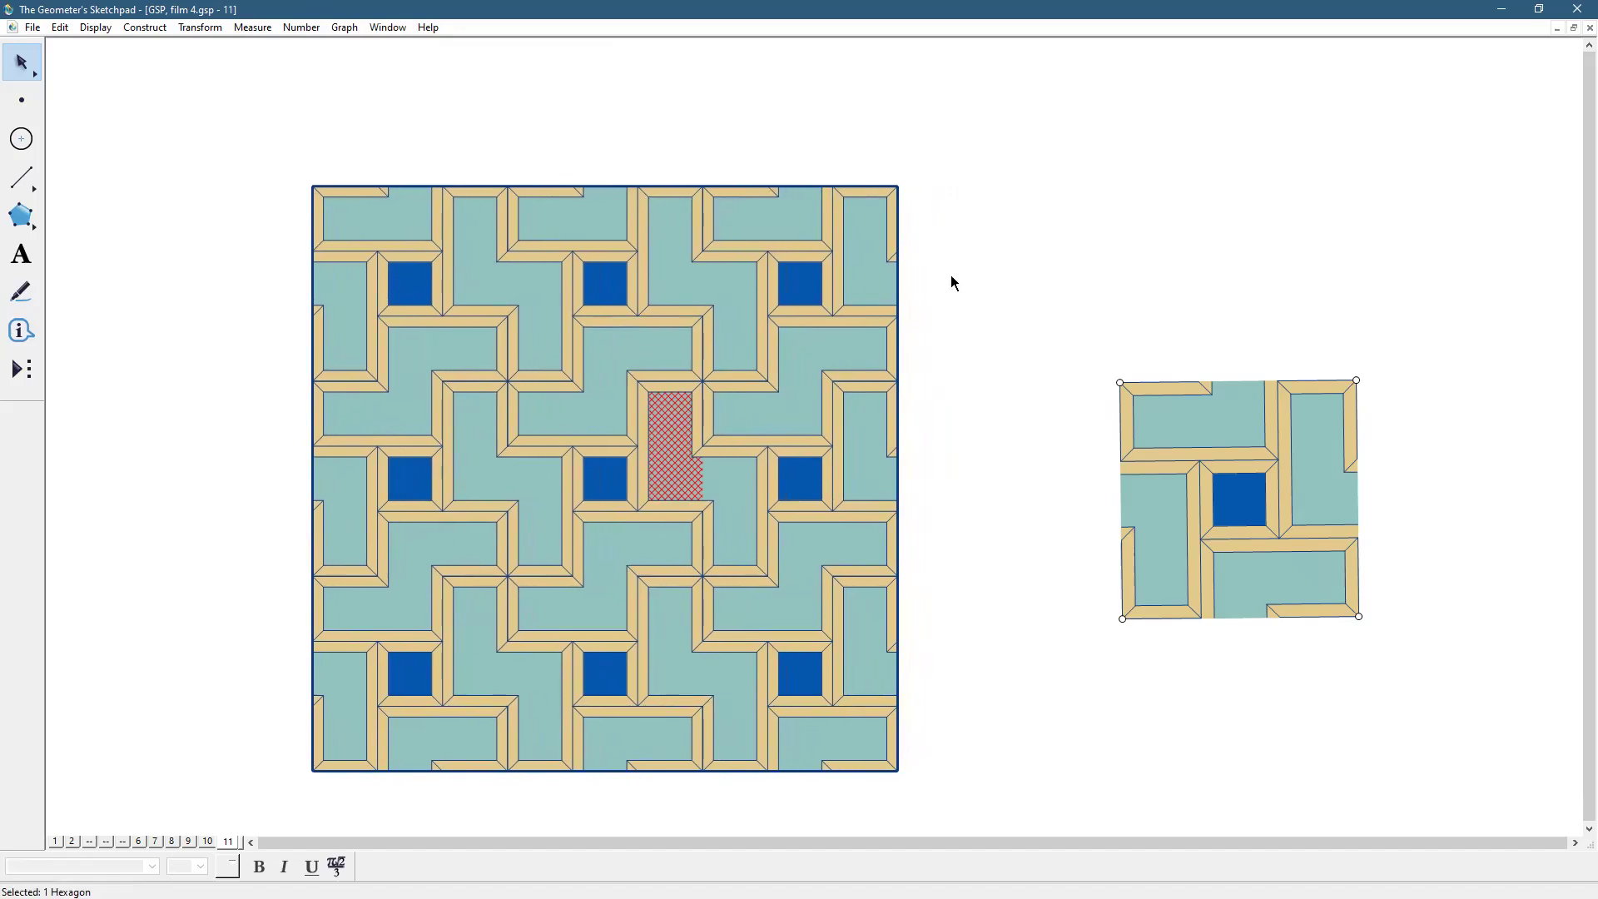
pyautogui.click(951, 276)
# - Set eight connected middle-line segments around the tiling's upper-right blue square and toward the upper-middle one to Medium line style, and deselect them
pyautogui.click(772, 351)
pyautogui.click(812, 315)
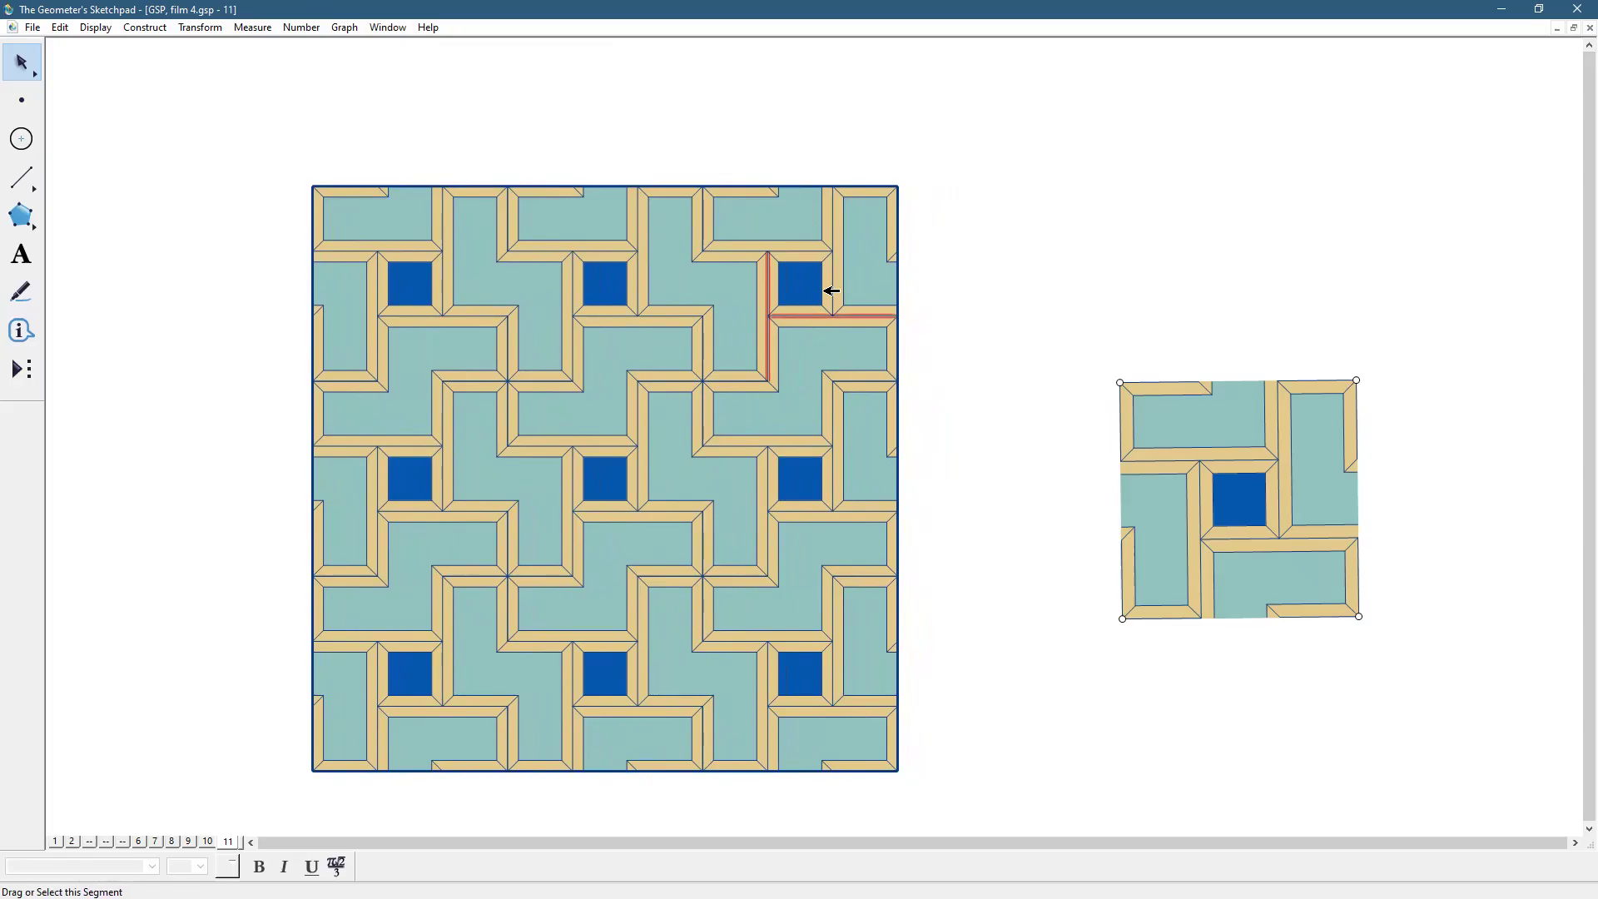
pyautogui.click(833, 278)
pyautogui.click(823, 249)
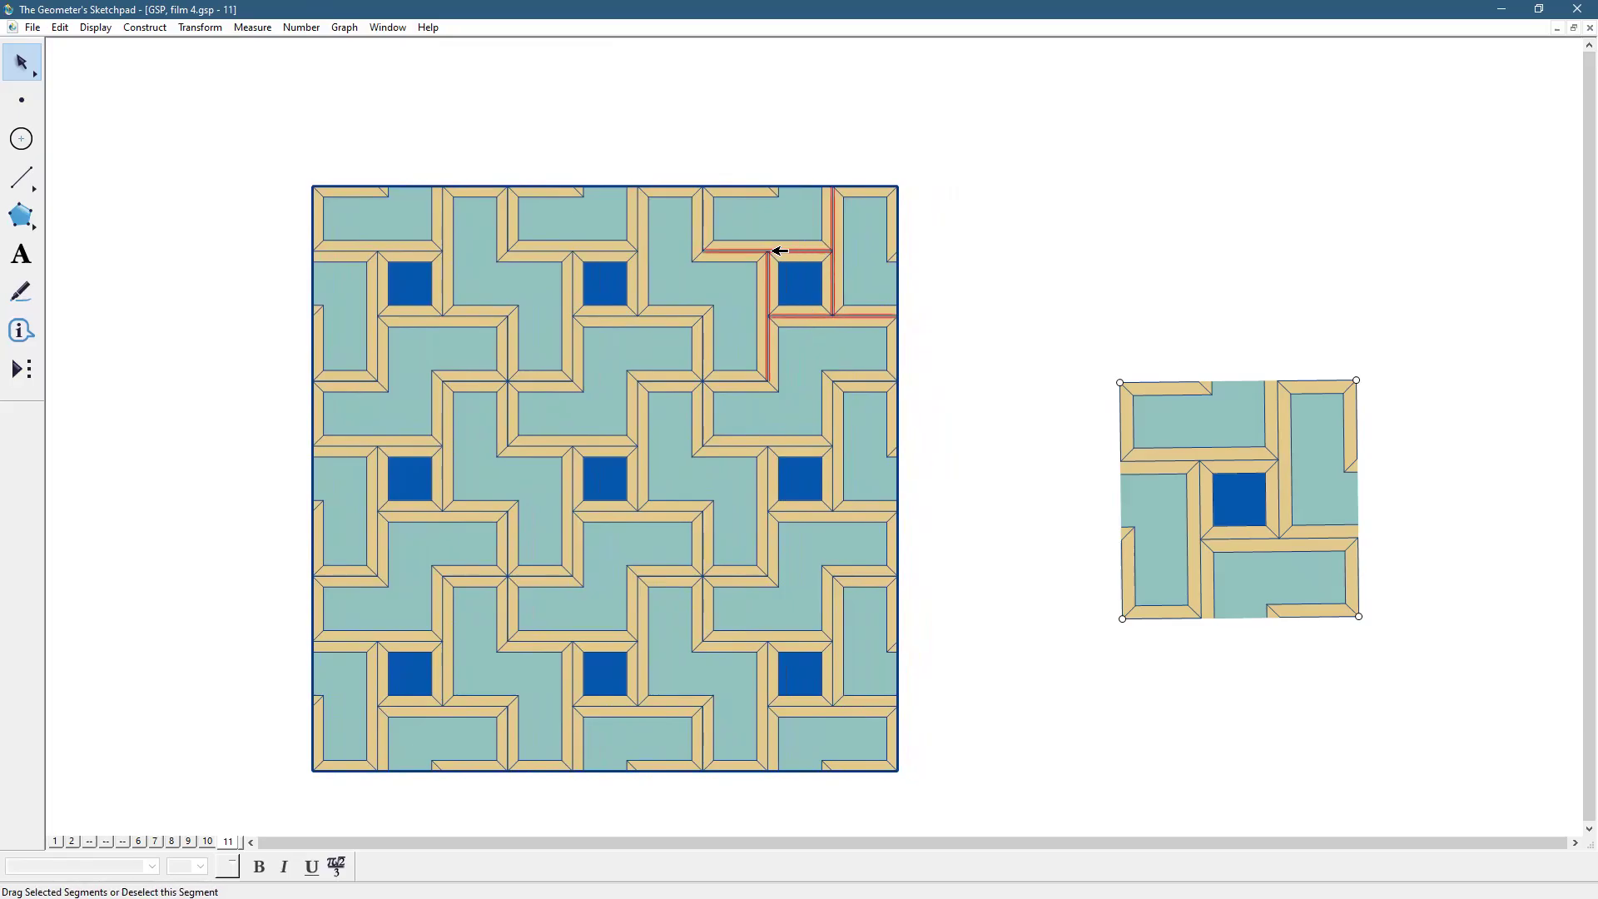
pyautogui.click(703, 221)
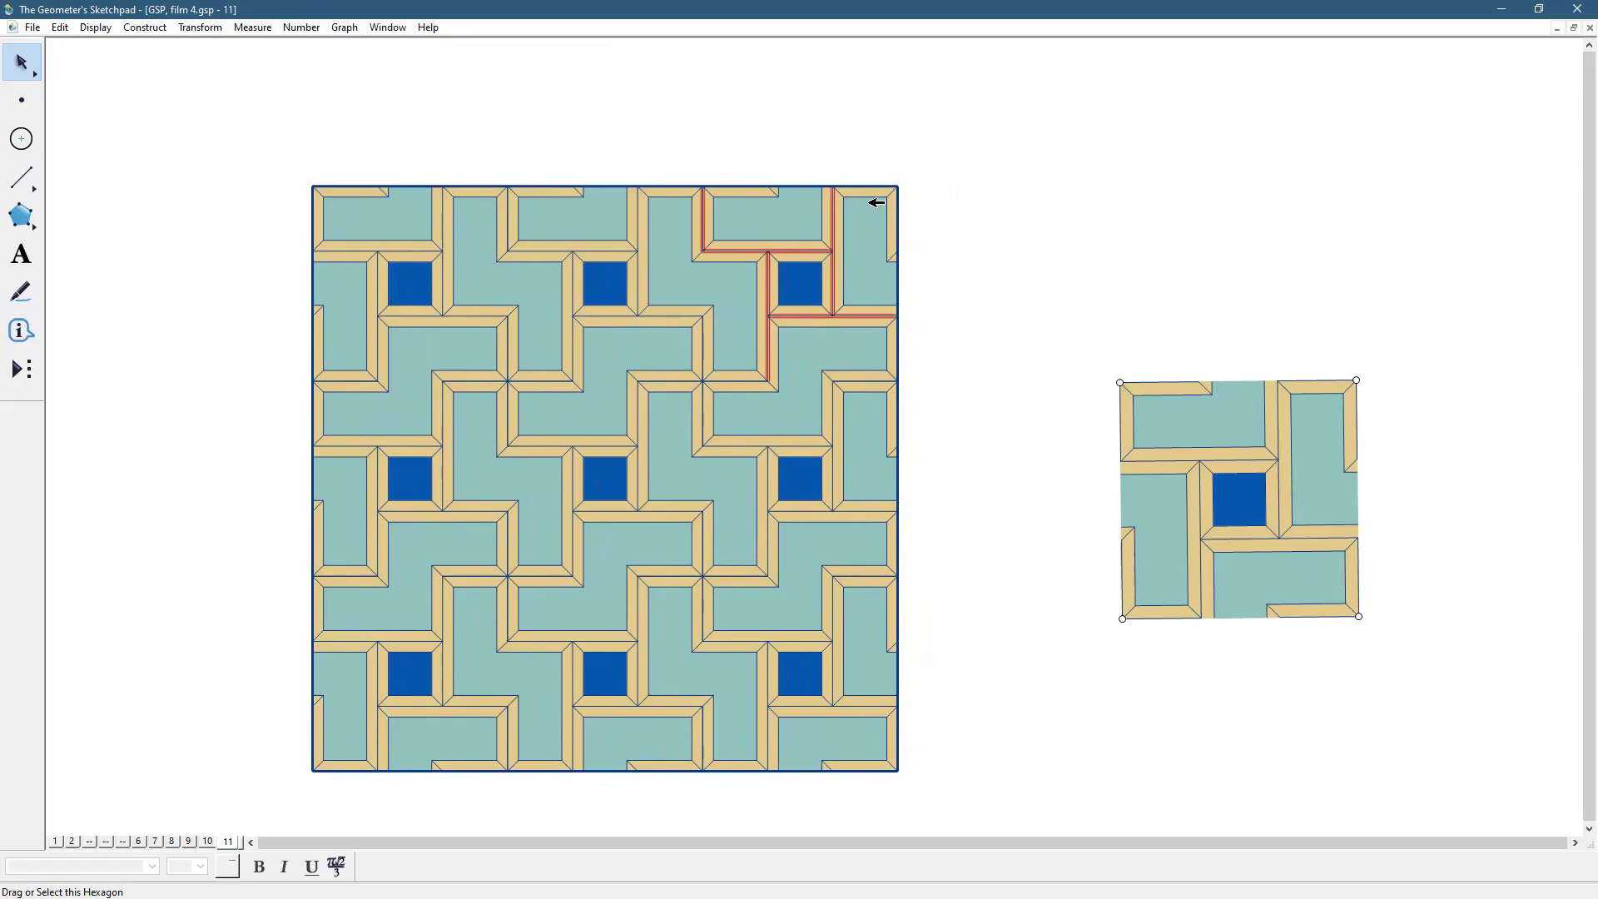
pyautogui.click(748, 382)
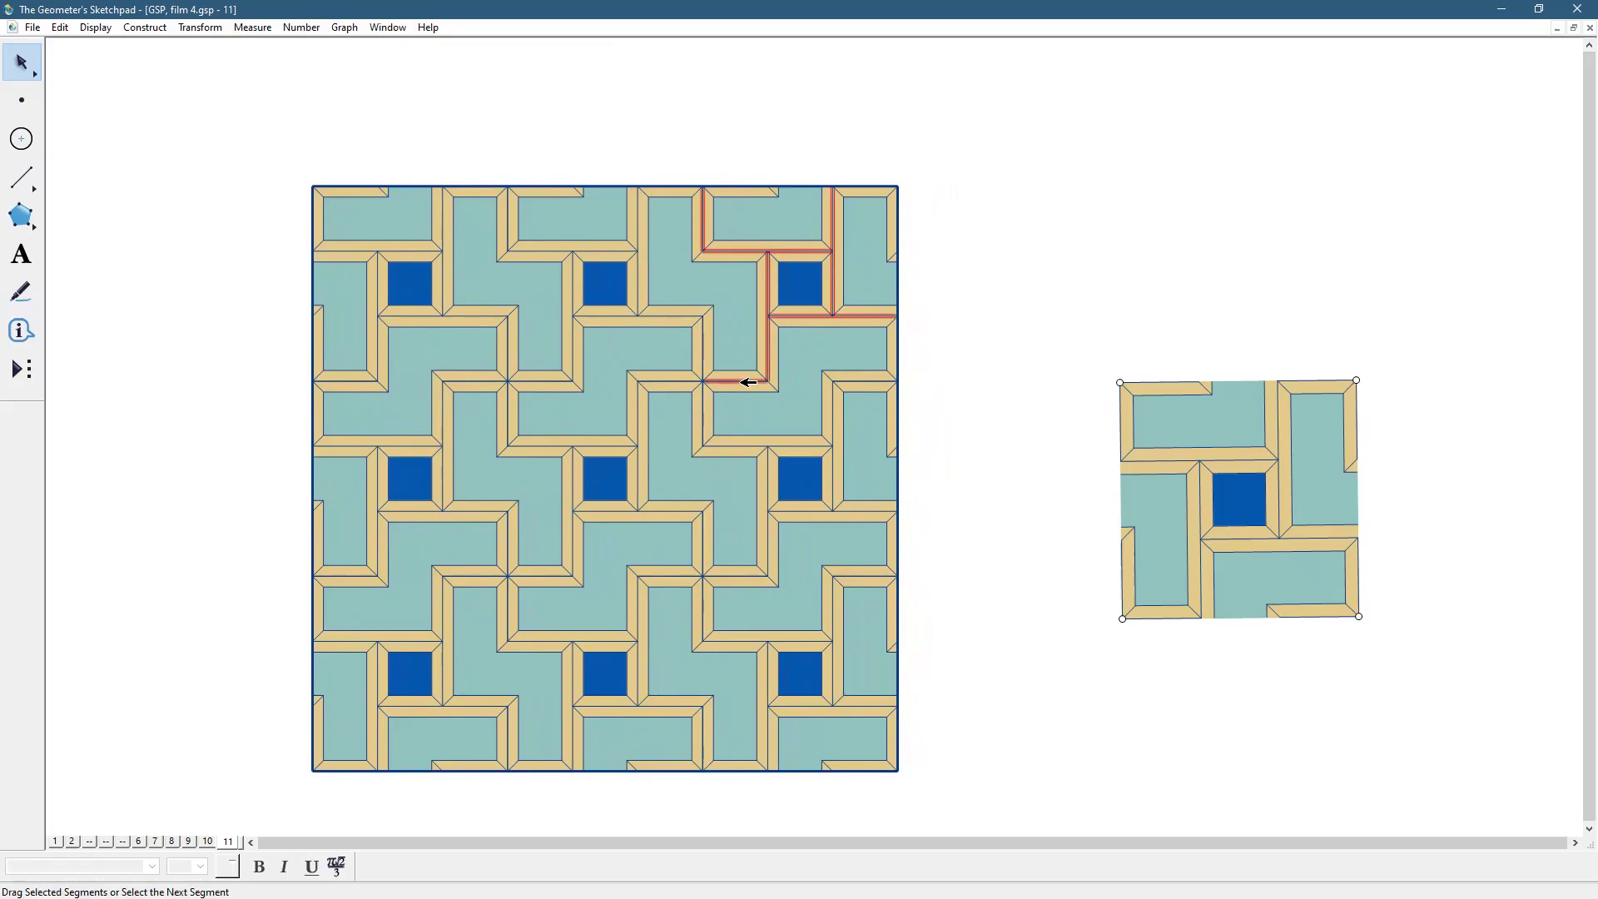
pyautogui.click(701, 337)
pyautogui.click(684, 316)
pyautogui.click(93, 27)
pyautogui.moveTo(101, 64)
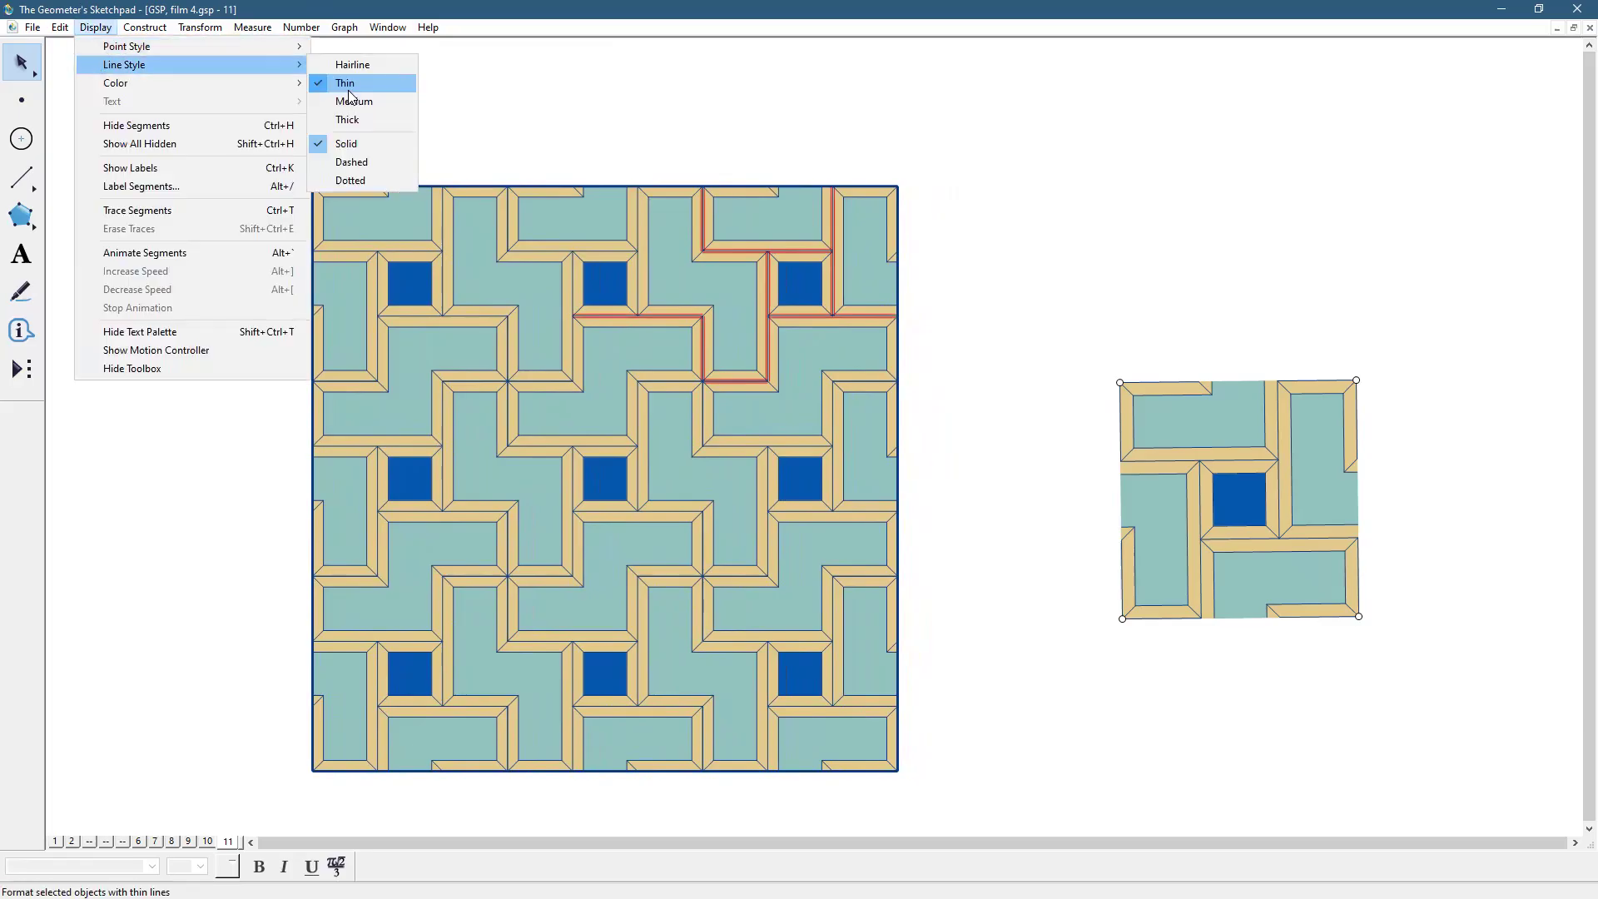
pyautogui.click(350, 100)
pyautogui.click(991, 163)
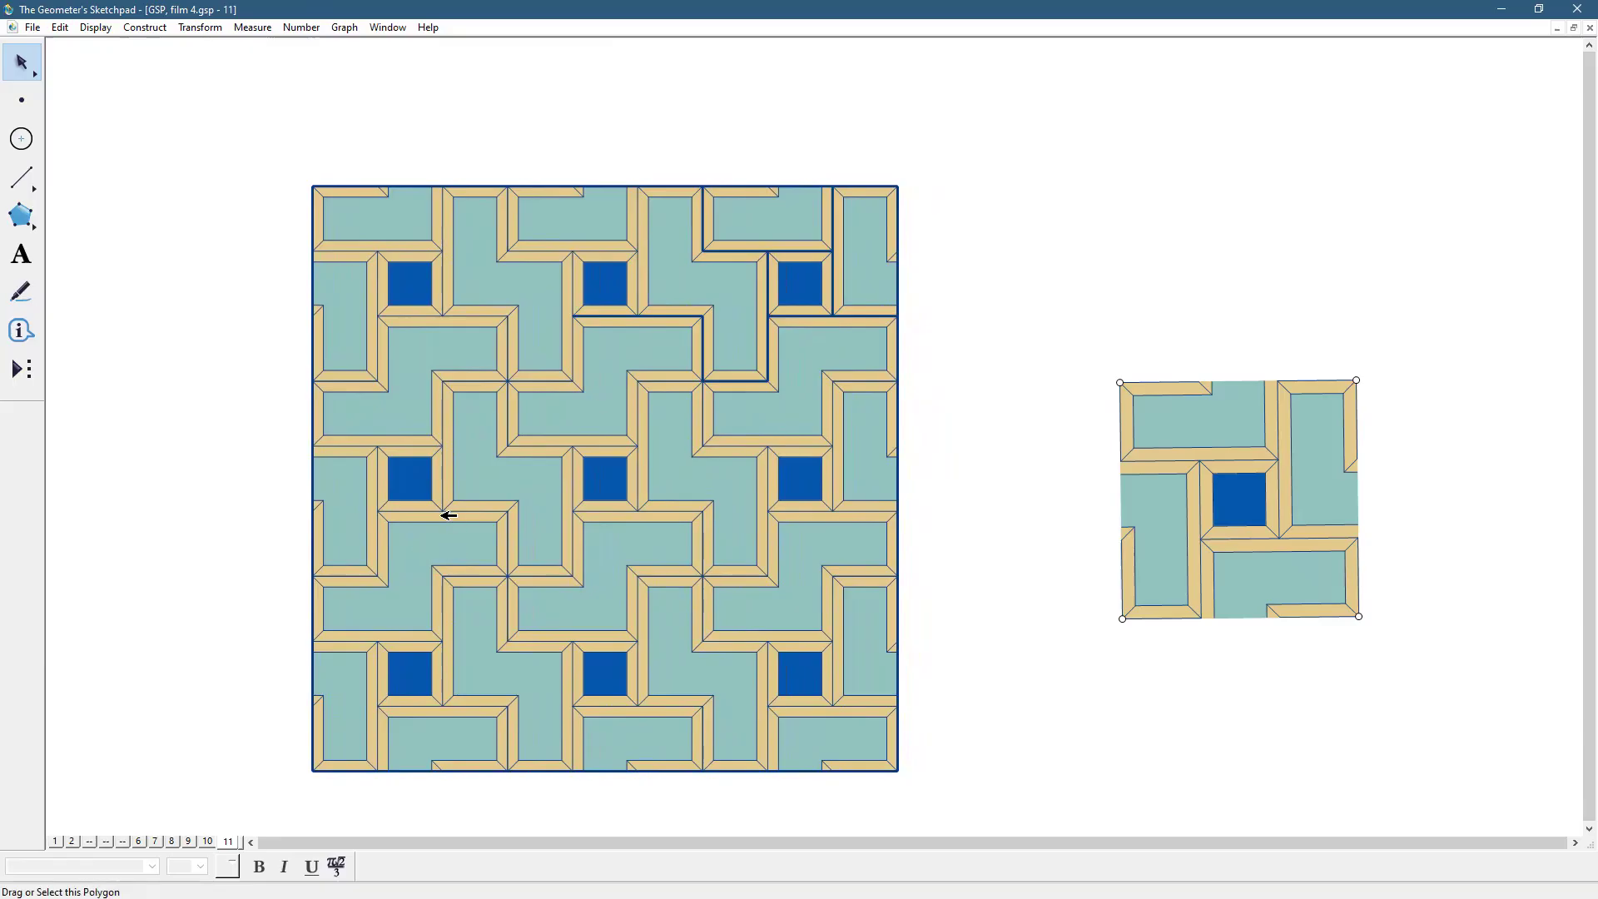
# - Set the edges of the Z-shaped turquoise tile above the tiling's lower-left blue square to Medium line style, and deselect them
pyautogui.click(449, 521)
pyautogui.click(388, 553)
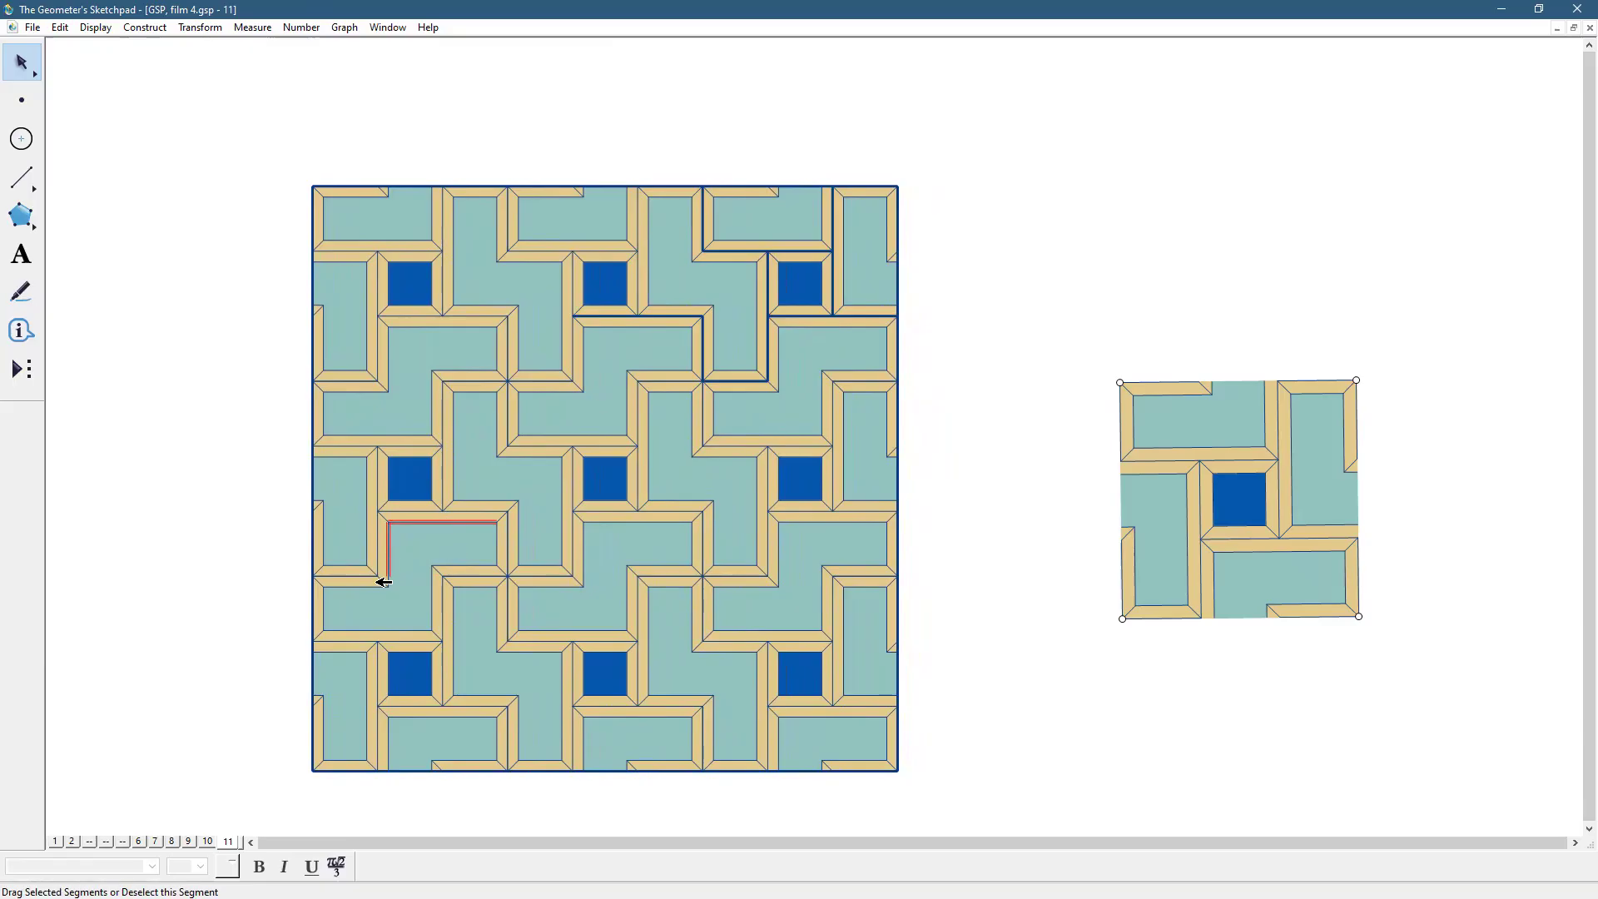
pyautogui.click(379, 584)
pyautogui.click(388, 586)
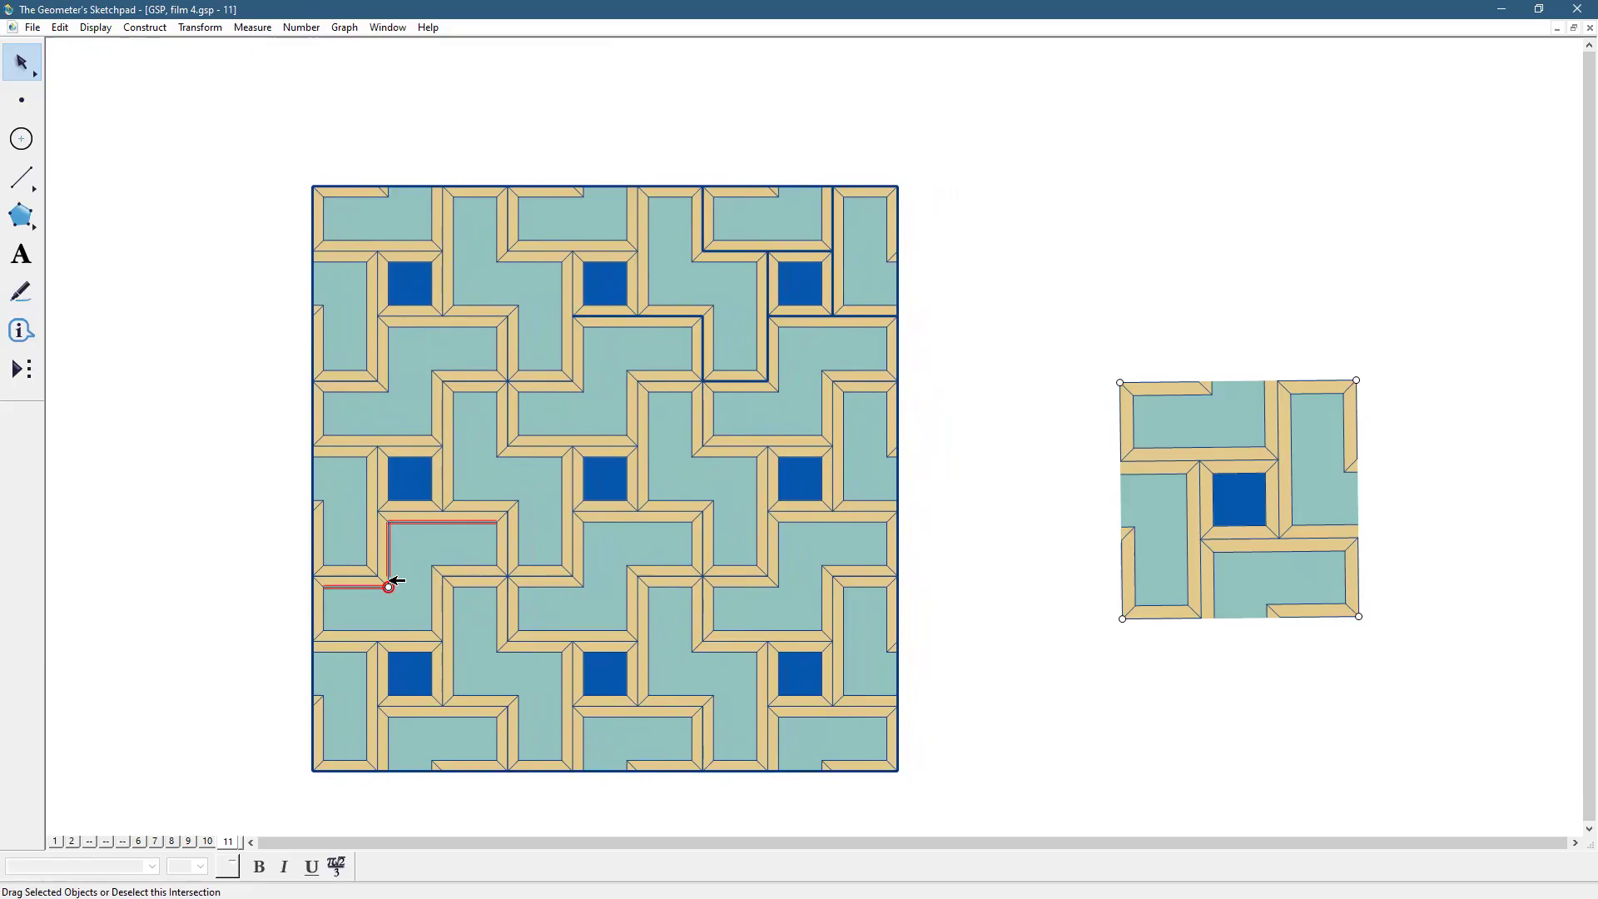
pyautogui.click(348, 631)
pyautogui.click(324, 613)
pyautogui.click(432, 619)
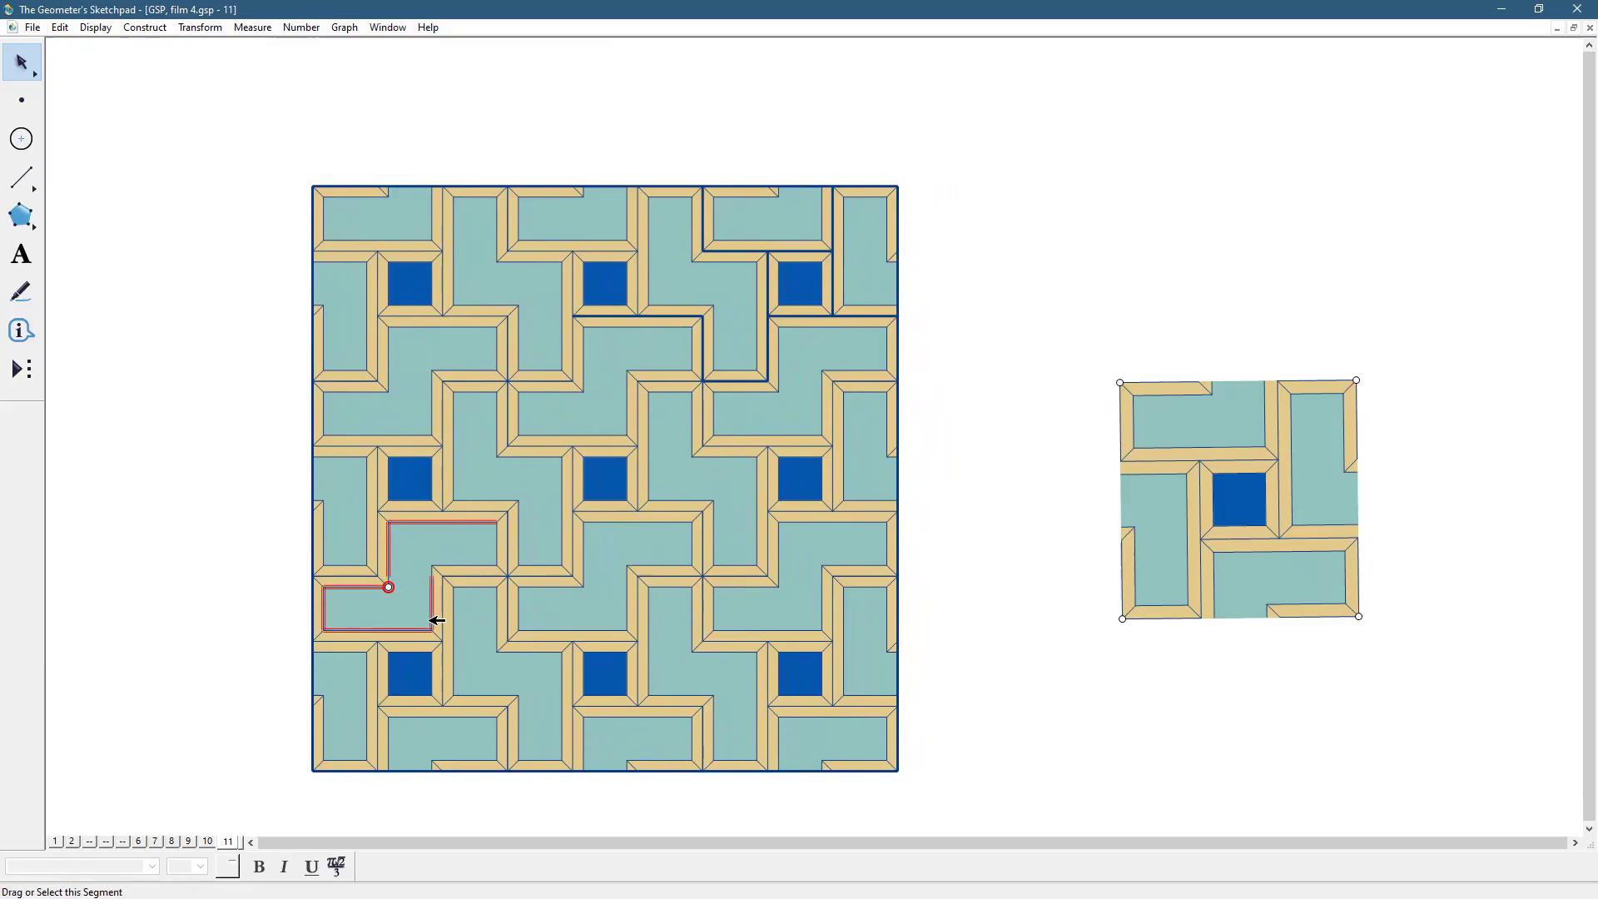
pyautogui.click(454, 565)
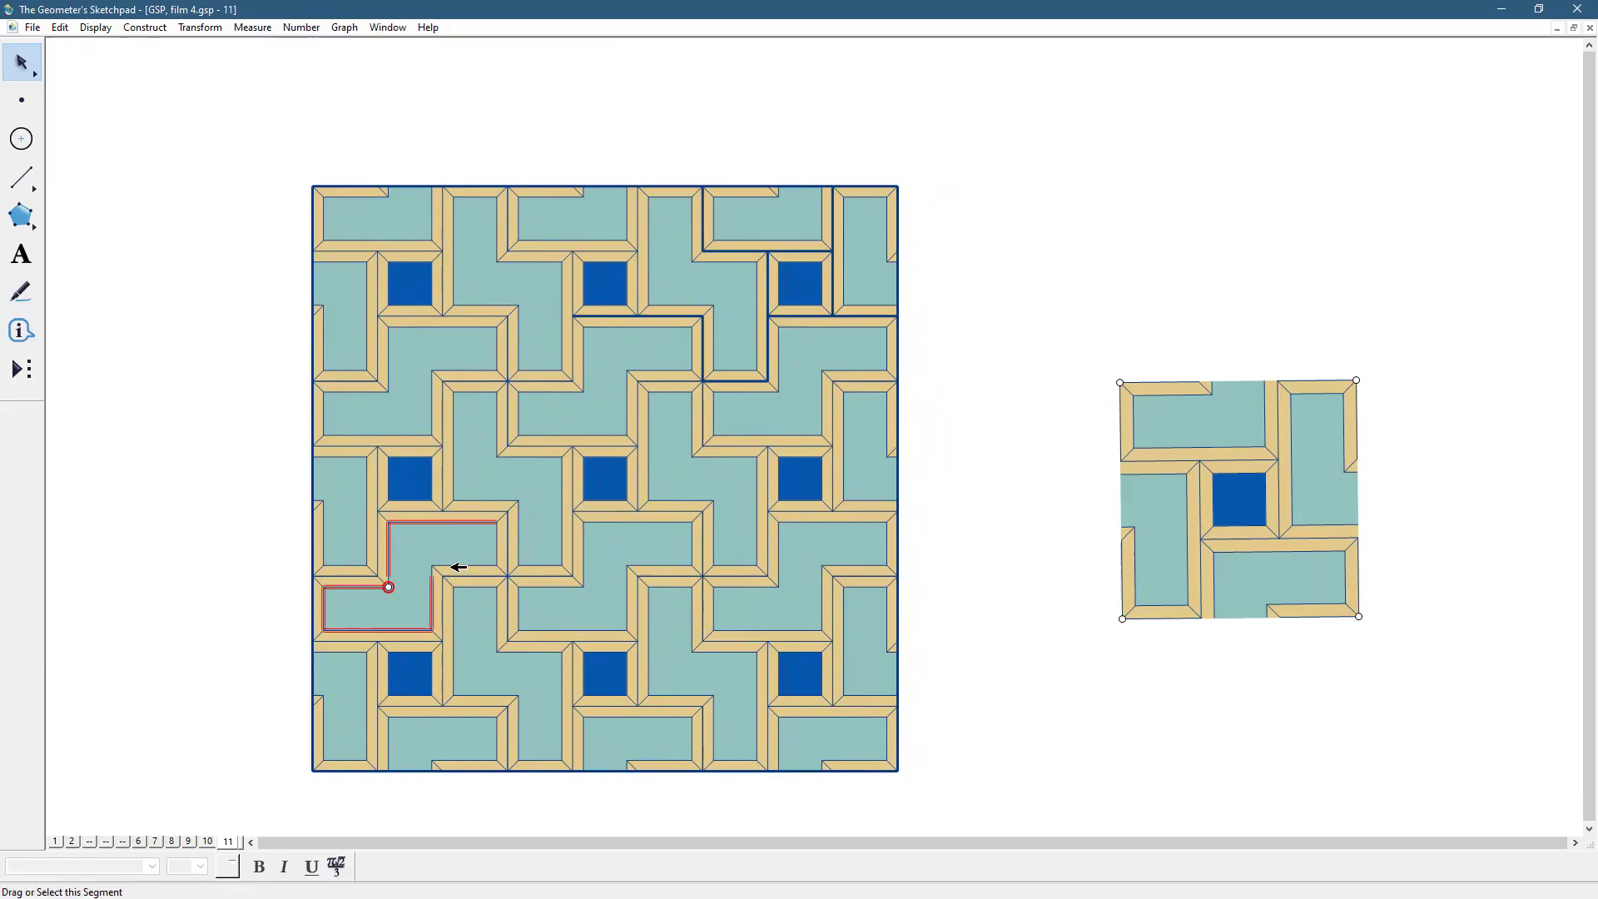
pyautogui.click(499, 543)
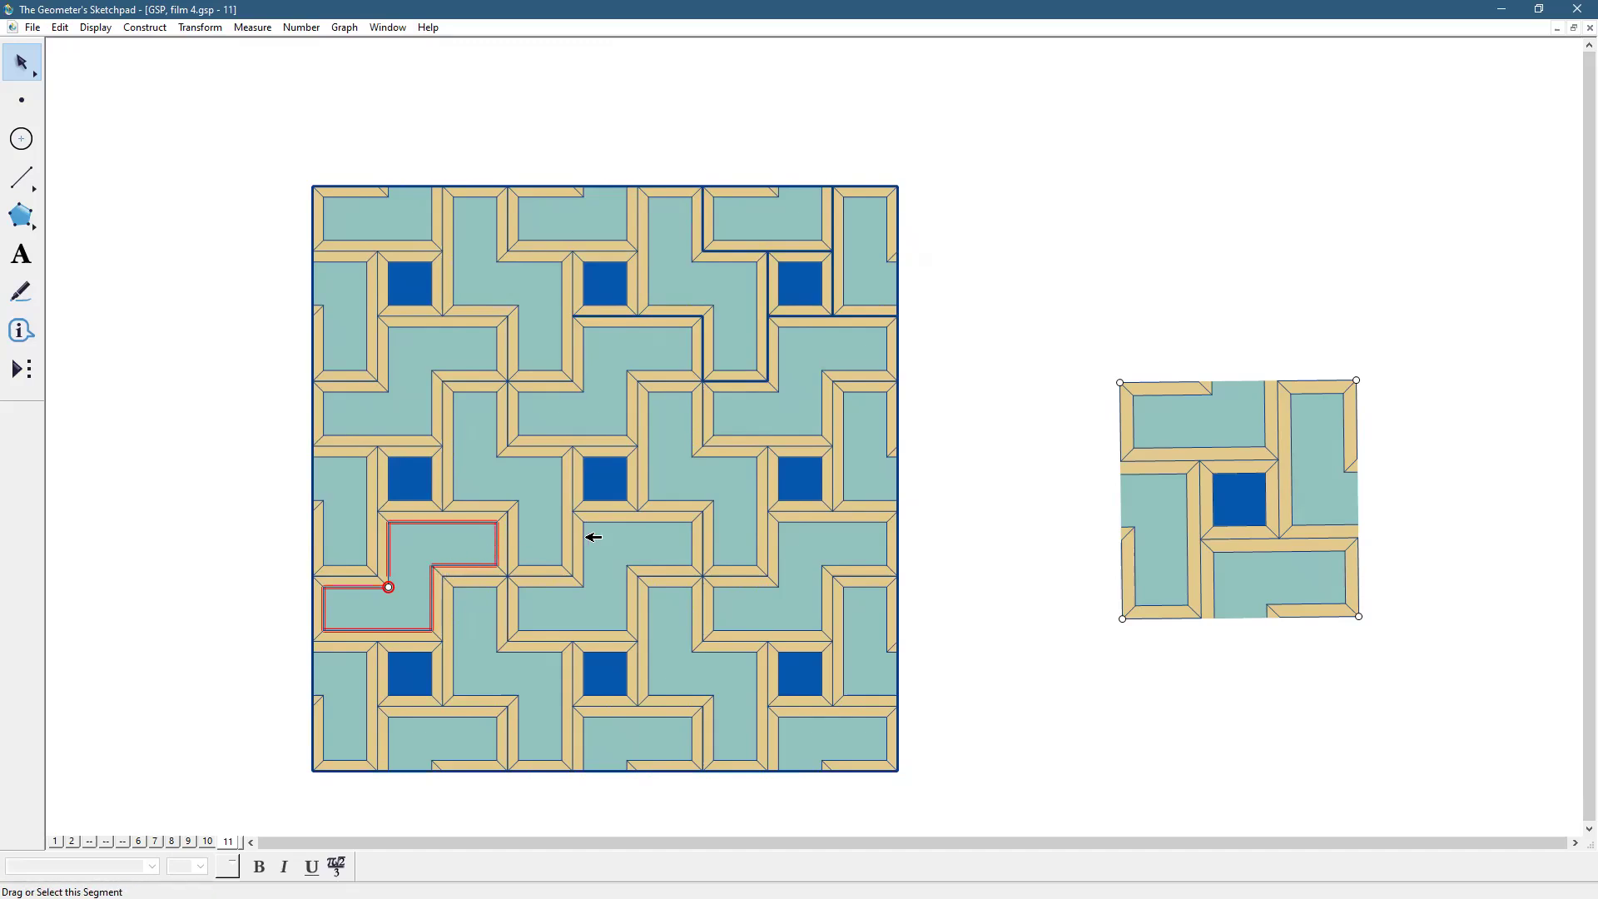
pyautogui.click(95, 28)
pyautogui.moveTo(166, 61)
pyautogui.click(374, 99)
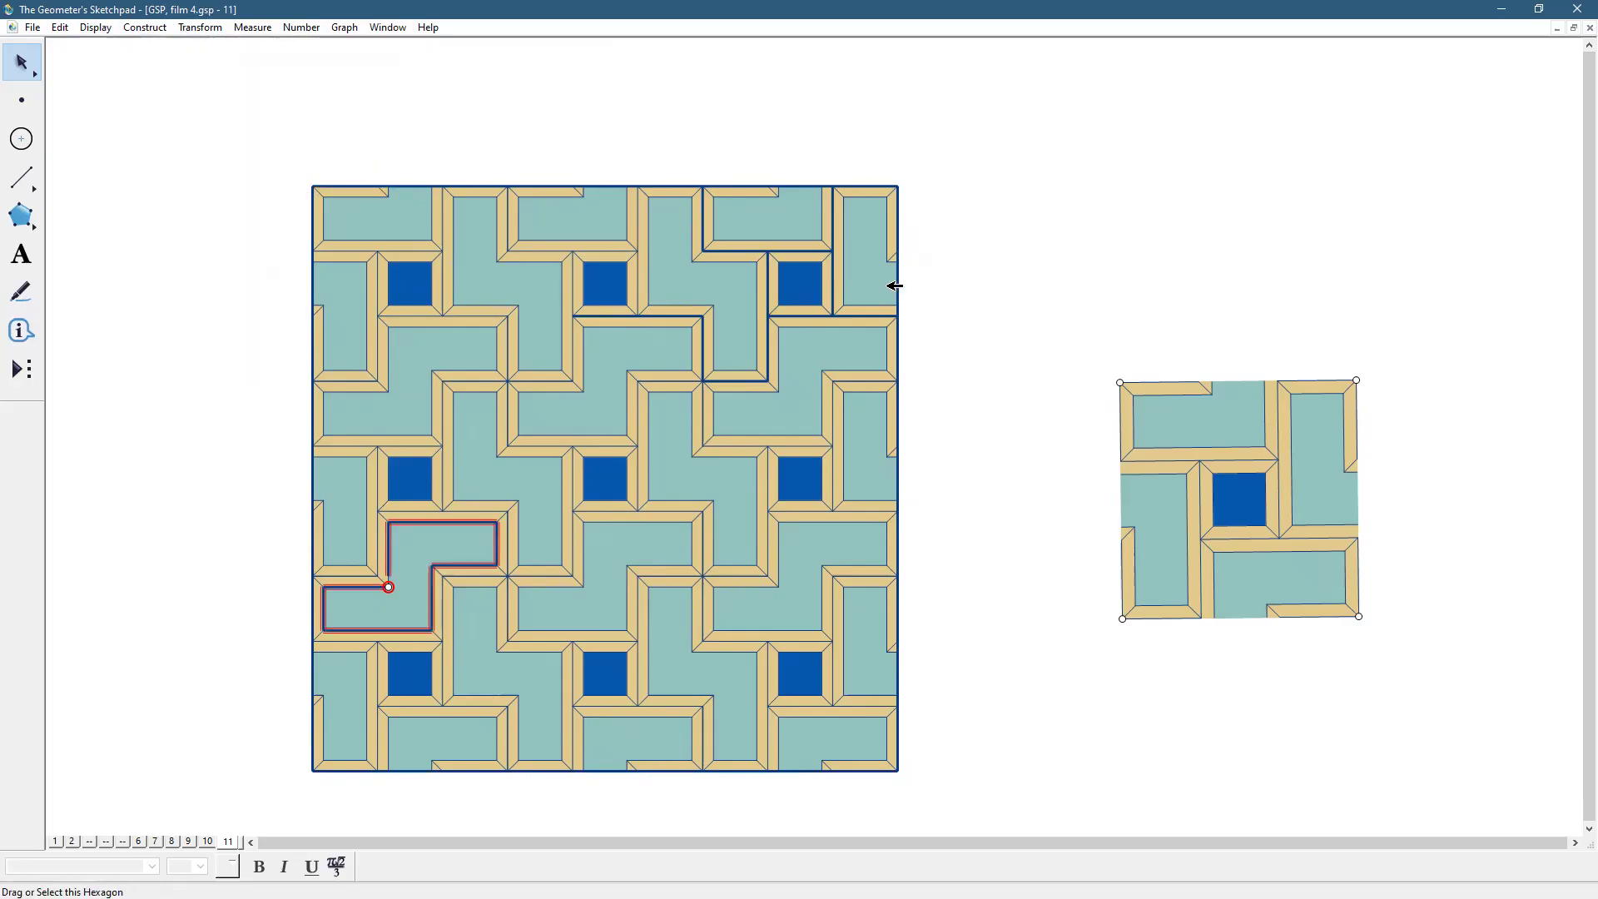
pyautogui.click(981, 278)
# - Hide the intersection point at the inner corner of the outlined Z-shaped tile
pyautogui.click(390, 584)
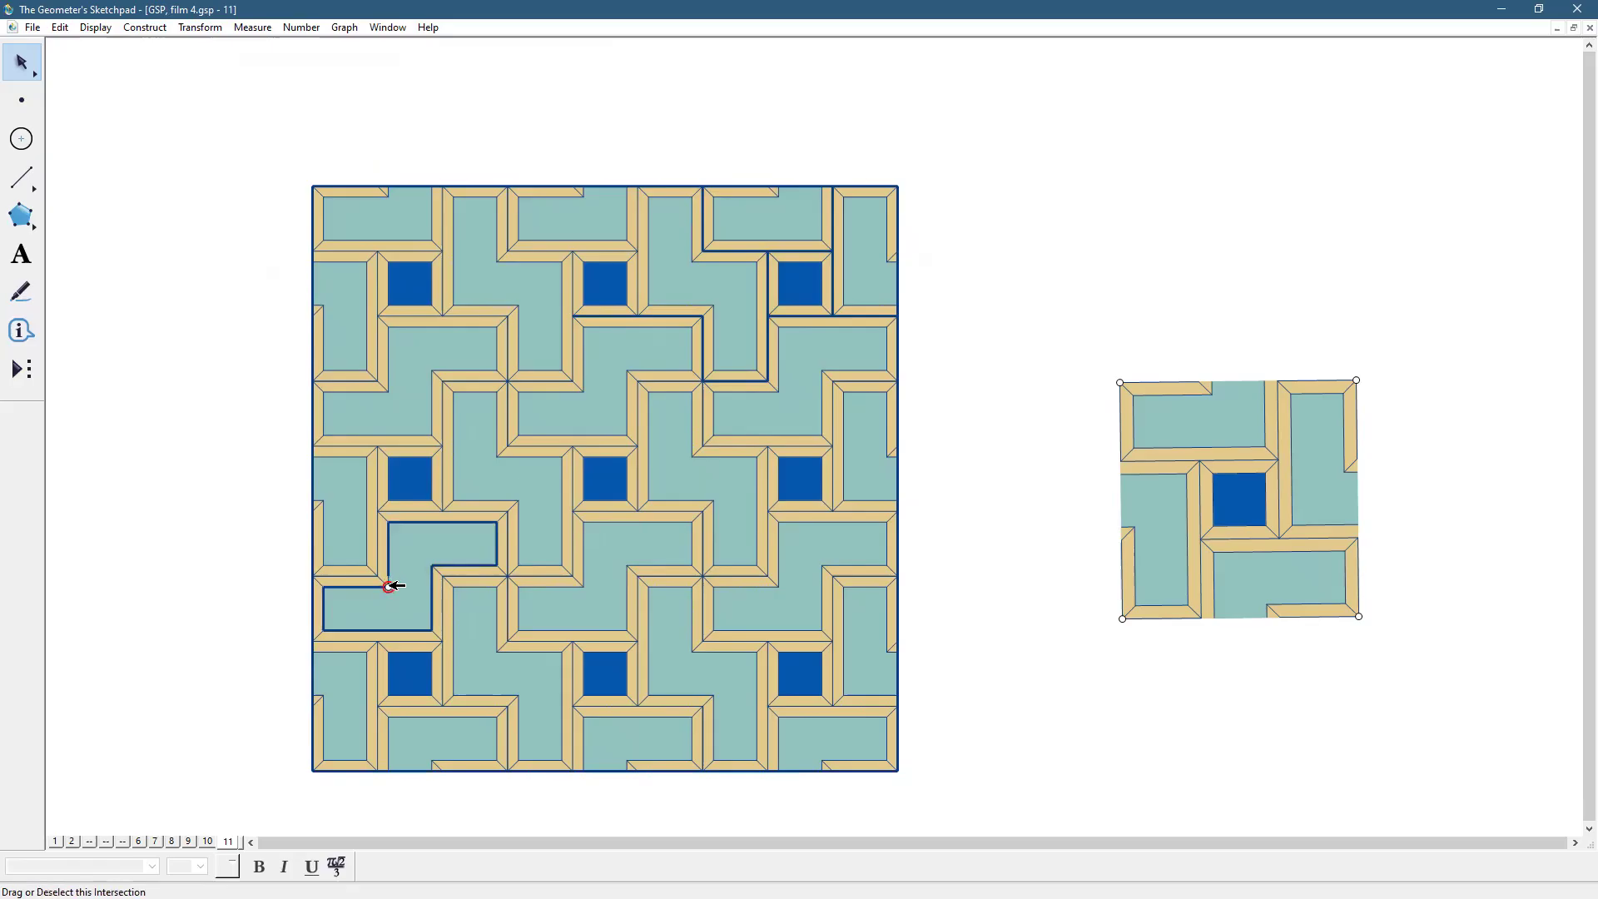
pyautogui.click(95, 28)
pyautogui.click(137, 127)
# - Thicken the remaining short segment at the inner corner of the Z-shaped tile to complete its bold outline
pyautogui.click(391, 578)
pyautogui.click(391, 578)
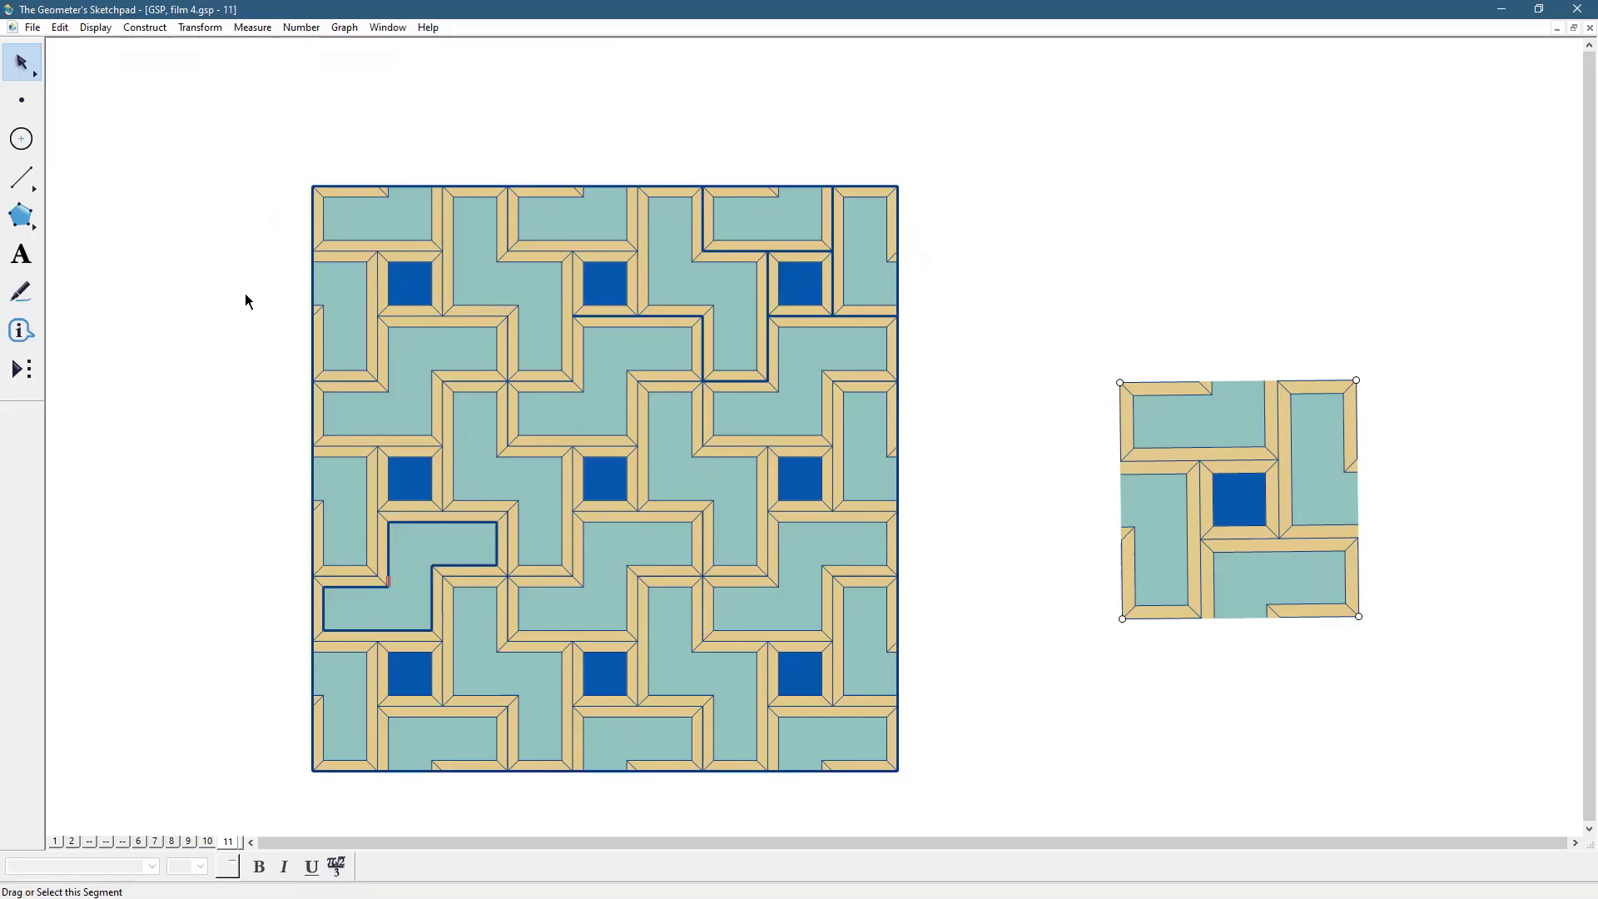
pyautogui.click(95, 27)
pyautogui.moveTo(208, 65)
pyautogui.click(408, 120)
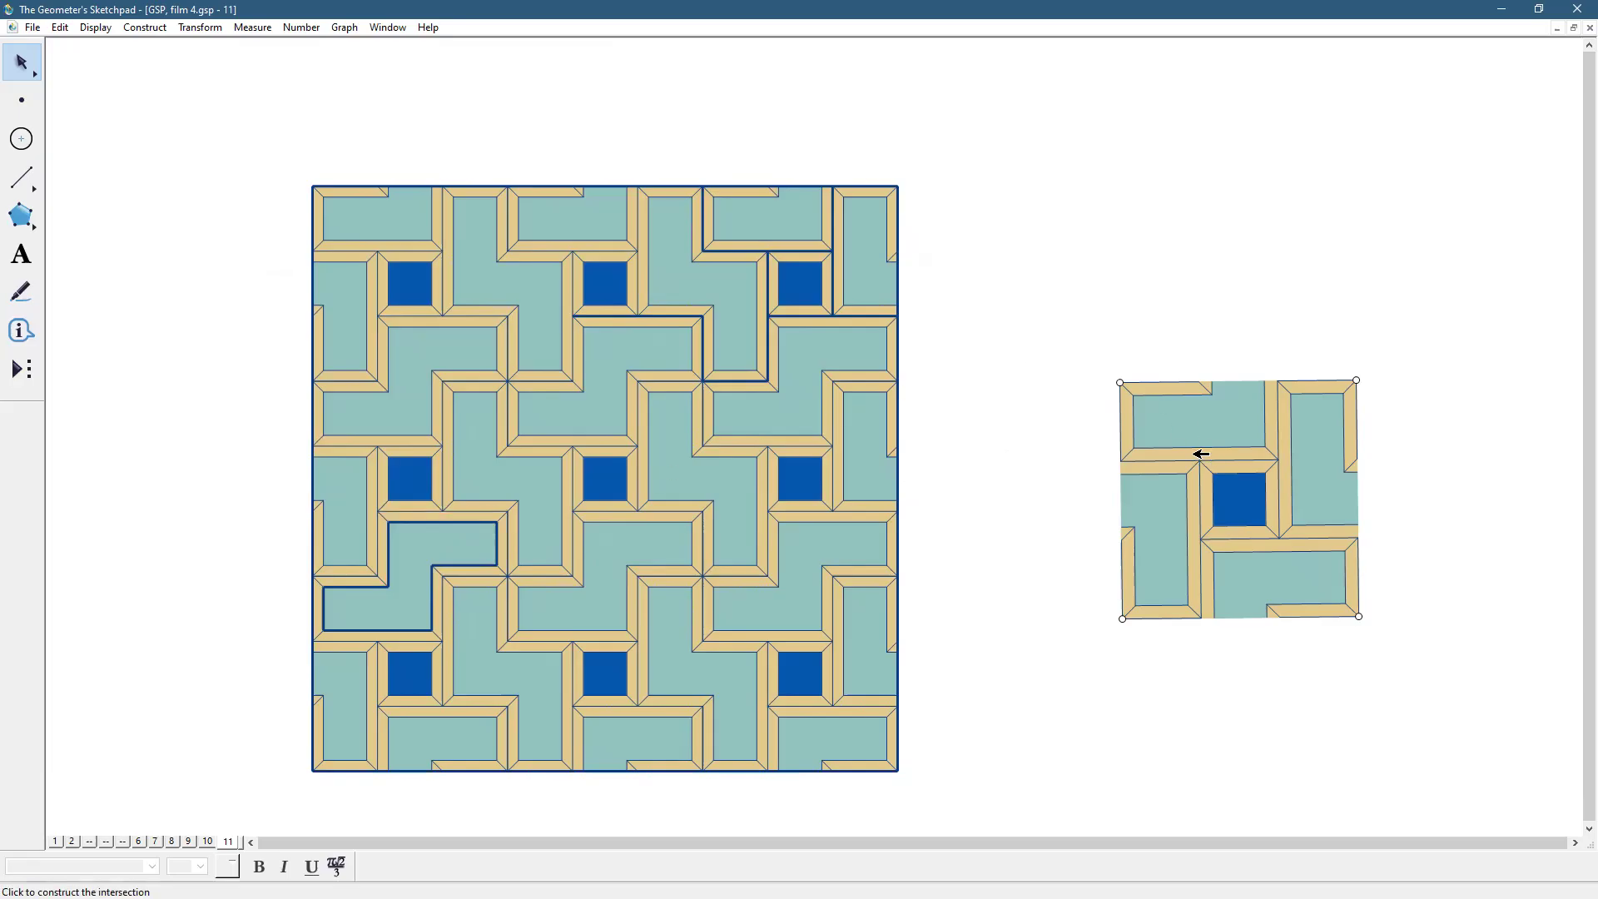
# - Move the separate square unit up beside the tiling's upper part, enlarge it slightly from its lower-right corner, and deselect it
pyautogui.moveTo(1163, 393)
pyautogui.mouseDown()
pyautogui.moveTo(1118, 368)
pyautogui.moveTo(1023, 218)
pyautogui.mouseUp()
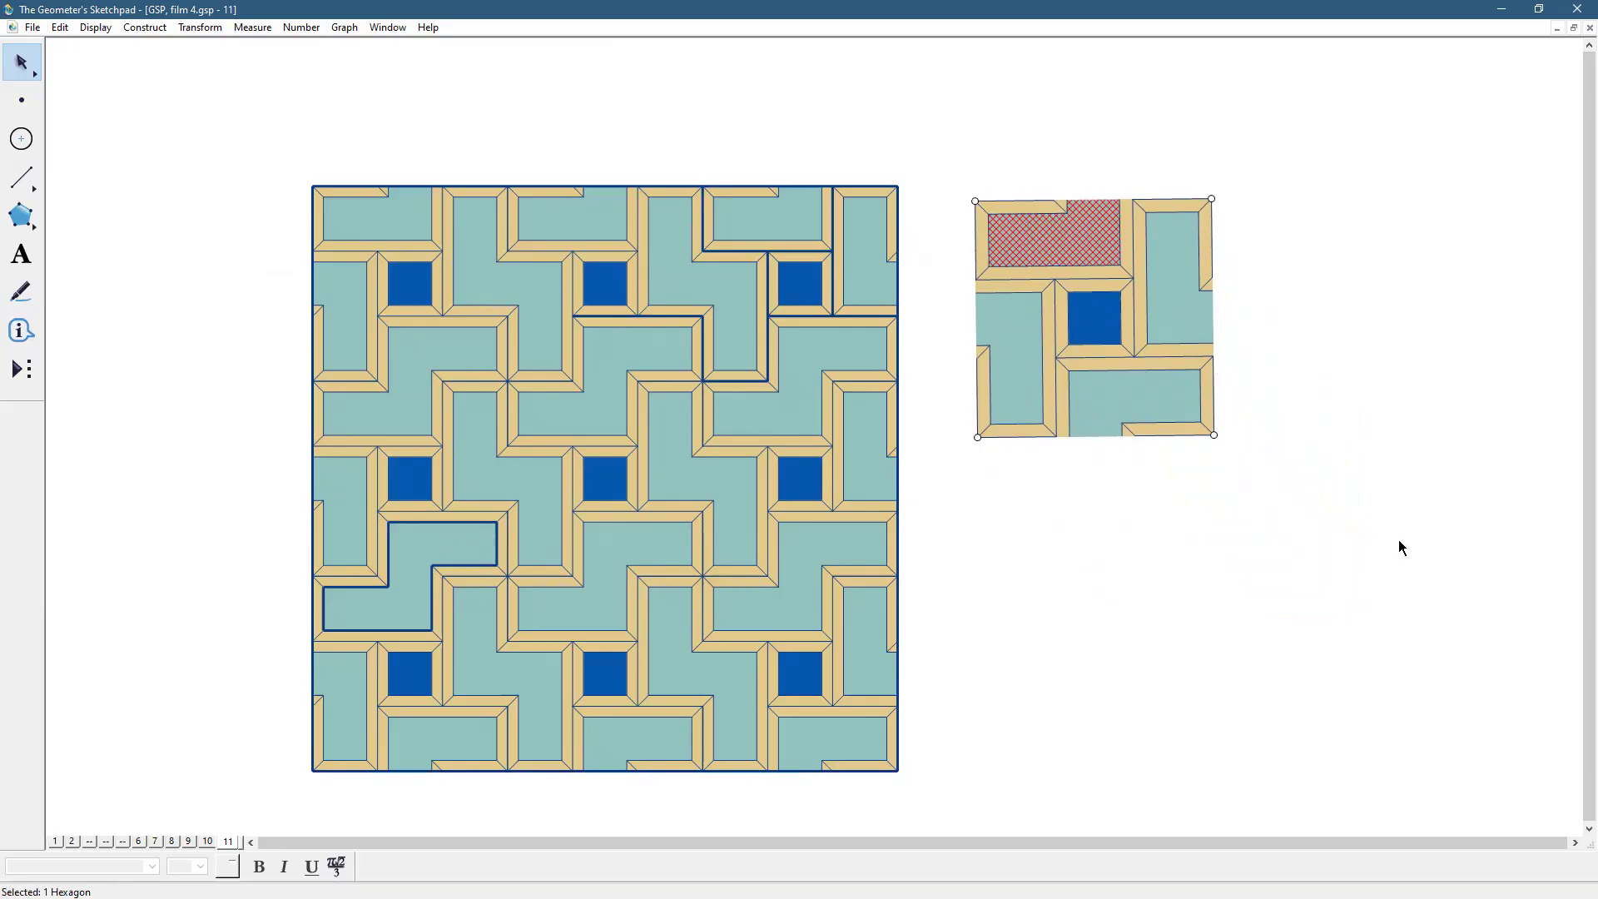
pyautogui.click(1223, 453)
pyautogui.moveTo(1217, 434); pyautogui.dragTo(1235, 438)
pyautogui.click(1279, 524)
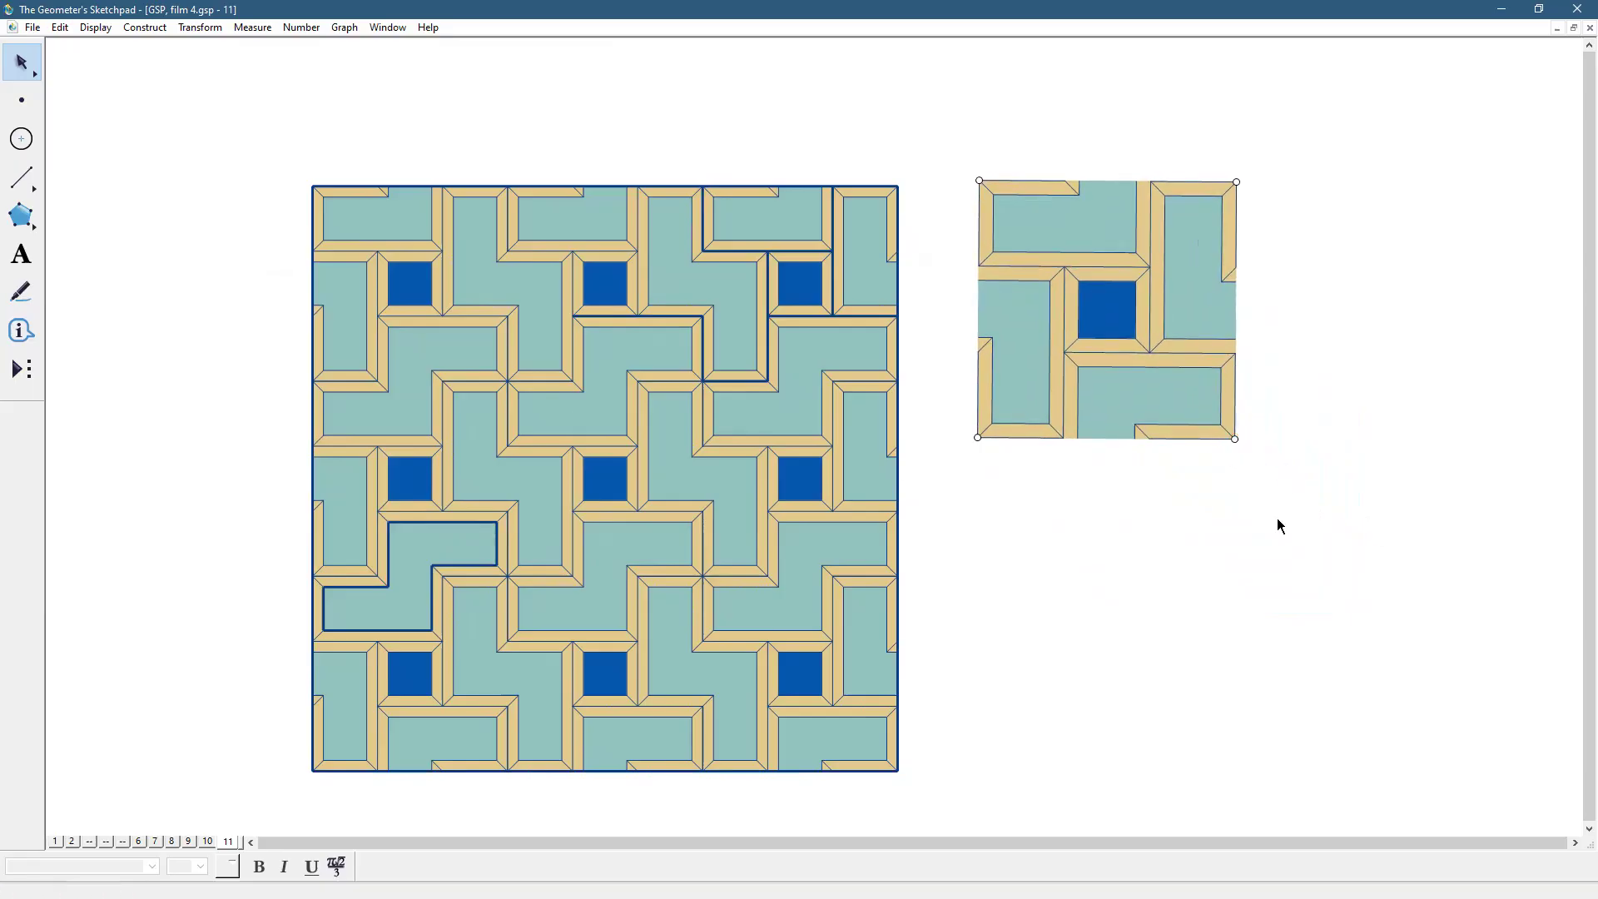